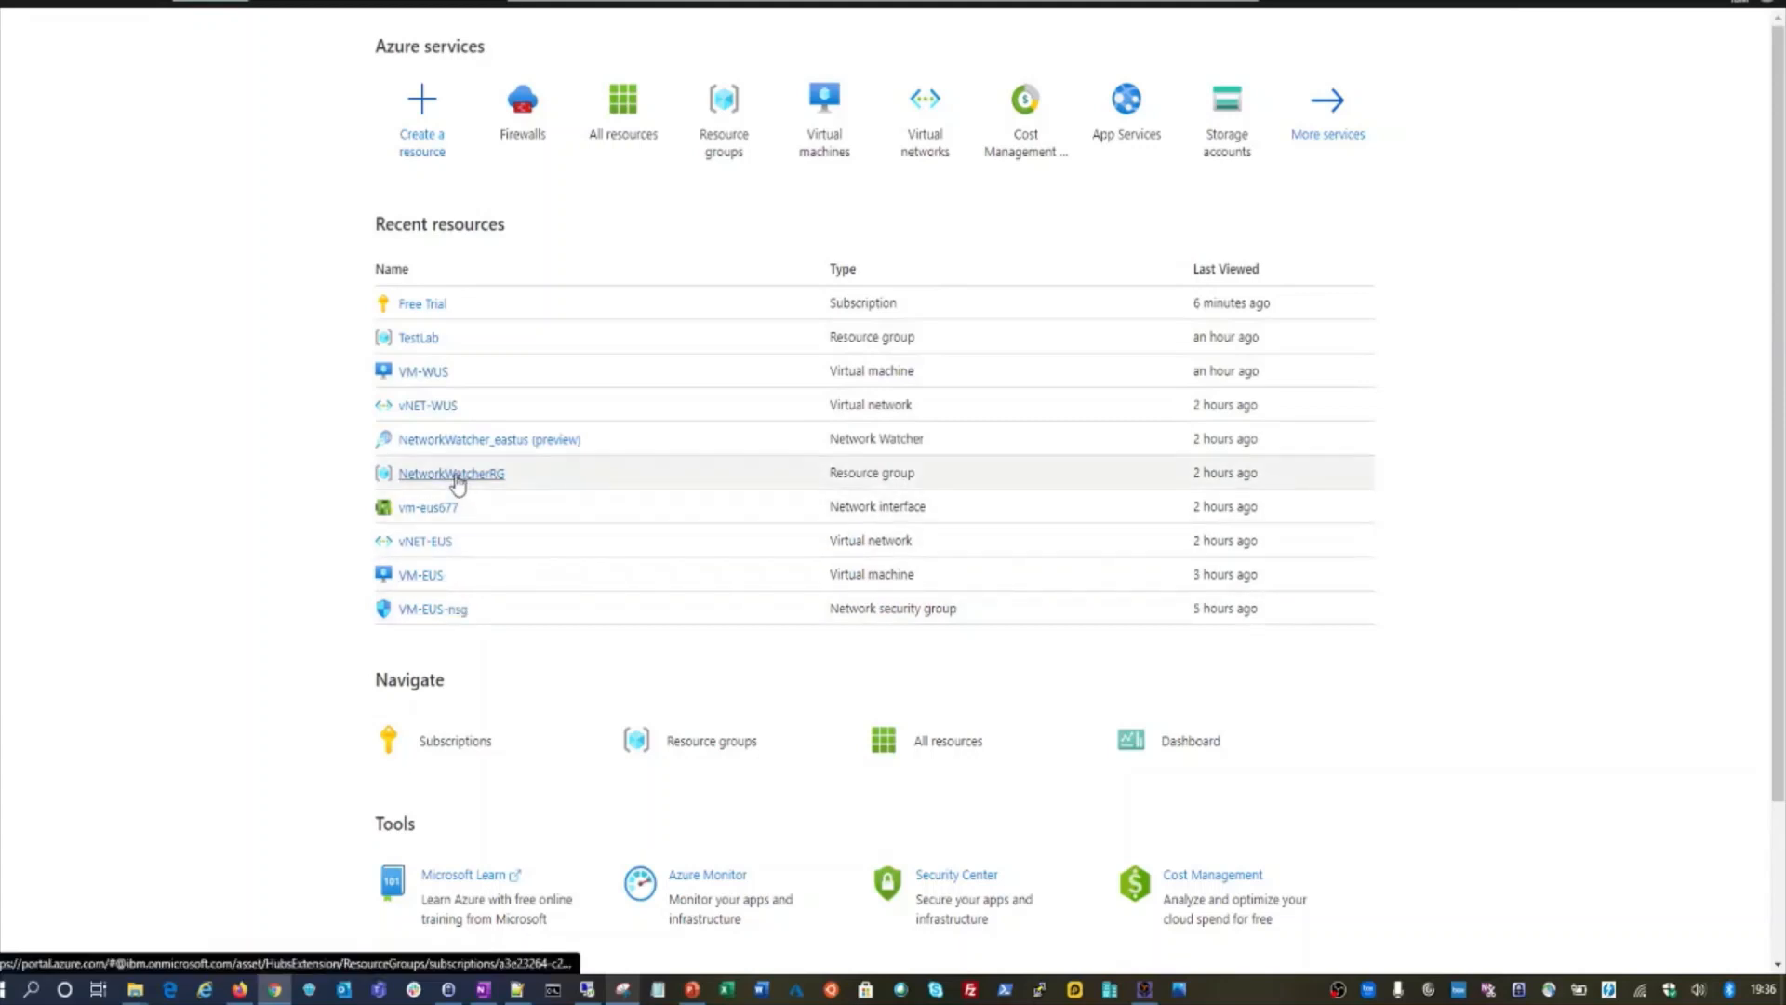
# - Open the overview of the VM-EUS virtual machine from the list of virtual machines
pyautogui.click(15, 14)
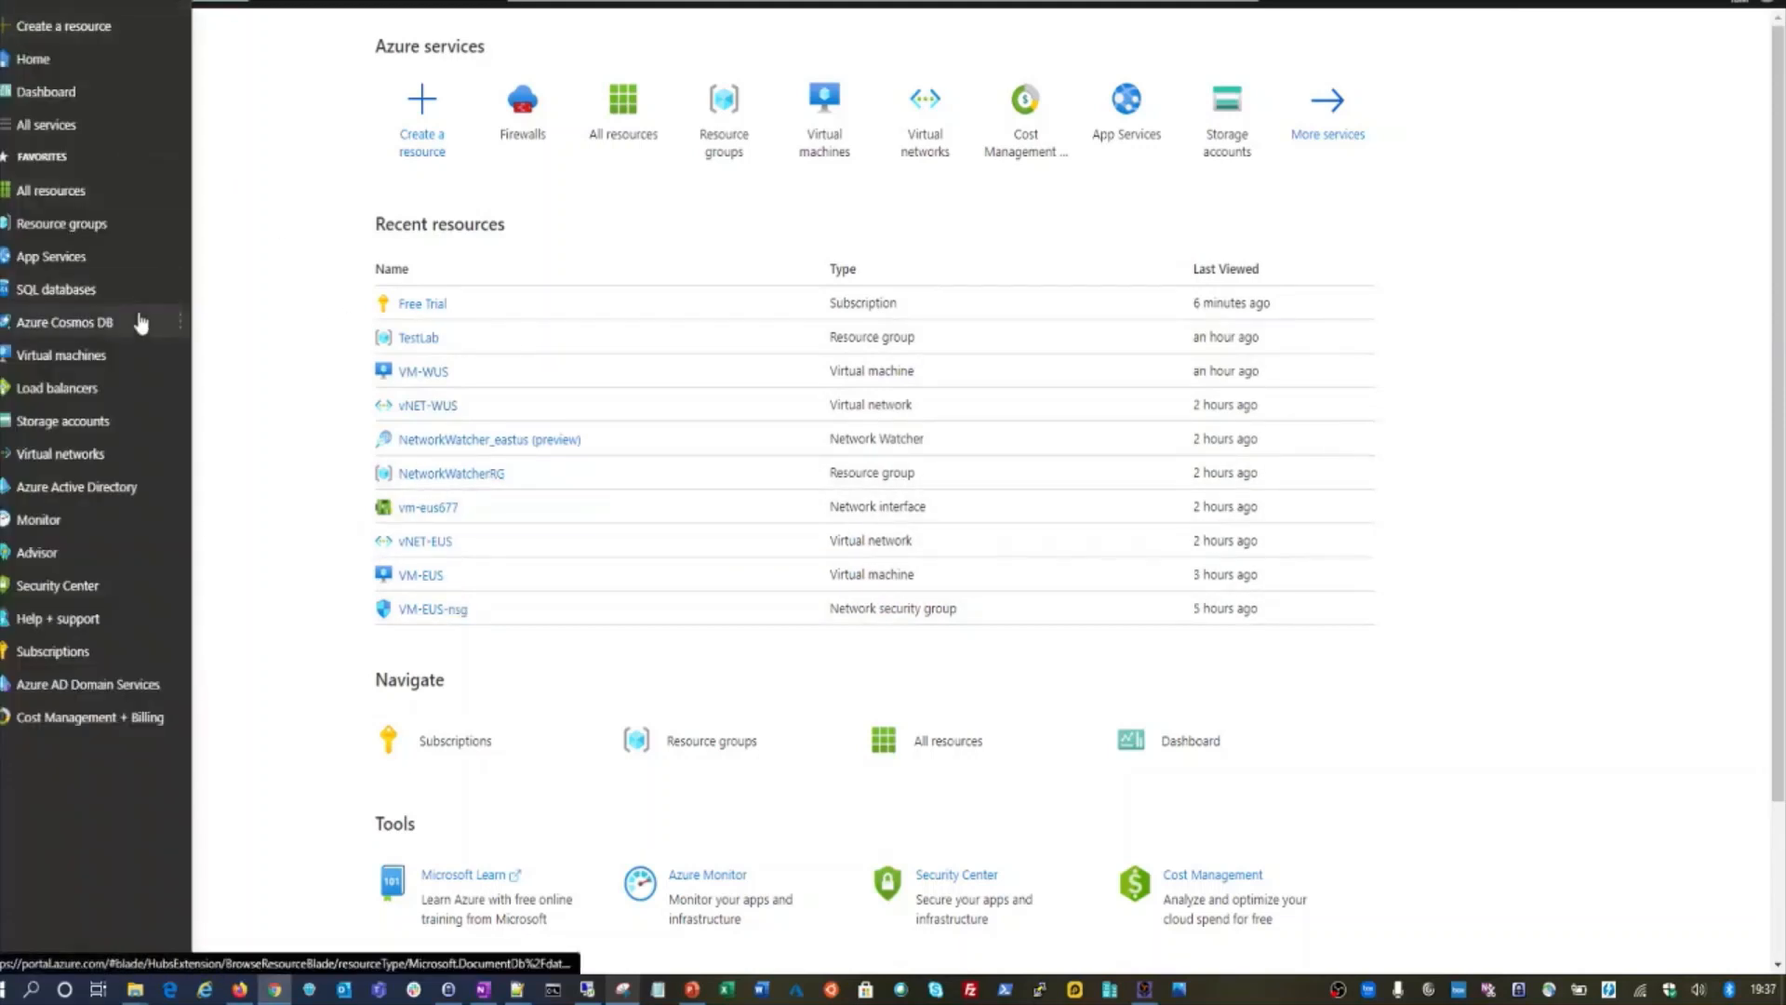
pyautogui.moveTo(141, 323)
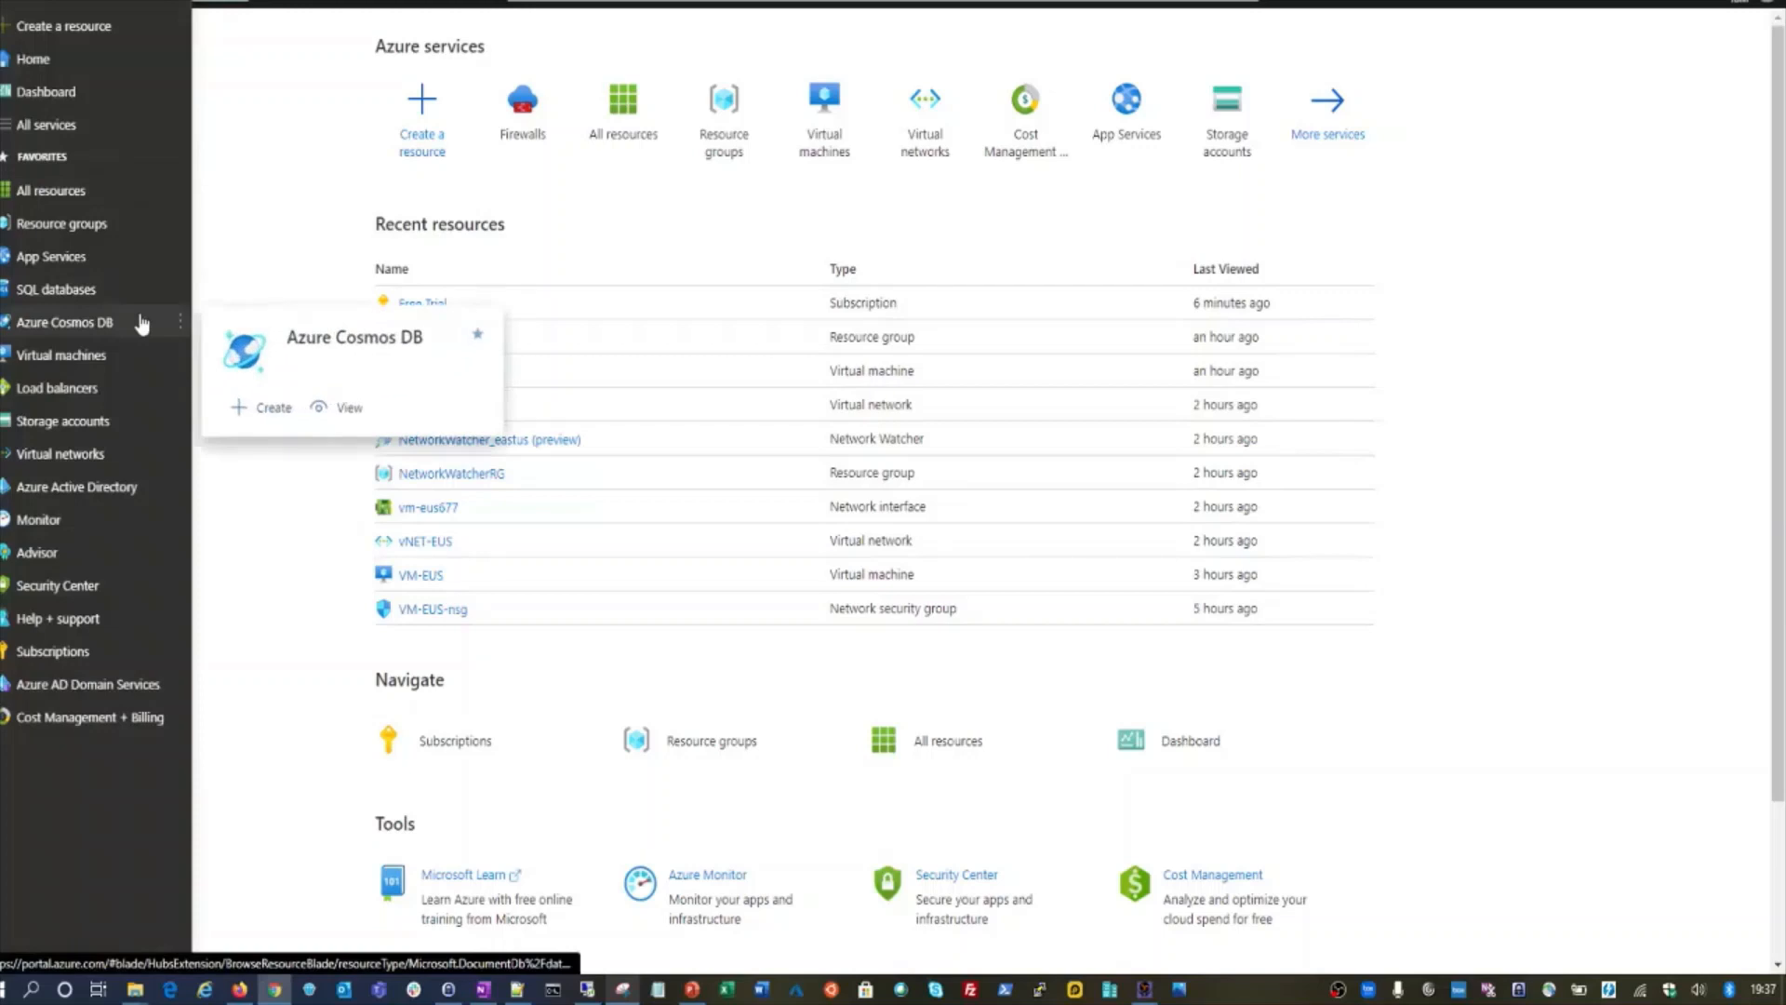
pyautogui.click(108, 354)
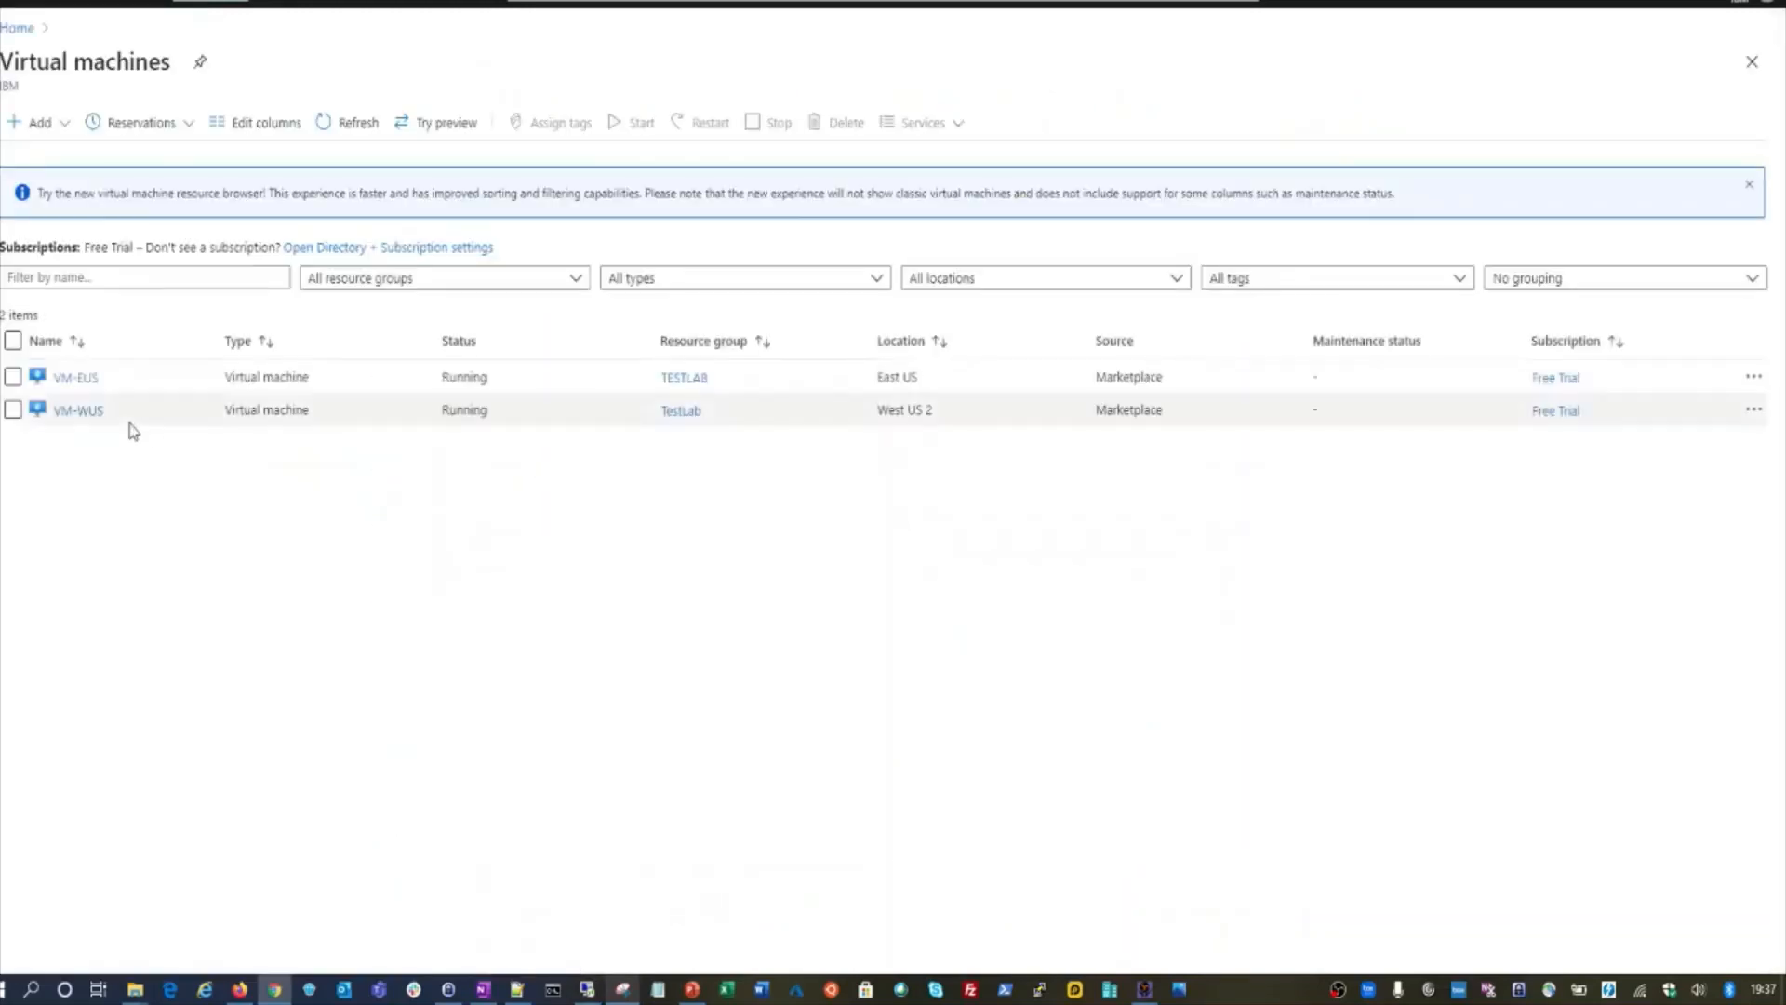
pyautogui.click(69, 381)
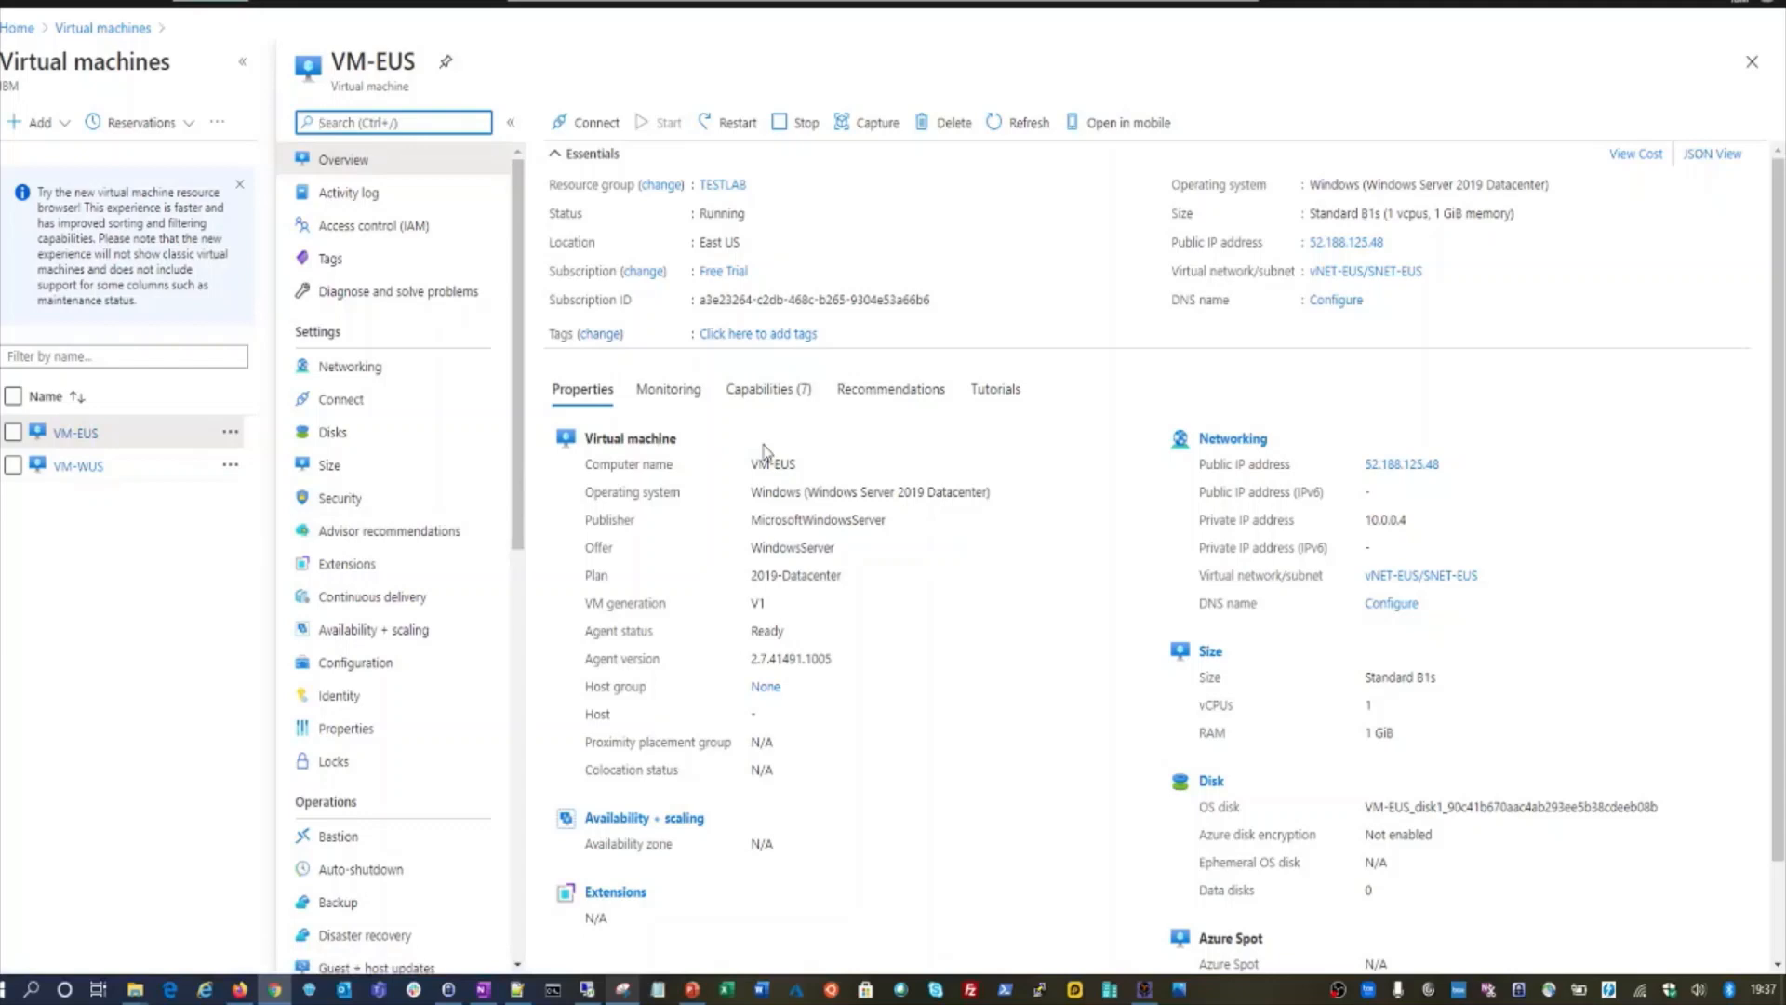
# - Switch to the remote desktop session, clear PowerShell, run ipconfig /all and highlight the machine's IPv4 address
pyautogui.click(590, 989)
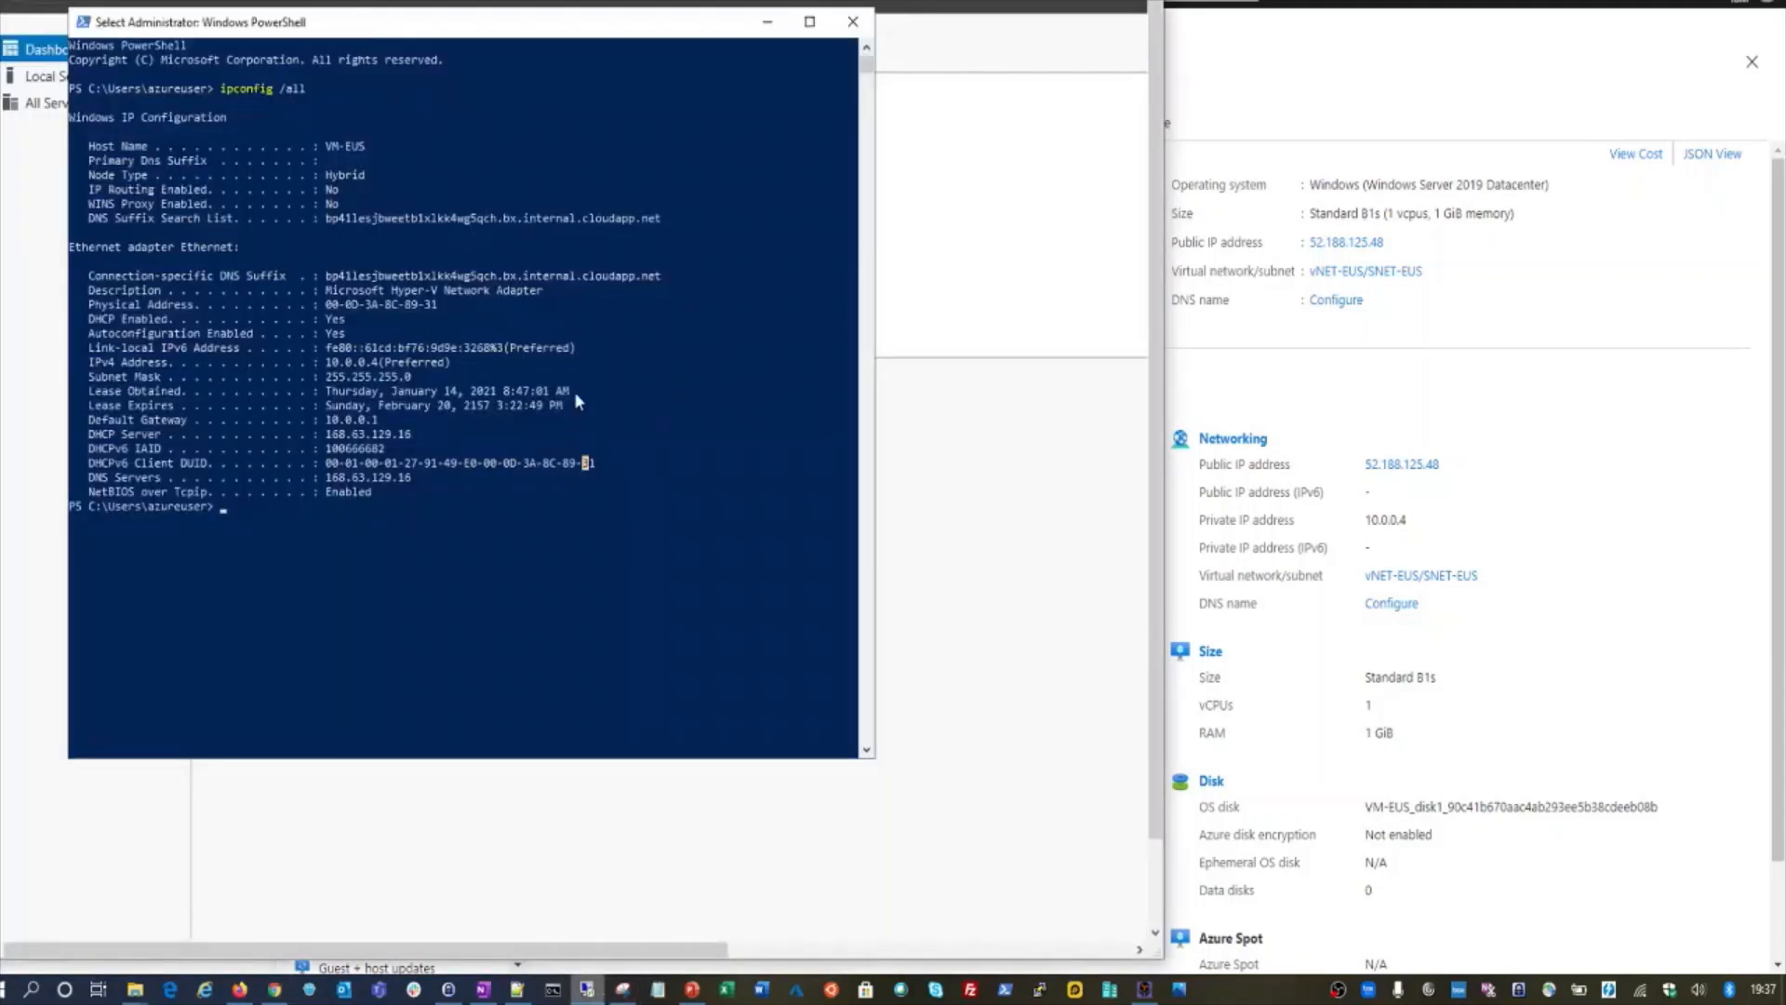
pyautogui.press('Escape')
pyautogui.write('cls')
pyautogui.press('Return')
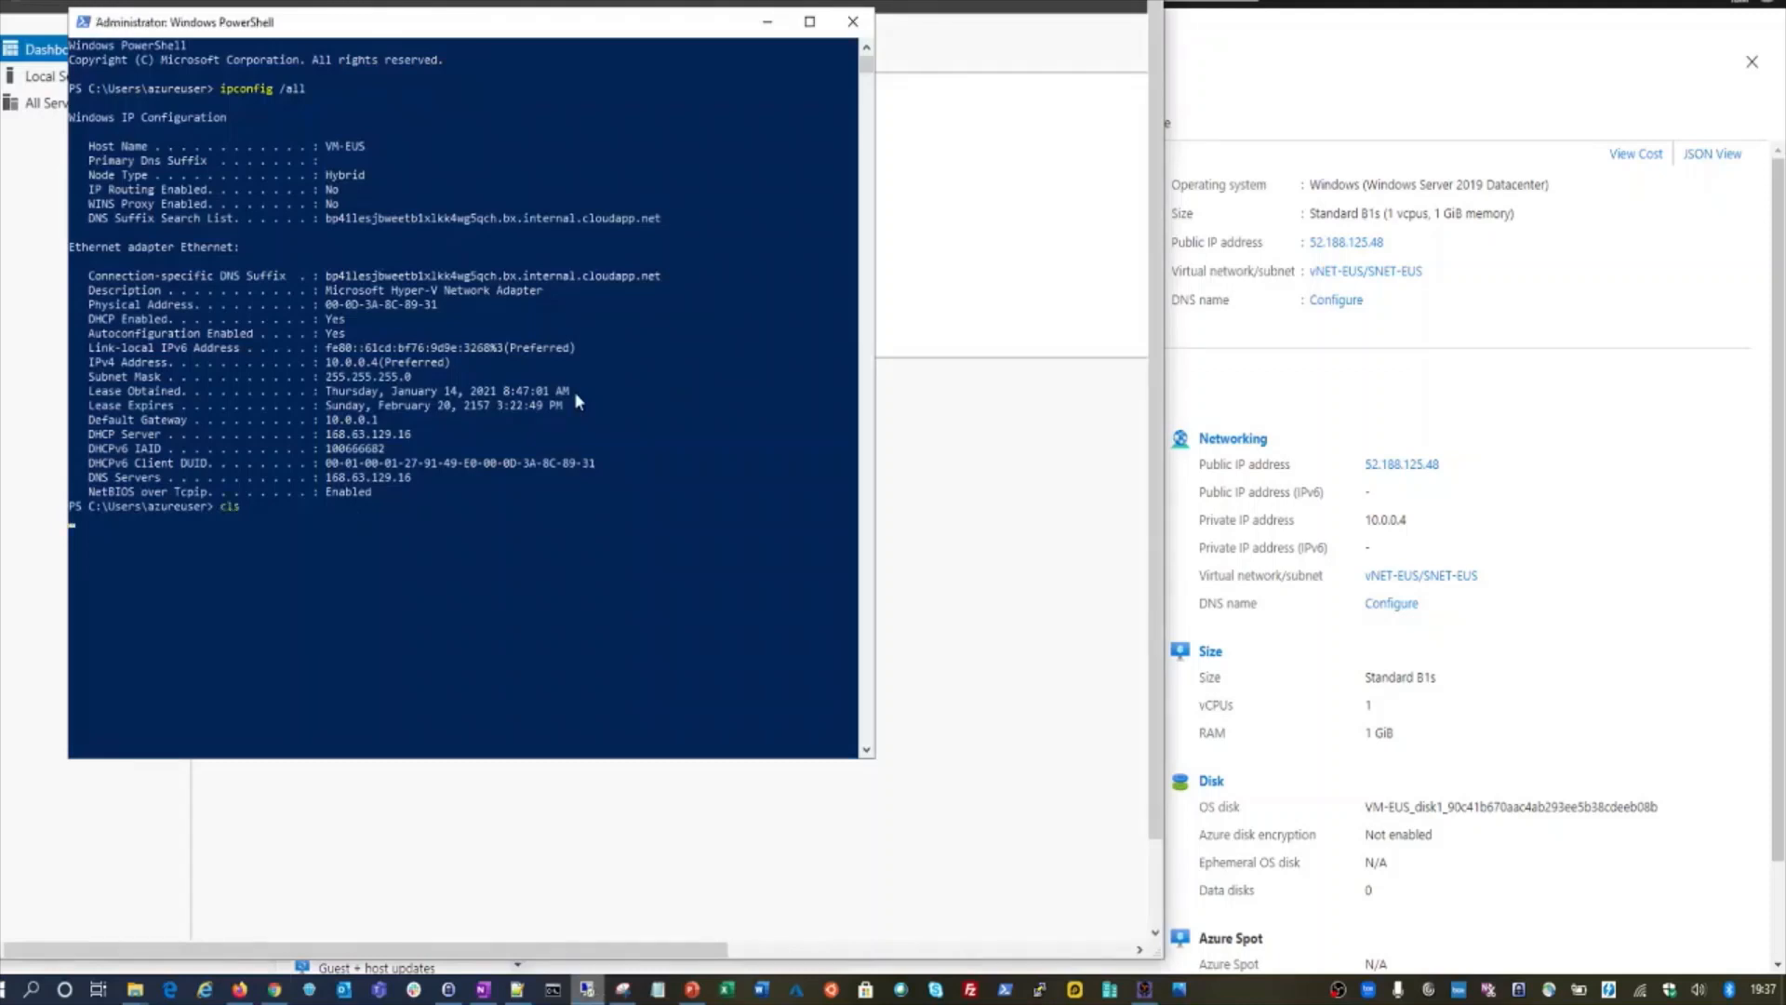
pyautogui.write('ipconfig /all')
pyautogui.press('Return')
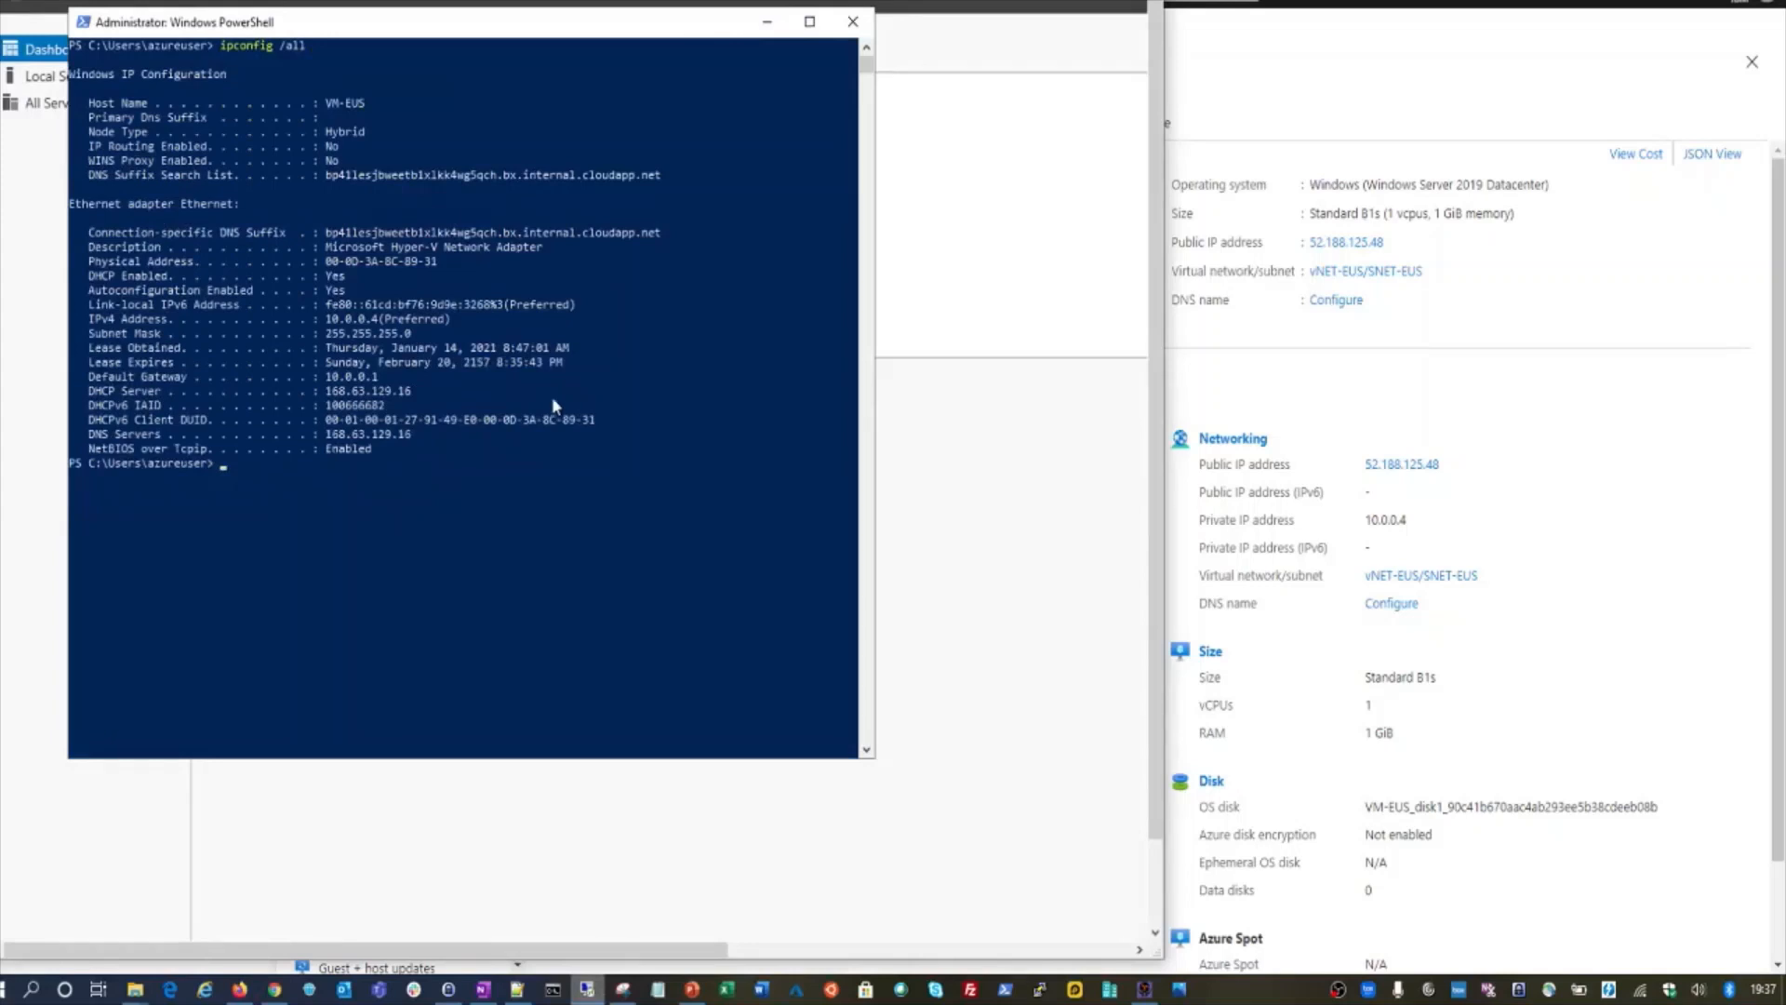
pyautogui.doubleClick(358, 320)
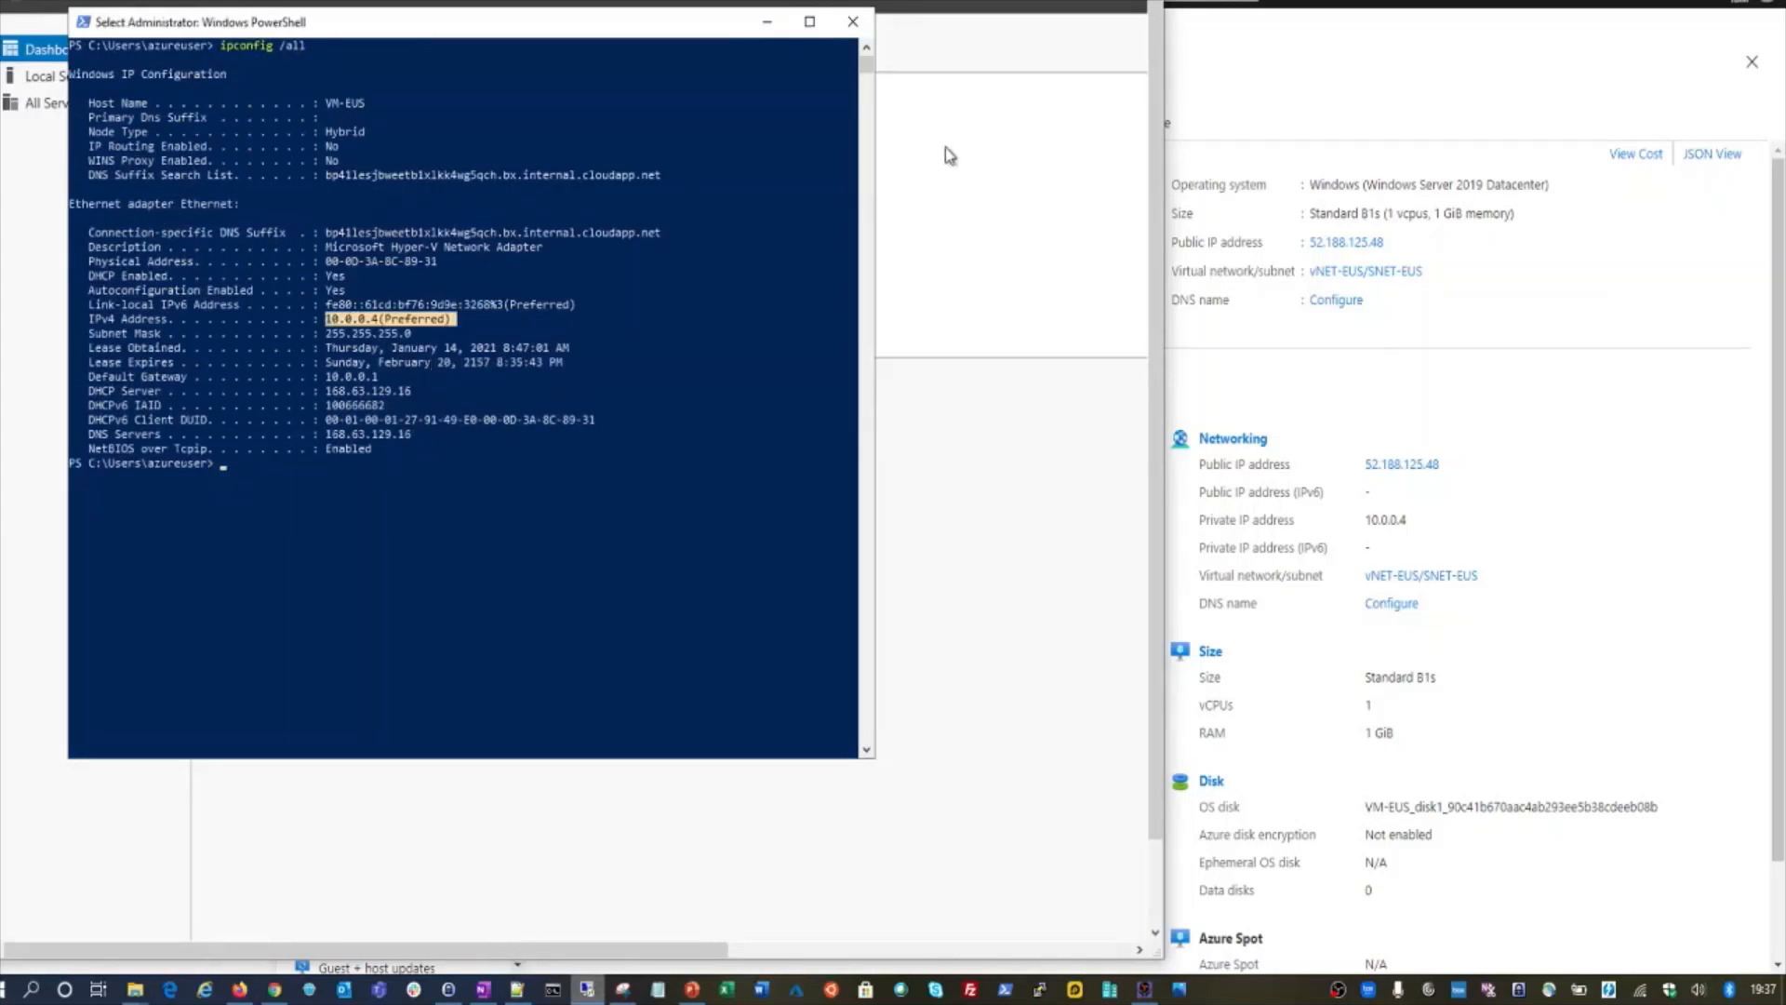
# - Return to the Azure portal, open the vNET-EUS virtual network's overview and compare it with the firewall network diagram
pyautogui.click(1058, 2)
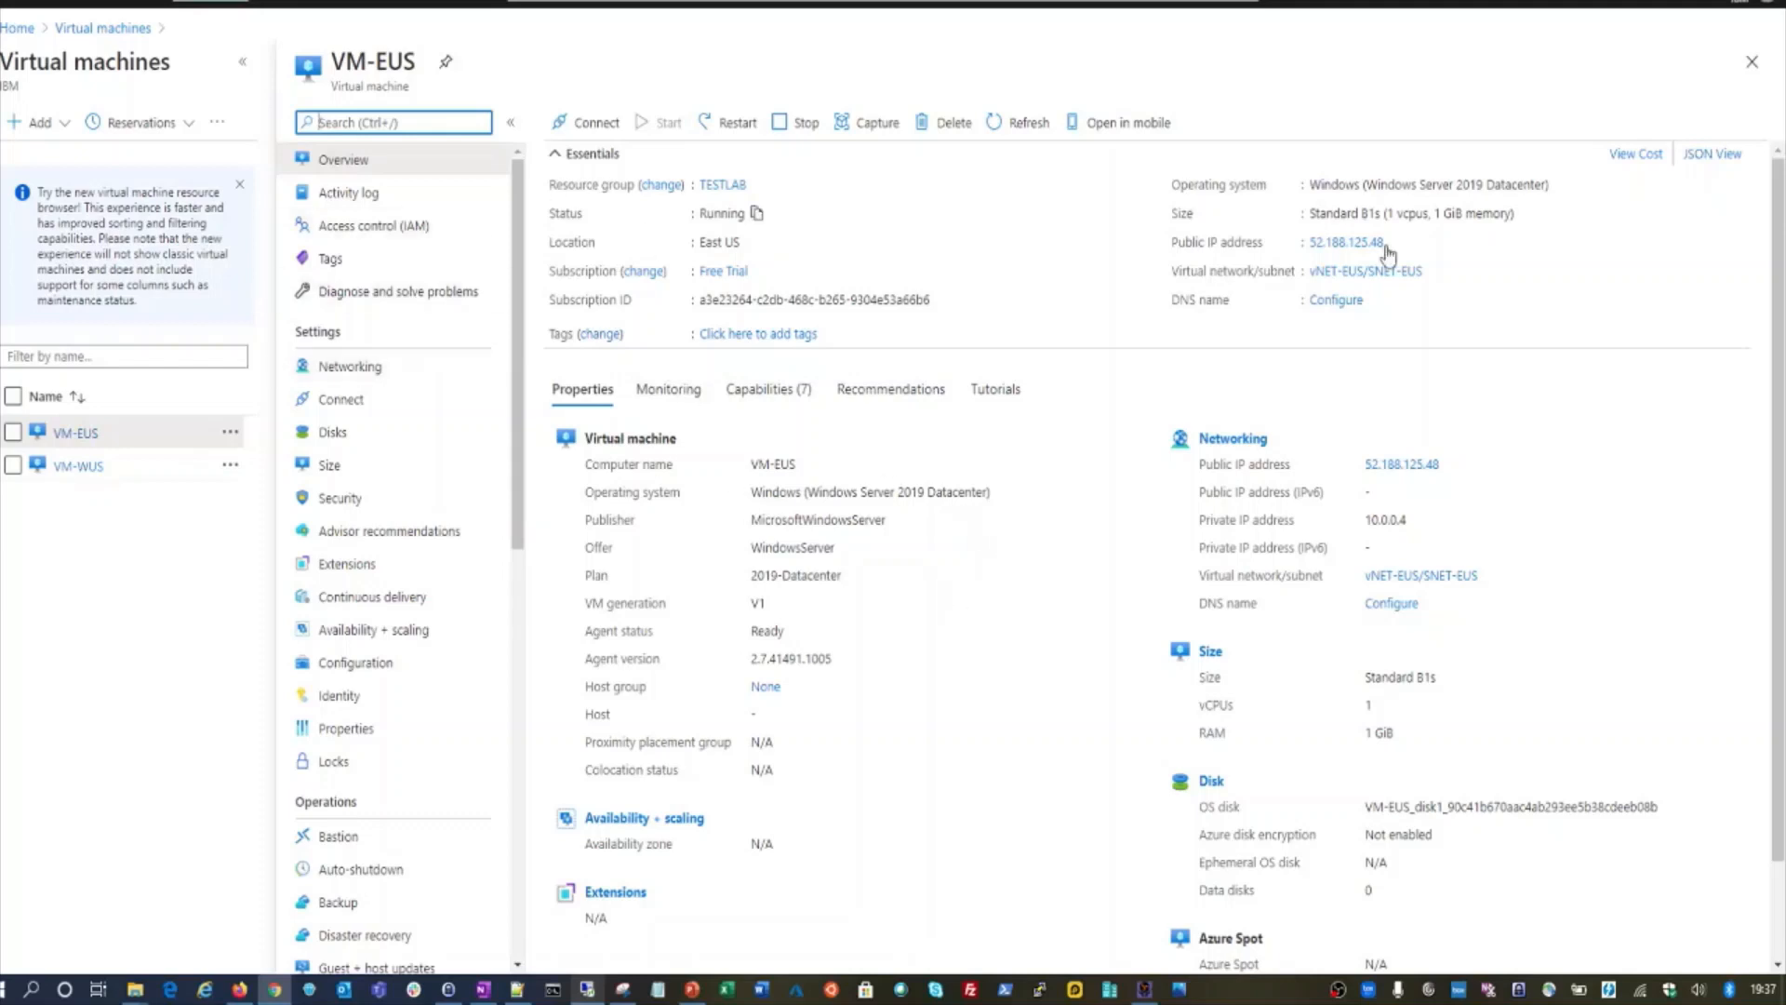
pyautogui.click(1752, 61)
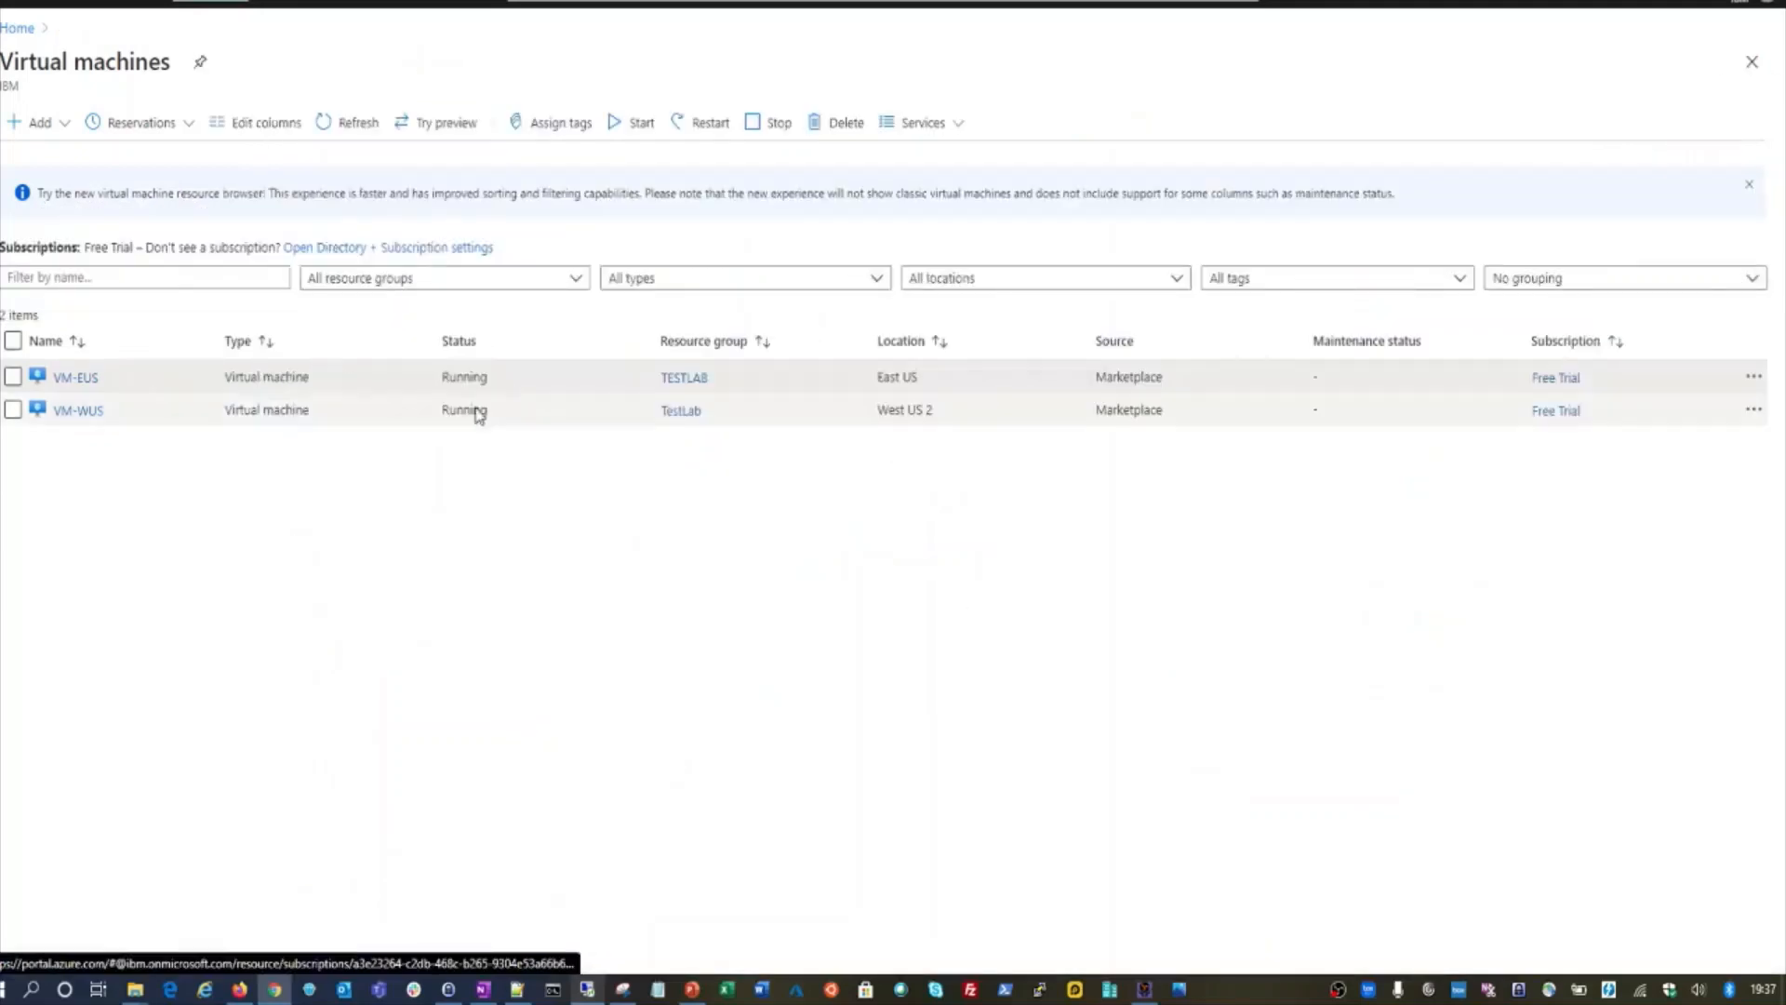
pyautogui.click(22, 6)
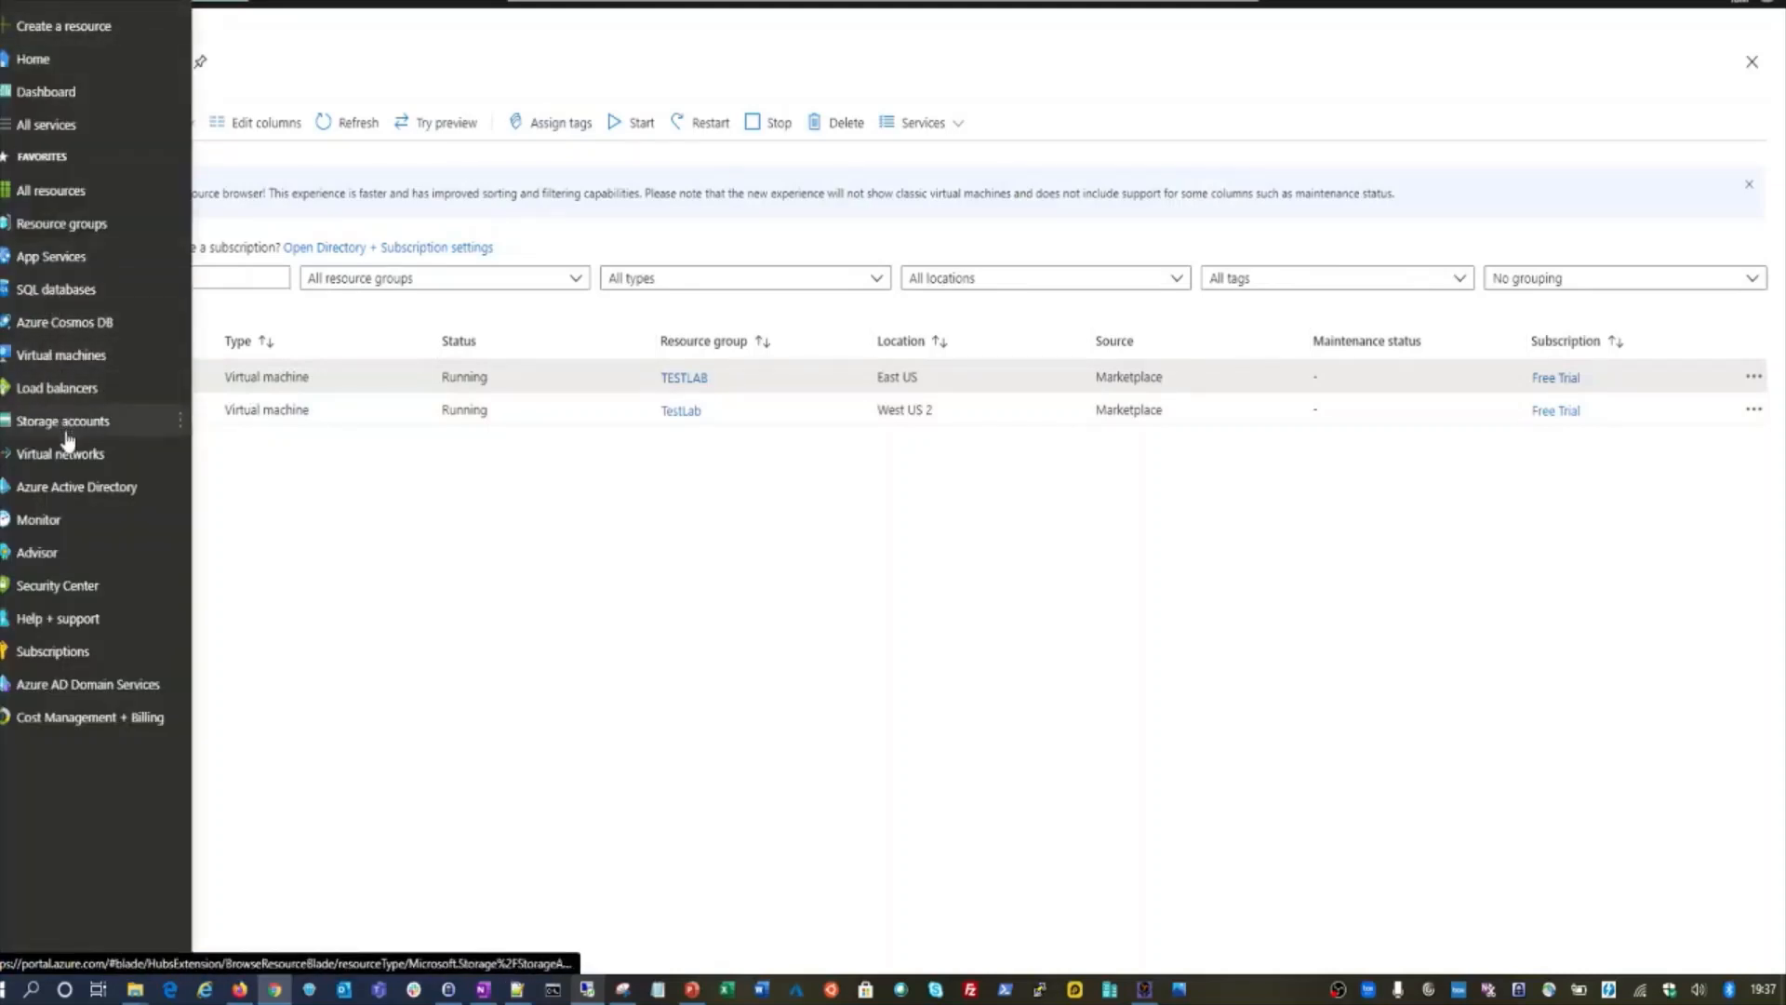
pyautogui.click(68, 453)
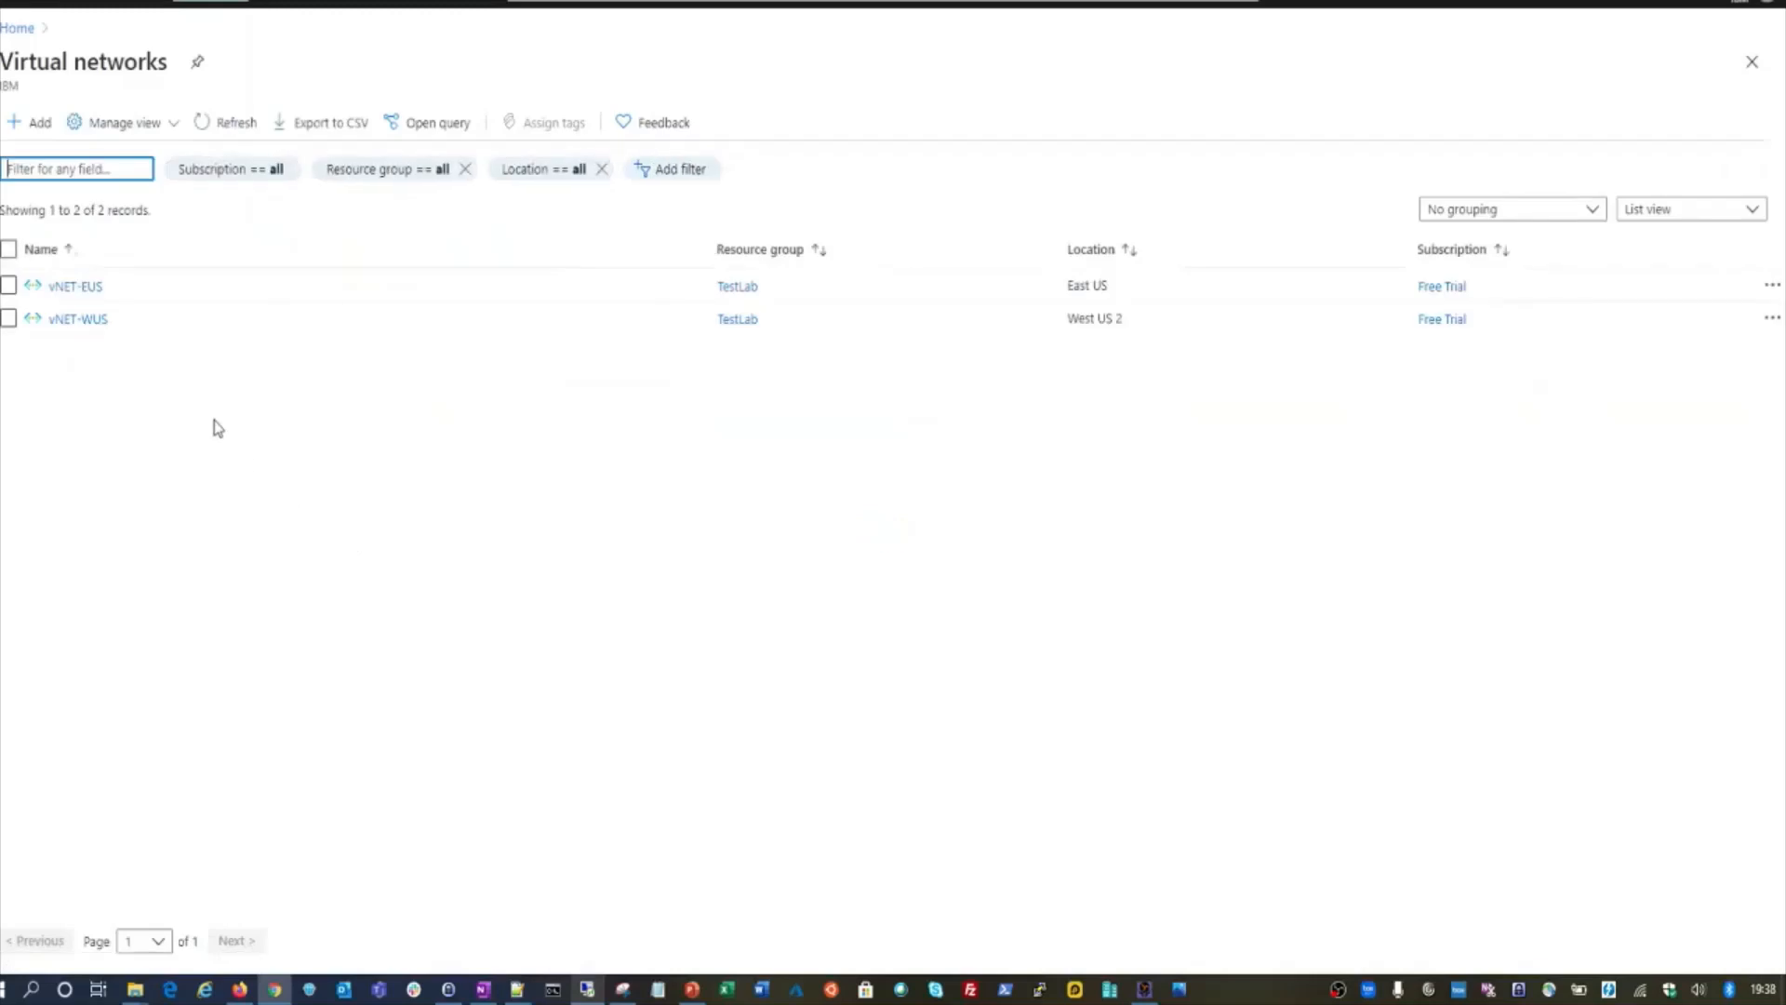
pyautogui.click(73, 288)
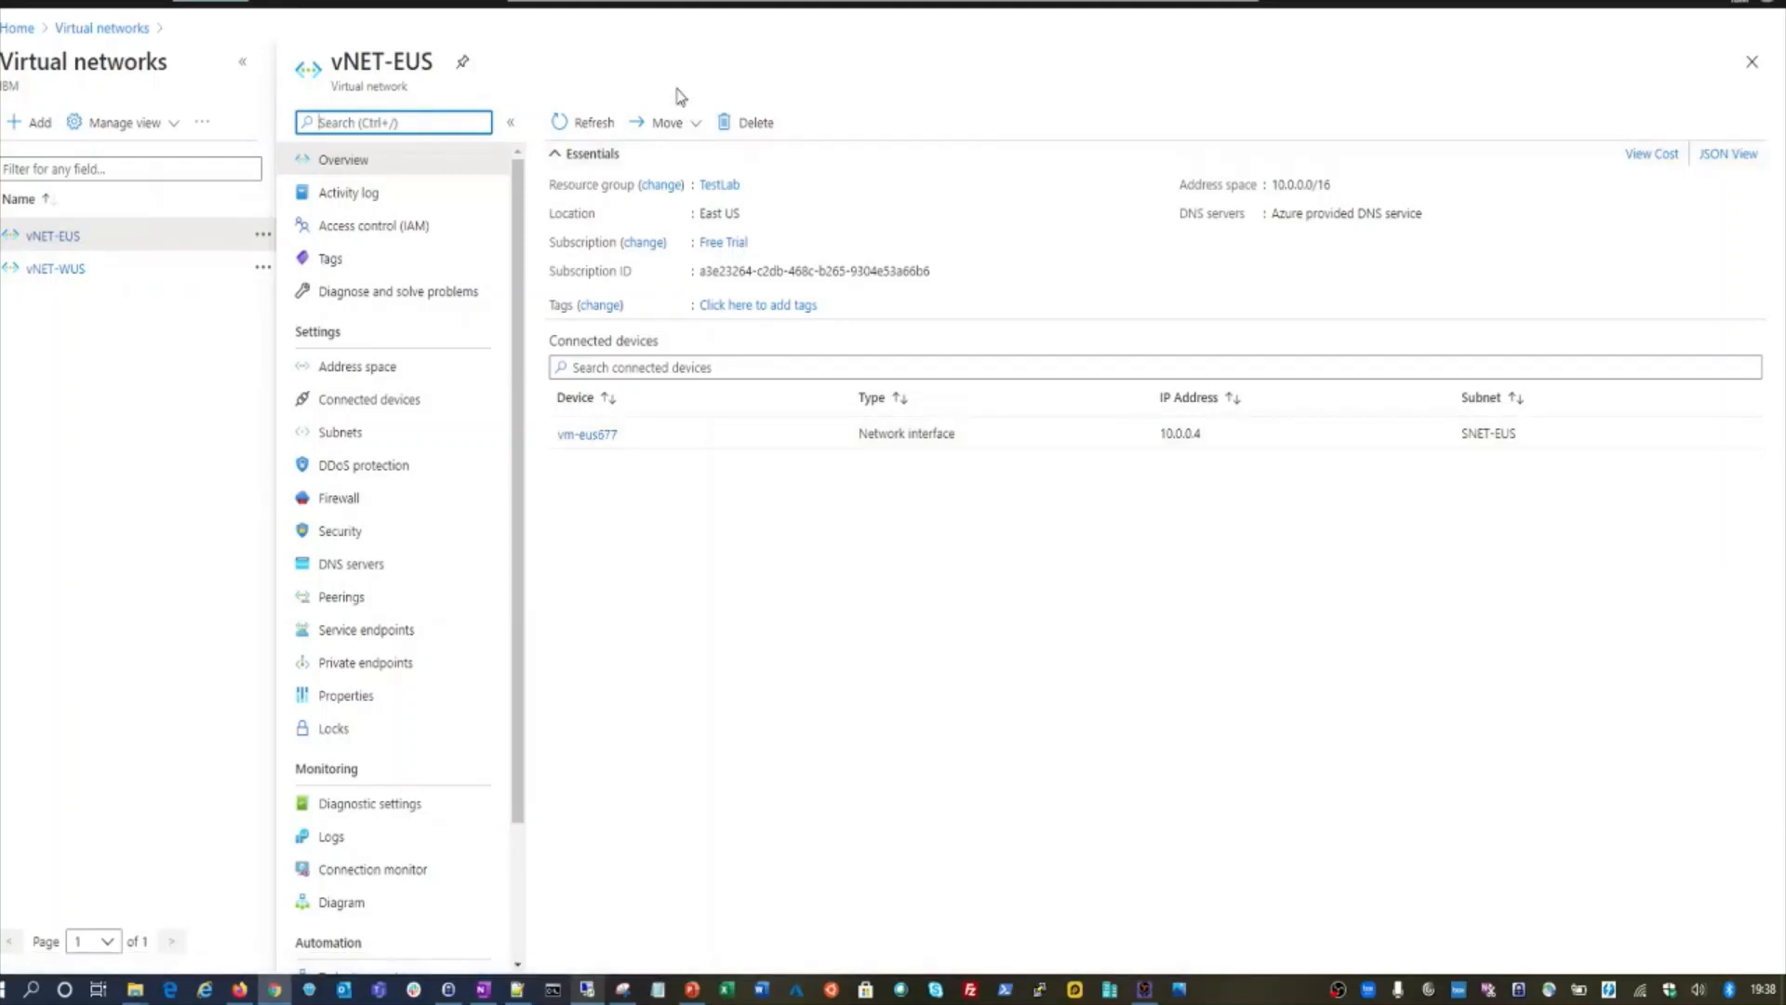
pyautogui.click(625, 989)
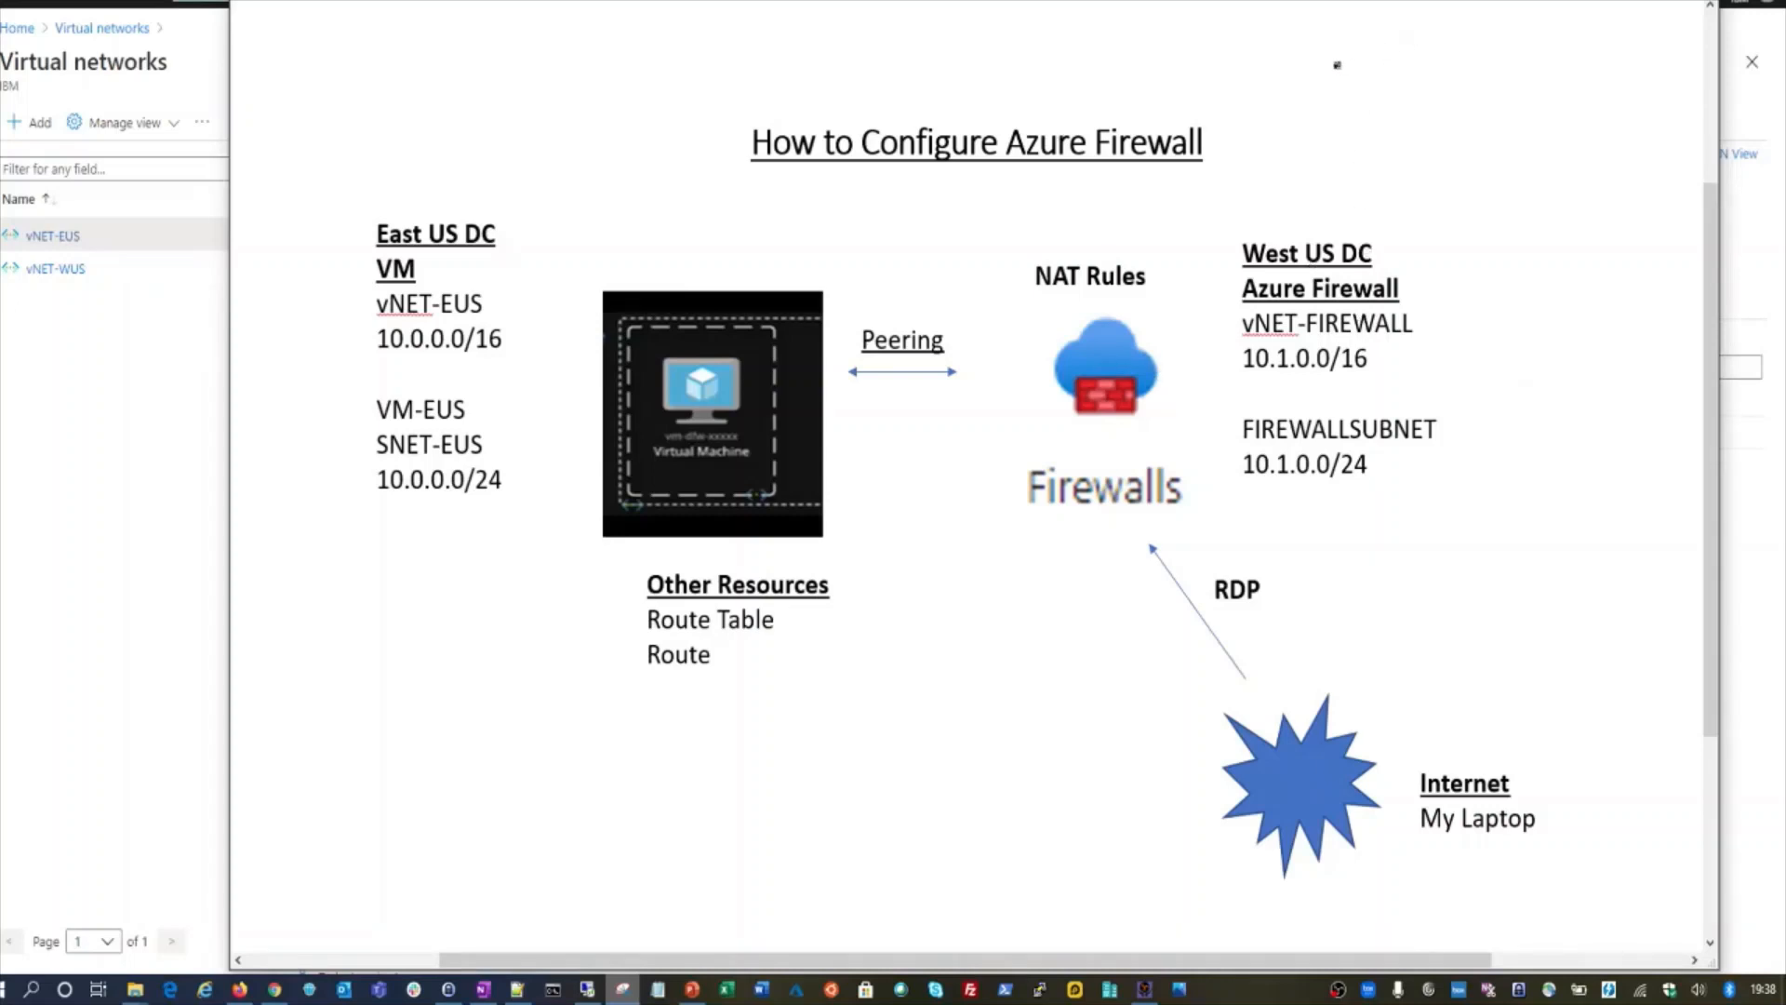
pyautogui.hotkey('alt', 'Tab')
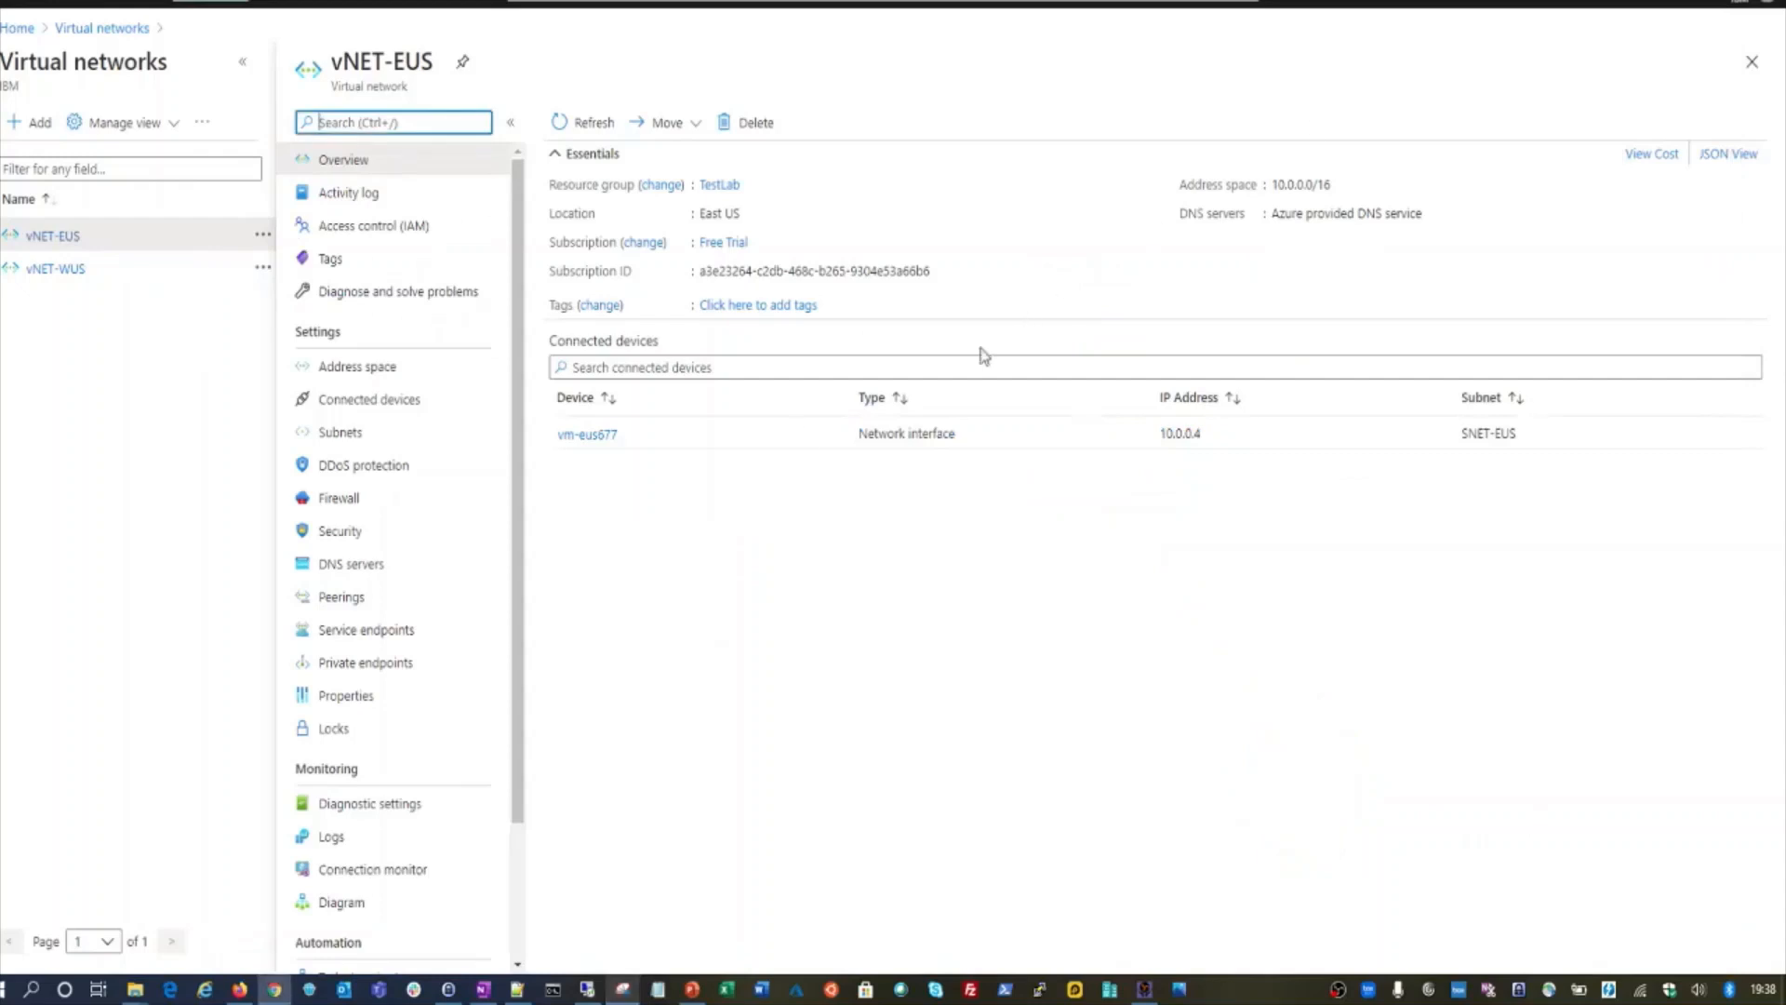
# - Start creating a new virtual network in the TestLab resource group
pyautogui.click(39, 129)
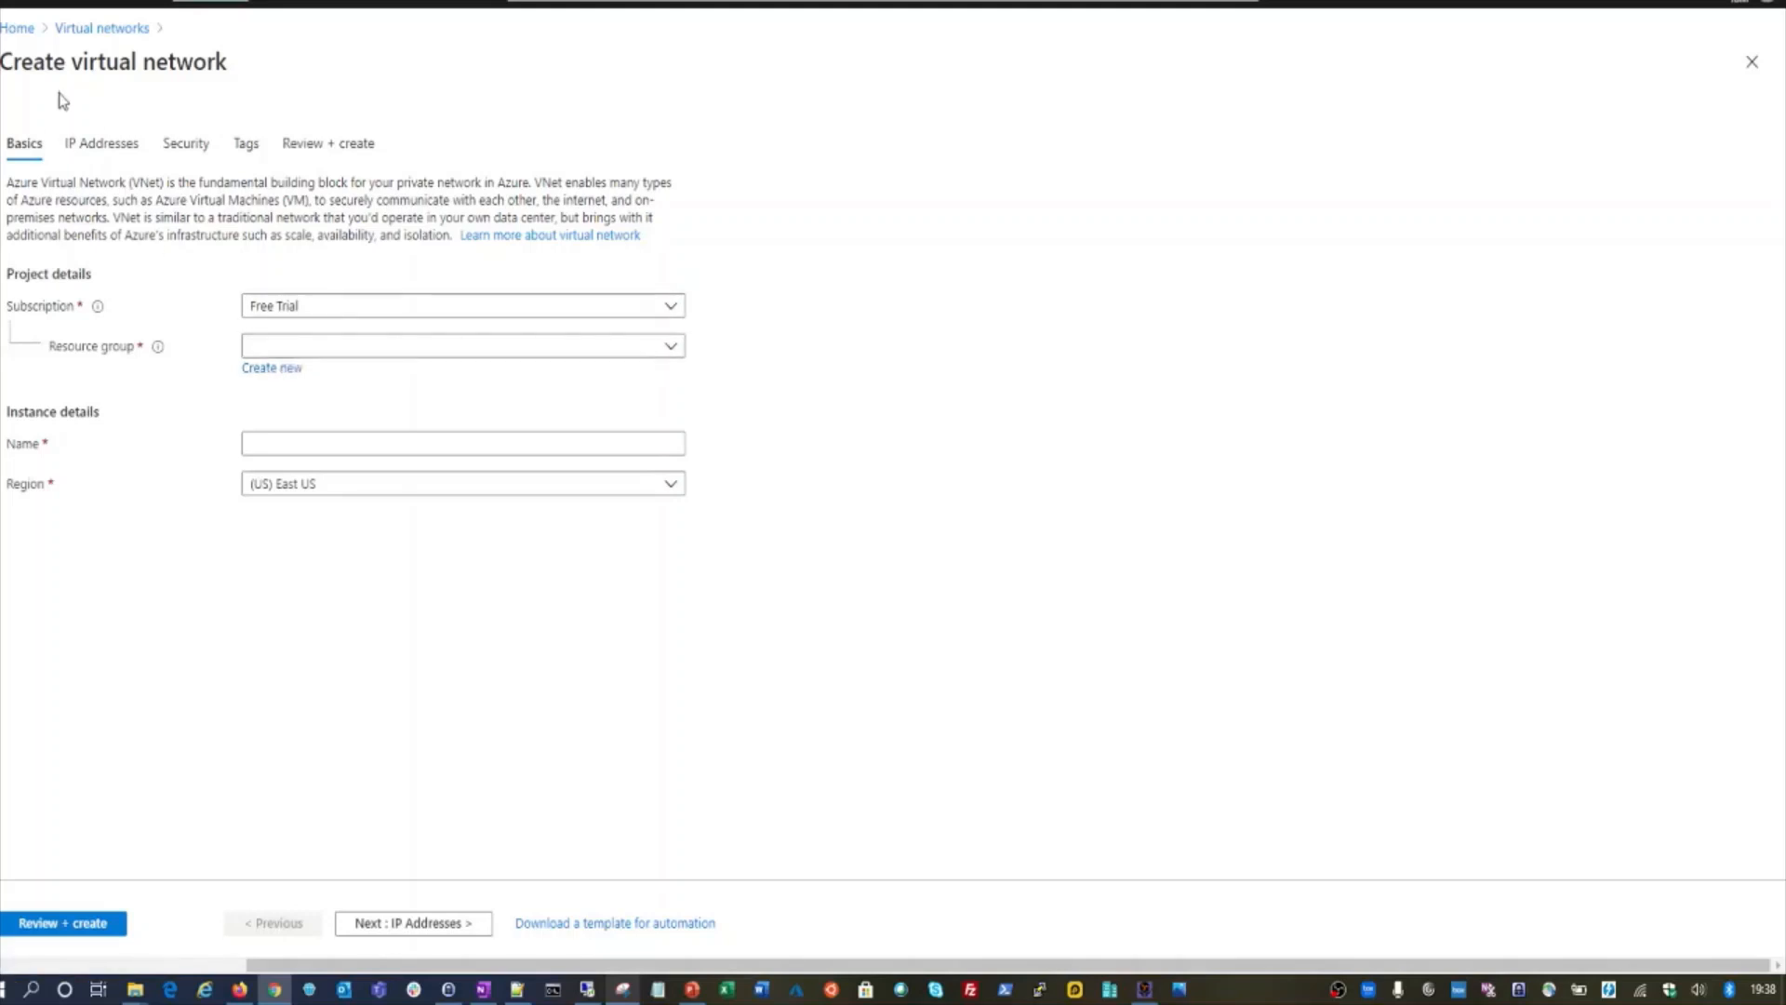
pyautogui.click(678, 350)
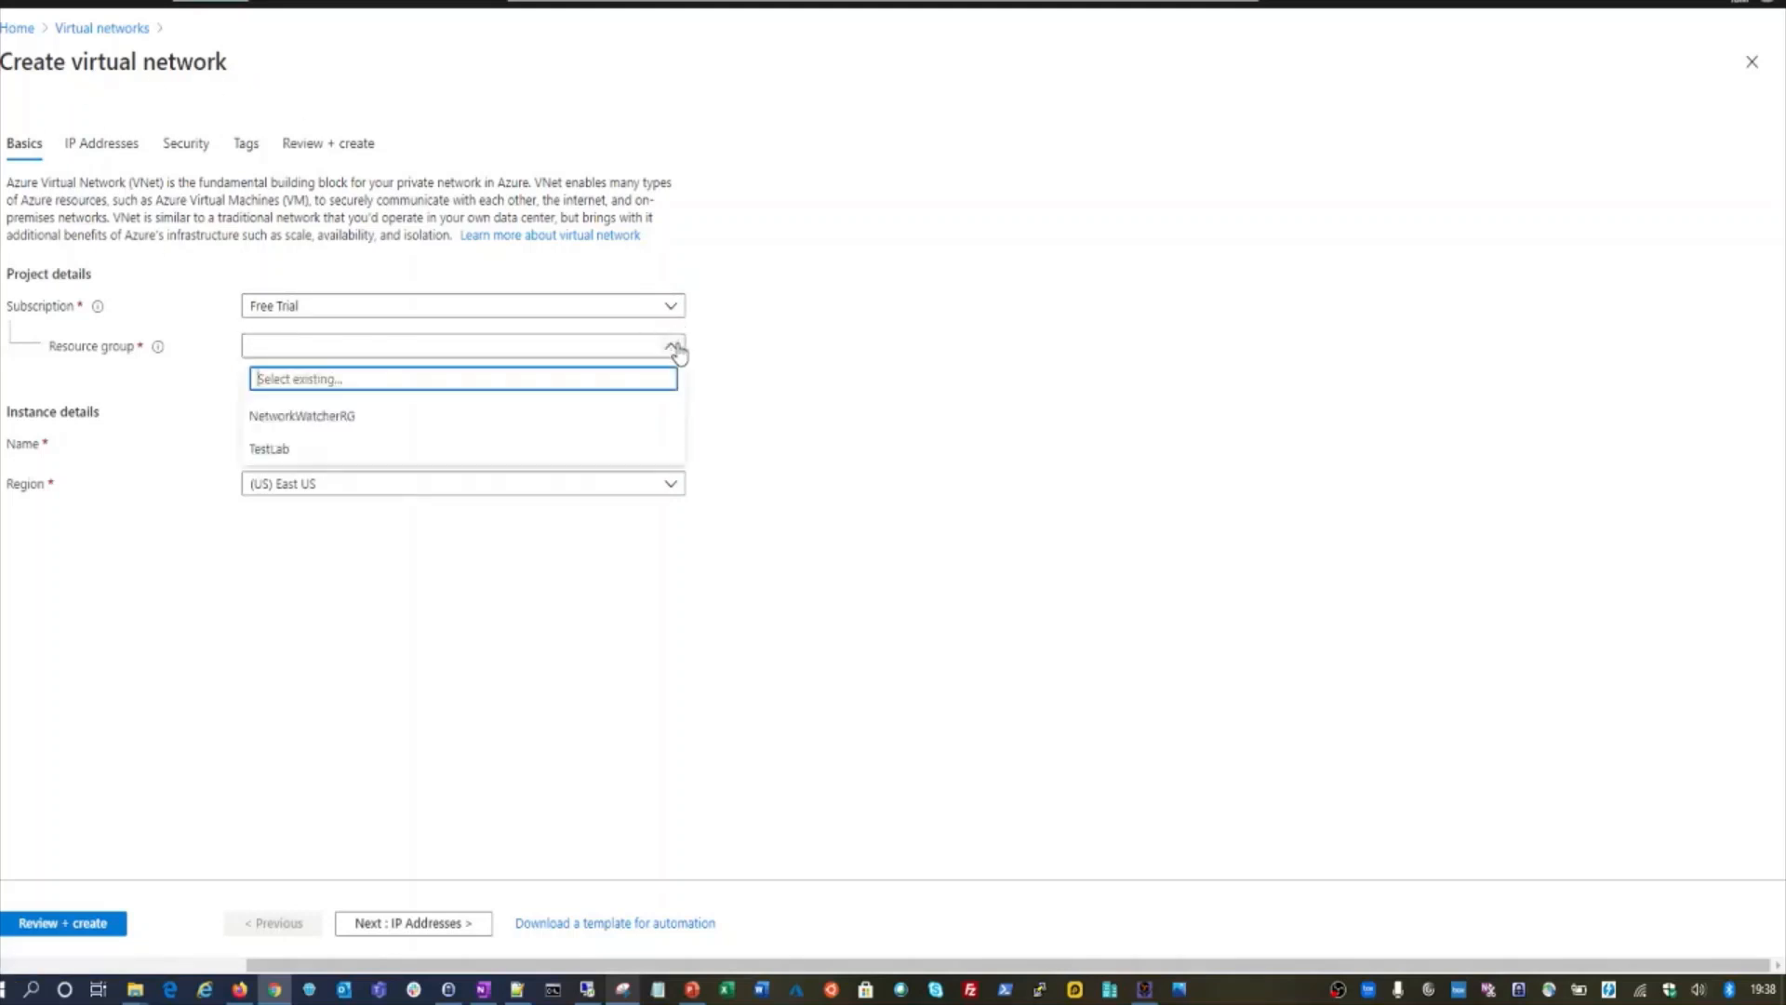
pyautogui.click(375, 454)
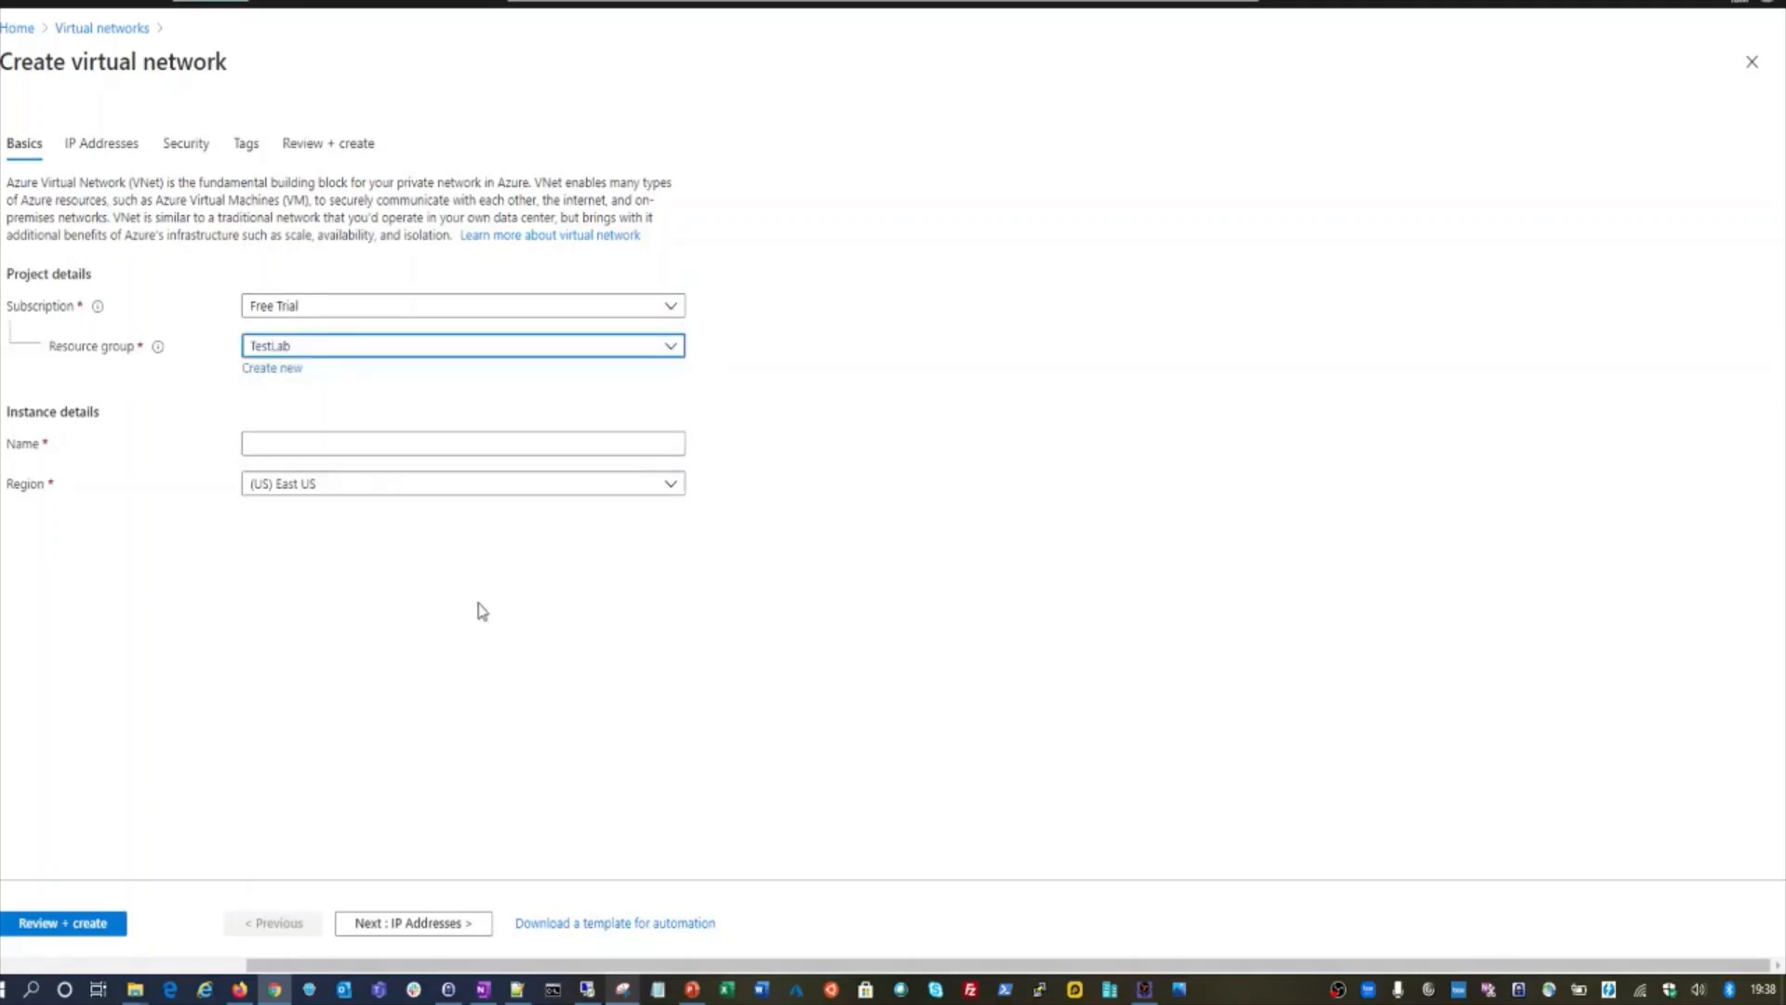
# - Name the new virtual network vNET-FIREWALL as in the diagram and keep (US) East US as its region
pyautogui.click(428, 446)
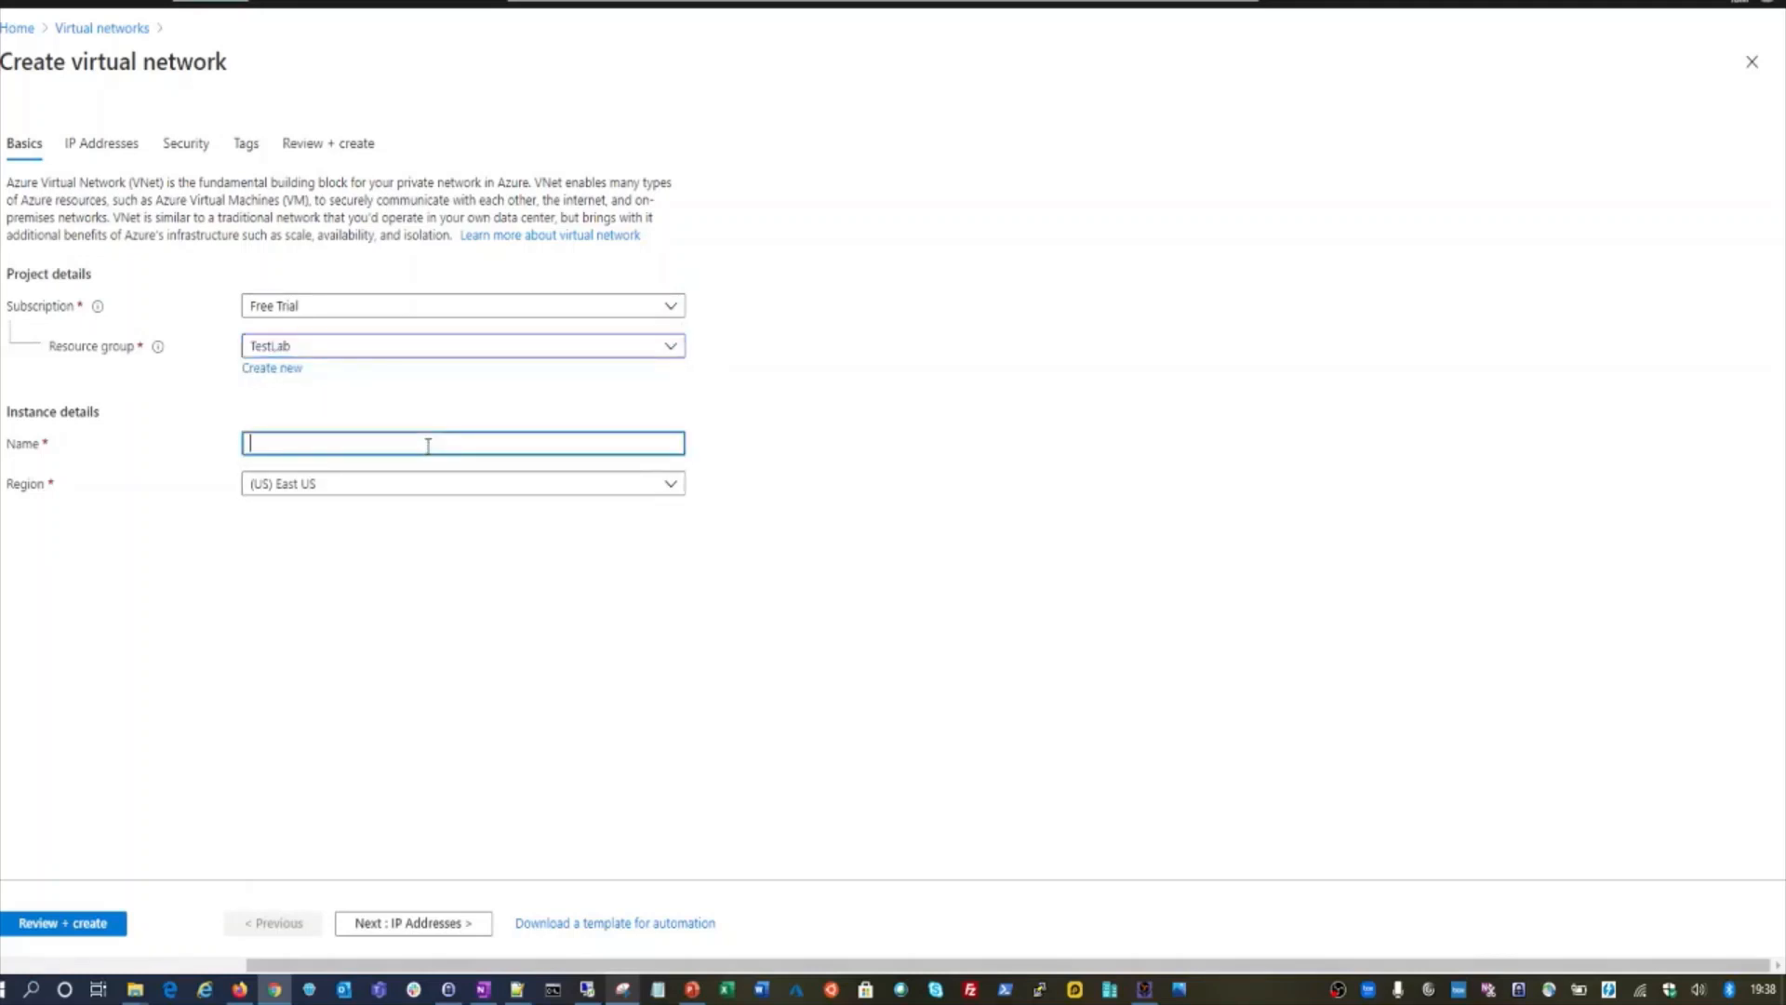
pyautogui.hotkey('alt', 'Tab')
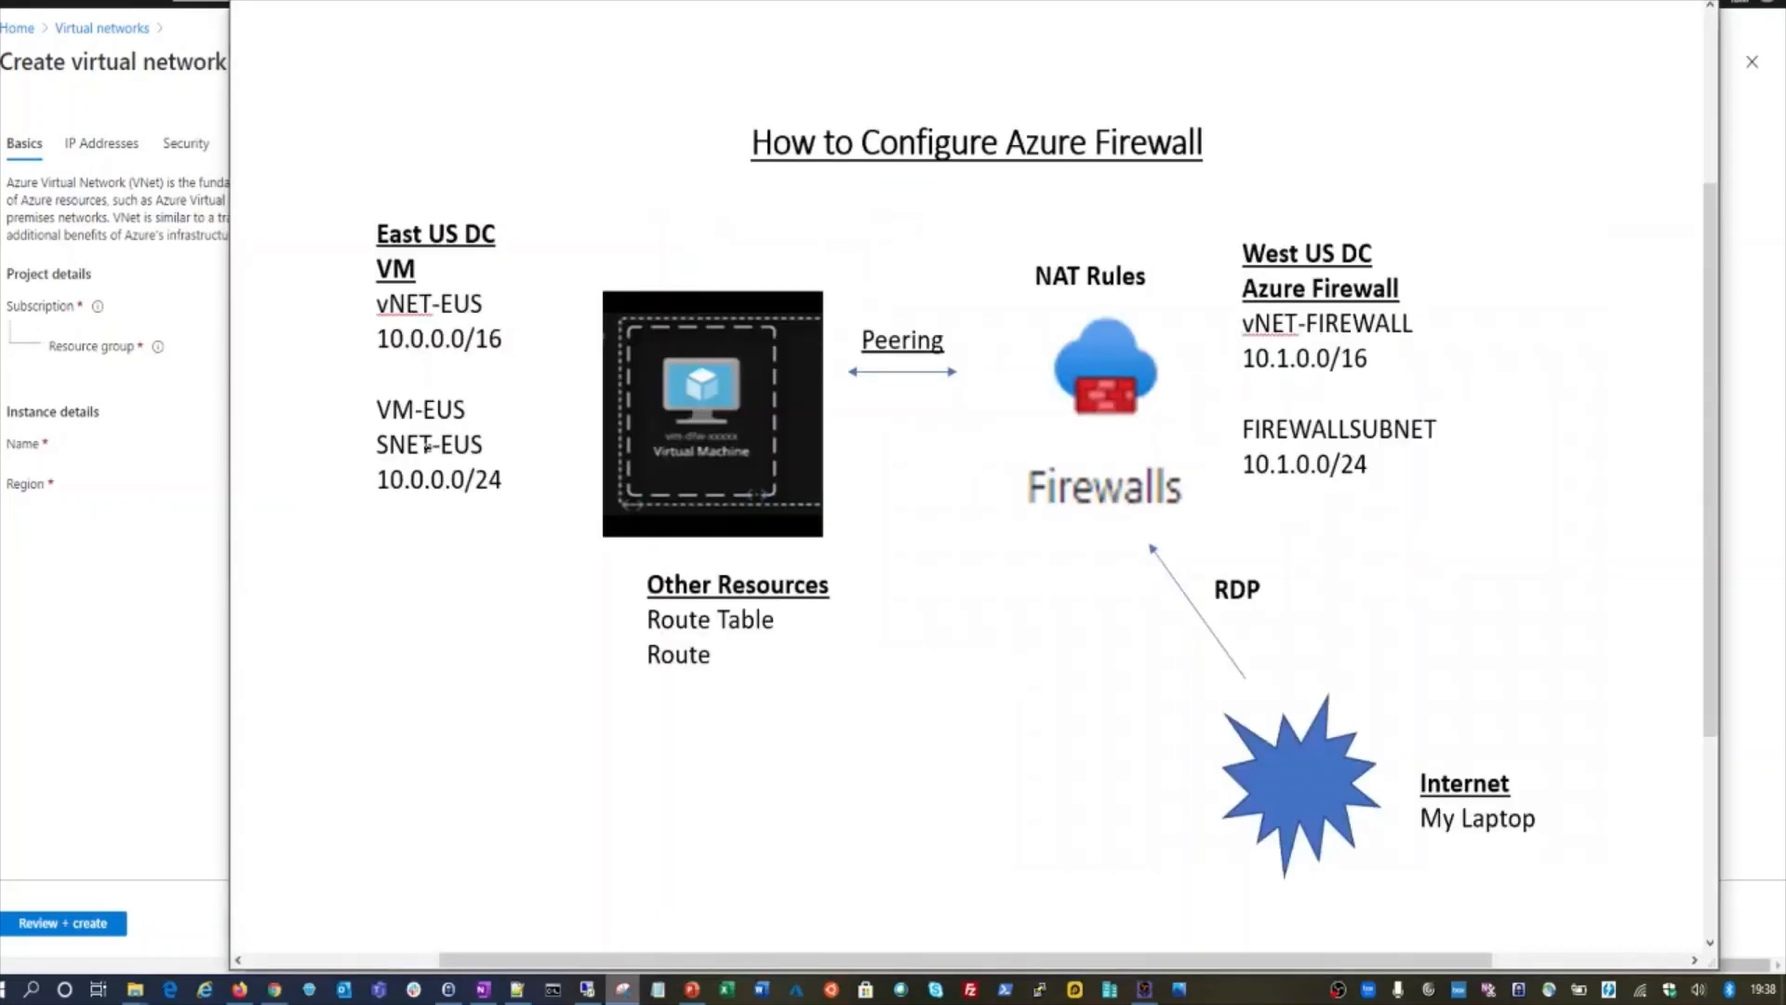
pyautogui.hotkey('alt', 'Tab')
pyautogui.write('vNET-')
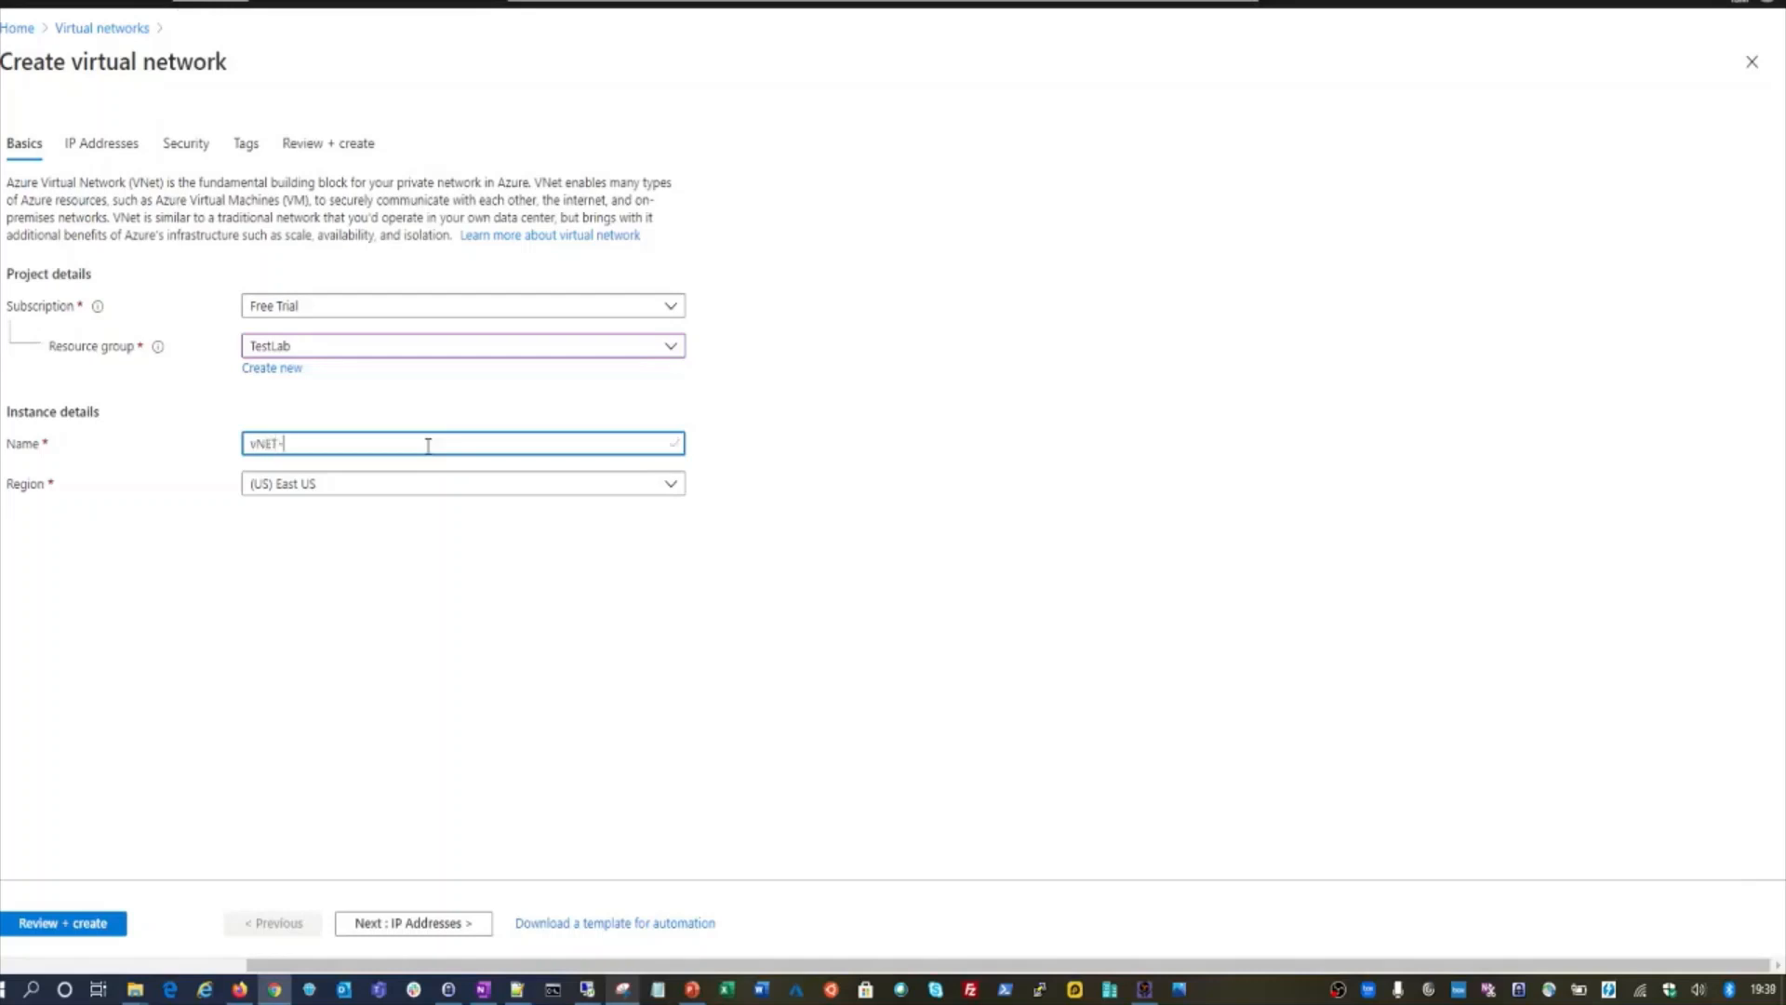
pyautogui.write('FIREWALL')
pyautogui.press('BackSpace')
pyautogui.press('BackSpace')
pyautogui.press('BackSpace')
pyautogui.press('BackSpace')
pyautogui.press('BackSpace')
pyautogui.press('BackSpace')
pyautogui.press('BackSpace')
pyautogui.write('IREWALL')
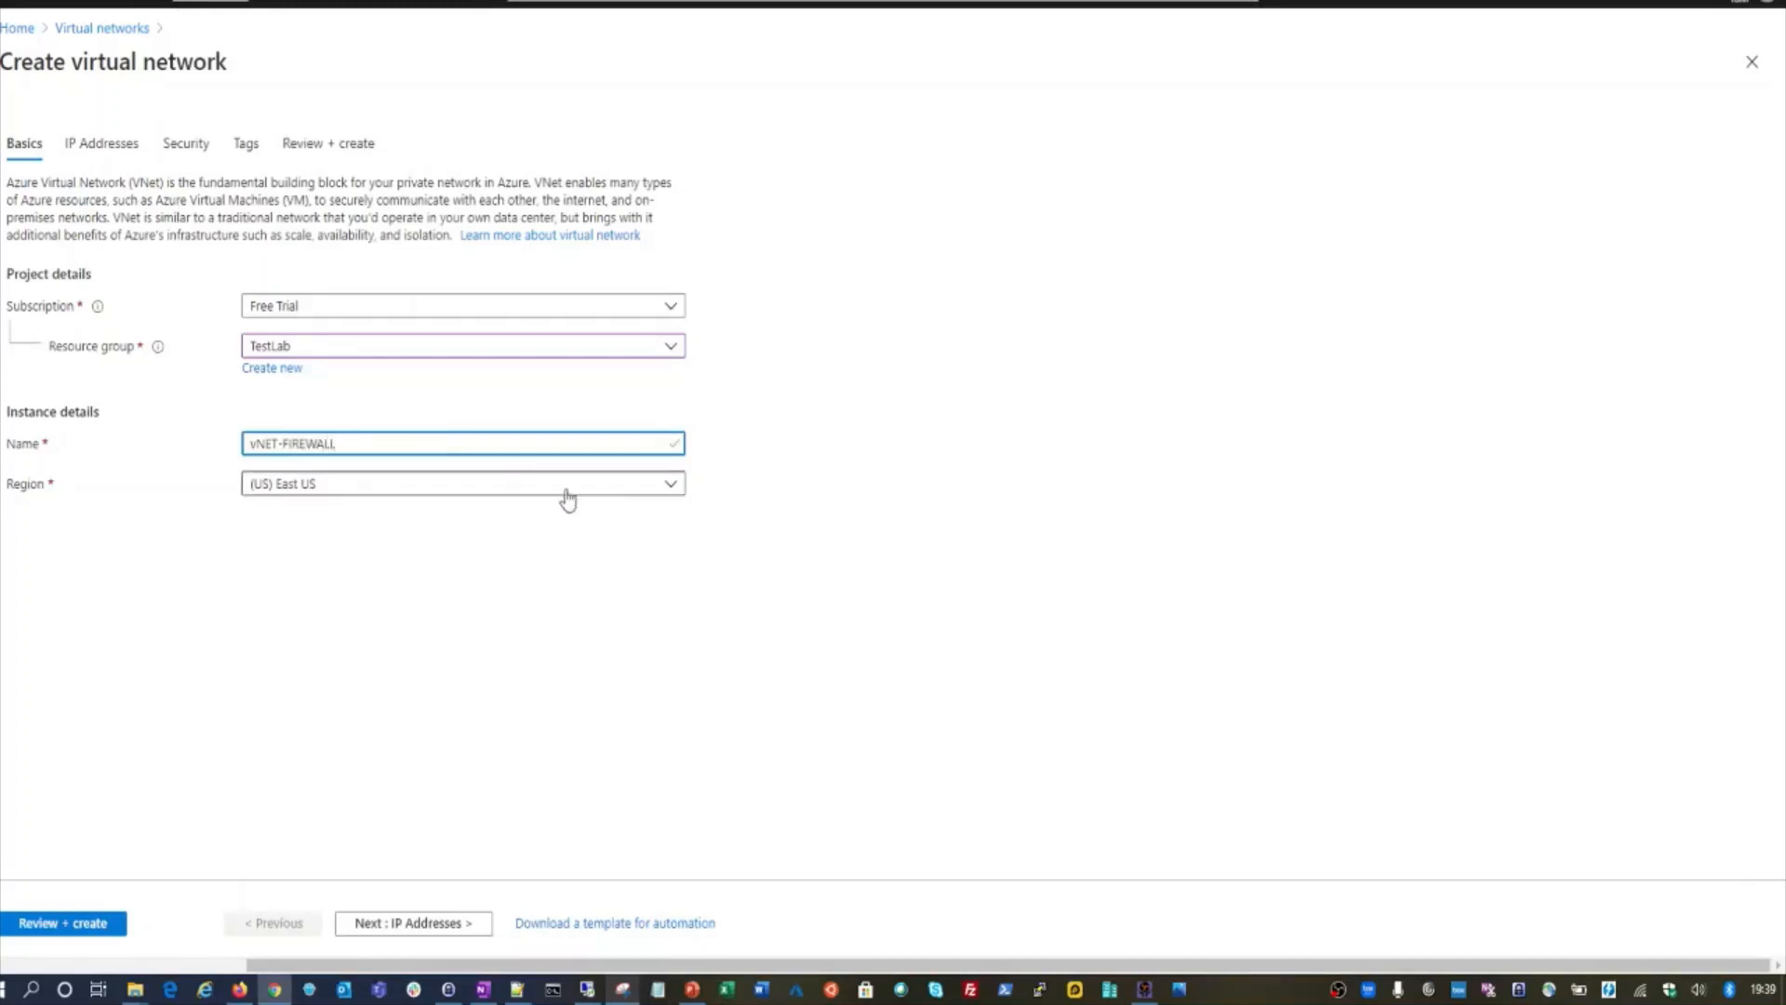
pyautogui.click(666, 494)
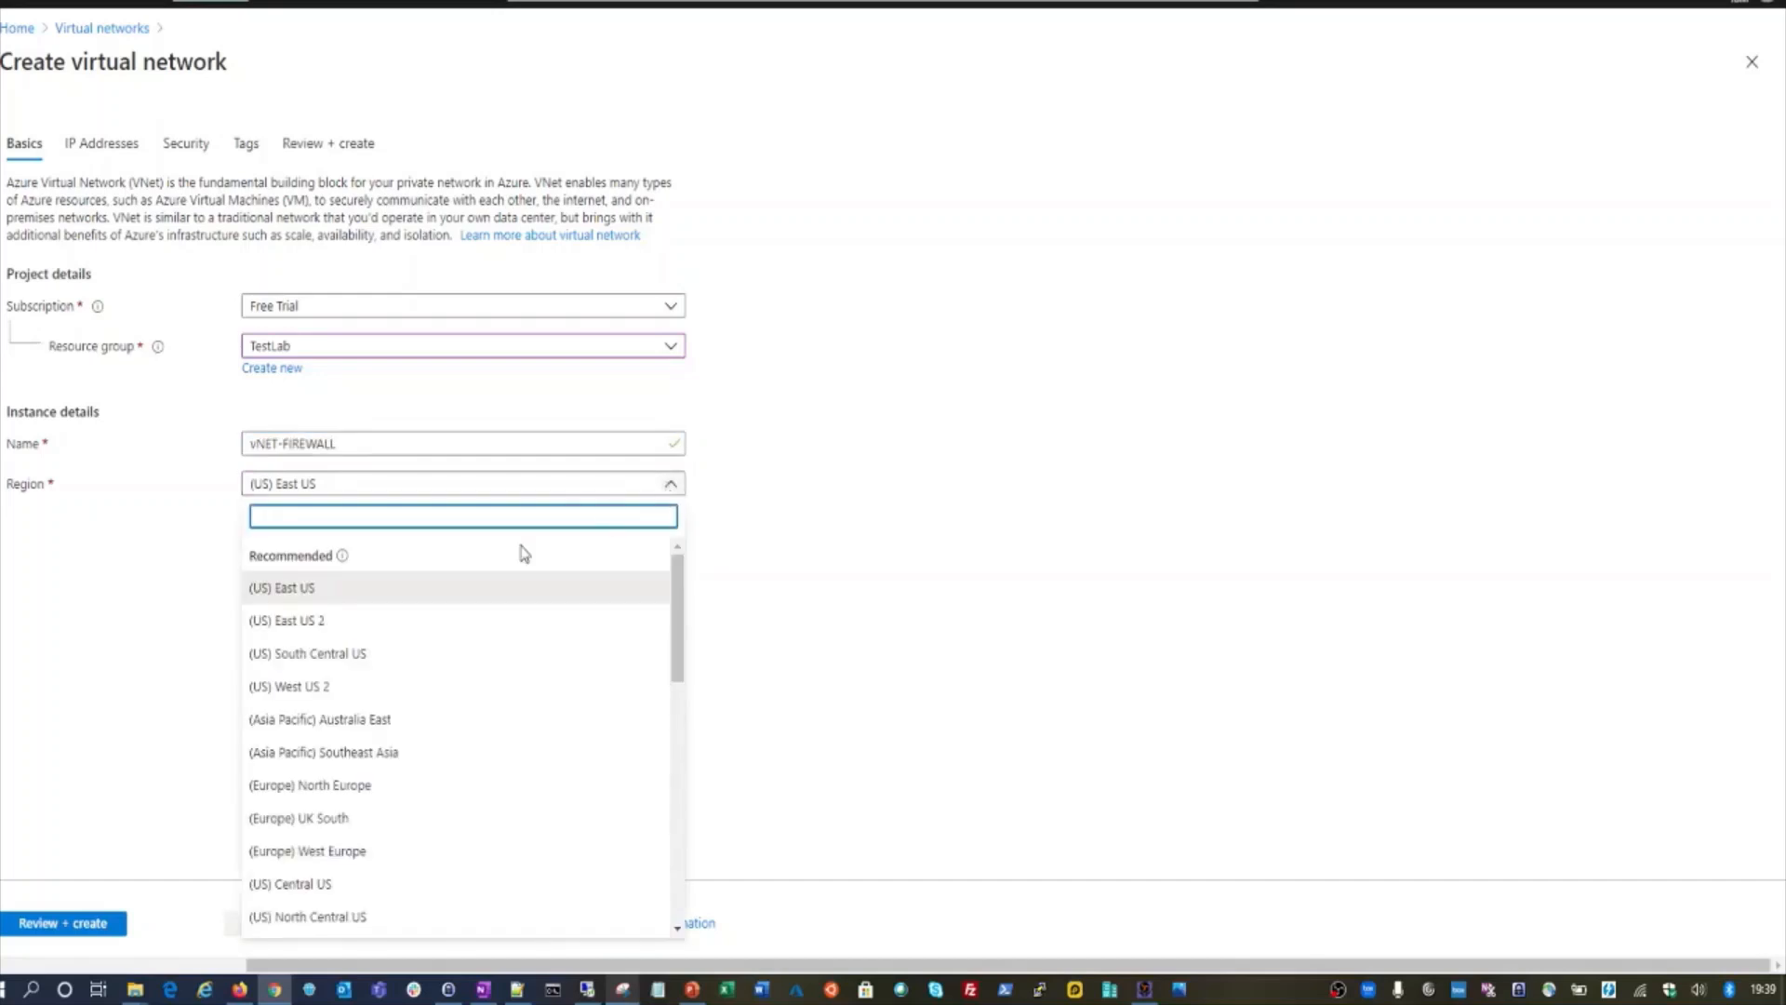
pyautogui.click(998, 449)
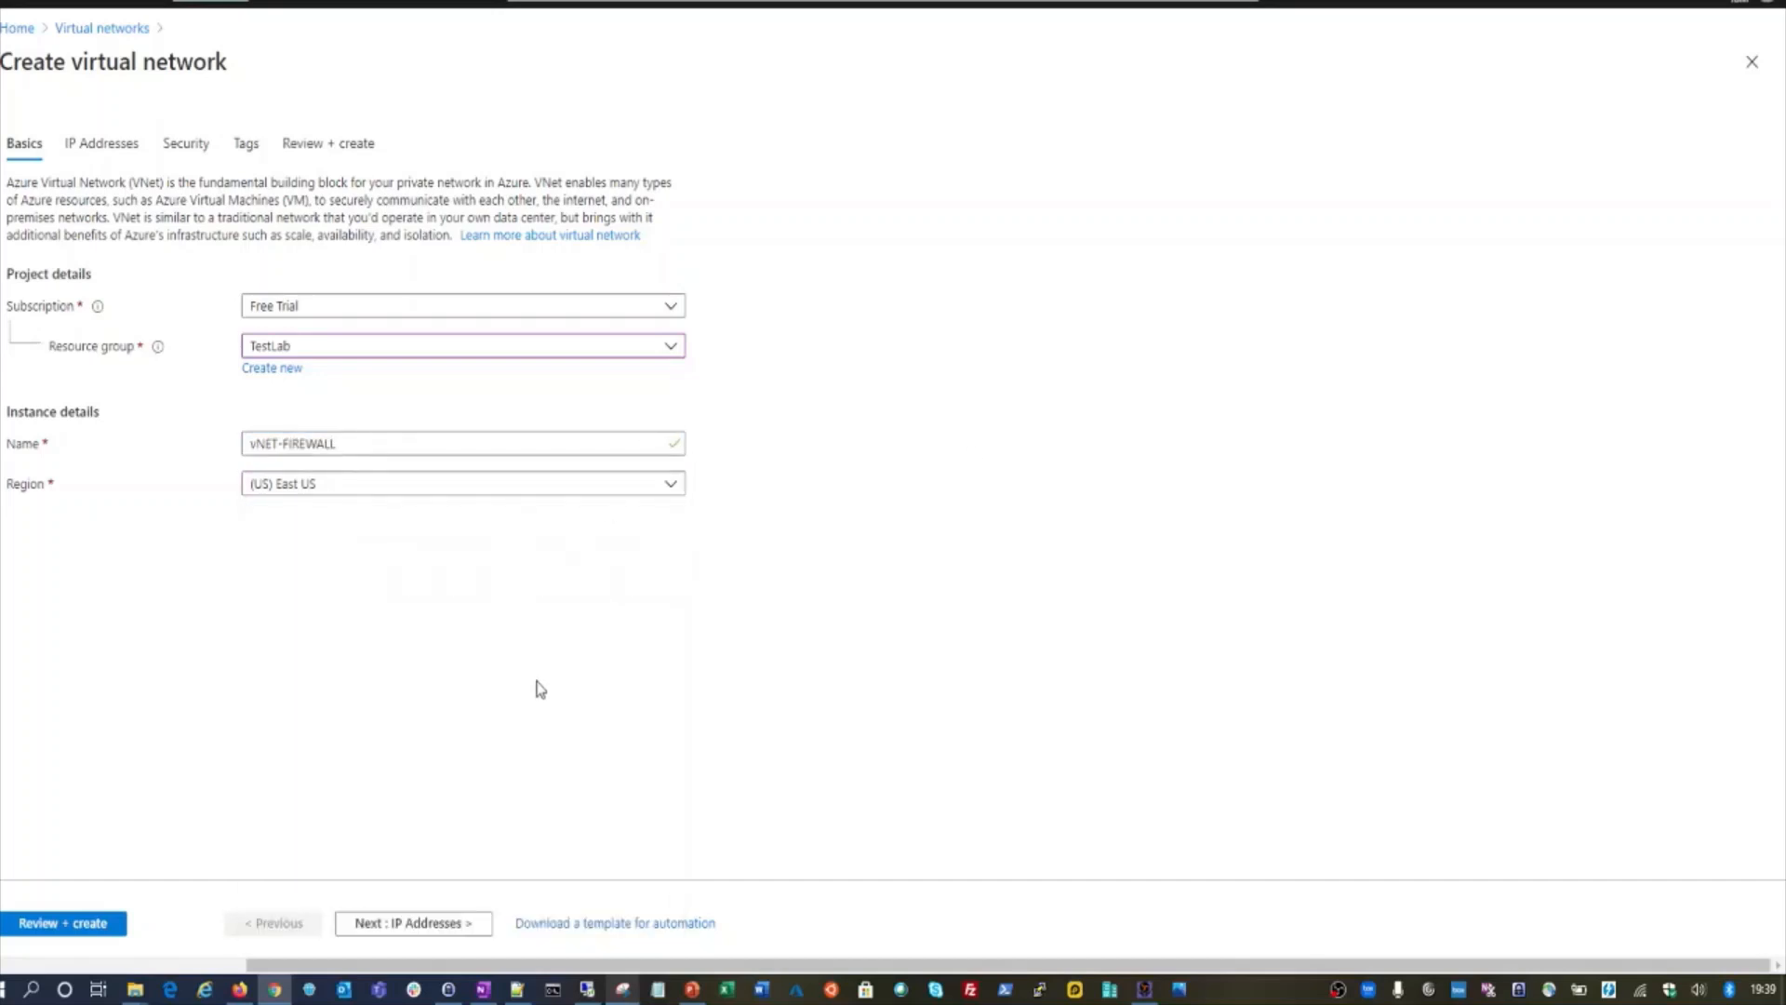
# - Replace the new network's IPv4 address space with 10.1.0.0/16 and highlight the message about it
pyautogui.click(418, 927)
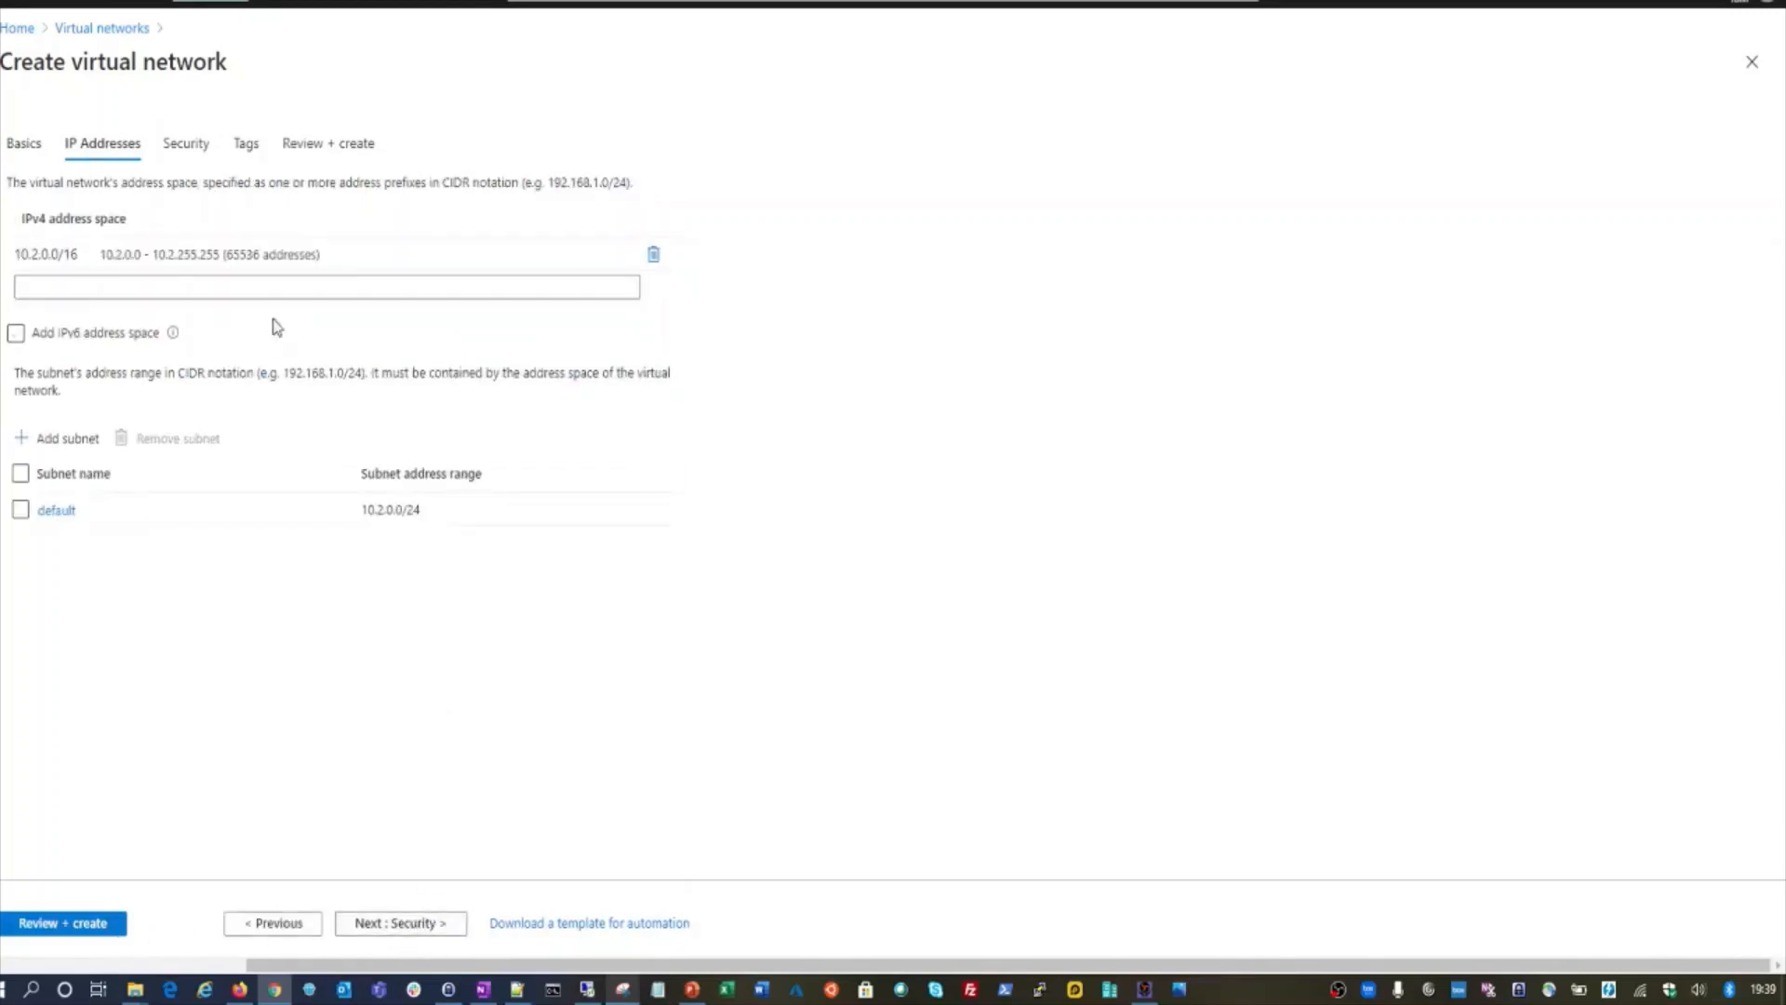
pyautogui.click(267, 287)
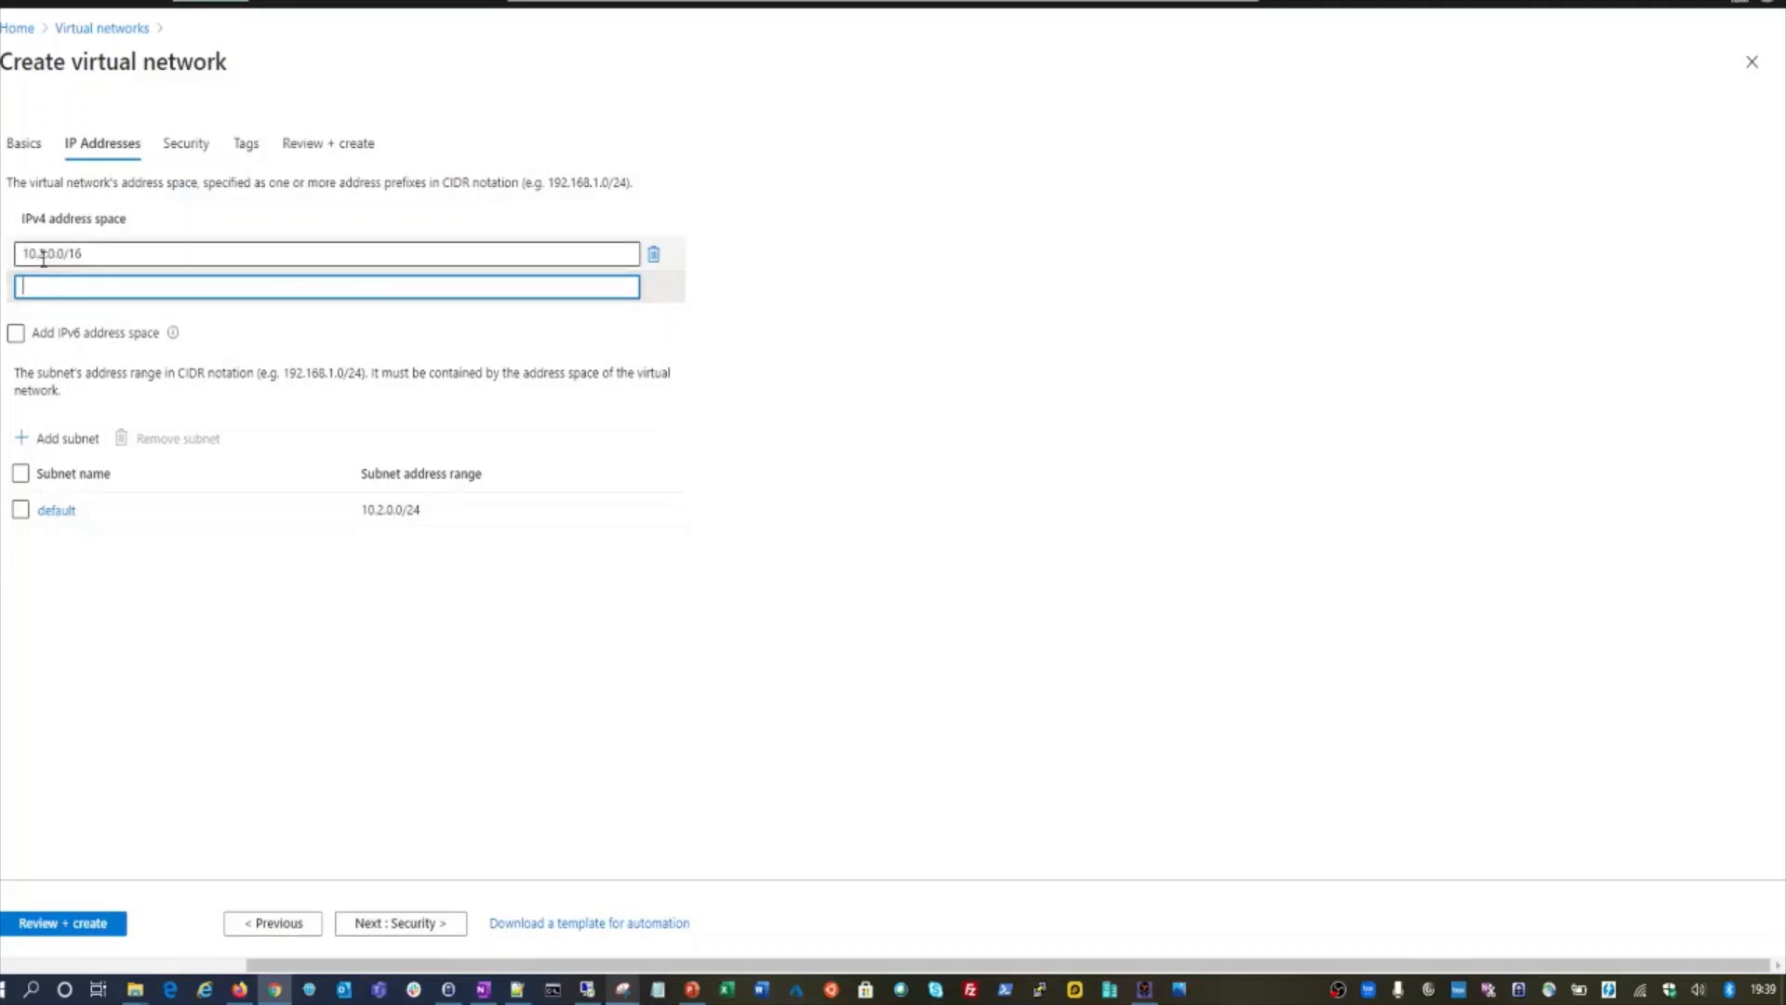
pyautogui.click(86, 253)
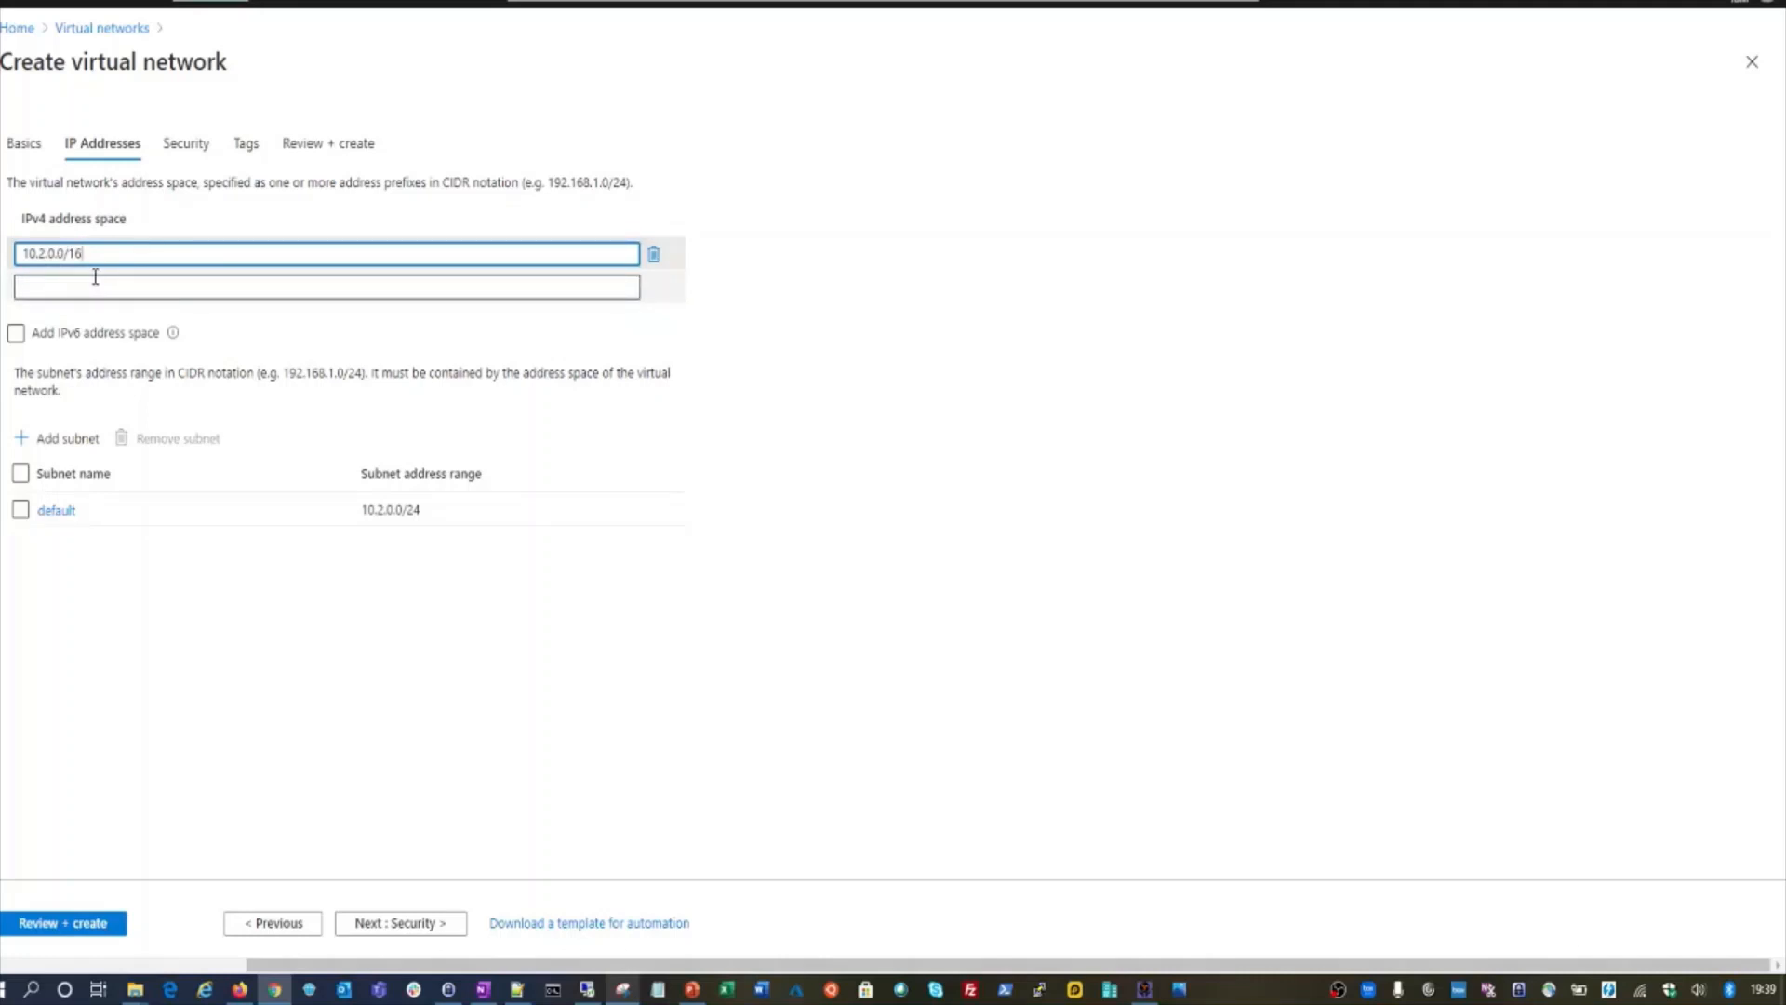
pyautogui.hotkey('alt', 'Tab')
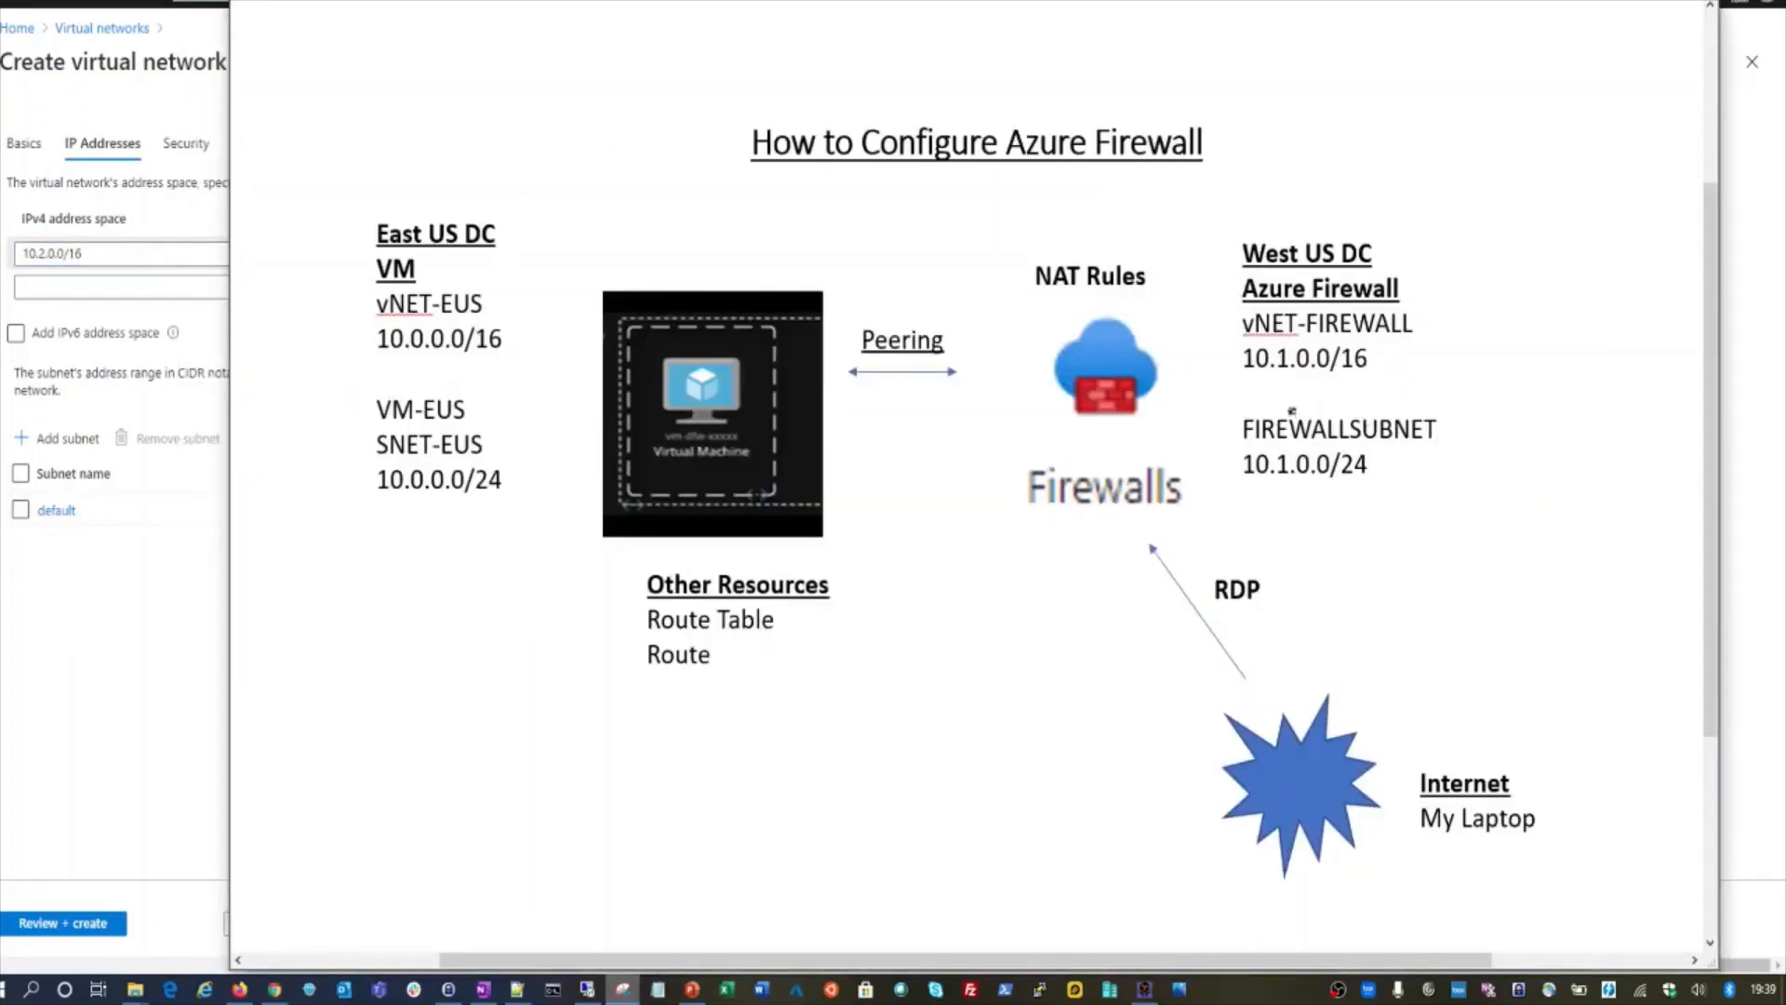
pyautogui.hotkey('alt', 'Tab')
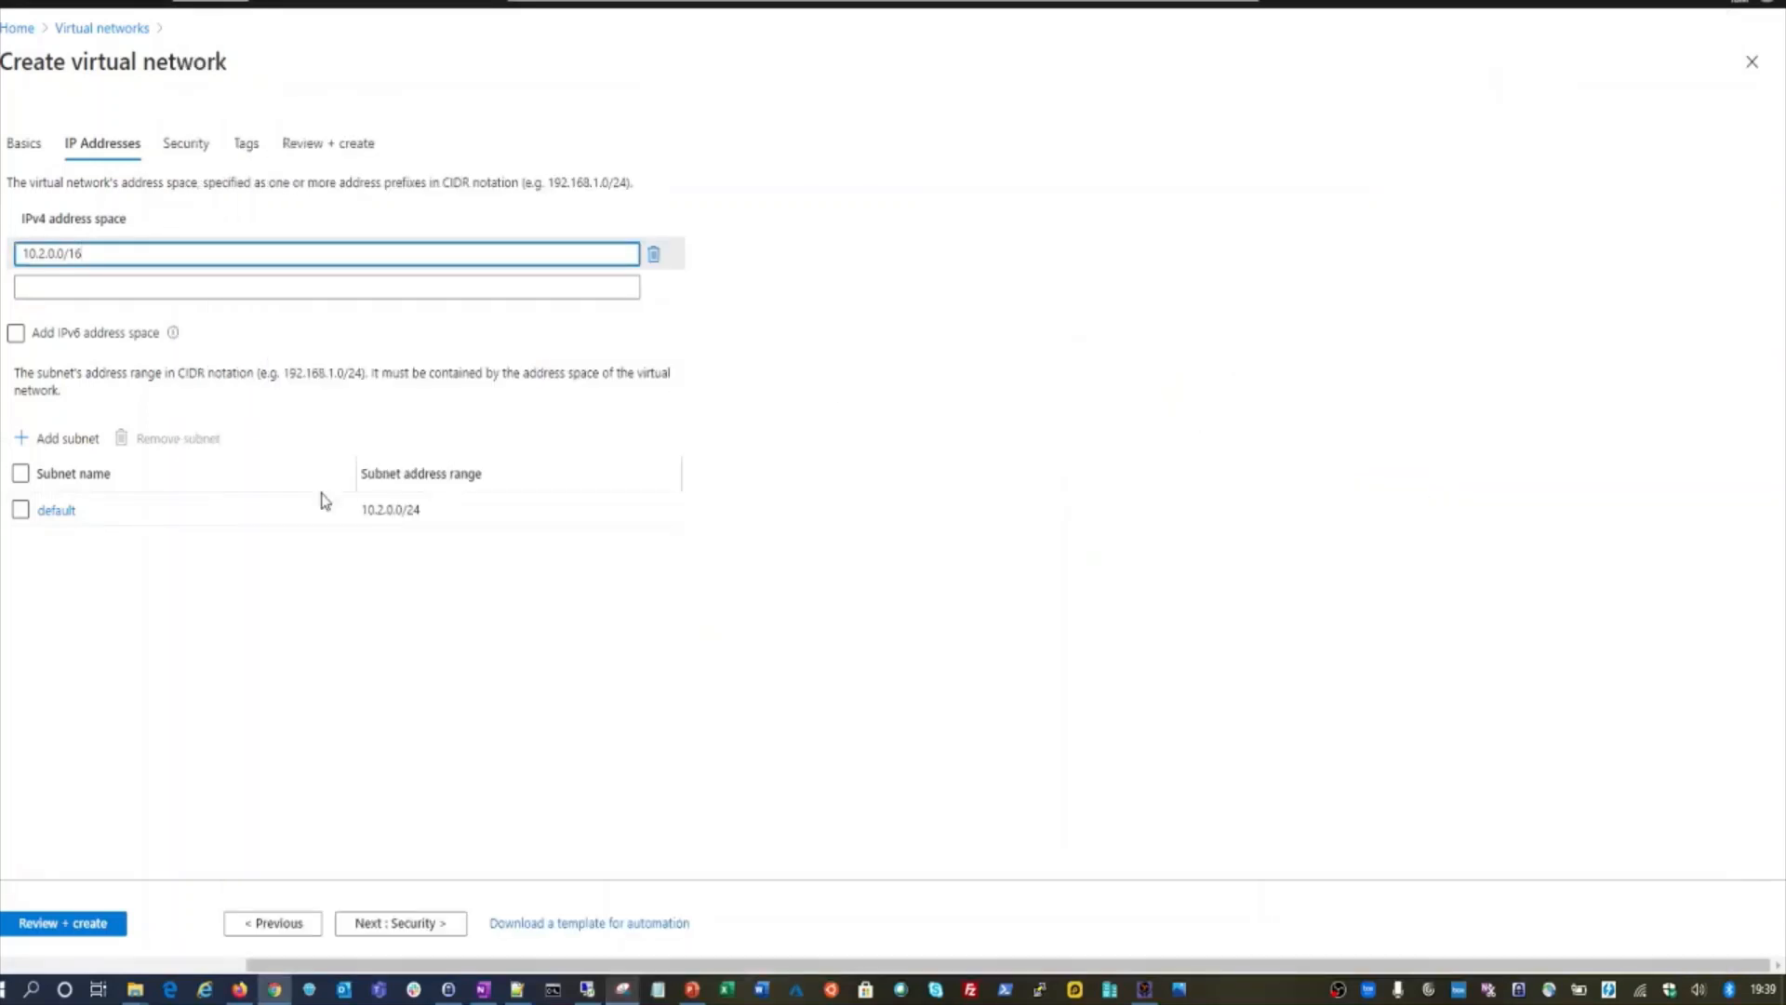
pyautogui.press('BackSpace')
pyautogui.press('BackSpace')
pyautogui.press('BackSpace')
pyautogui.press('BackSpace')
pyautogui.press('BackSpace')
pyautogui.press('BackSpace')
pyautogui.press('BackSpace')
pyautogui.press('BackSpace')
pyautogui.press('BackSpace')
pyautogui.press('BackSpace')
pyautogui.press('BackSpace')
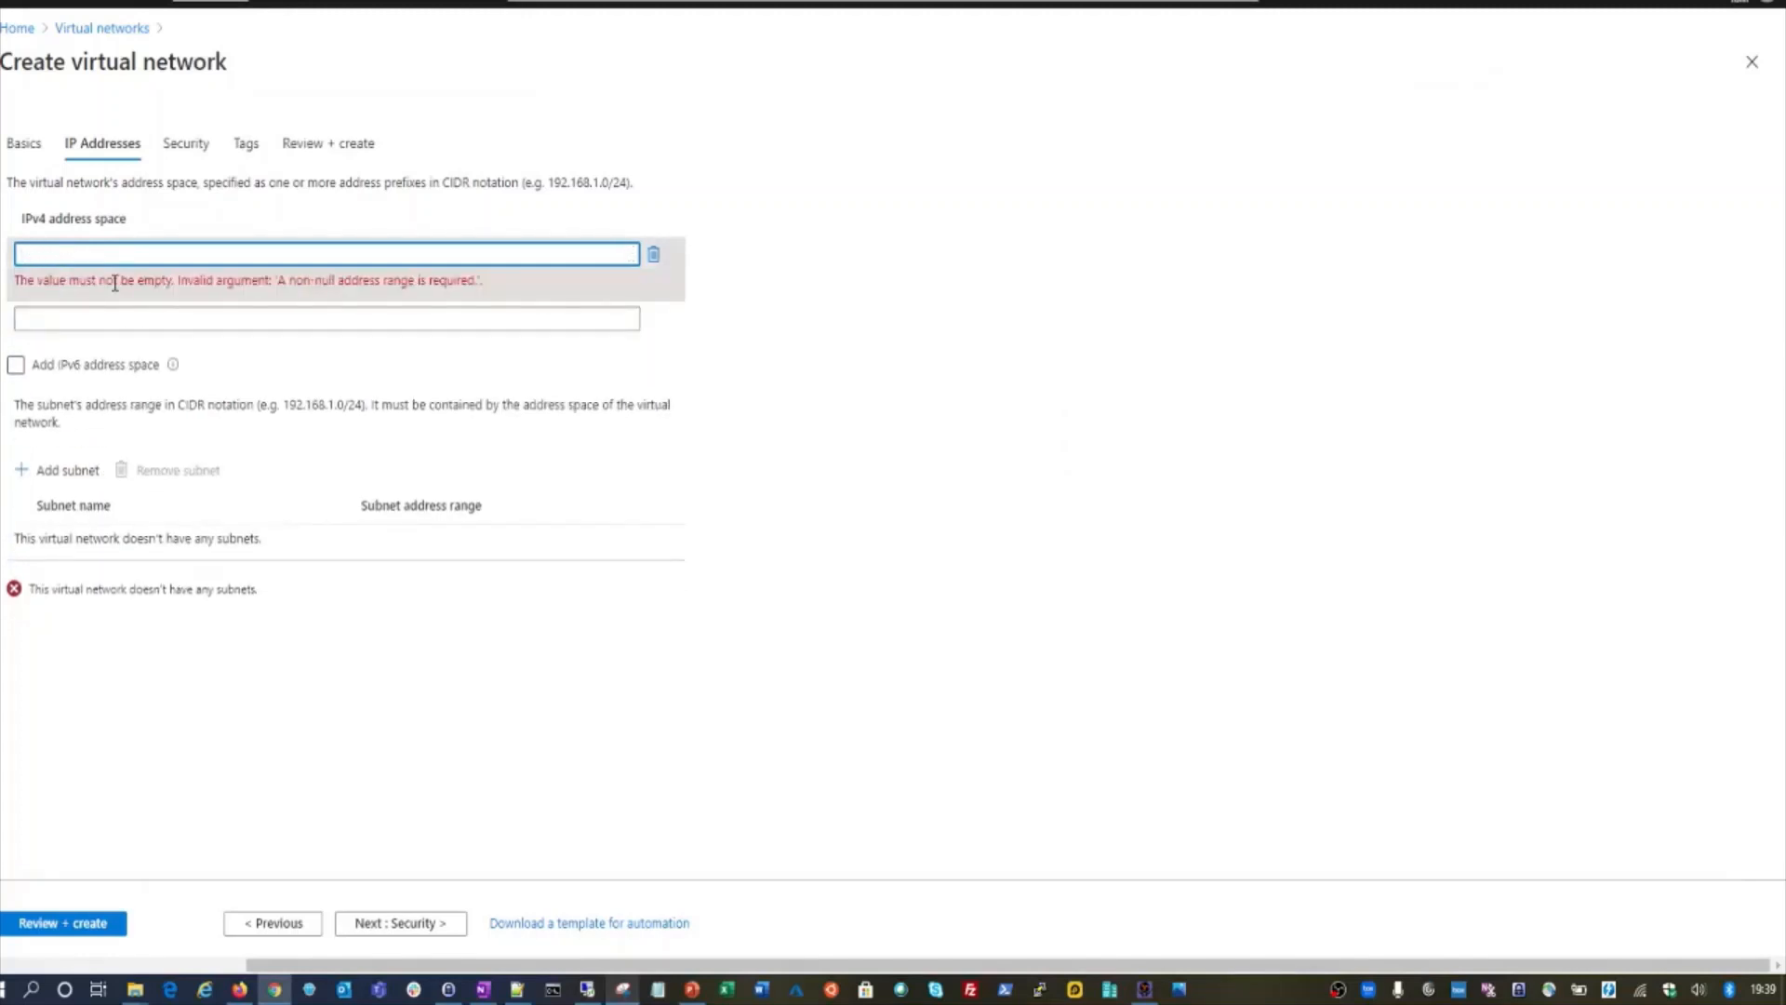
pyautogui.write('10')
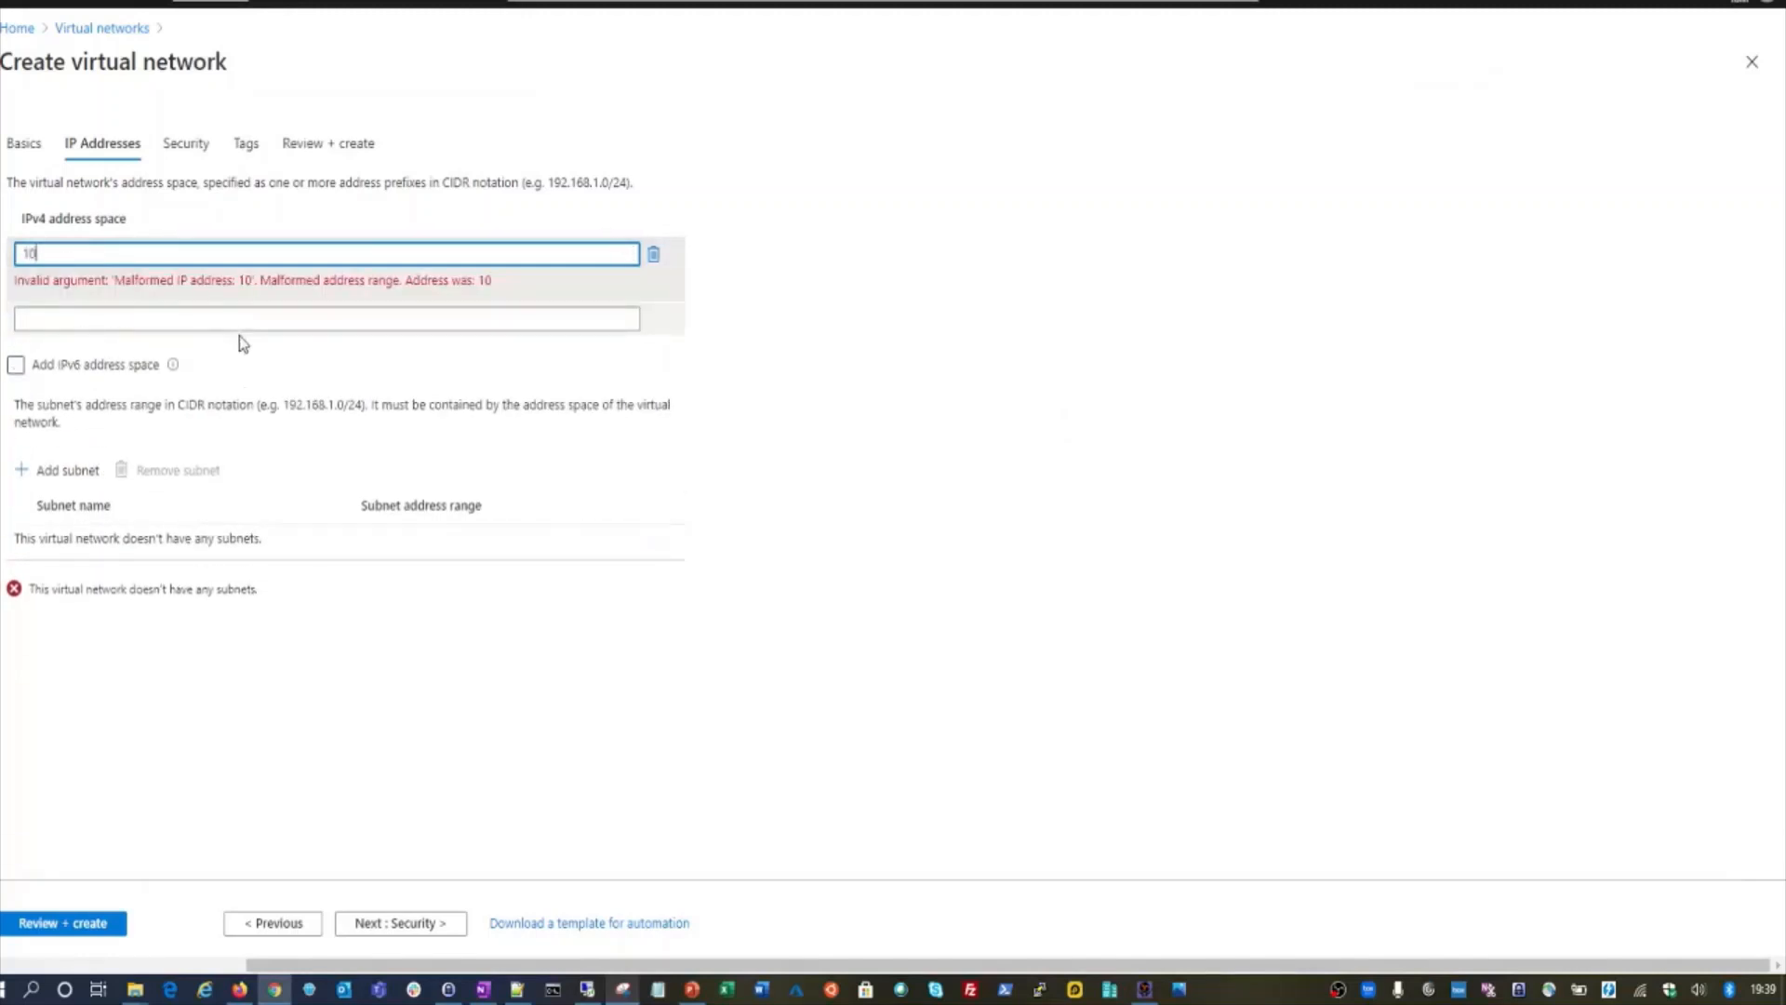
pyautogui.write('.1.0')
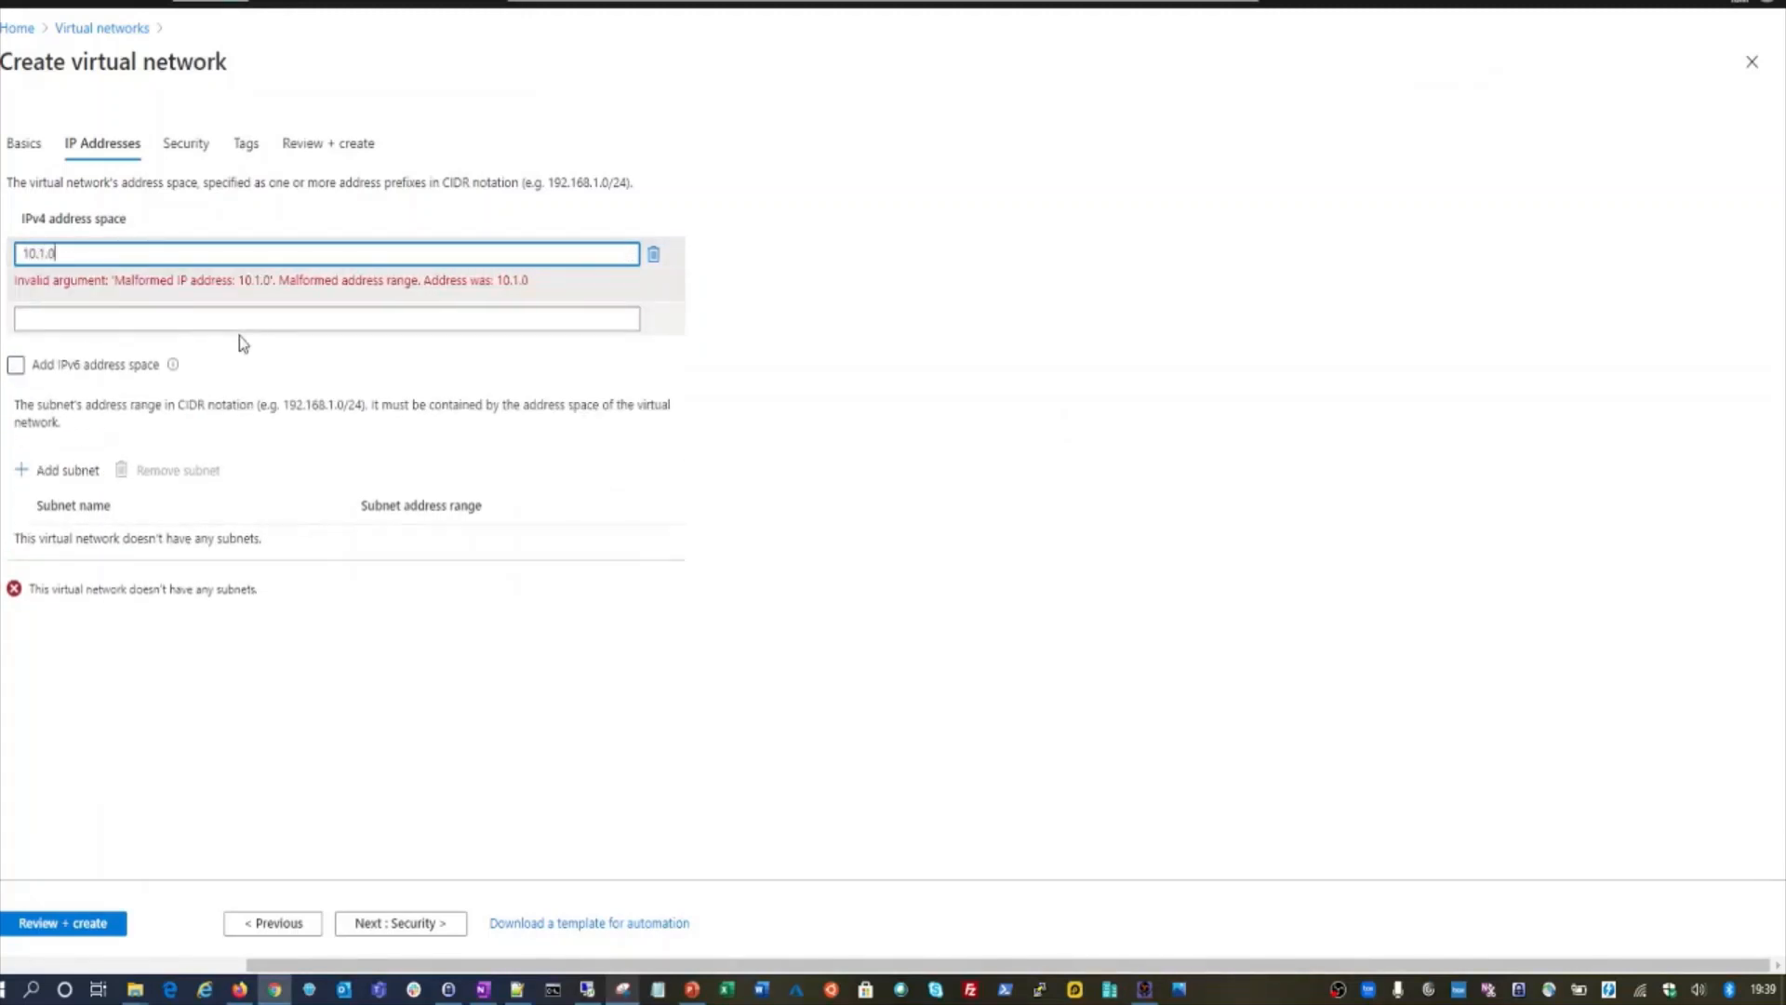
pyautogui.write('.0/2')
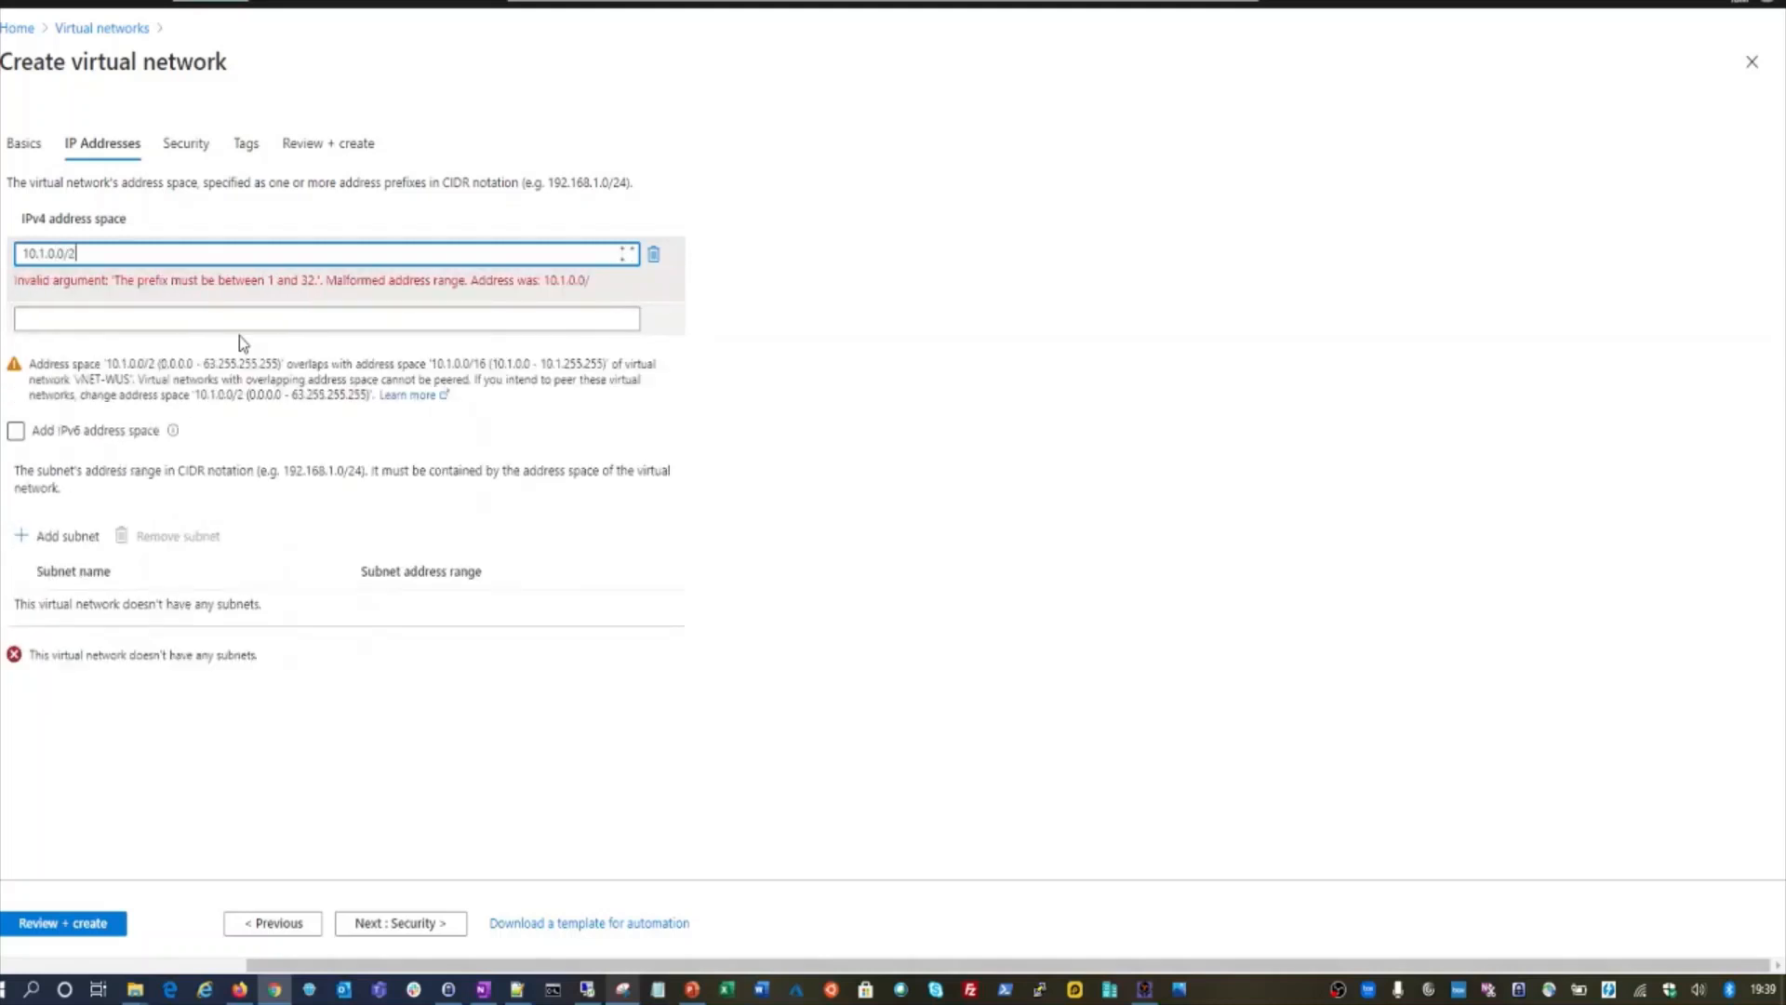
pyautogui.press('BackSpace')
pyautogui.write('16')
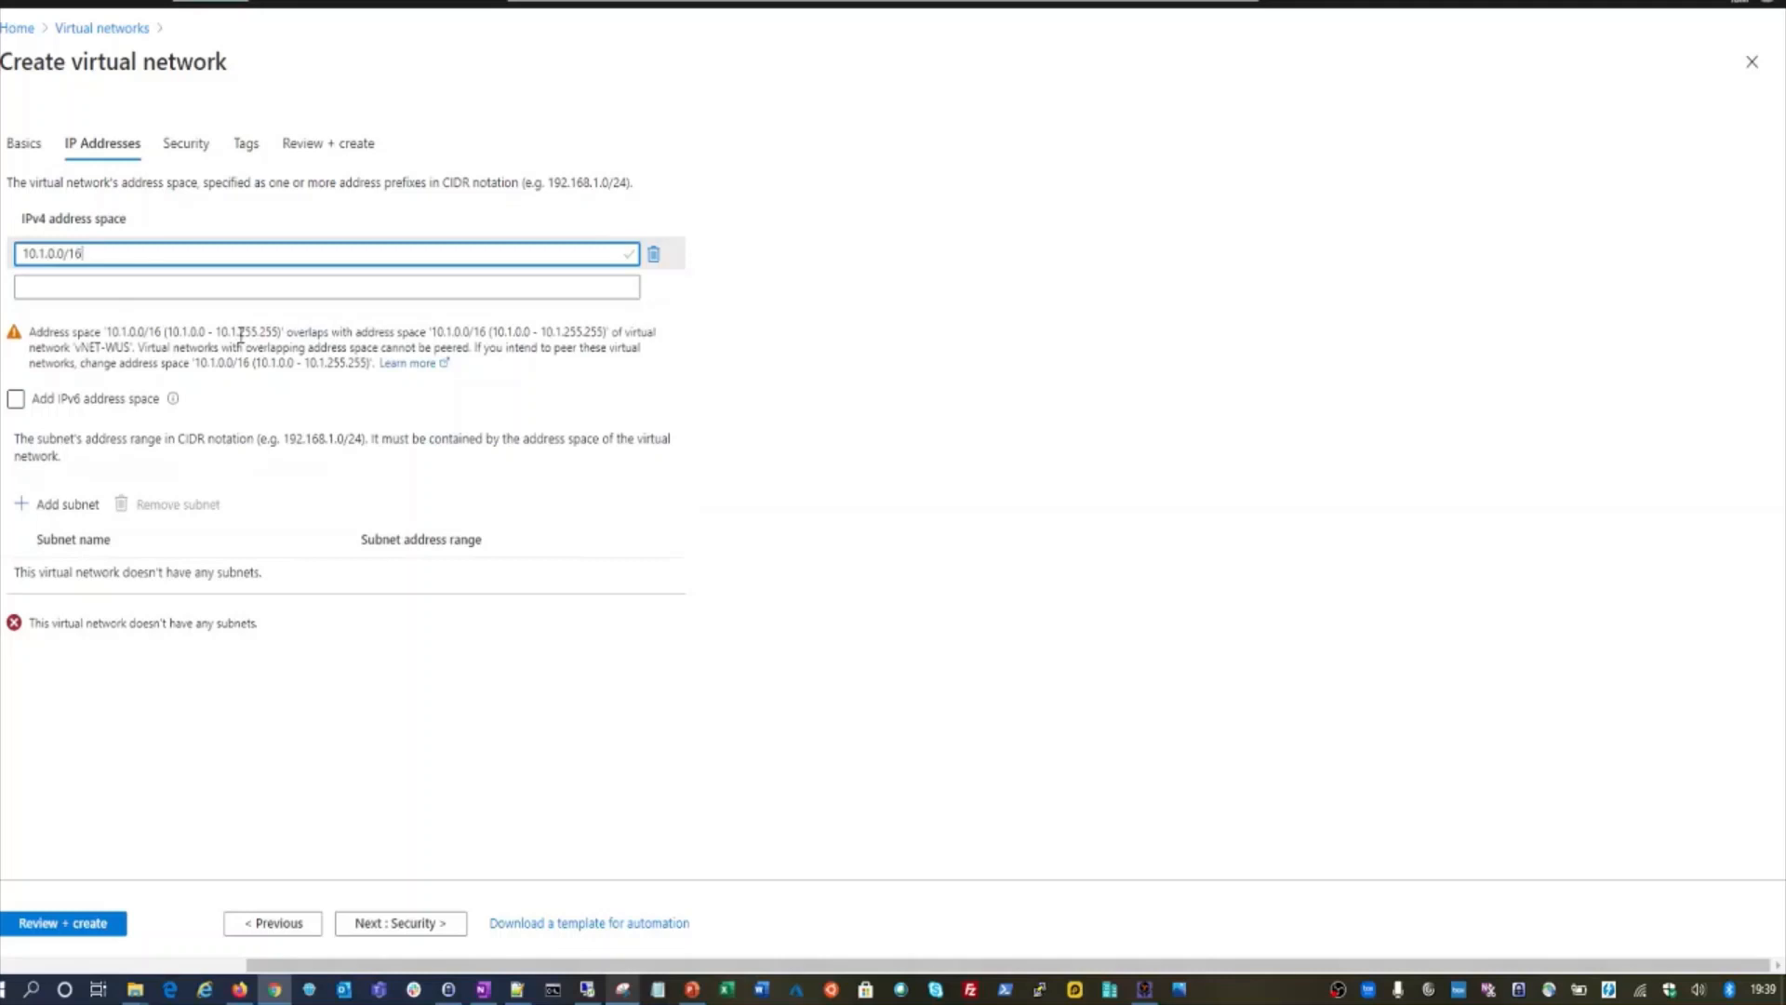
pyautogui.moveTo(101, 332); pyautogui.dragTo(614, 374)
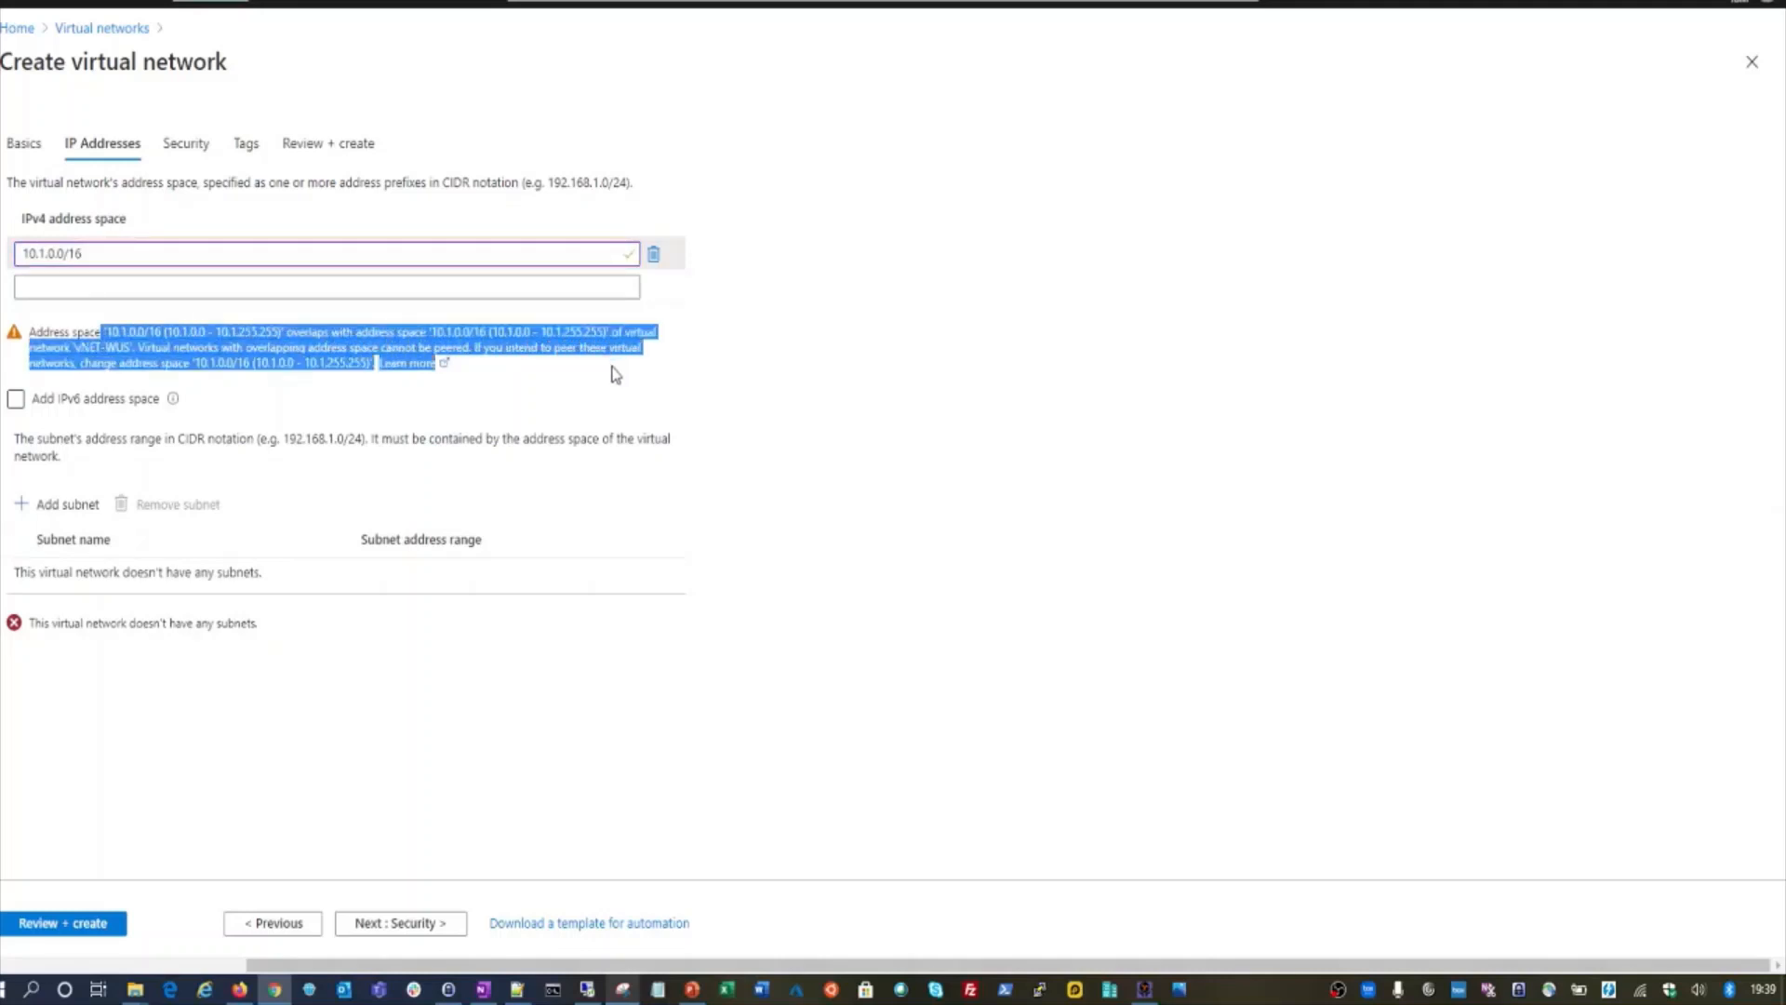
# - Reread the overlap warning for the address space and change the network's IPv4 address space to 10.2.0.0/16
pyautogui.click(614, 374)
pyautogui.moveTo(105, 347); pyautogui.dragTo(510, 365)
pyautogui.click(509, 365)
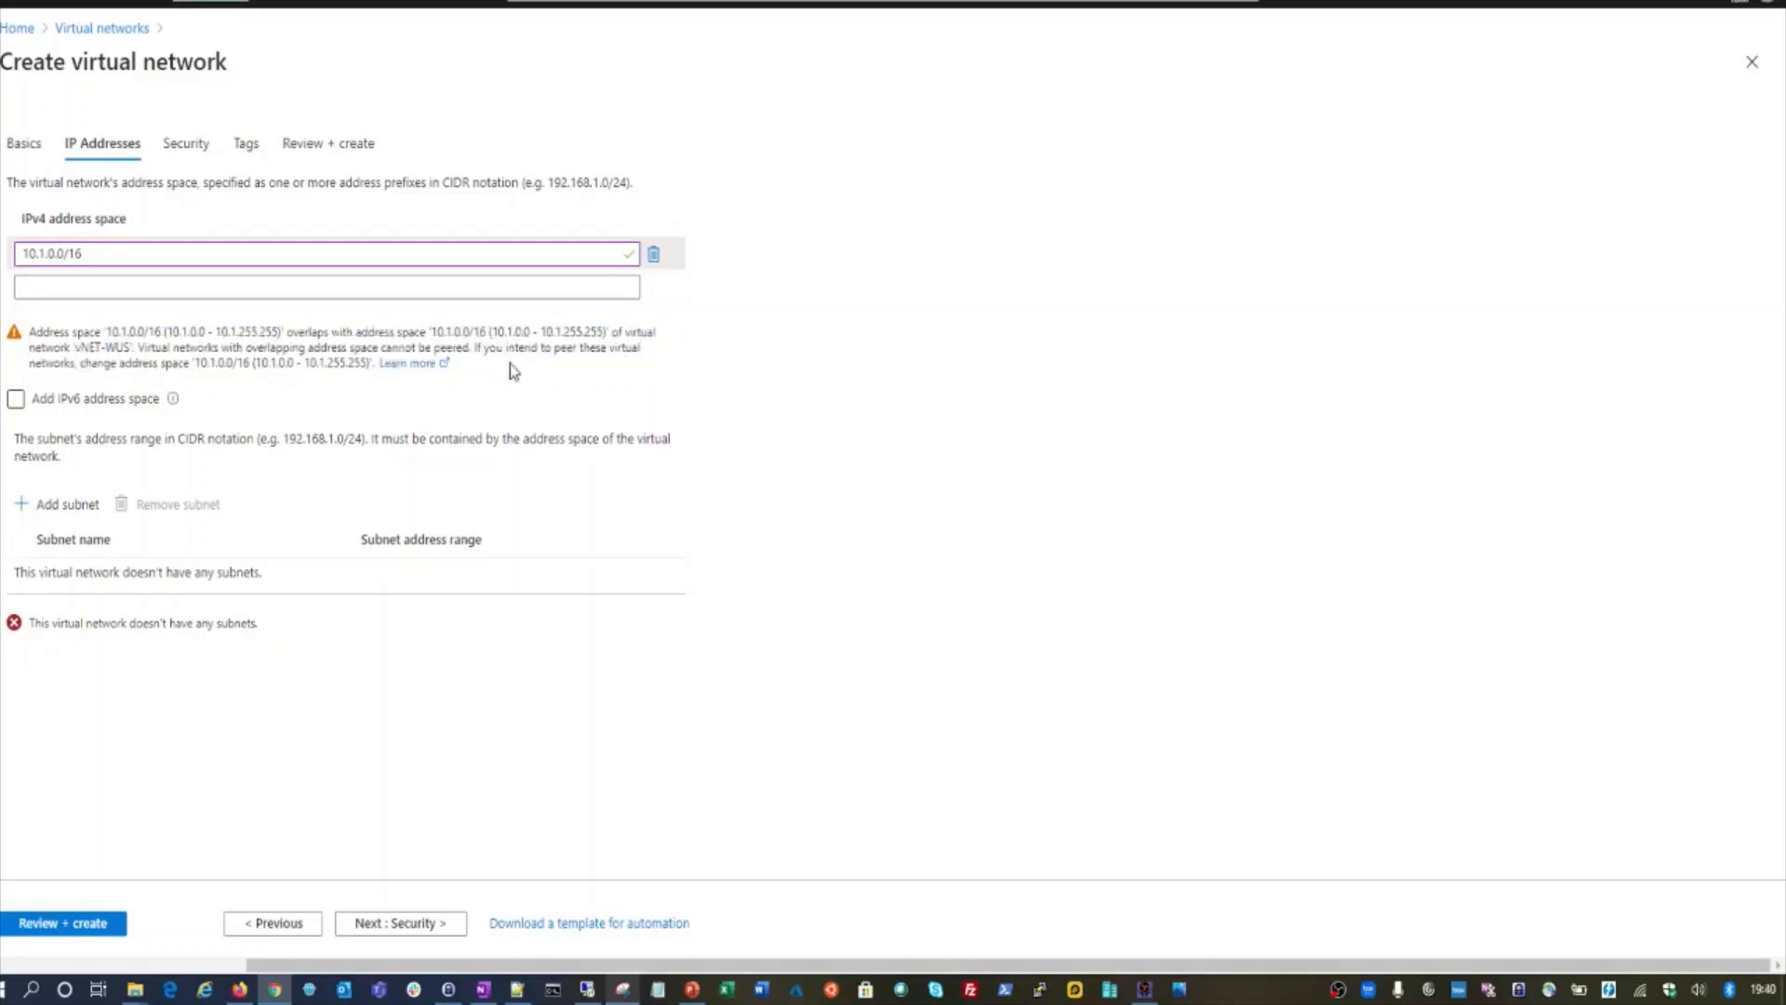
pyautogui.click(45, 253)
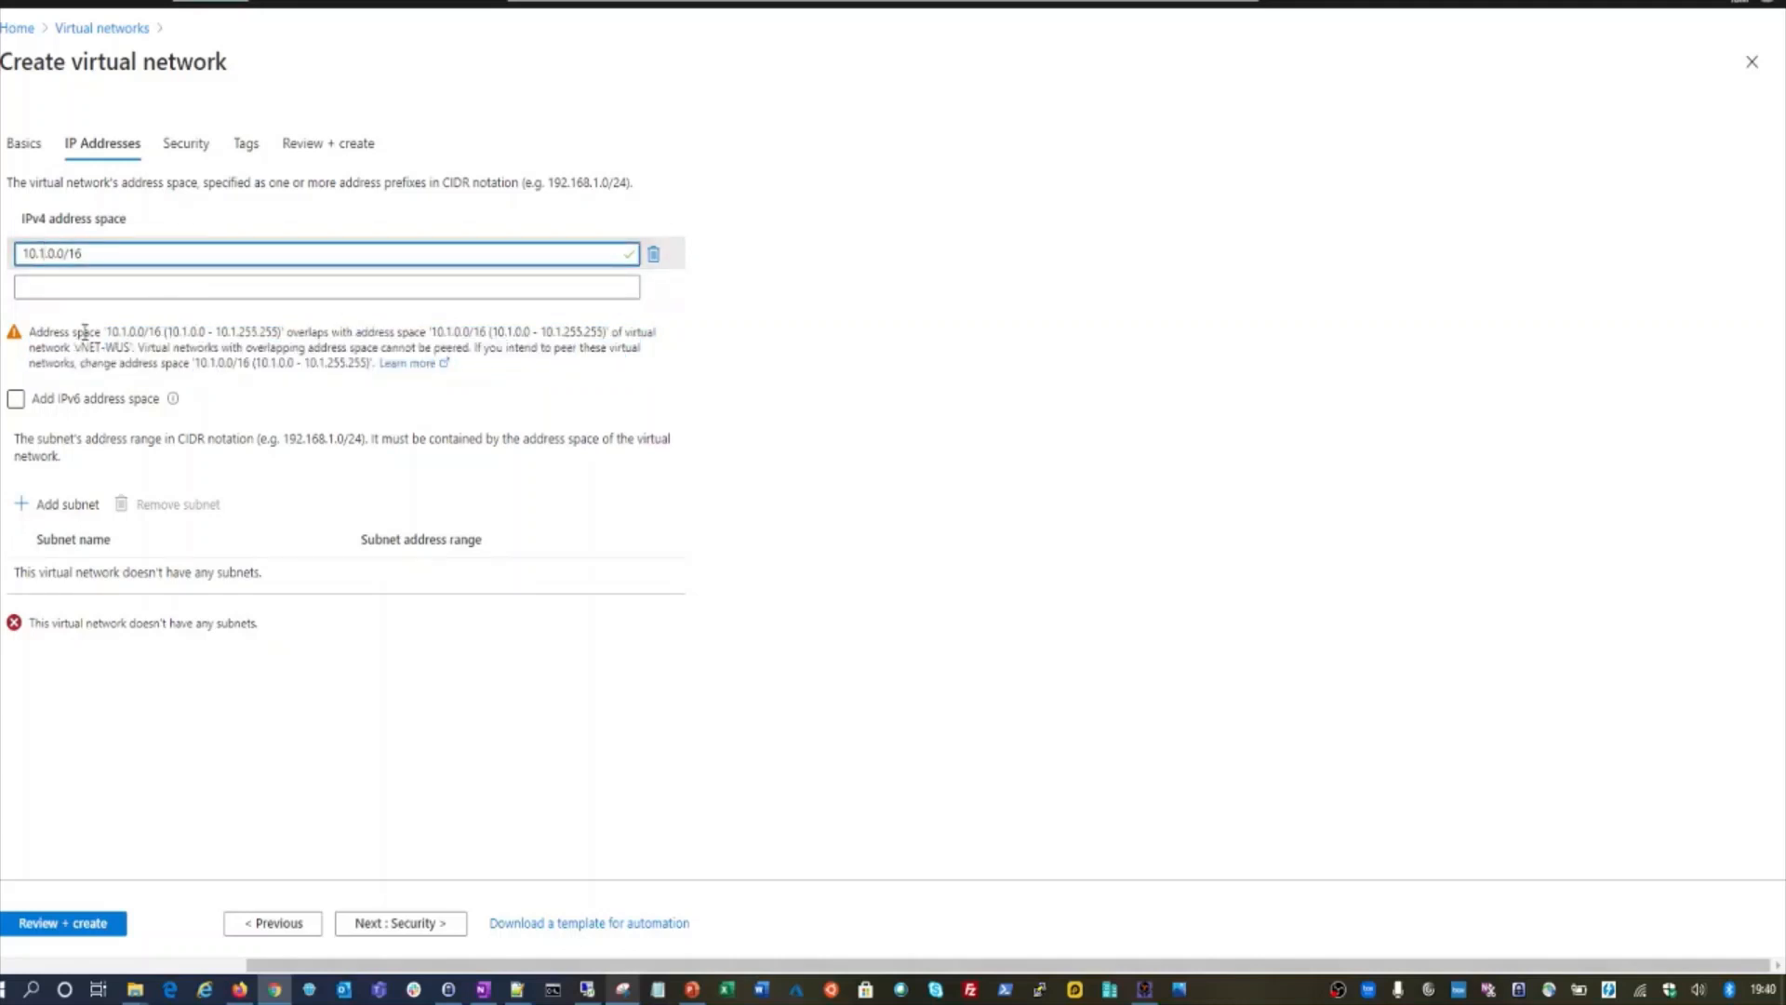
pyautogui.press('BackSpace')
pyautogui.write('2')
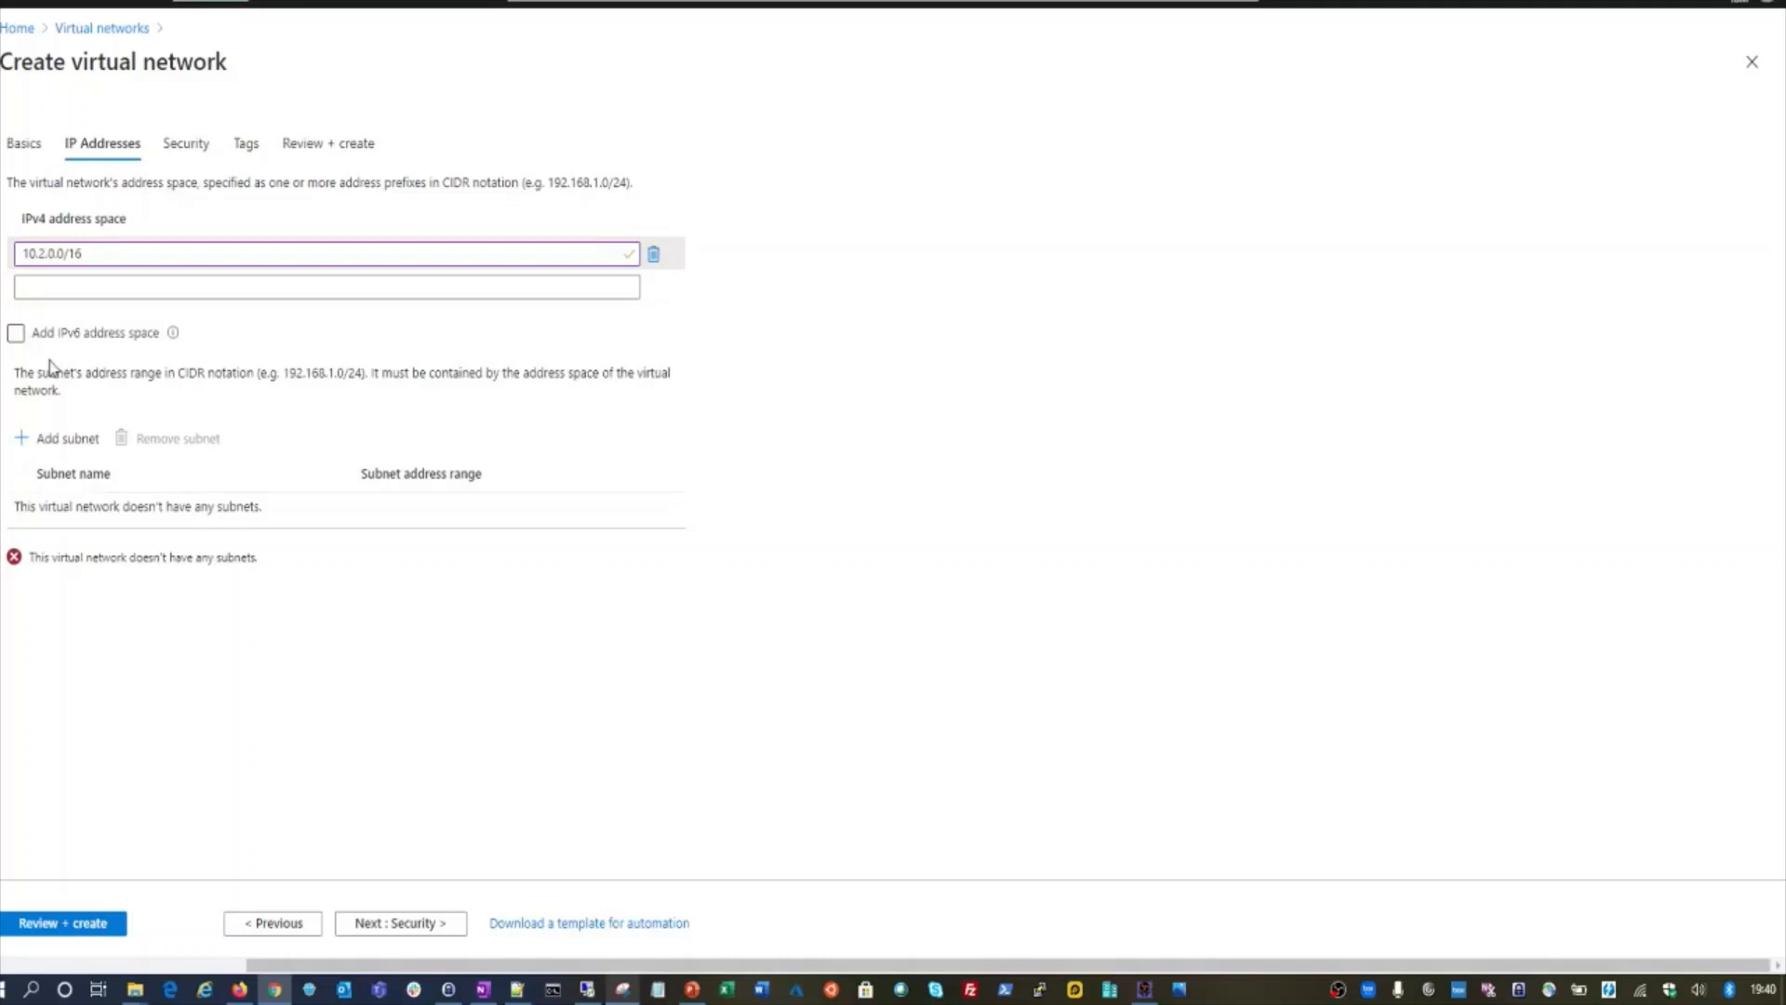
# - Start adding a subnet to the new network, check the diagram for its name and name it irewallSubnet
pyautogui.click(70, 439)
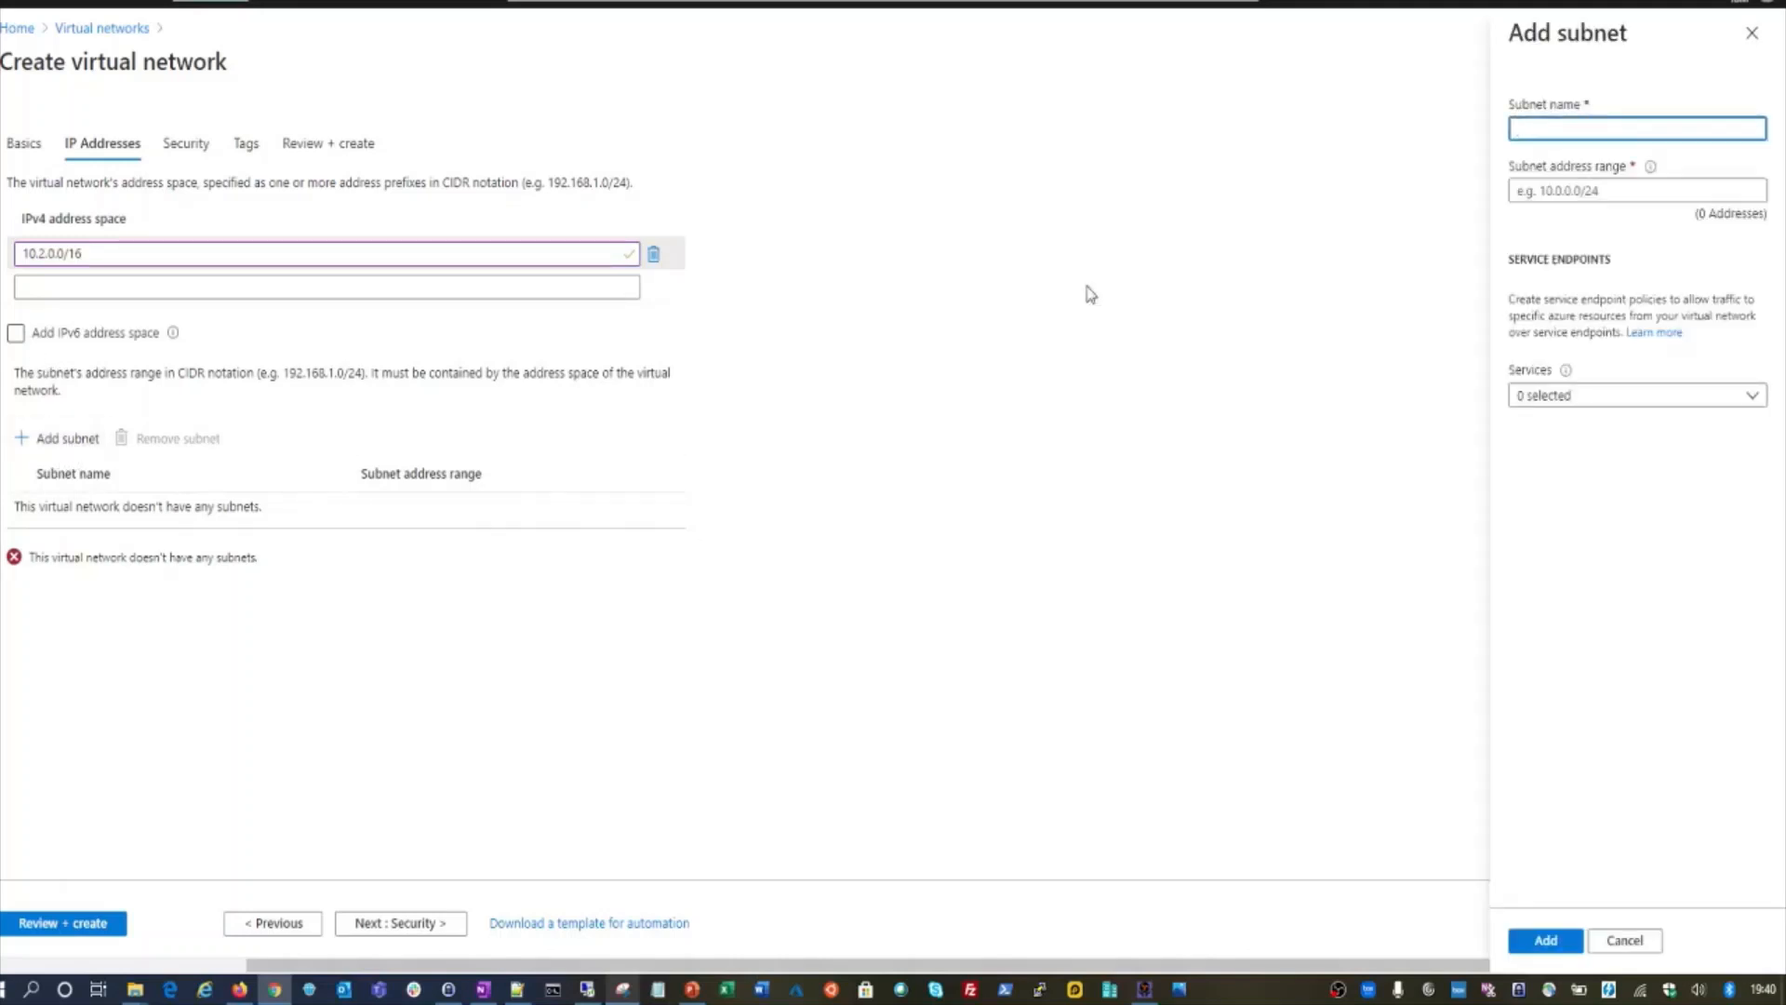
pyautogui.hotkey('alt', 'Tab')
pyautogui.write('EWALLSUBNET')
pyautogui.press('BackSpace')
pyautogui.press('BackSpace')
pyautogui.press('BackSpace')
pyautogui.press('BackSpace')
pyautogui.press('BackSpace')
pyautogui.press('BackSpace')
pyautogui.press('BackSpace')
pyautogui.press('BackSpace')
pyautogui.press('BackSpace')
pyautogui.press('BackSpace')
pyautogui.press('BackSpace')
pyautogui.press('BackSpace')
pyautogui.press('BackSpace')
pyautogui.write('irewallSubnet')
# - Give the subnet the address range 10.2.0.0/24, select no service endpoints and add it to the network
pyautogui.click(1568, 190)
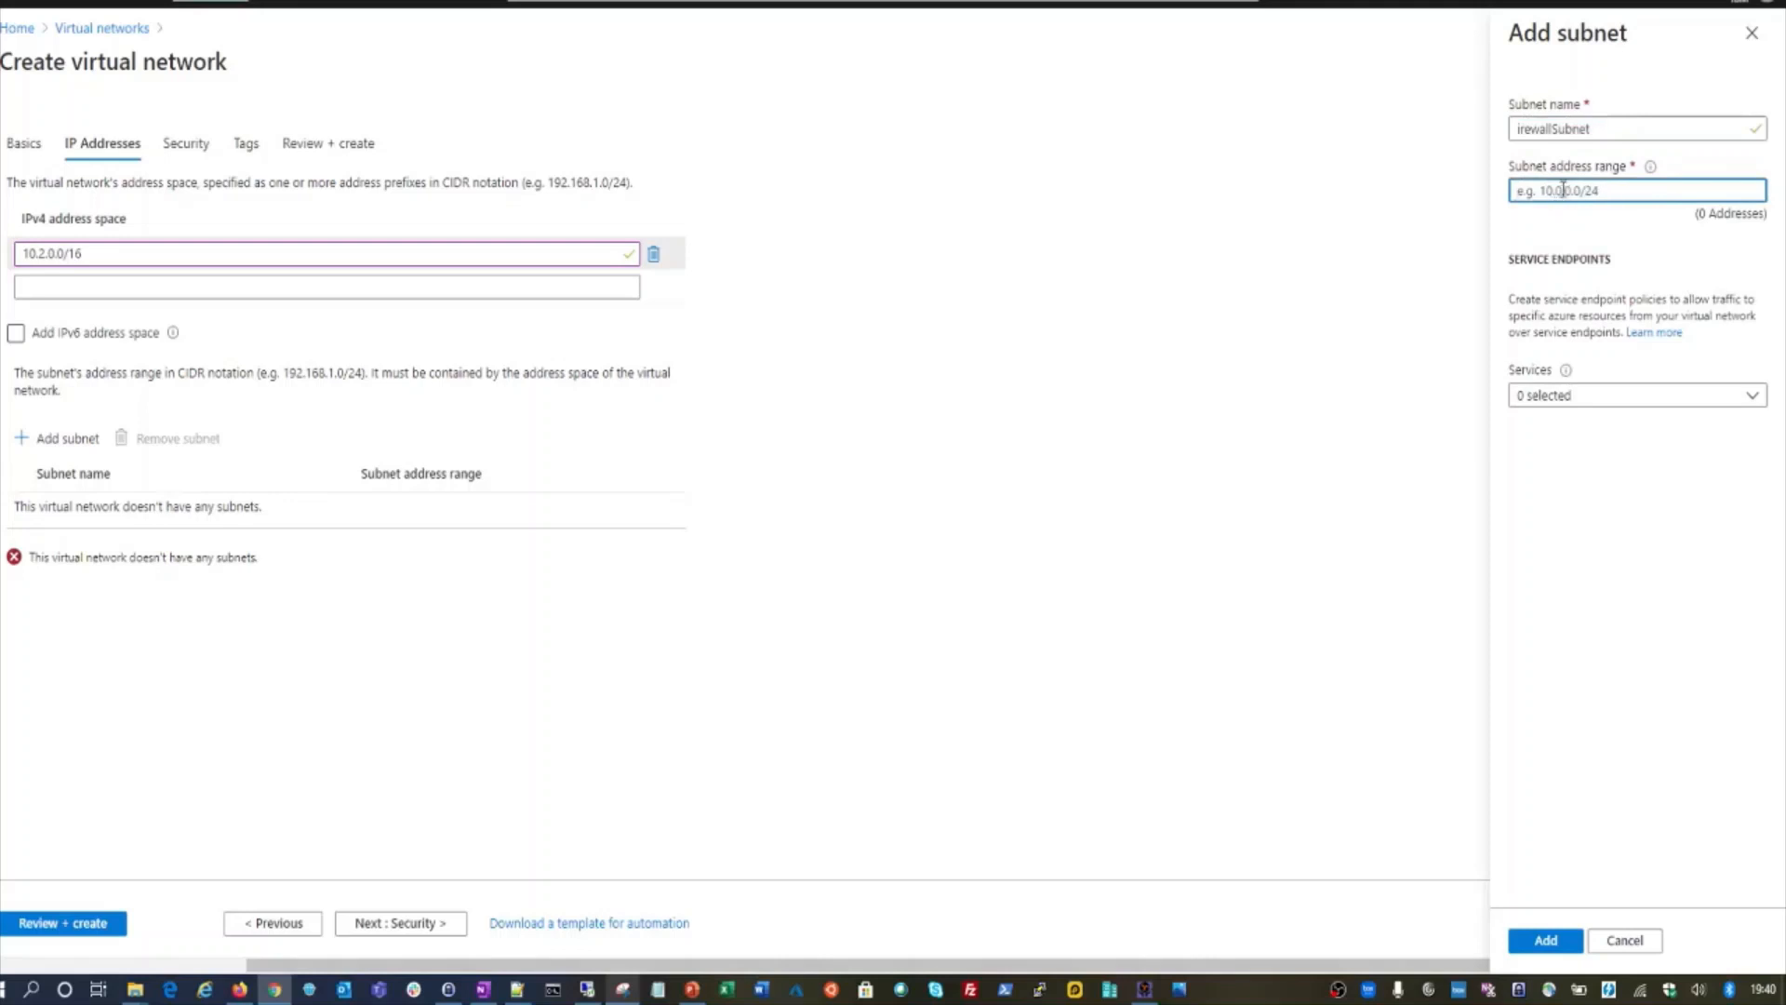
pyautogui.write('10.2.0.0/2')
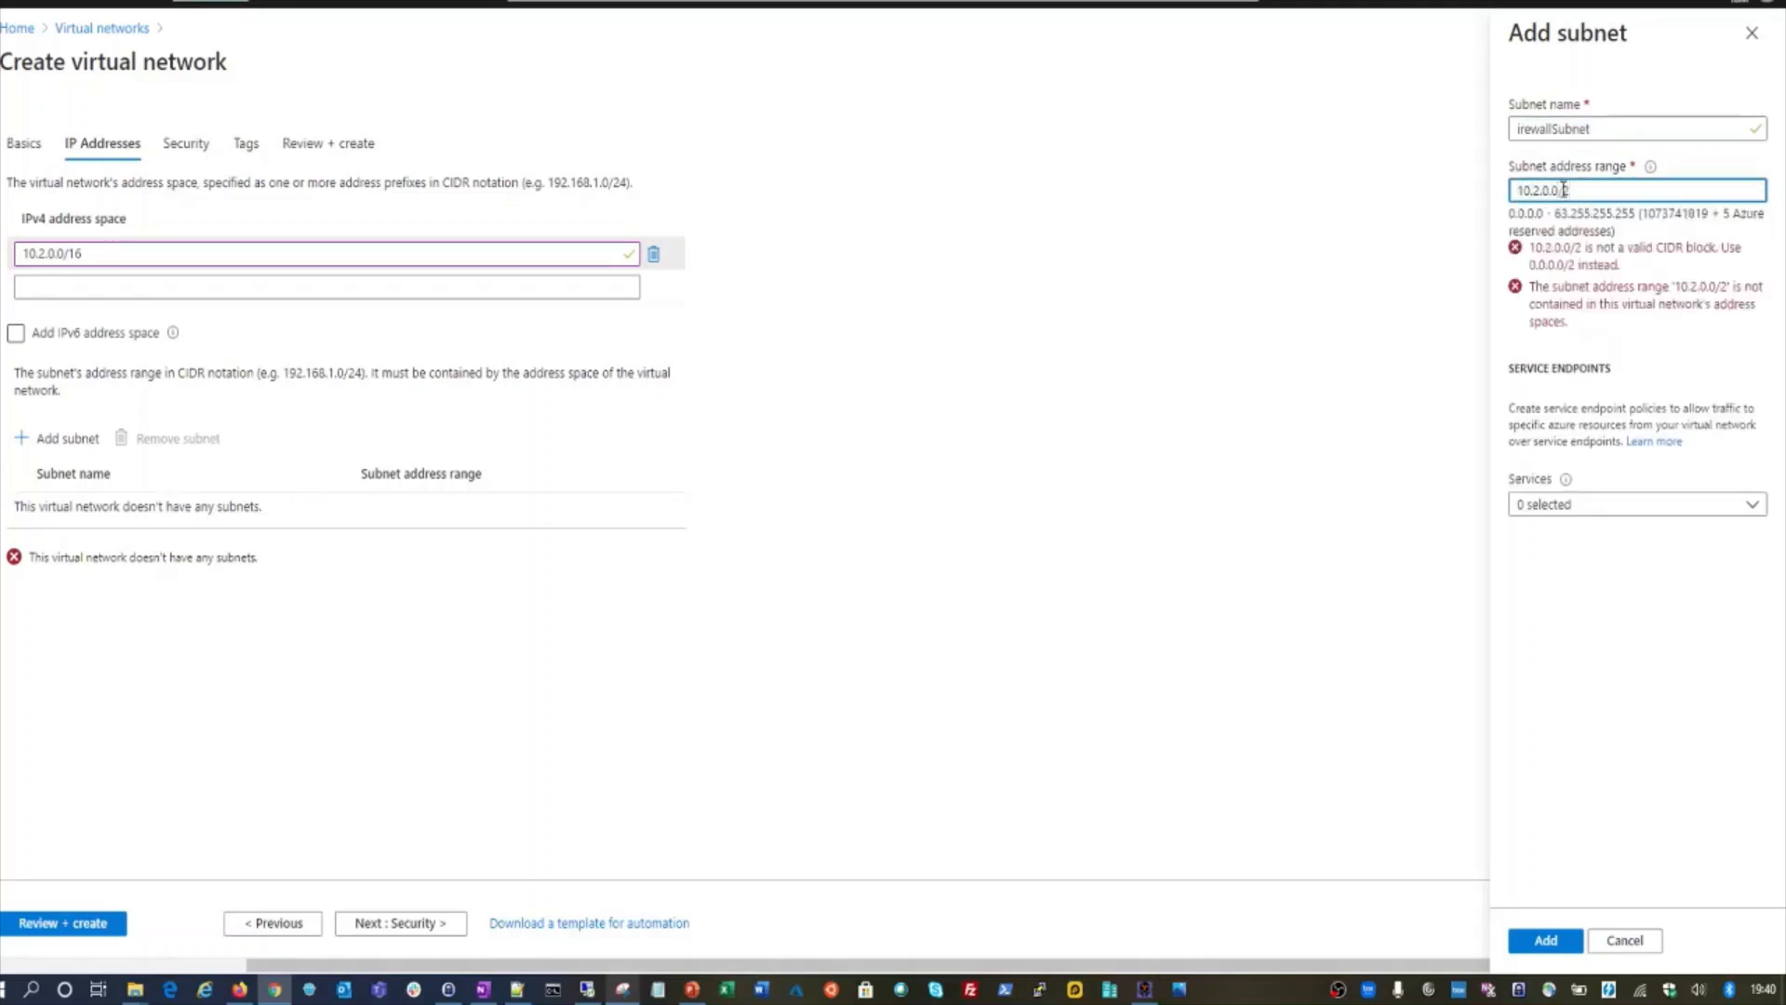
pyautogui.write('4')
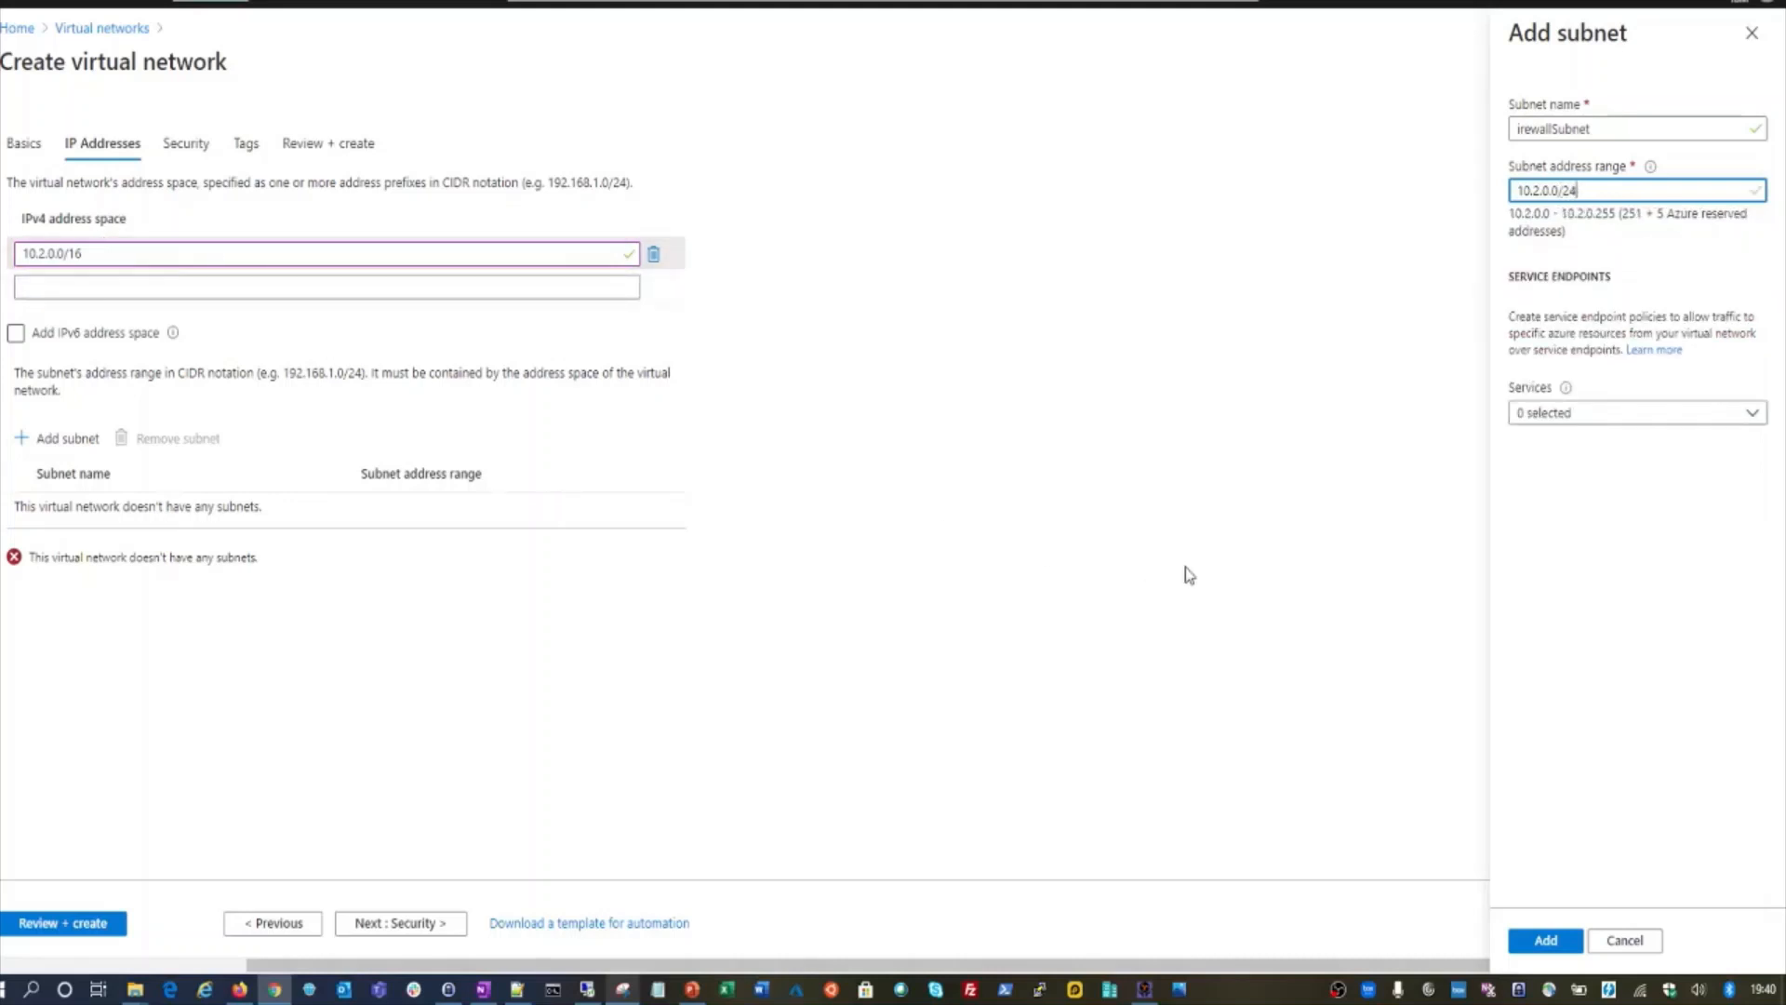
pyautogui.click(1726, 416)
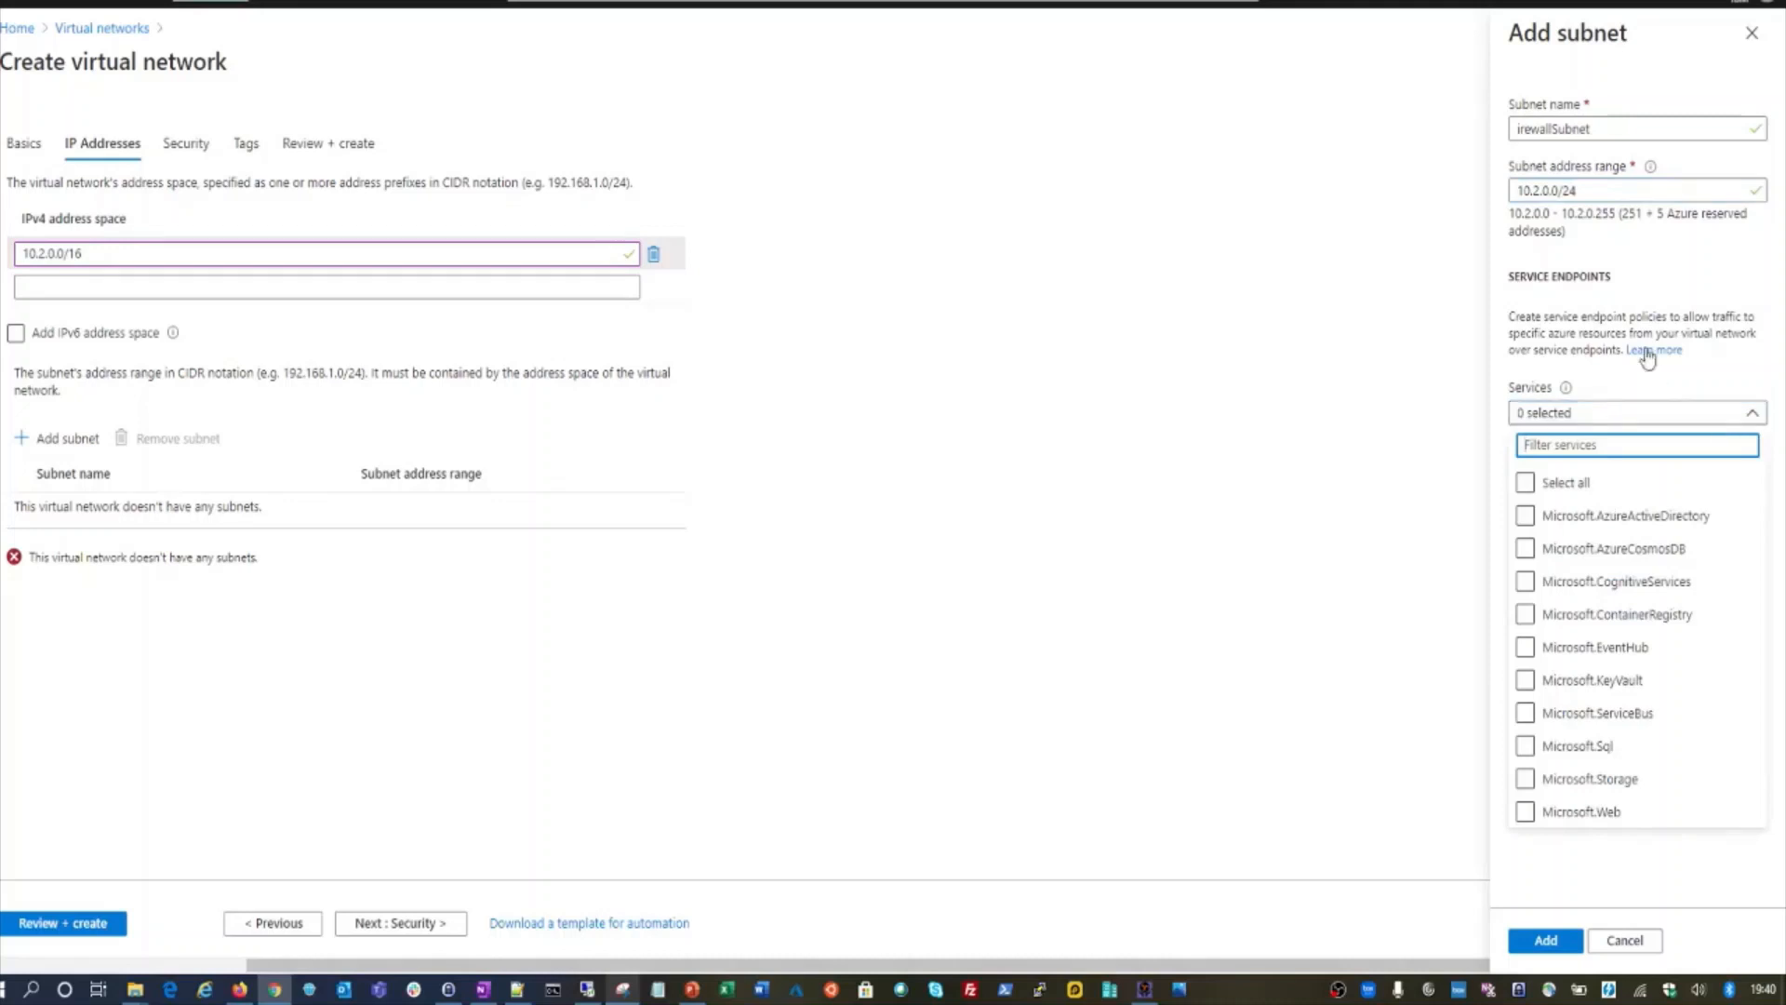
pyautogui.click(1561, 314)
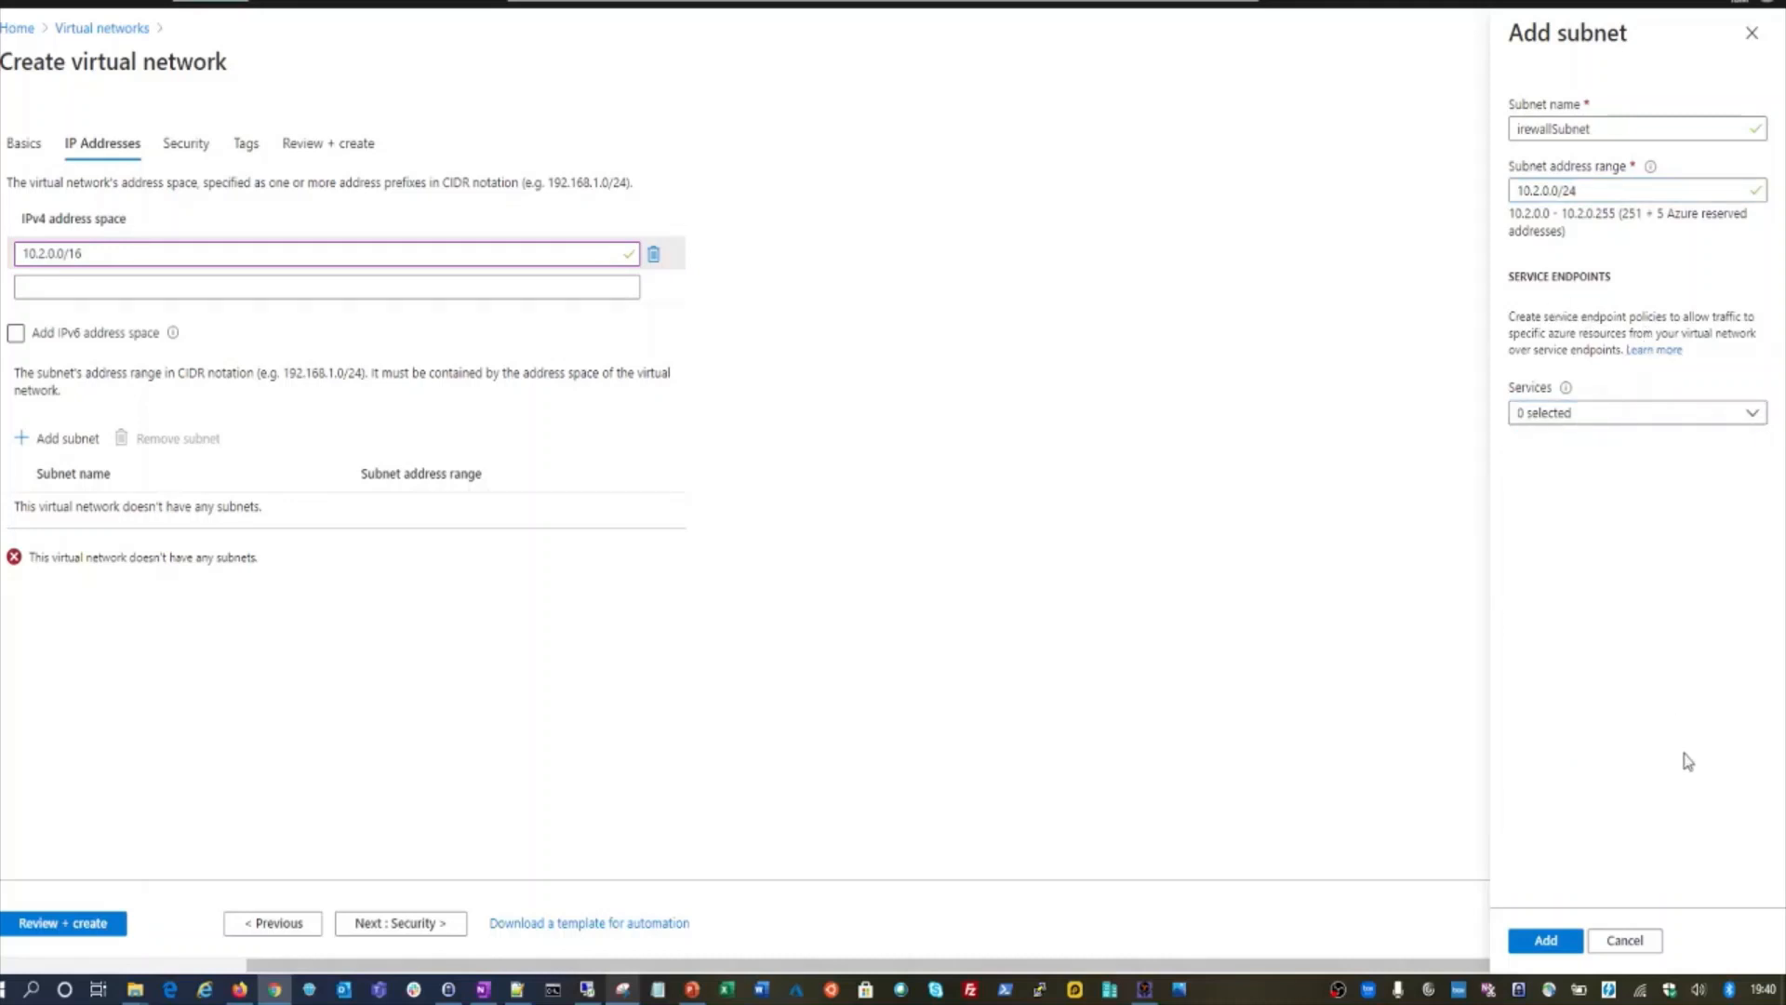
pyautogui.click(1567, 944)
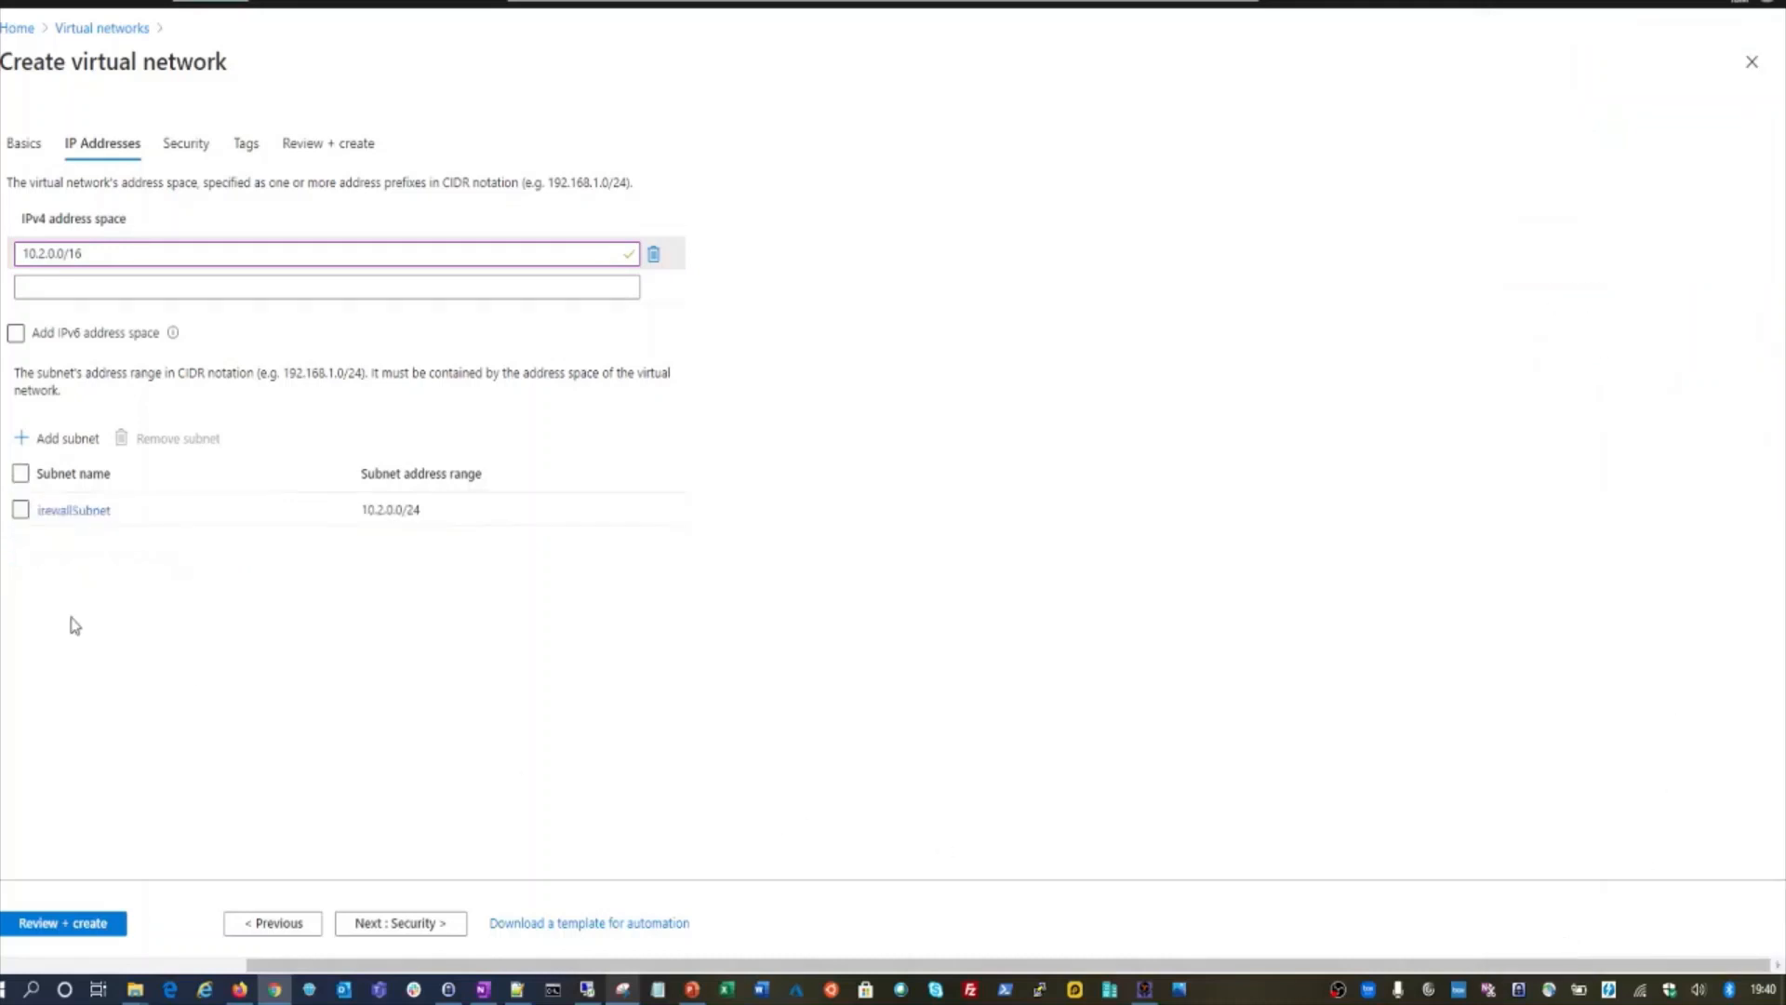
# - Remove the misspelled subnet and fill in a new subnet named FirewallSubnet with the address range 10.2.0.0/24
pyautogui.click(21, 510)
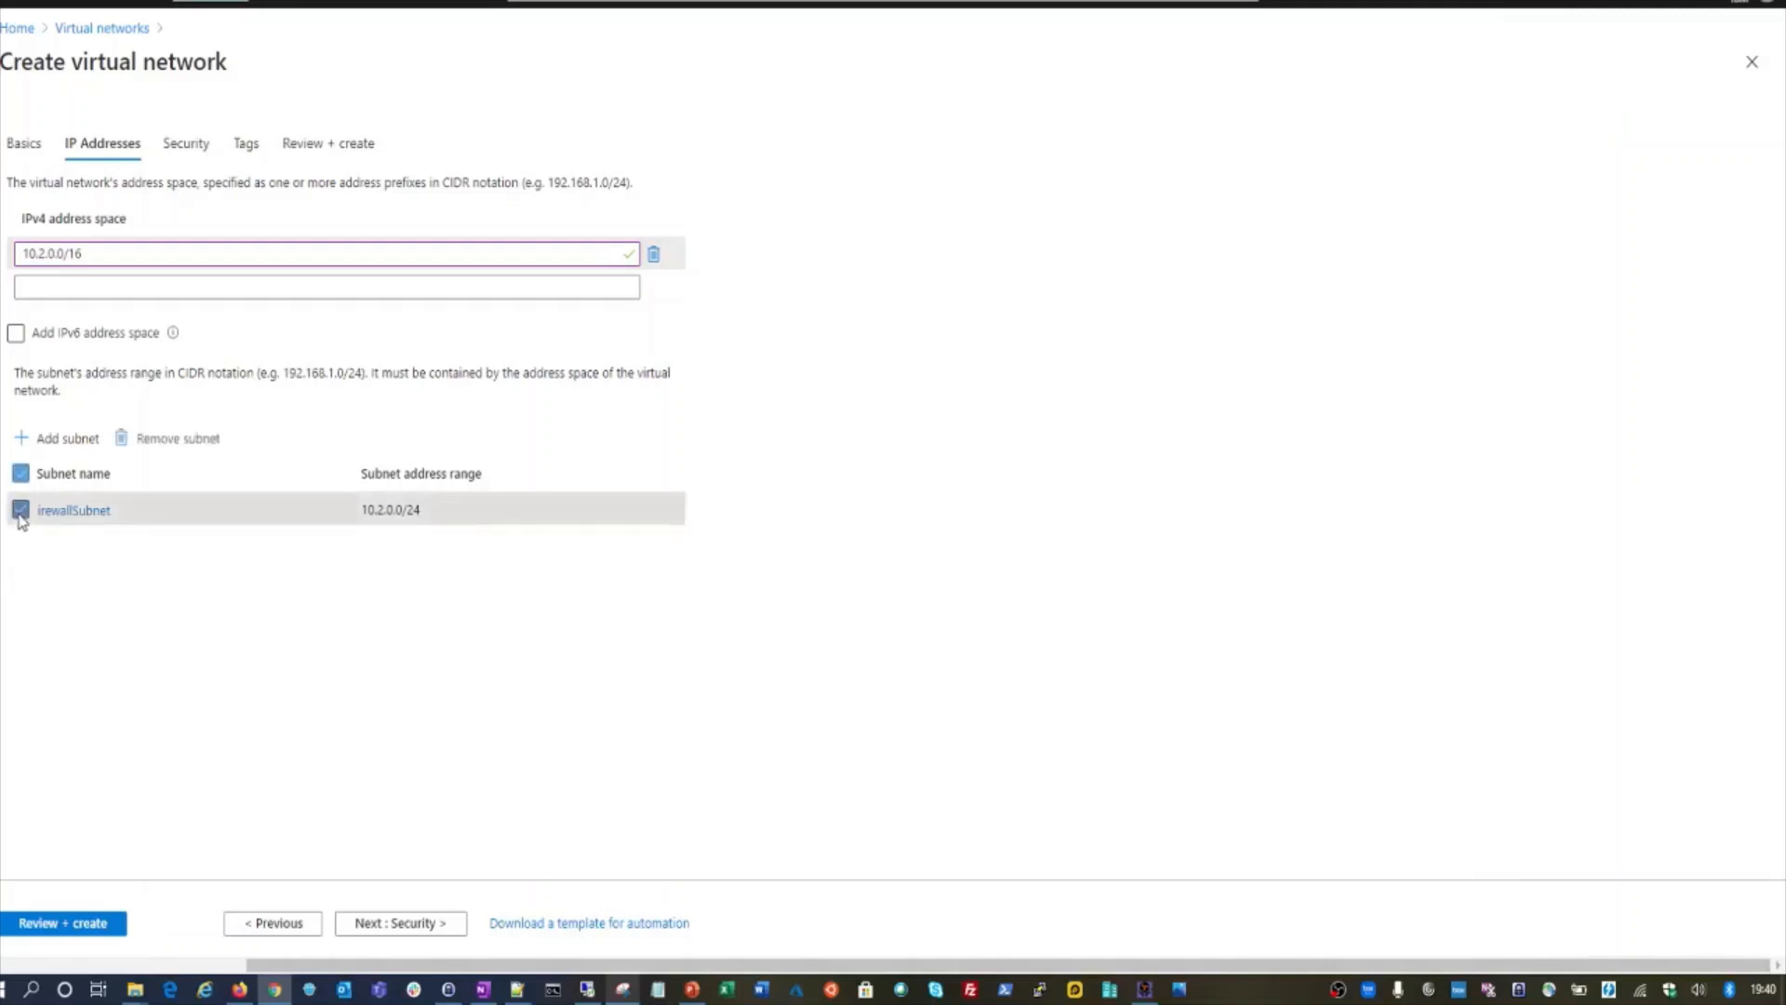
pyautogui.click(146, 444)
pyautogui.click(69, 438)
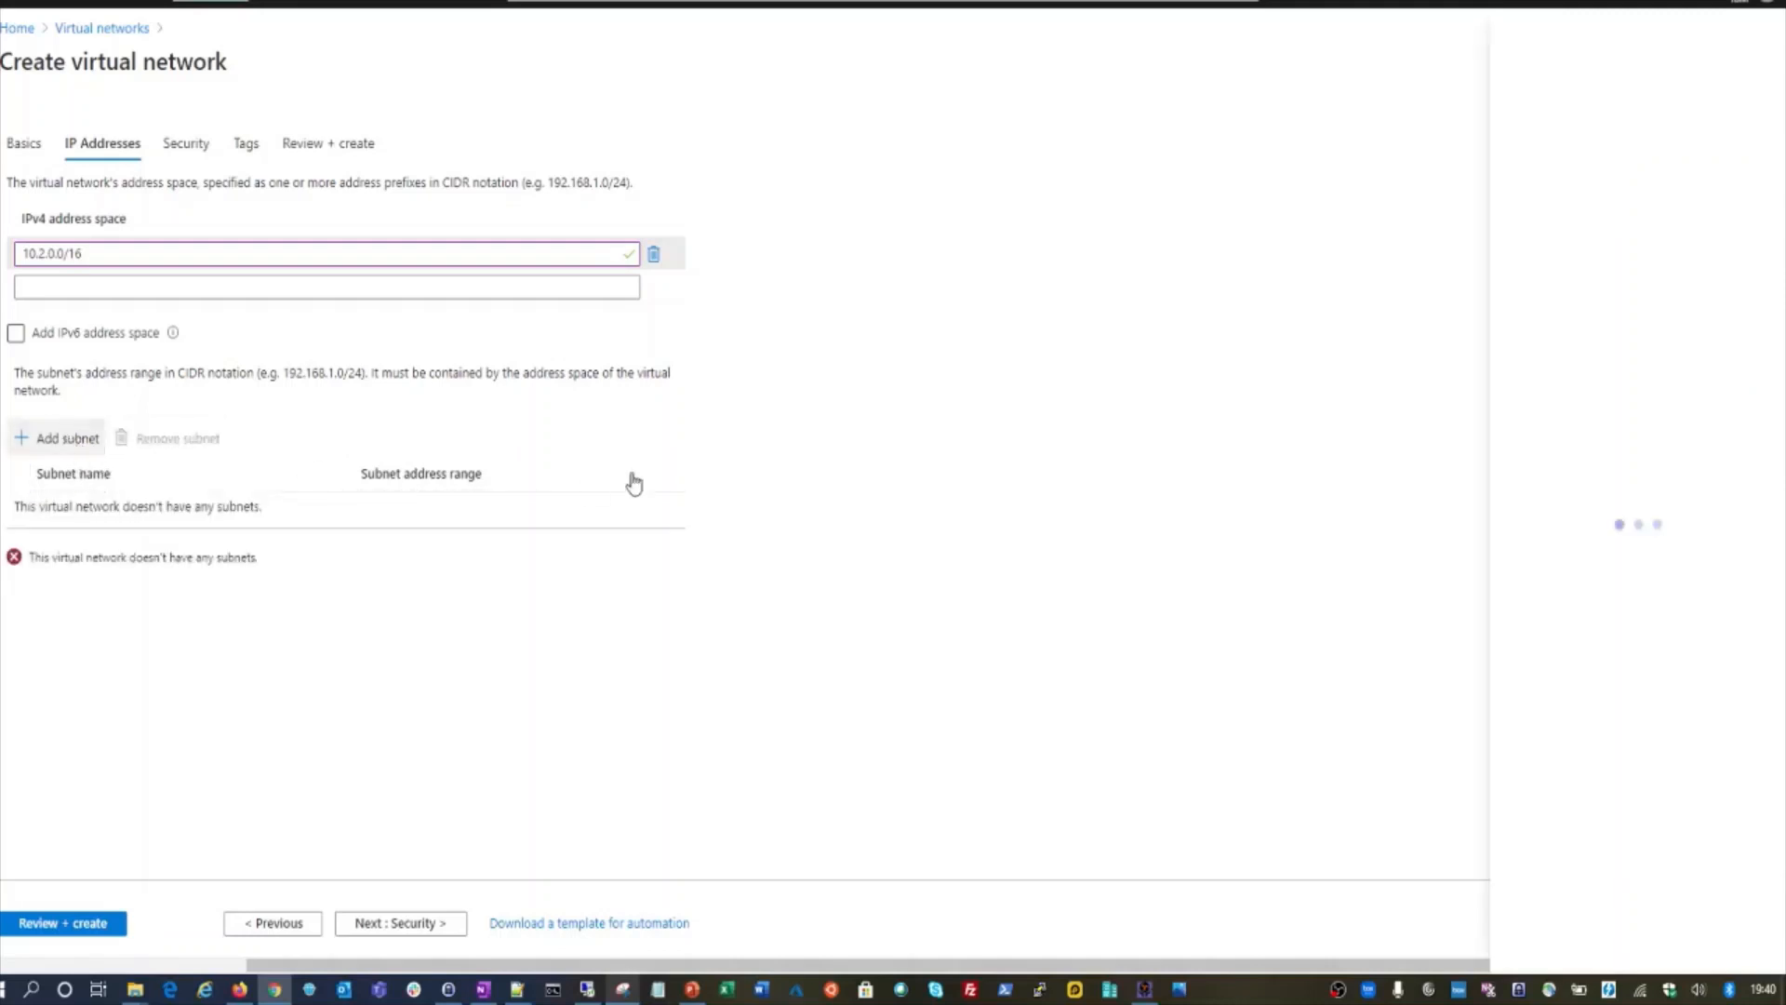
pyautogui.write('Firewall')
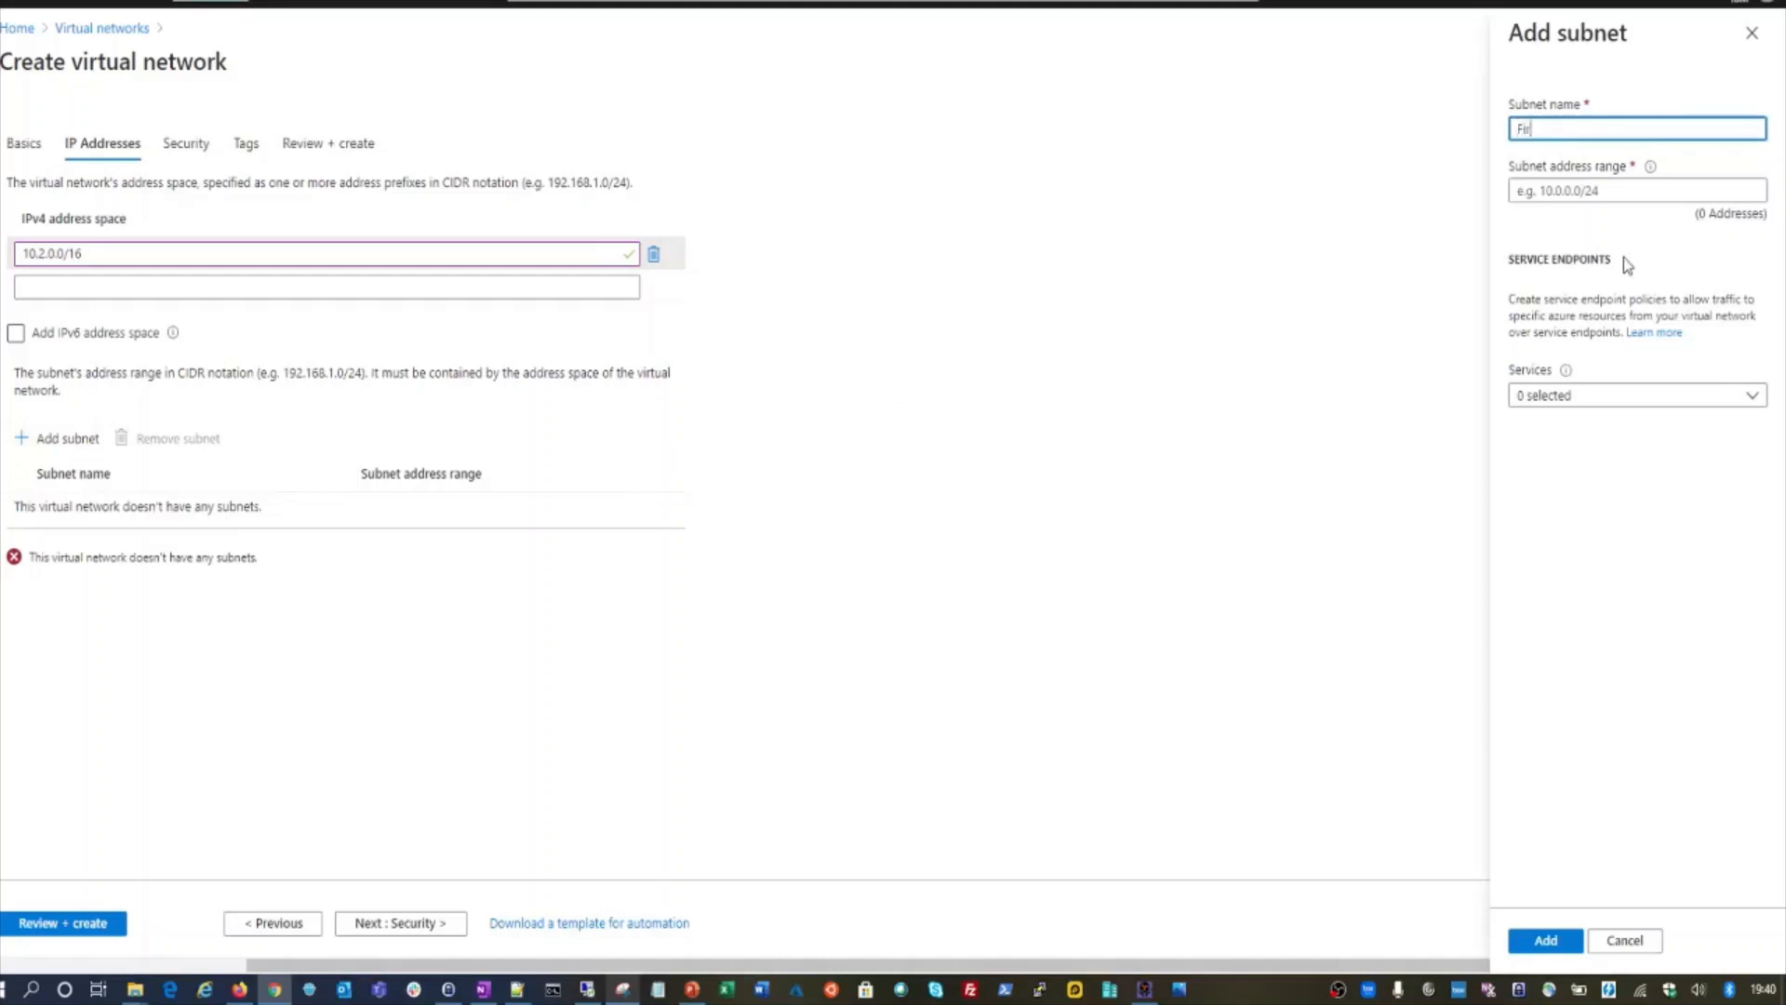
pyautogui.write('Subnet')
pyautogui.click(1566, 193)
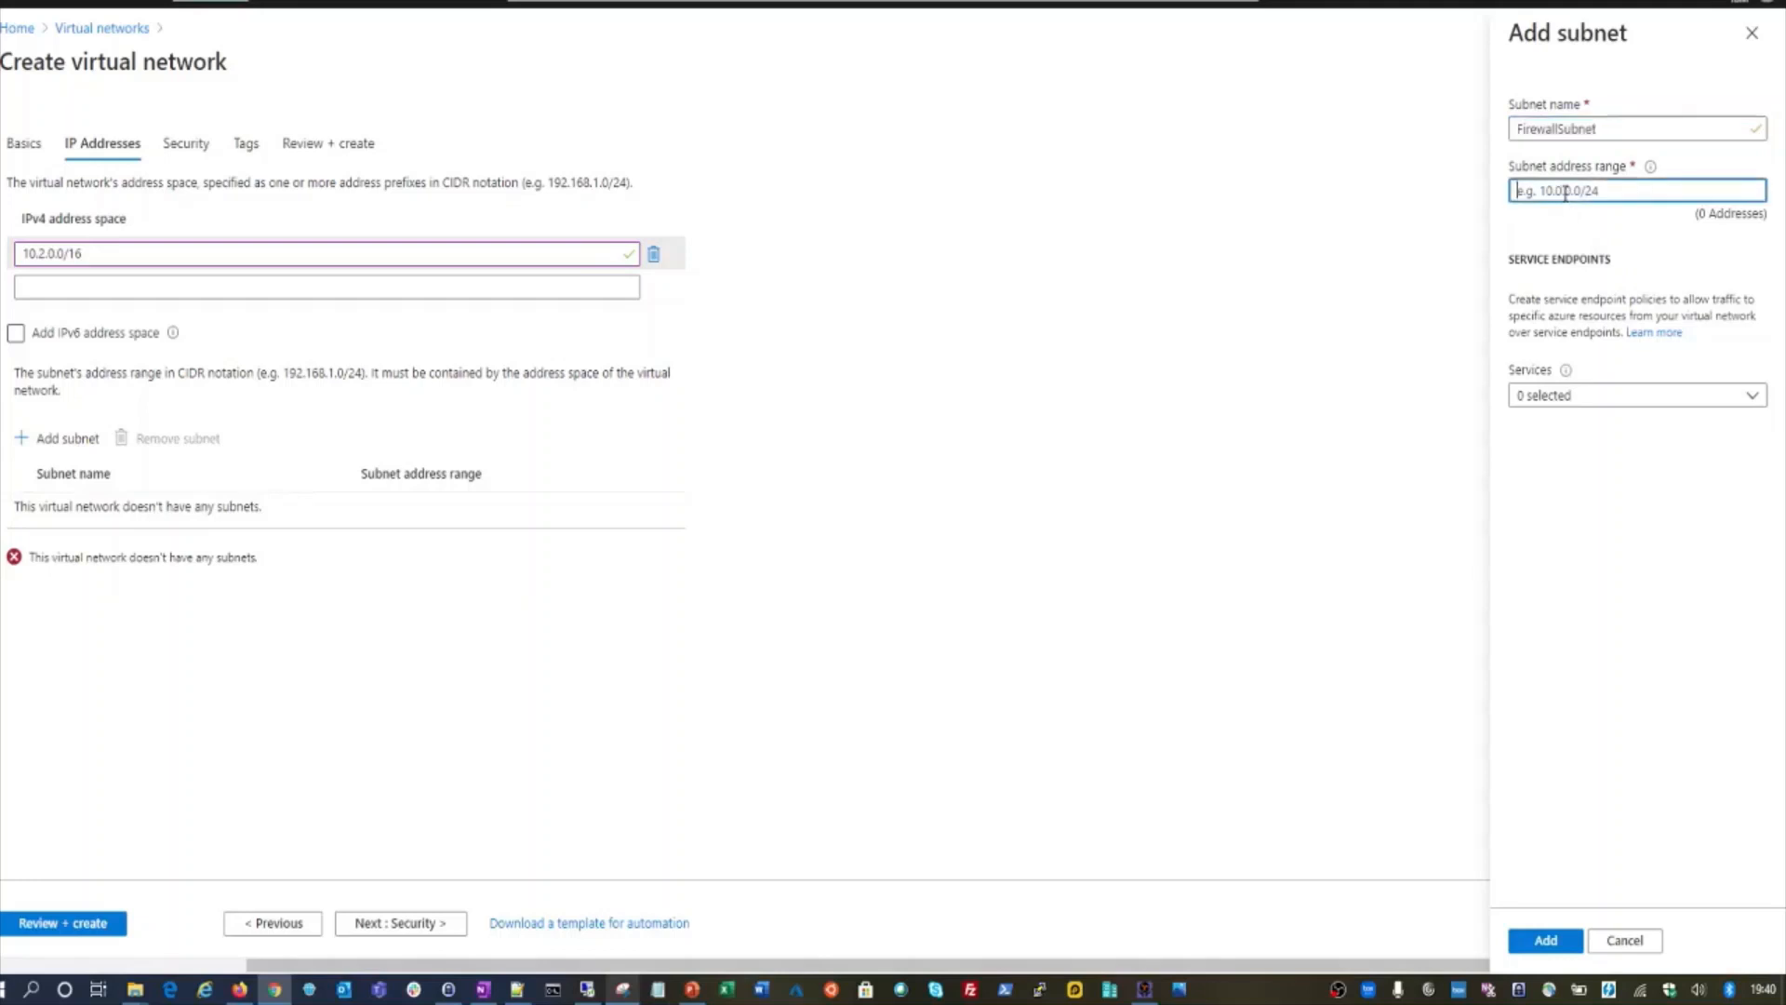
pyautogui.write('10.')
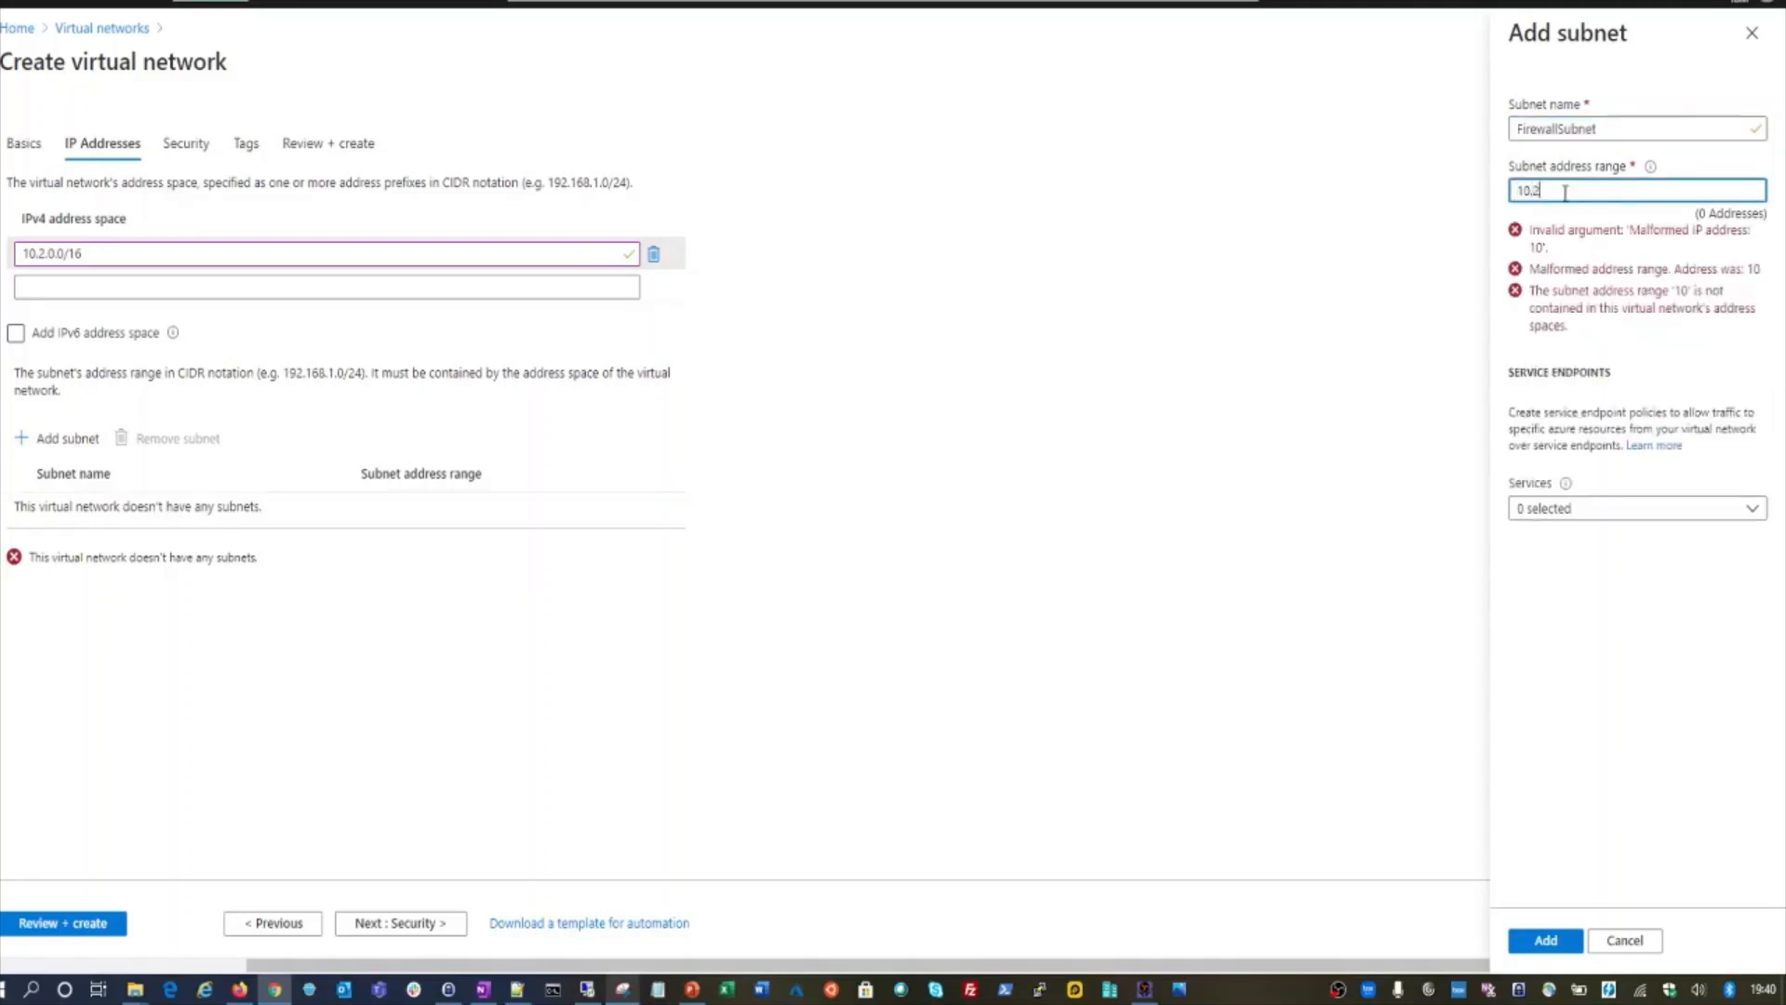
pyautogui.write('2.0.0/24')
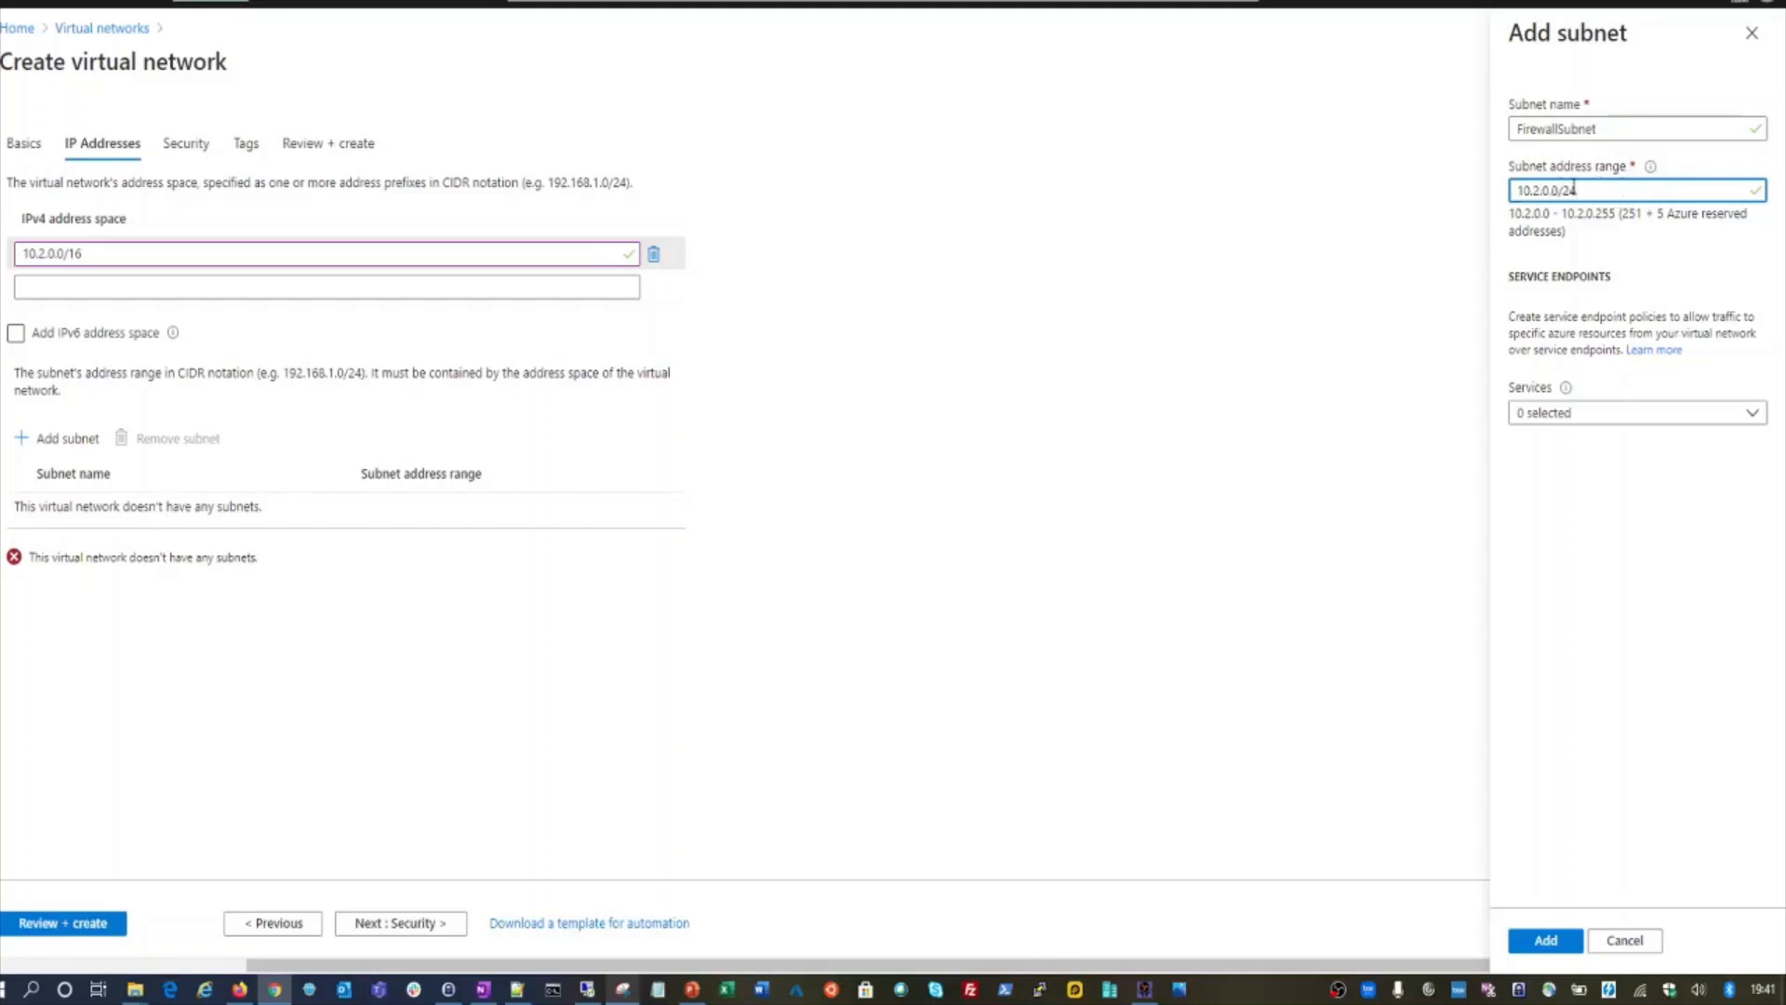
pyautogui.moveTo(1580, 189); pyautogui.dragTo(1516, 190)
pyautogui.click(1591, 187)
# - Go through the default security and tags settings to the final review and check the validation message
pyautogui.click(385, 925)
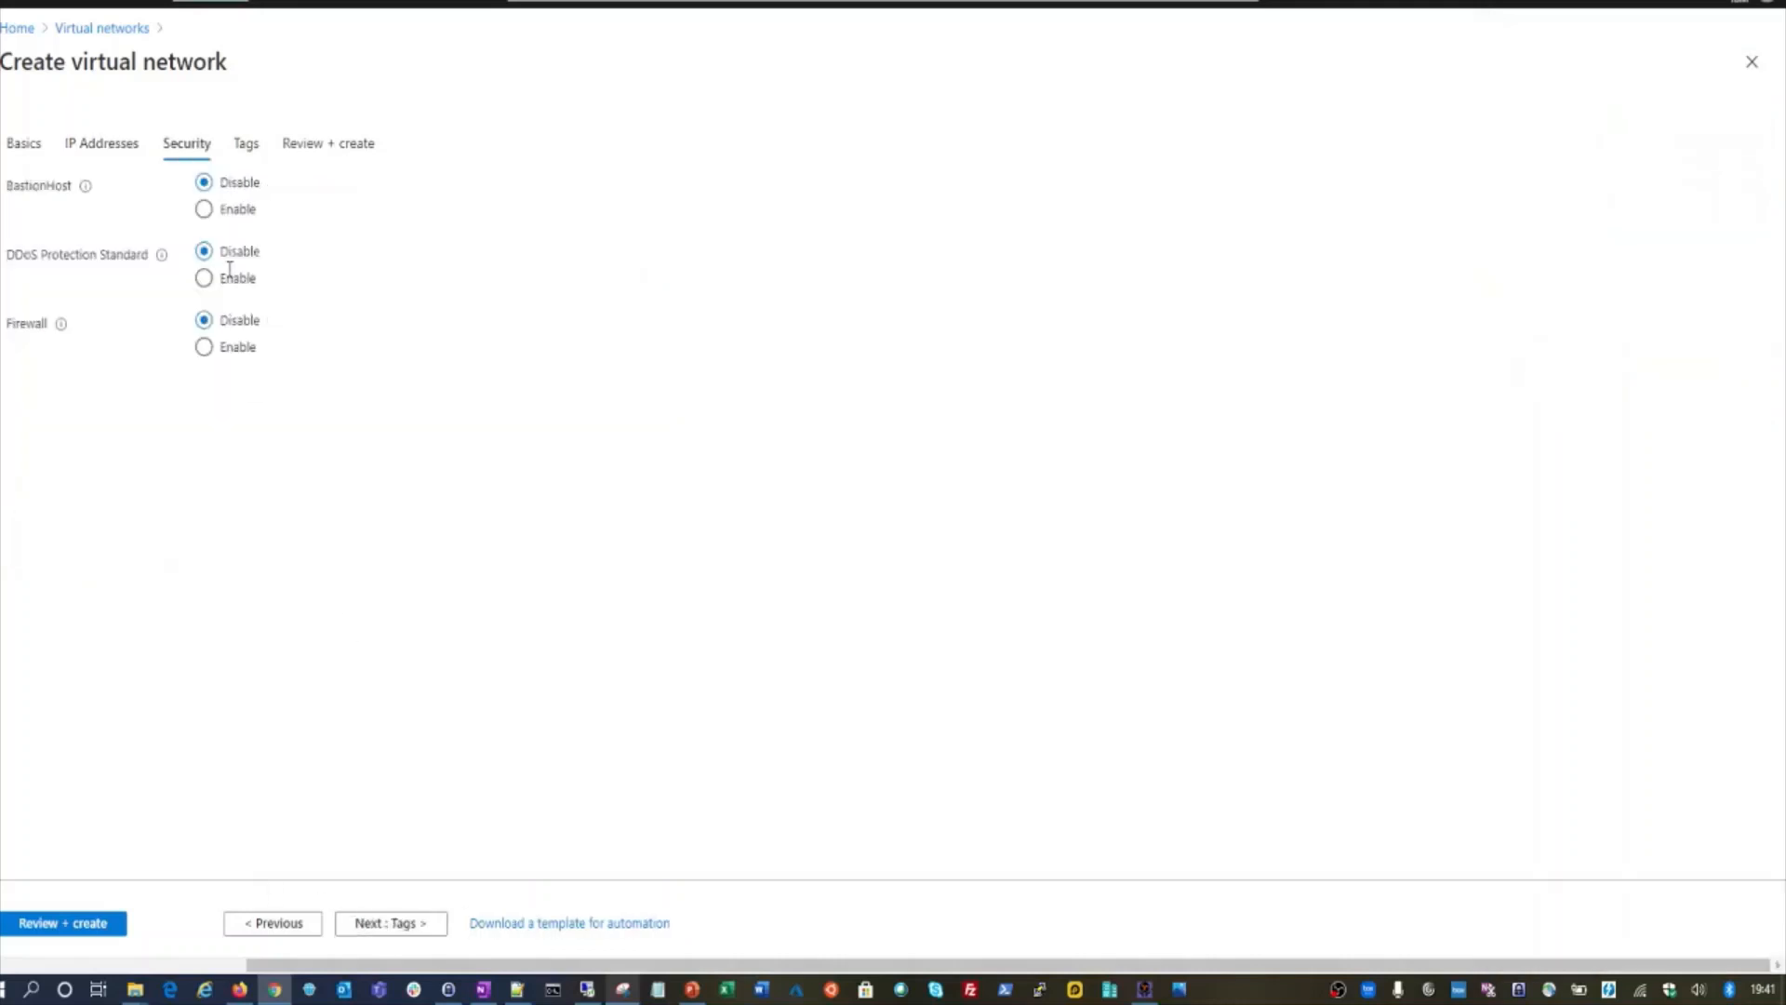
pyautogui.click(394, 925)
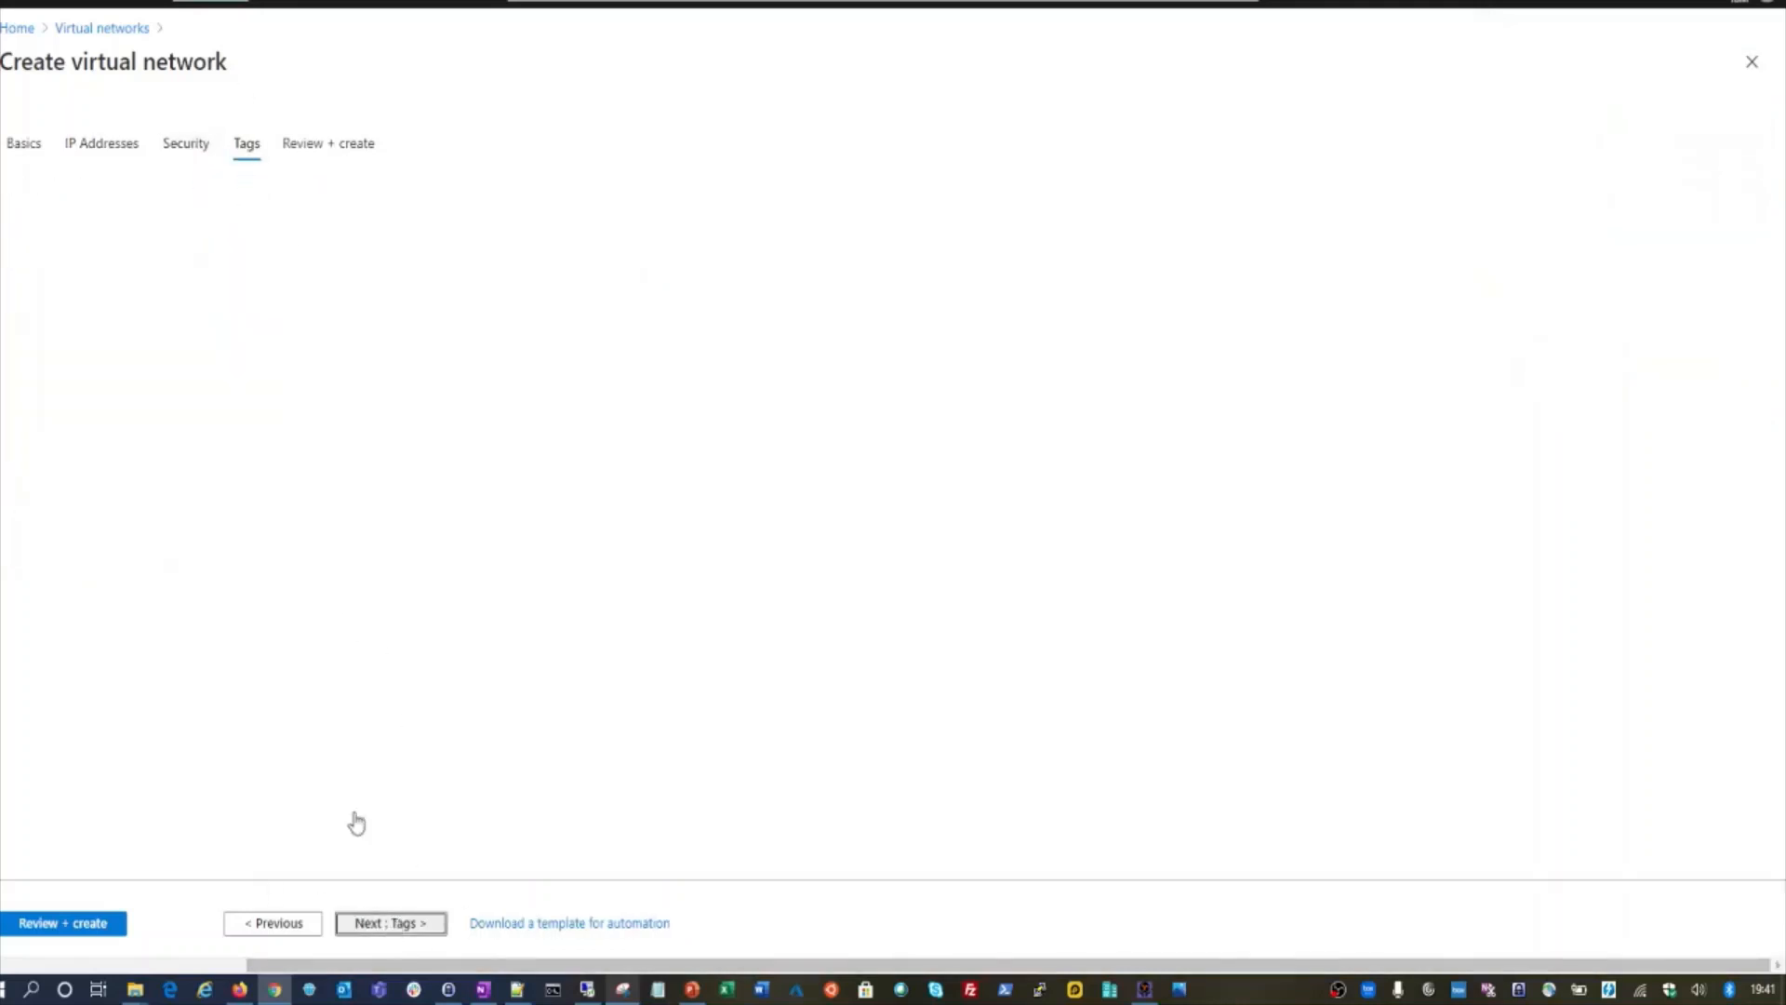
pyautogui.click(437, 925)
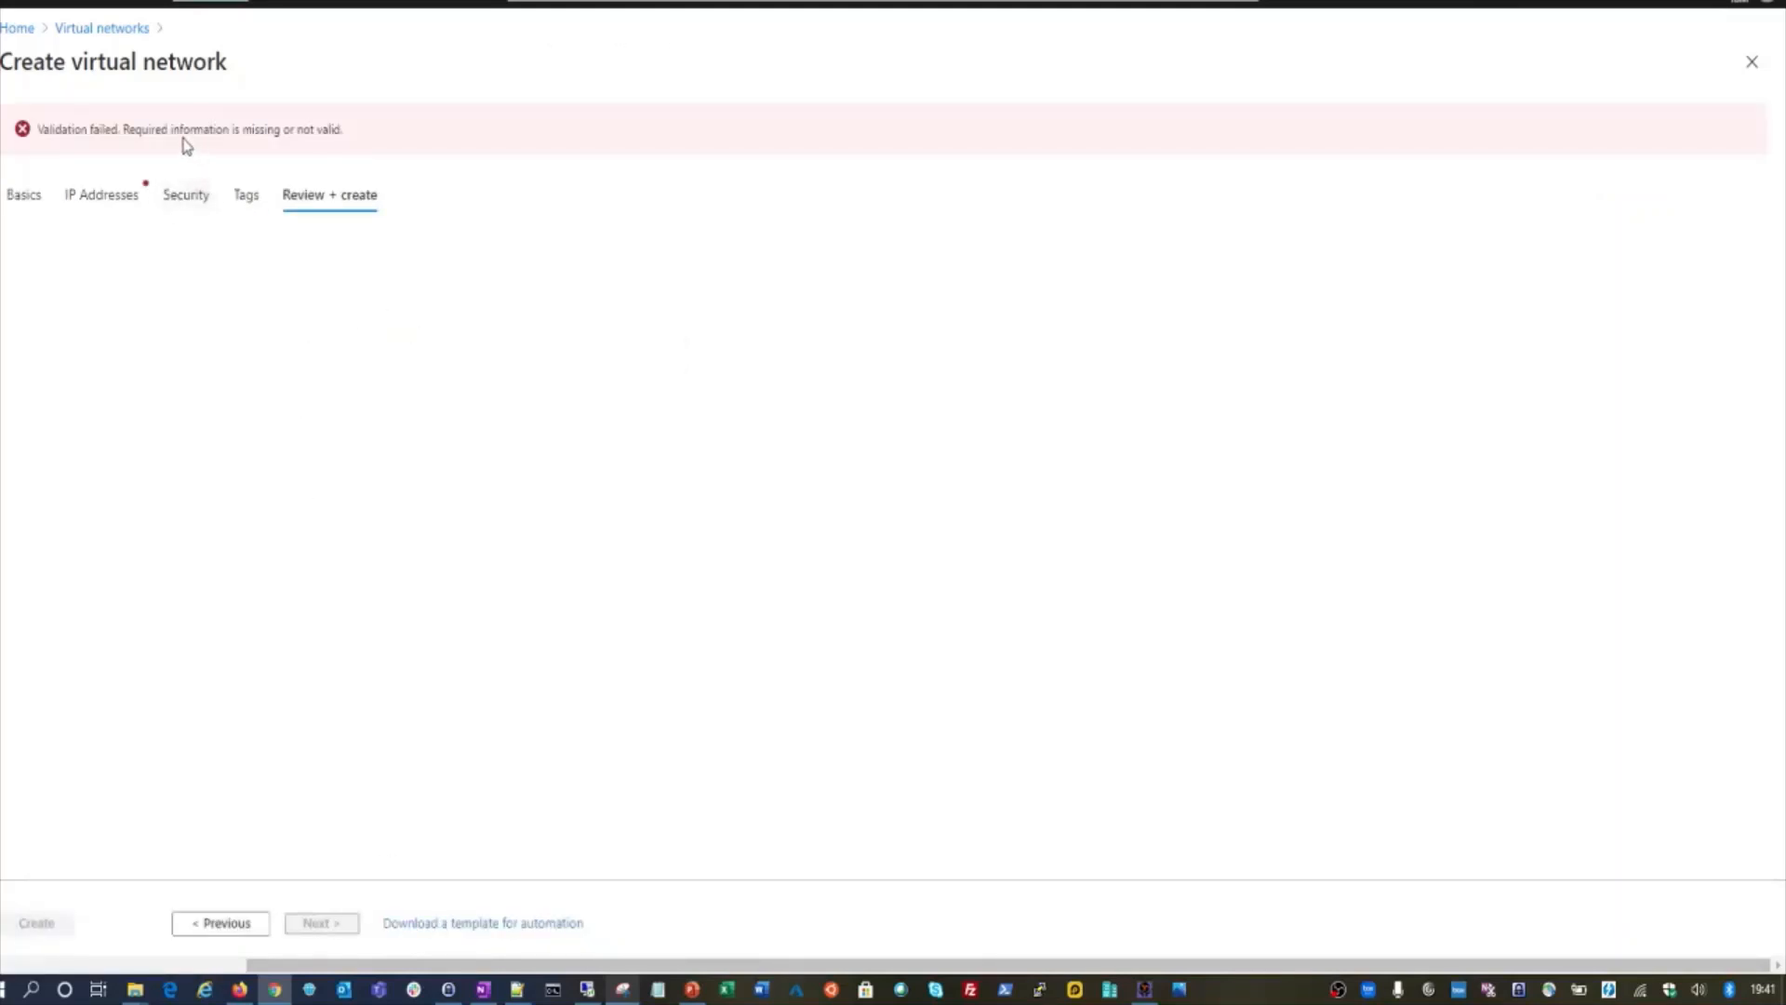
pyautogui.moveTo(173, 129); pyautogui.dragTo(294, 130)
# - Return to the IP address settings and add a subnet named FirewallSubnet with the address range 10.2.0.0/24
pyautogui.click(123, 205)
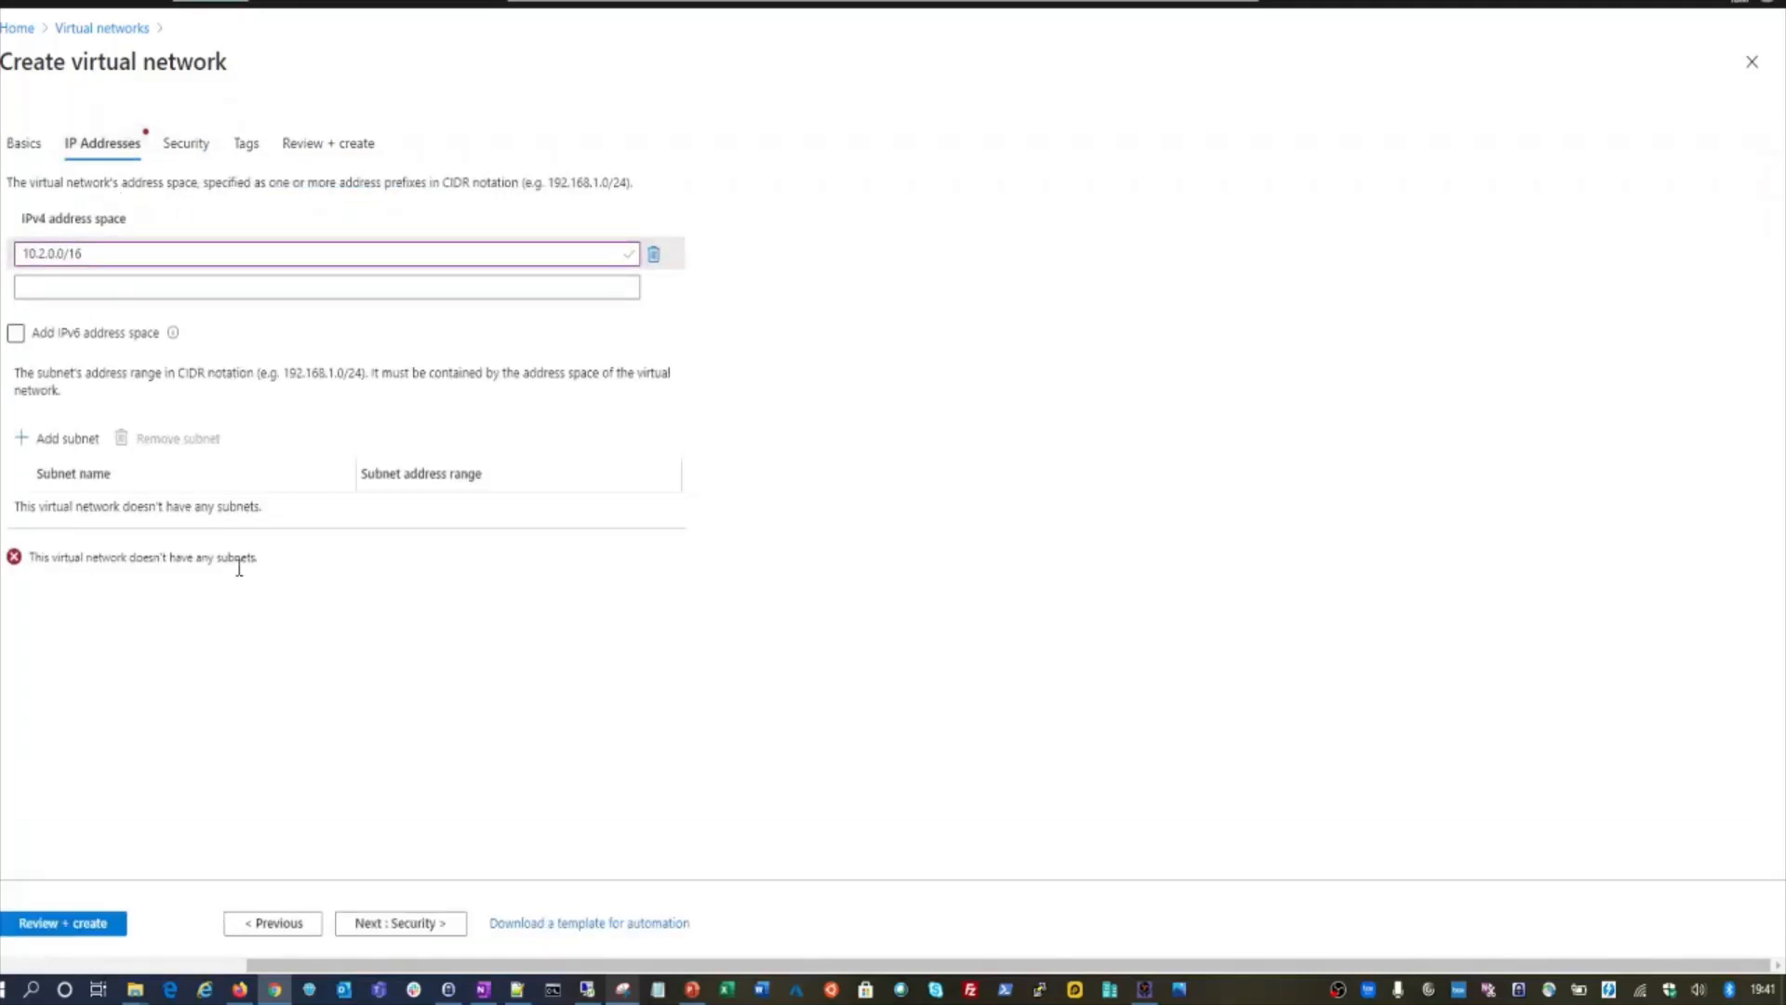
pyautogui.click(60, 448)
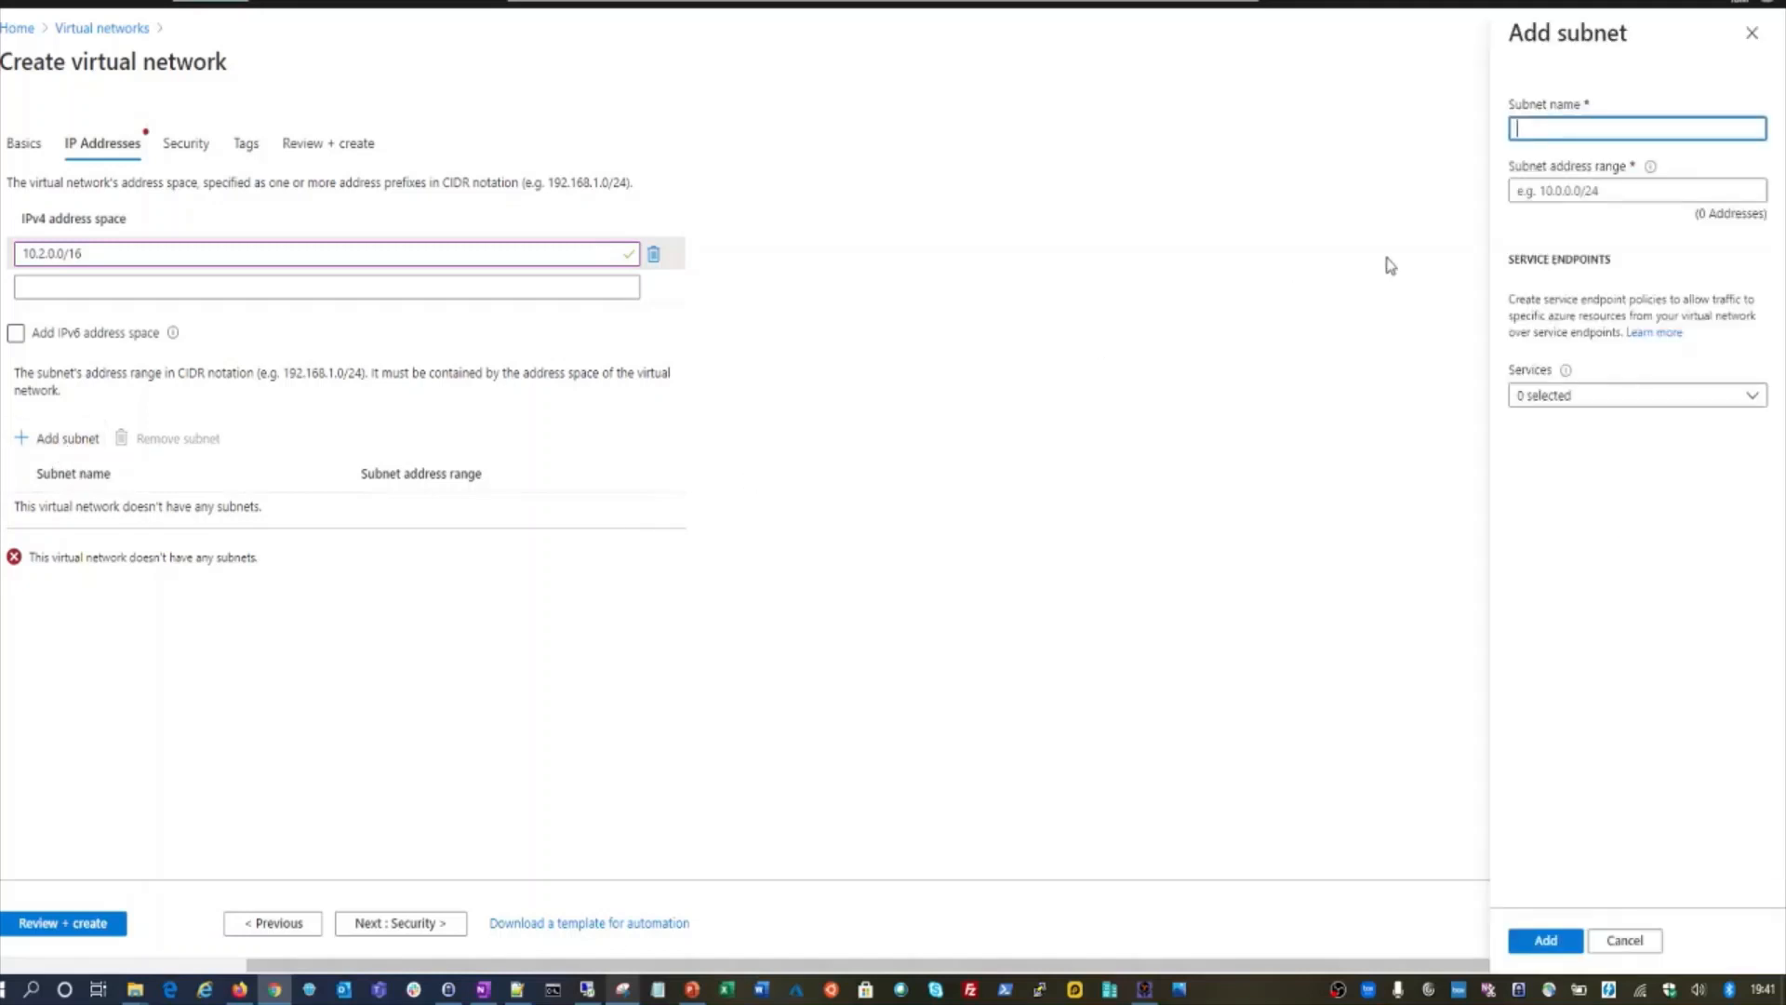
pyautogui.write('Firewa')
pyautogui.write('llSubnet')
pyautogui.click(1614, 192)
pyautogui.write('10.2.0.0/24')
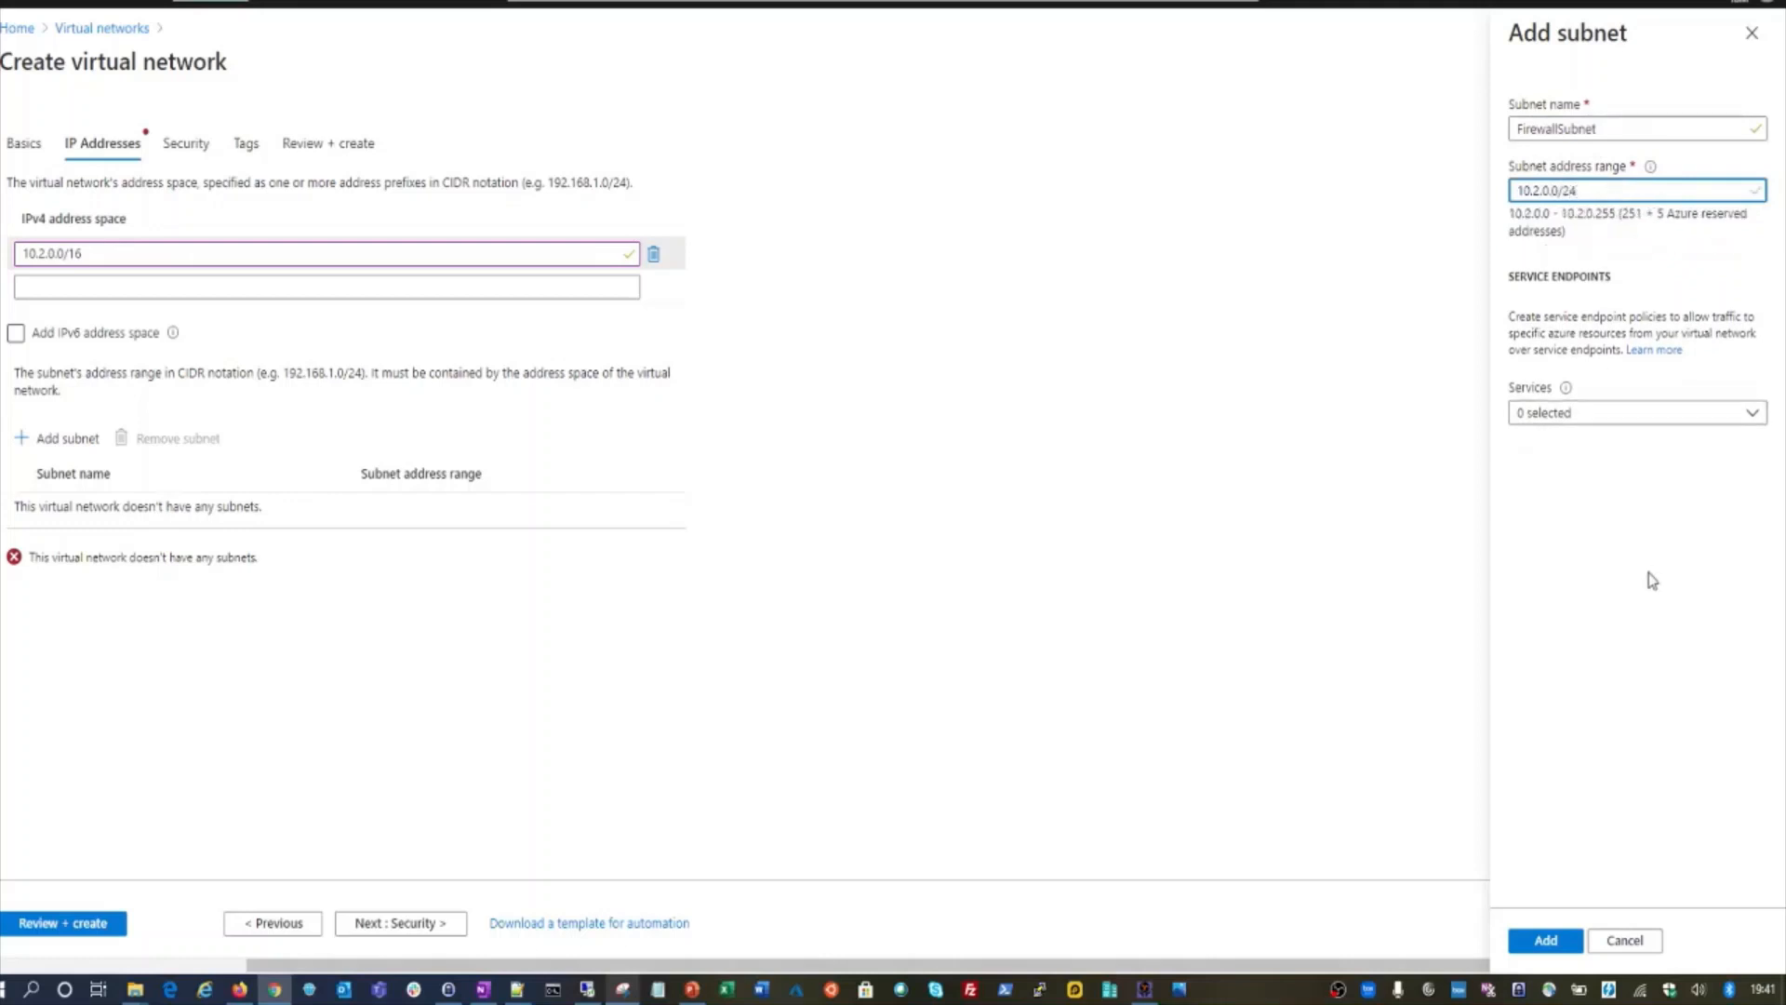
pyautogui.click(1618, 667)
pyautogui.click(1567, 938)
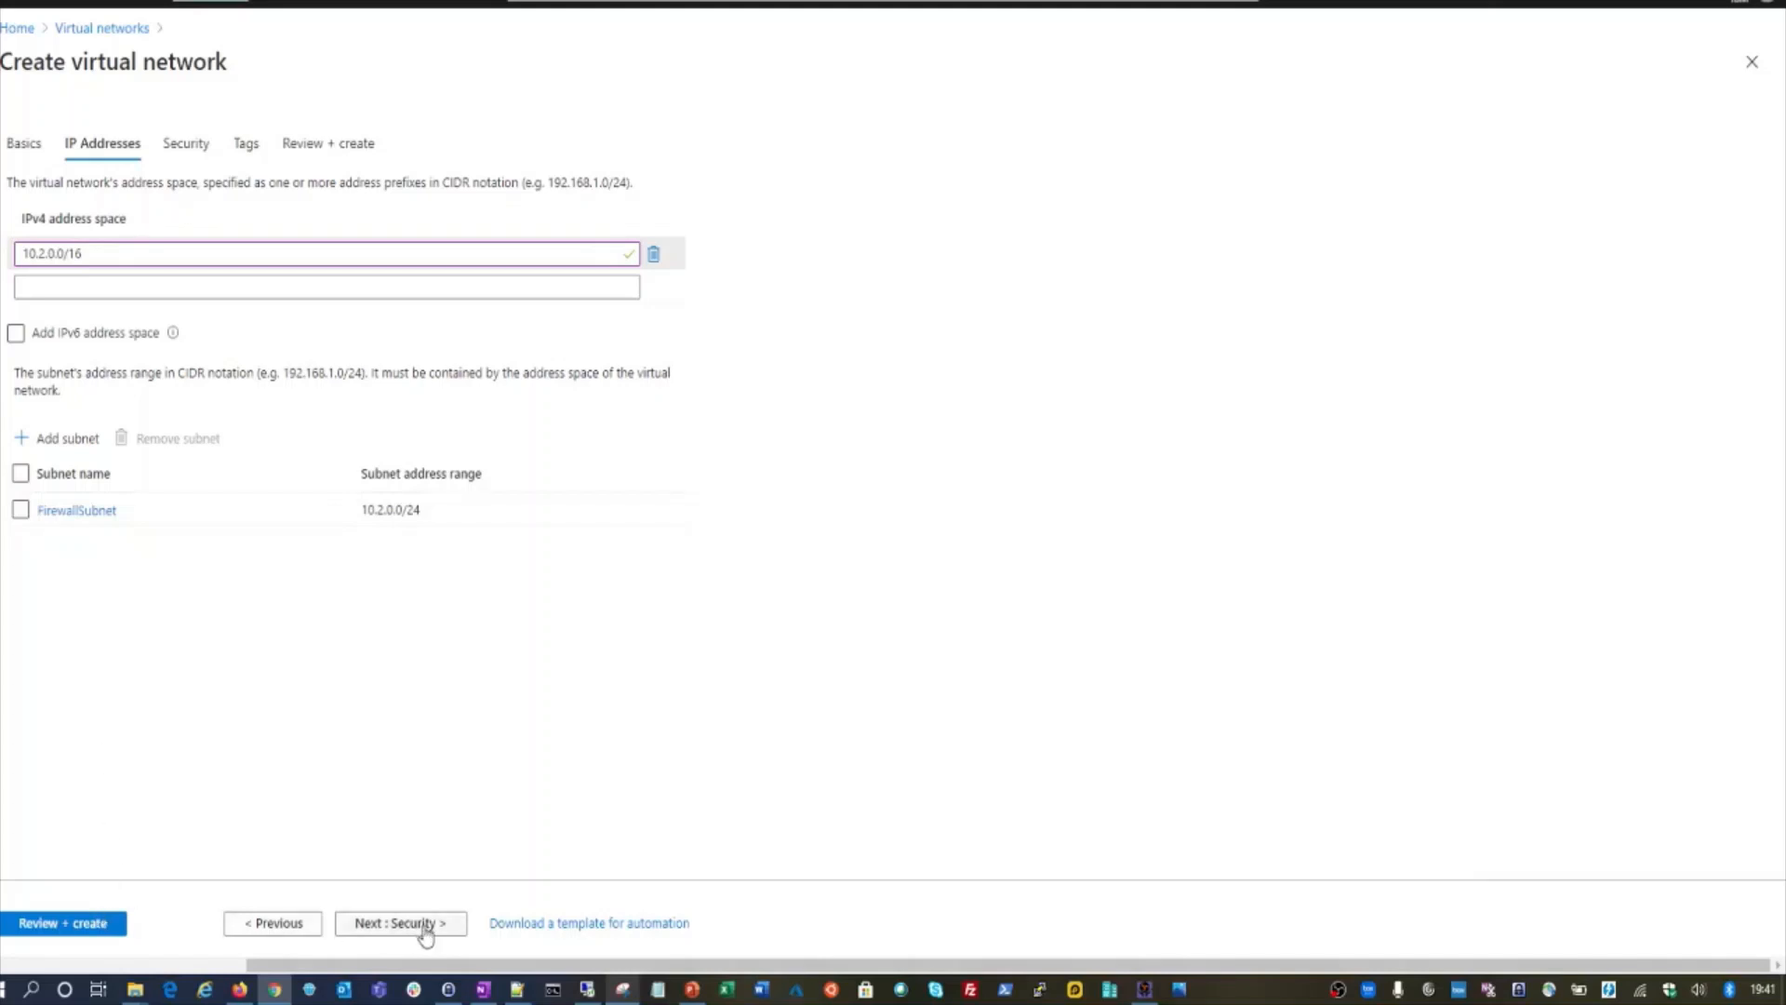
# - Validate and create the vNET-FIREWALL virtual network, and circle the Azure Firewall network details in the diagram
pyautogui.click(93, 923)
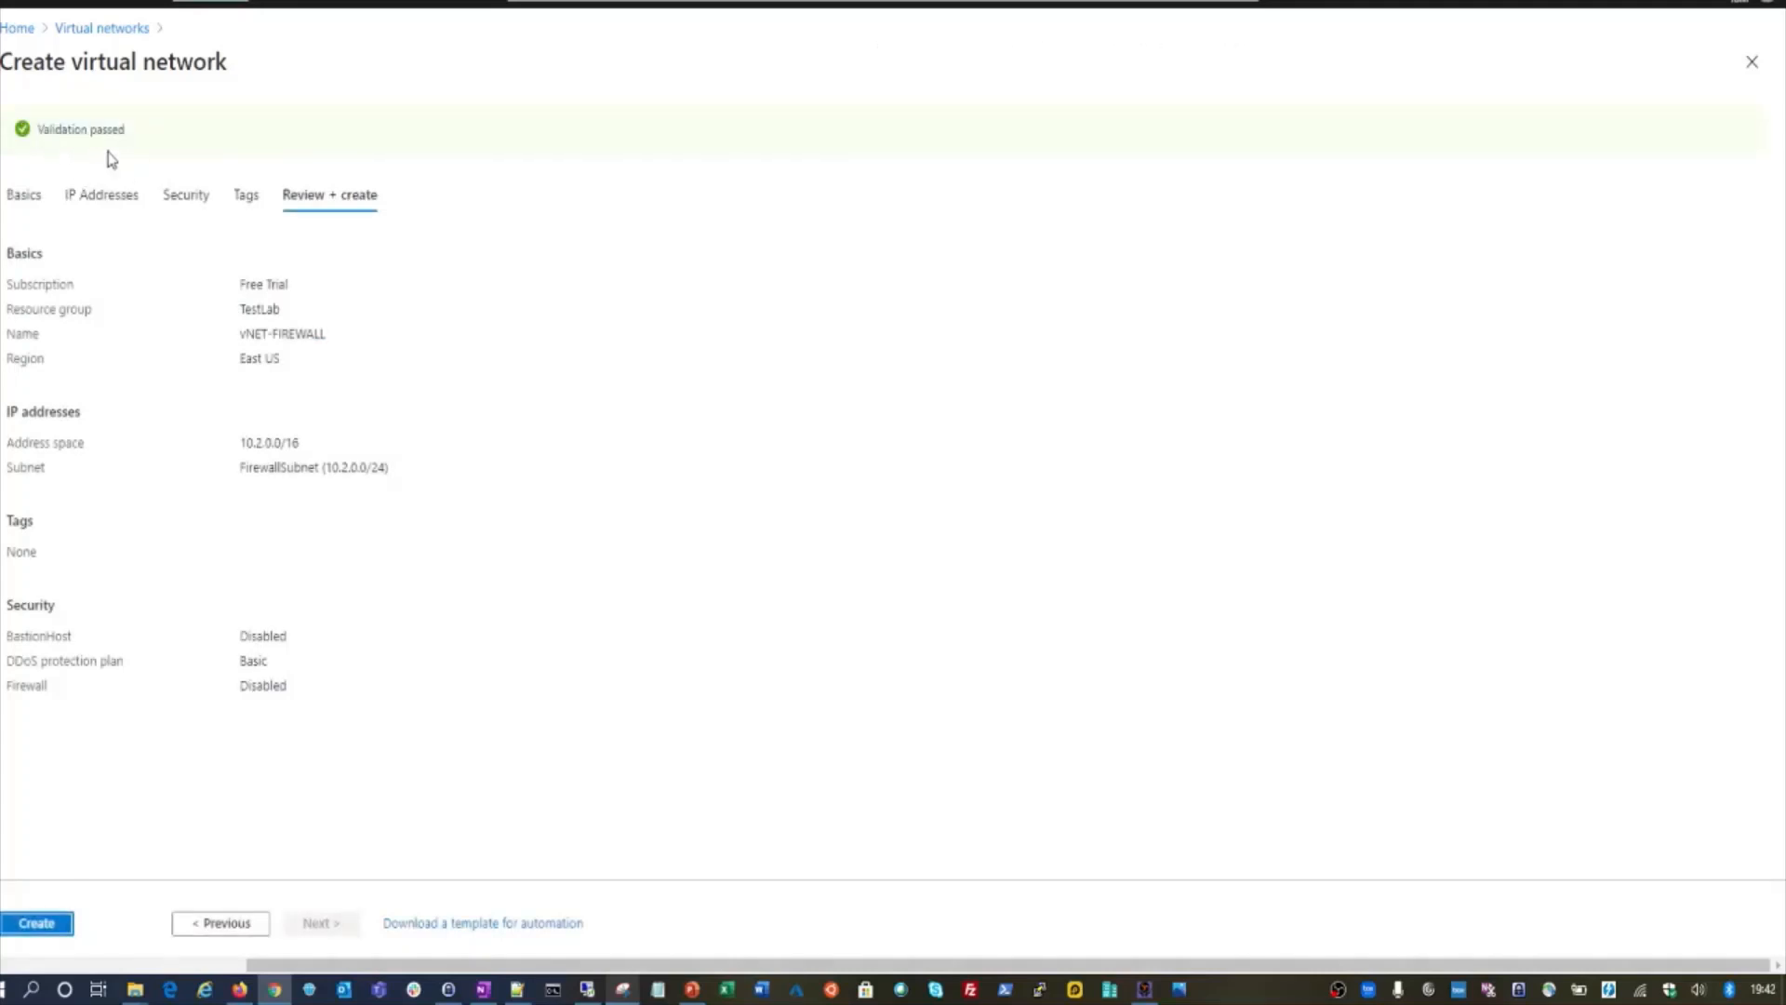
pyautogui.click(57, 923)
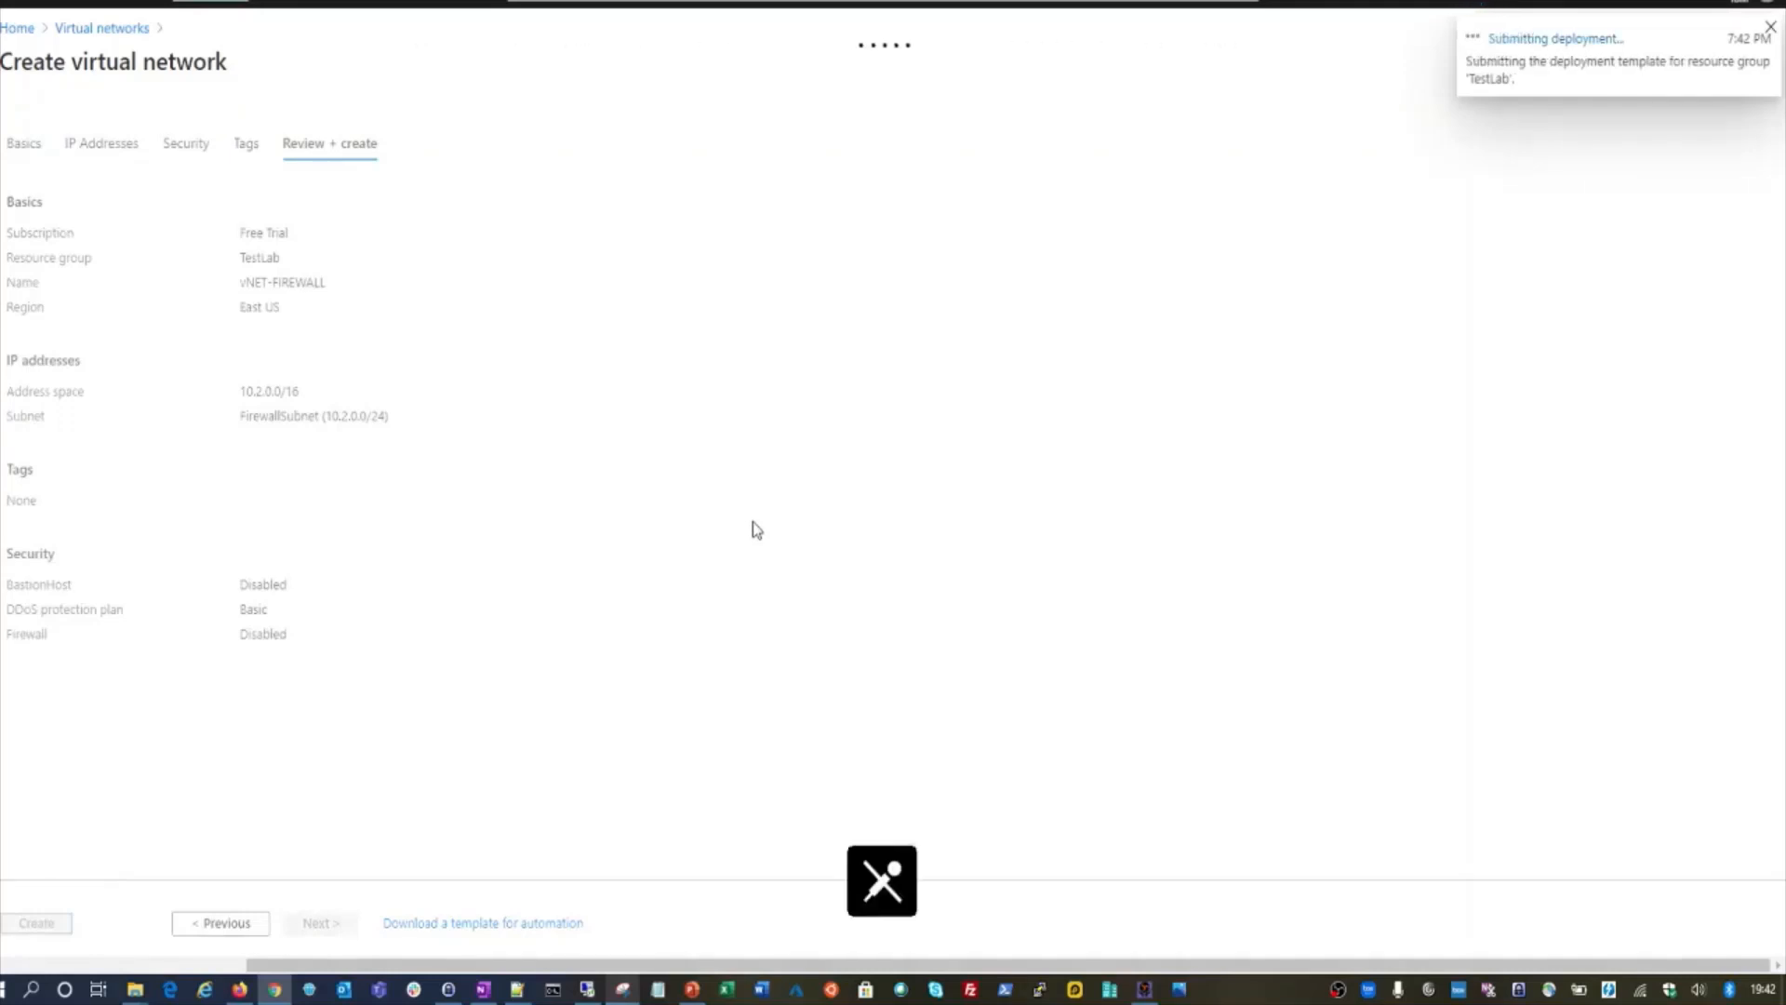
pyautogui.click(622, 989)
pyautogui.moveTo(1320, 523)
pyautogui.mouseDown()
pyautogui.moveTo(1530, 331)
pyautogui.moveTo(1344, 184)
pyautogui.moveTo(1221, 290)
pyautogui.moveTo(1233, 459)
pyautogui.moveTo(1303, 524)
pyautogui.moveTo(1335, 517)
pyautogui.mouseUp()
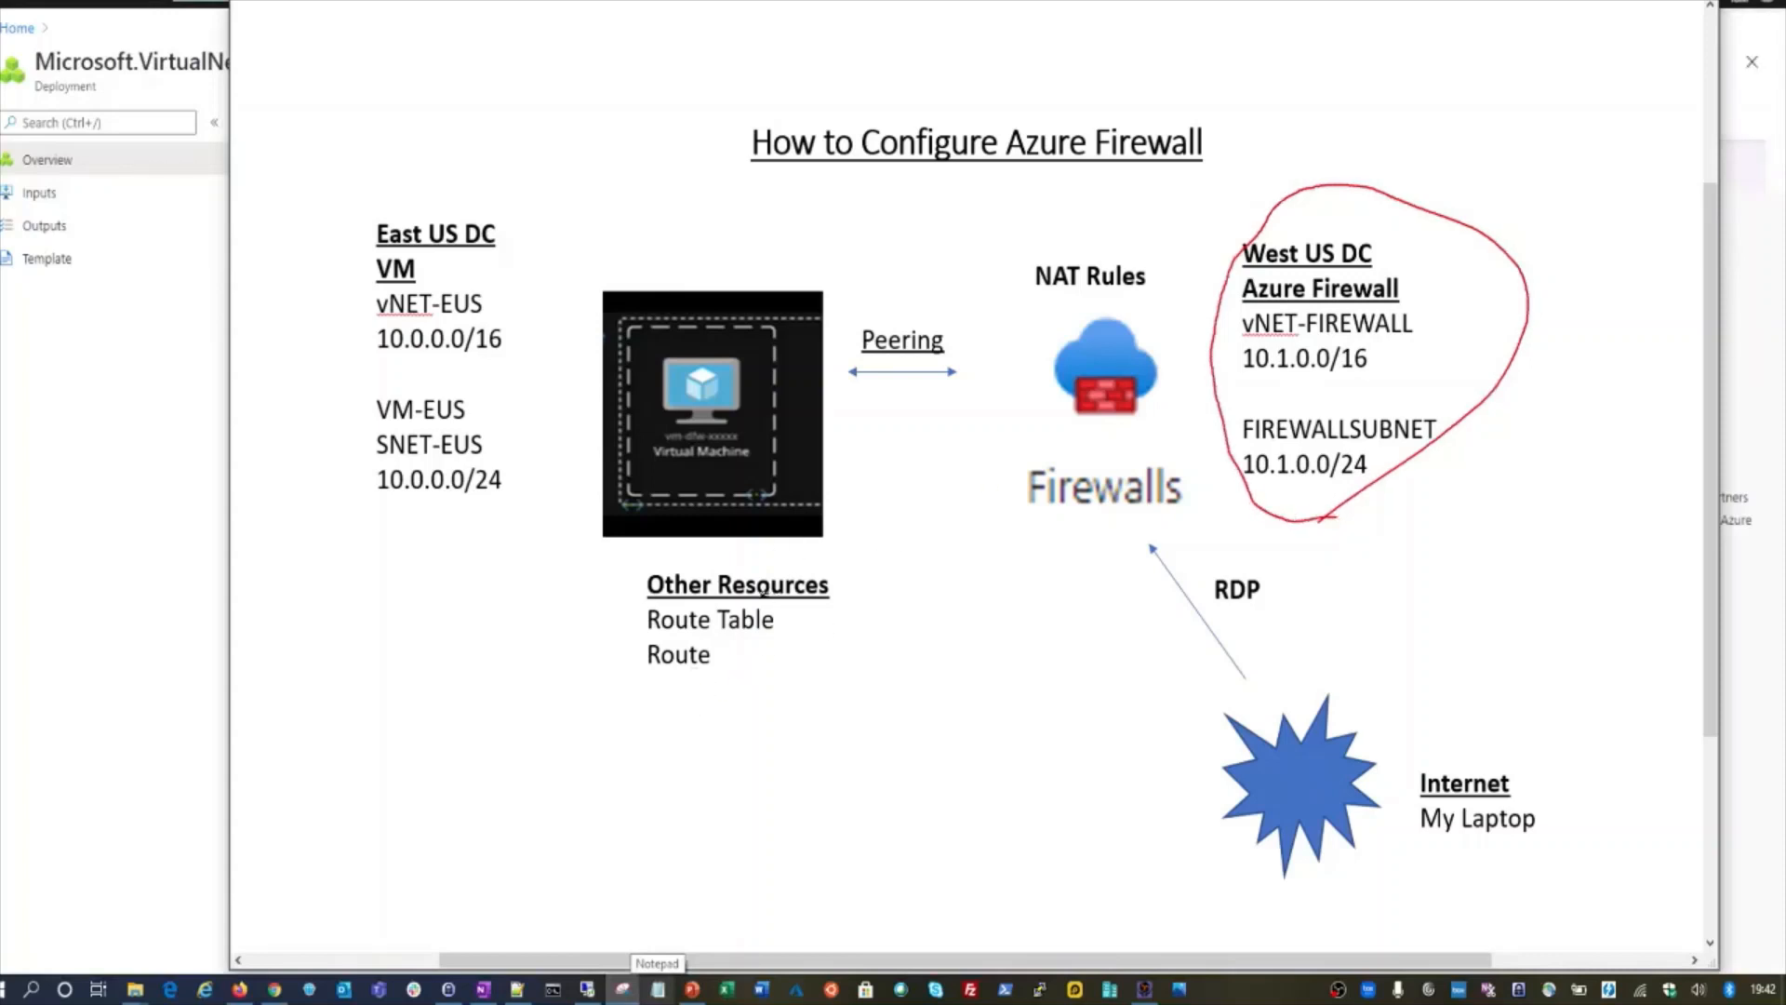
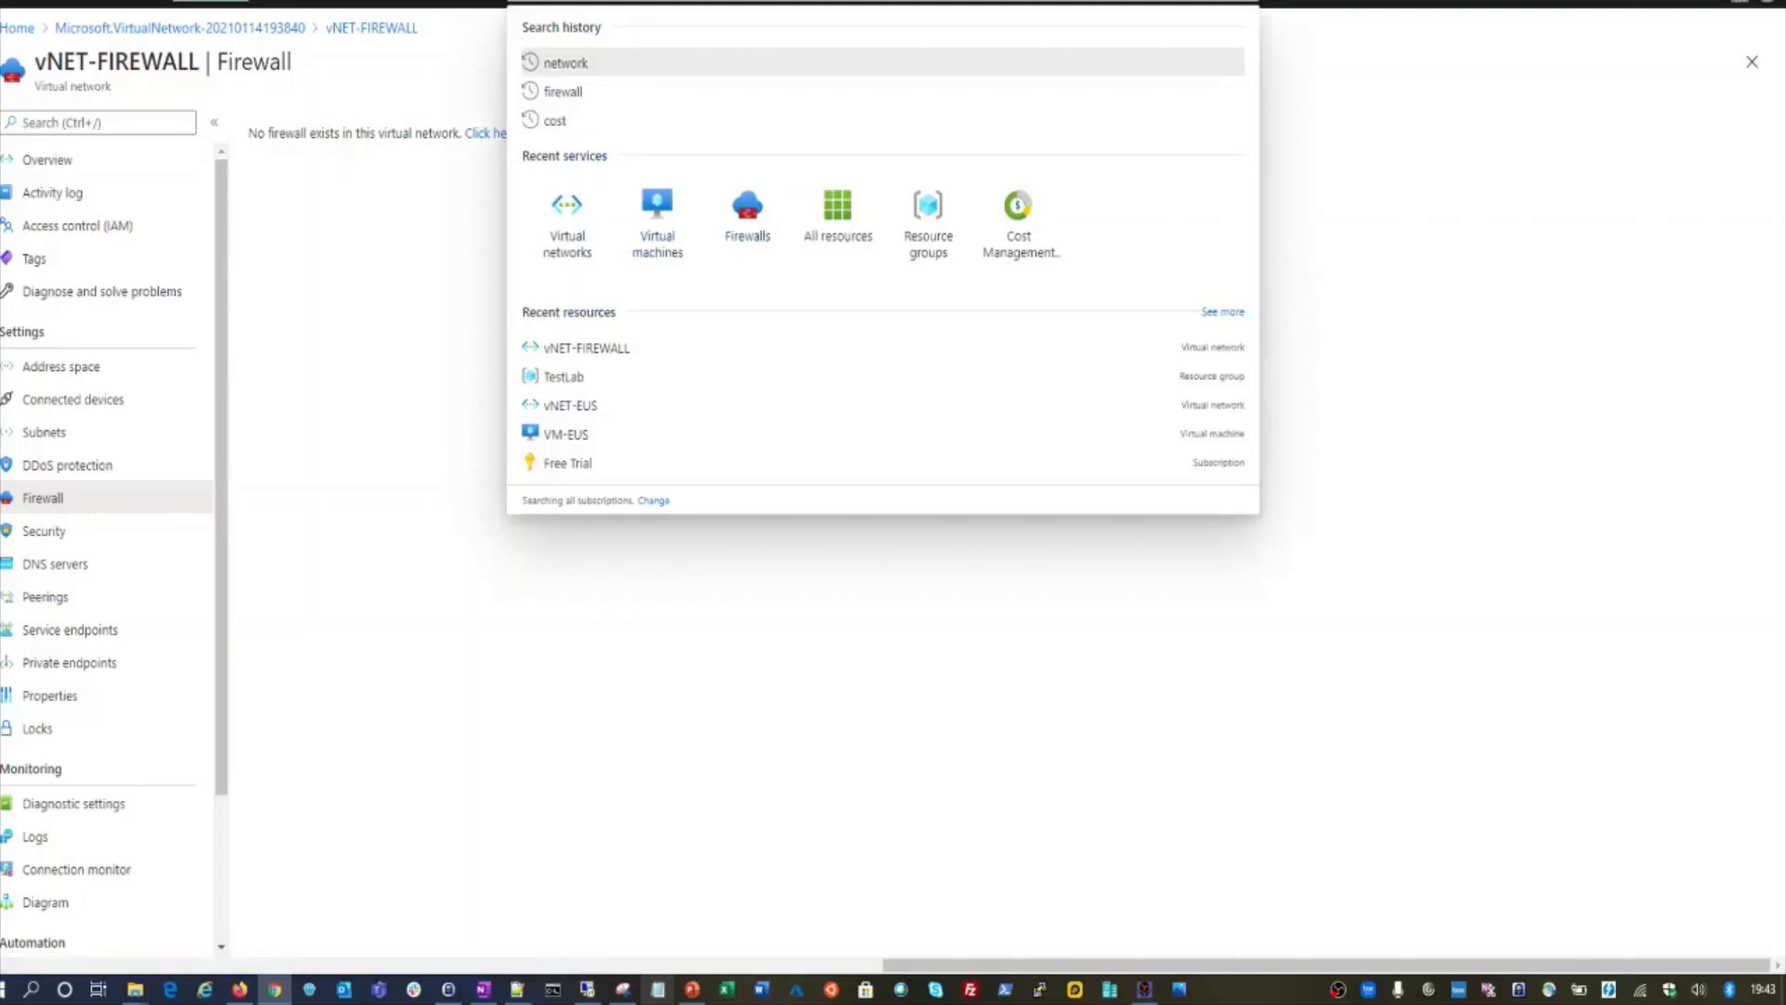
# - Find the Firewalls service and start creating a firewall in the TestLab resource group
pyautogui.write('fire')
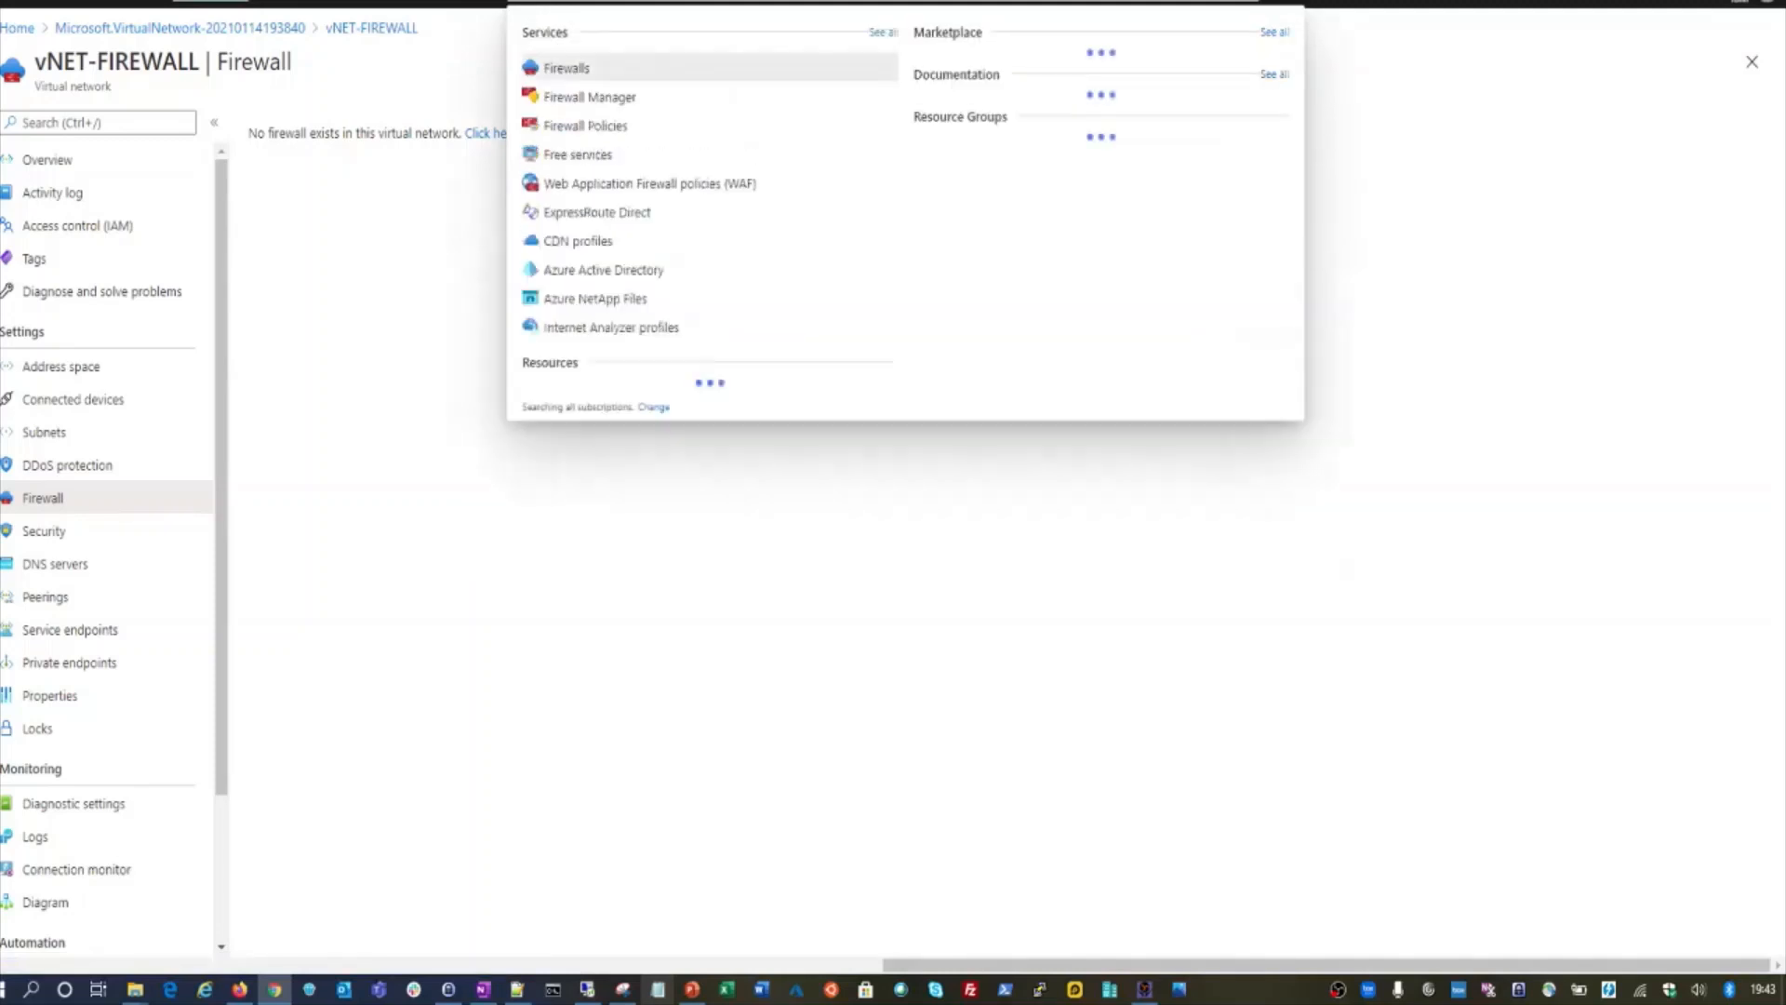
pyautogui.click(574, 70)
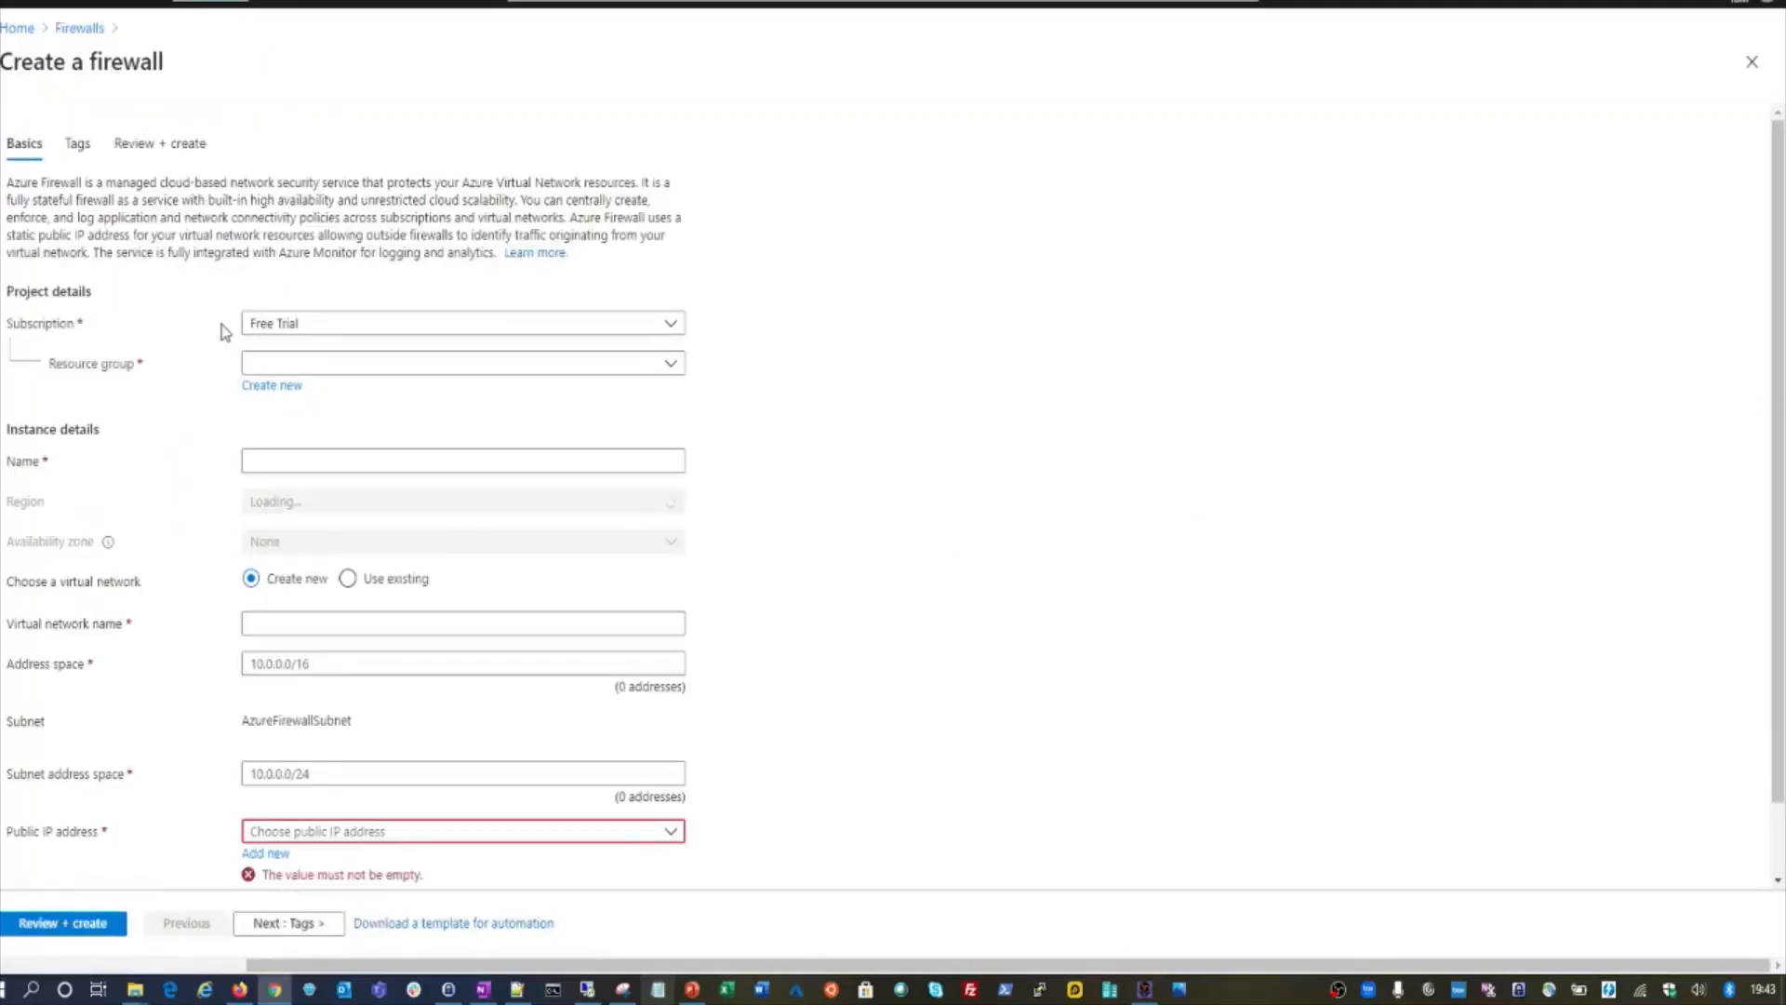
pyautogui.click(390, 368)
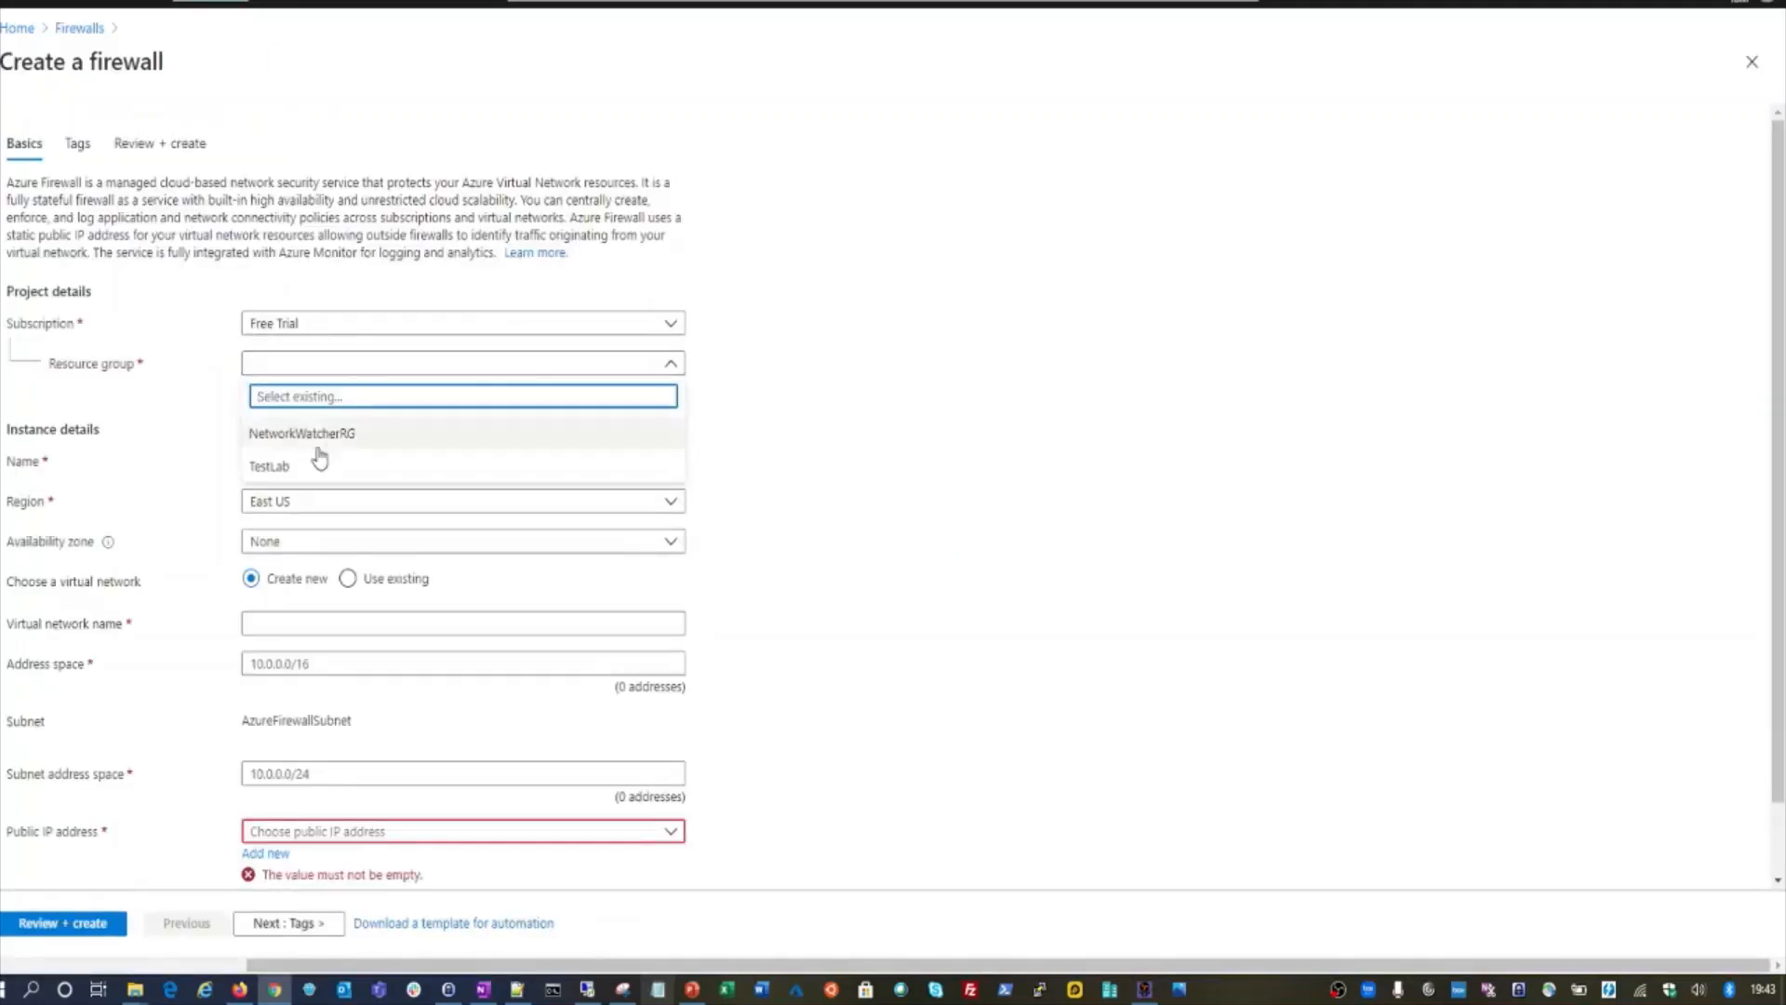
pyautogui.click(287, 468)
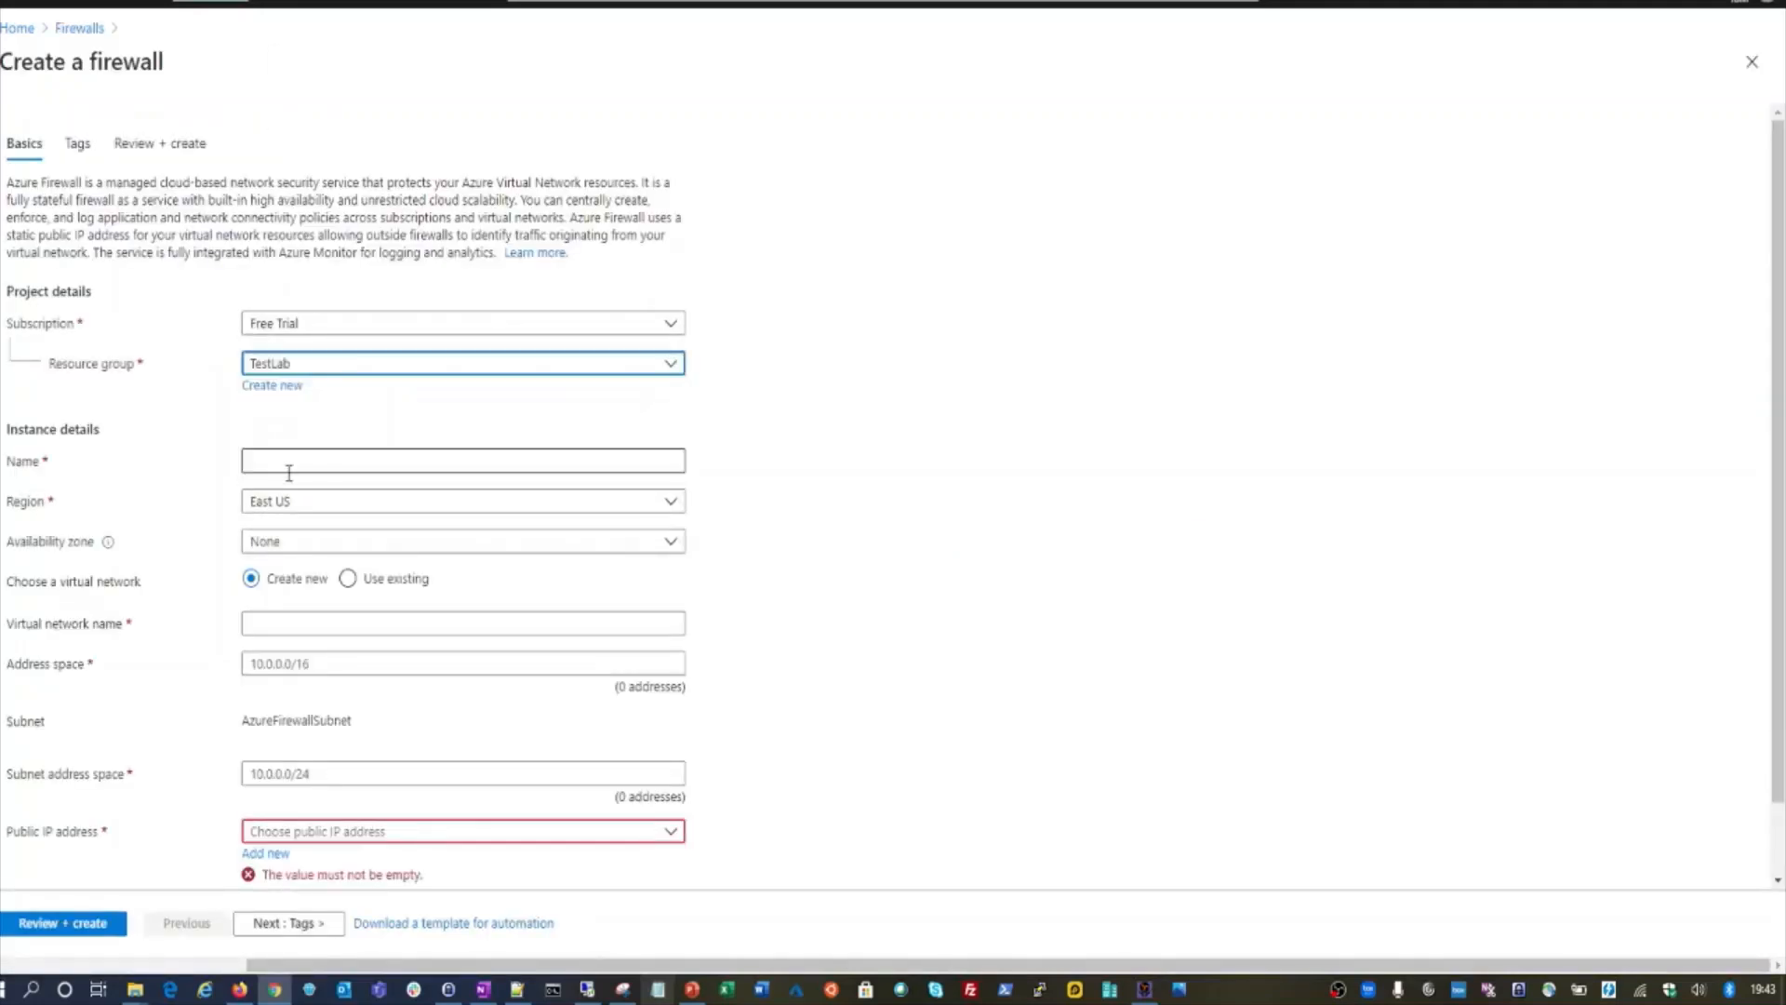
# - Check the diagram, name the firewall Firewall-EUS and choose to use an existing virtual network for it
pyautogui.click(405, 467)
pyautogui.hotkey('alt', 'Tab')
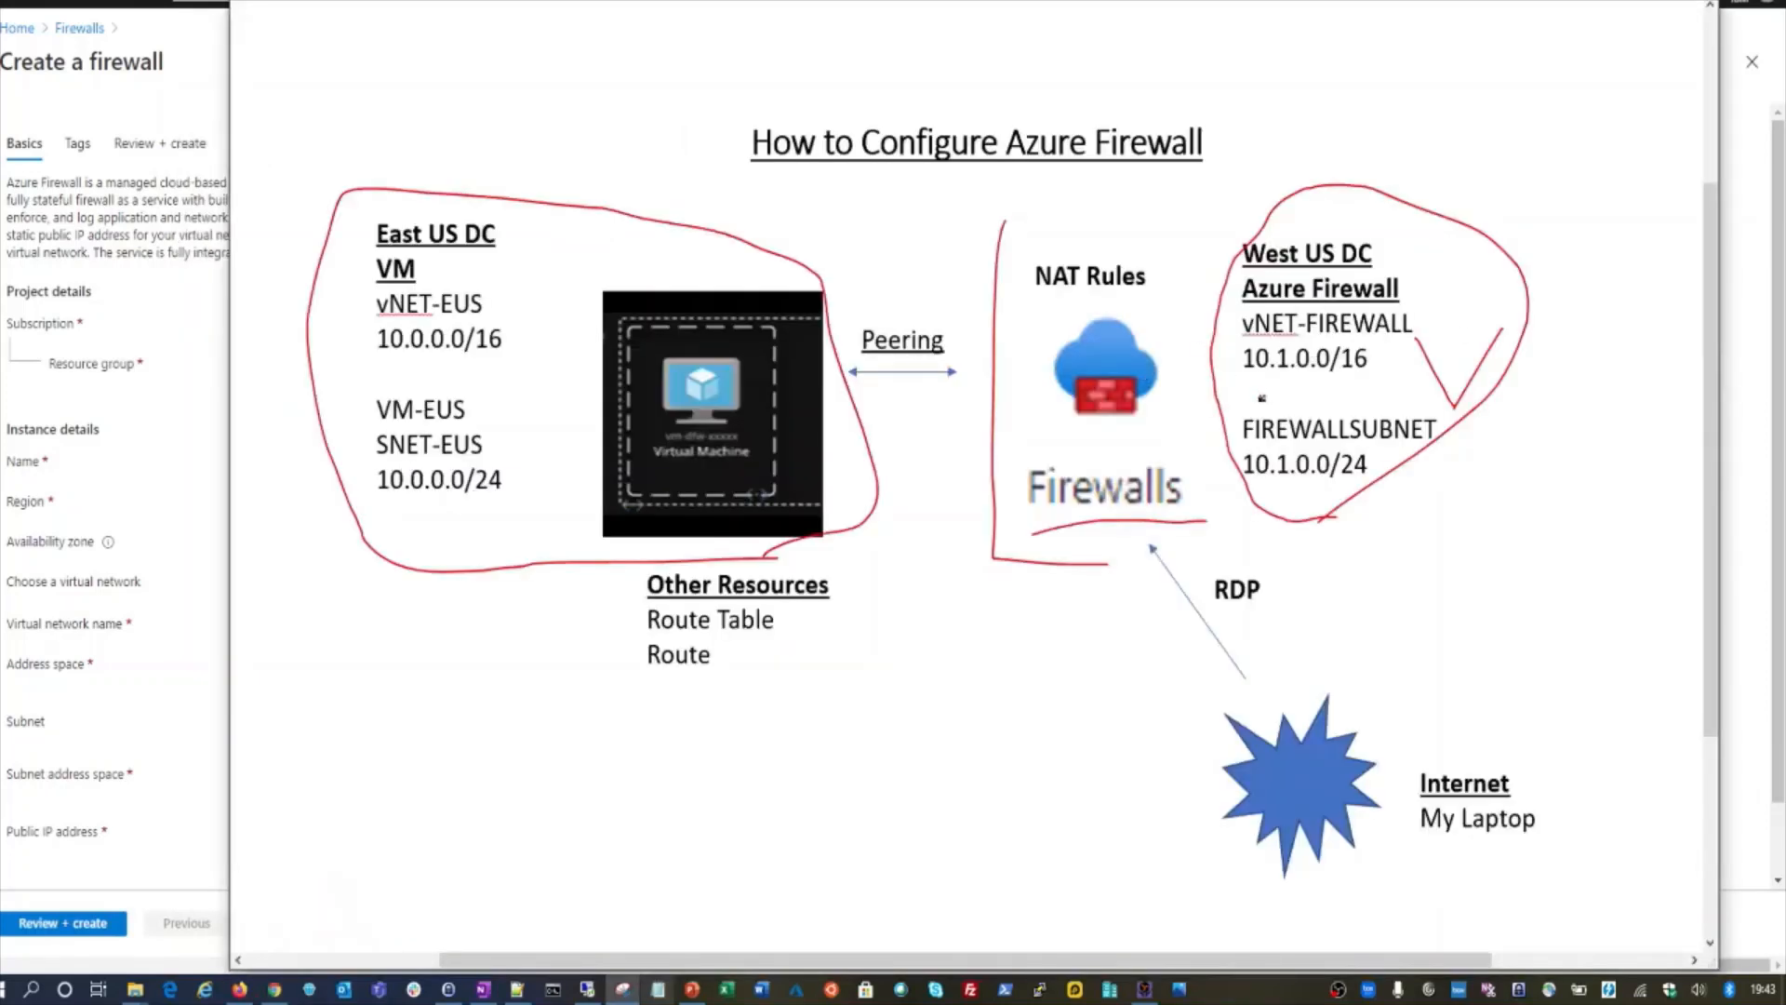
pyautogui.hotkey('alt', 'Tab')
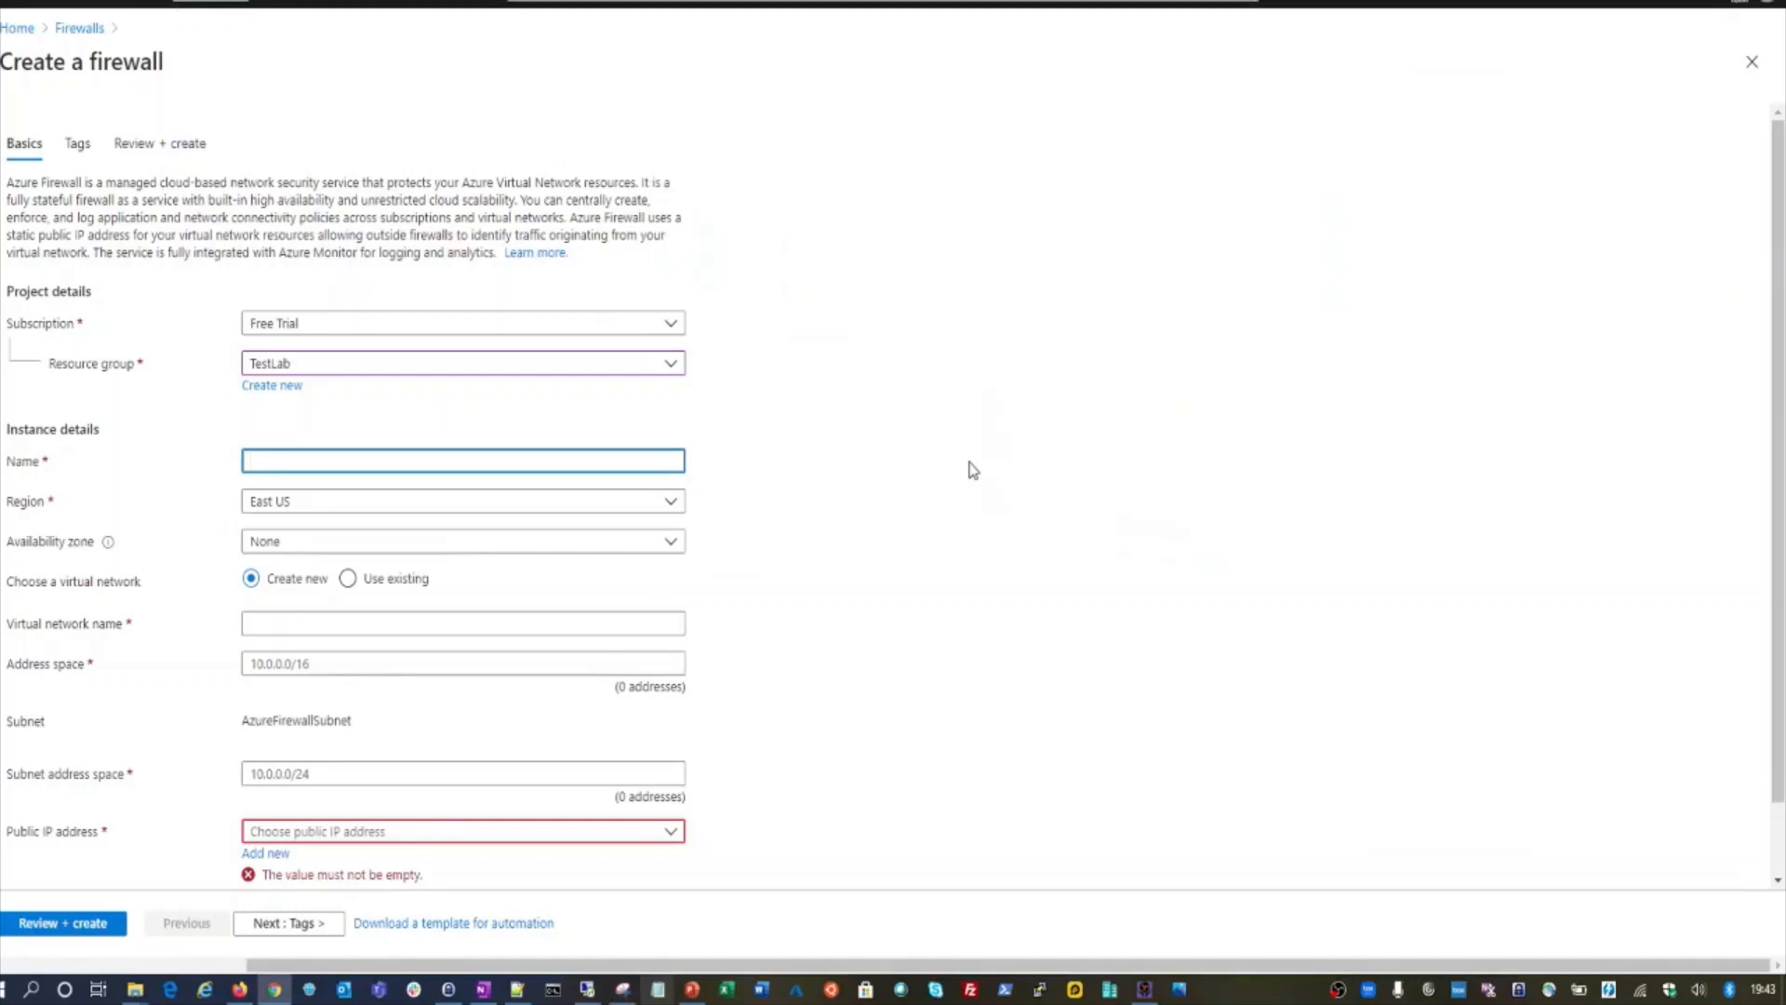
pyautogui.write('MyFirewa')
pyautogui.press('Home')
pyautogui.press('Delete')
pyautogui.press('Delete')
pyautogui.write('-E')
pyautogui.click(627, 521)
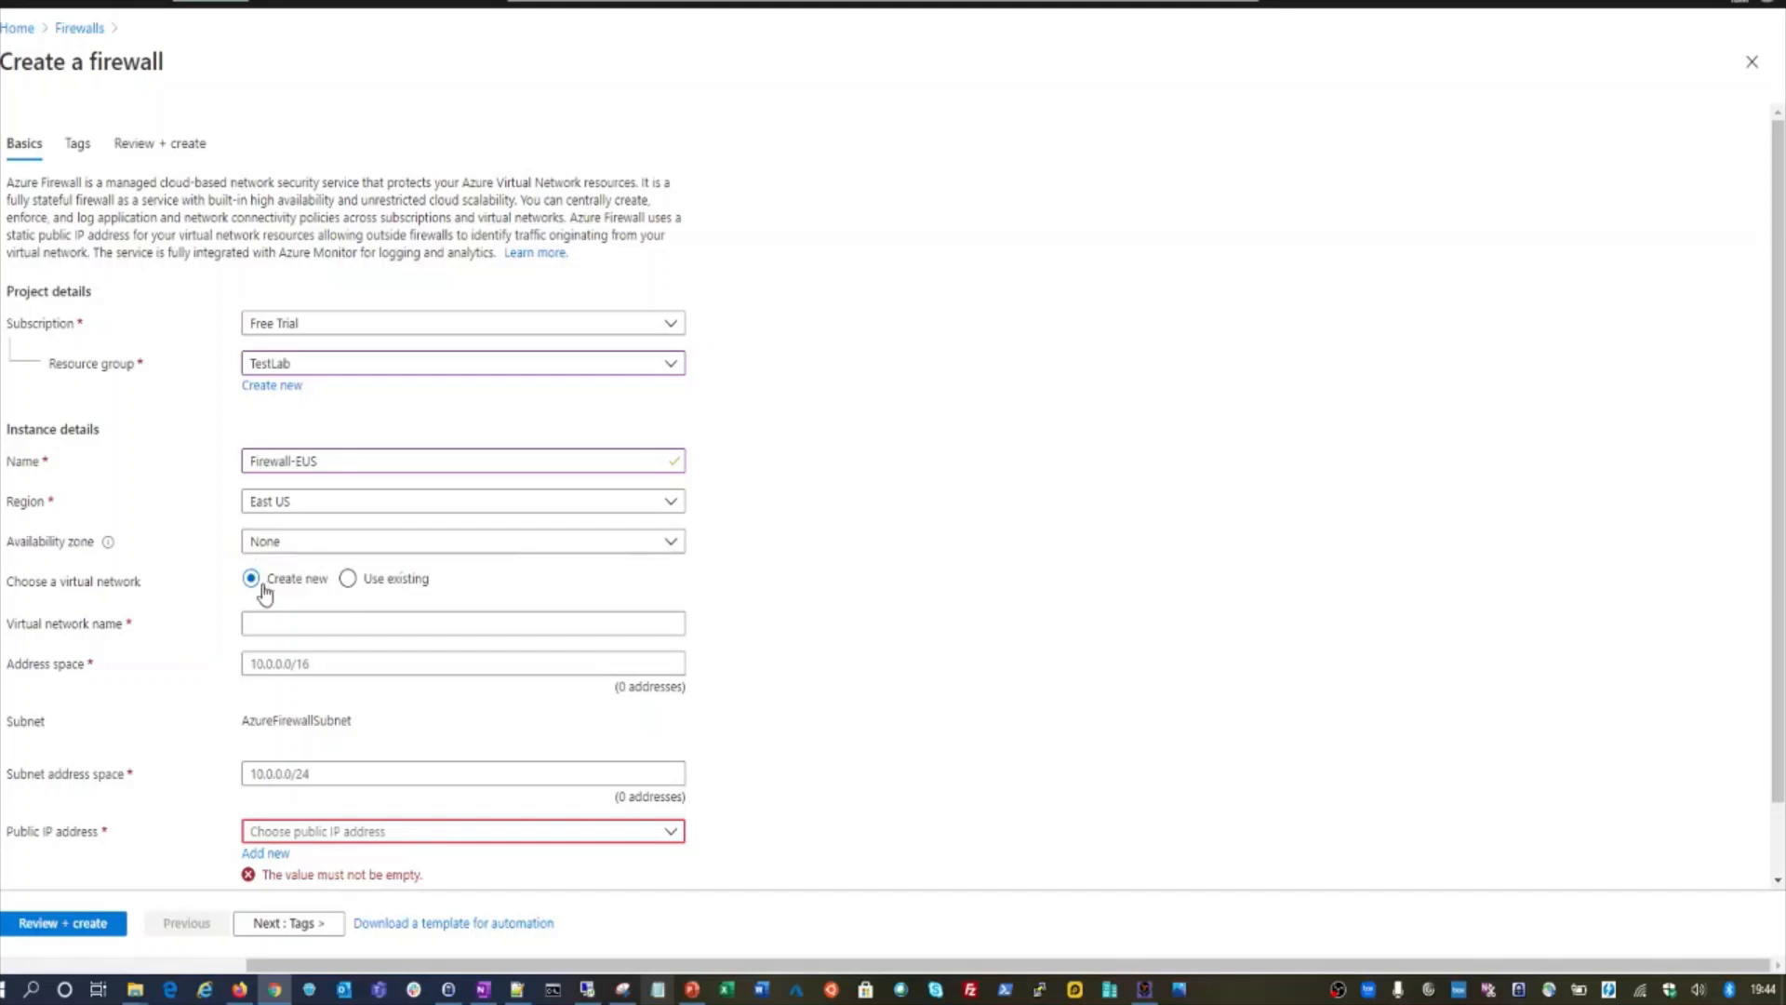
pyautogui.click(347, 579)
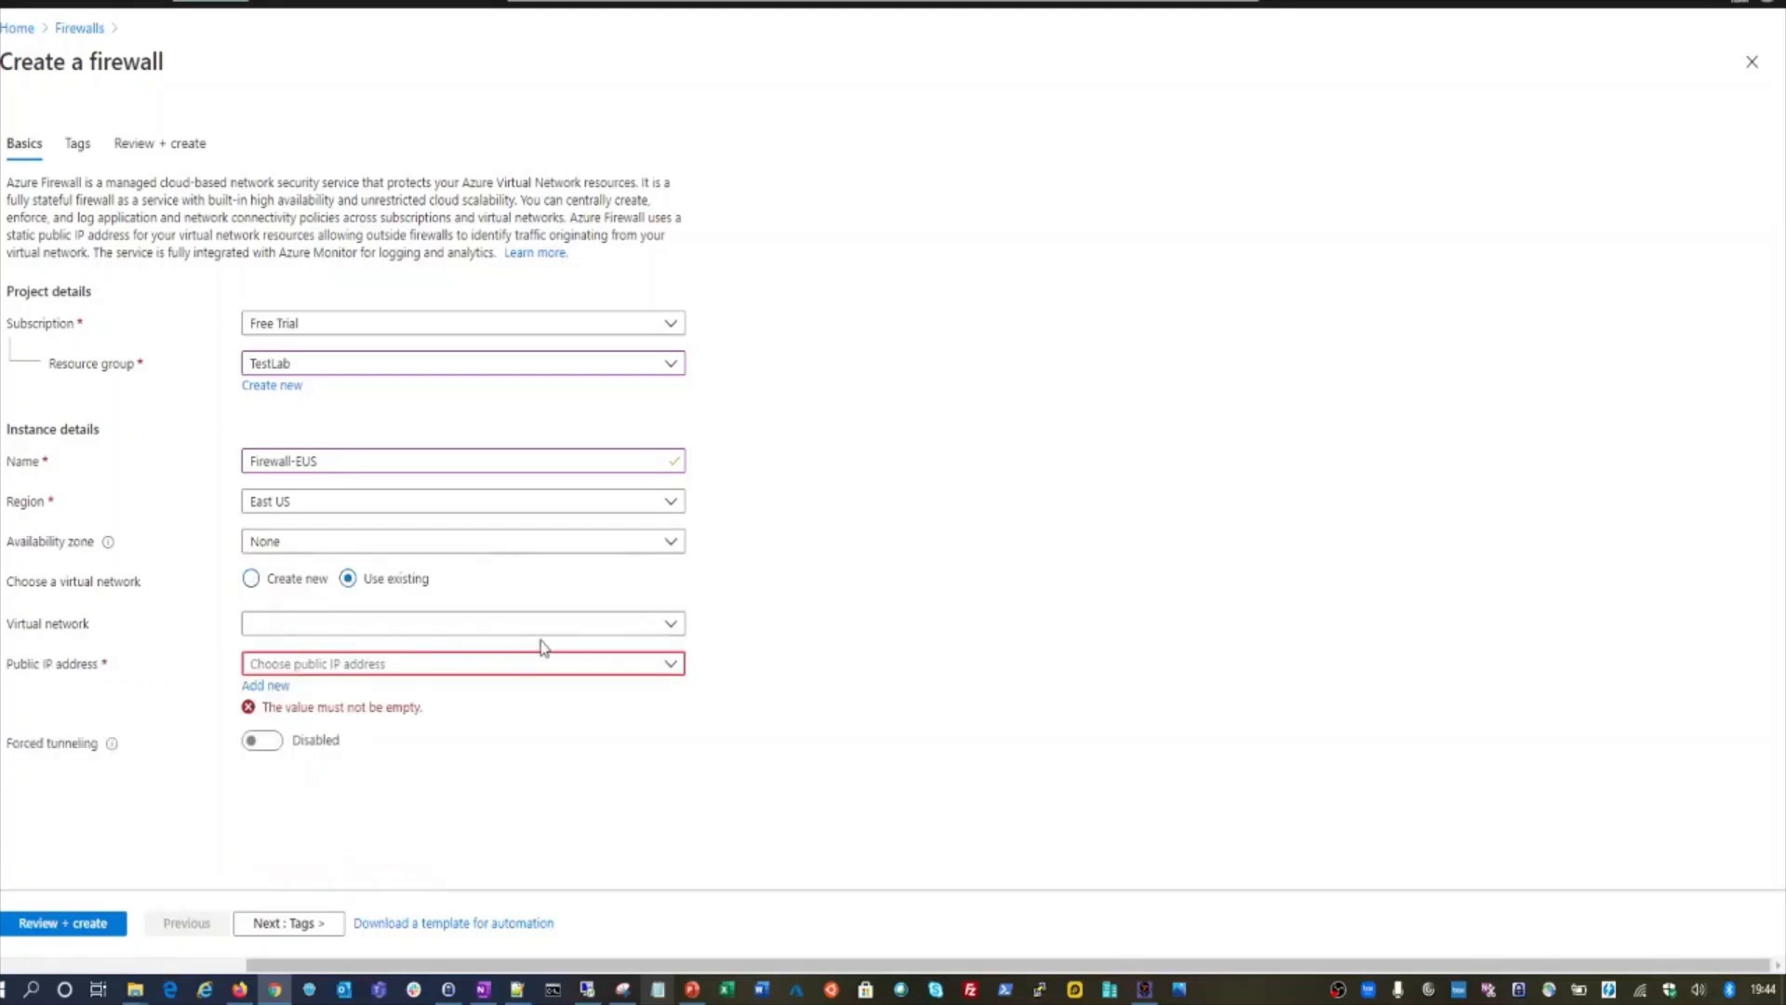
# - Select vNET-FIREWALL as the firewall's virtual network and add a new public IP address named FW-EUS-pip
pyautogui.click(669, 624)
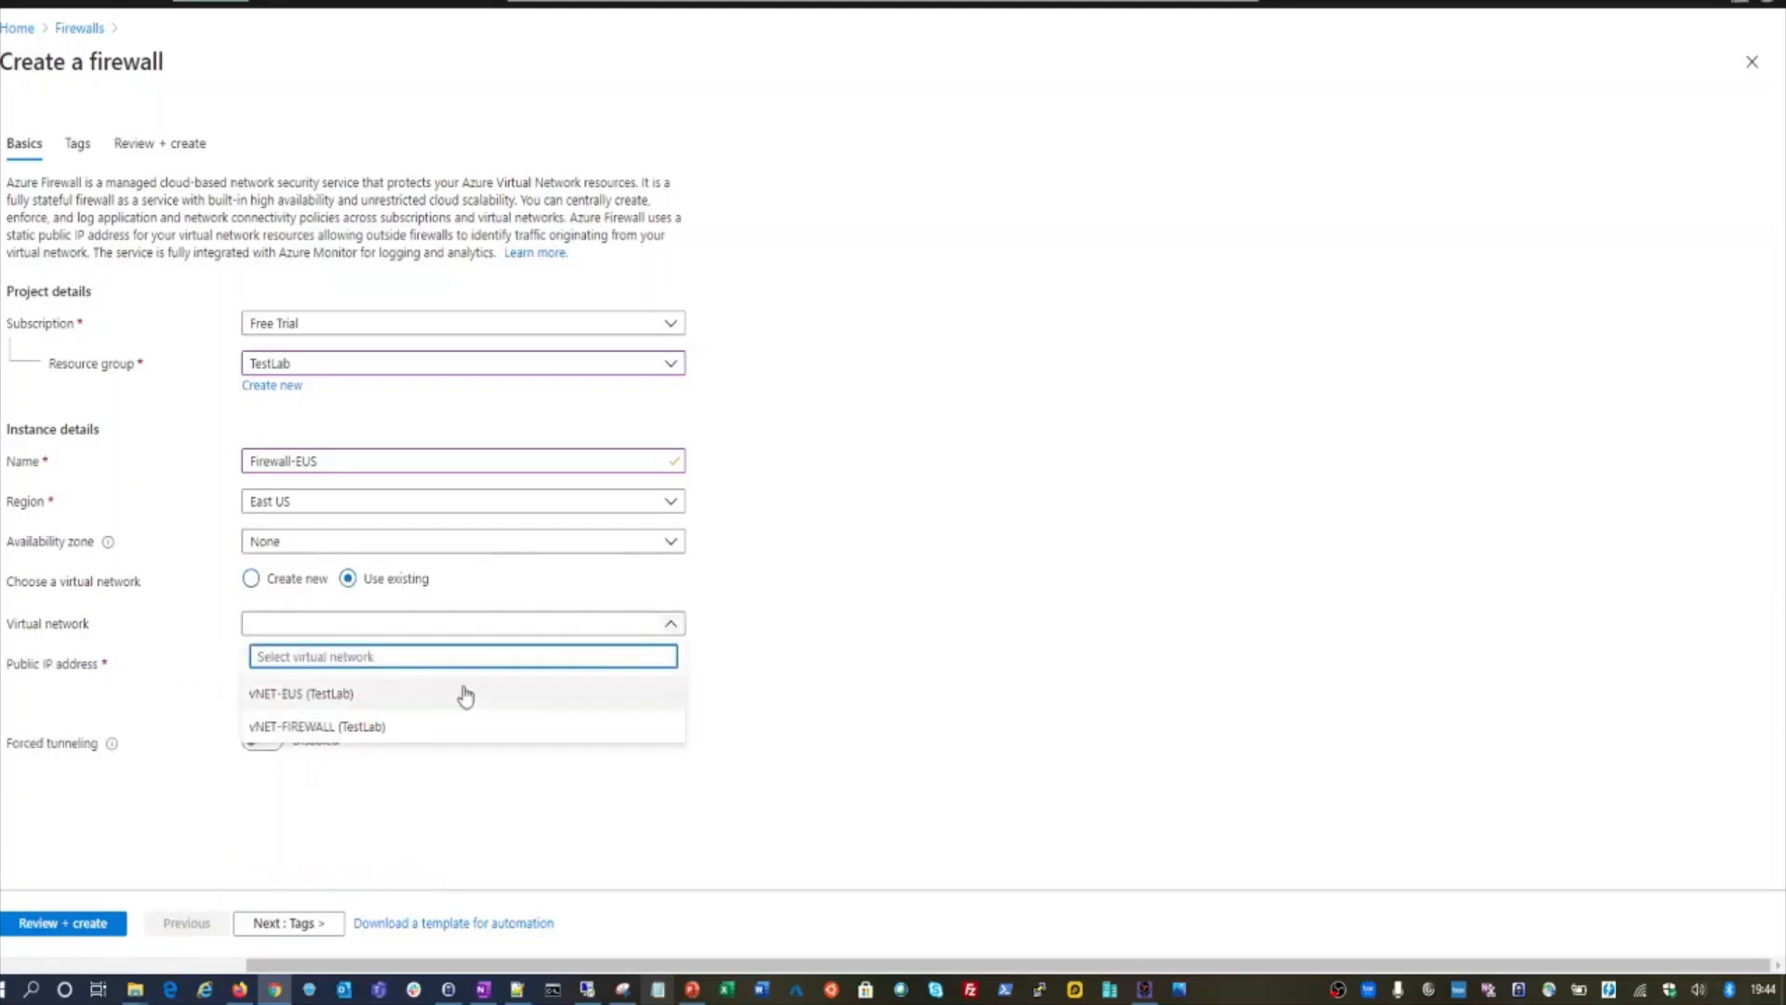
pyautogui.click(364, 731)
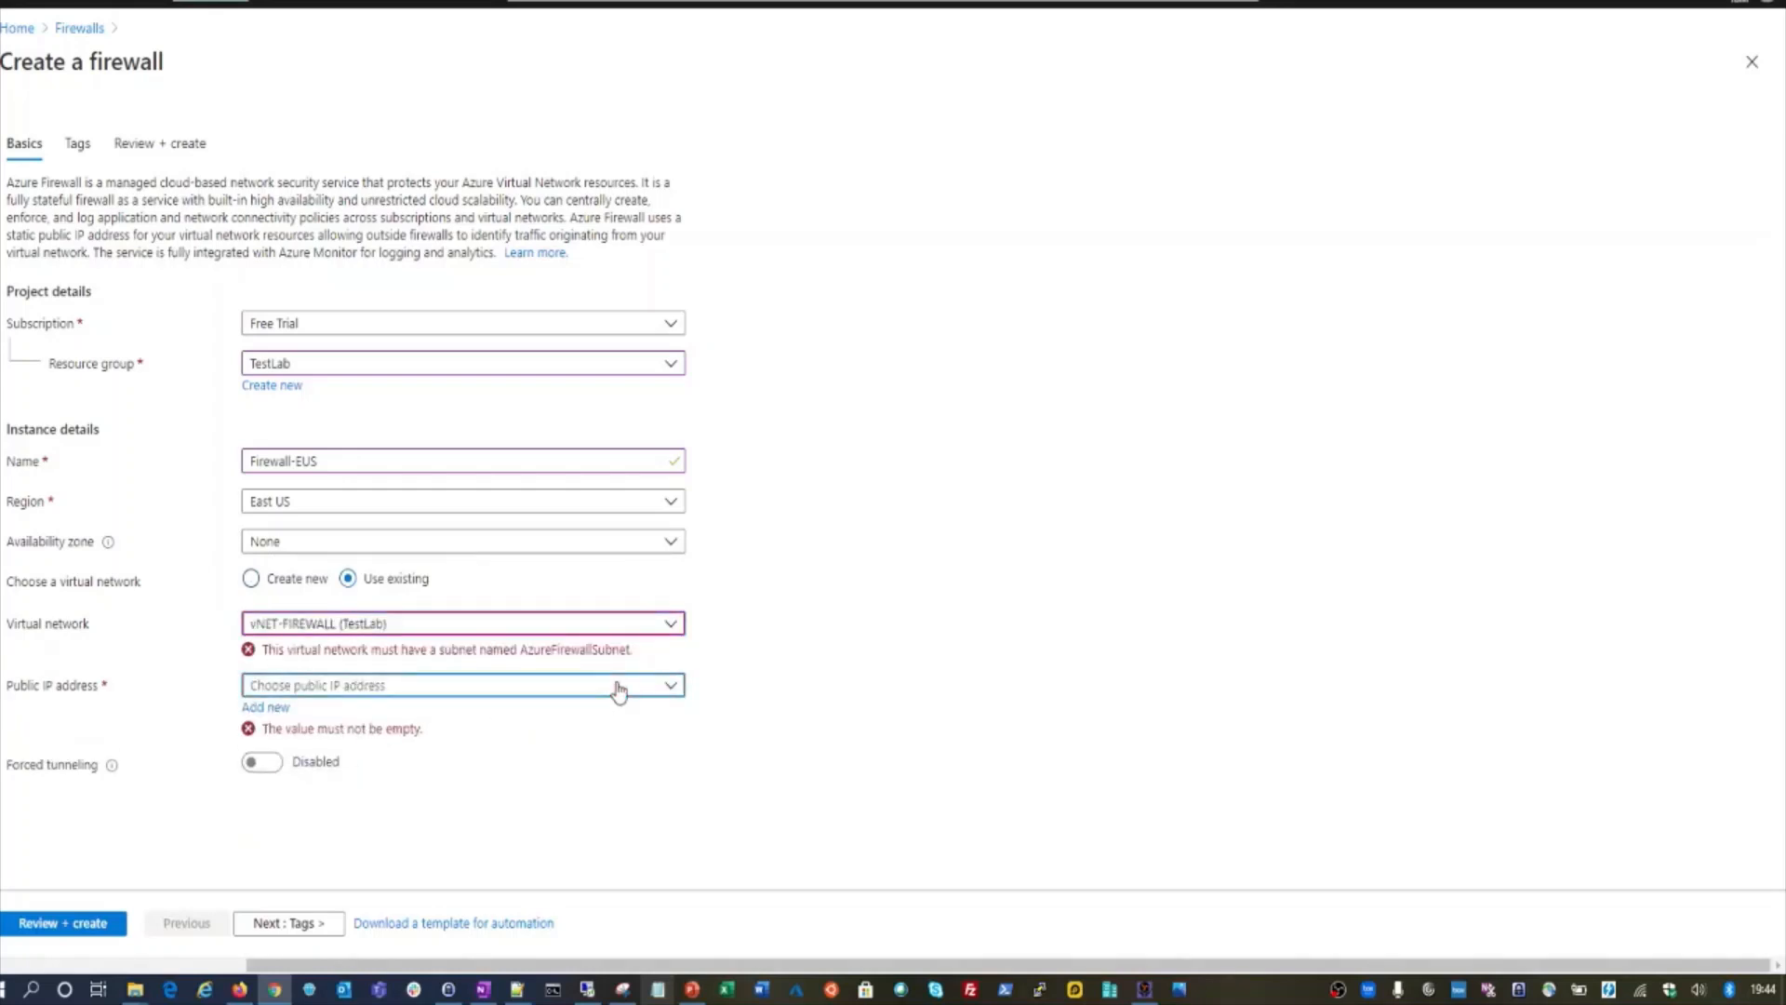
pyautogui.click(619, 689)
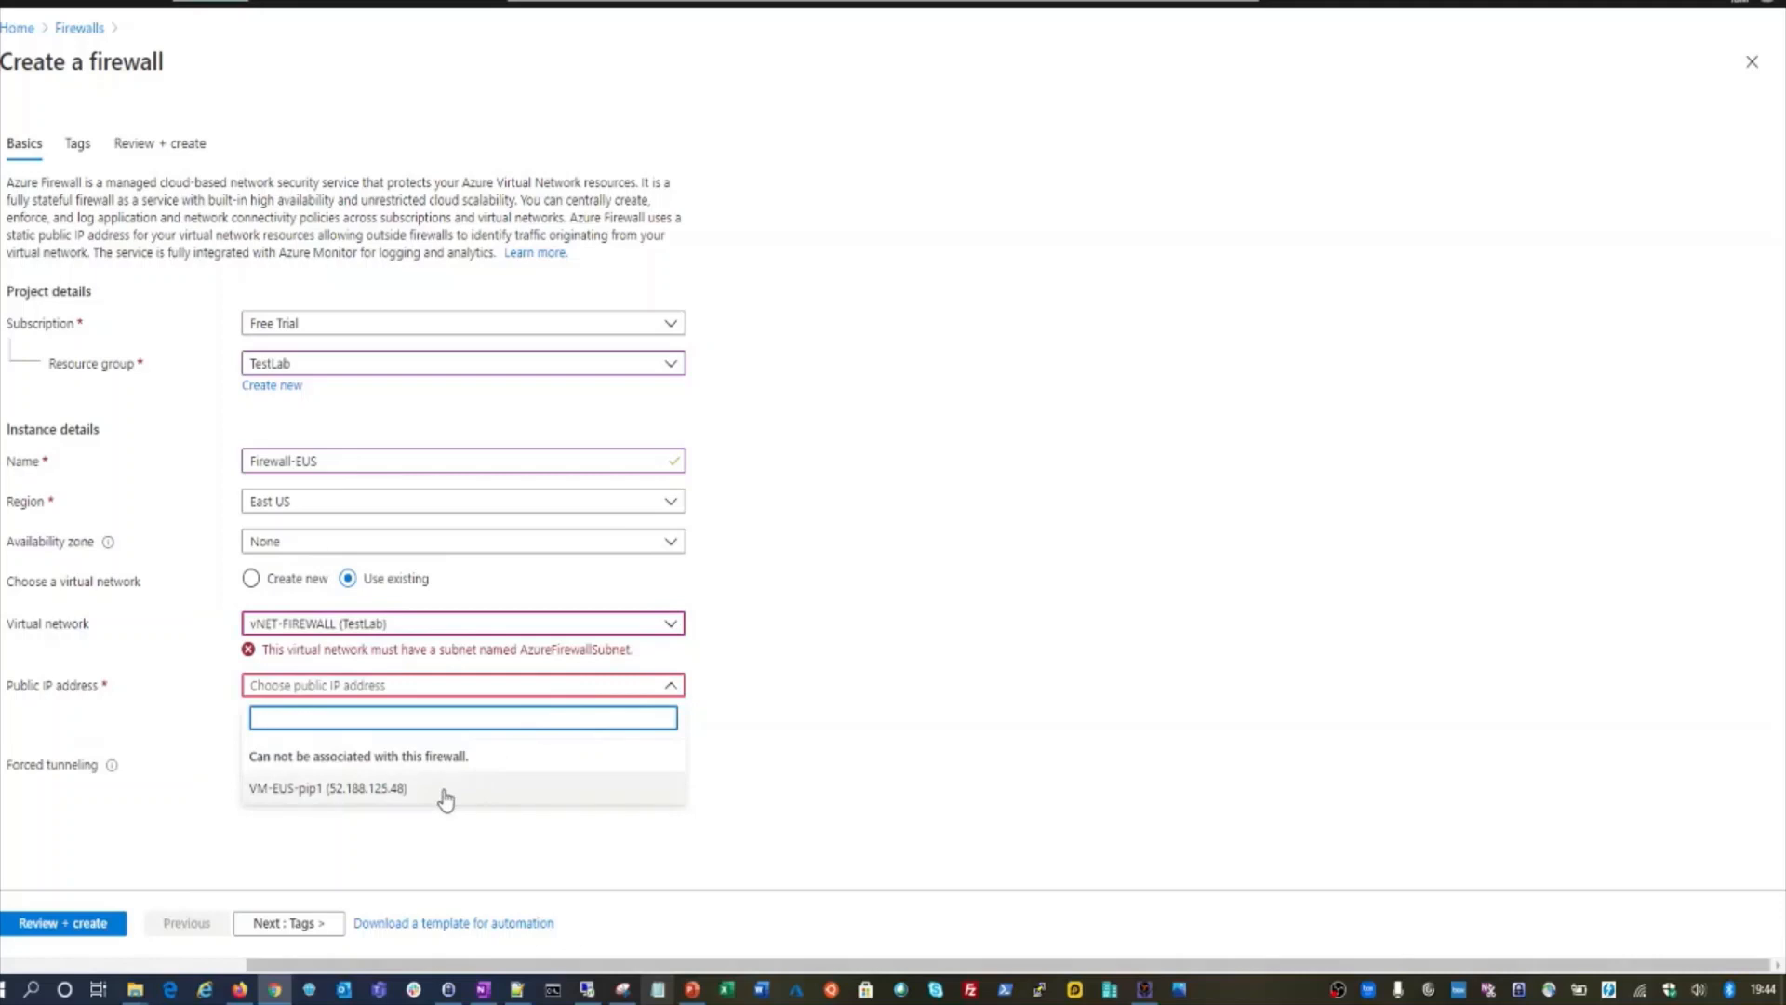
pyautogui.click(766, 606)
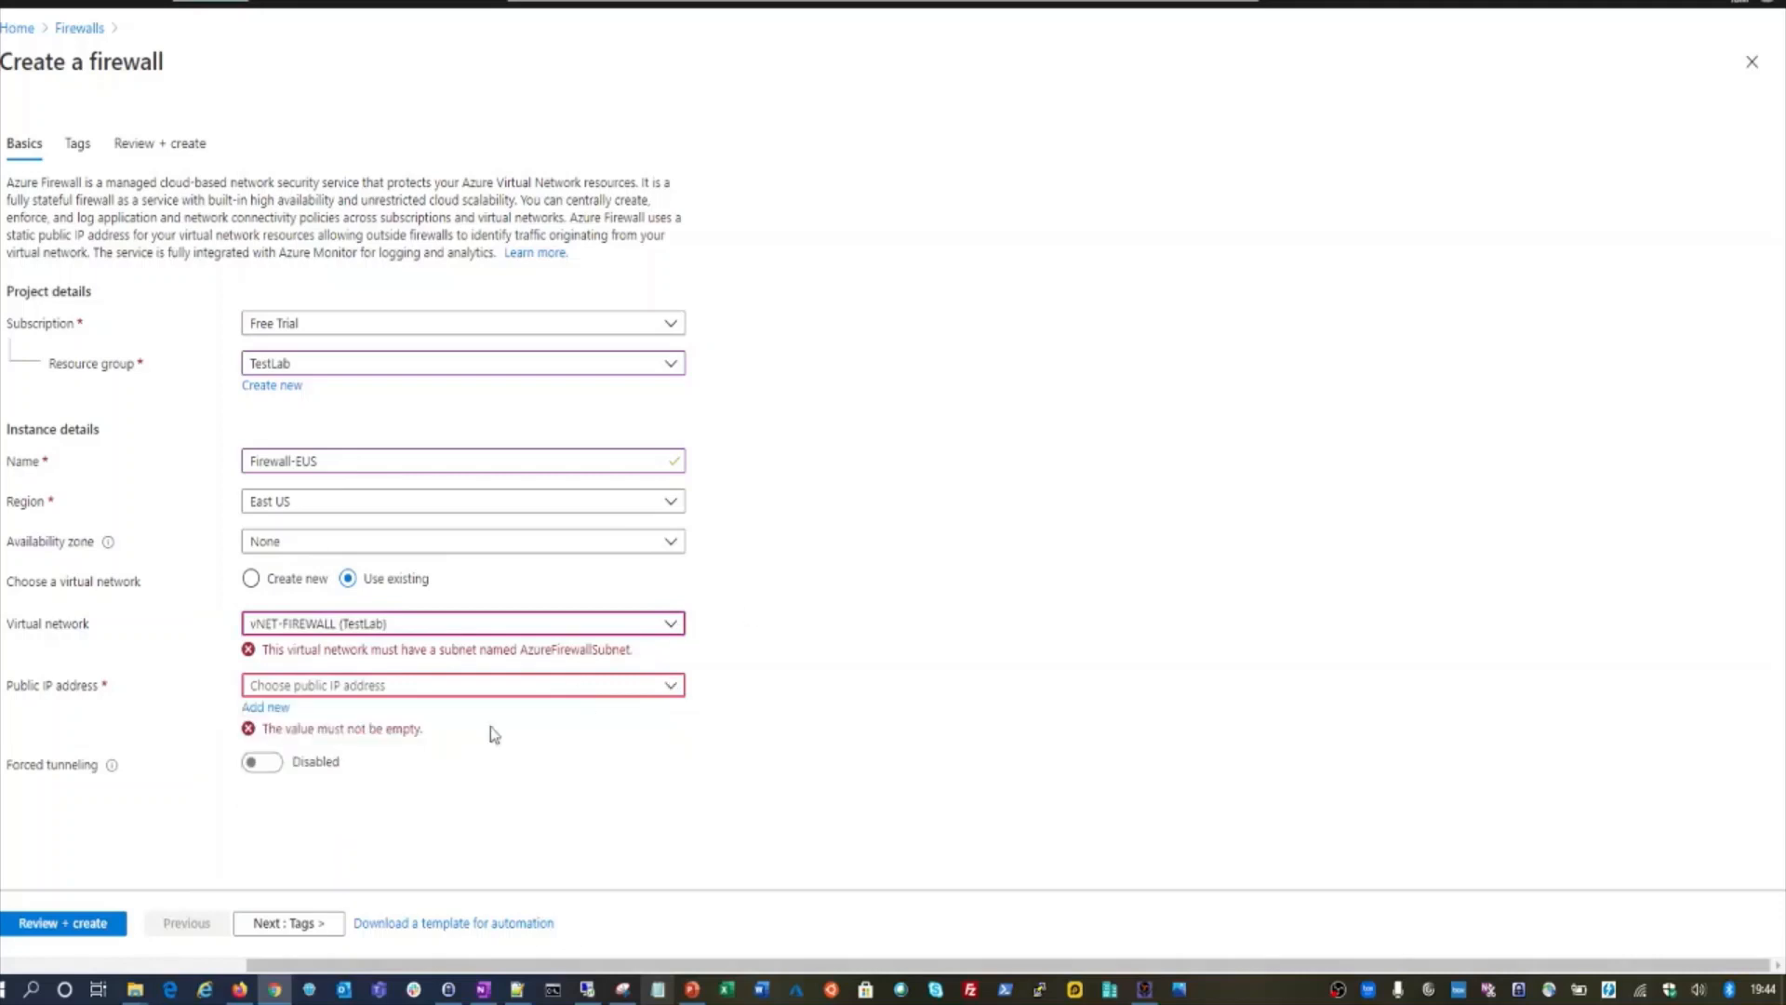
pyautogui.click(266, 708)
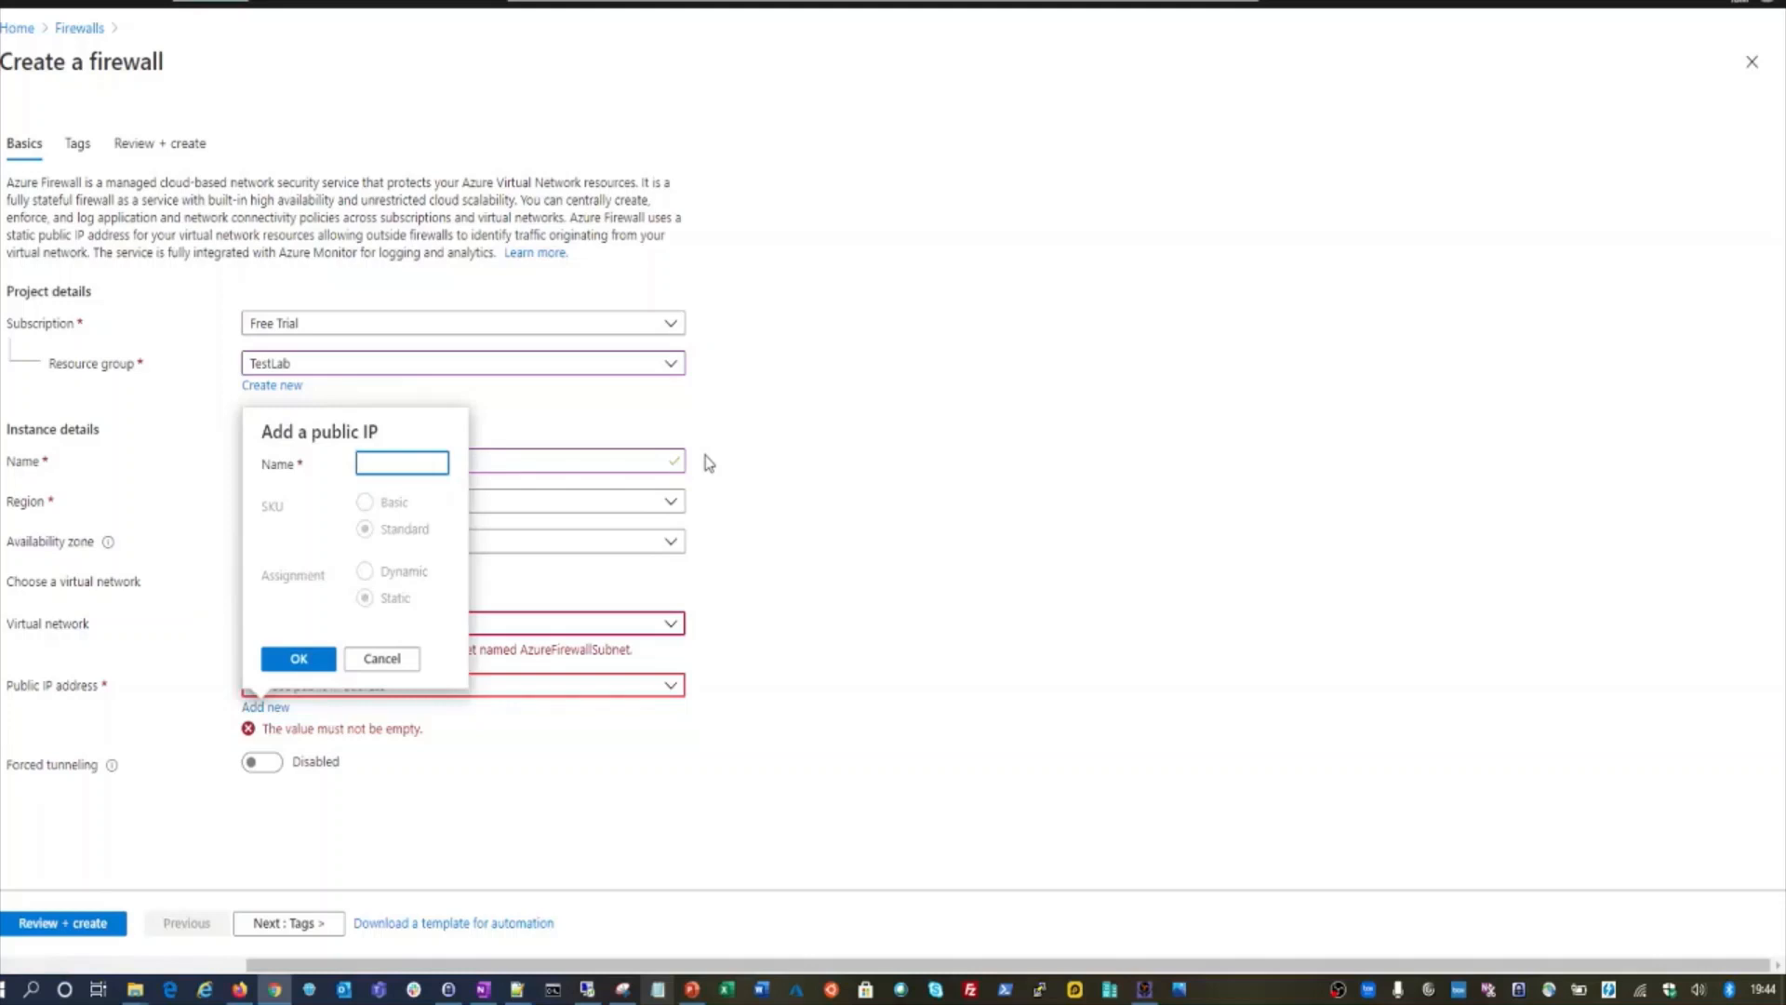
pyautogui.write('FW')
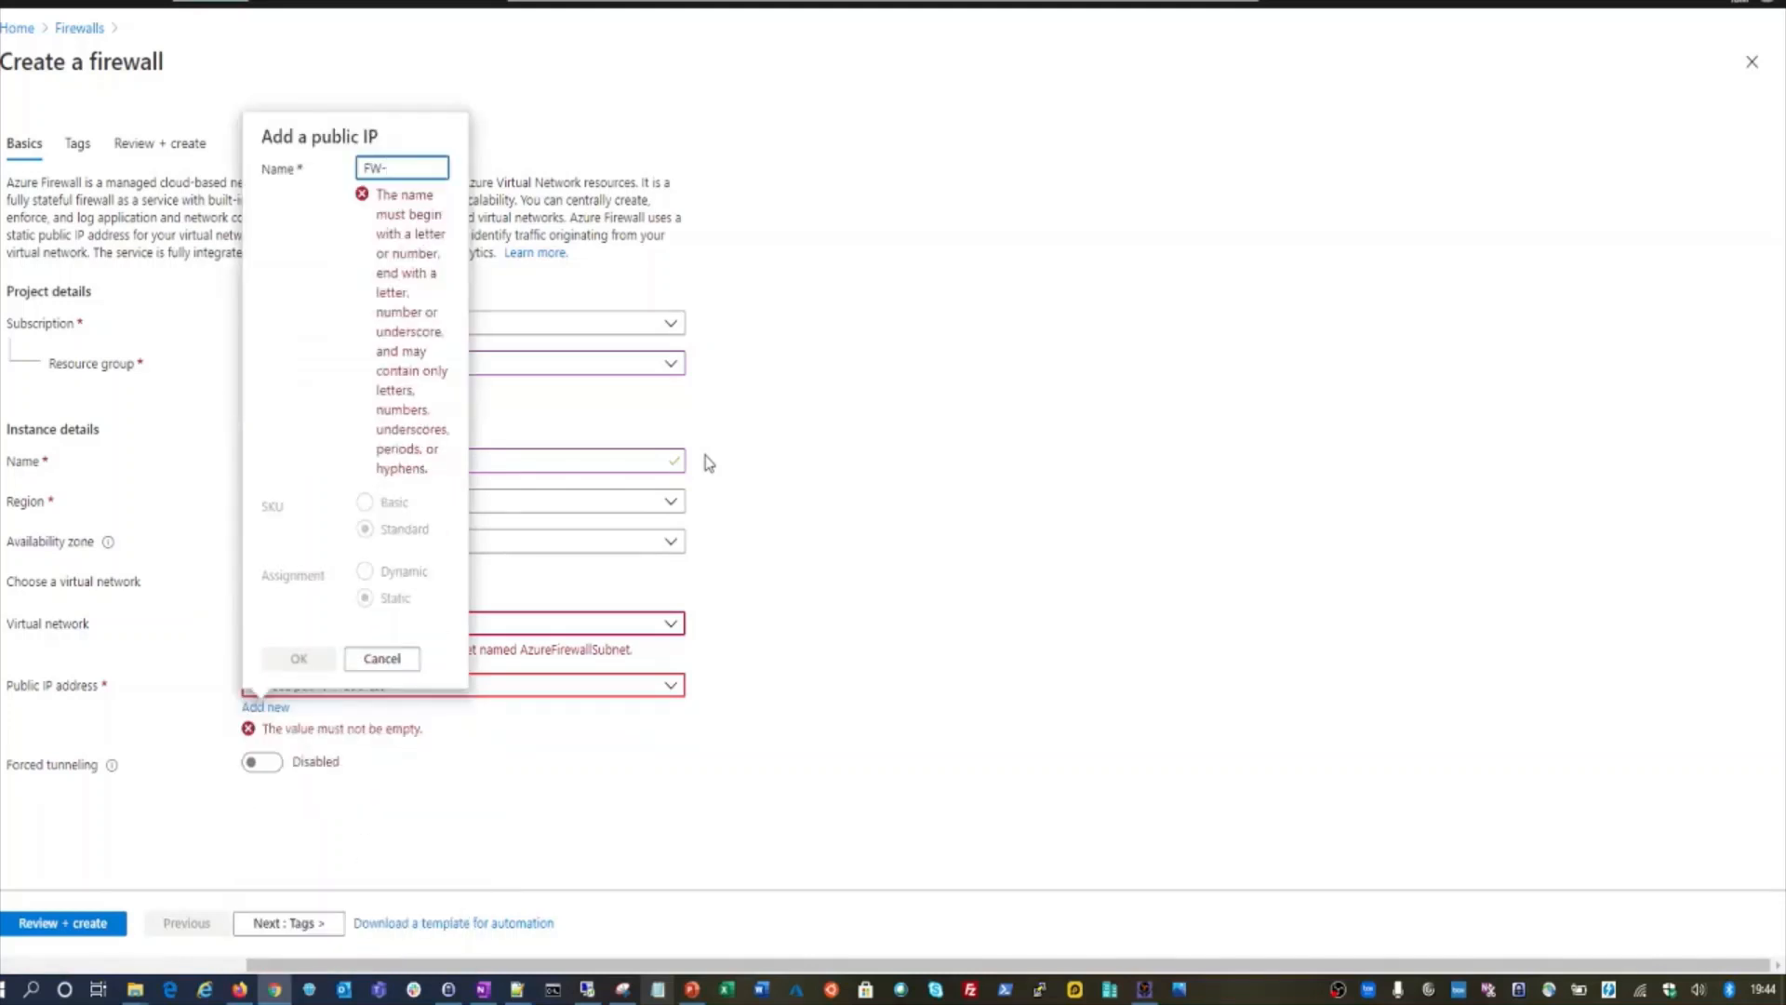
pyautogui.write('-EUS-pip')
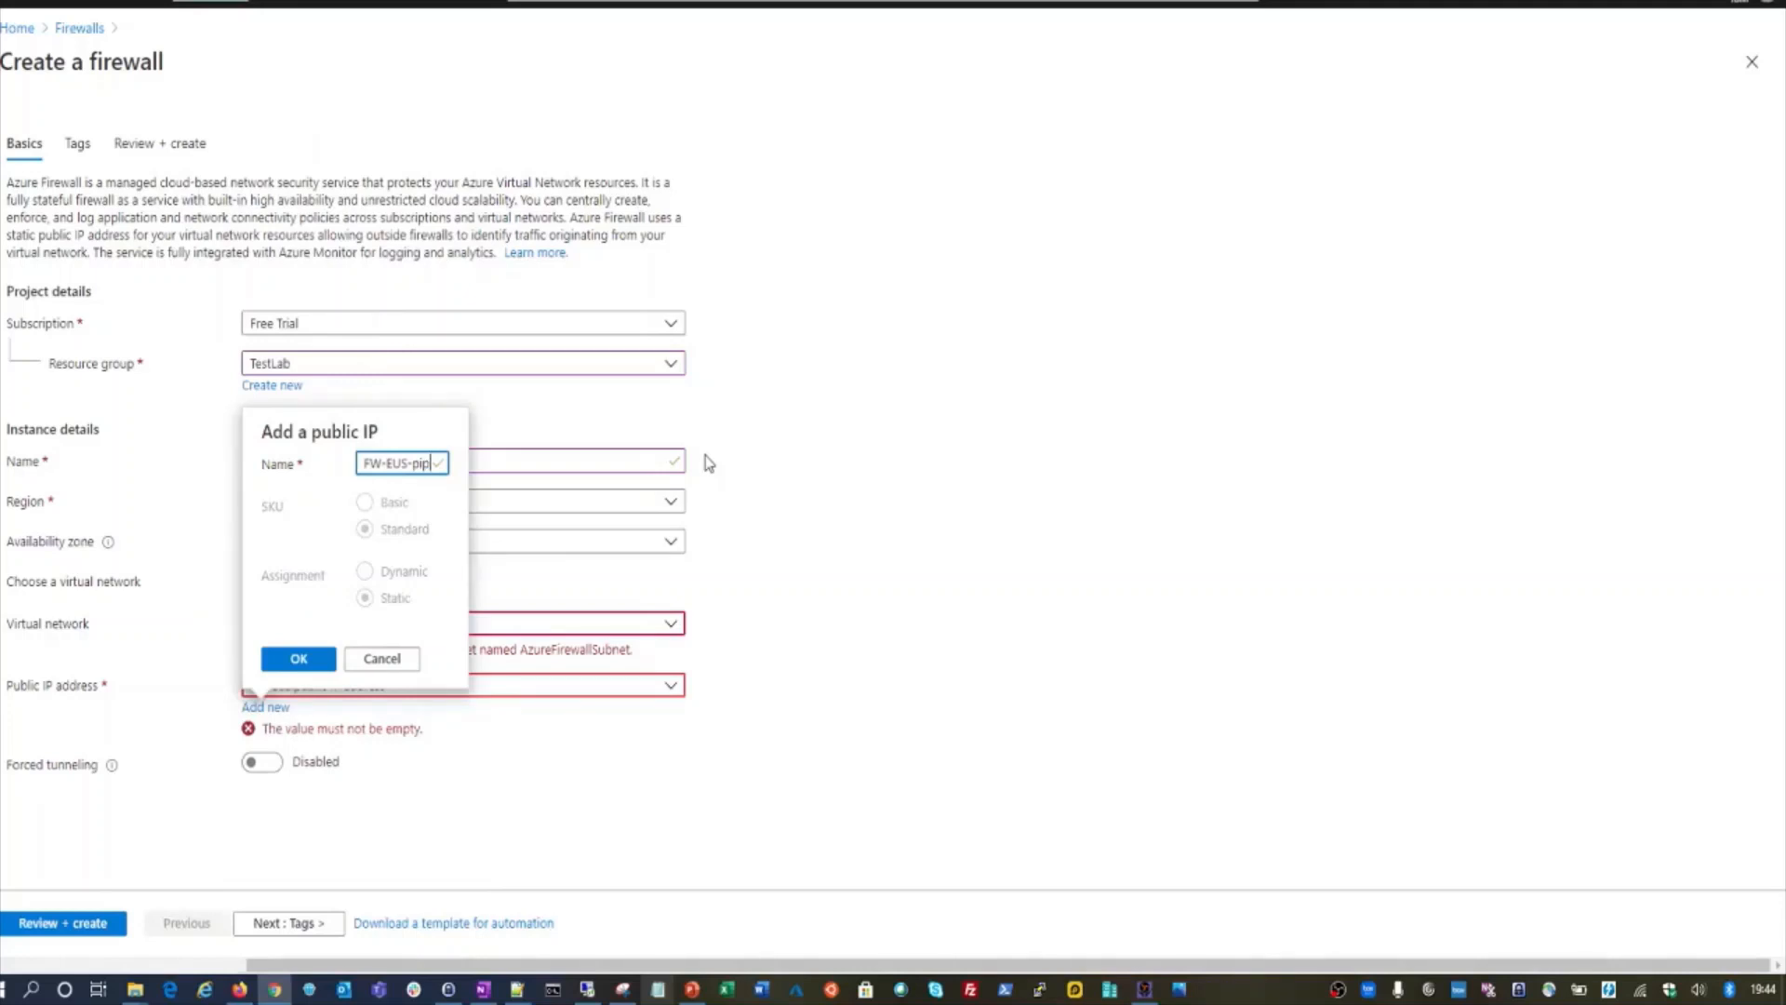
pyautogui.click(299, 660)
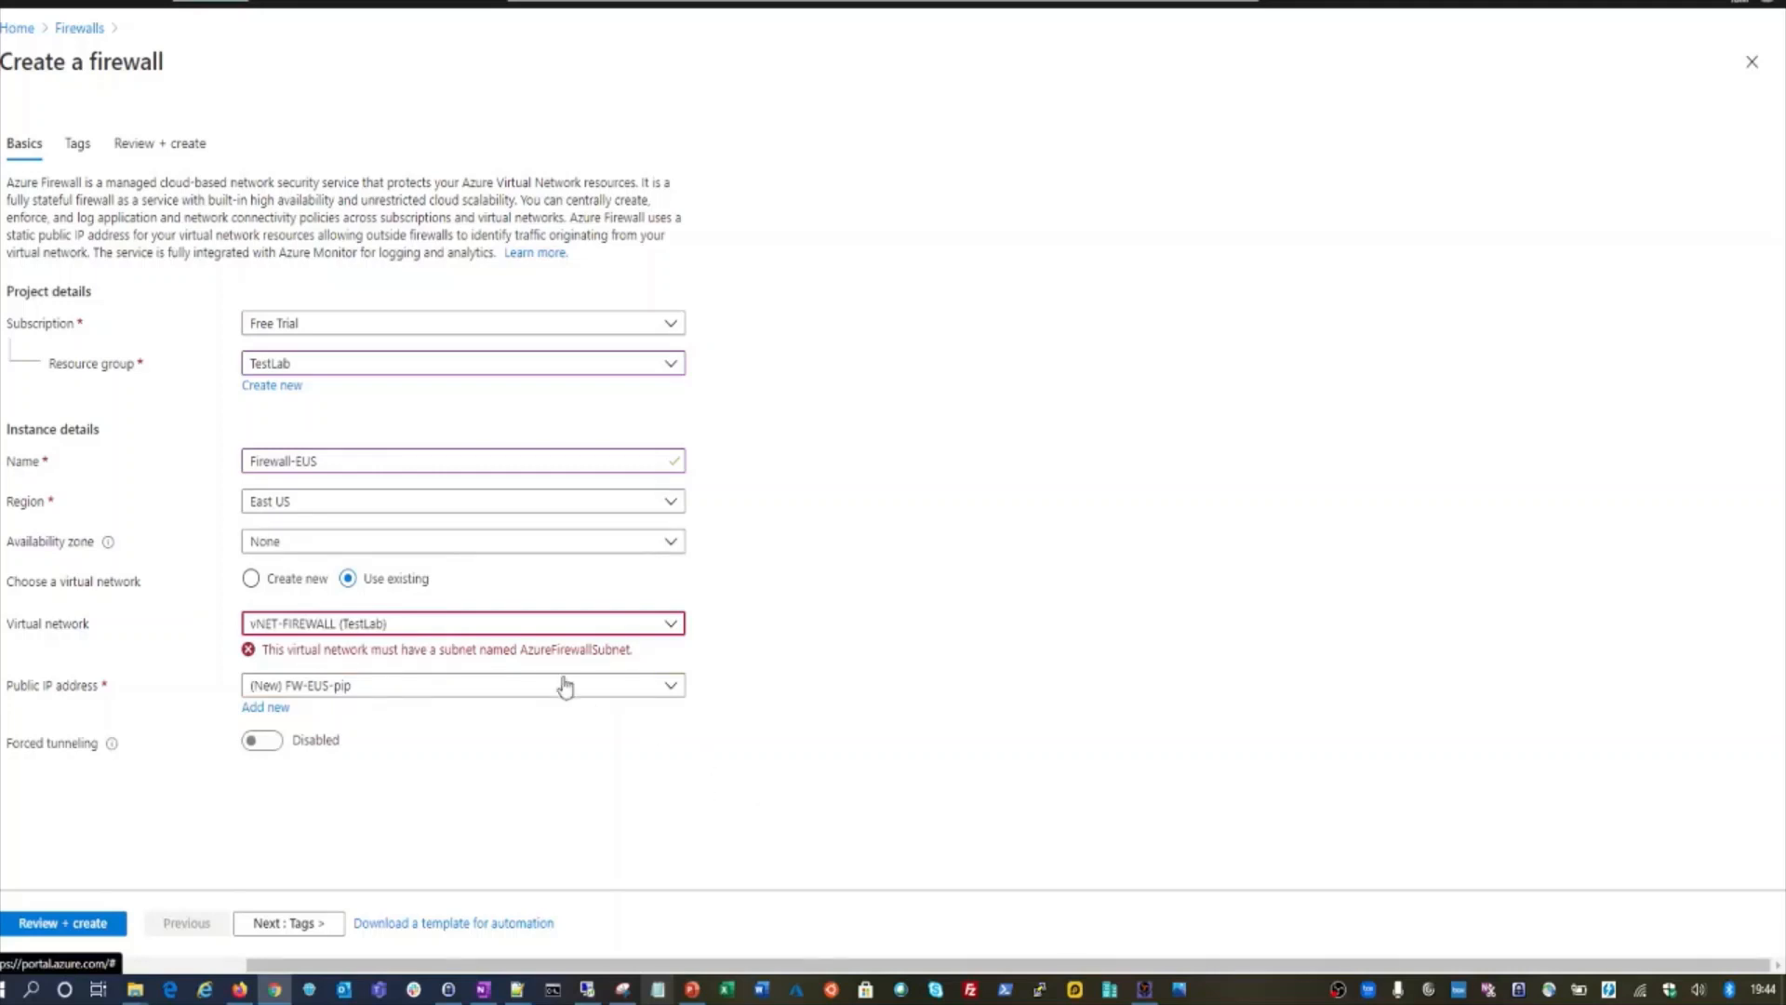
# - Try vNET-EUS as the firewall's virtual network and switch back to vNET-FIREWALL
pyautogui.click(666, 632)
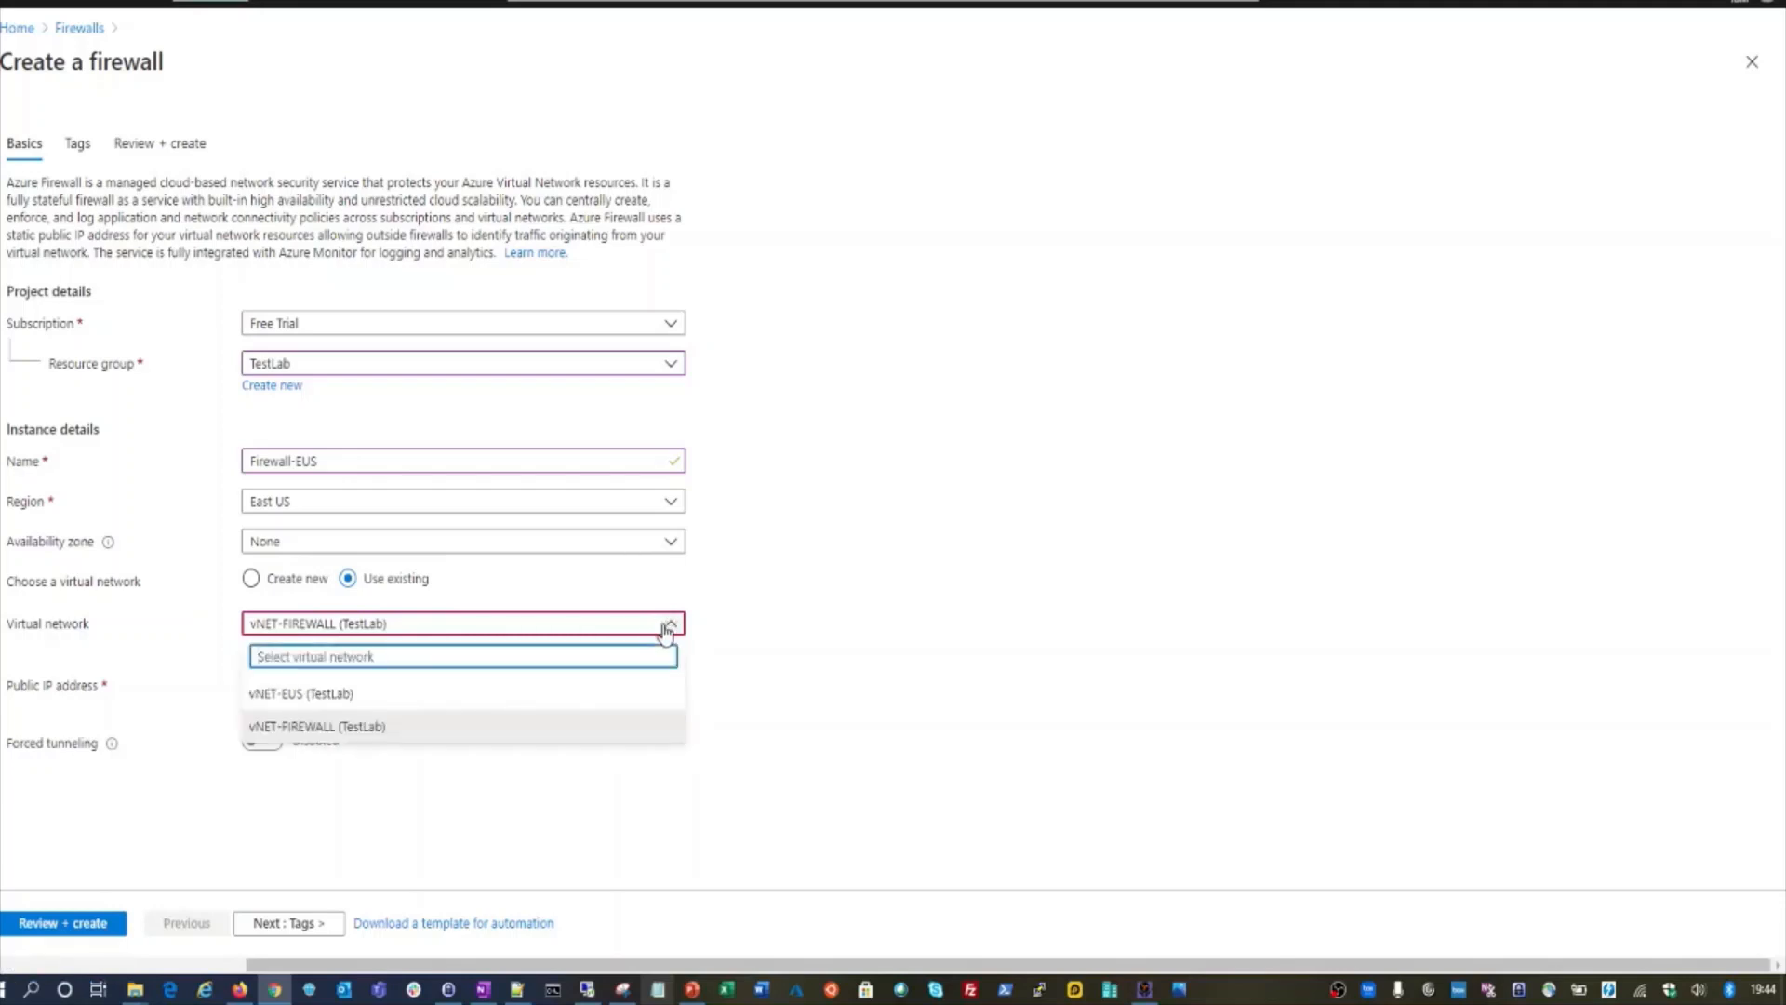
pyautogui.click(500, 696)
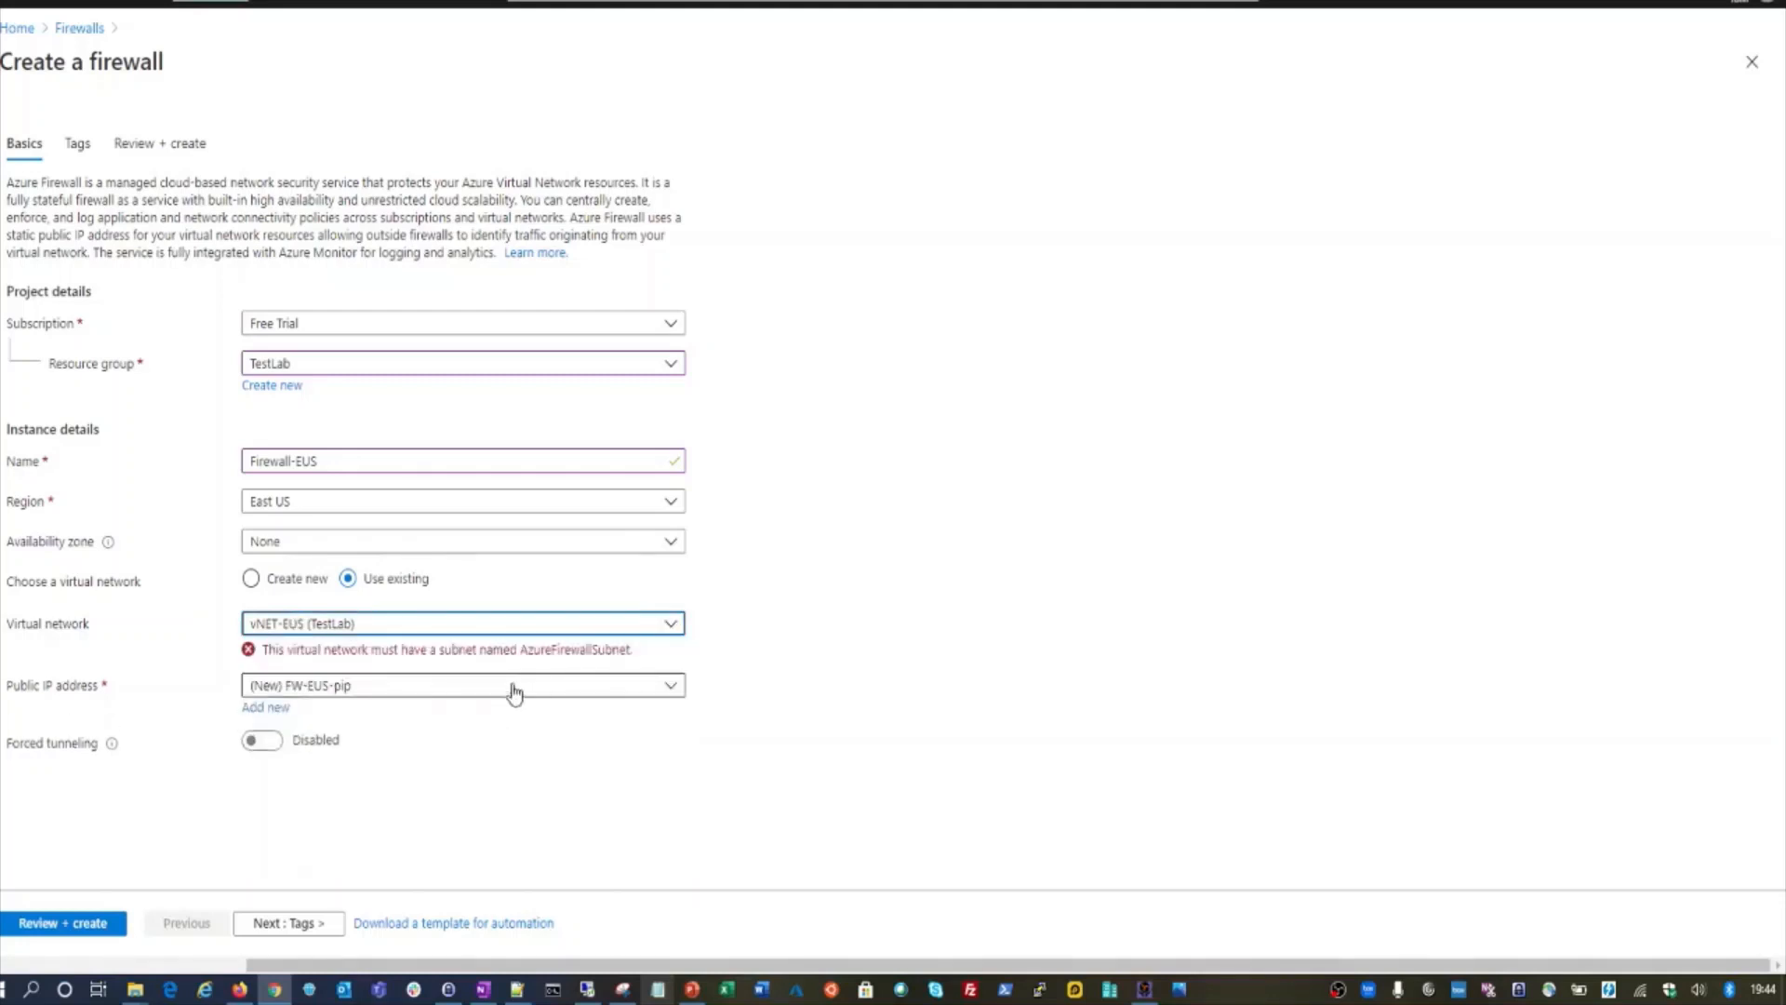
pyautogui.click(656, 630)
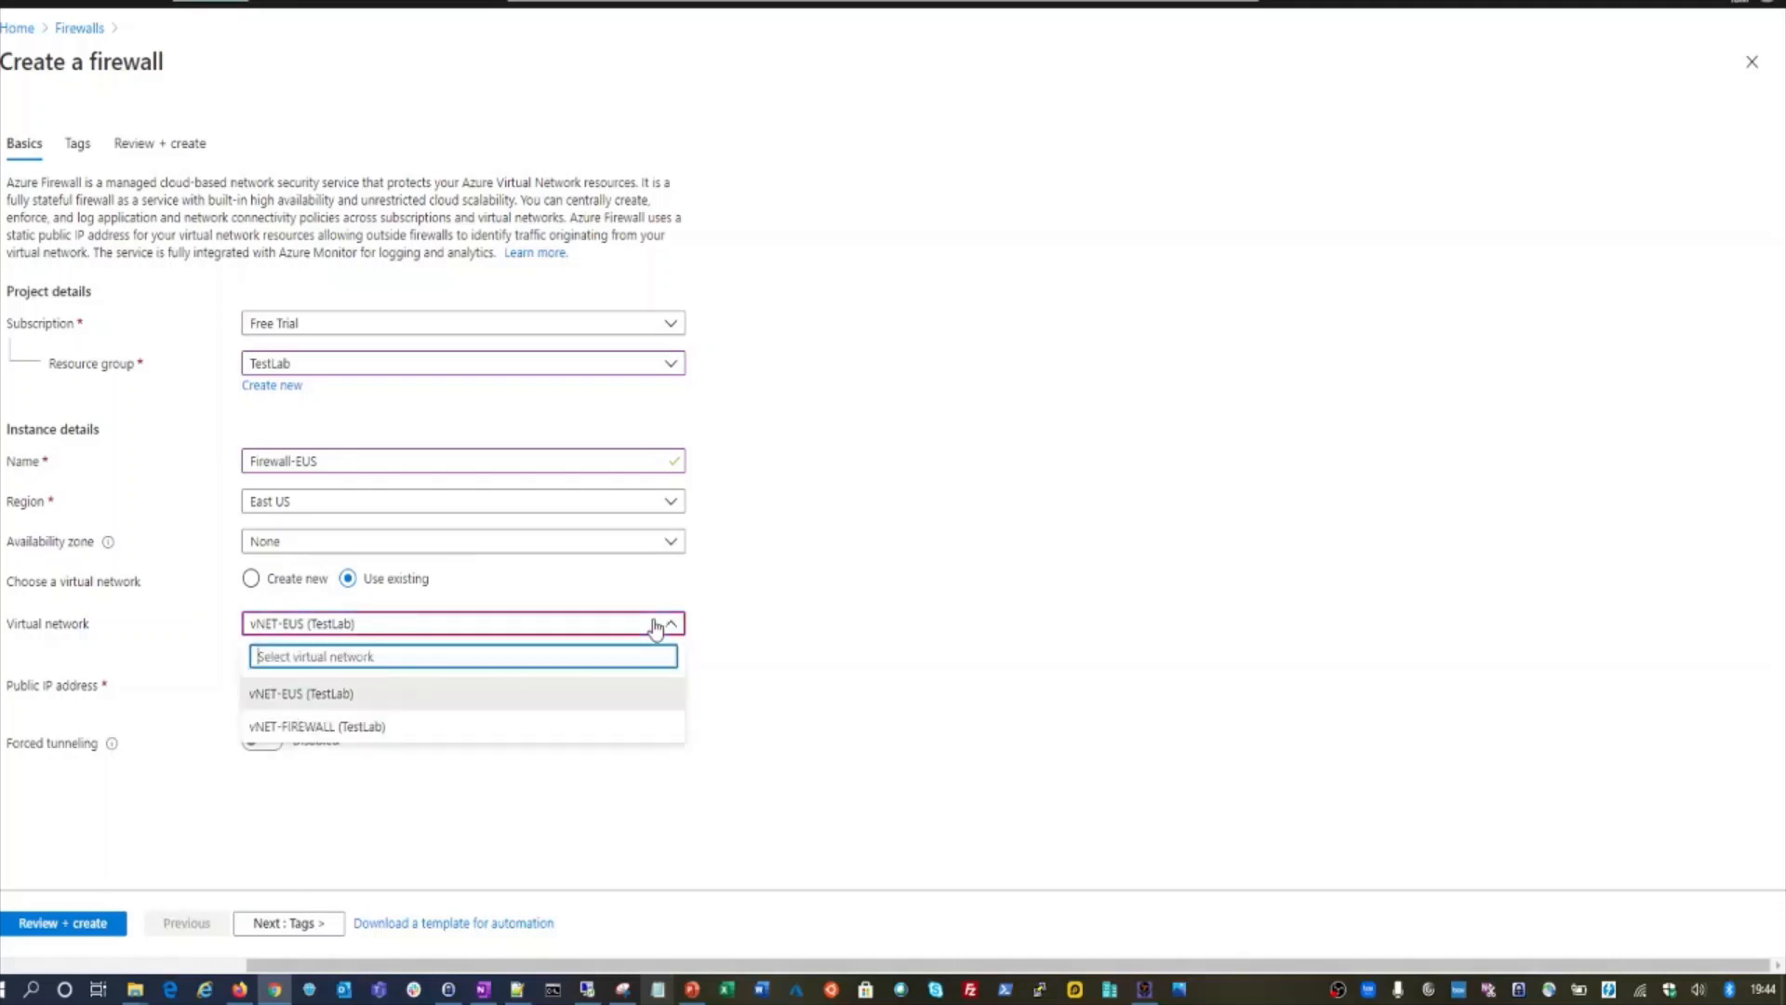
pyautogui.click(467, 730)
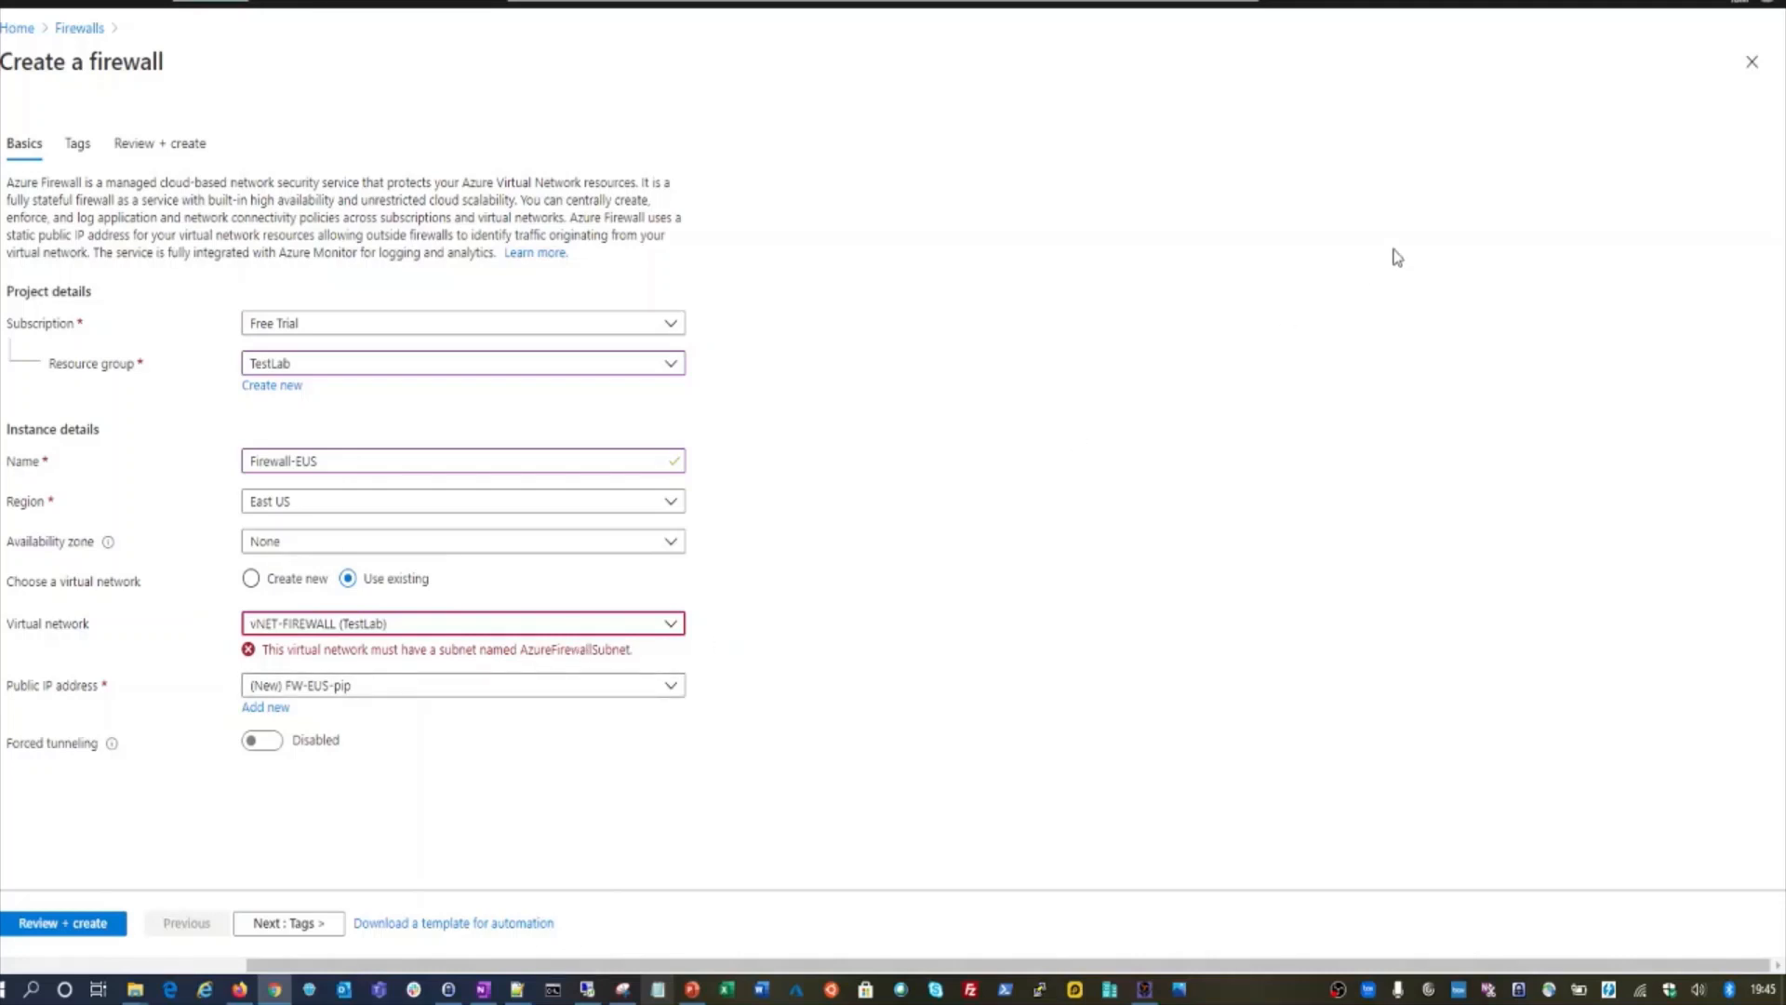
# - Discard the unfinished firewall form and open the subnets of the vNET-FIREWALL virtual network
pyautogui.click(1752, 61)
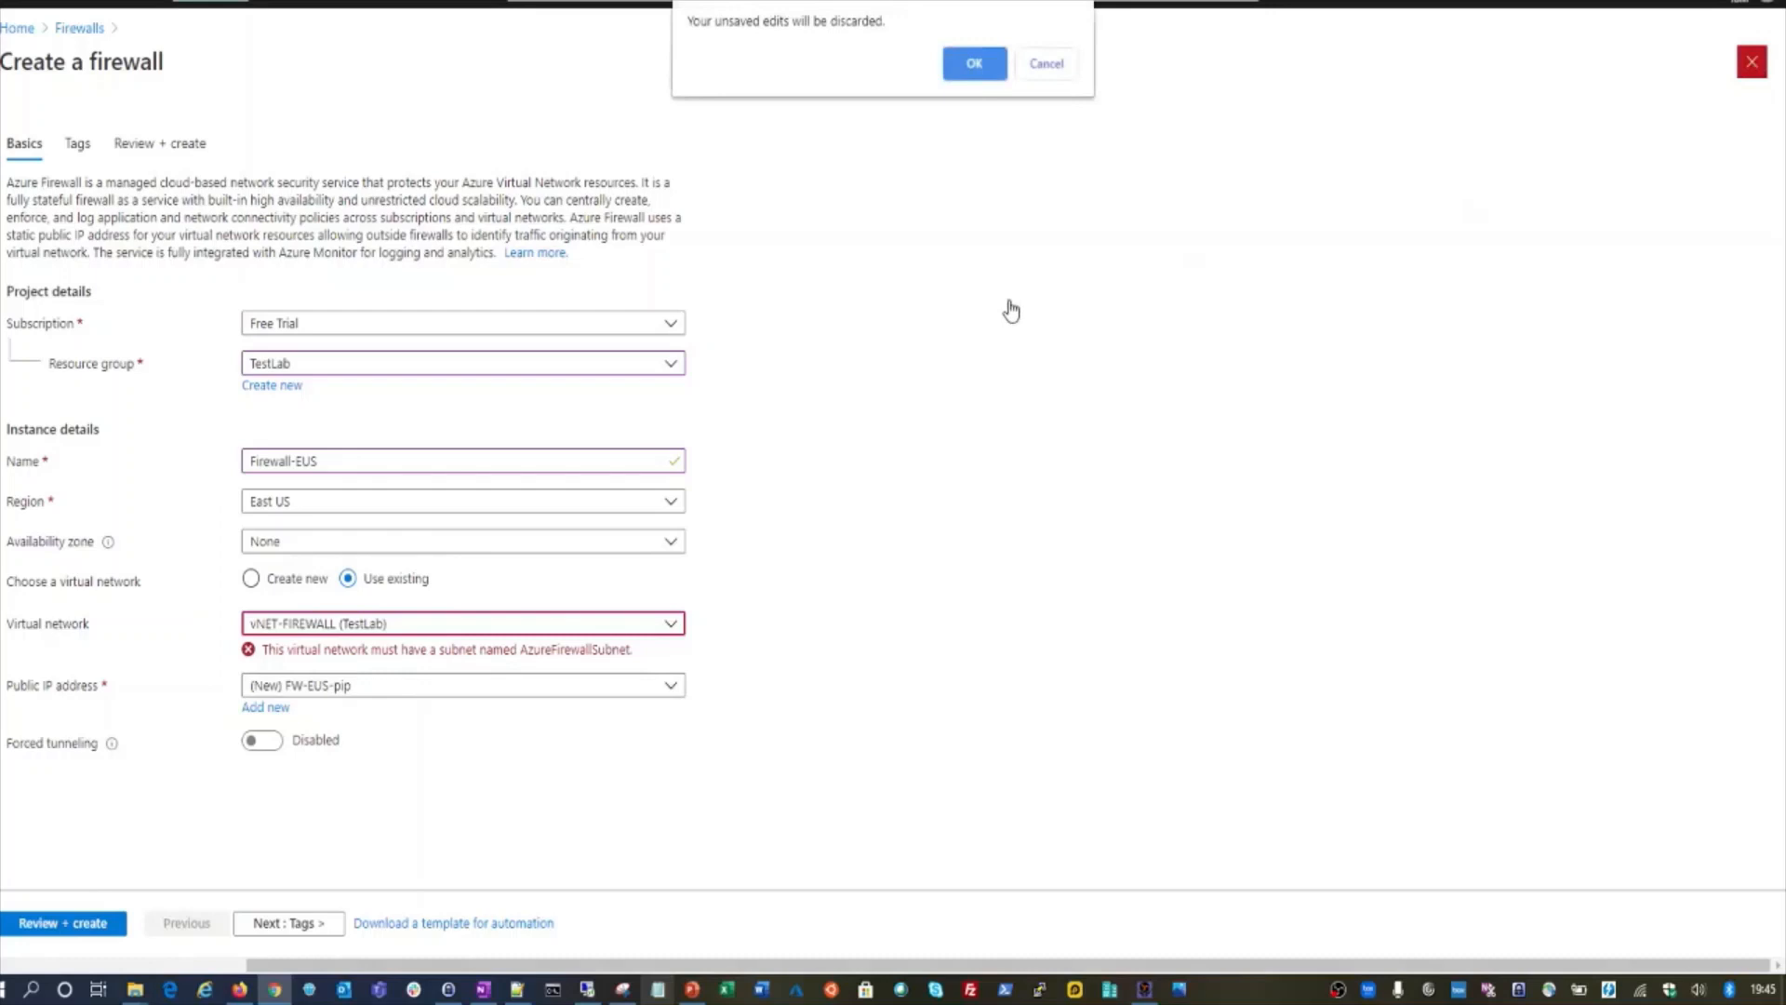
pyautogui.click(976, 73)
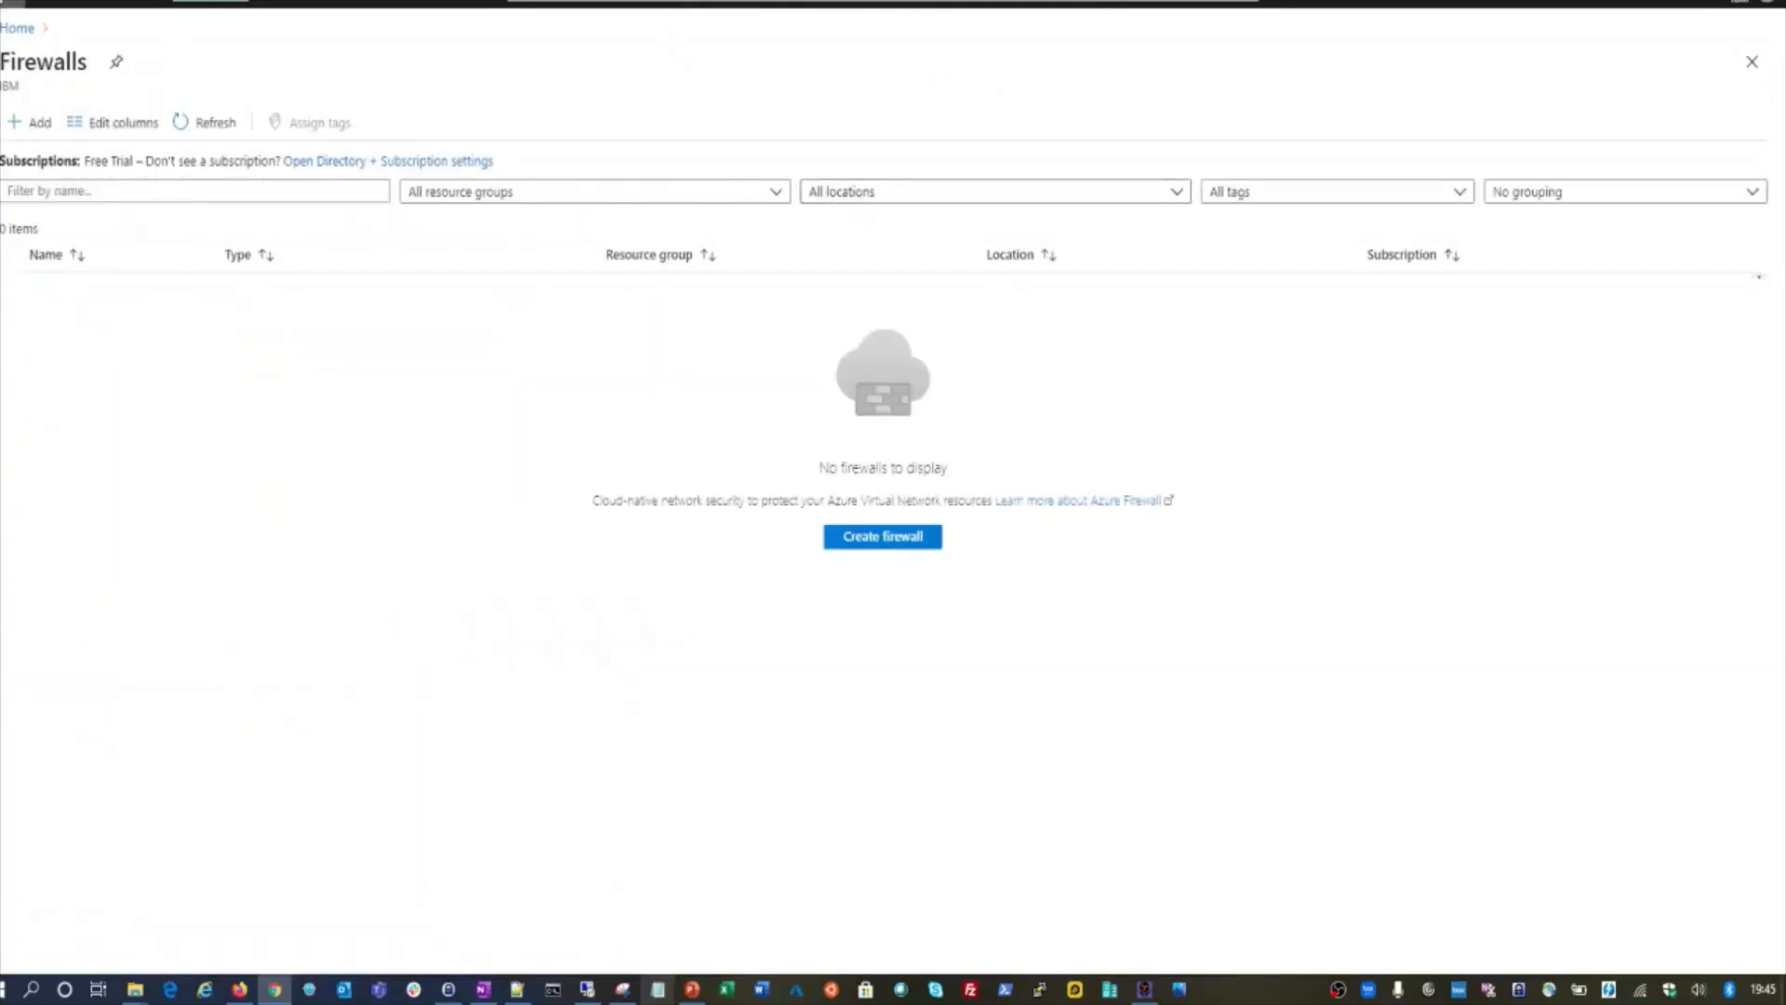
pyautogui.click(72, 453)
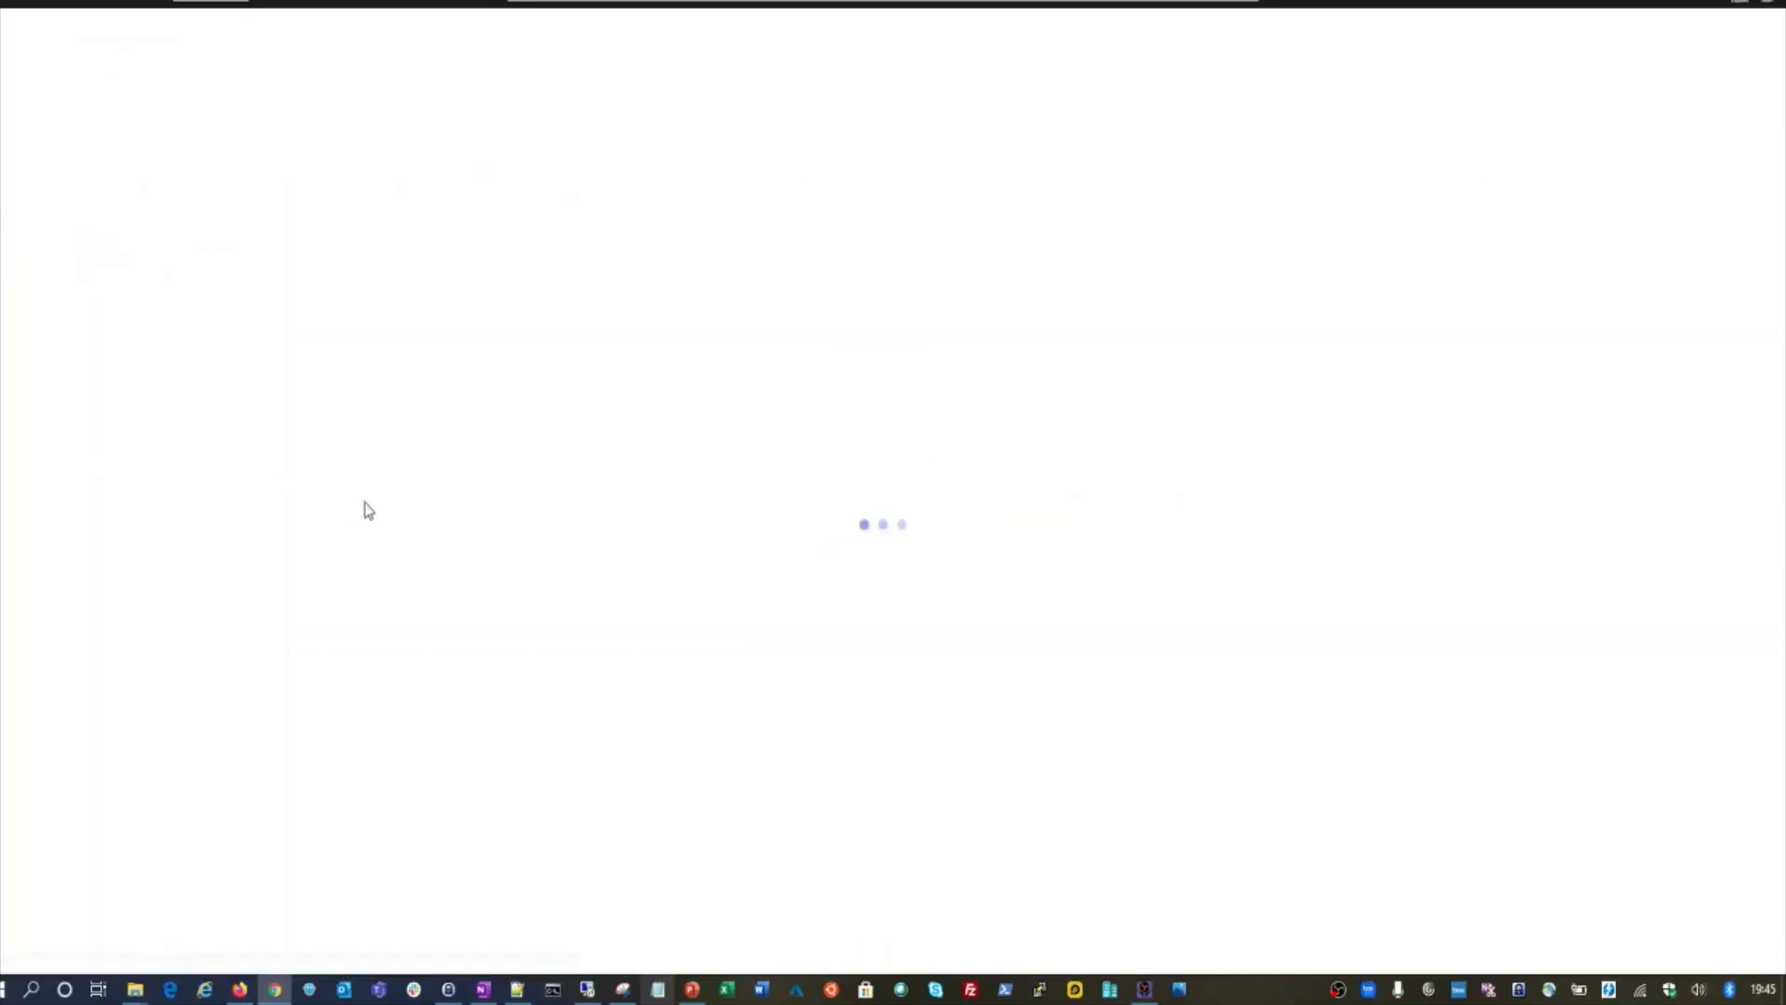
pyautogui.click(92, 318)
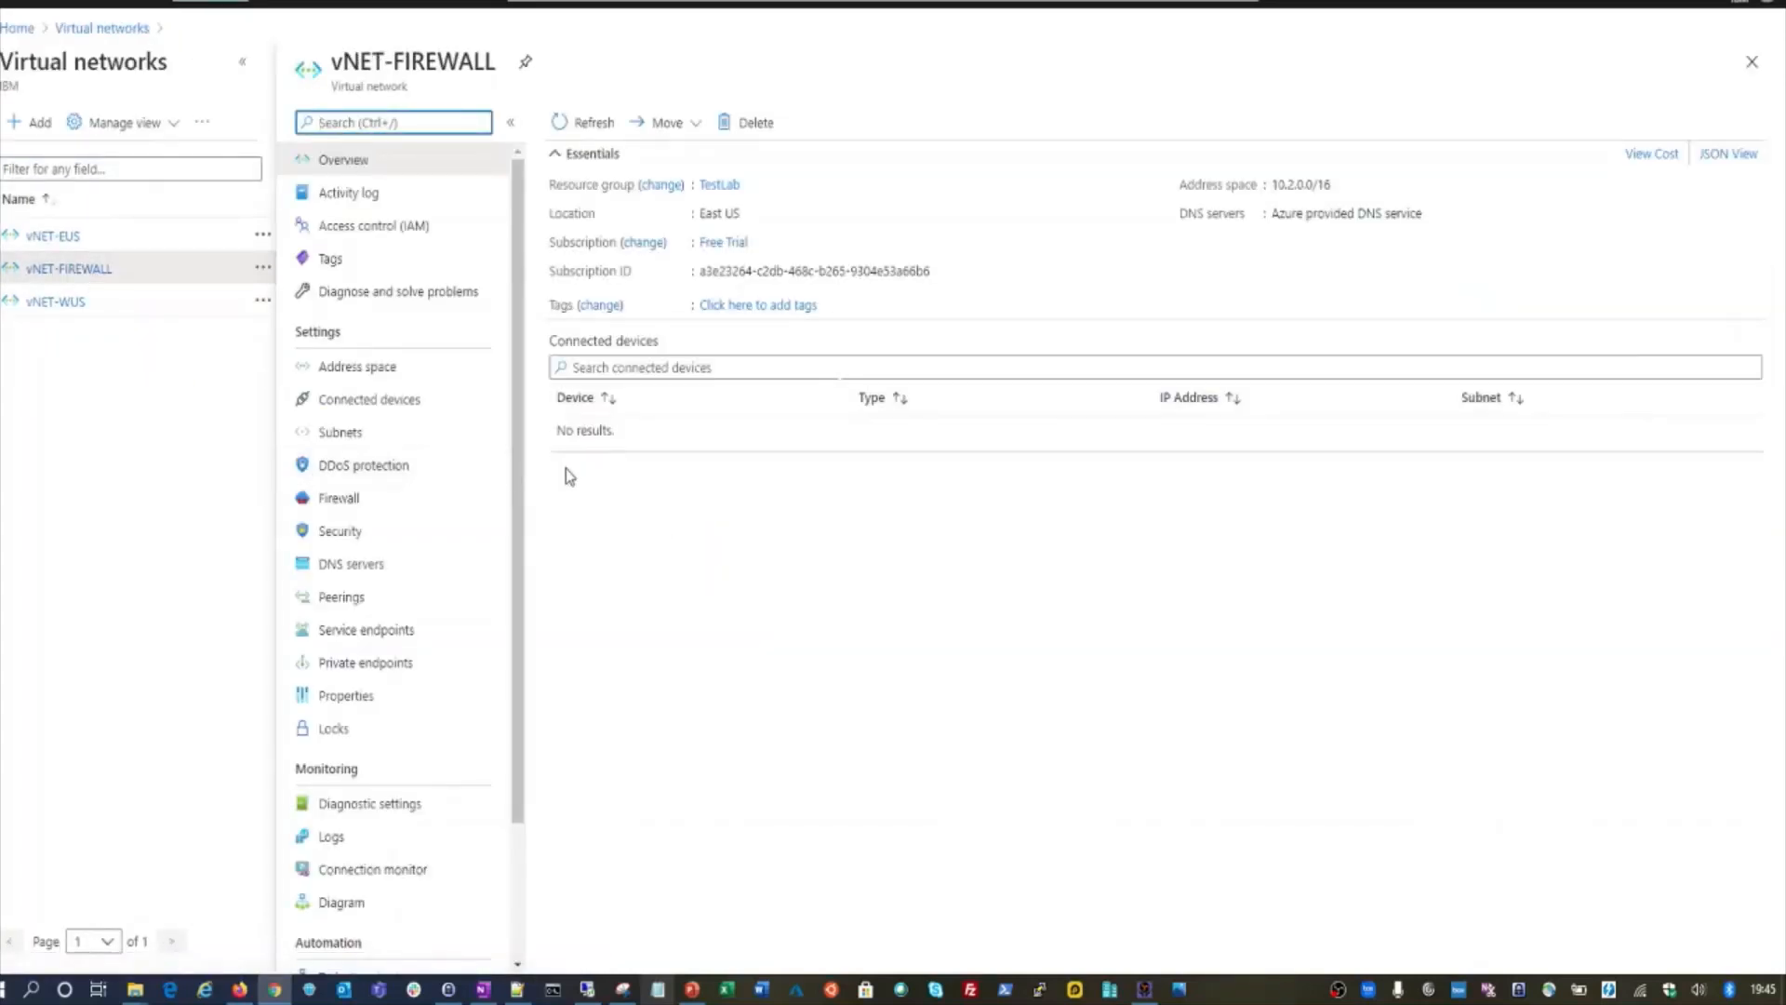
pyautogui.click(336, 436)
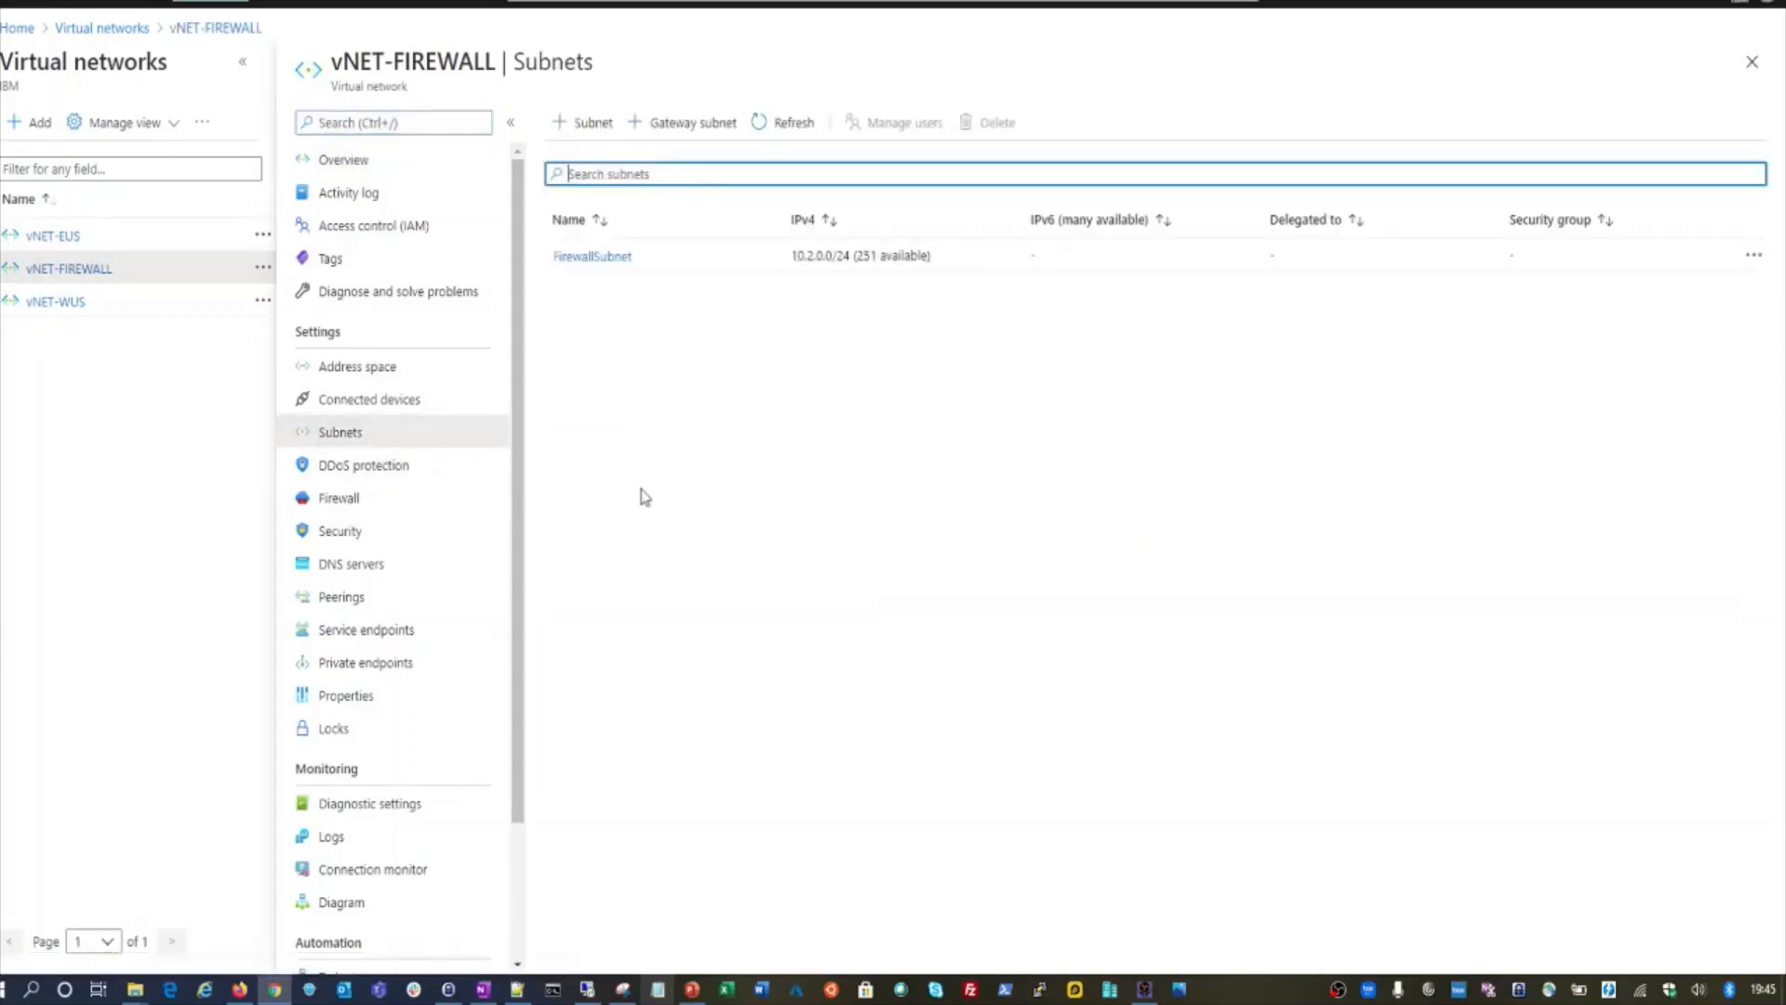
# - Check whether FirewallSubnet can be renamed in its settings, and delete the subnet from vNET-FIREWALL
pyautogui.click(594, 256)
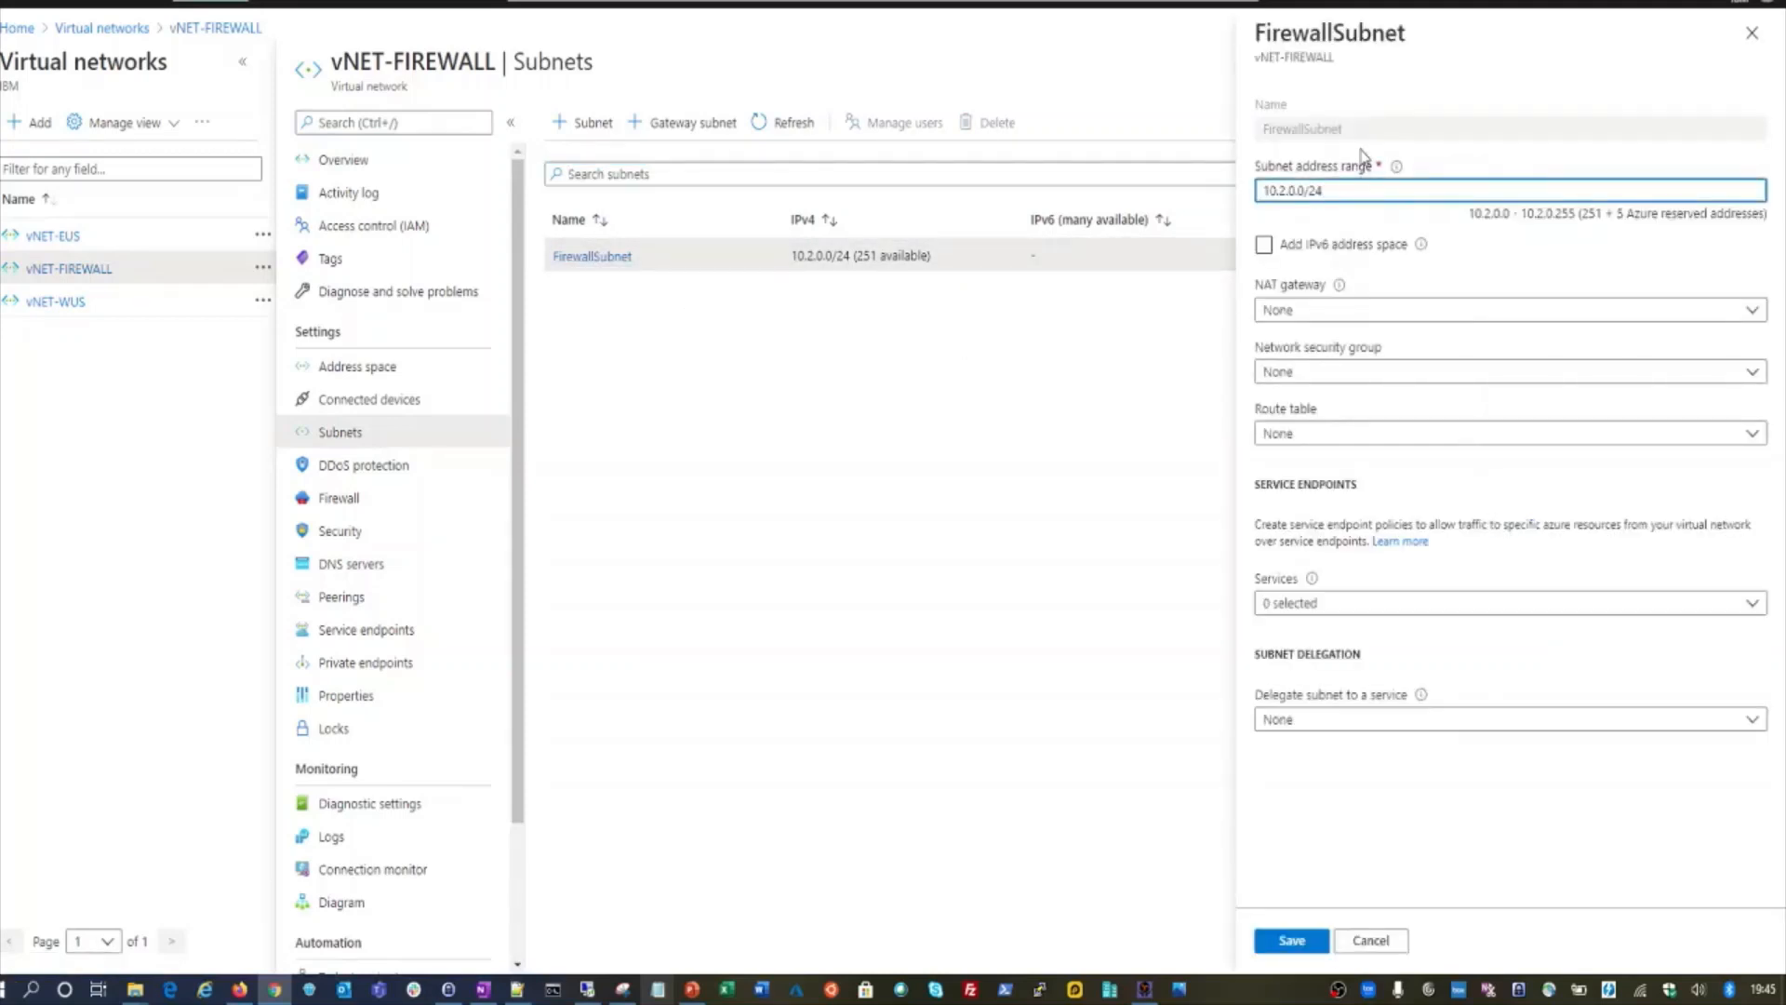
pyautogui.click(1752, 33)
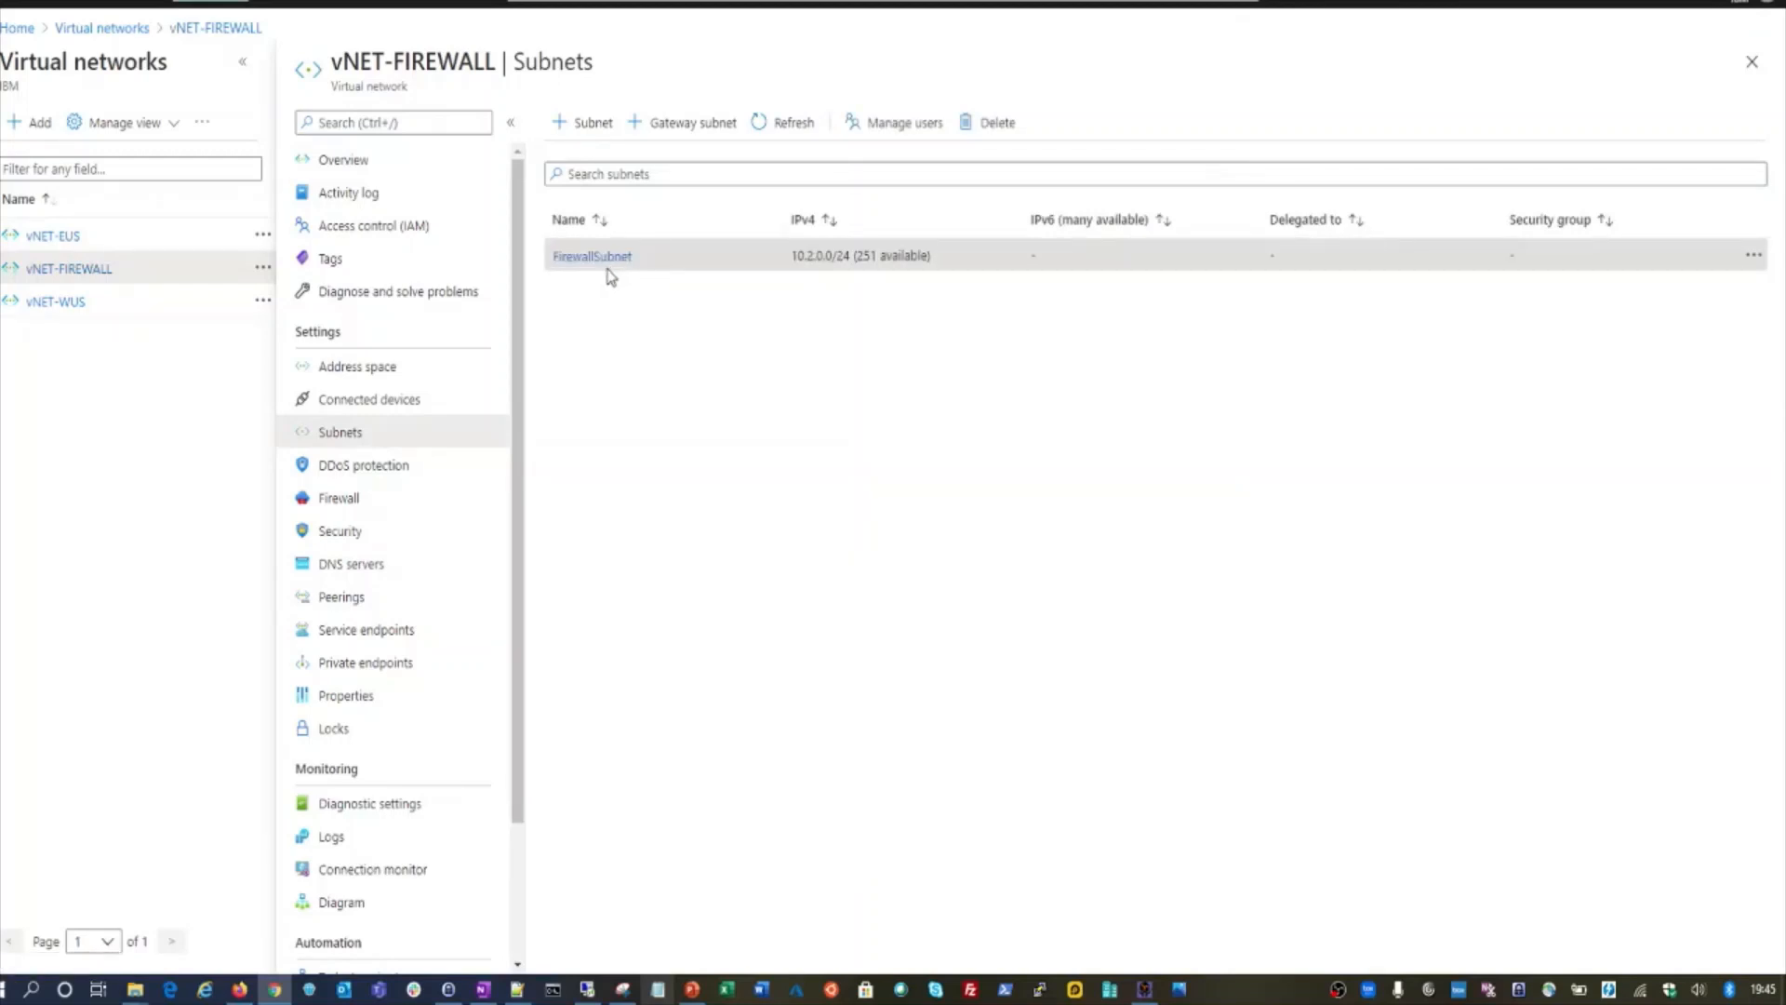
pyautogui.click(989, 122)
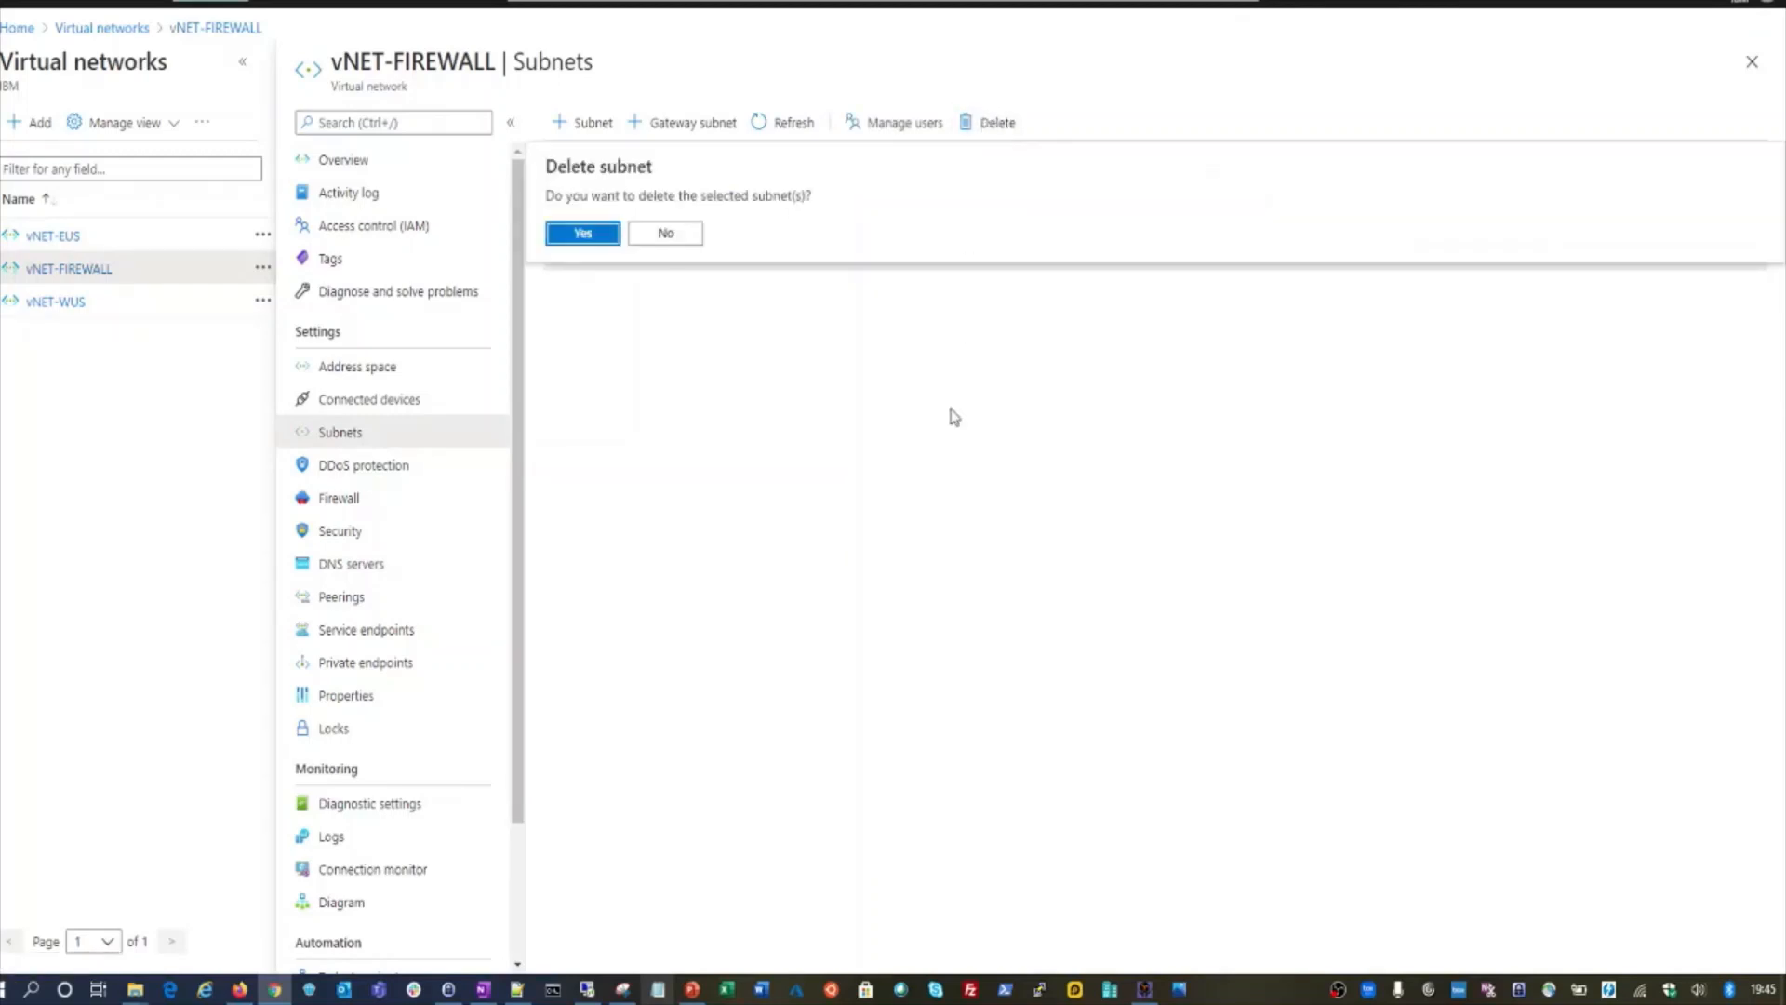
pyautogui.click(581, 231)
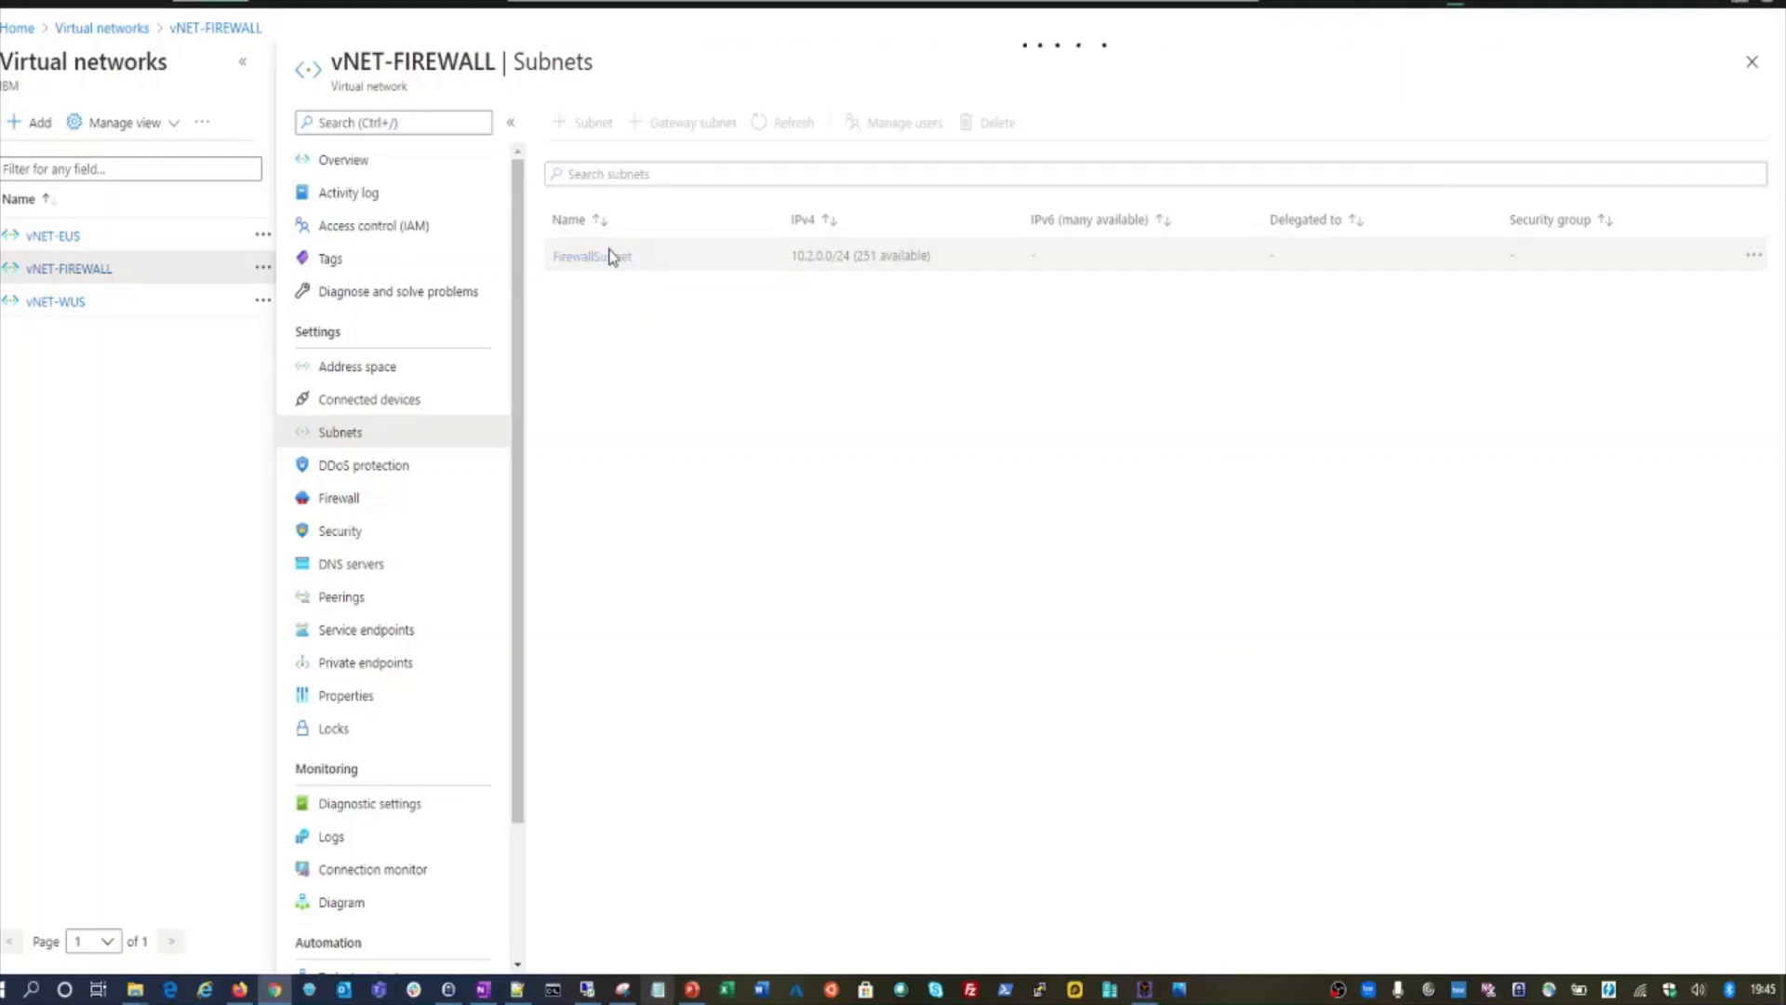
pyautogui.click(602, 183)
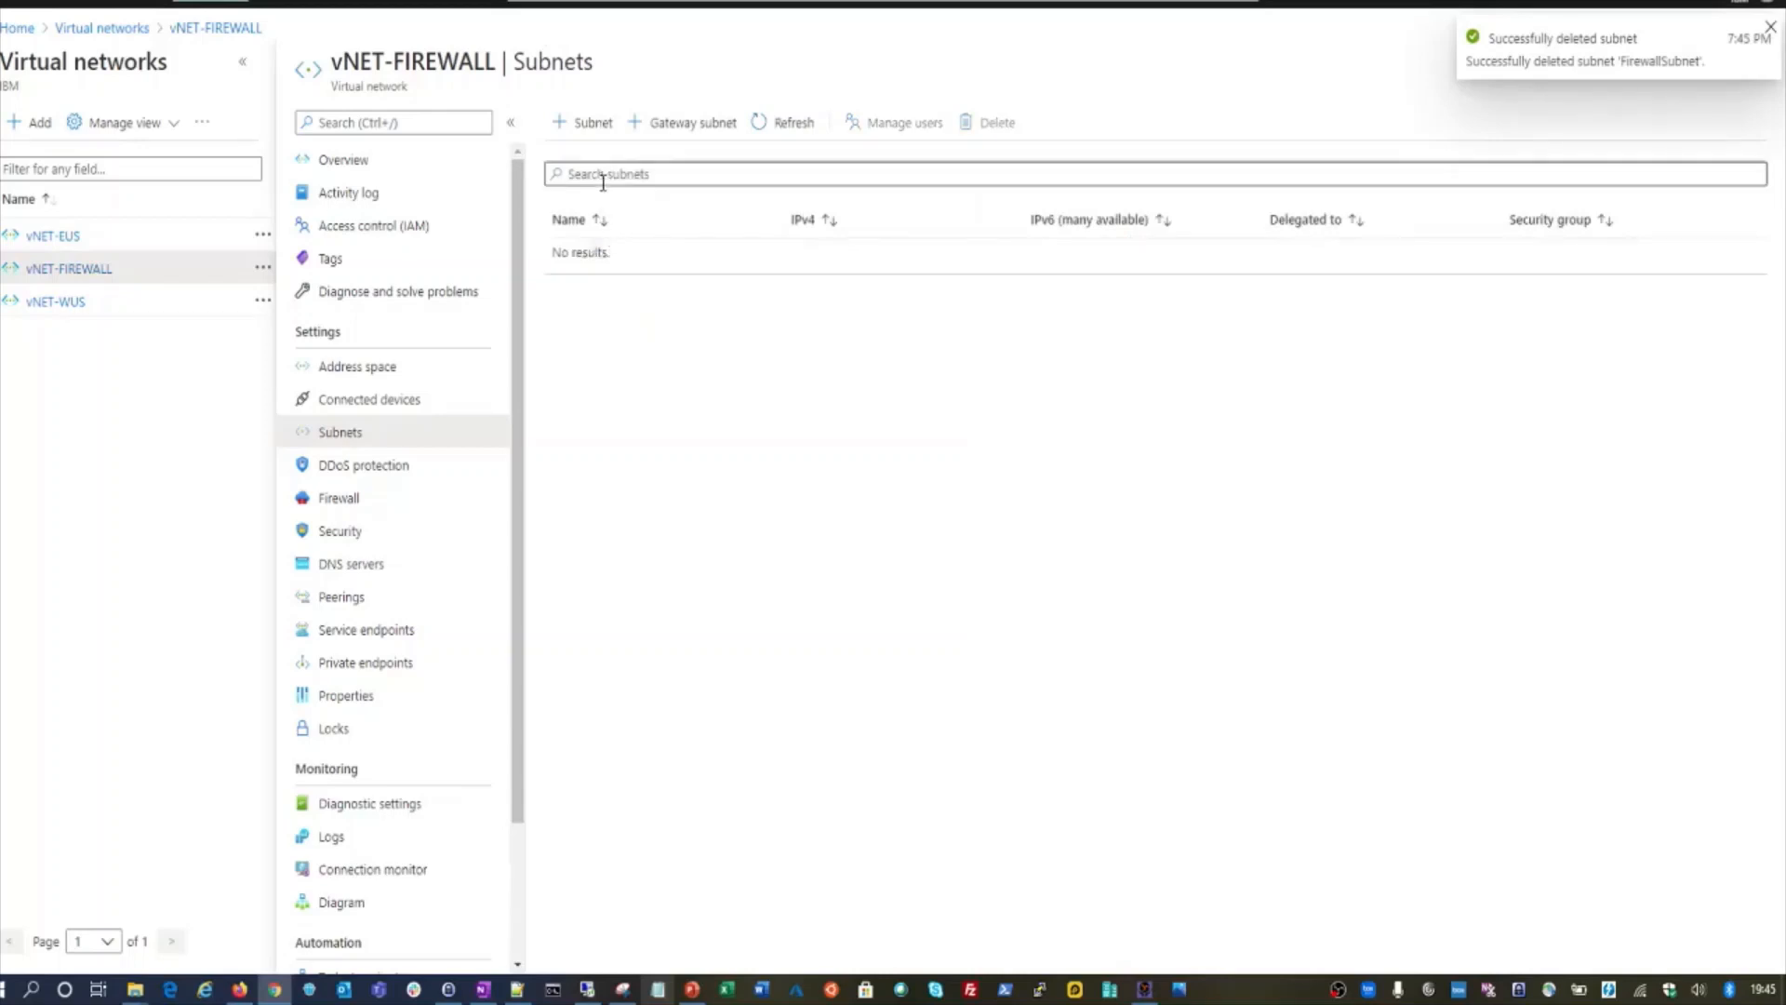
# - Add a subnet named AzureFirewallSubnet with the address range 10.2.0.0/24 to vNET-FIREWALL
pyautogui.click(596, 122)
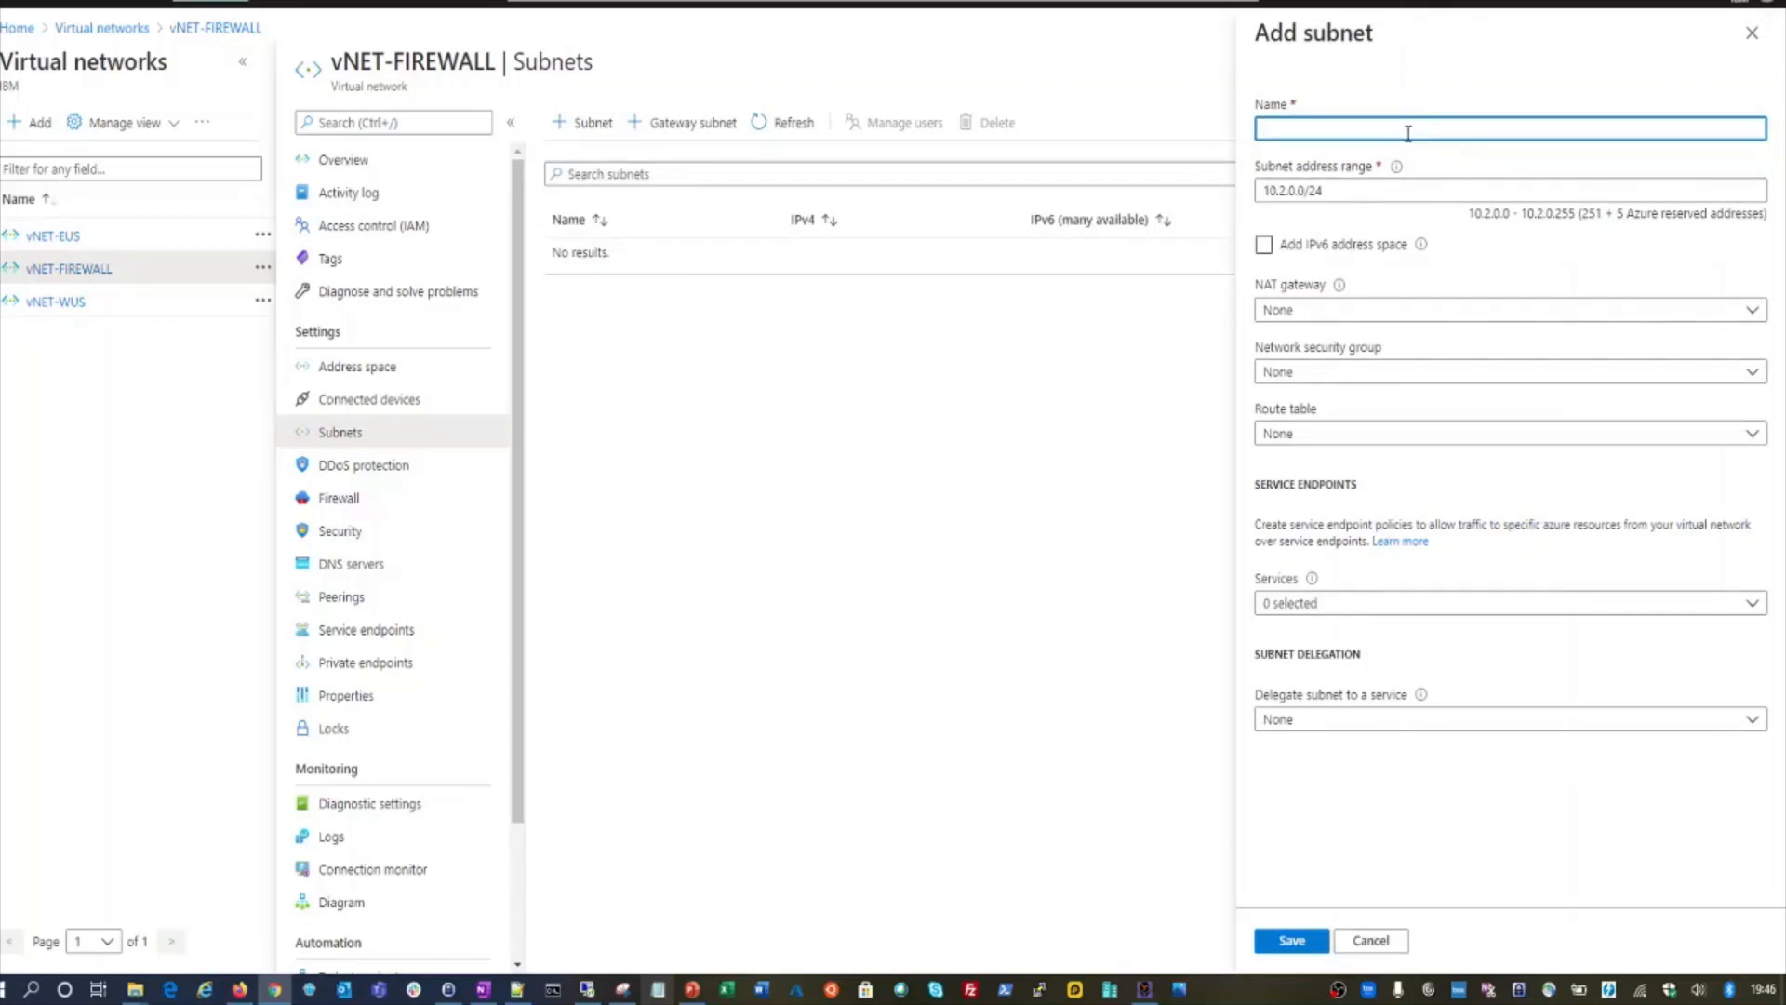
pyautogui.write('AzureFirewallSubnet')
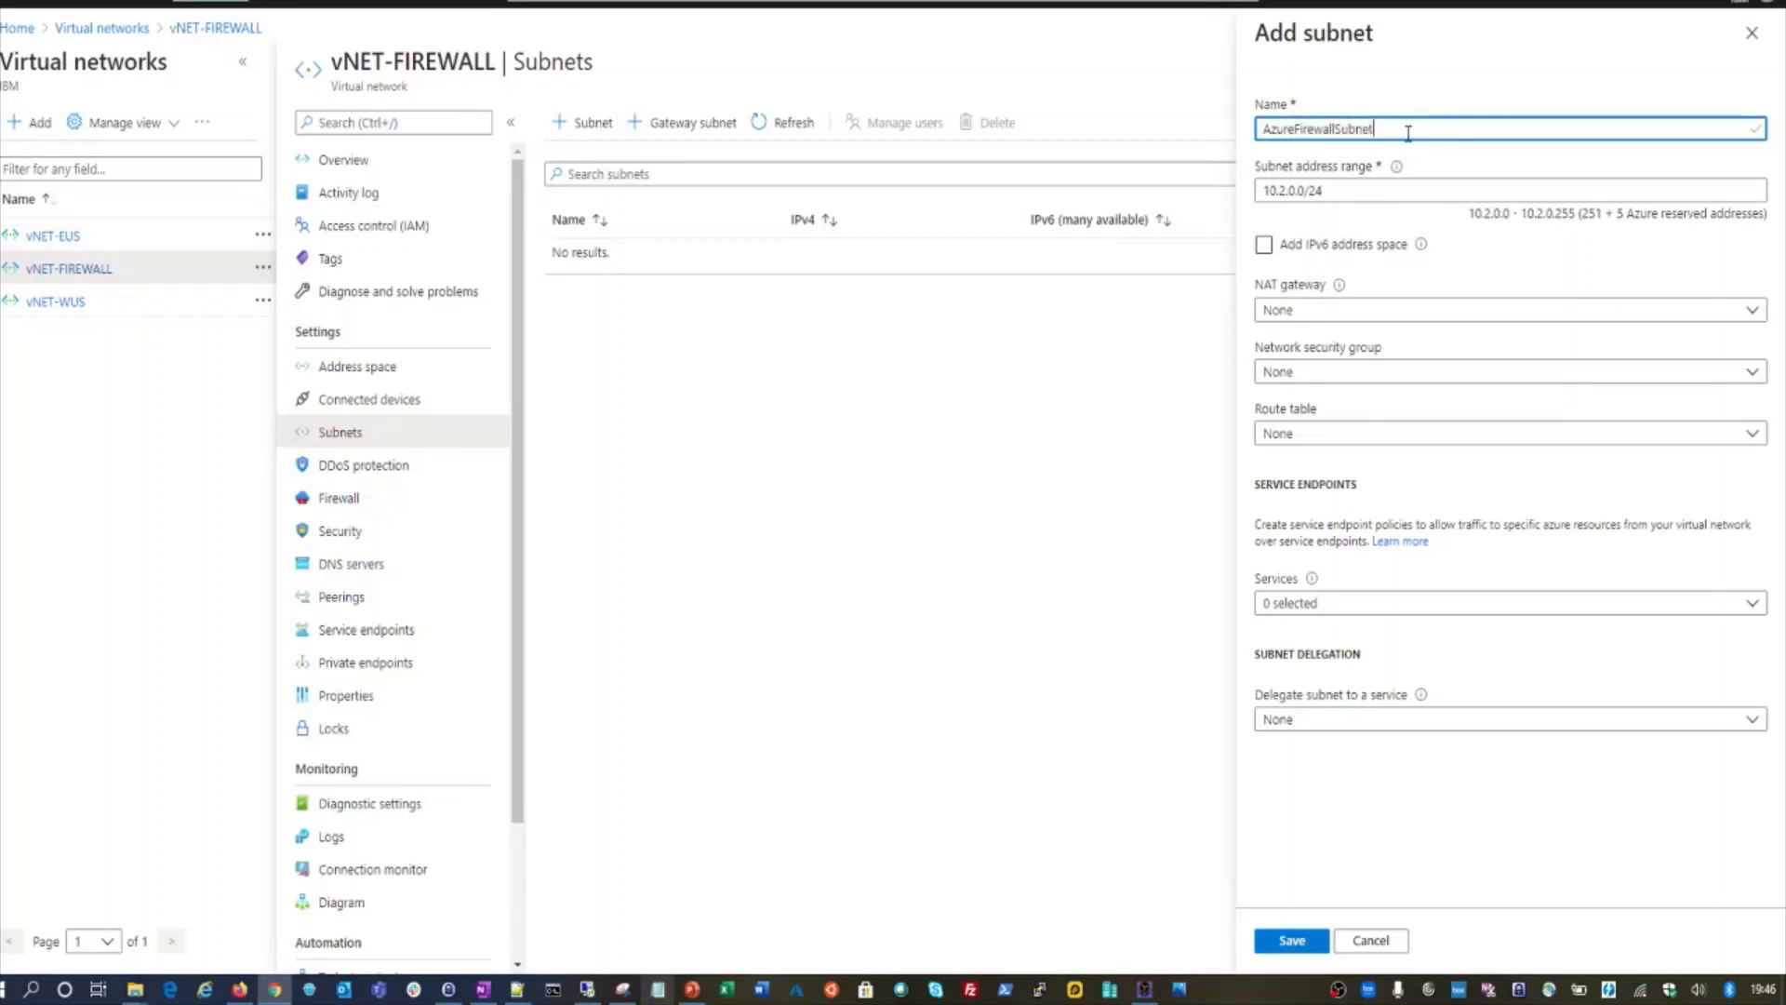
pyautogui.click(1335, 192)
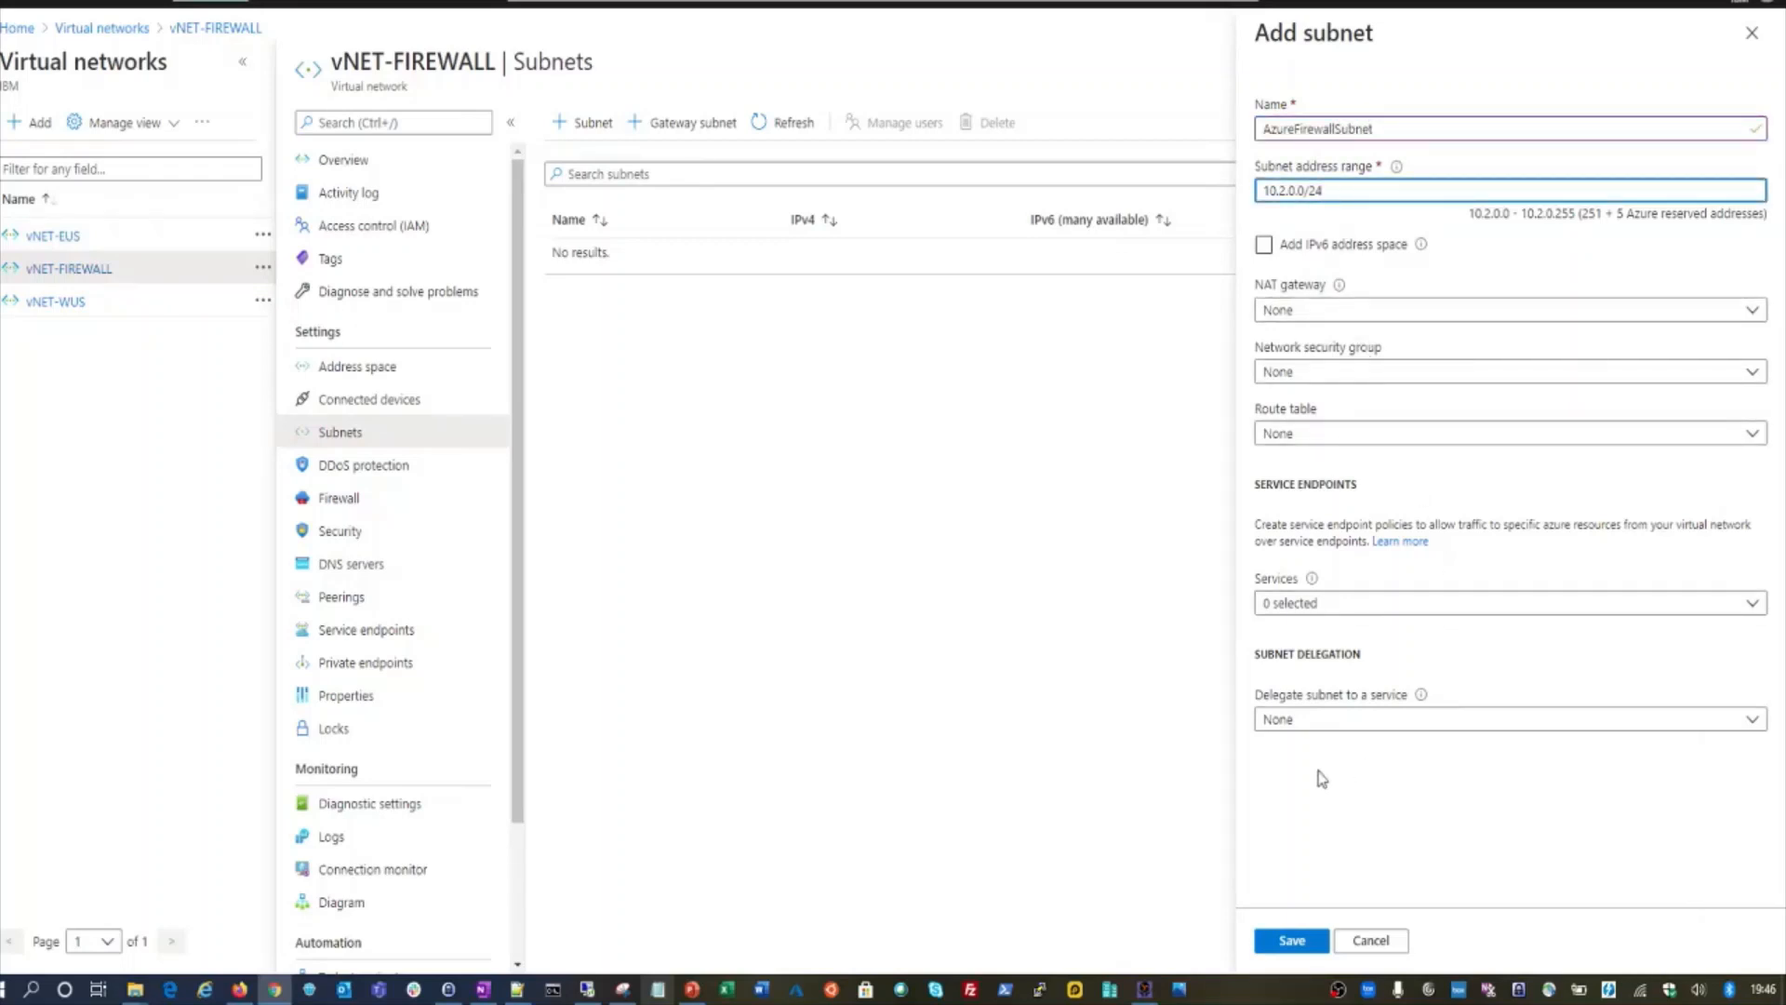
pyautogui.click(1291, 941)
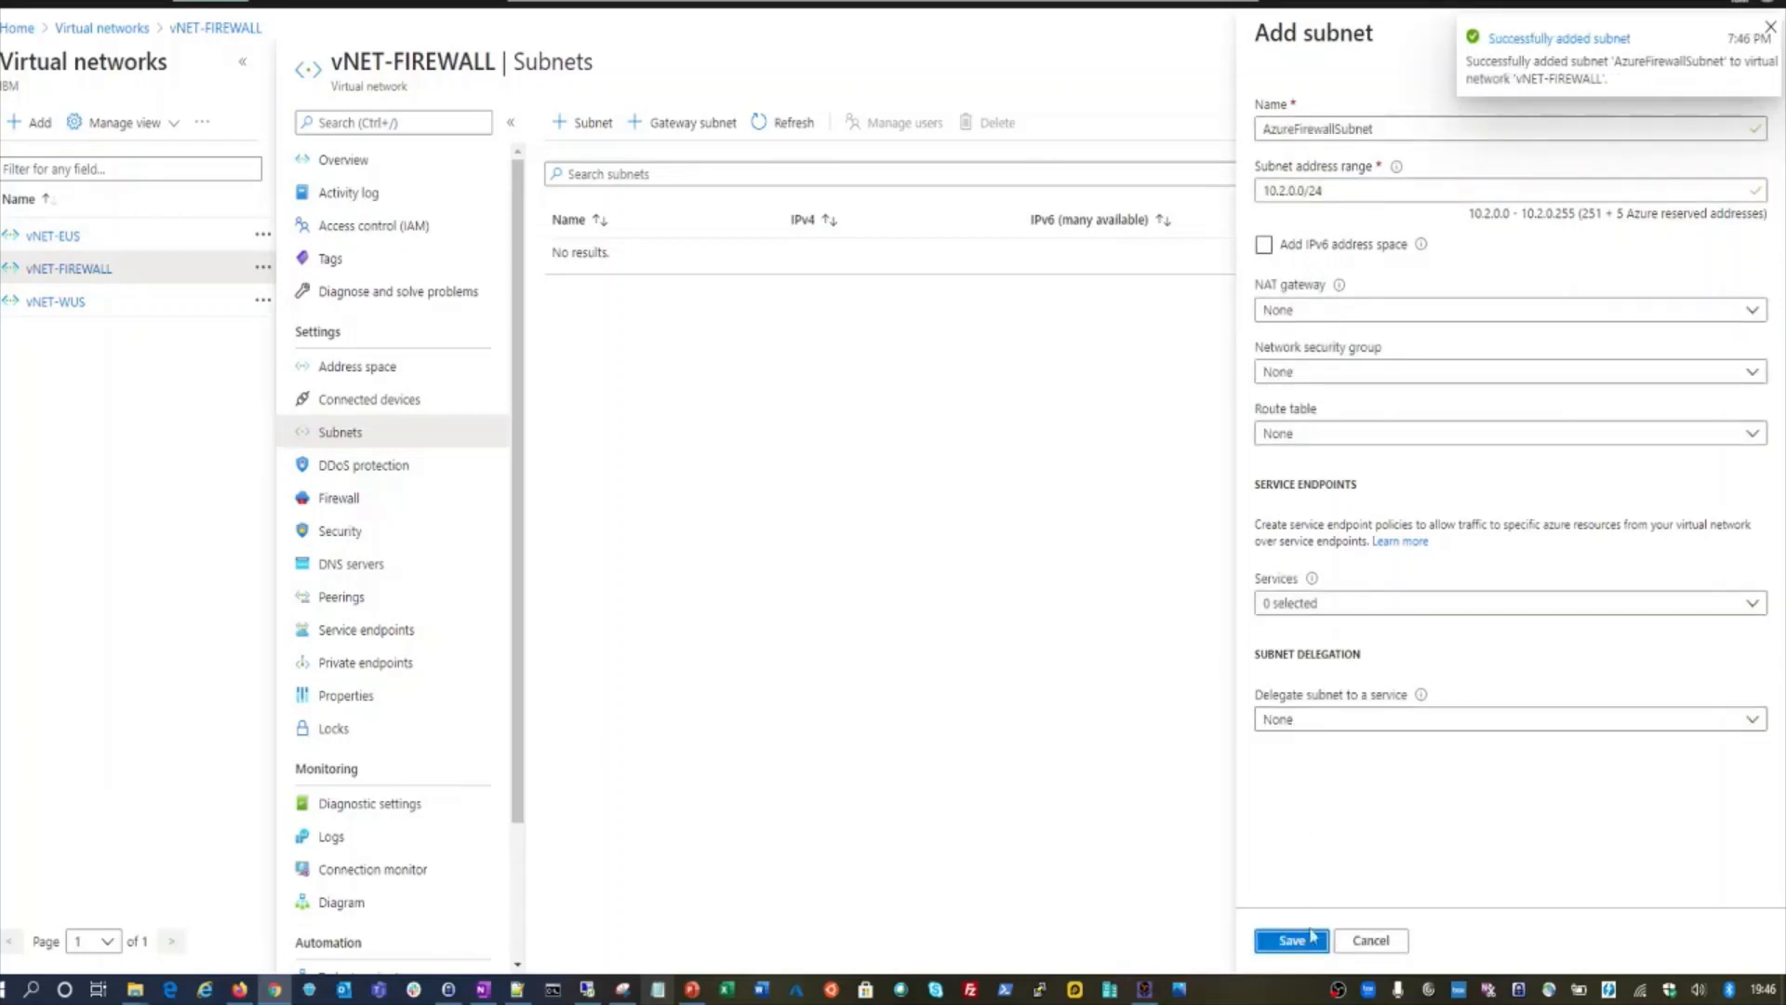
pyautogui.click(1370, 940)
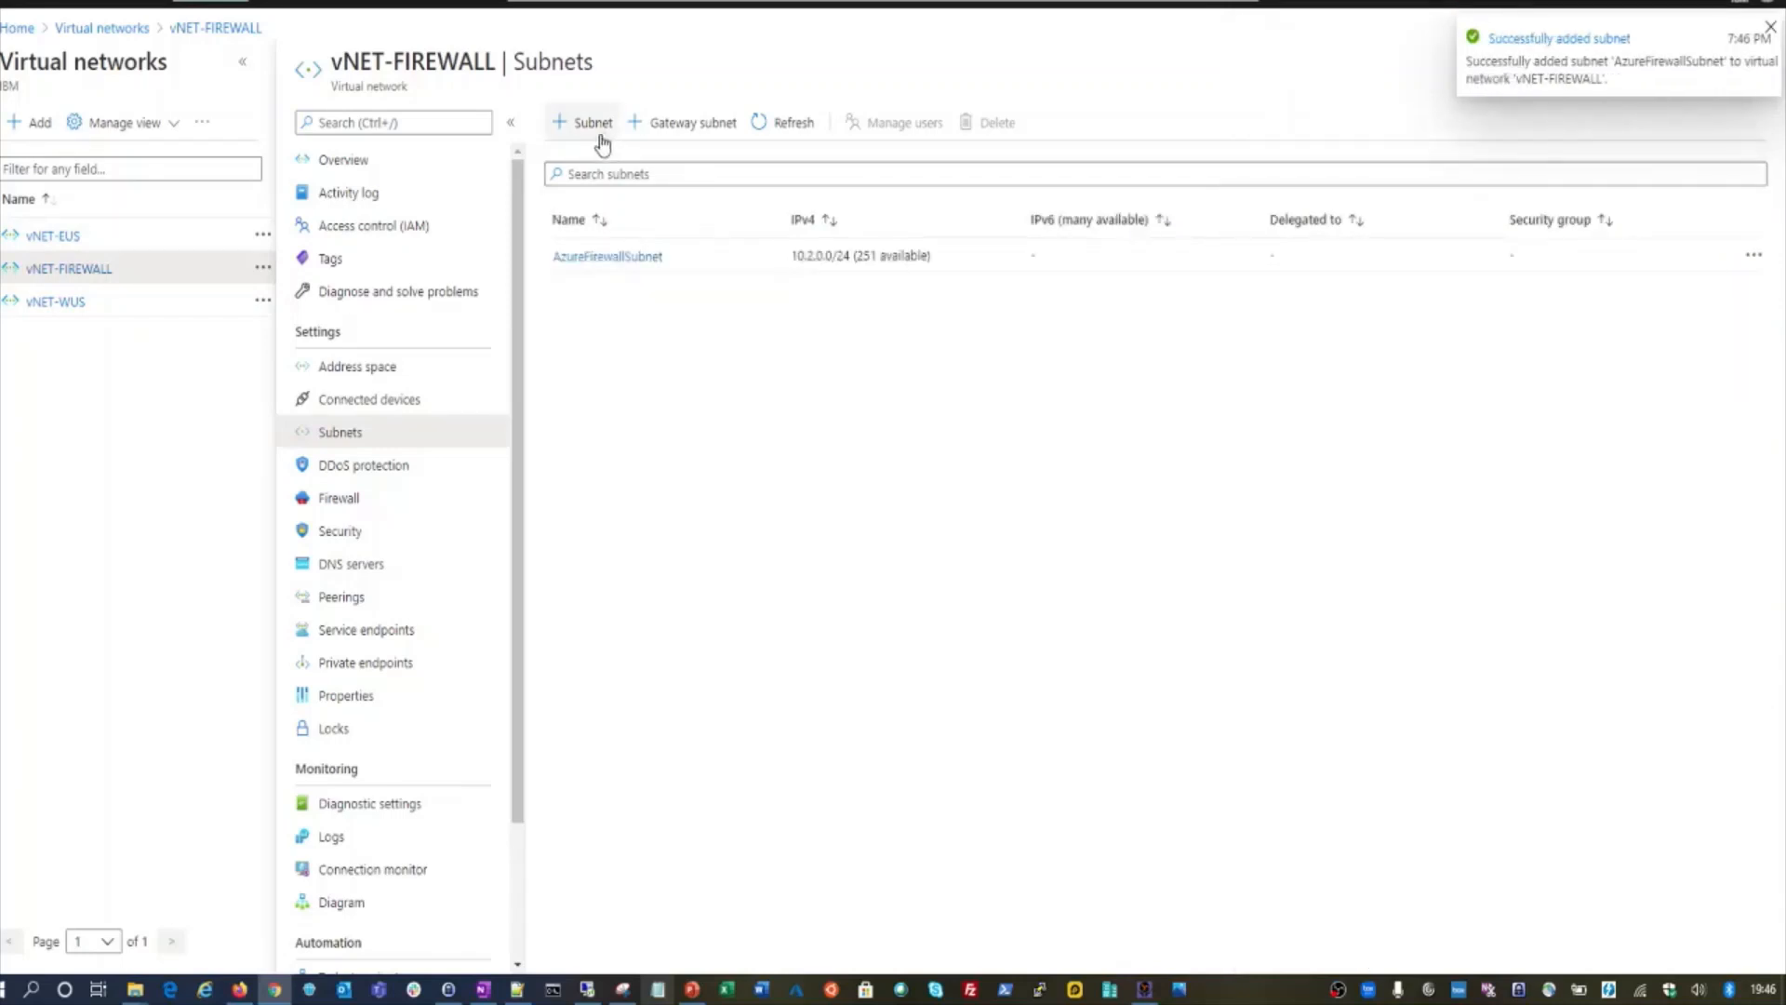
pyautogui.click(771, 132)
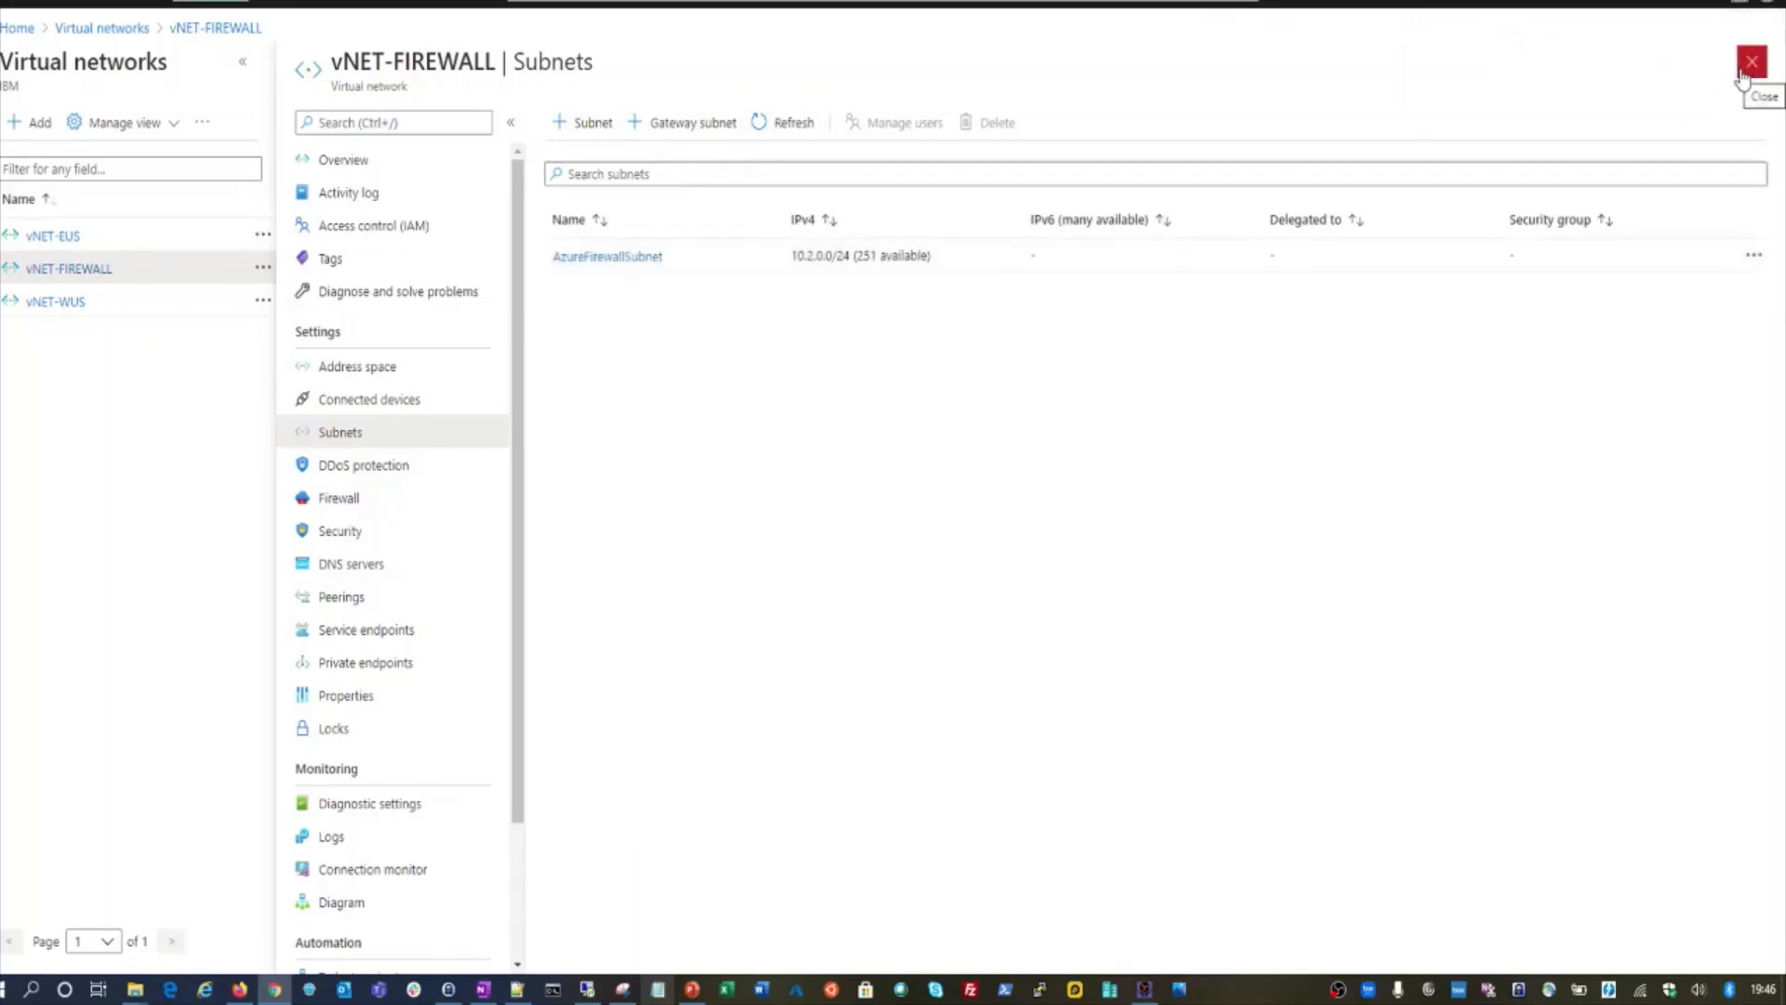
# - Leave the vNET-FIREWALL subnets, find the Firewalls service and start creating a new firewall
pyautogui.click(1751, 63)
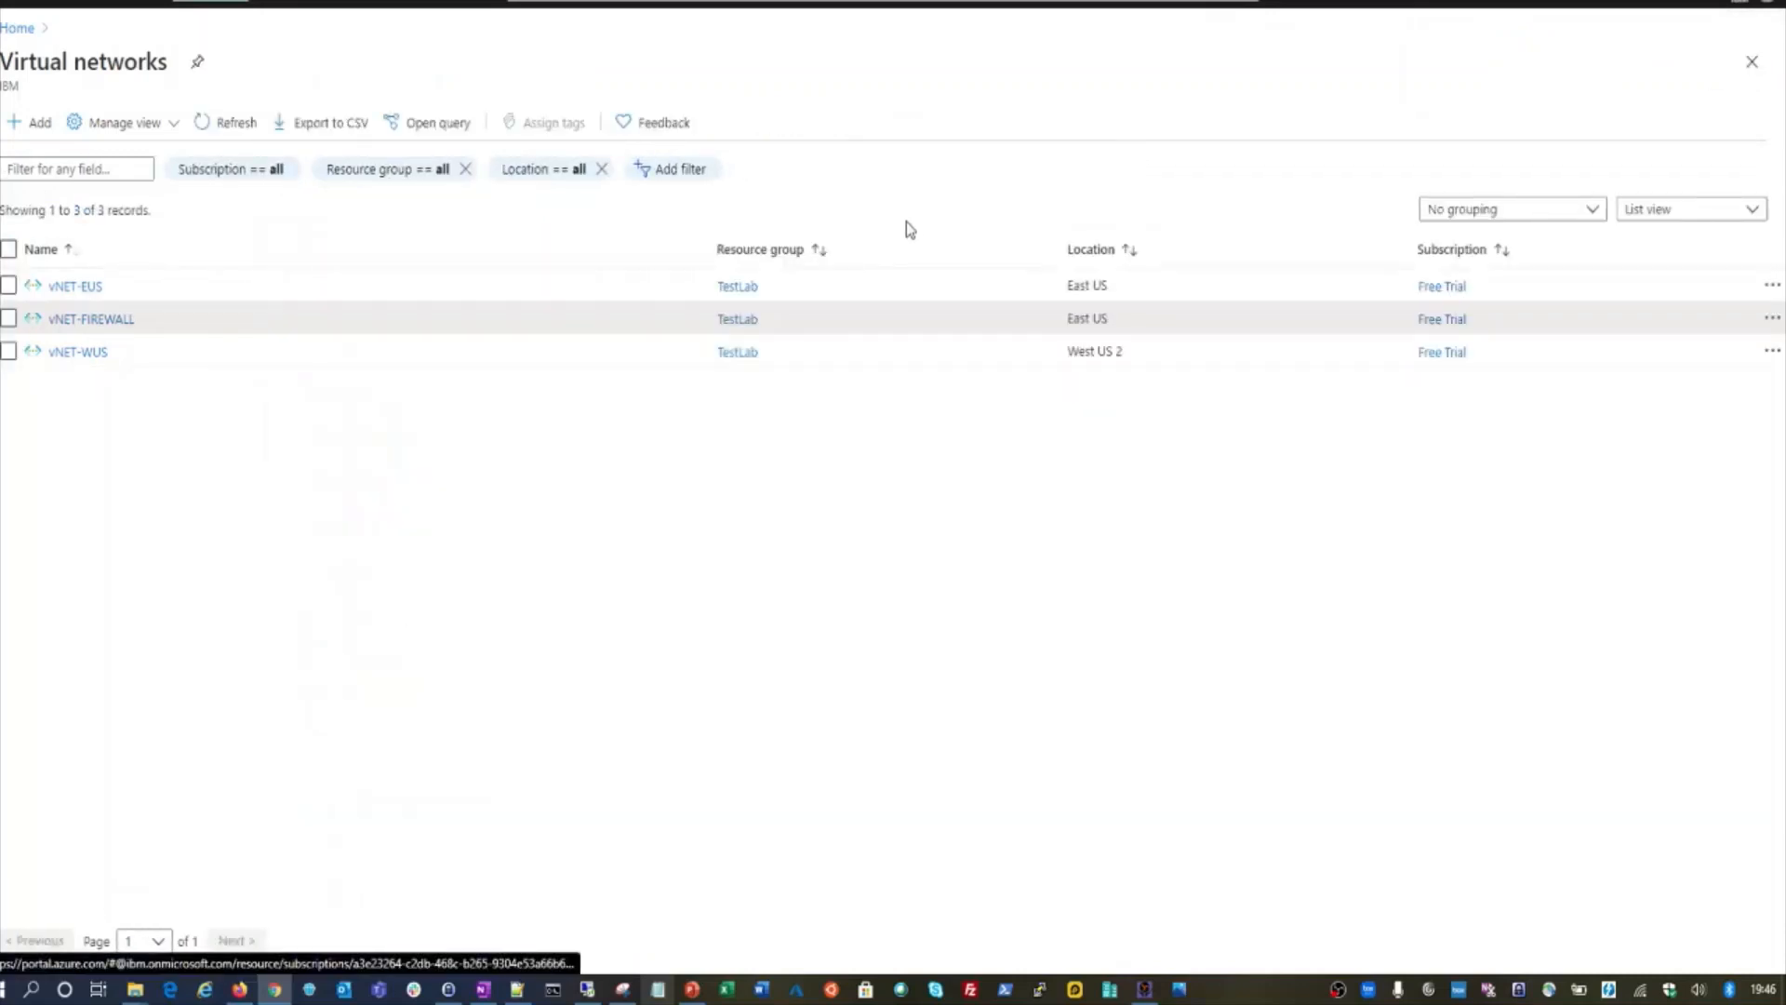
pyautogui.click(520, 5)
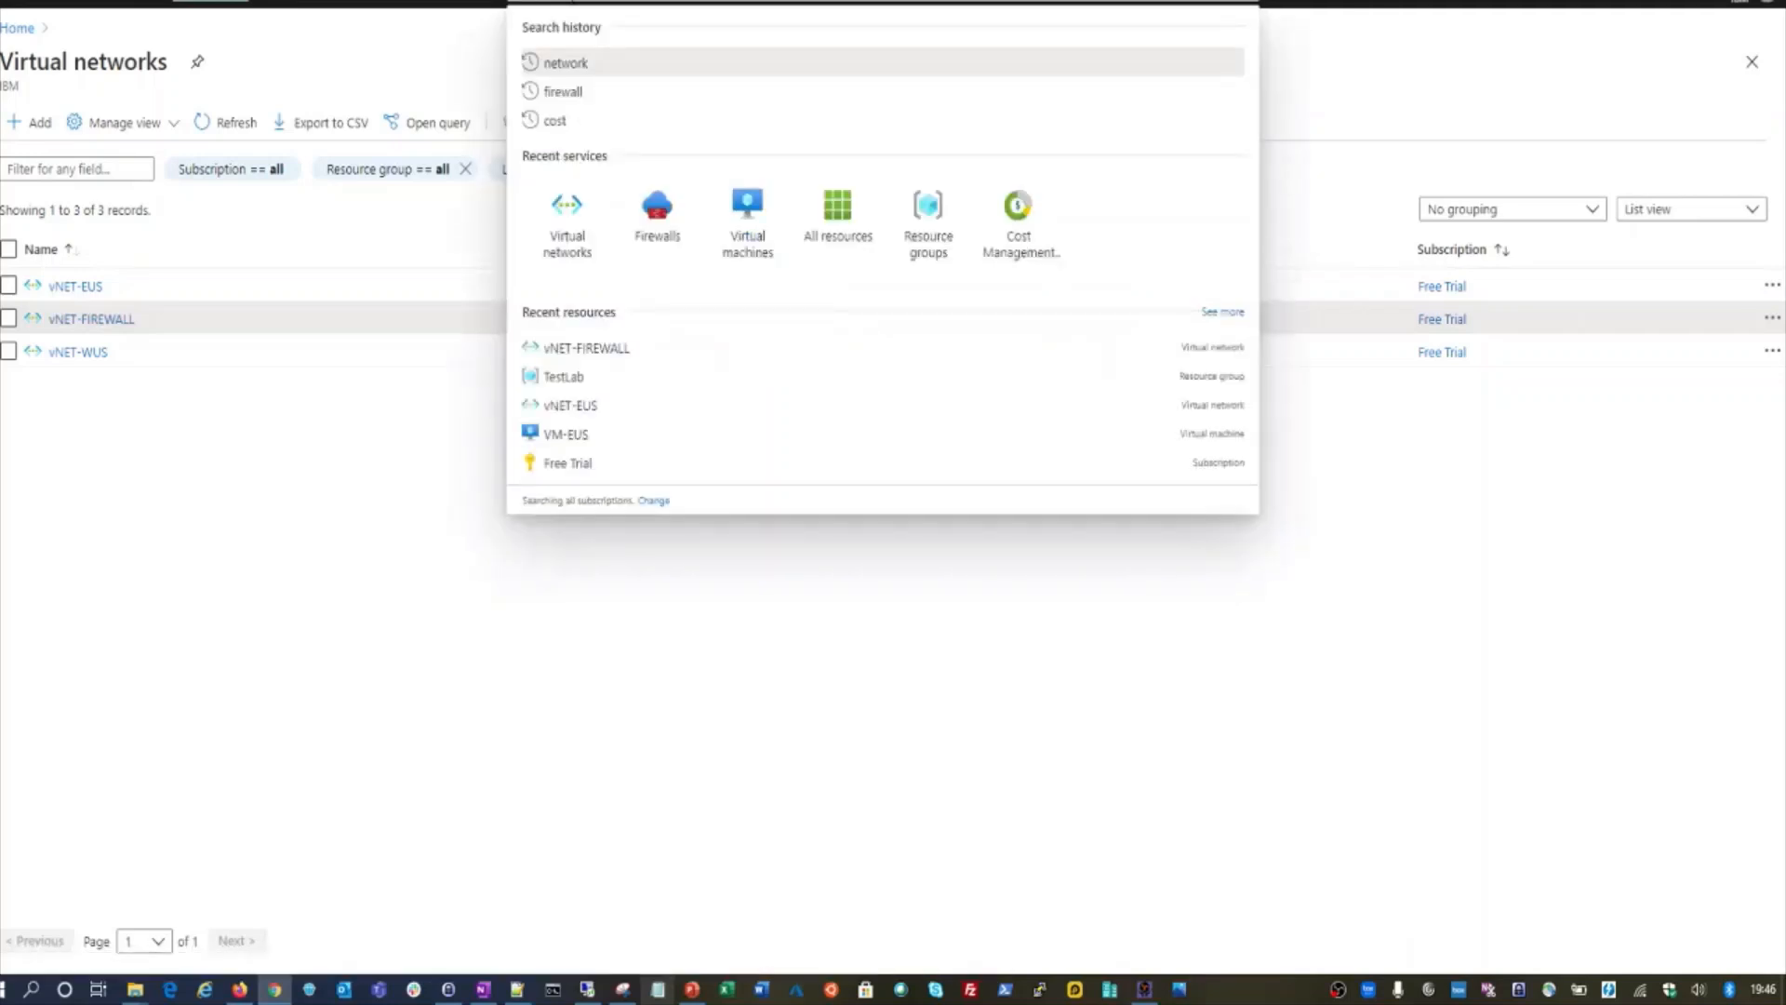
pyautogui.write('fire')
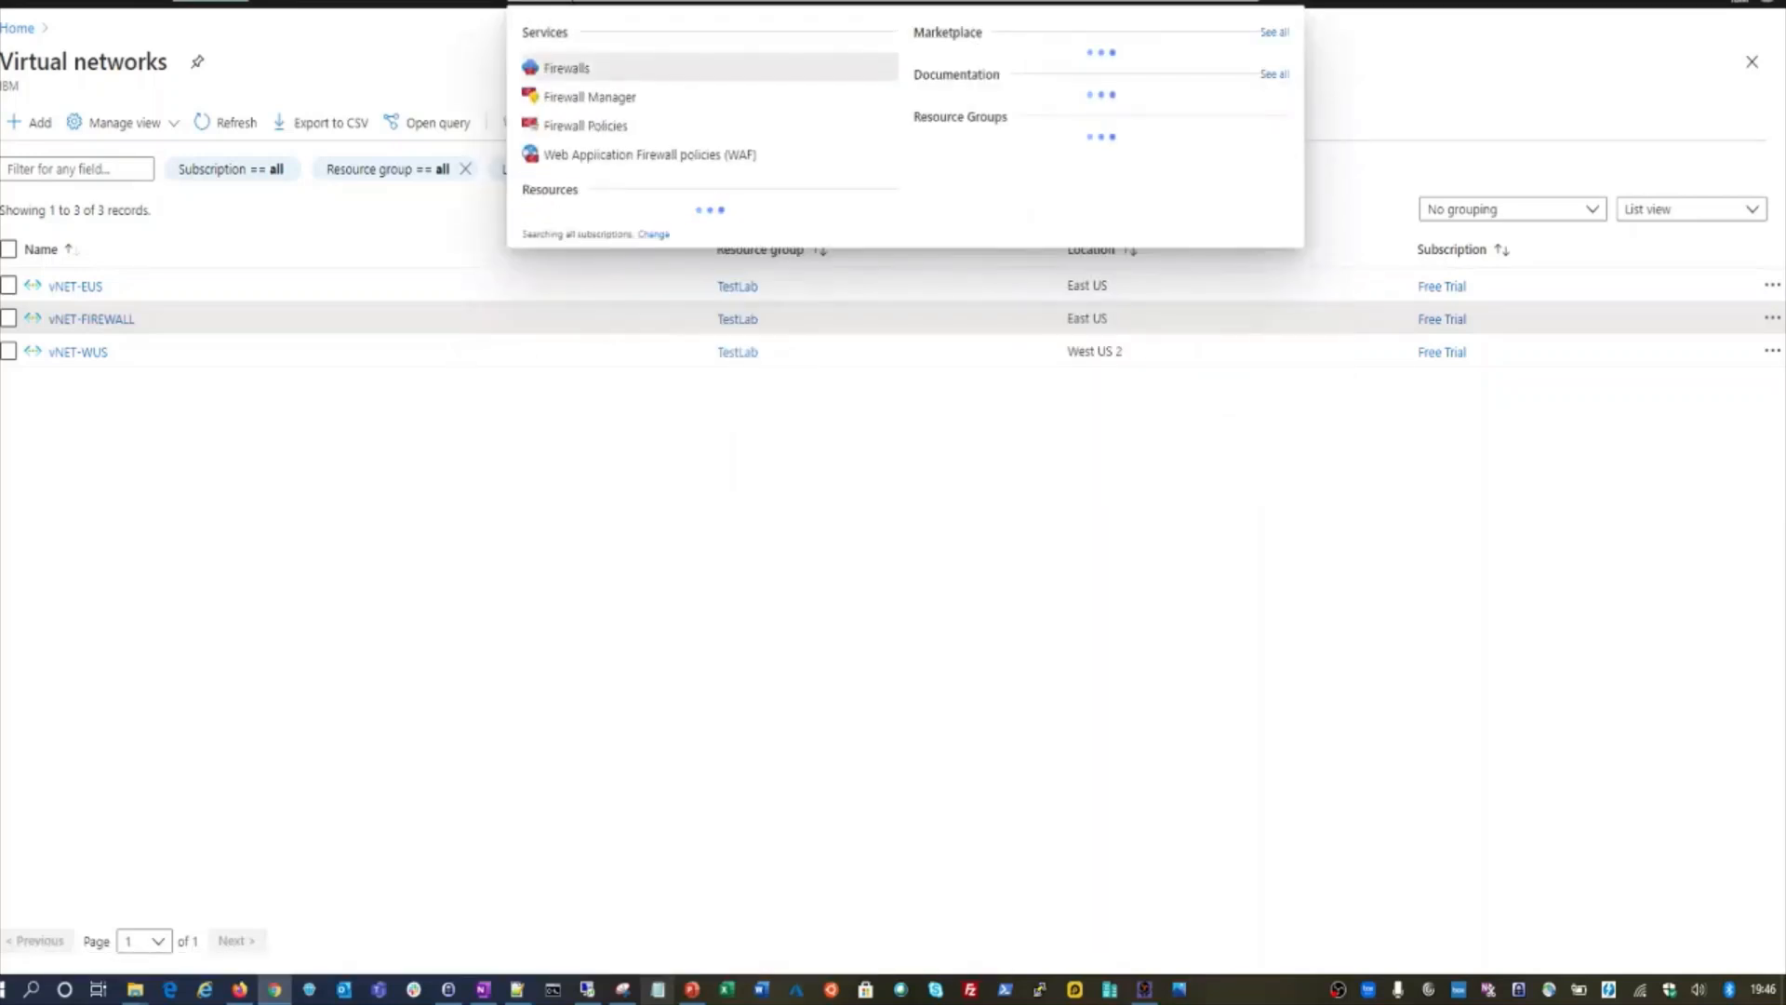
pyautogui.click(570, 65)
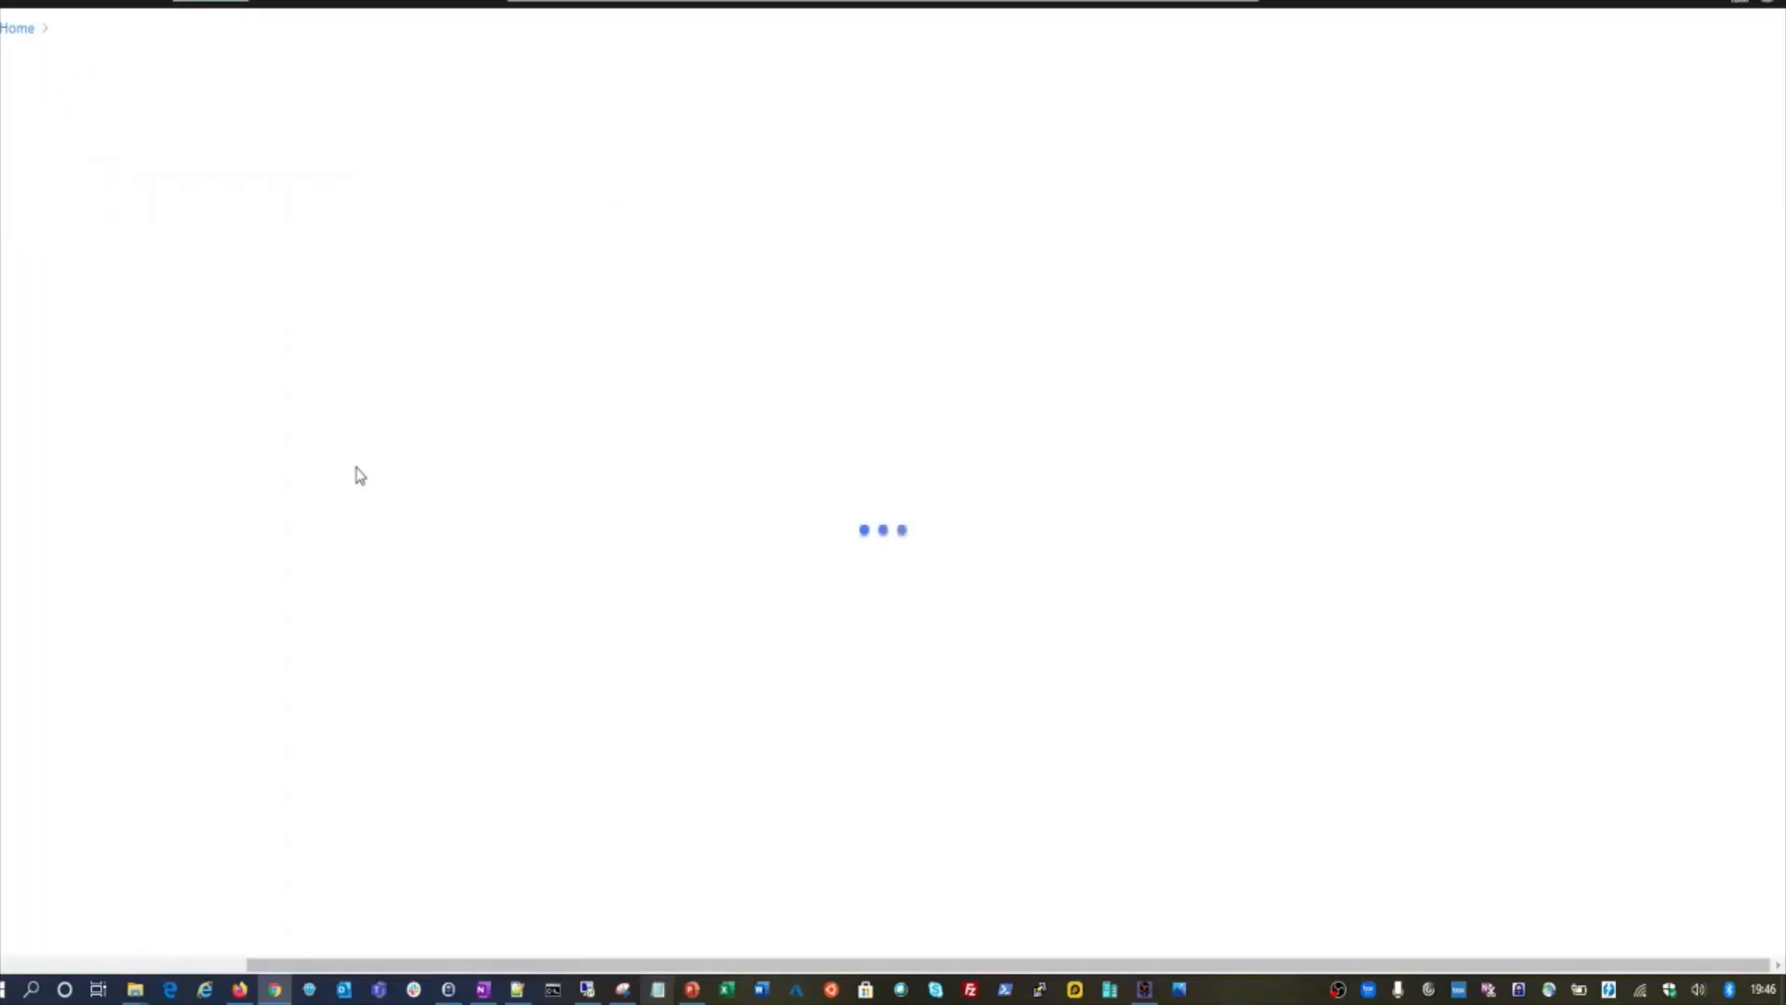
# - Assign the new firewall to the TestLab resource group and name it FW-EUS
pyautogui.click(387, 362)
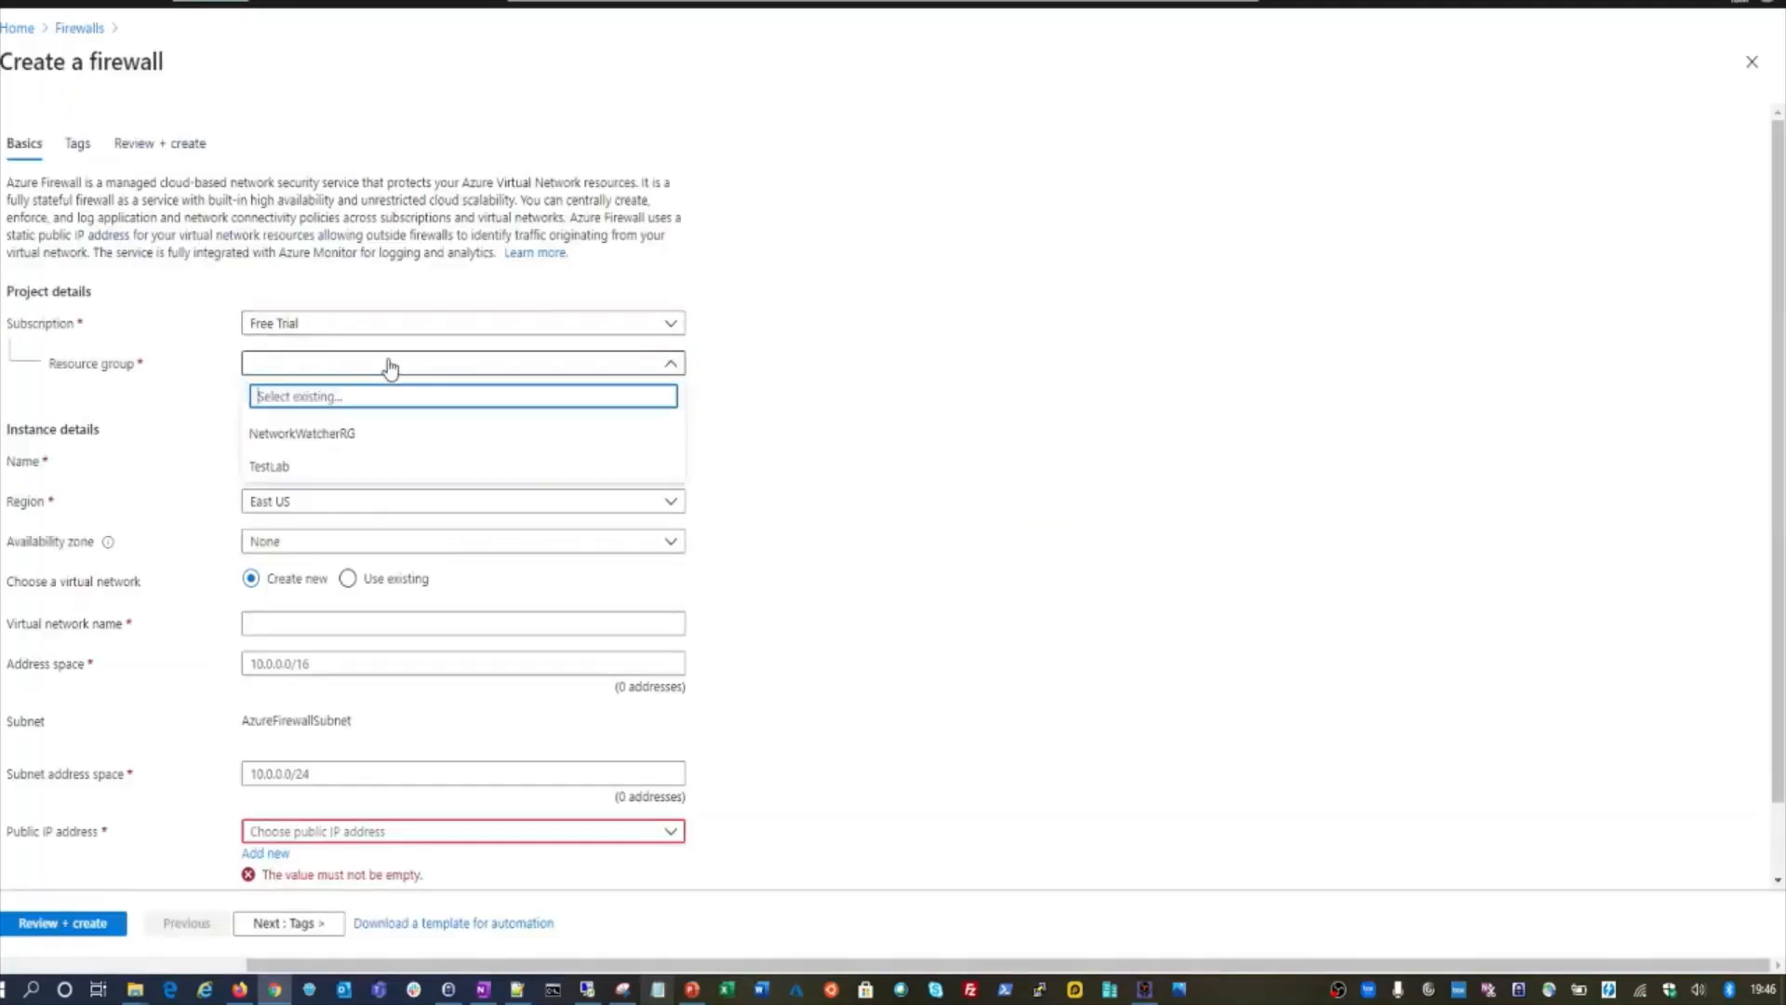
pyautogui.click(283, 467)
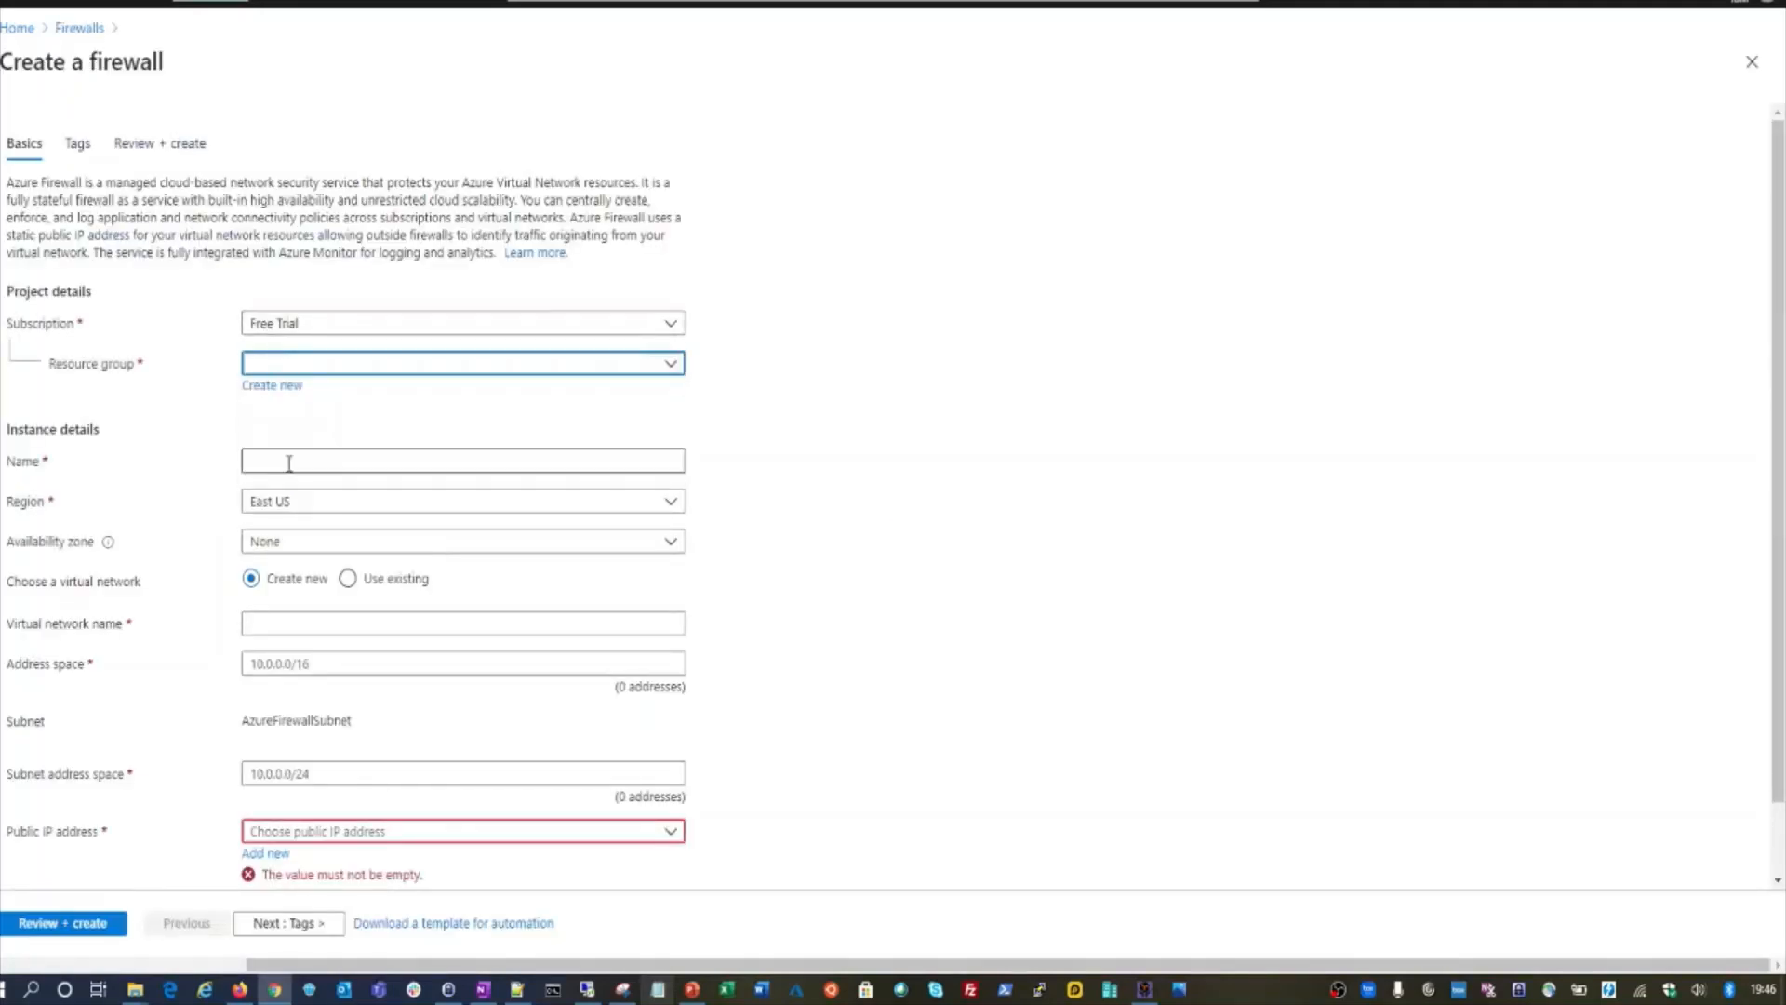
pyautogui.click(583, 461)
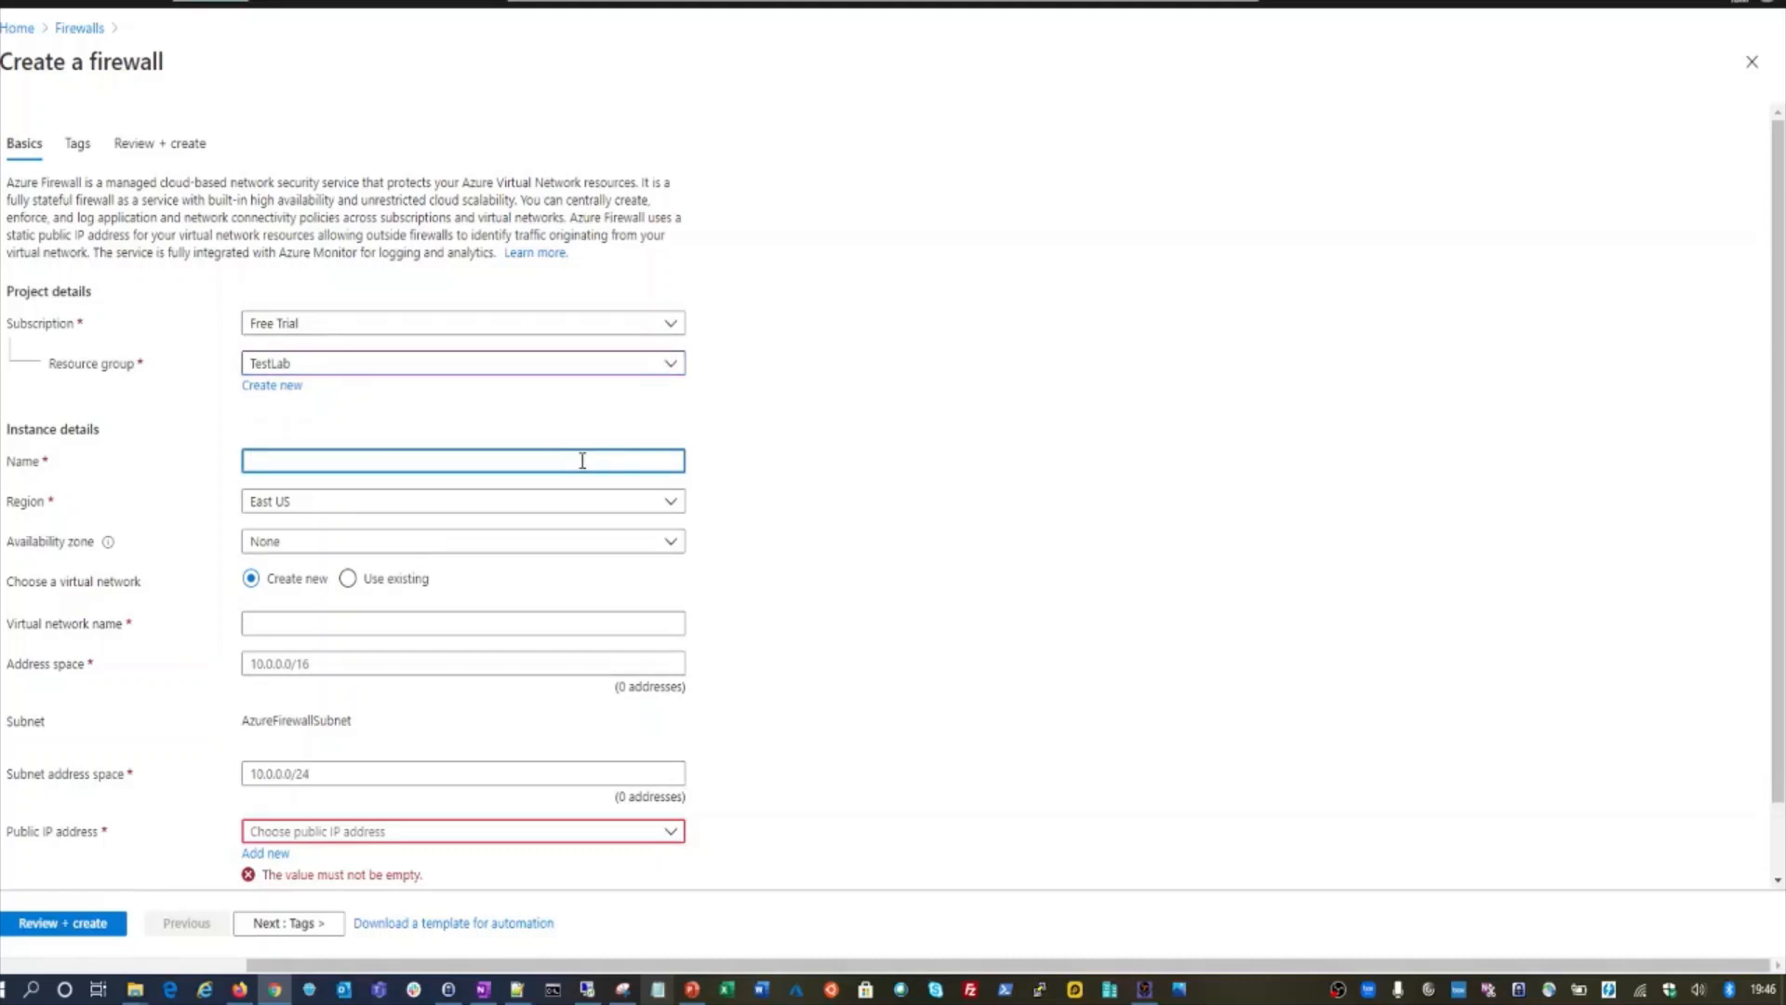
pyautogui.write('FW-EUS')
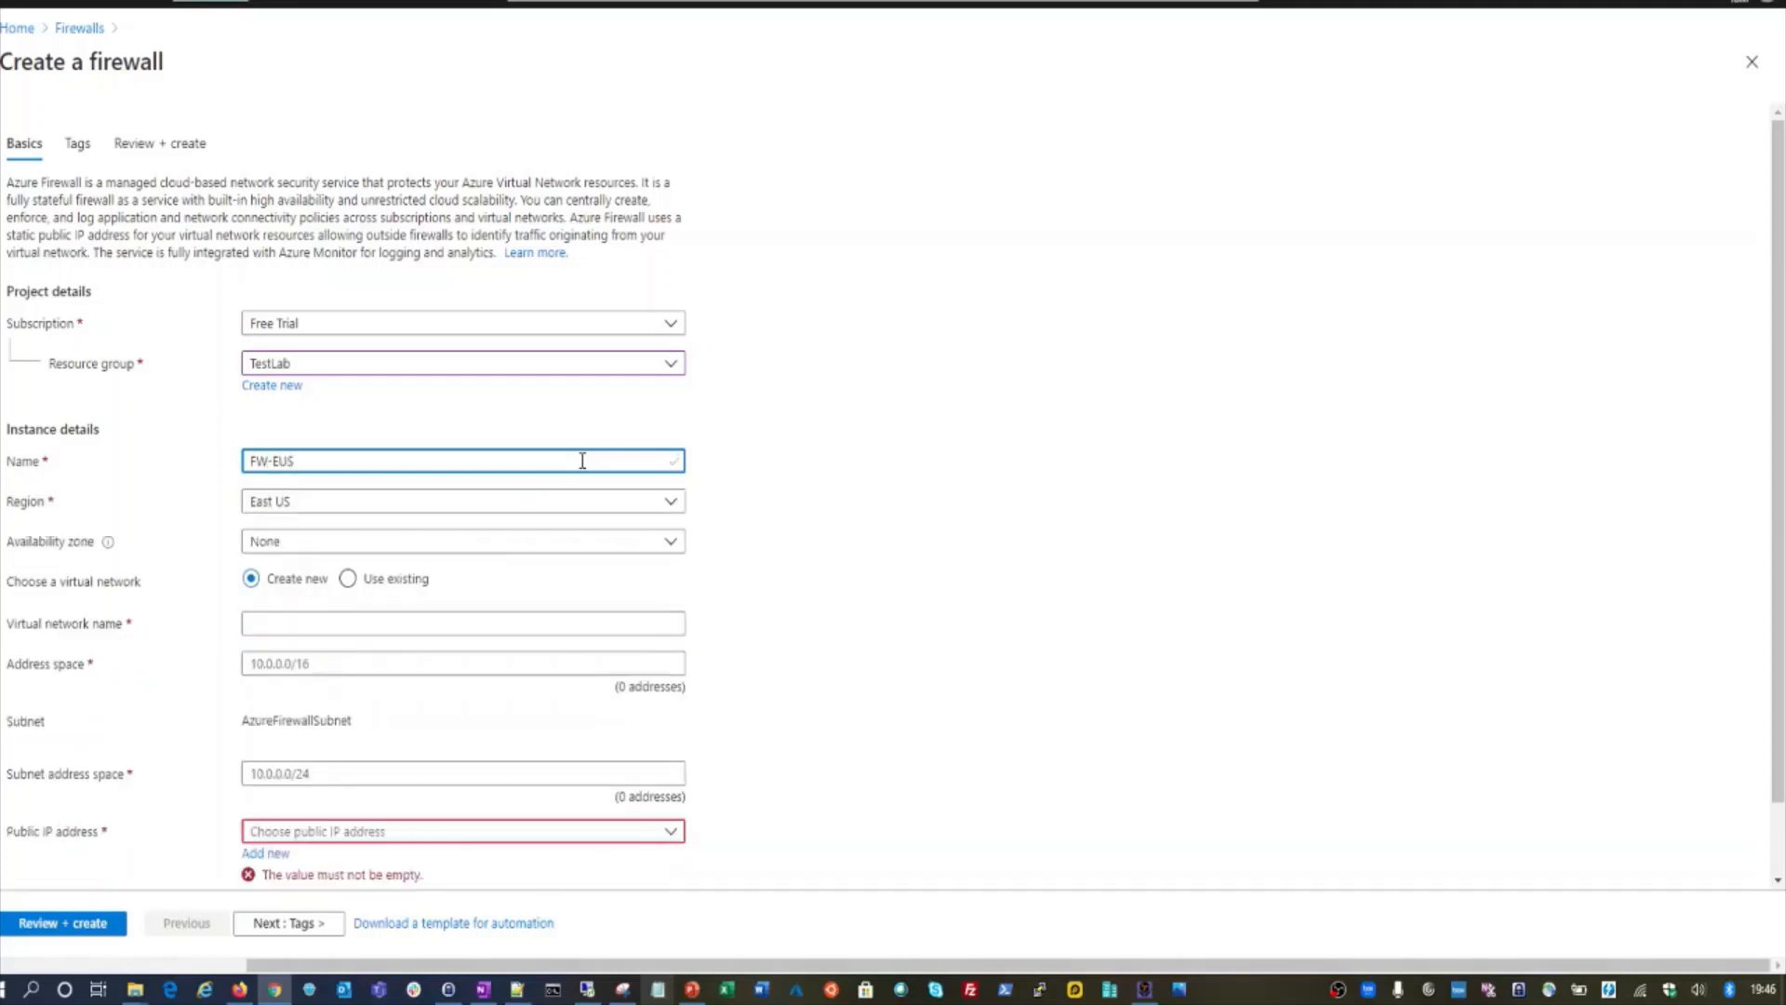
pyautogui.click(968, 562)
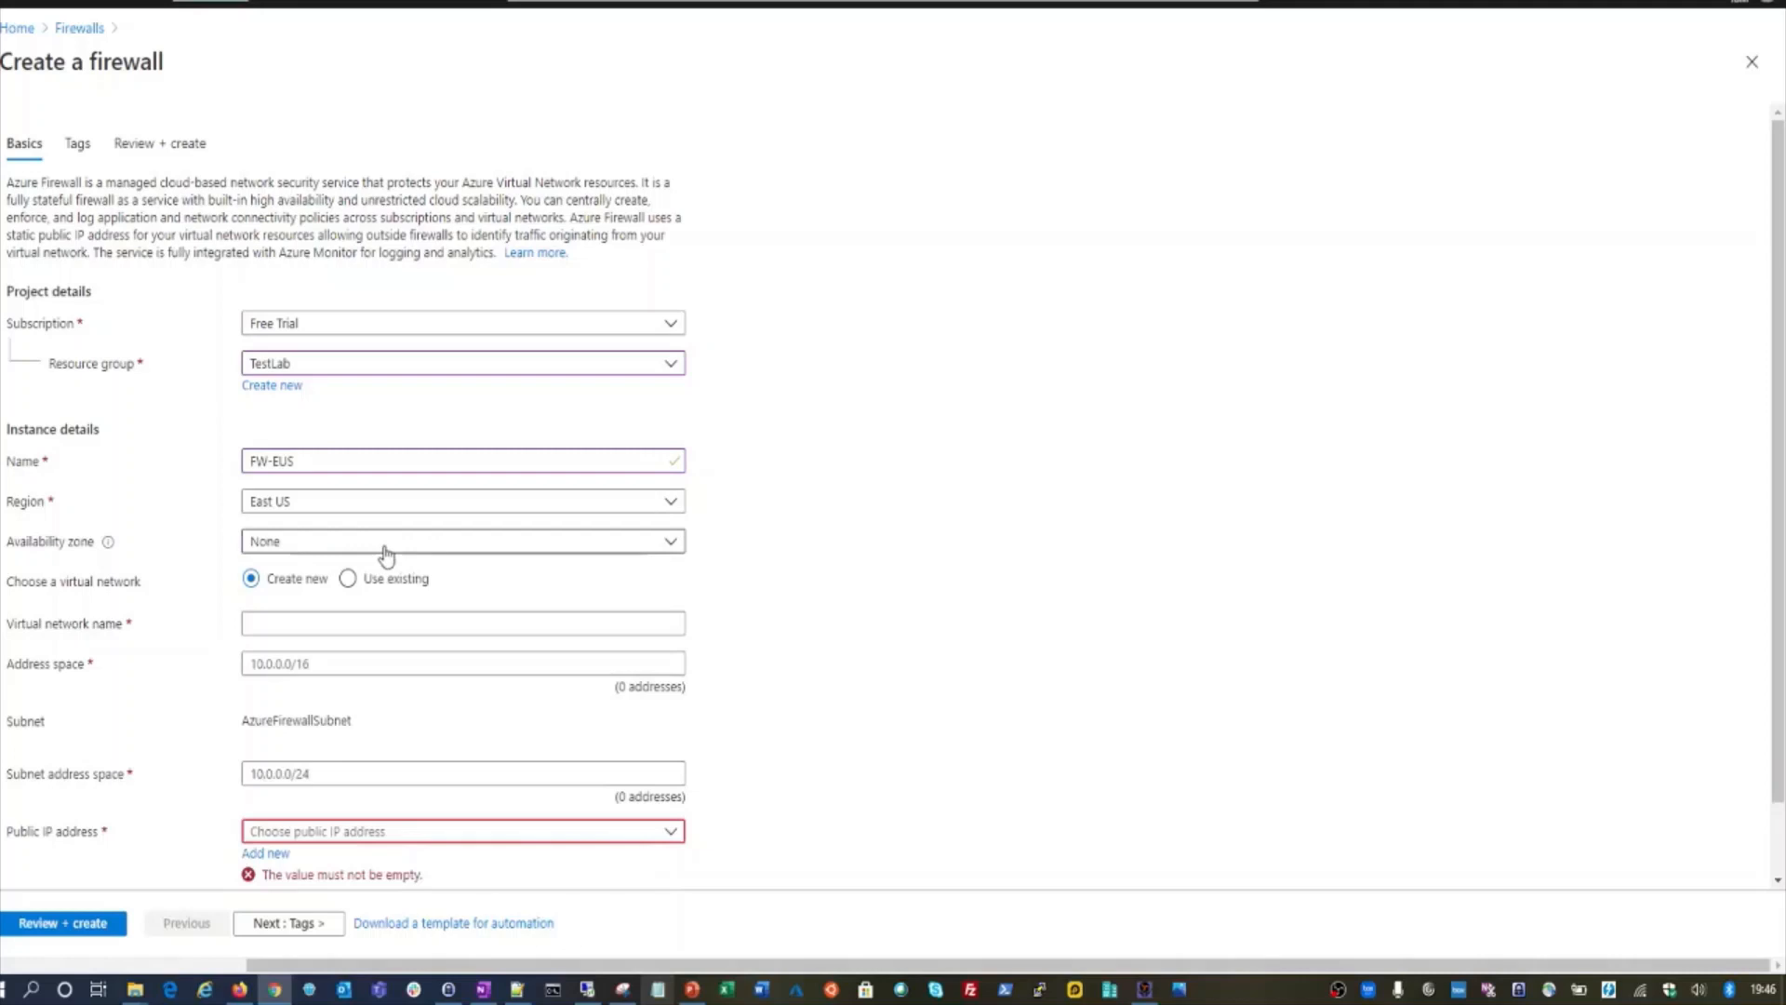
# - Set the firewall to use the existing virtual network vNET-FIREWALL (TestLab)
pyautogui.click(349, 578)
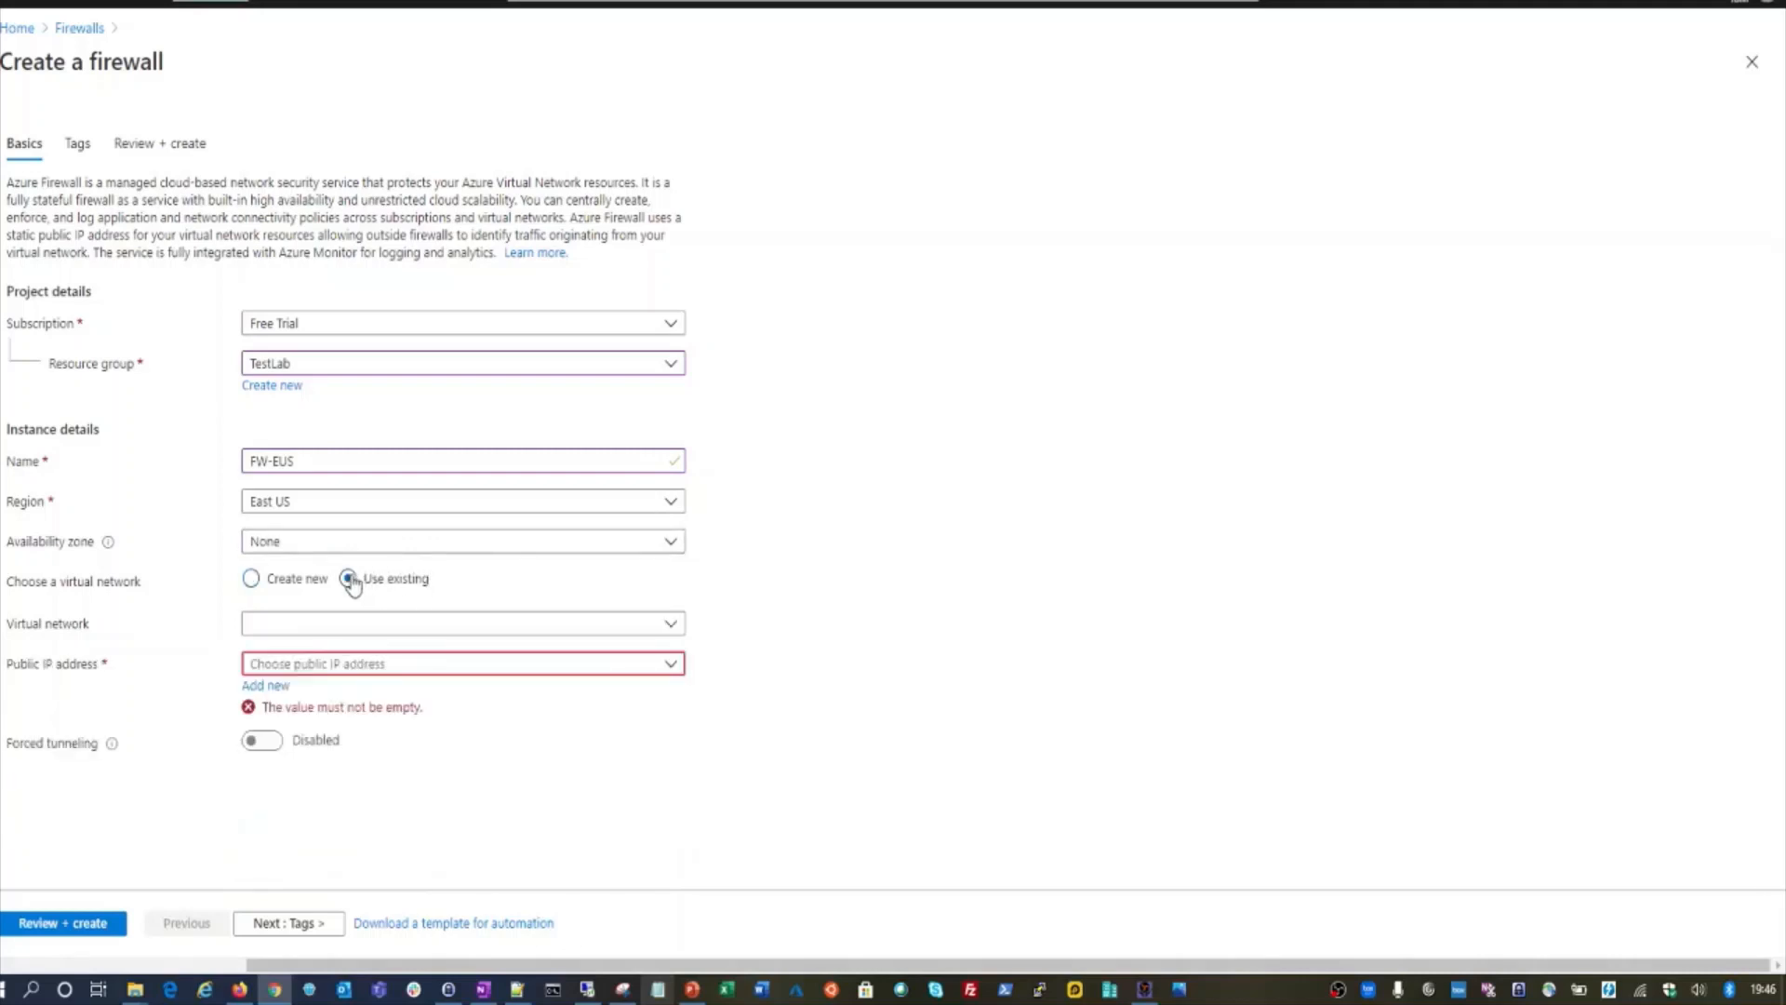
pyautogui.click(479, 632)
pyautogui.click(332, 727)
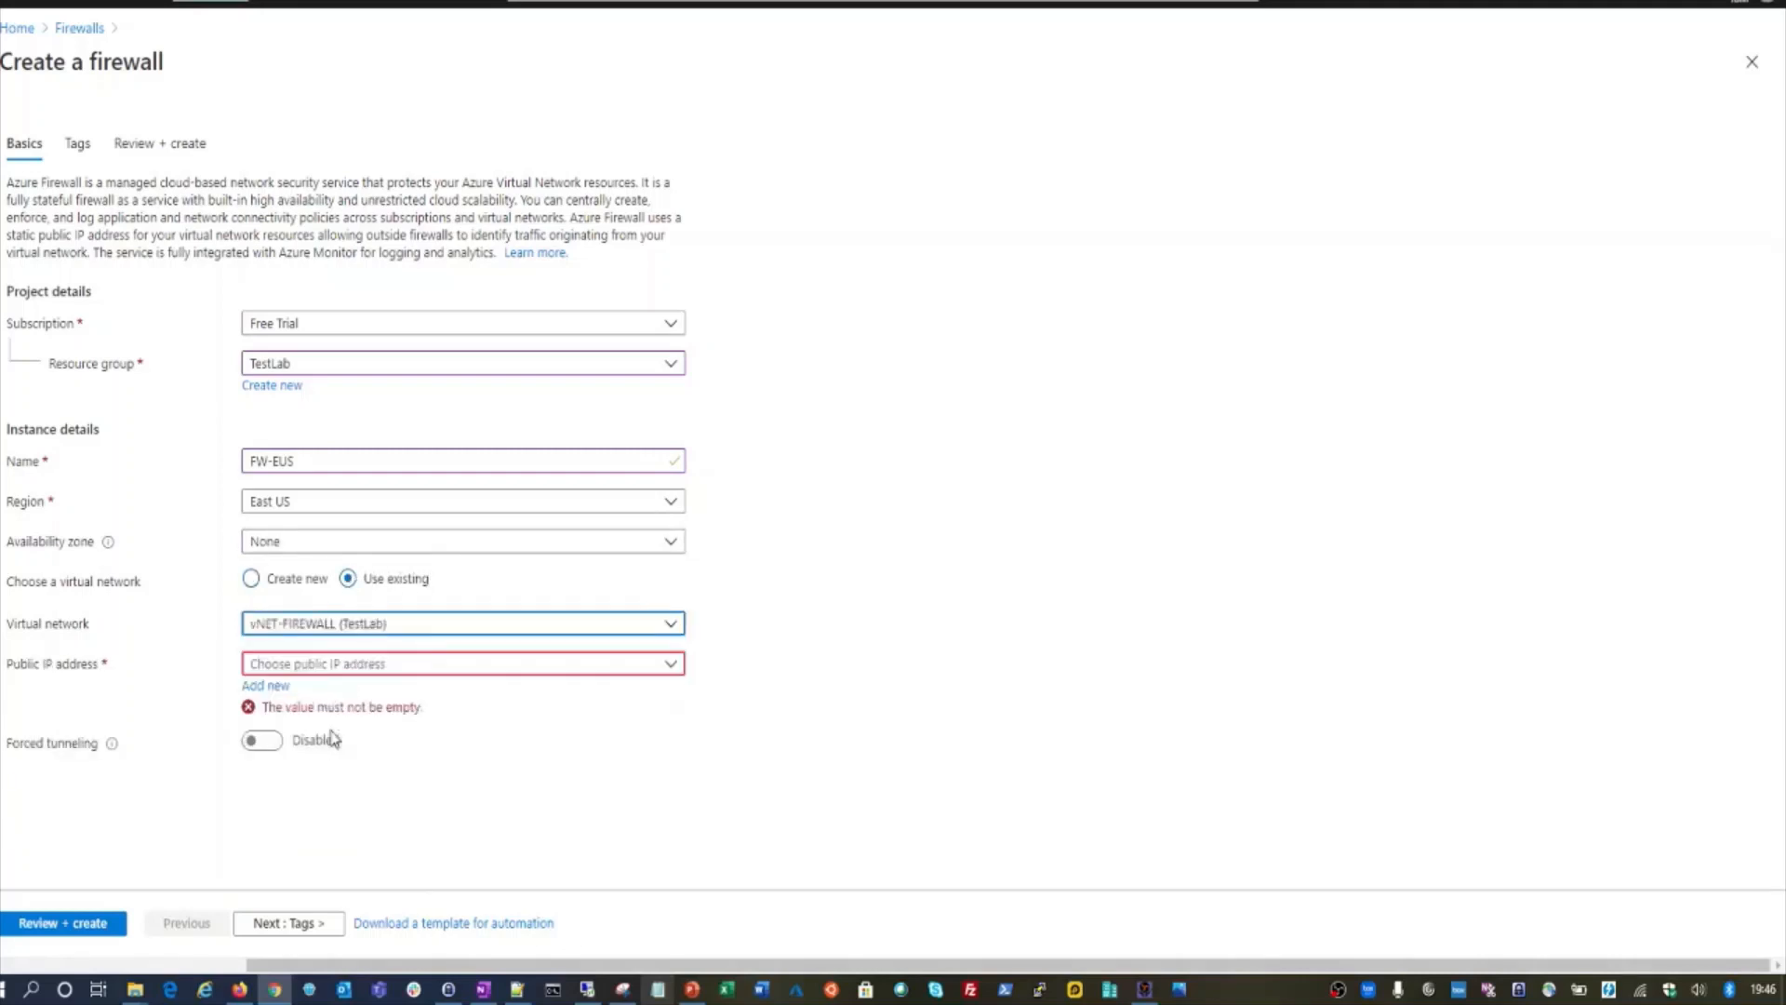
# - Check the existing public IP choices and add a new public IP named FW-EUS-pip for the firewall
pyautogui.click(493, 666)
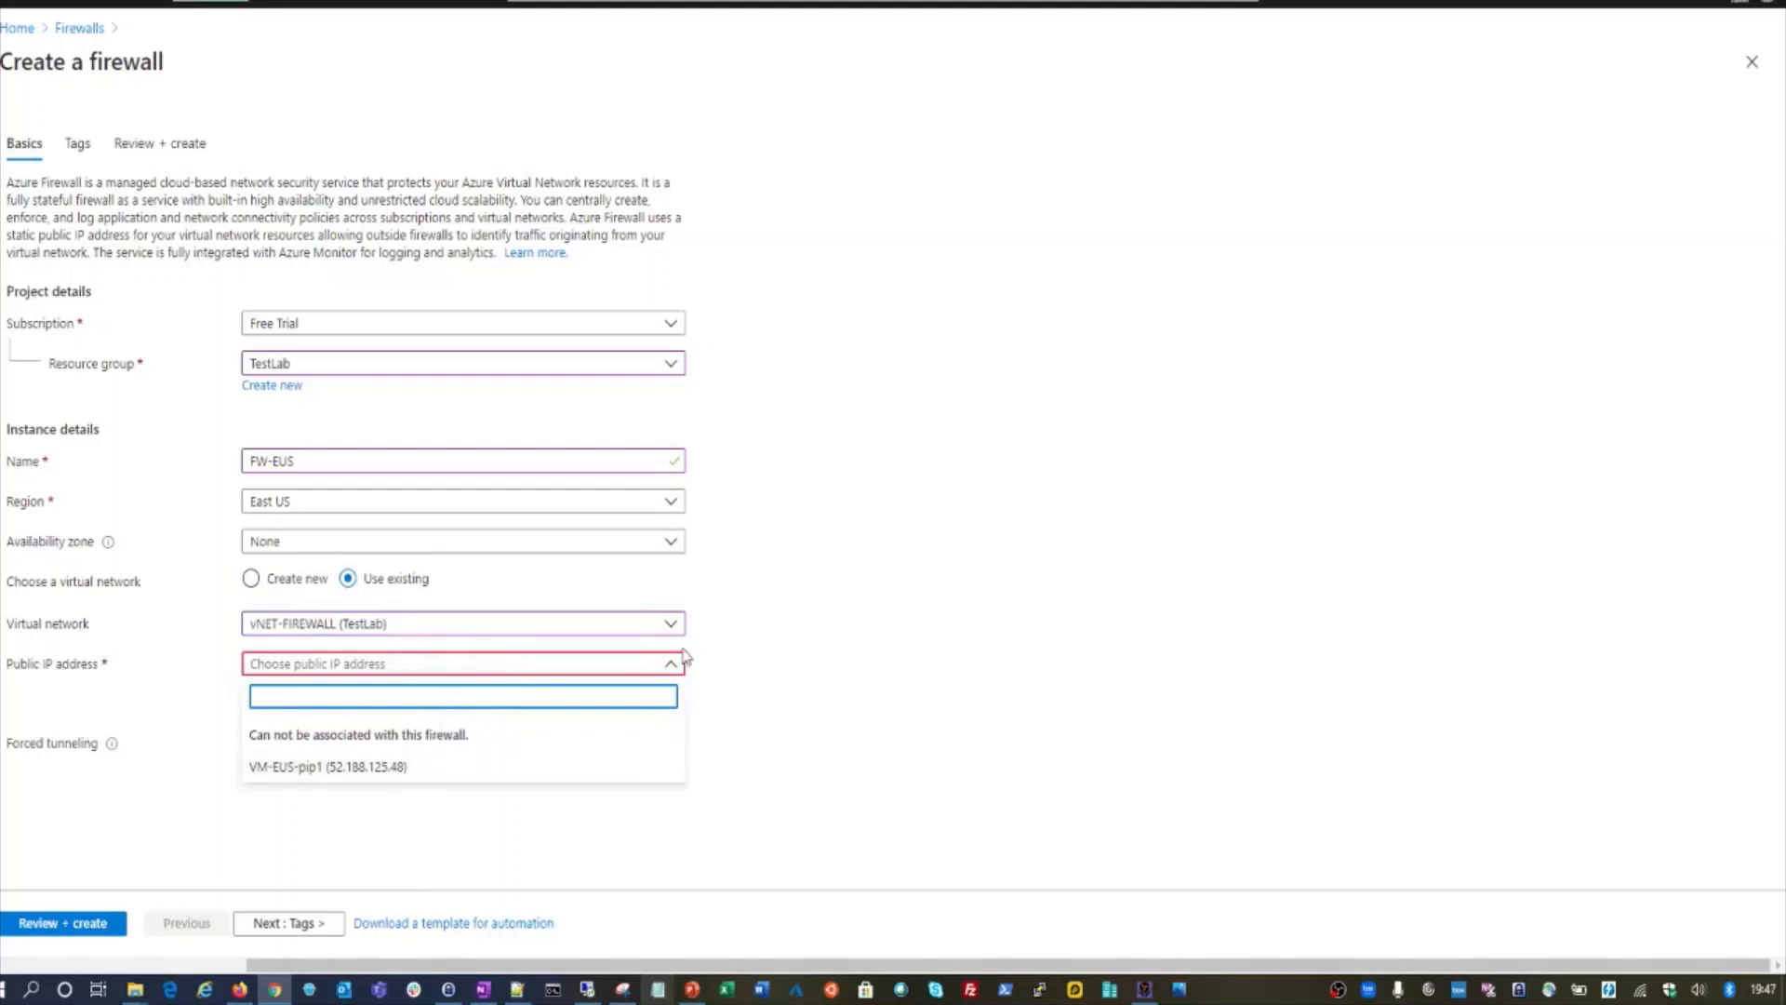
pyautogui.click(788, 691)
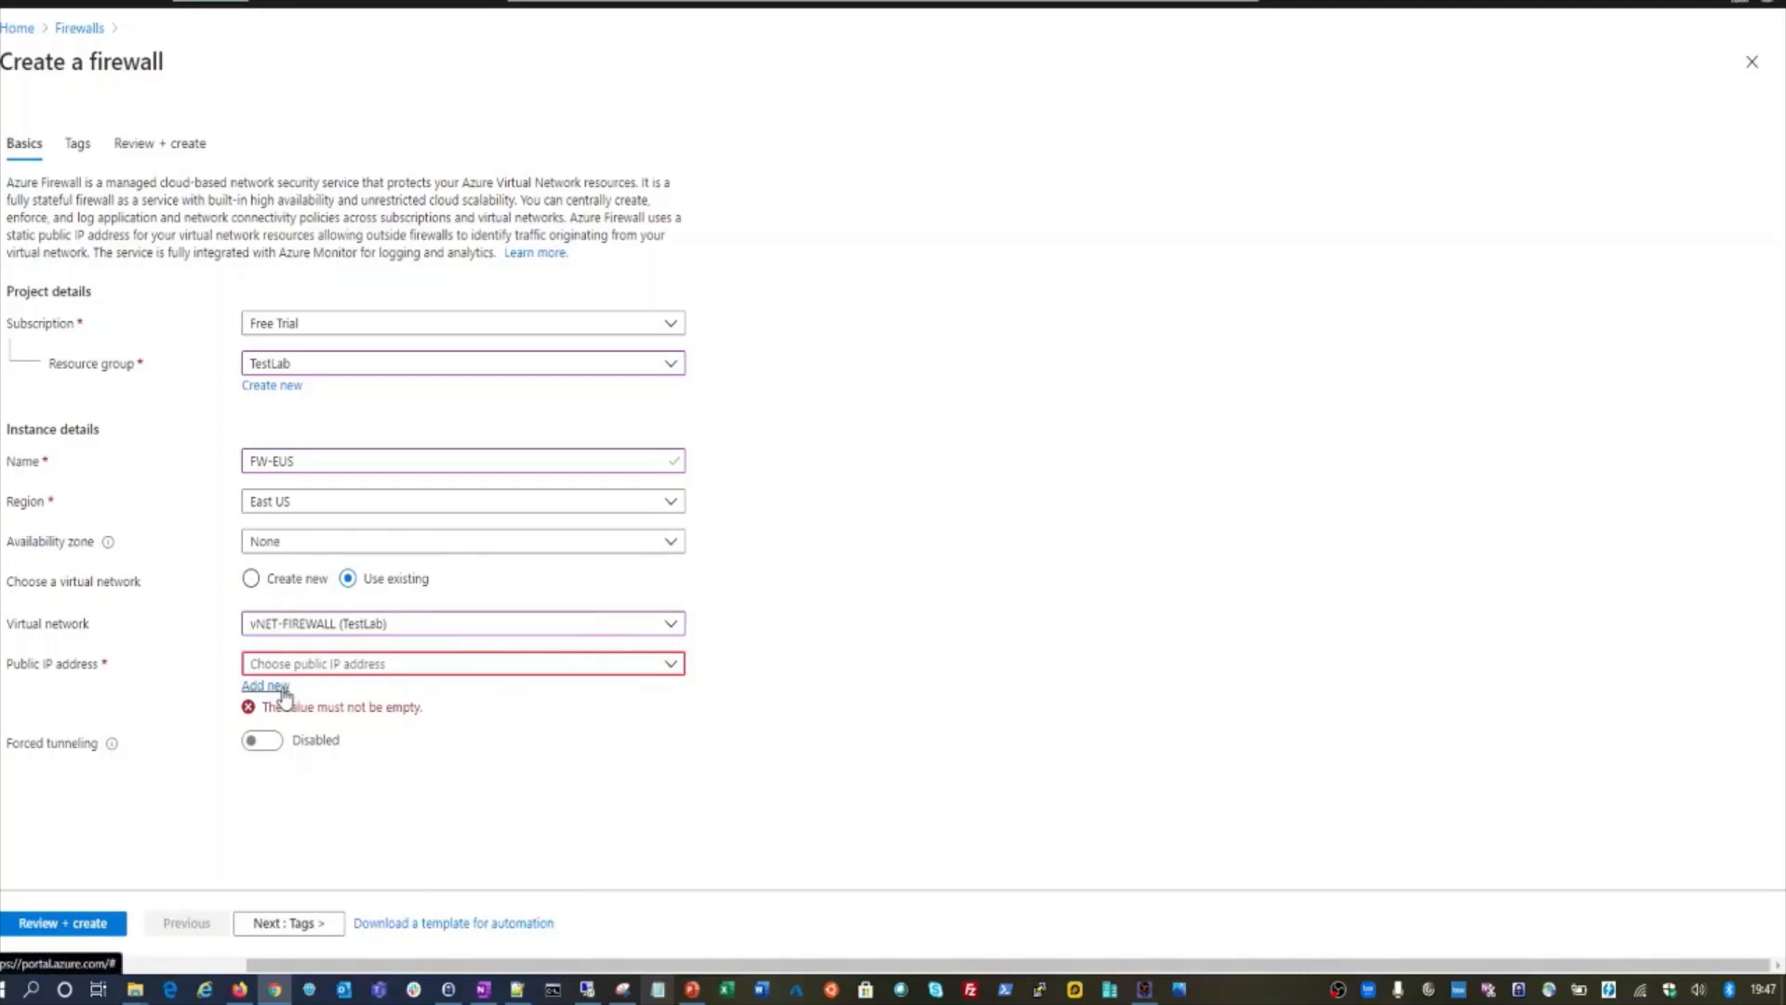
pyautogui.click(679, 665)
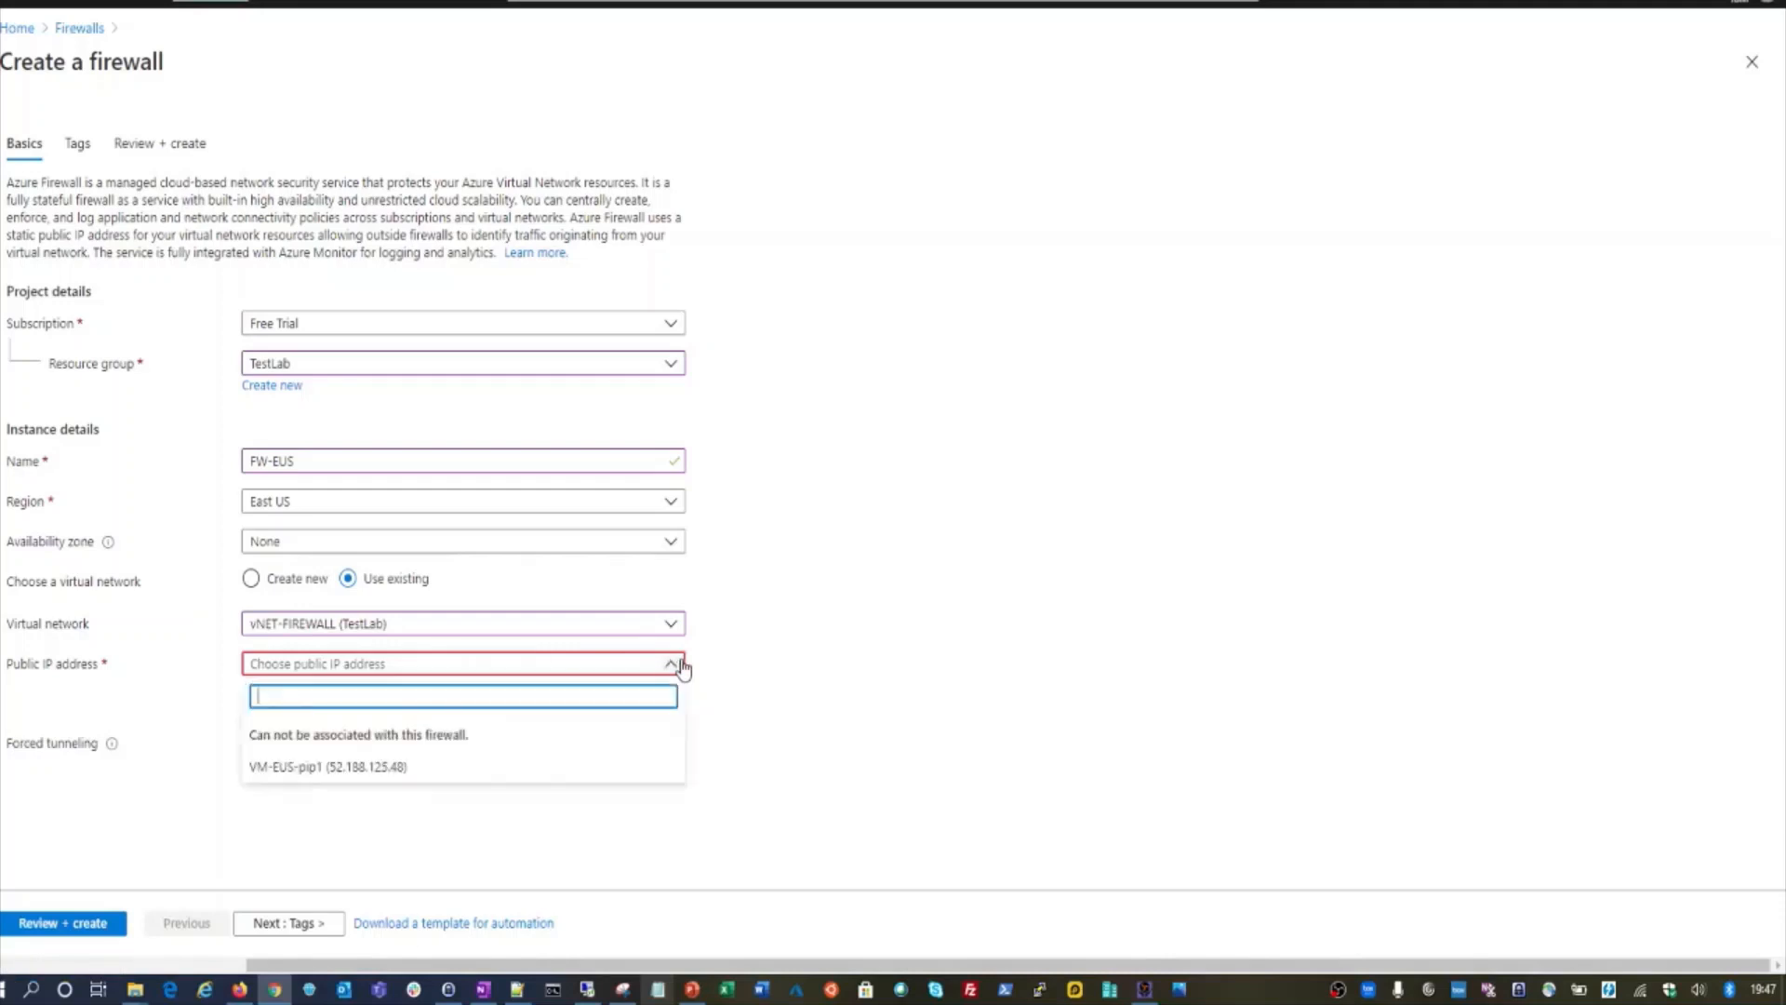
pyautogui.click(806, 669)
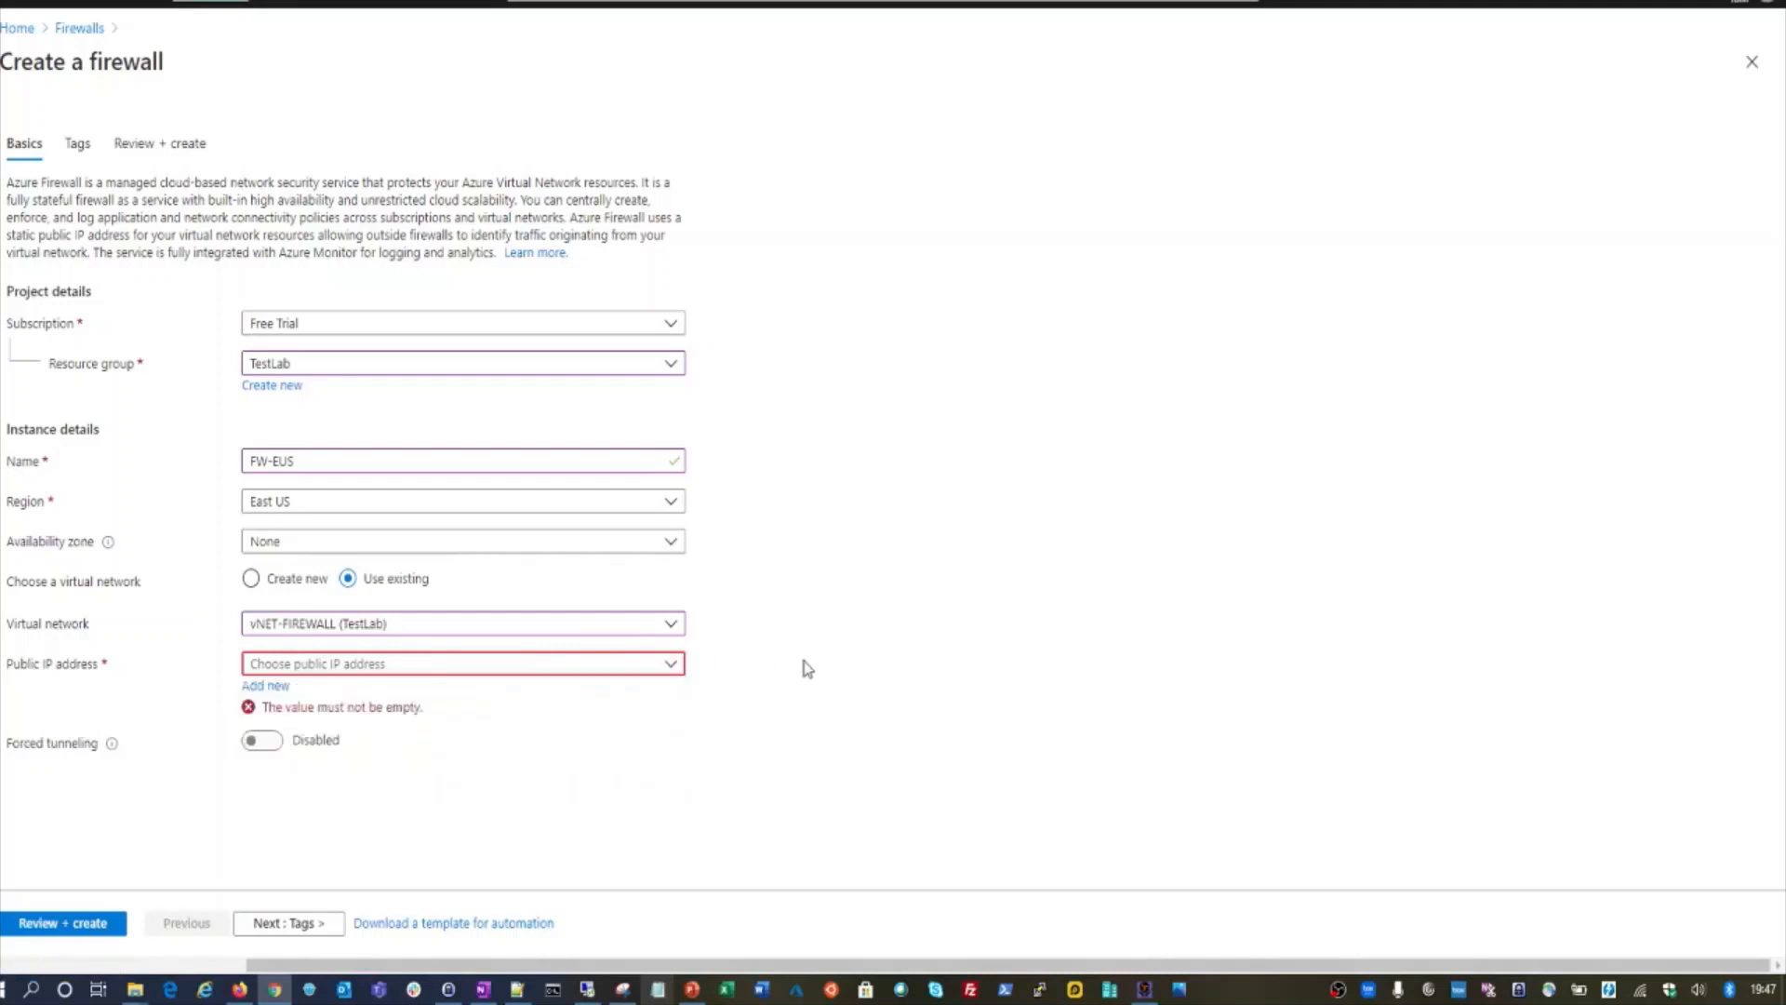
pyautogui.click(266, 686)
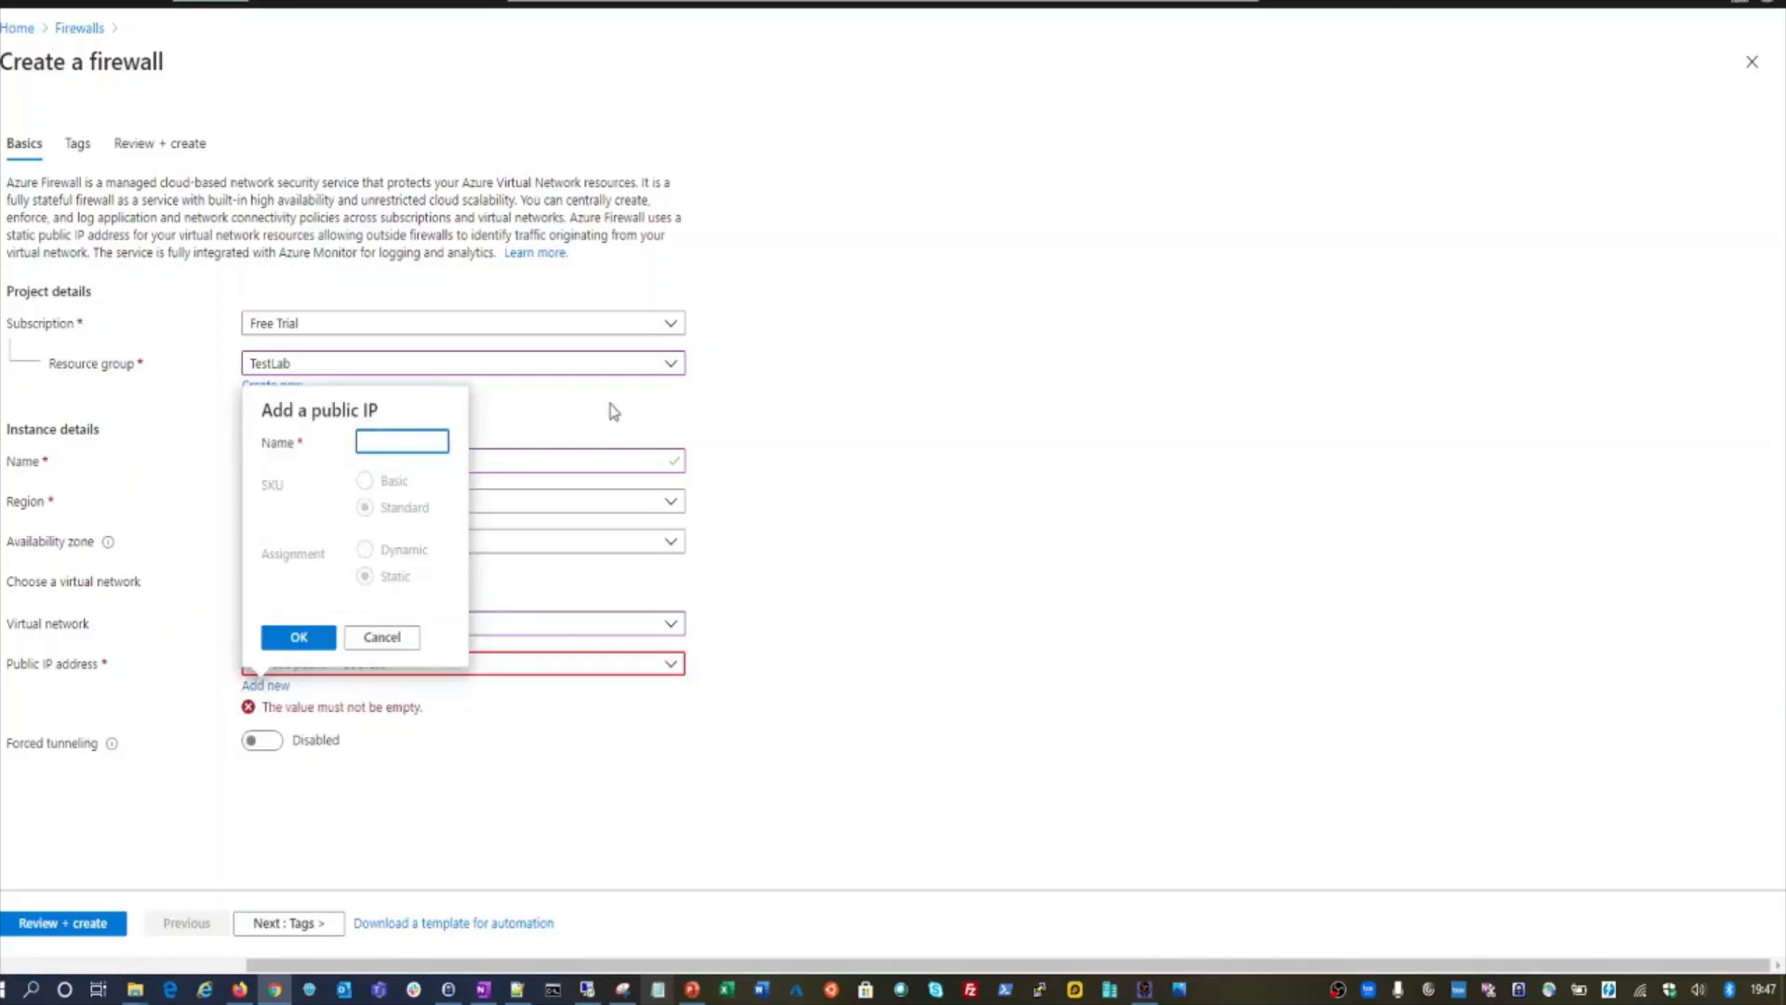
pyautogui.write('FW-pip')
pyautogui.press('Left')
pyautogui.press('Left')
pyautogui.press('Left')
pyautogui.write('EUS-')
pyautogui.click(298, 638)
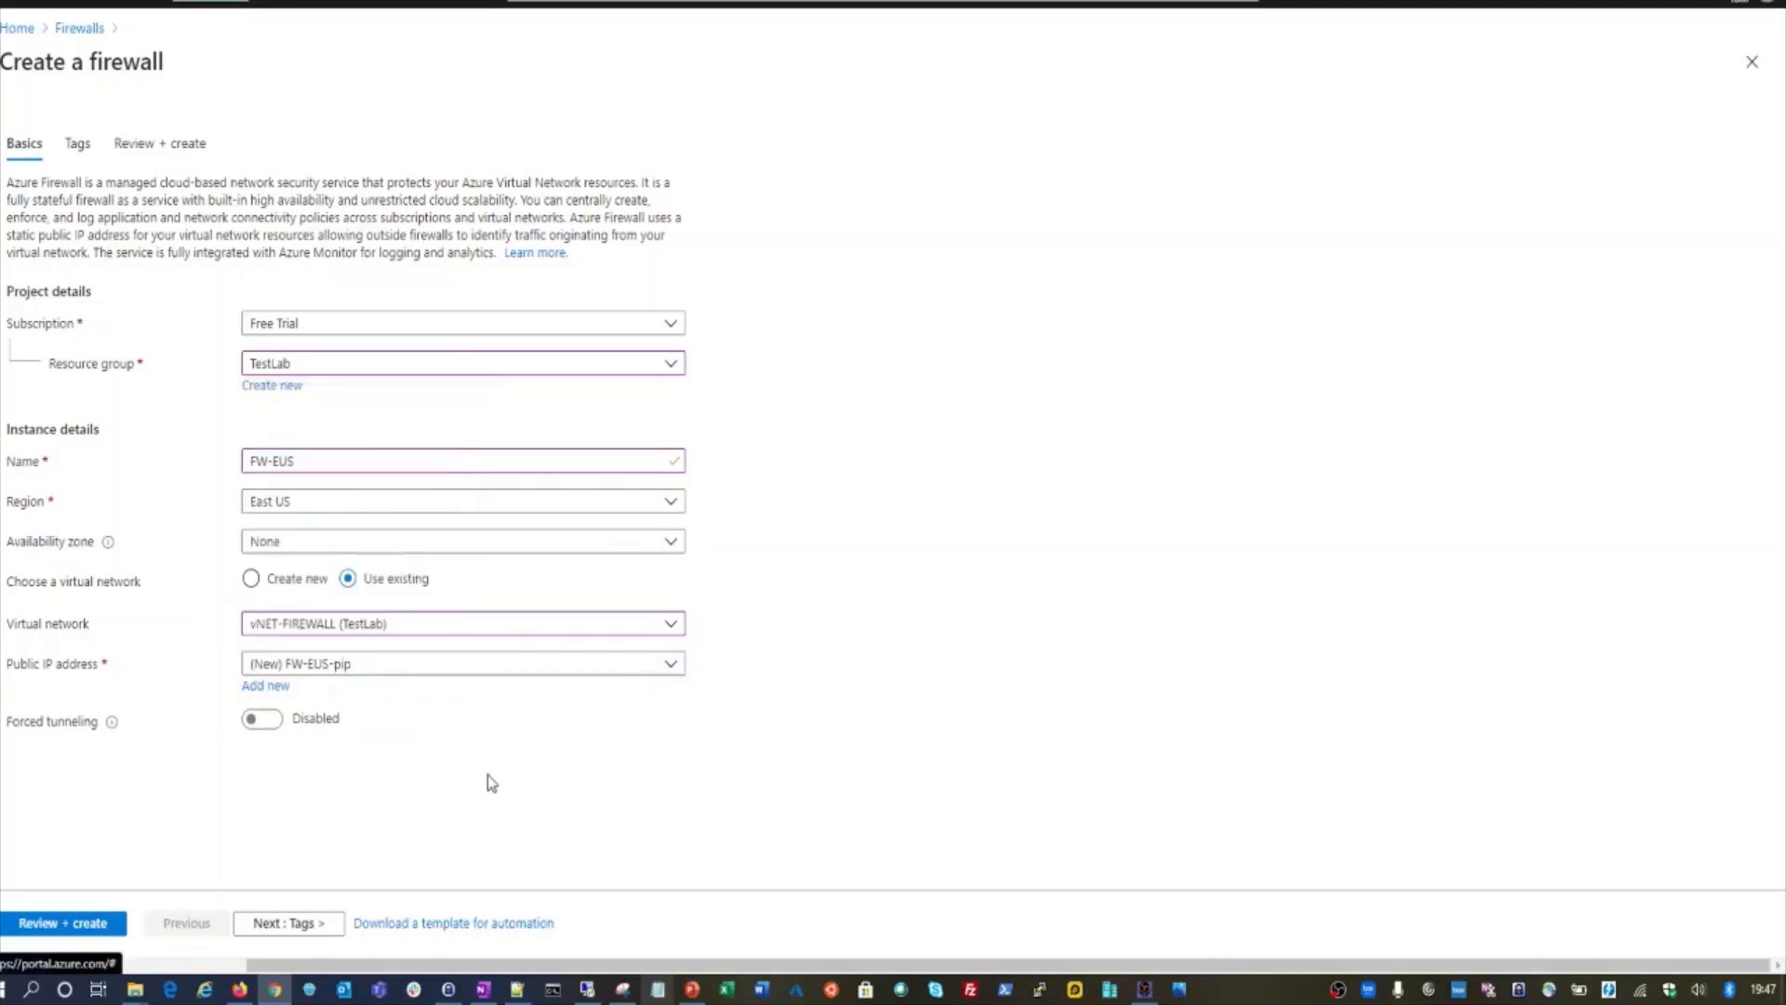
# - Review the firewall's settings, create it, and open the resource once it is deployed
pyautogui.click(80, 926)
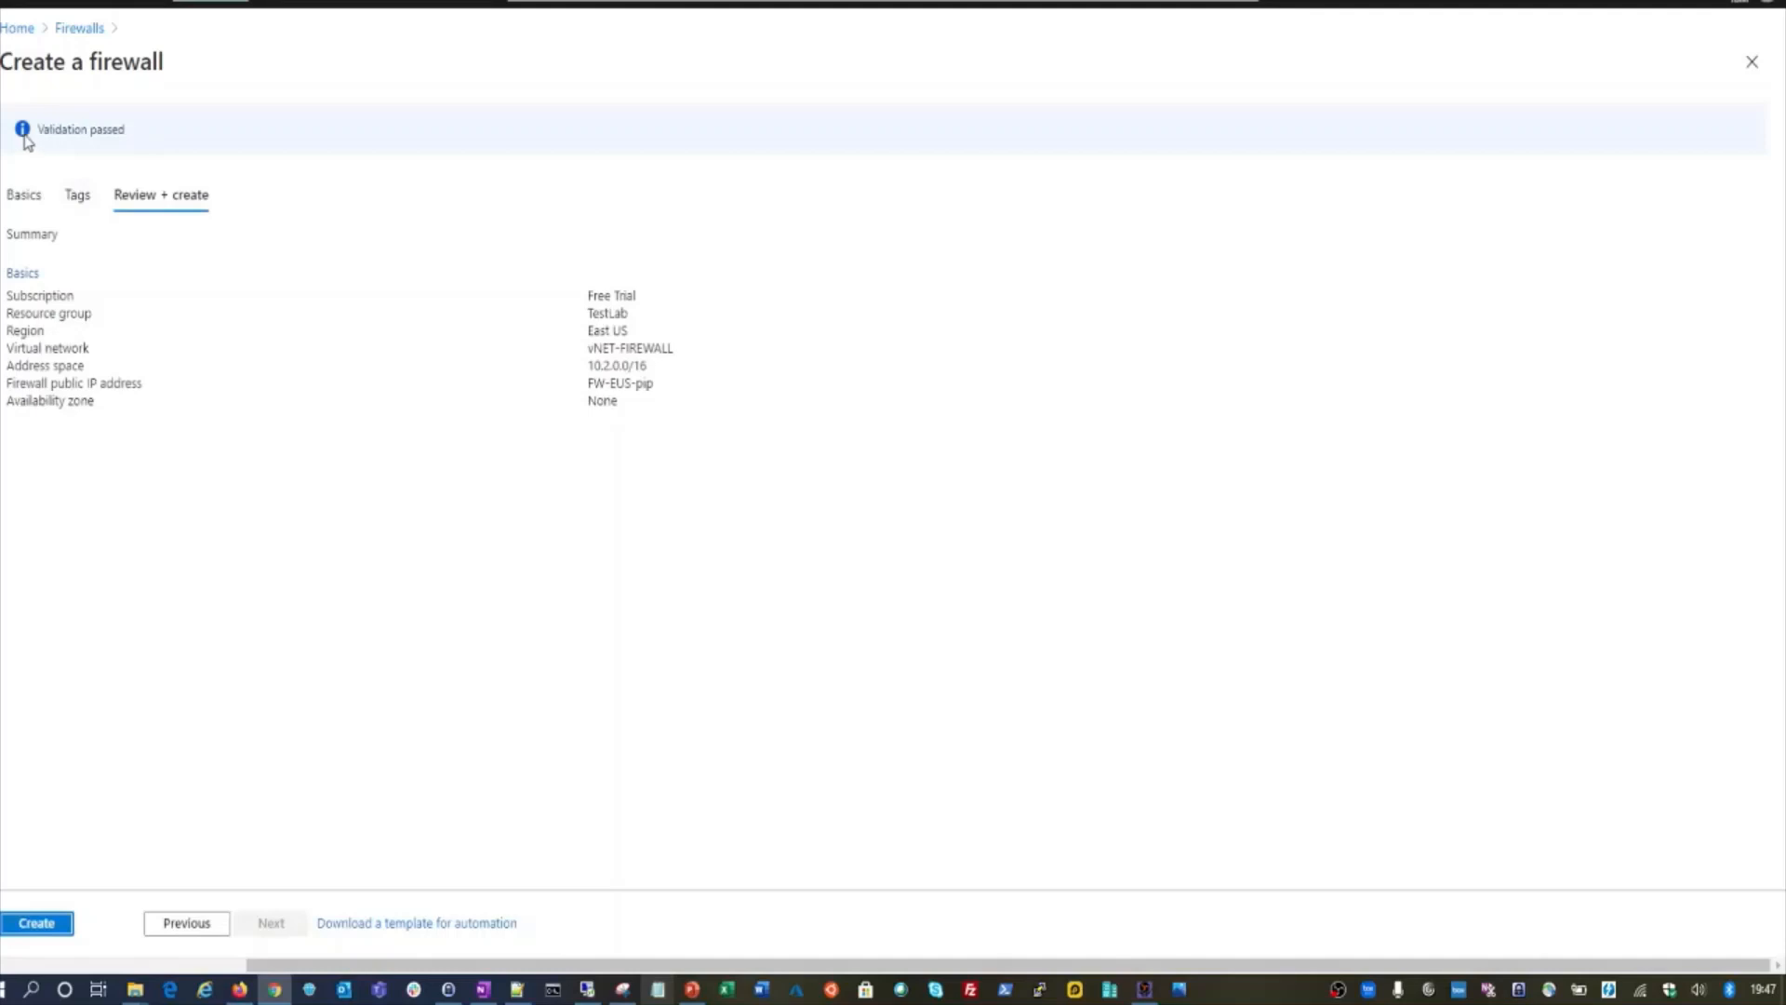
pyautogui.click(26, 140)
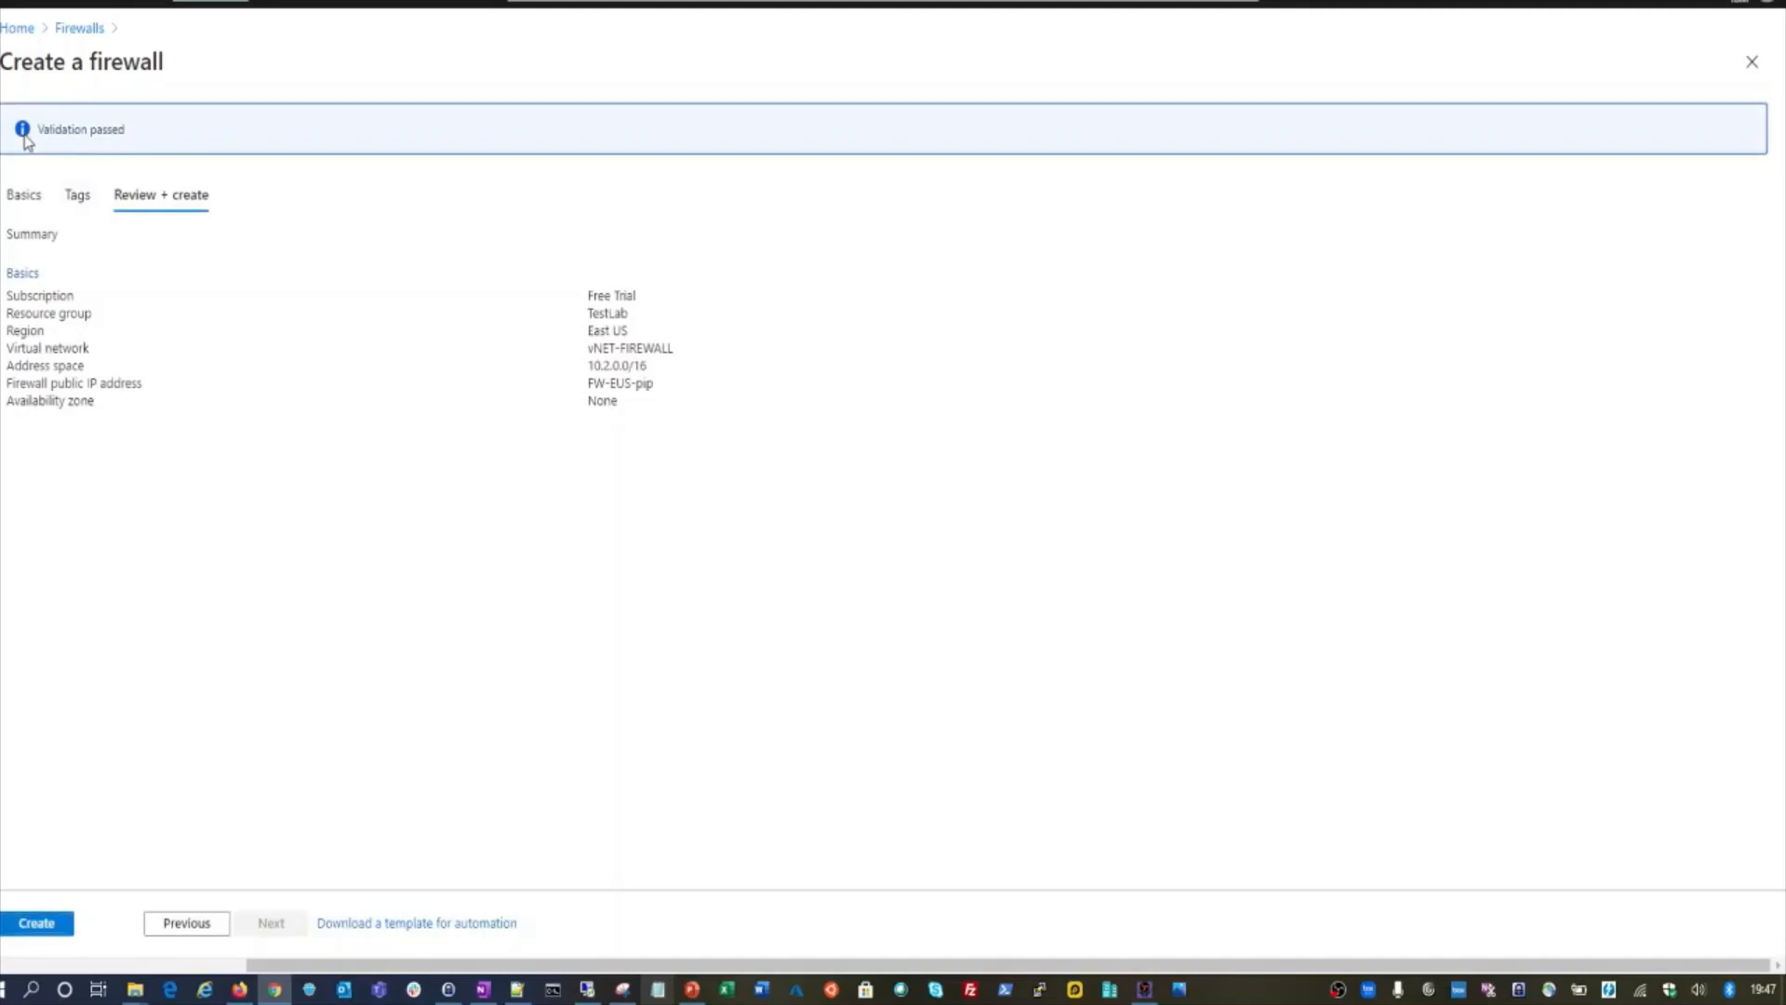
pyautogui.click(25, 197)
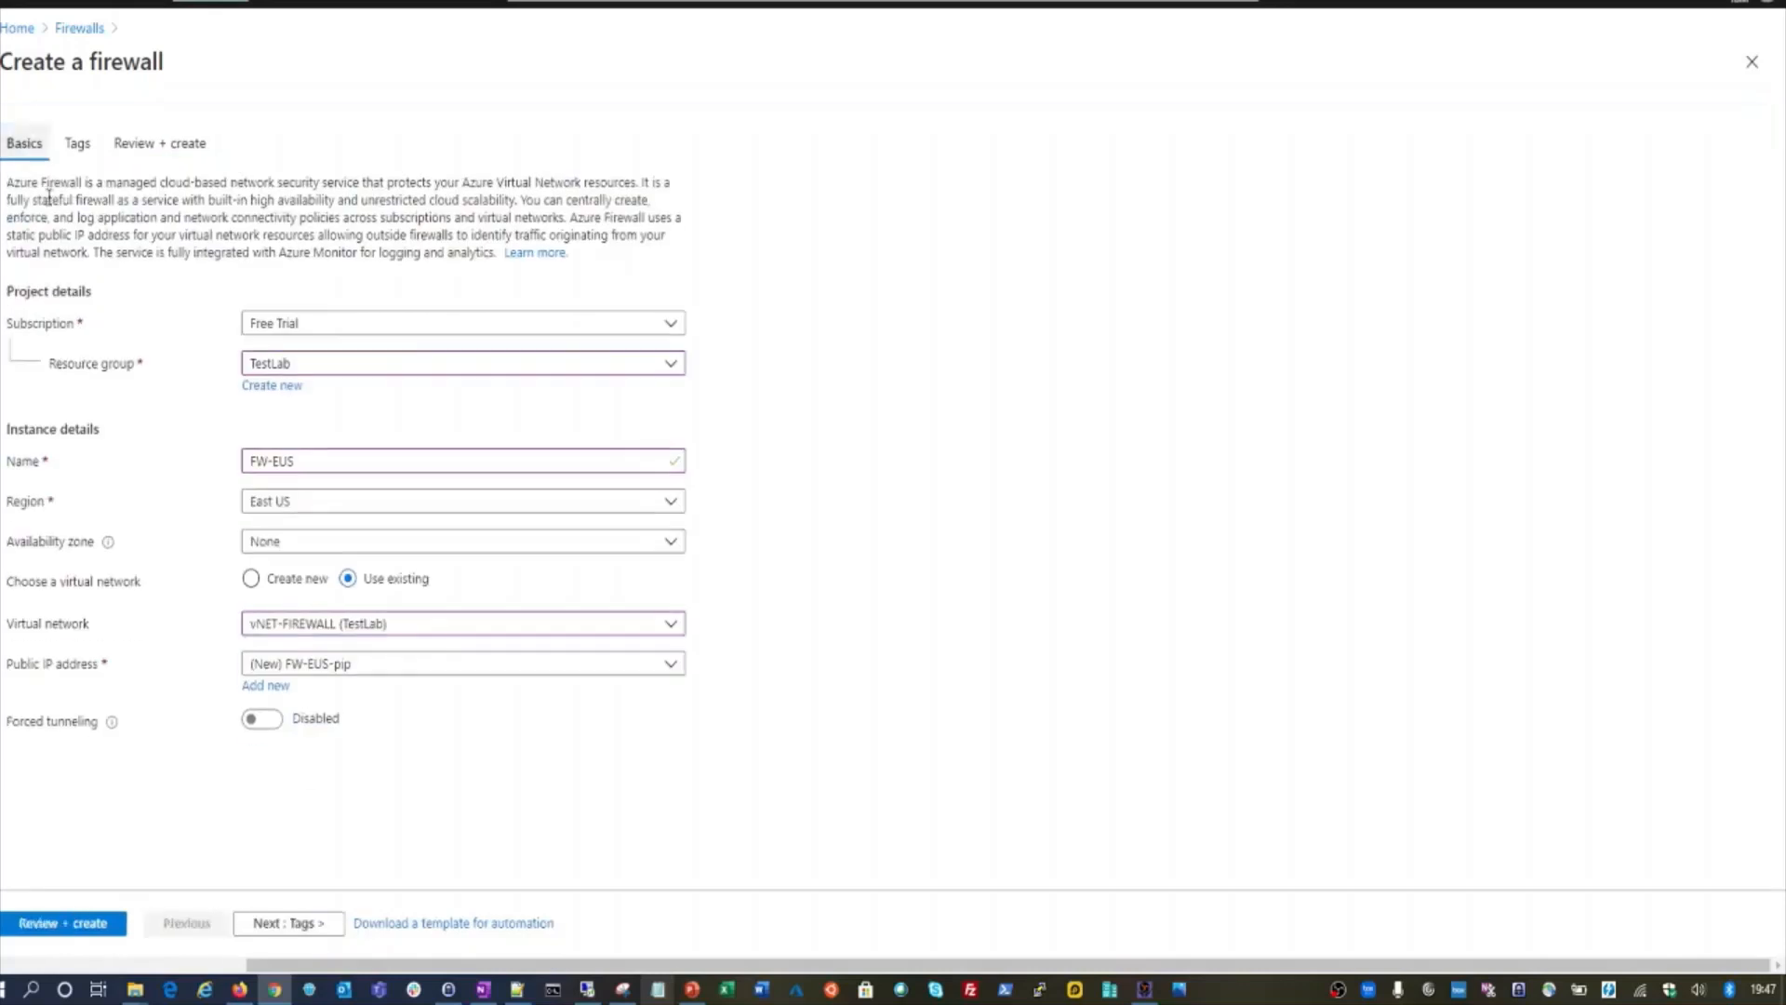
pyautogui.click(76, 149)
pyautogui.click(159, 149)
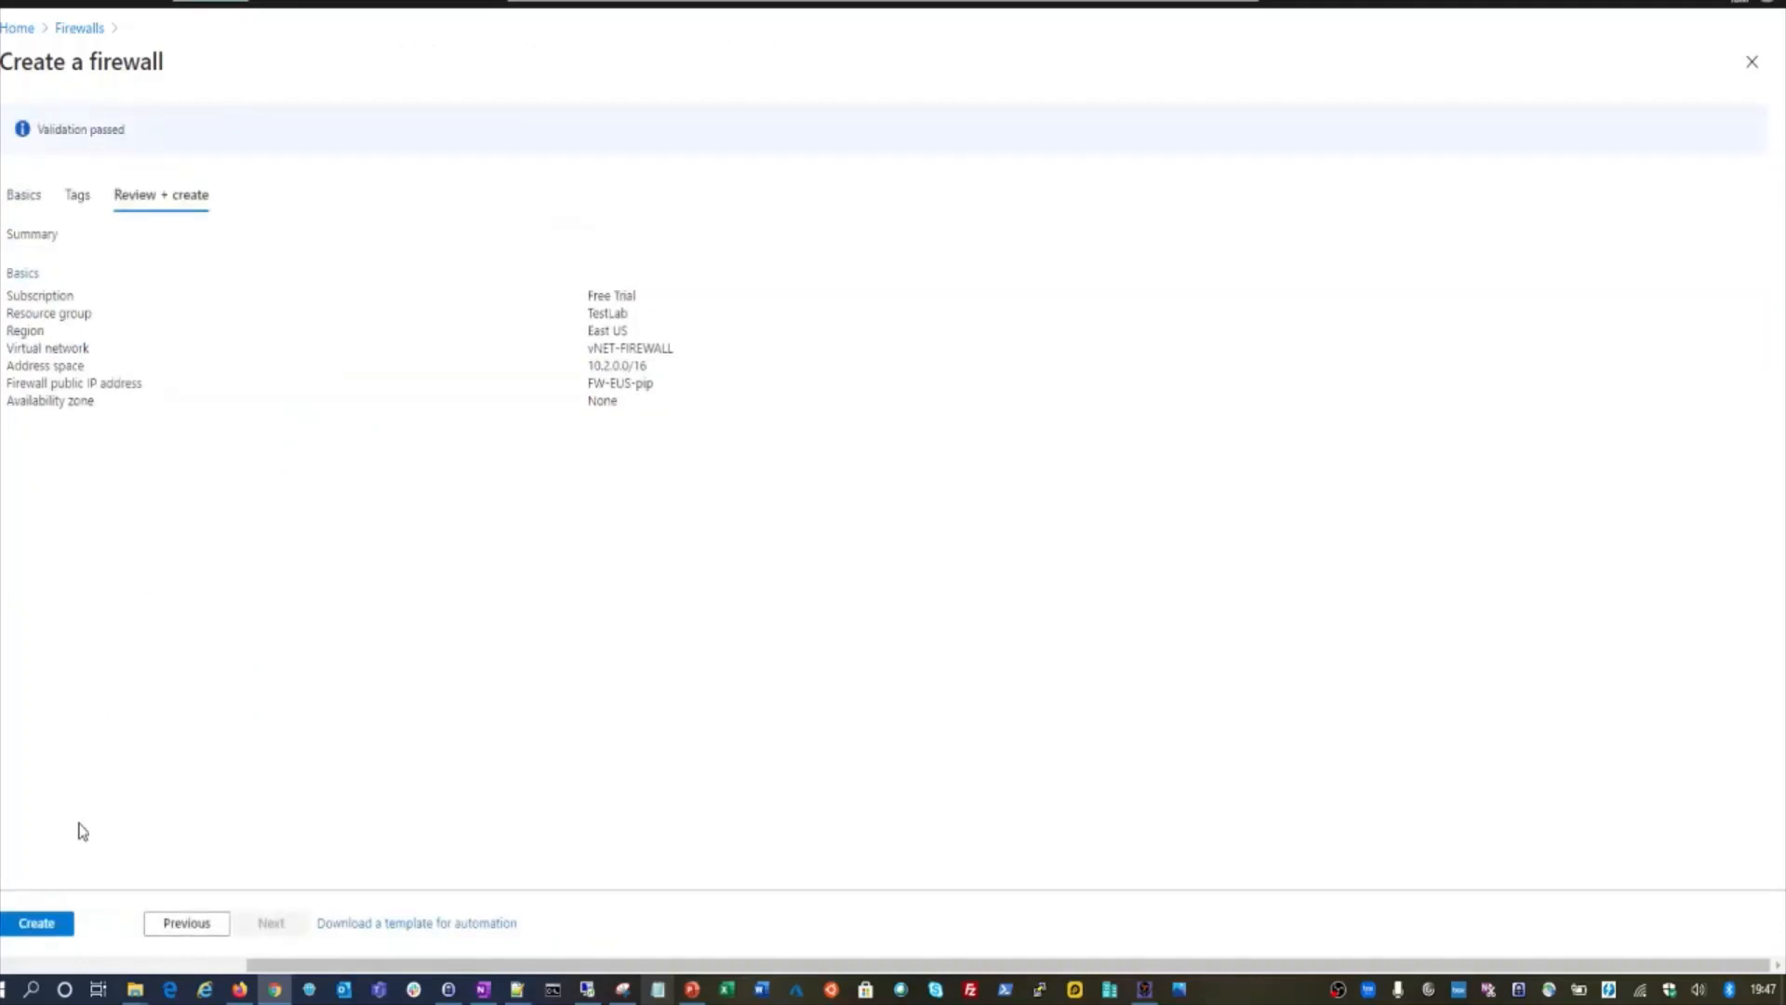
pyautogui.click(39, 927)
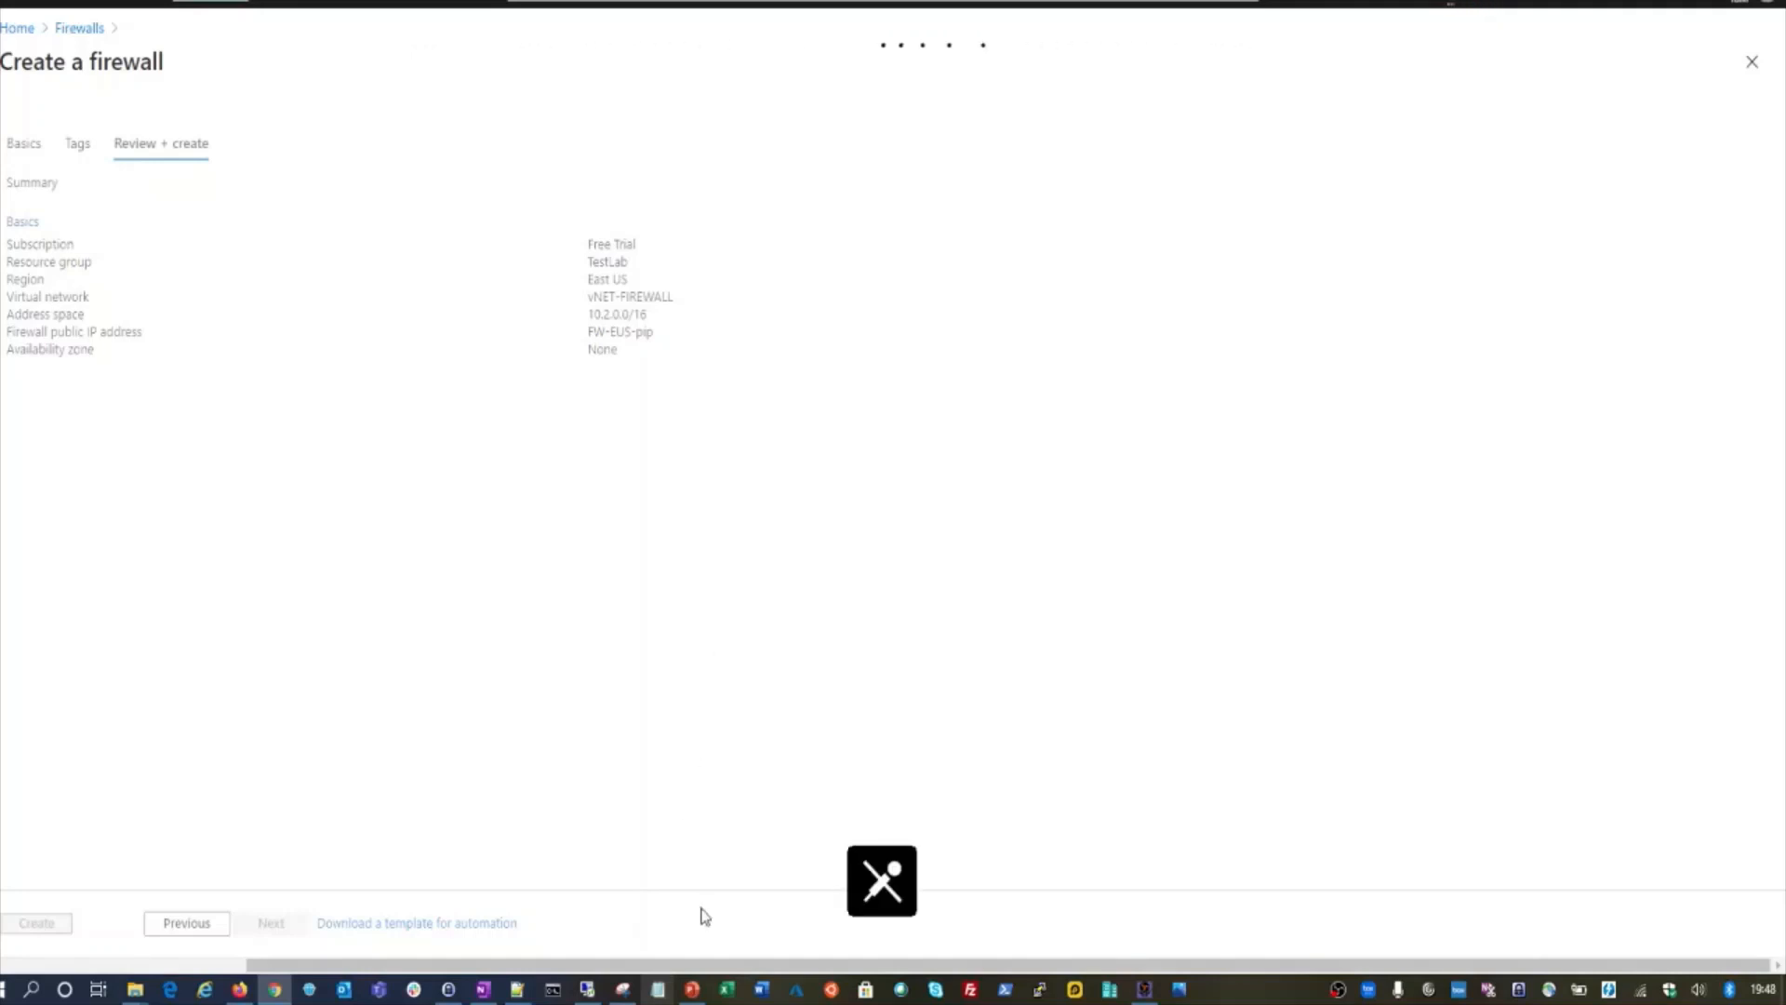
pyautogui.moveTo(692, 989)
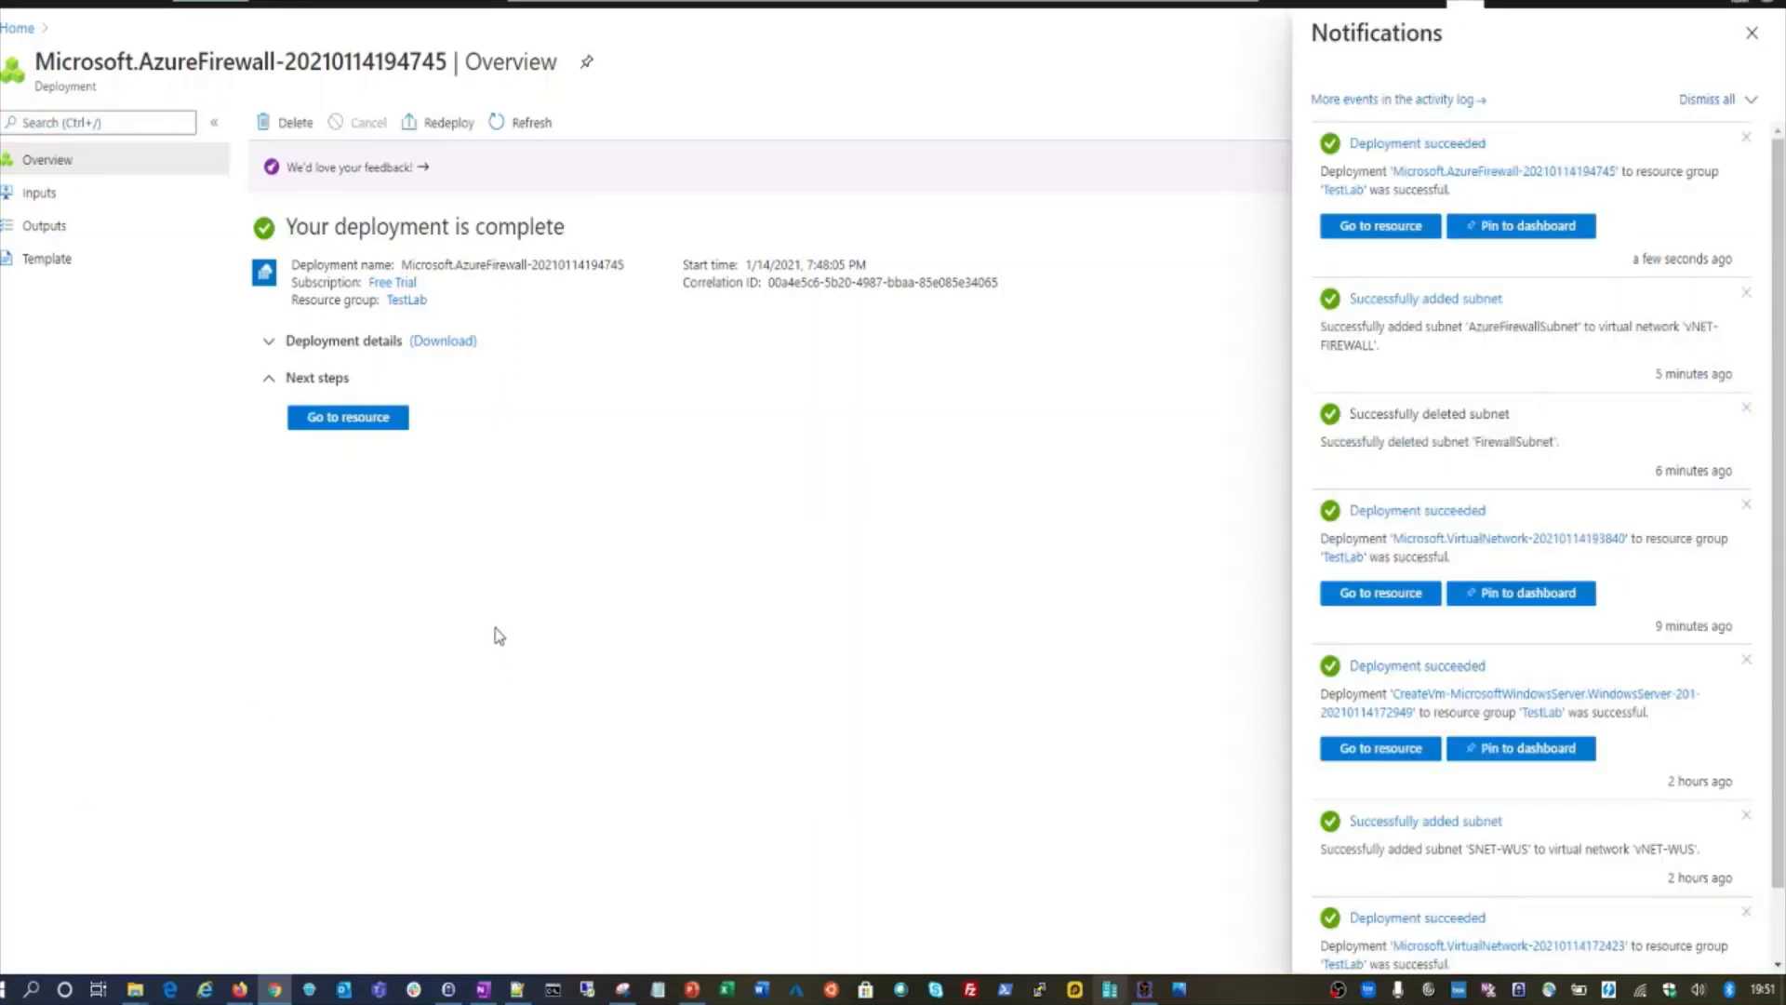
pyautogui.click(376, 419)
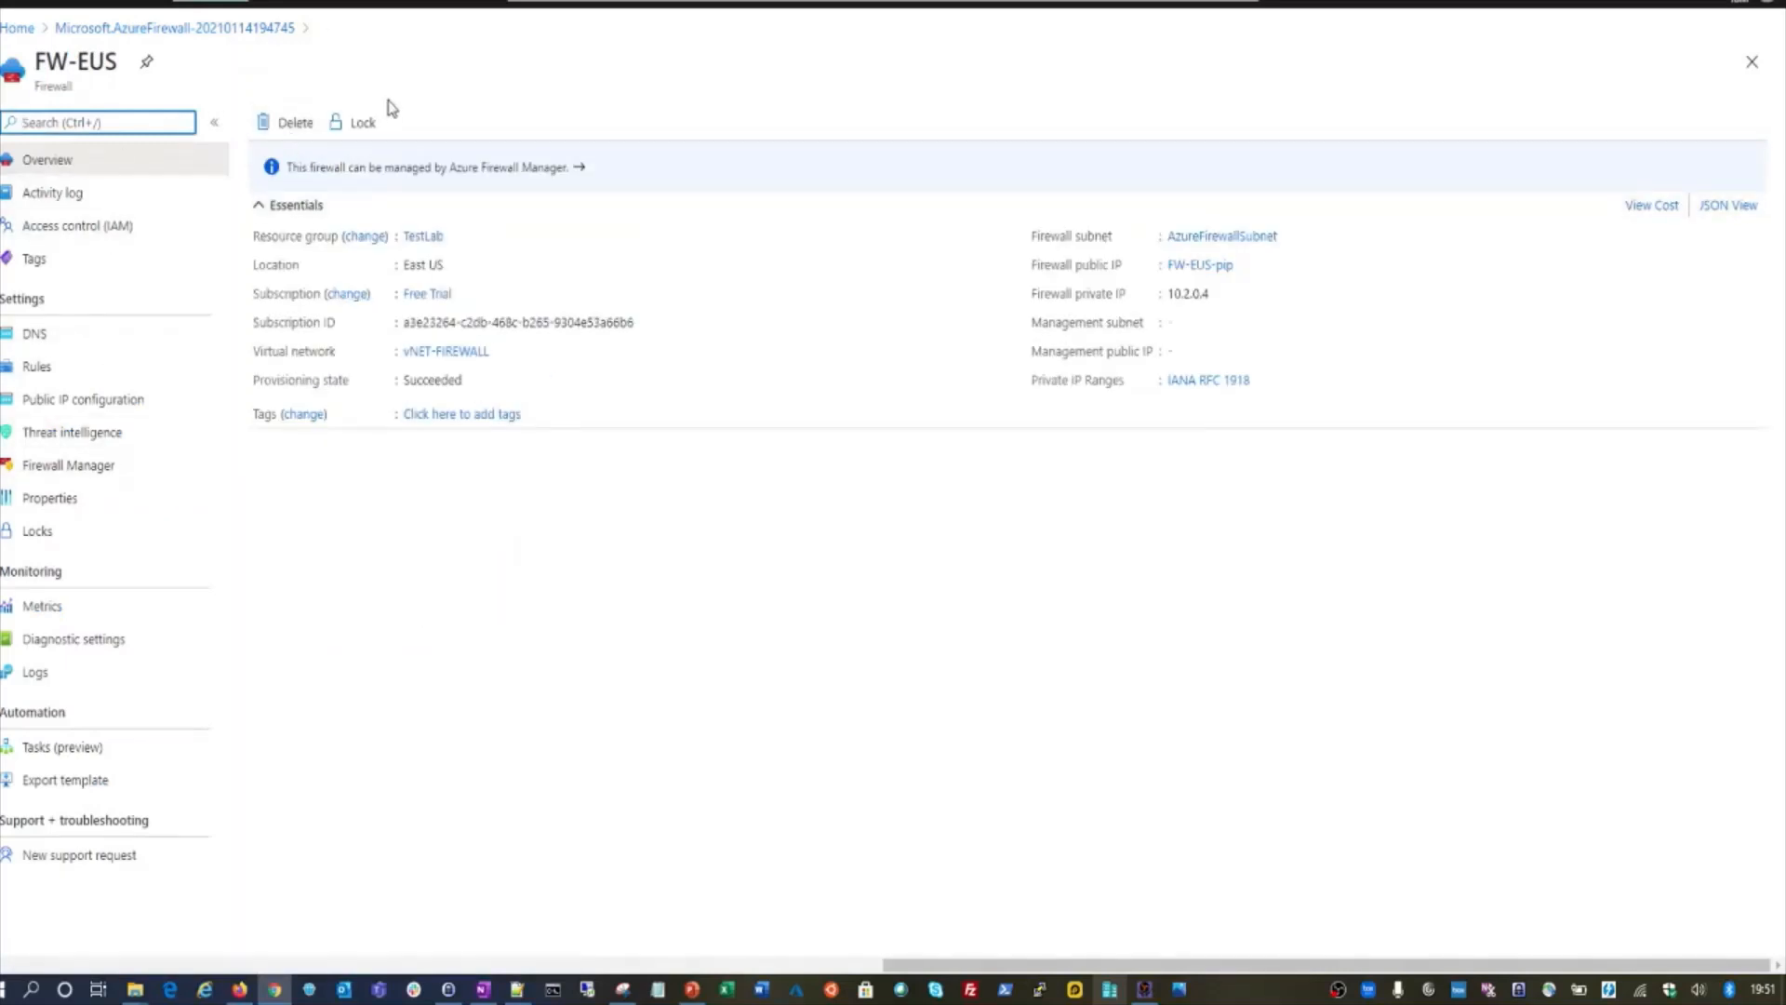
# - Open the peerings of the vNET-EUS virtual network and start adding a peering
pyautogui.click(9, 5)
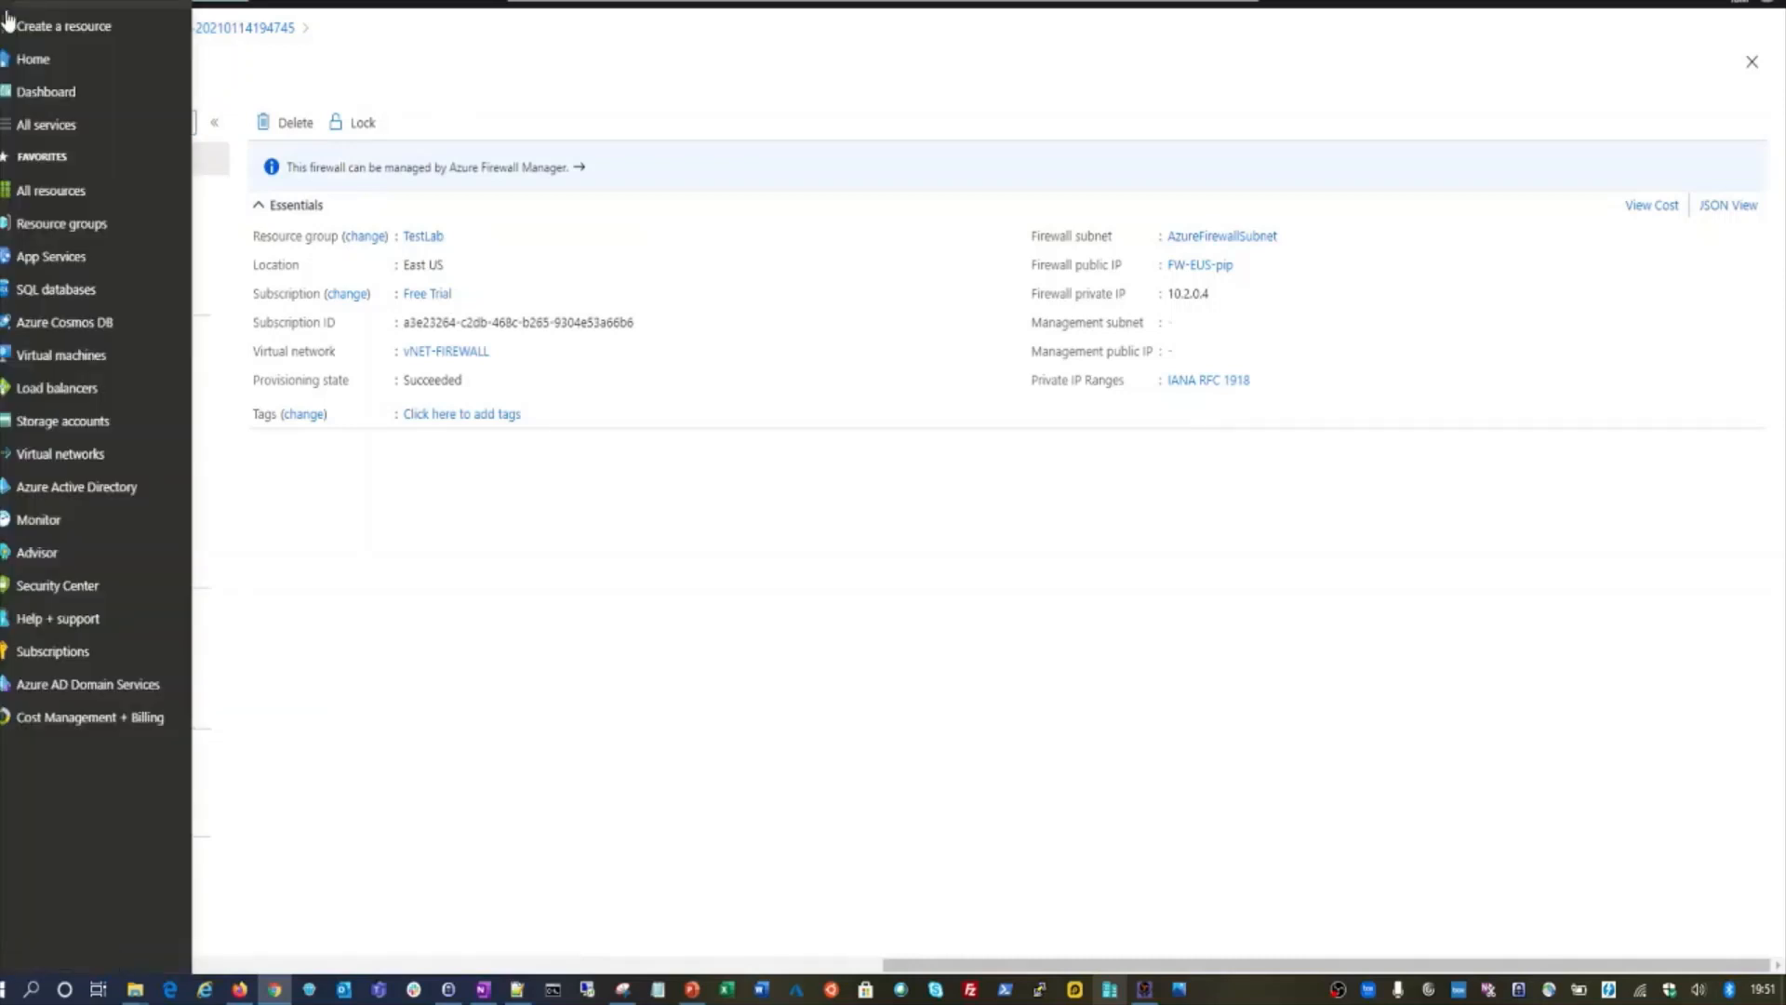
pyautogui.click(69, 461)
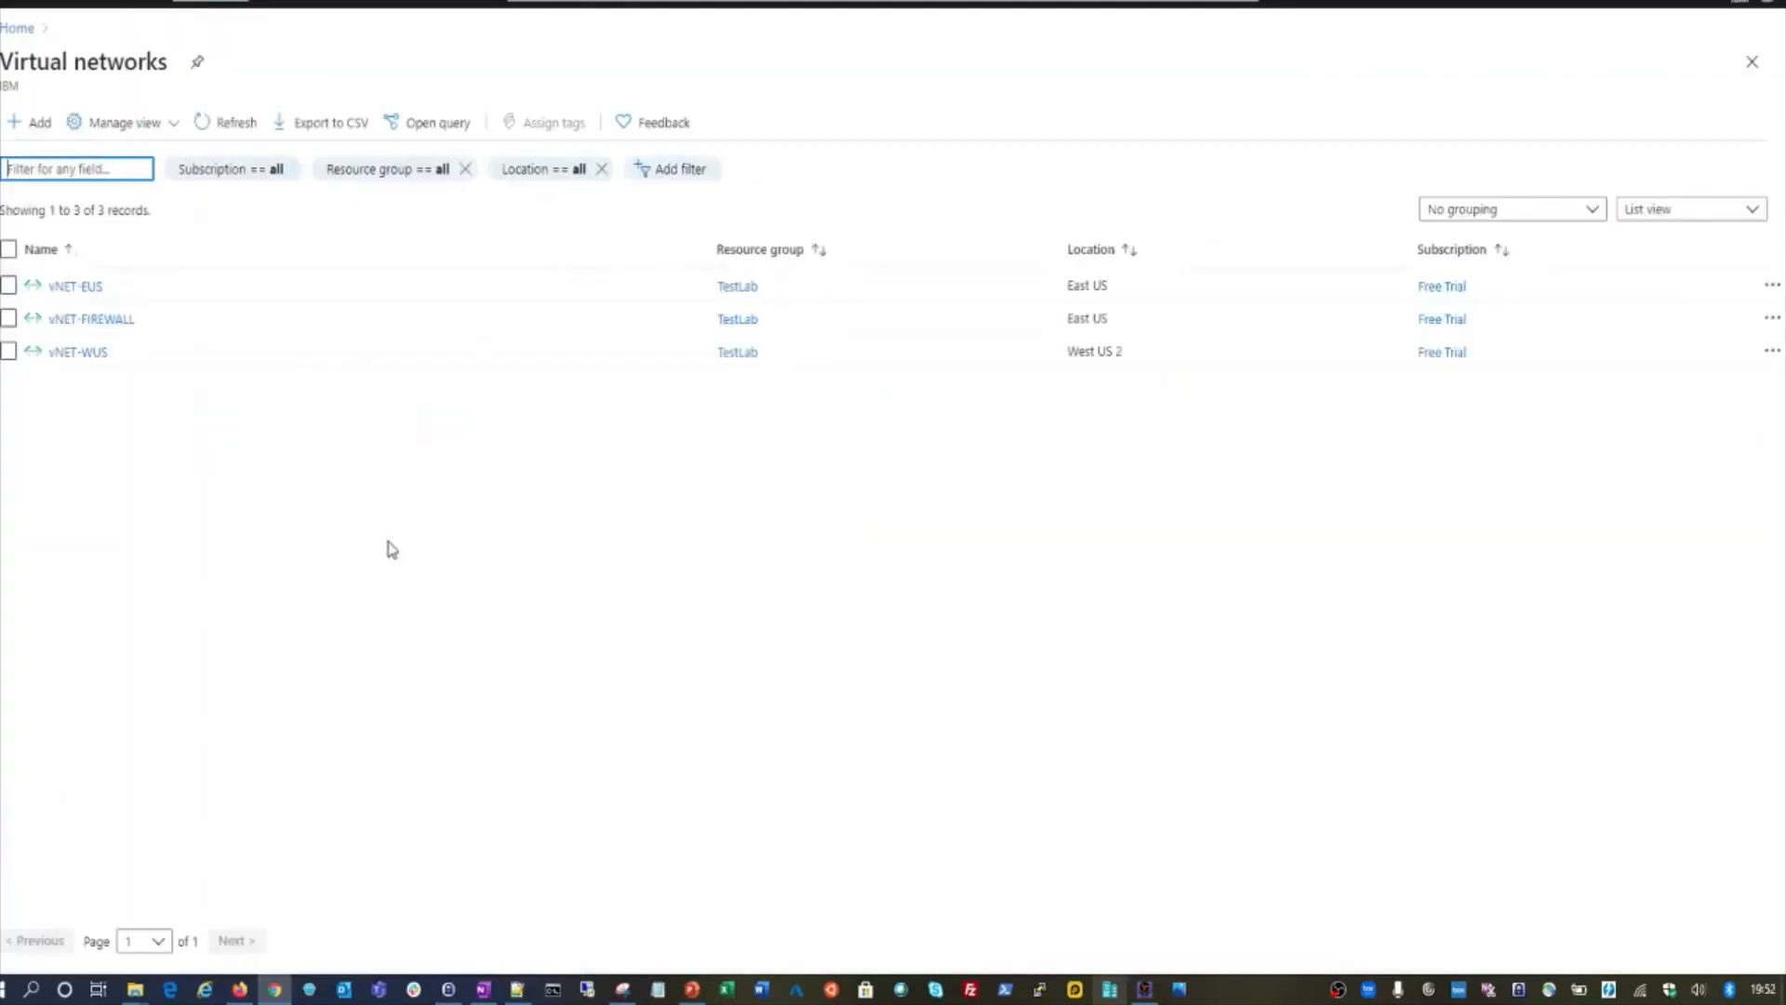
pyautogui.click(74, 289)
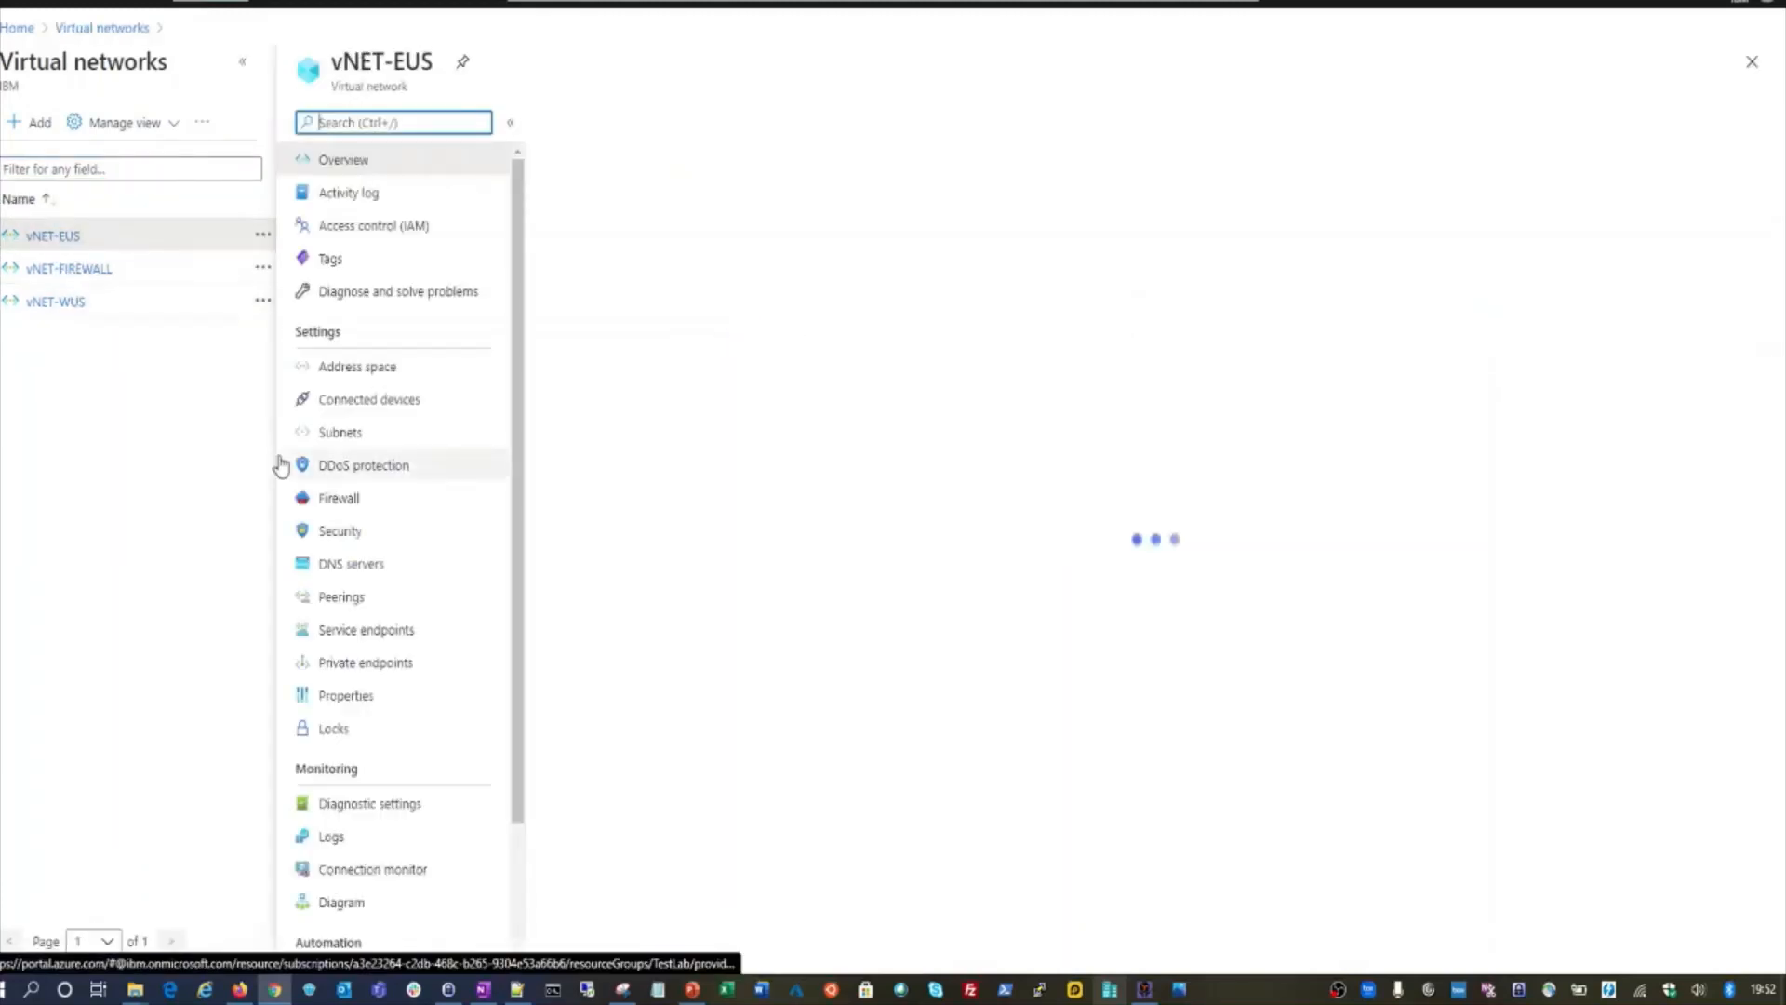
pyautogui.click(384, 597)
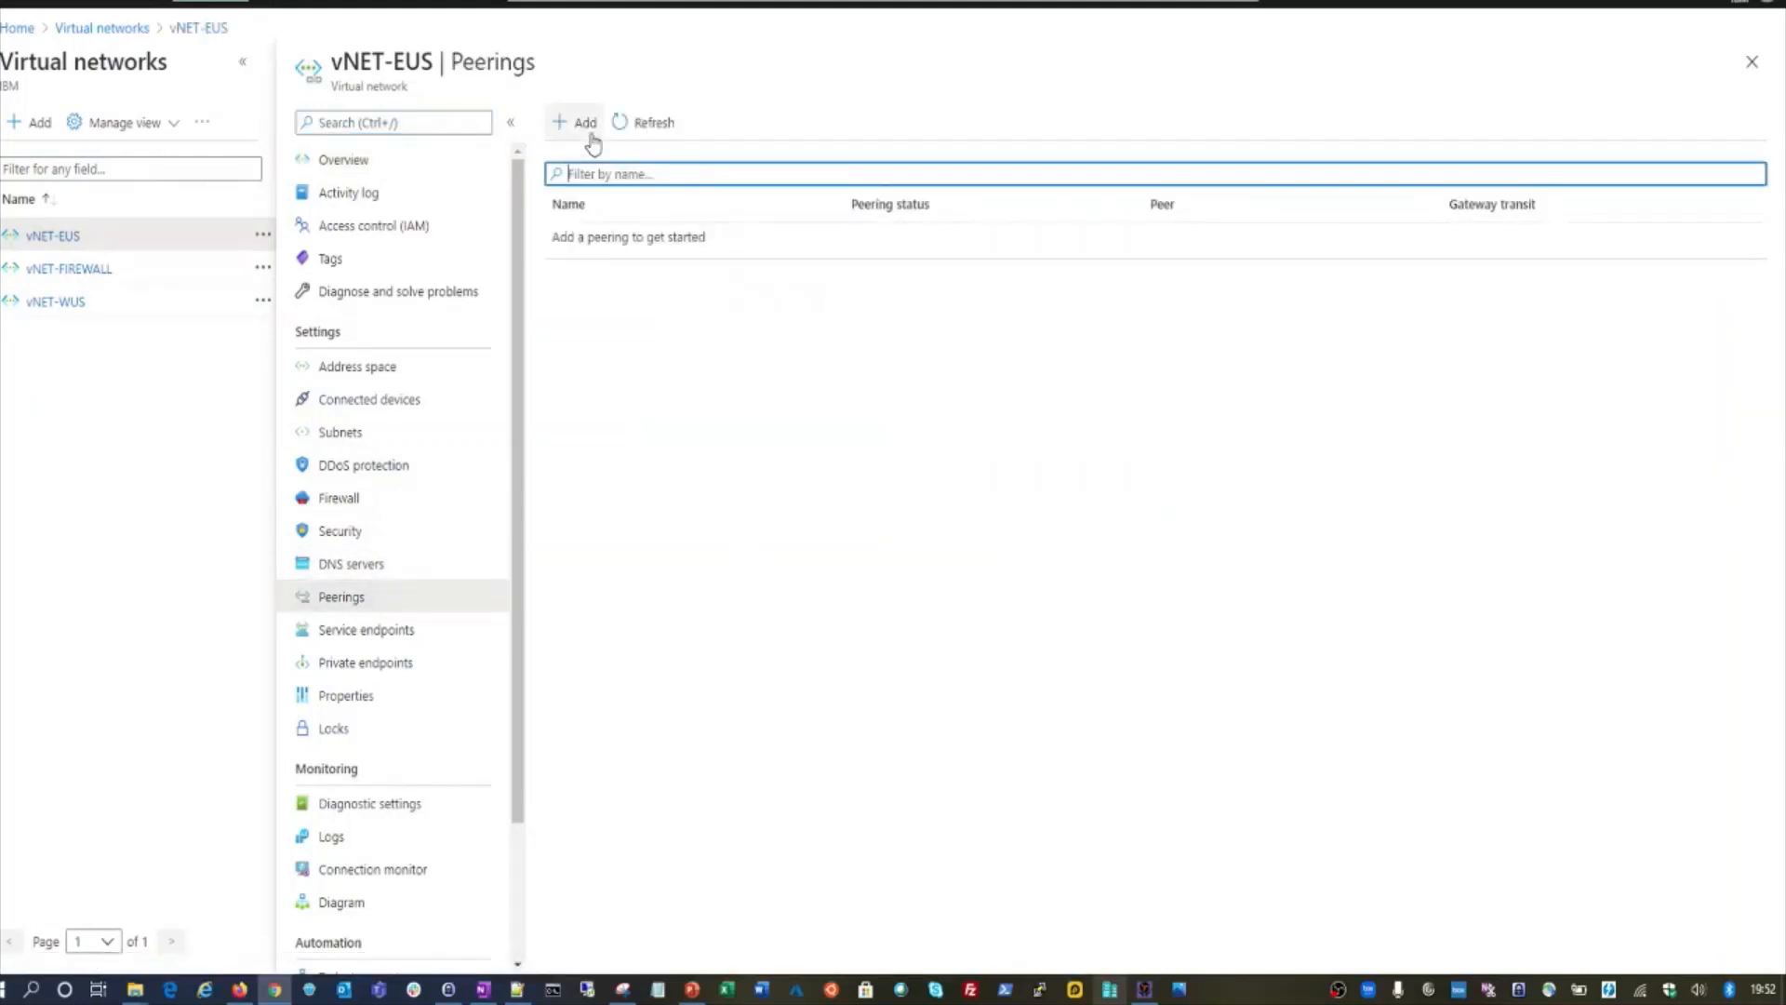
pyautogui.click(585, 131)
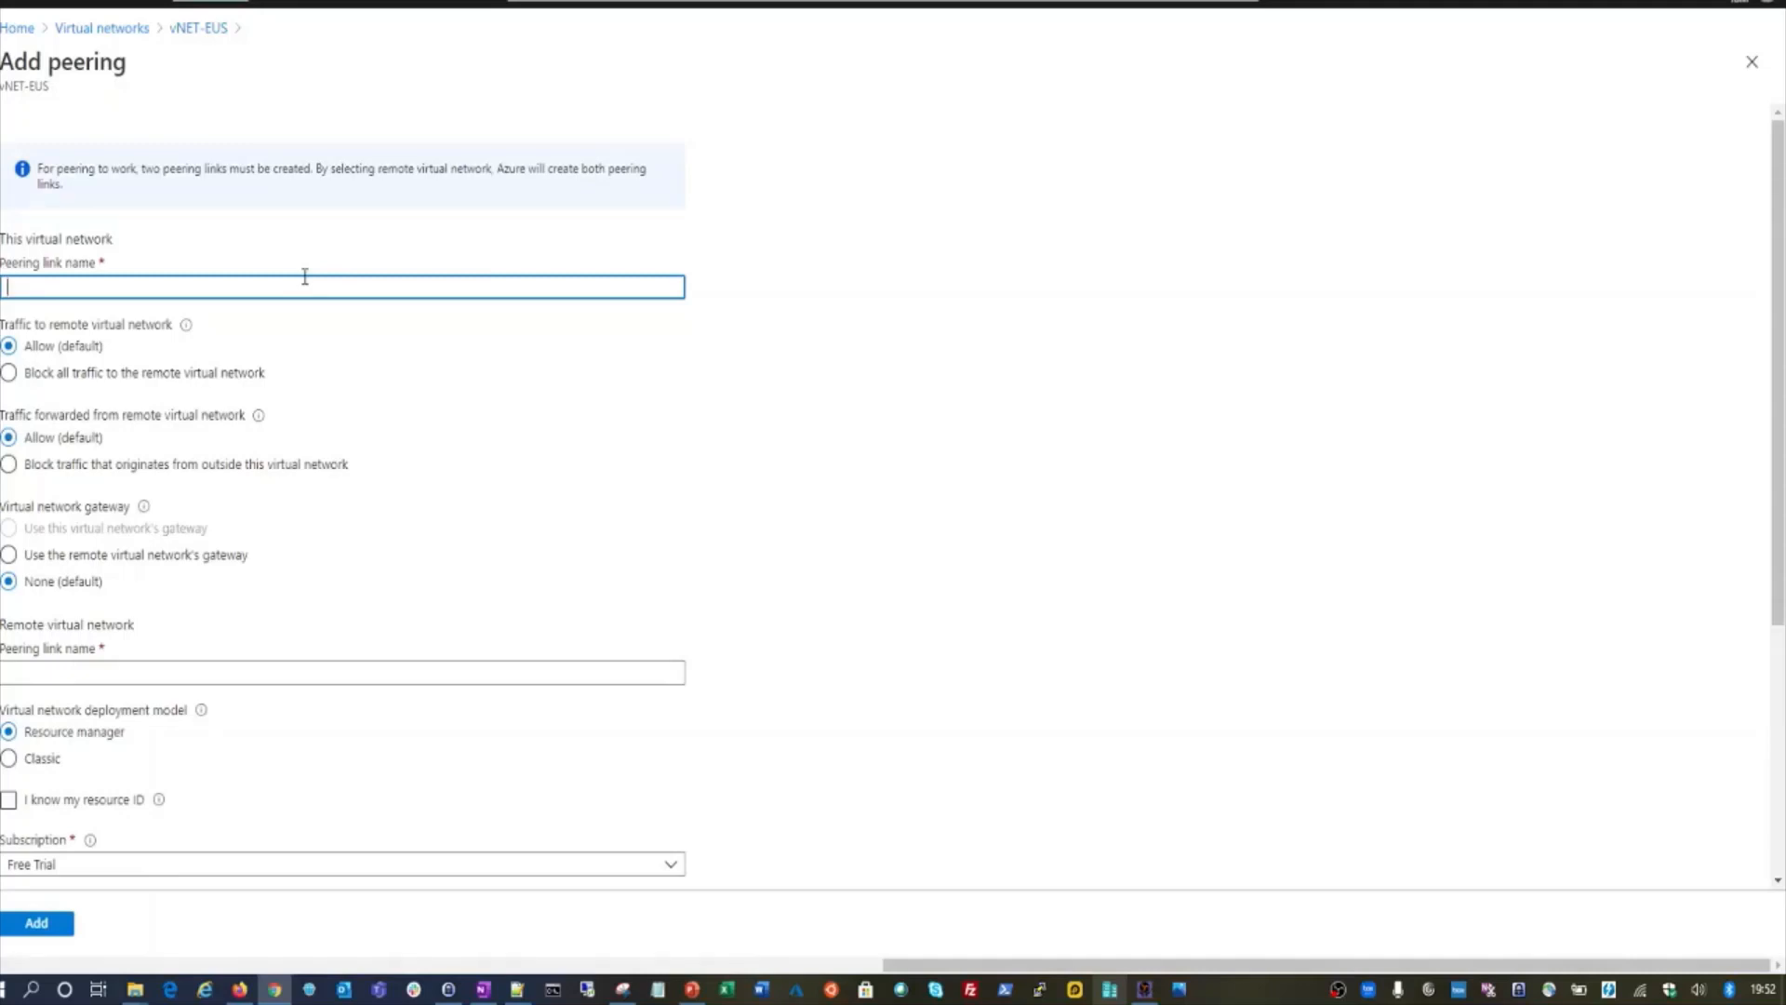
# - Name this virtual network's peering link VMtoFW-Peer and keep traffic to the remote virtual network allowed
pyautogui.write('VMtoFW')
pyautogui.write('-Peer')
pyautogui.click(211, 380)
pyautogui.click(58, 347)
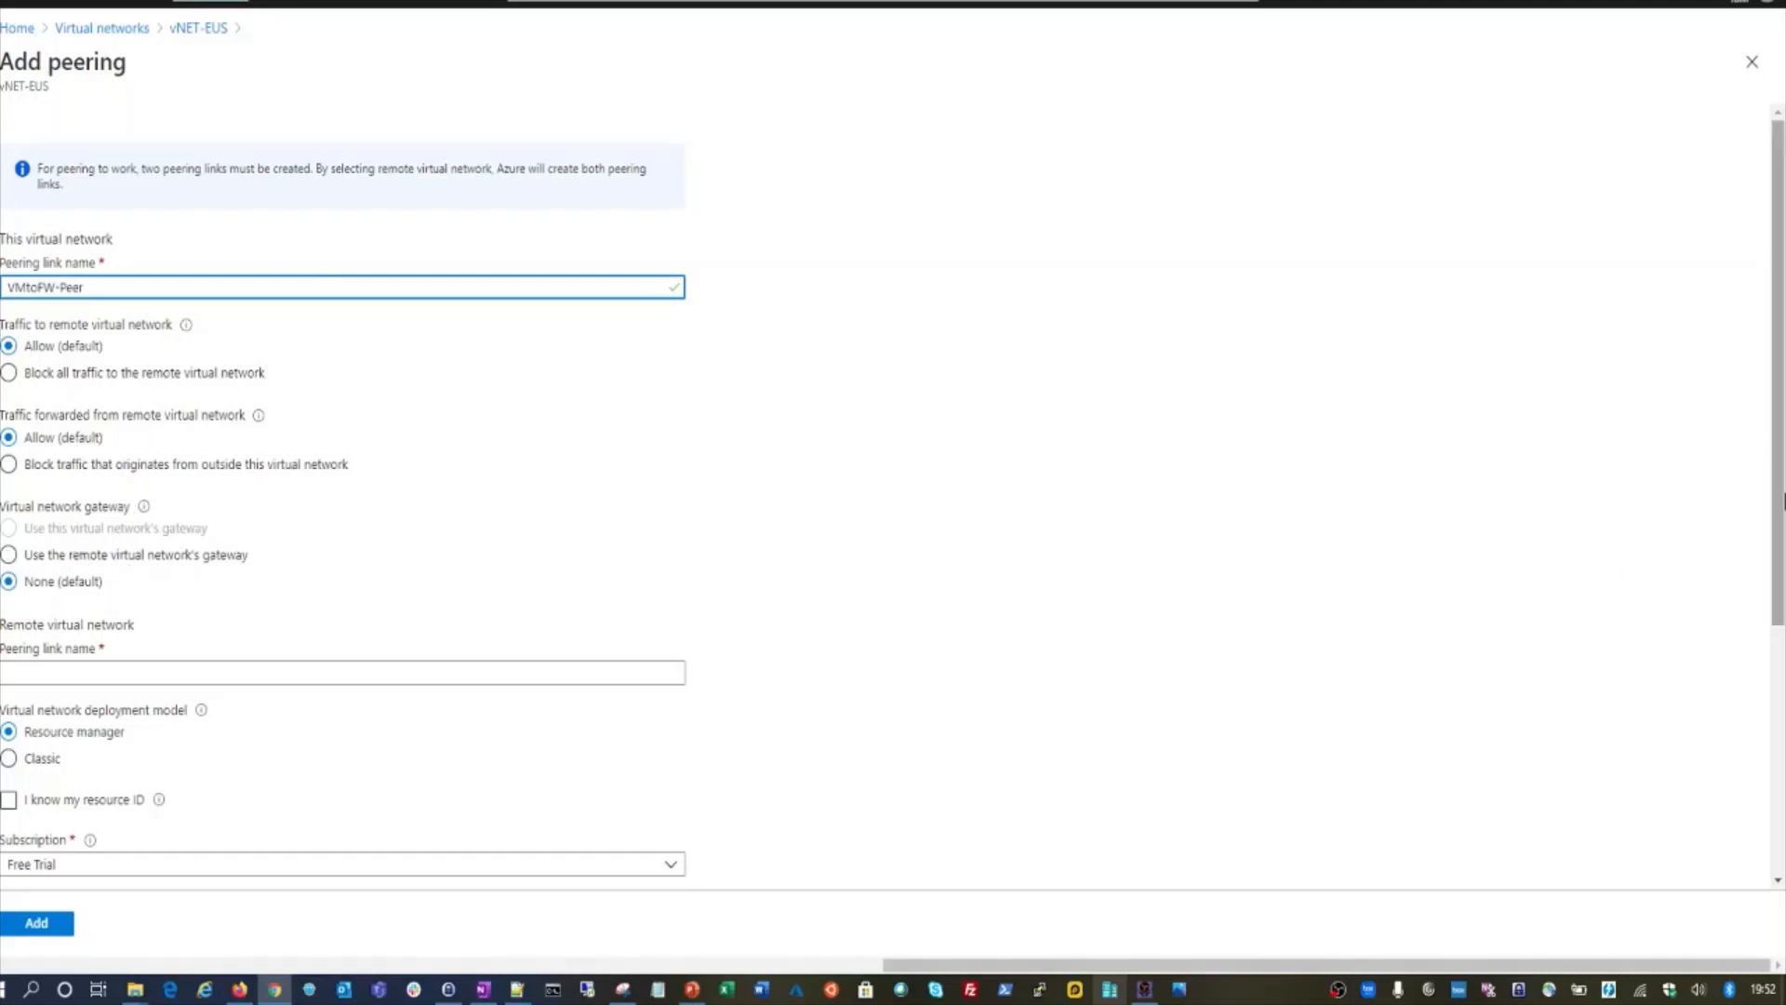
# - Name the remote virtual network's peering link FWtoVM-Peer
pyautogui.moveTo(1781, 501); pyautogui.dragTo(1783, 744)
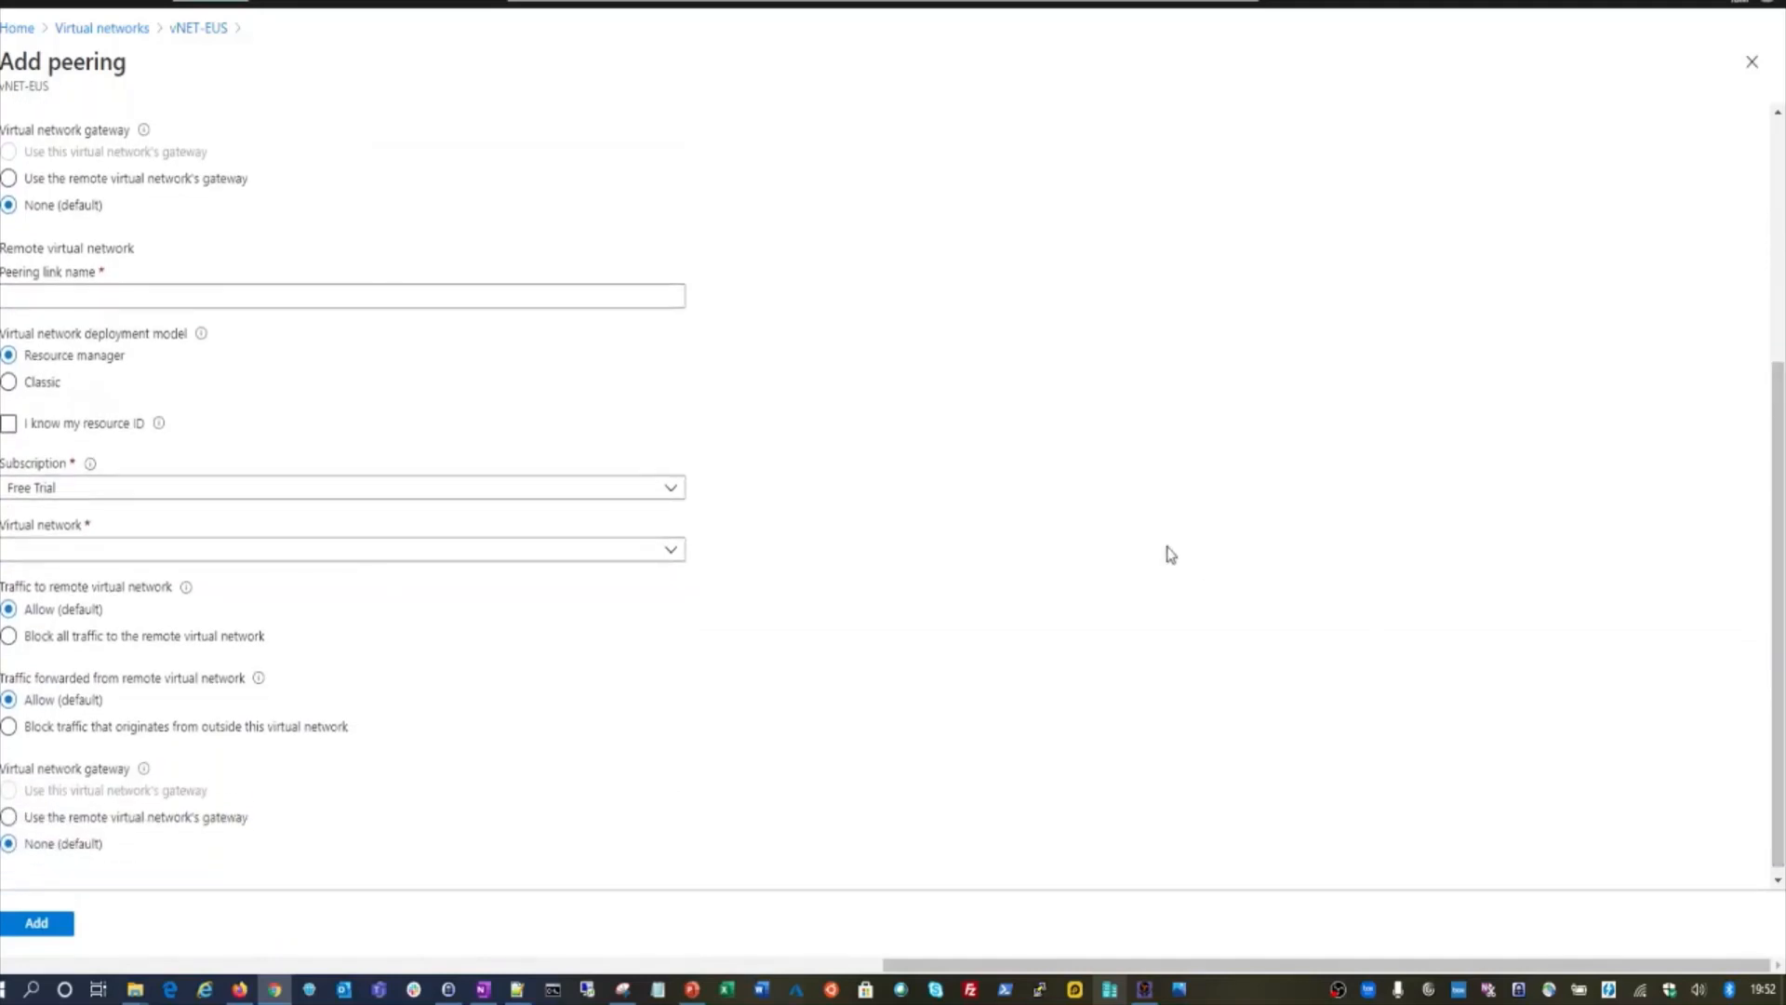
pyautogui.click(440, 297)
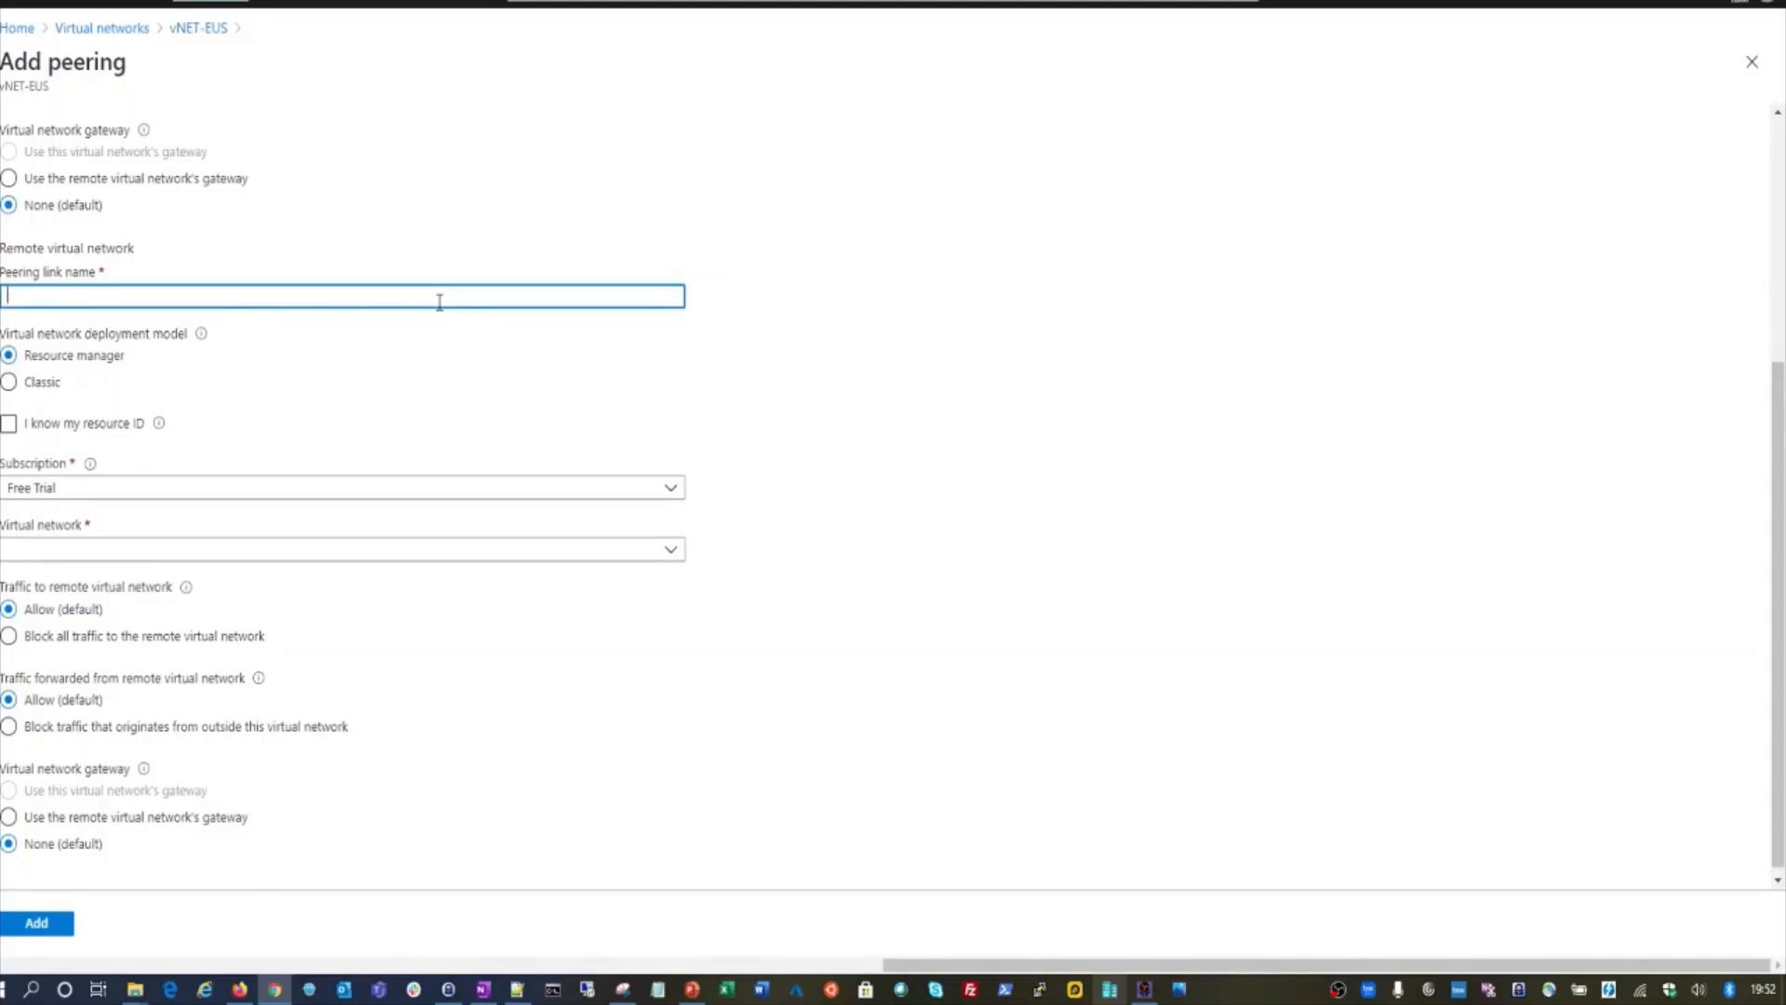
pyautogui.write('FWtoVM-Peer')
pyautogui.click(33, 384)
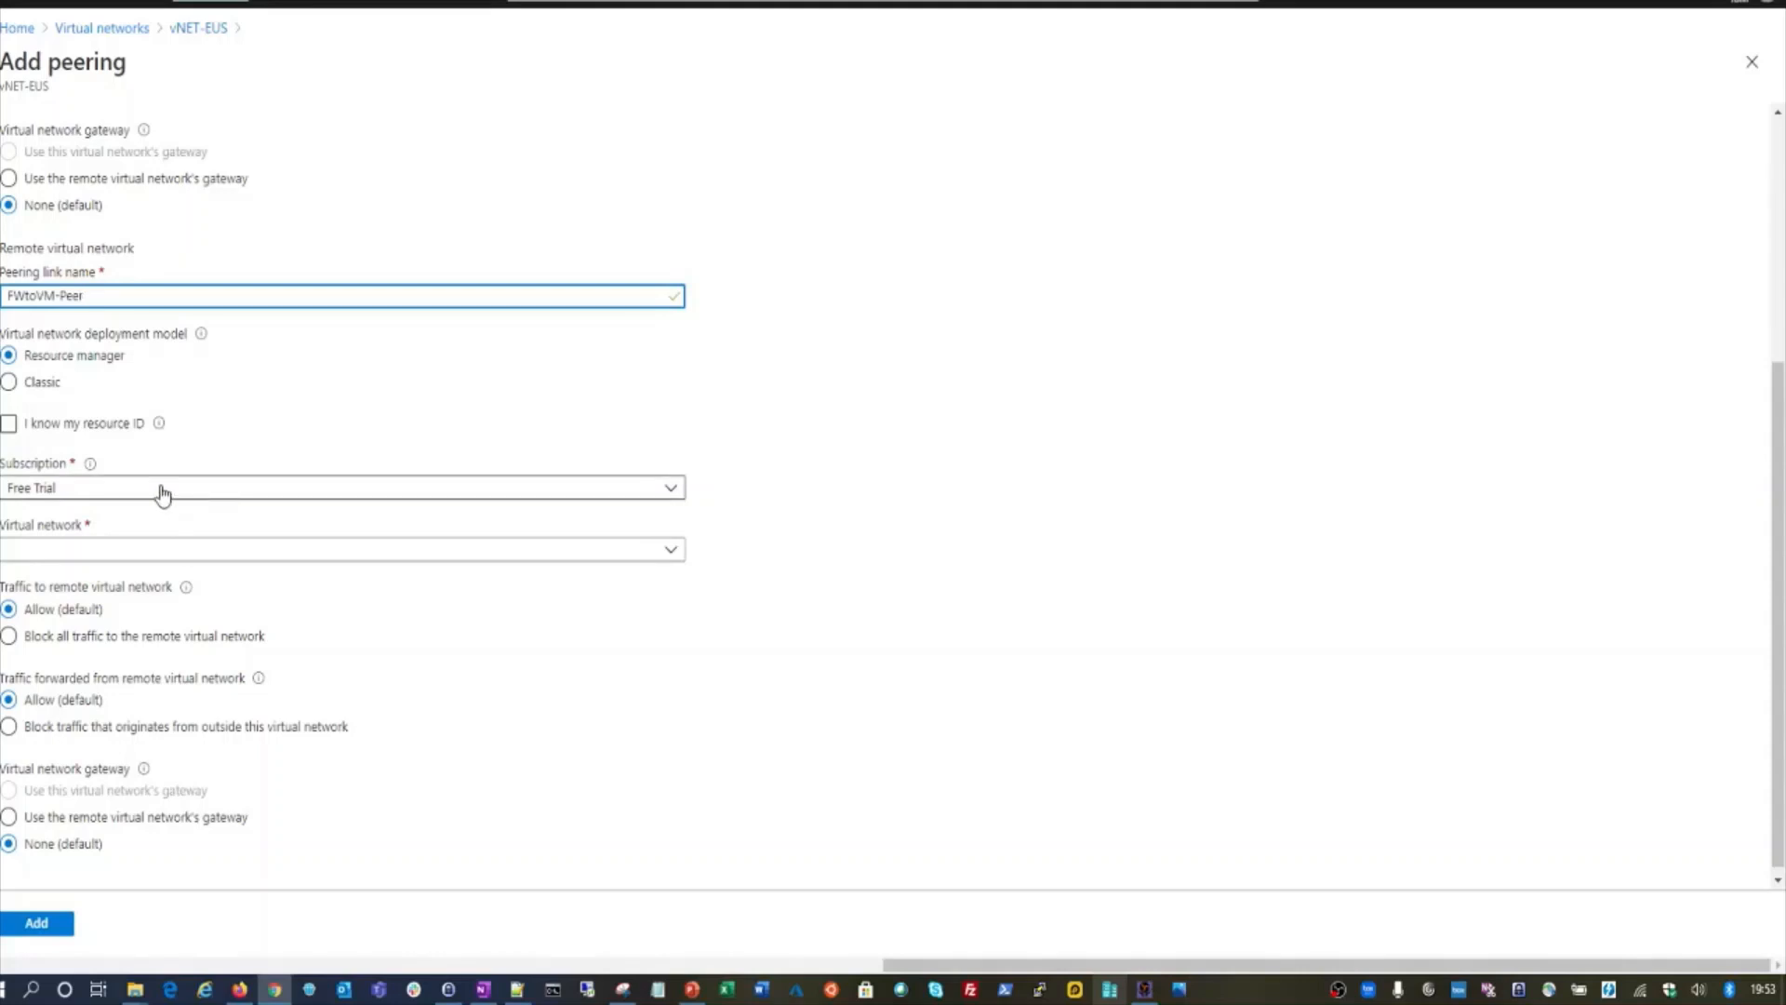
# - Select vNET-FIREWALL as the remote virtual network, keep the default traffic settings, and add the peering
pyautogui.scroll(-1, 1783, 539)
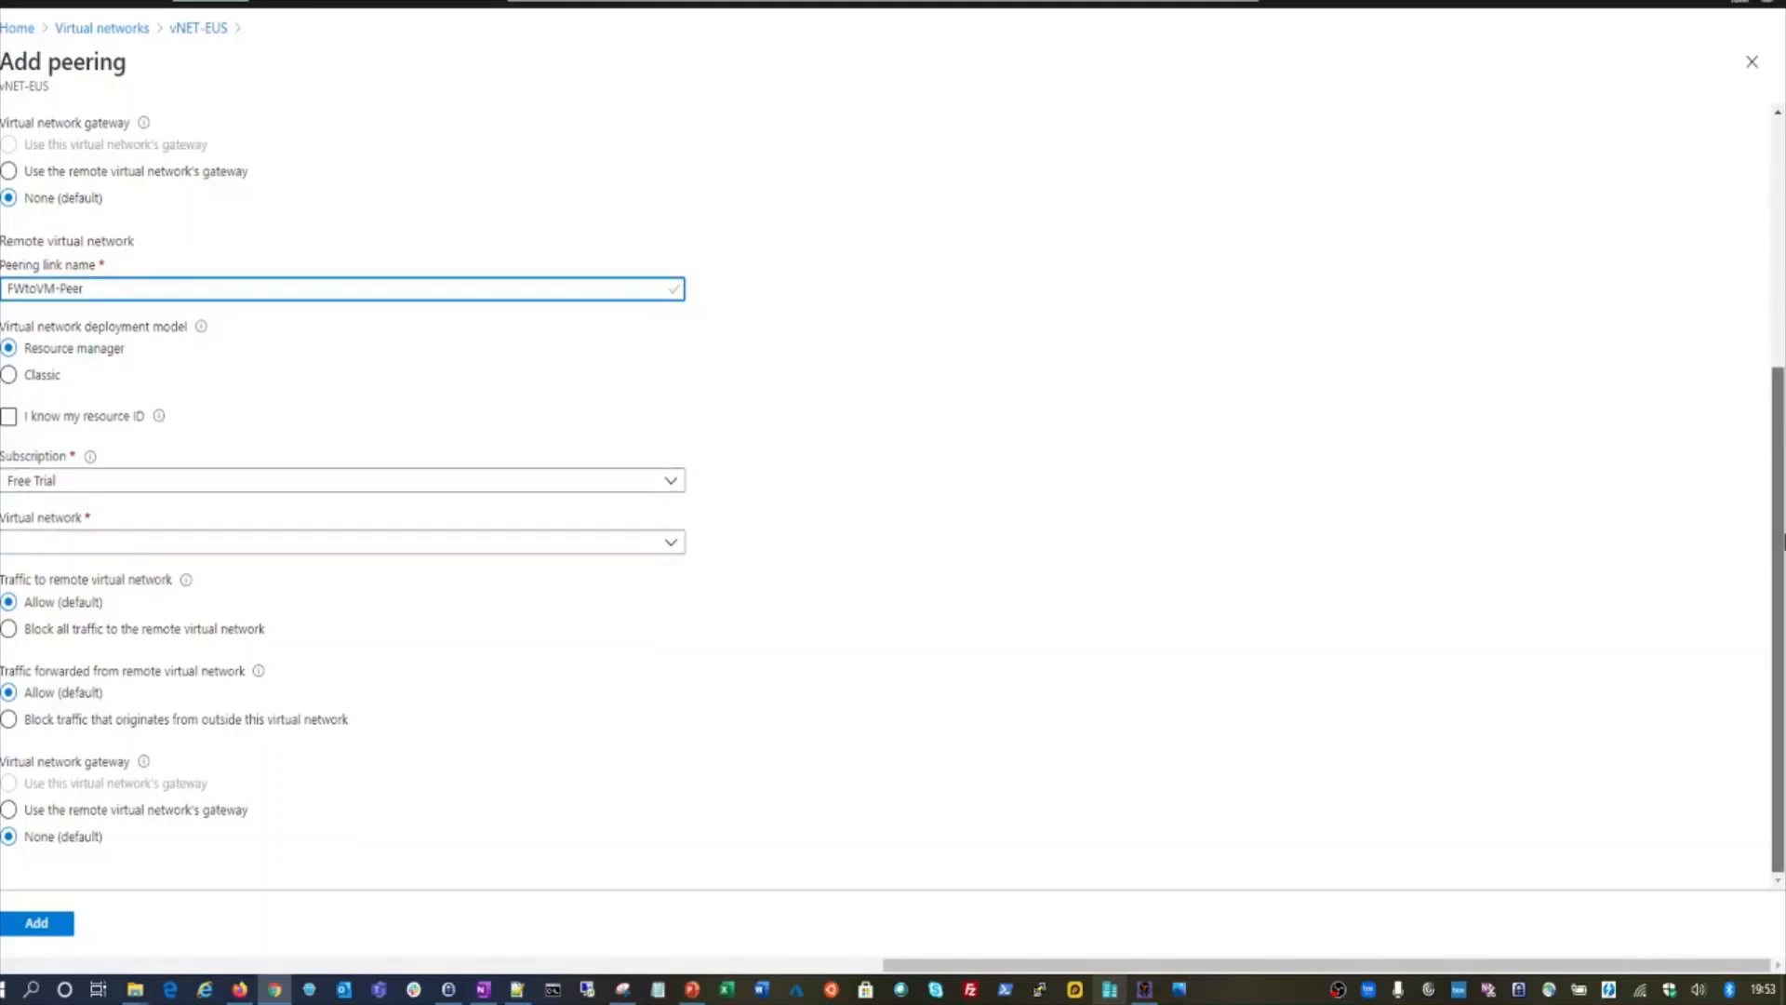
pyautogui.click(662, 544)
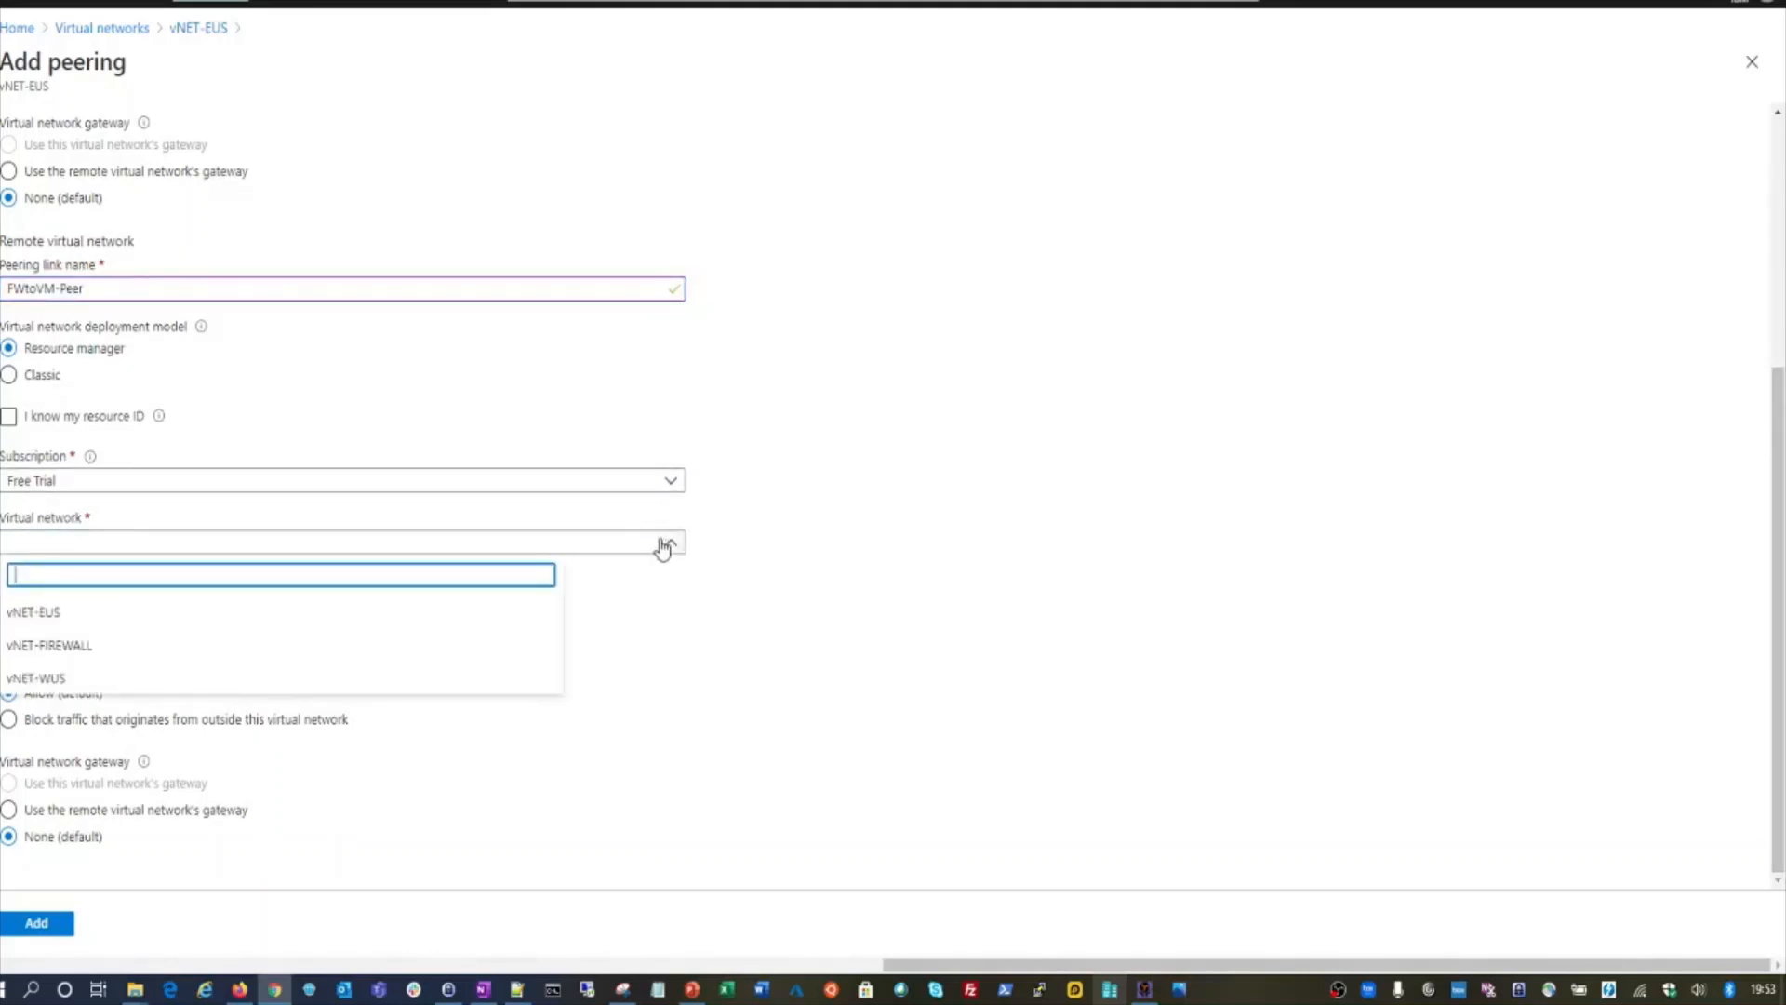
pyautogui.click(249, 621)
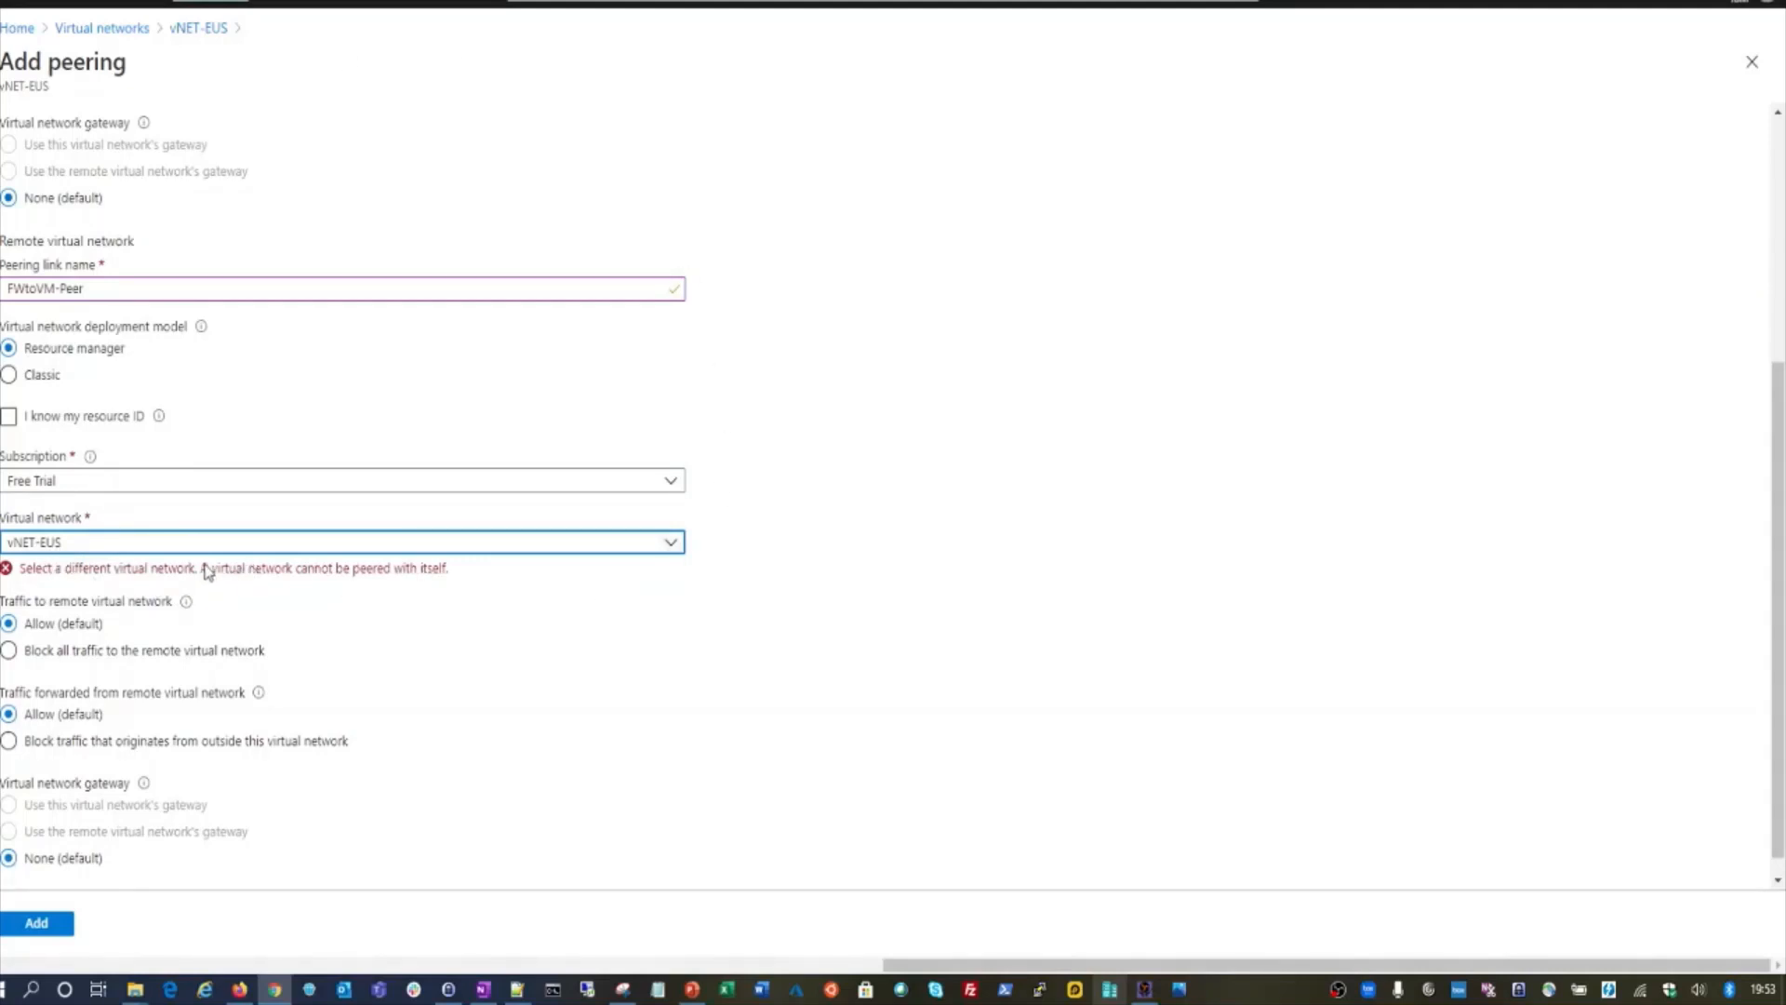
pyautogui.click(297, 549)
pyautogui.click(131, 642)
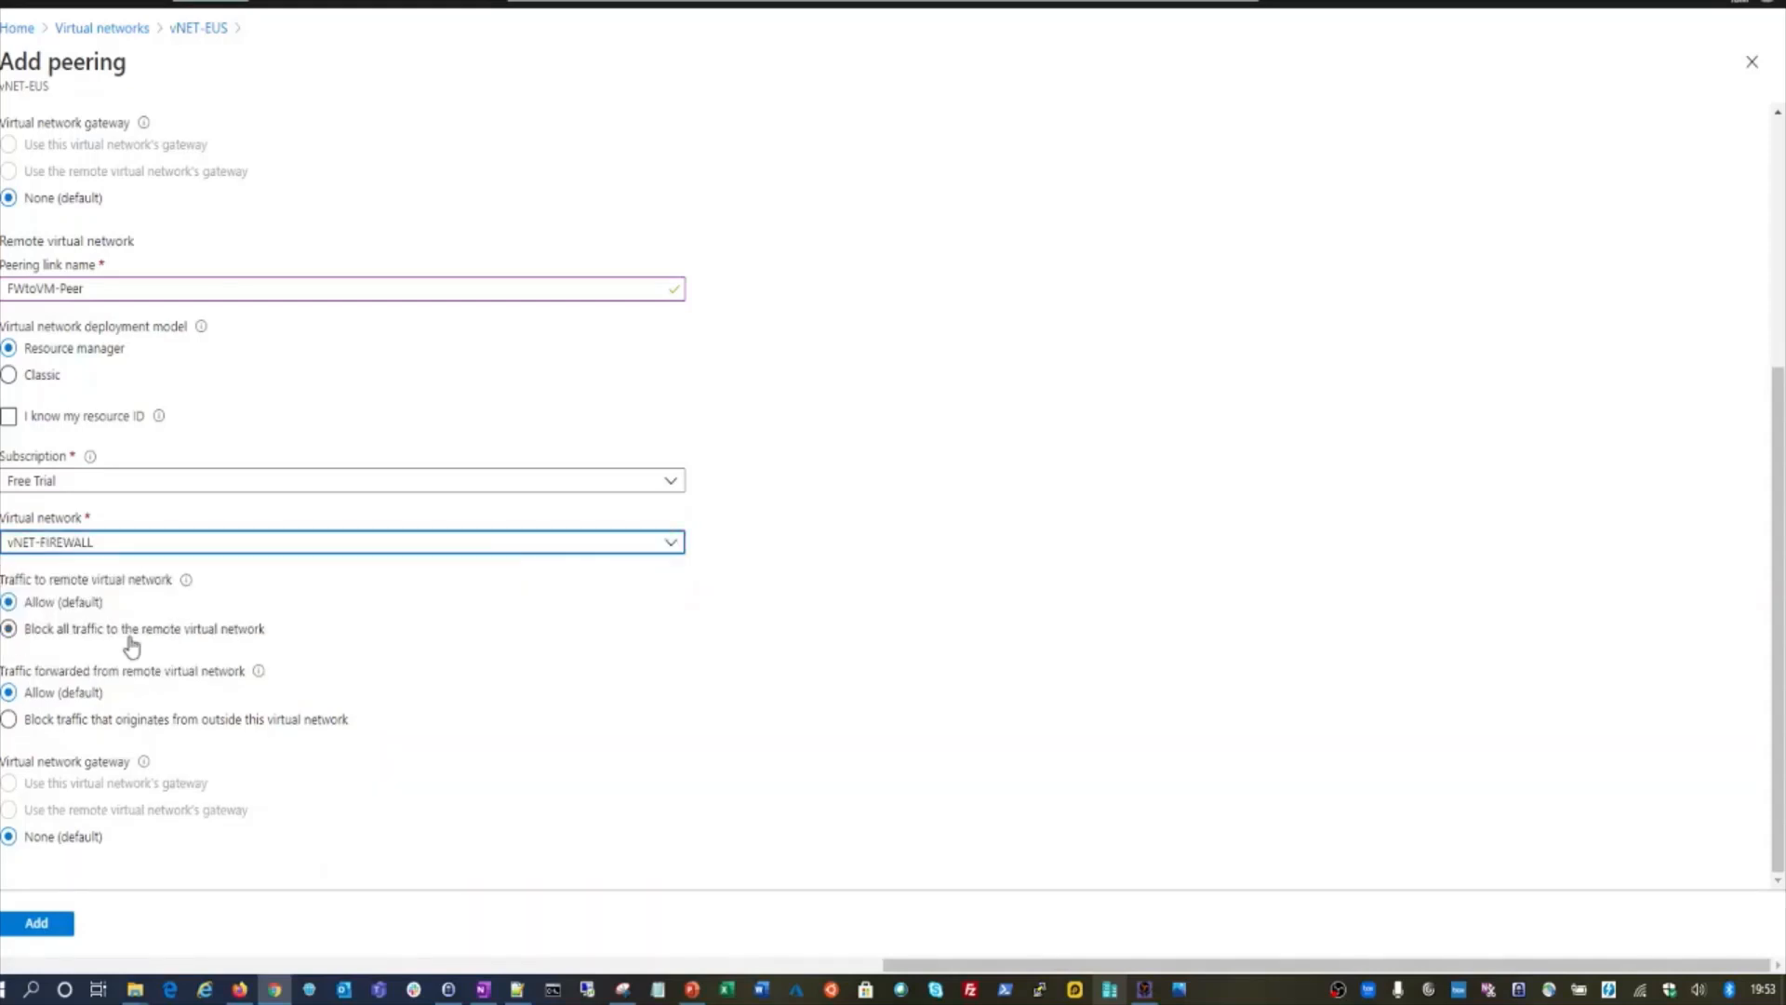
pyautogui.click(843, 557)
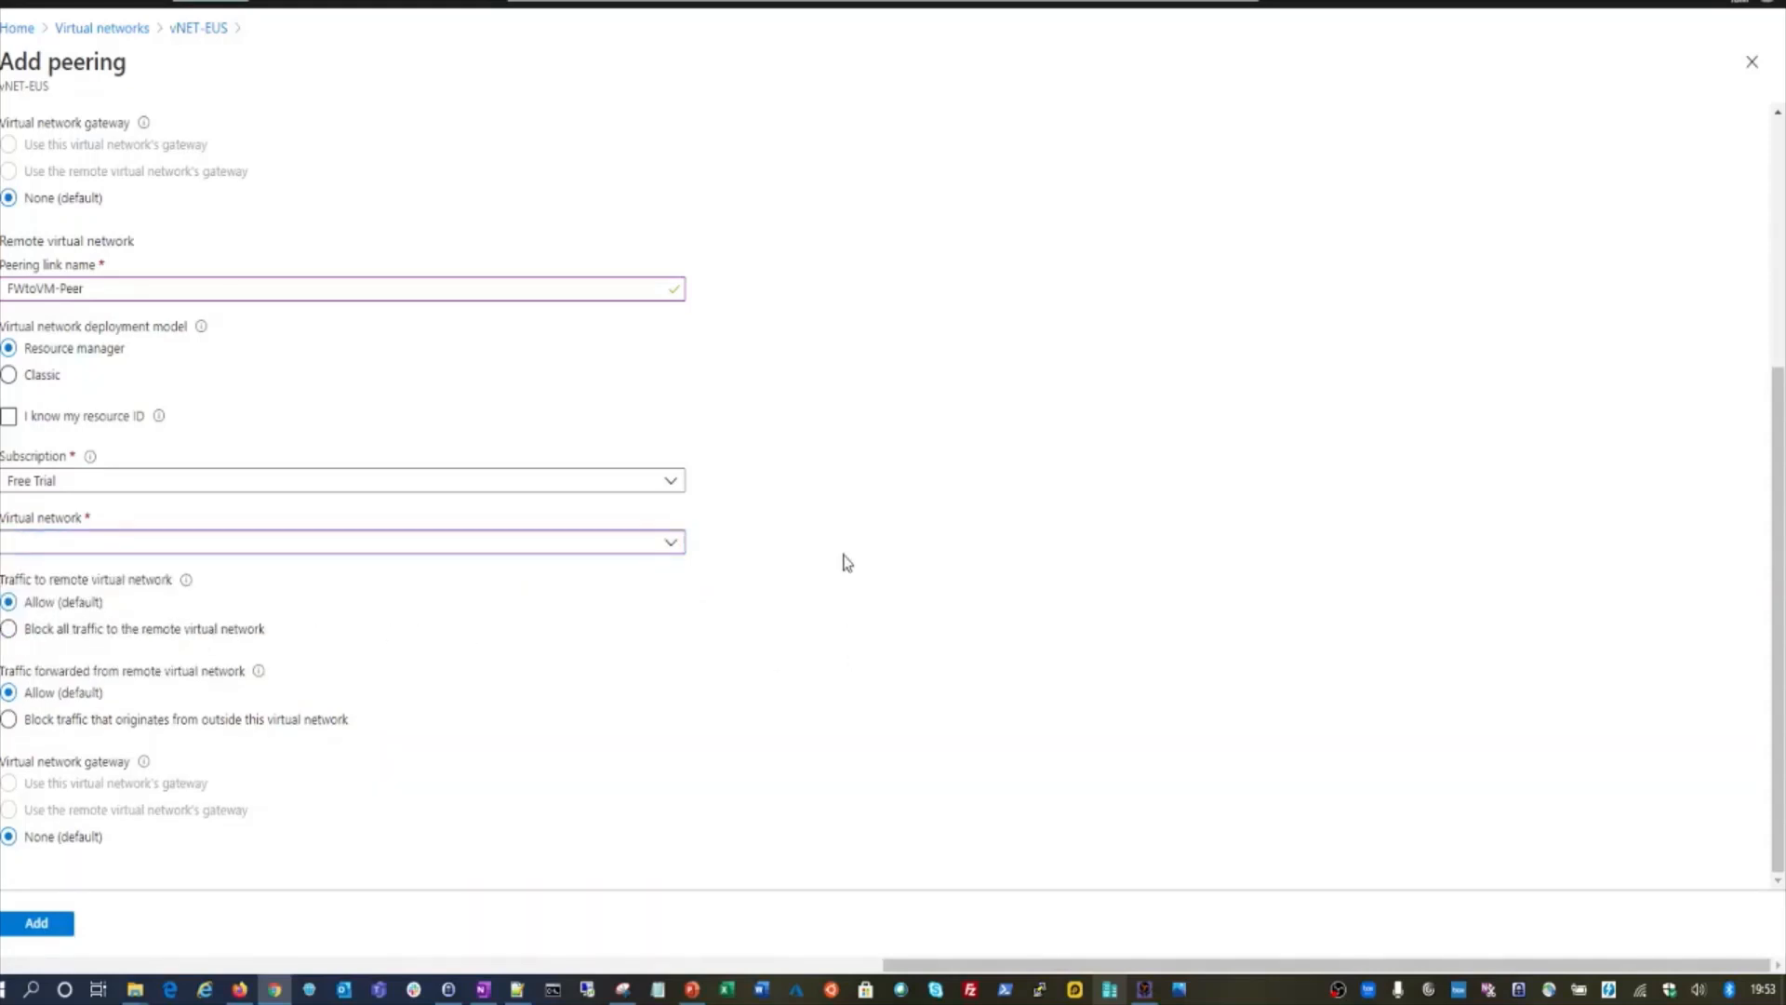
pyautogui.click(674, 549)
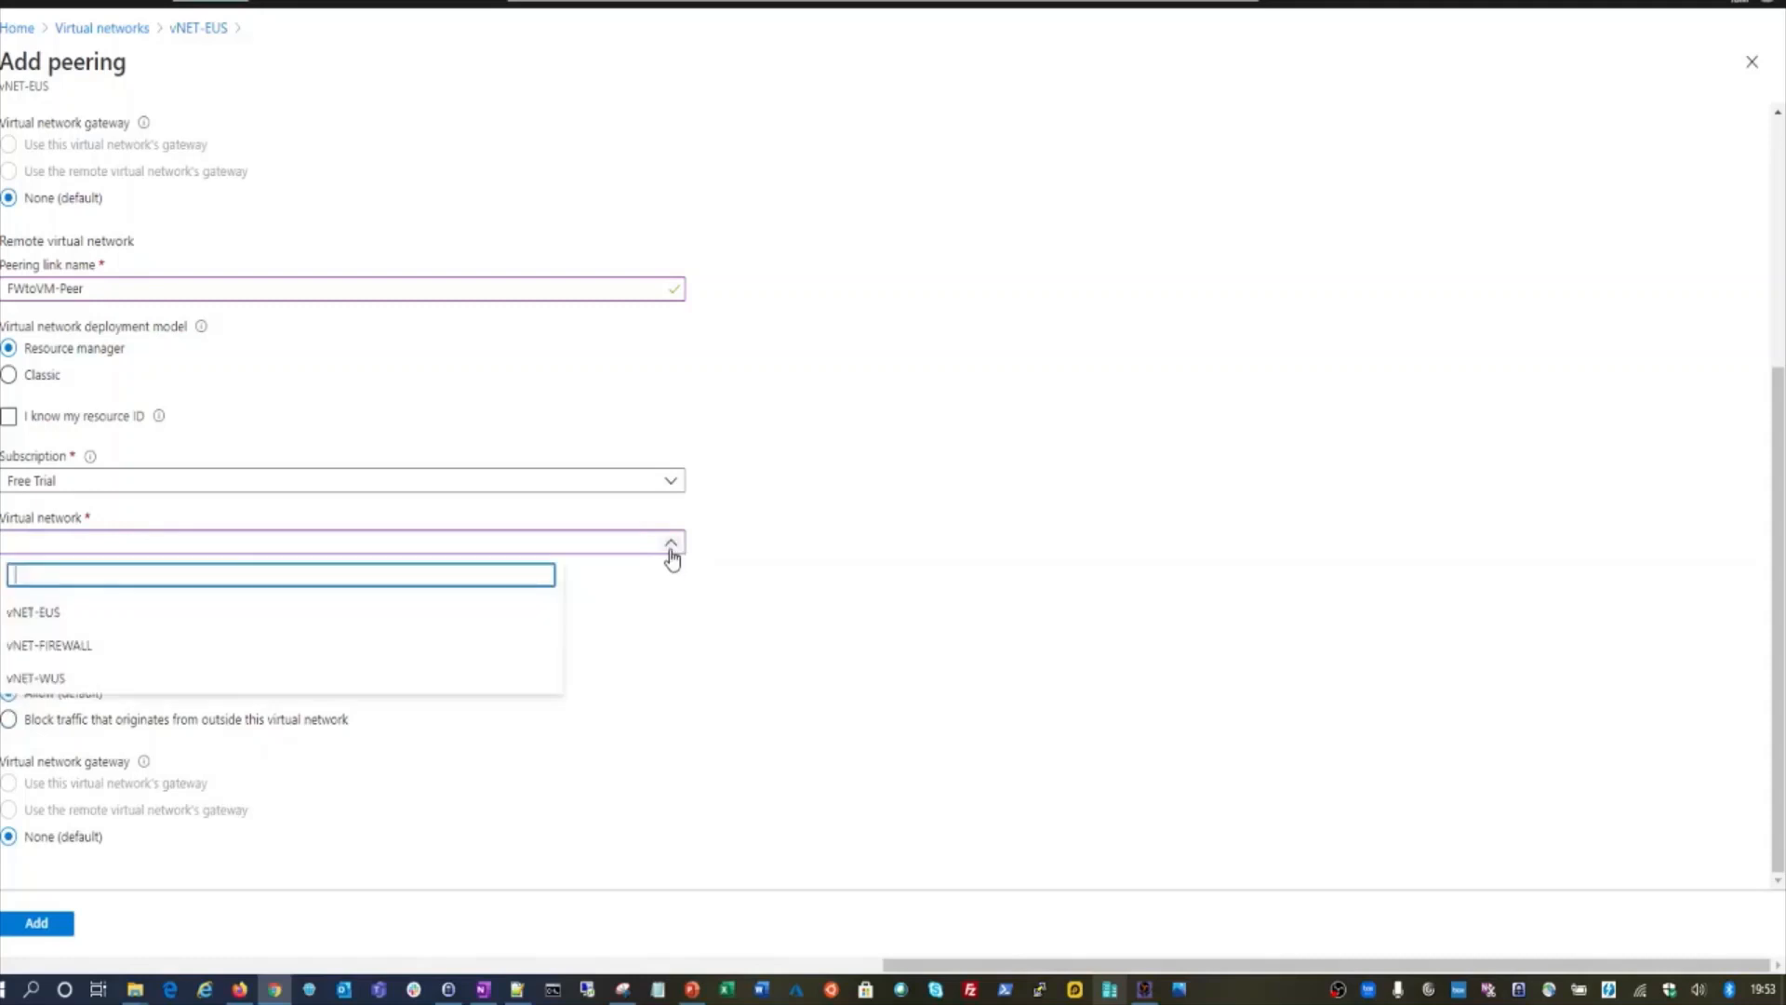
pyautogui.click(284, 650)
pyautogui.click(930, 690)
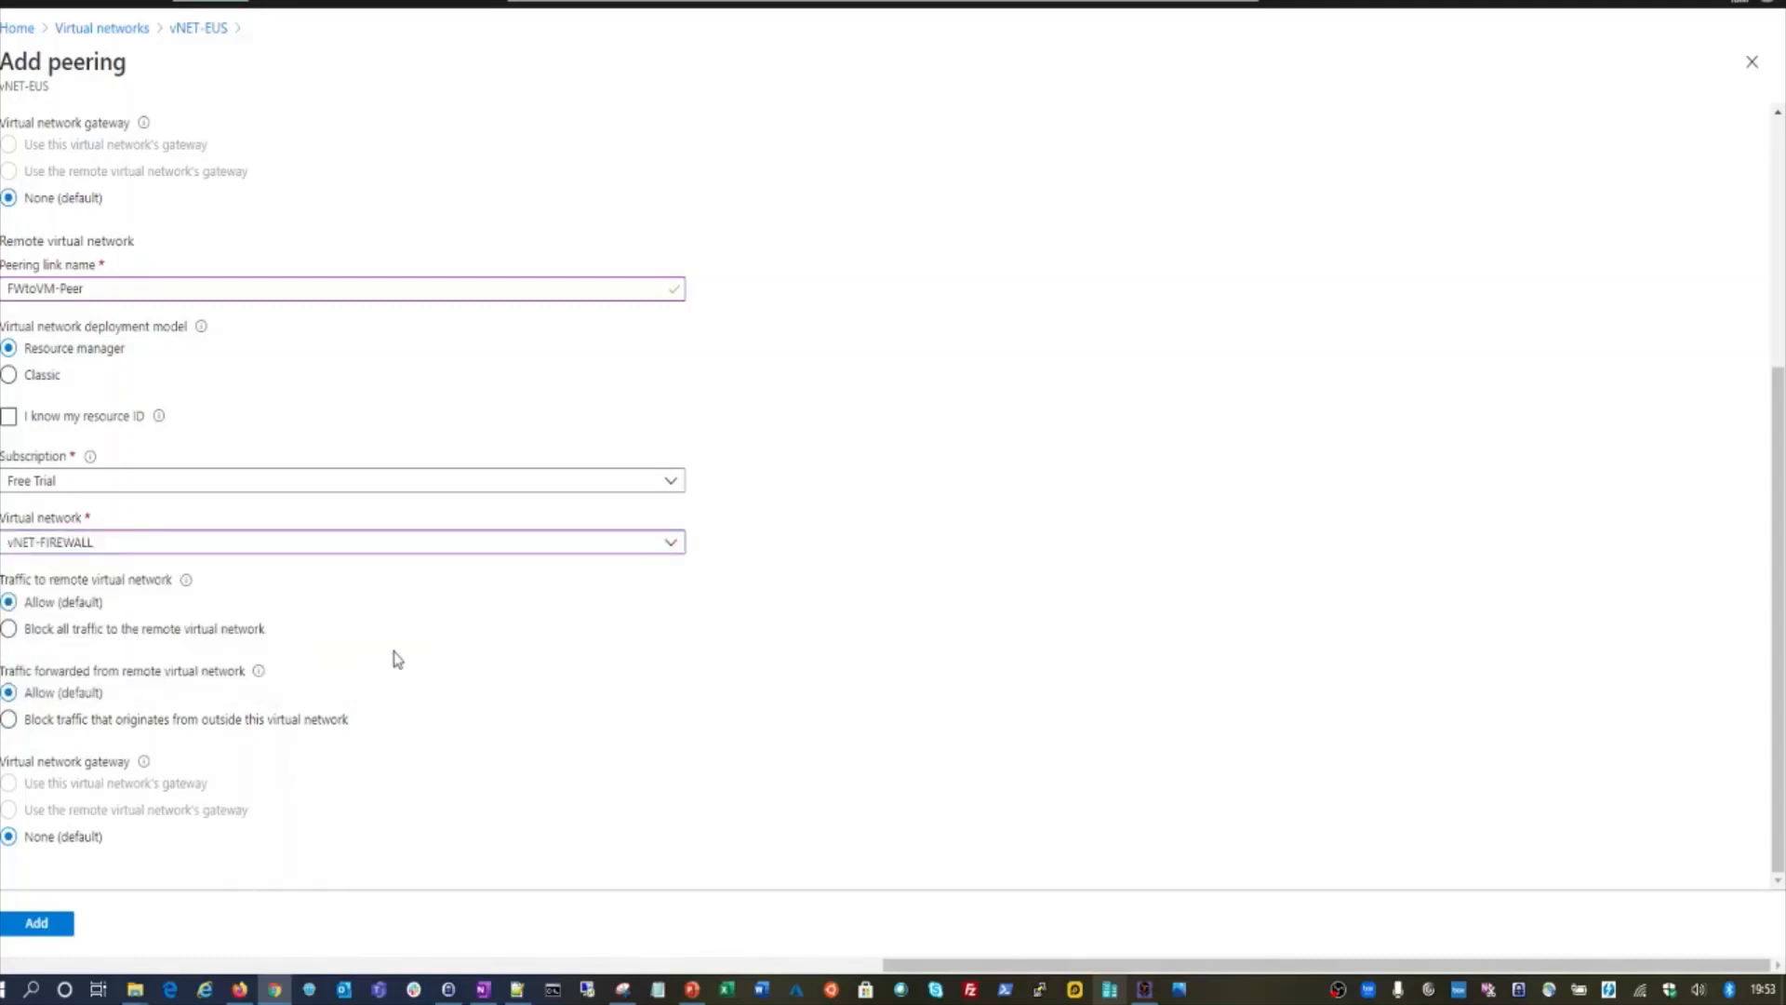
pyautogui.moveTo(186, 595)
pyautogui.click(42, 921)
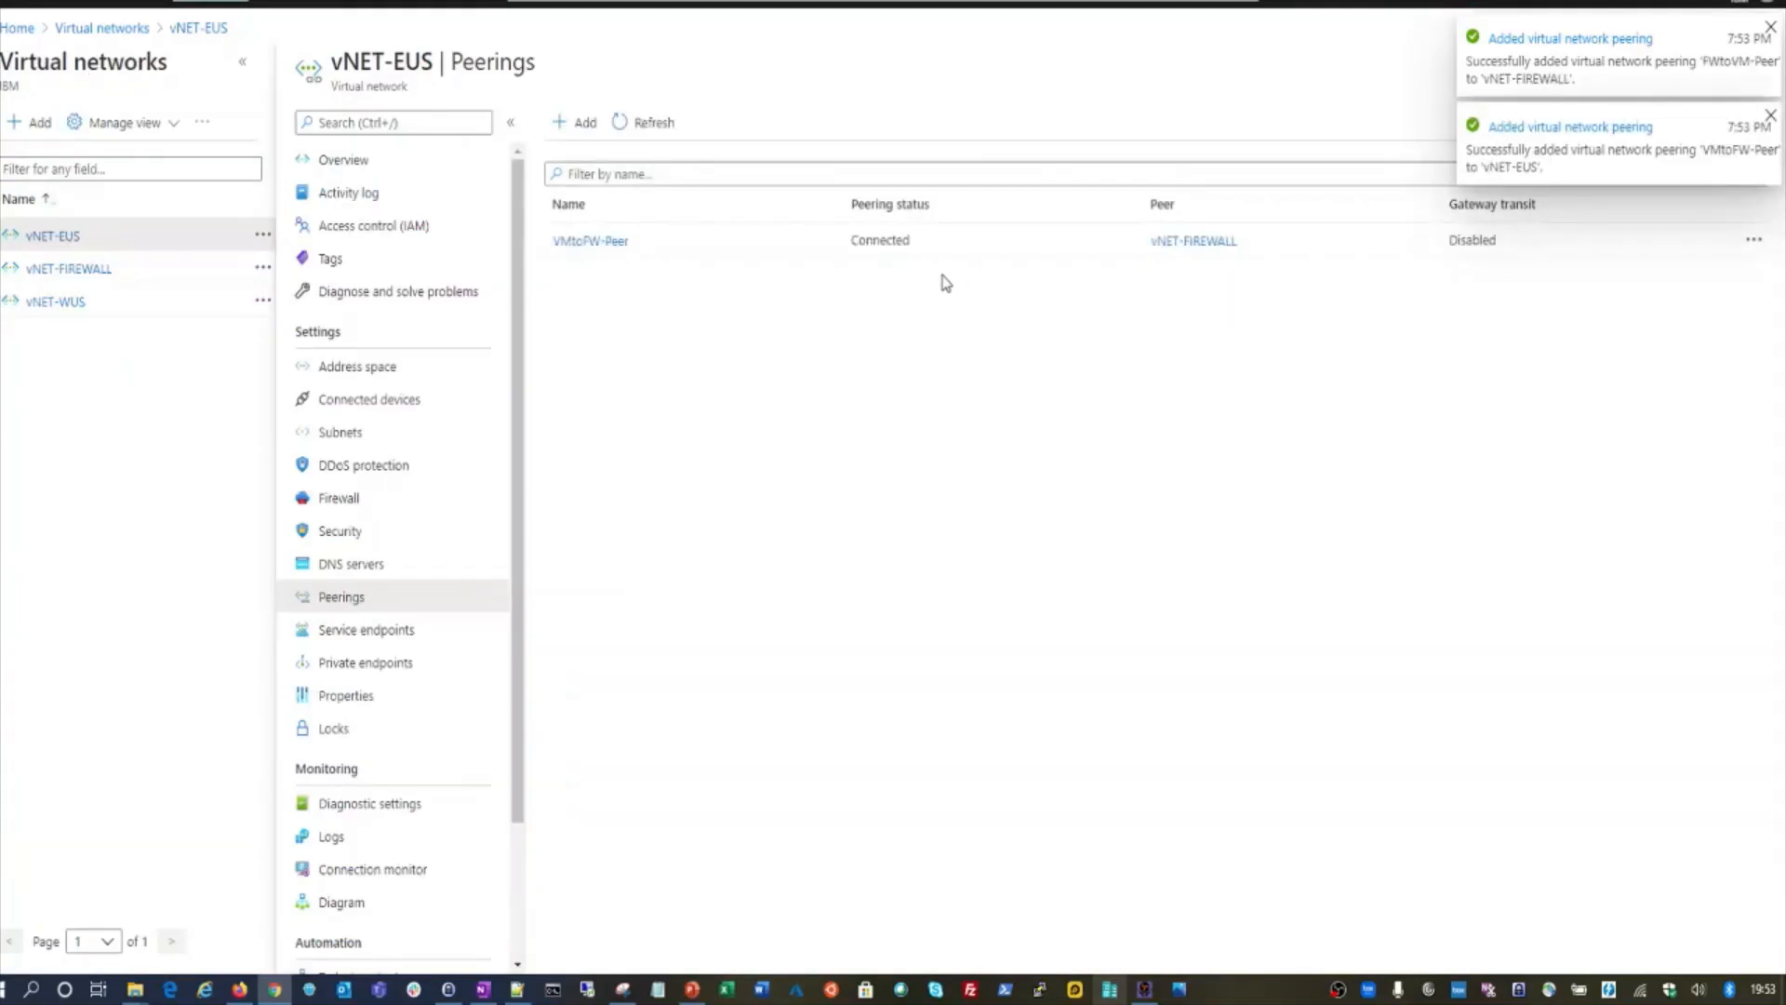
# - Check the peering status on both vNET-EUS and vNET-FIREWALL, and return to the list of virtual networks
pyautogui.click(650, 130)
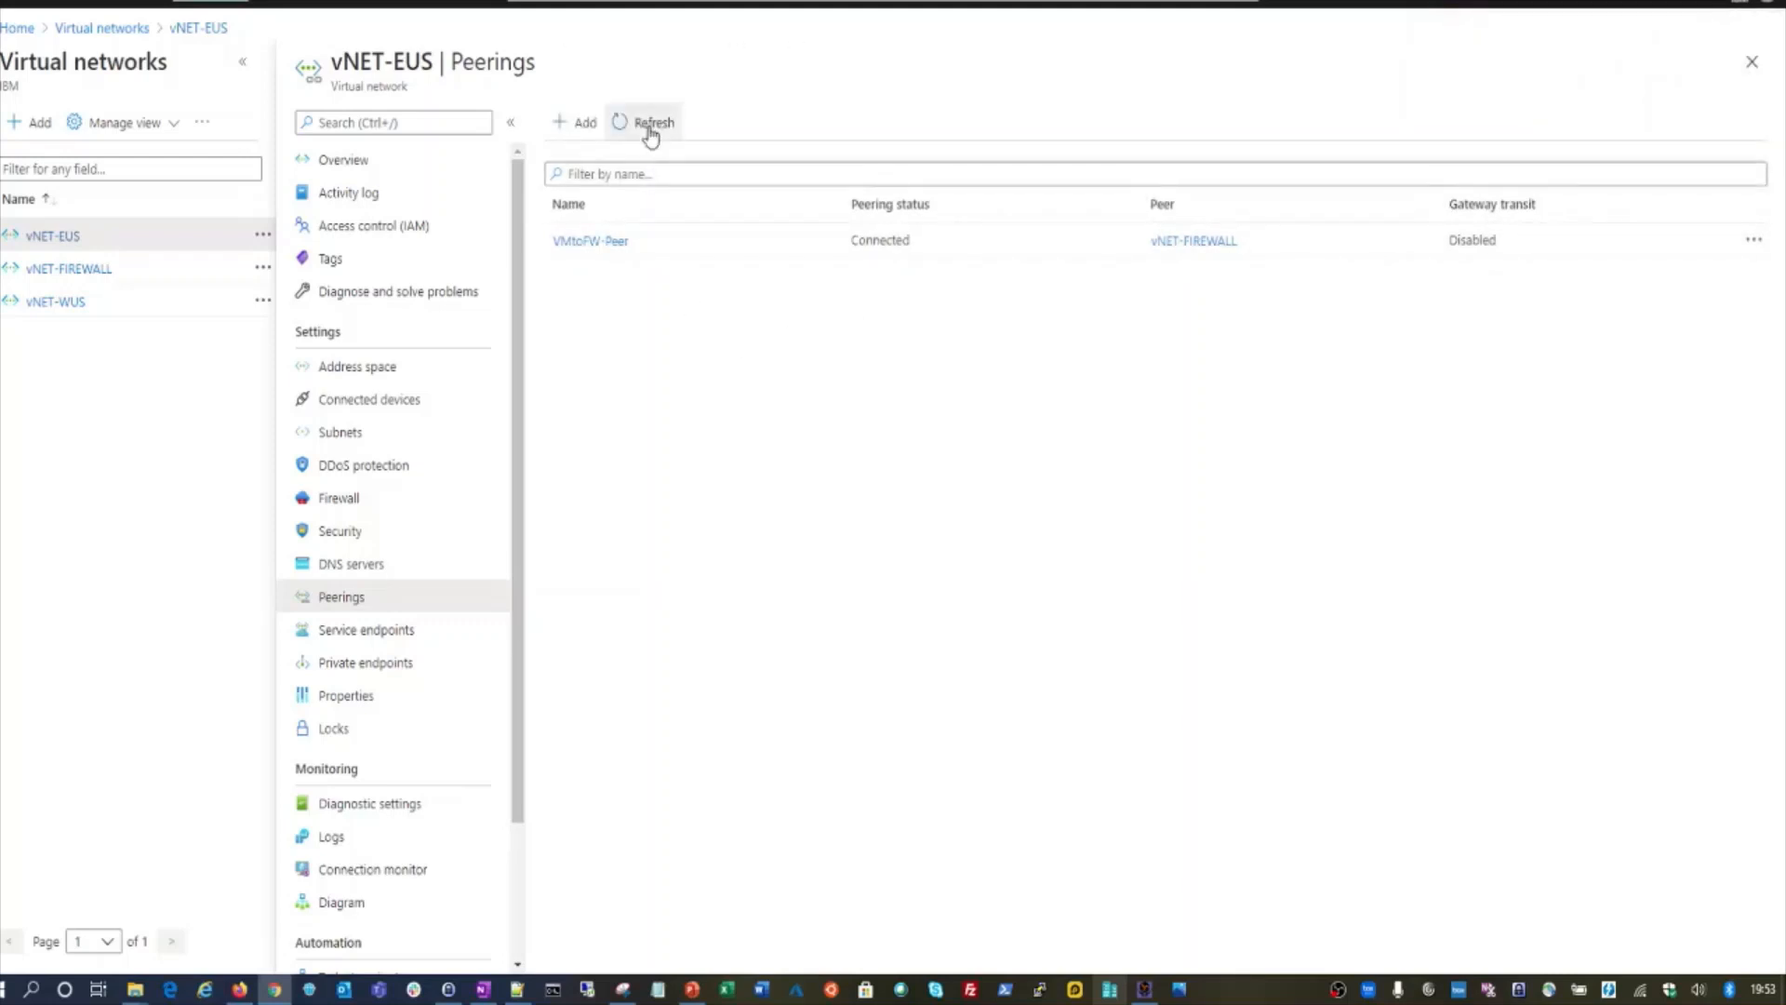
pyautogui.click(651, 131)
pyautogui.click(52, 277)
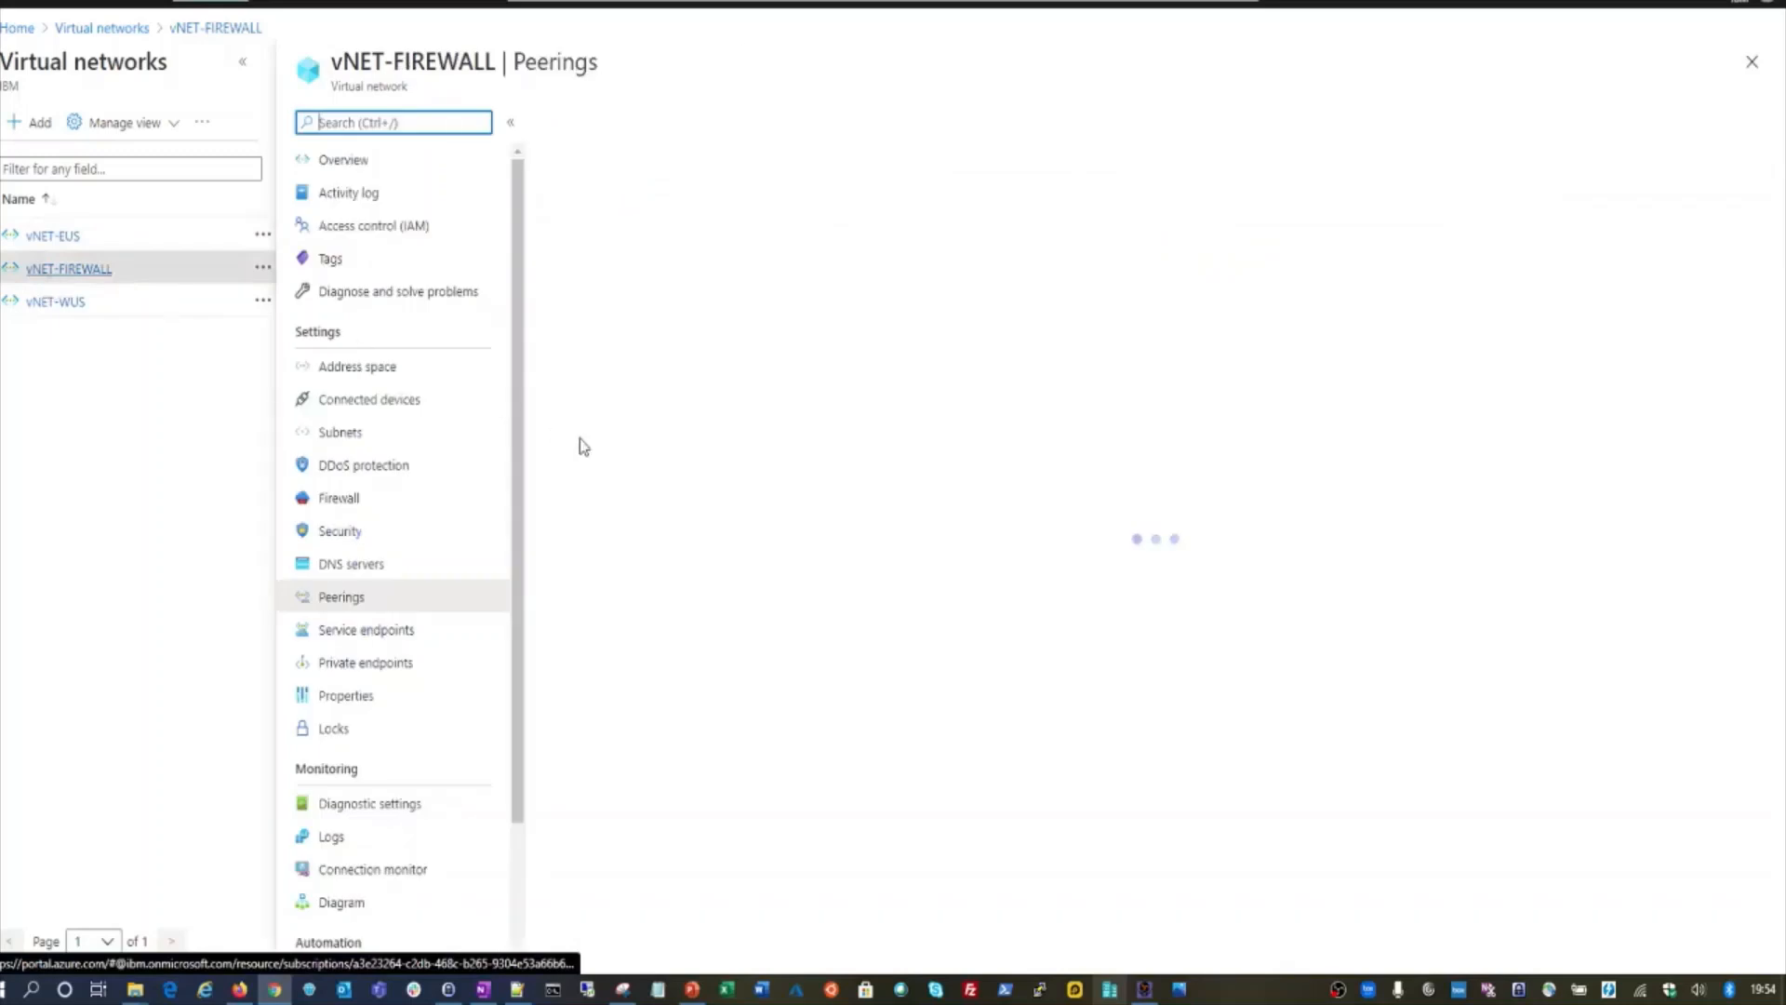
pyautogui.click(651, 130)
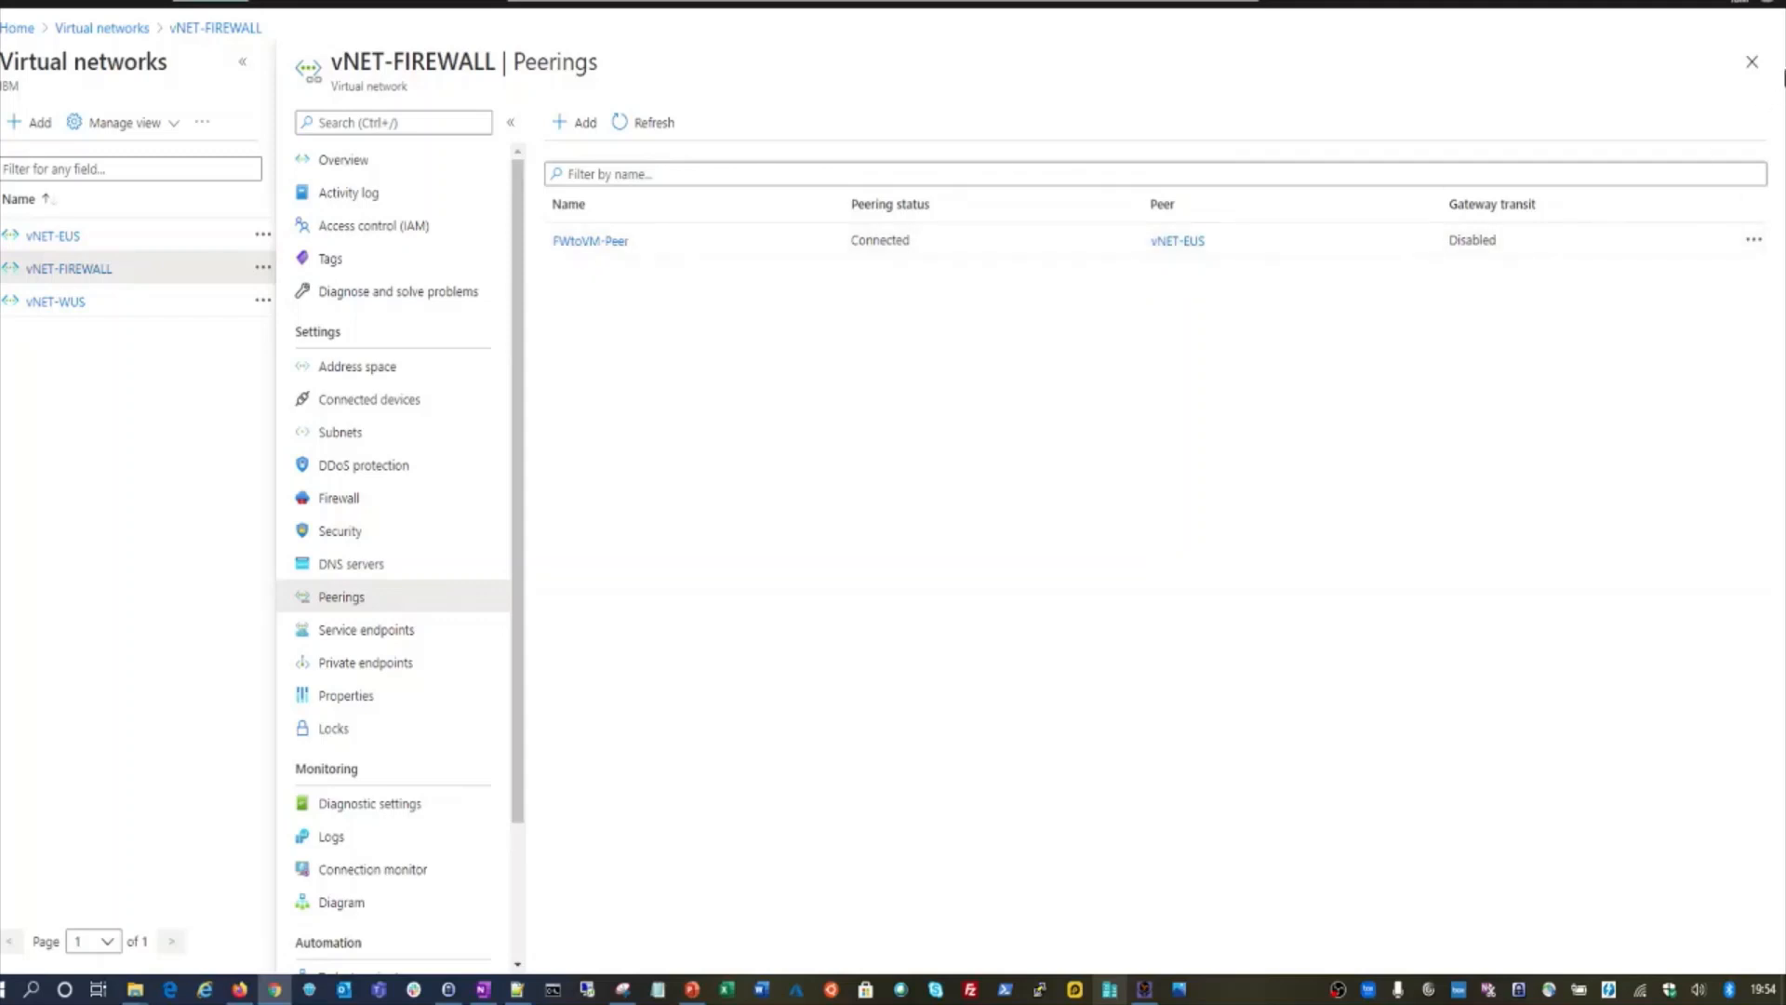
pyautogui.click(1752, 61)
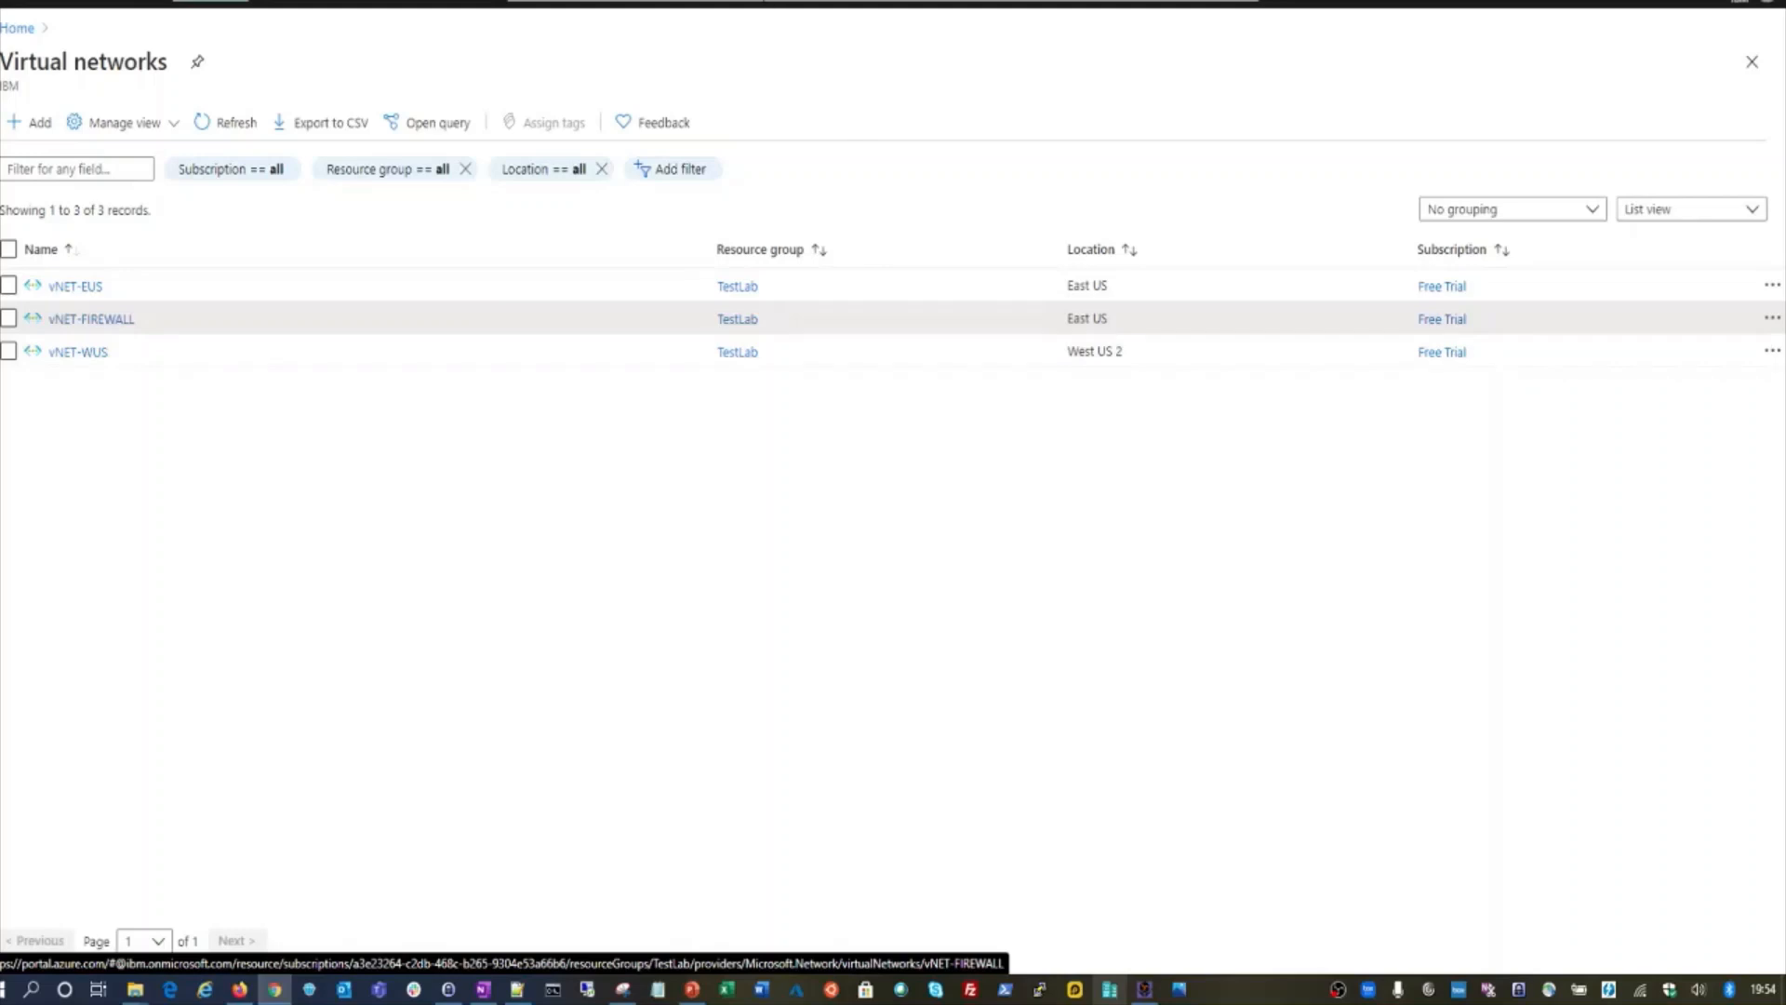
# - Find the Route tables service and start creating a route table
pyautogui.click(773, 5)
pyautogui.write('route t')
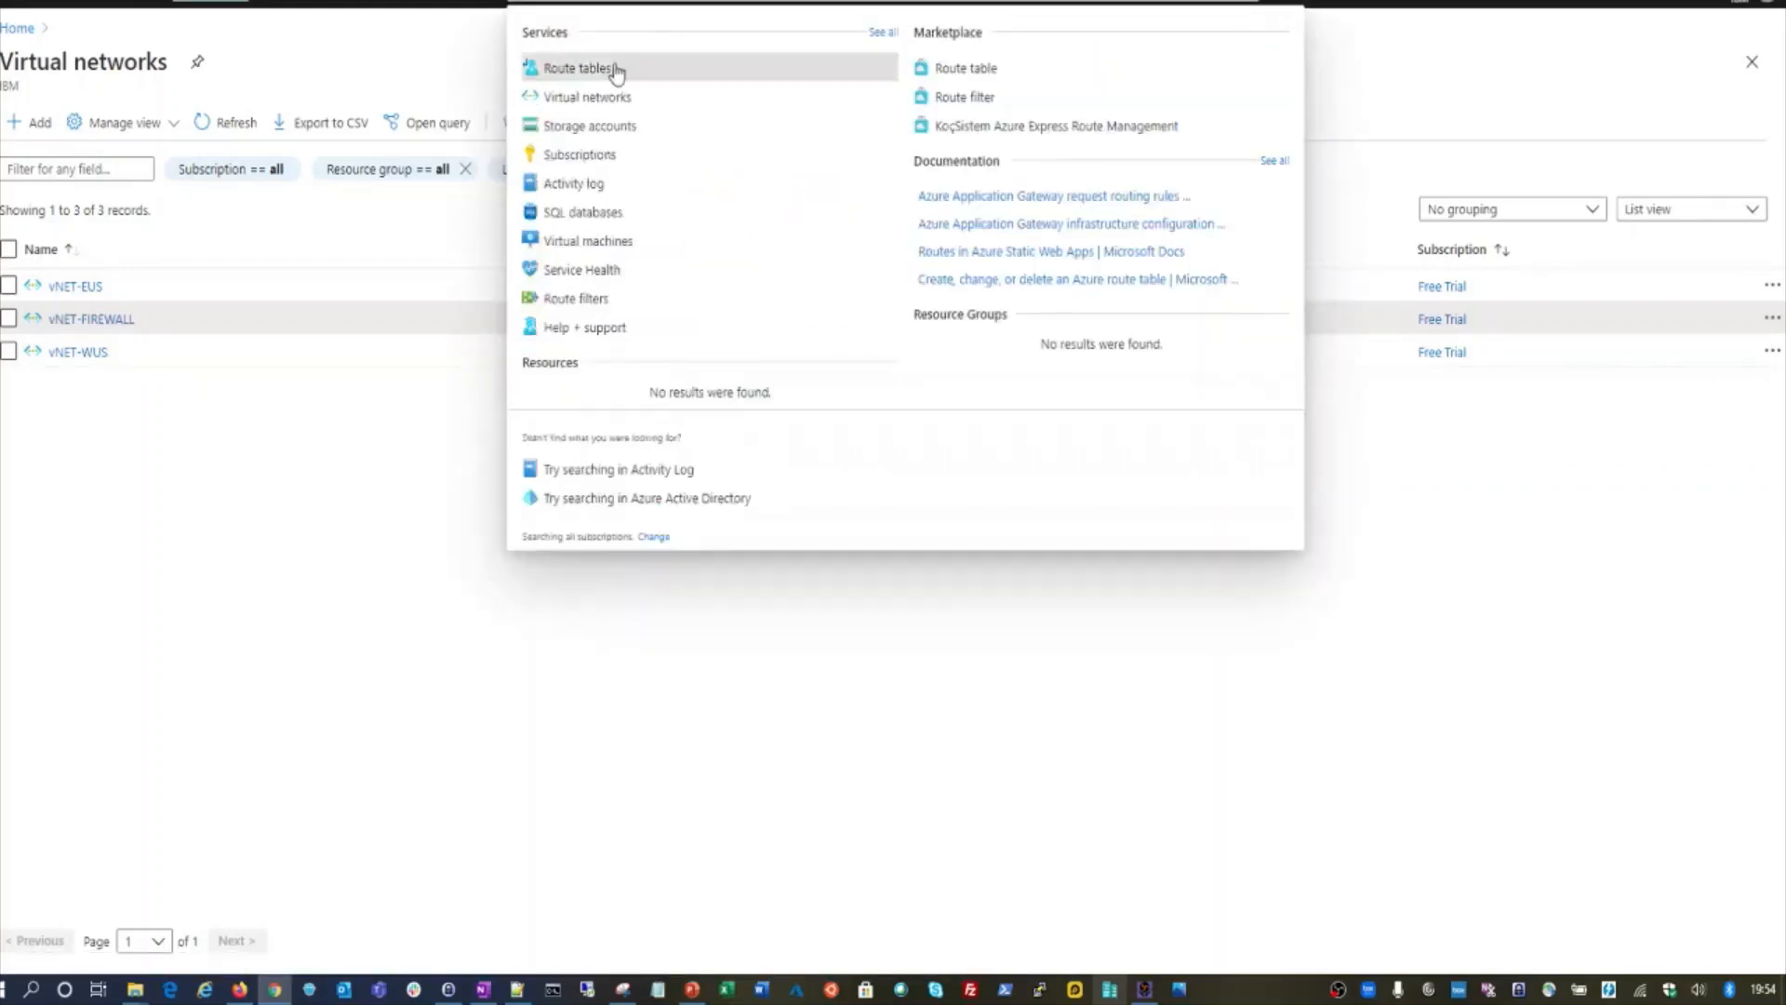
pyautogui.click(599, 68)
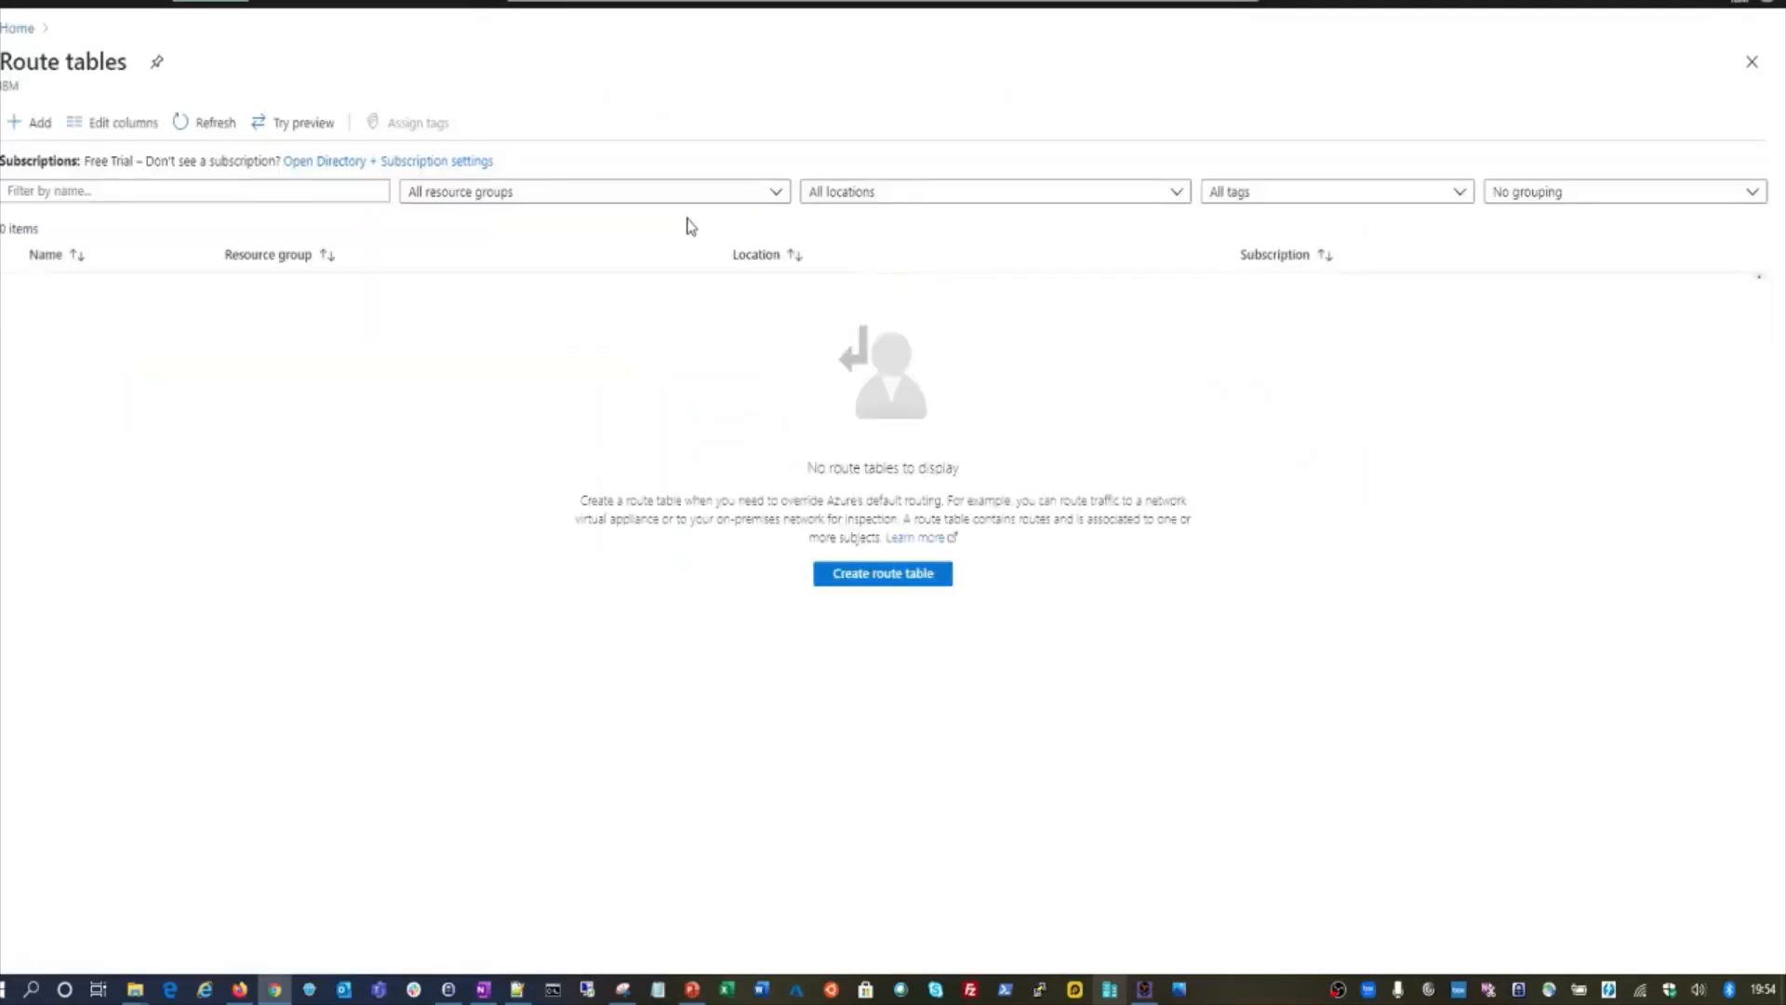
pyautogui.click(33, 122)
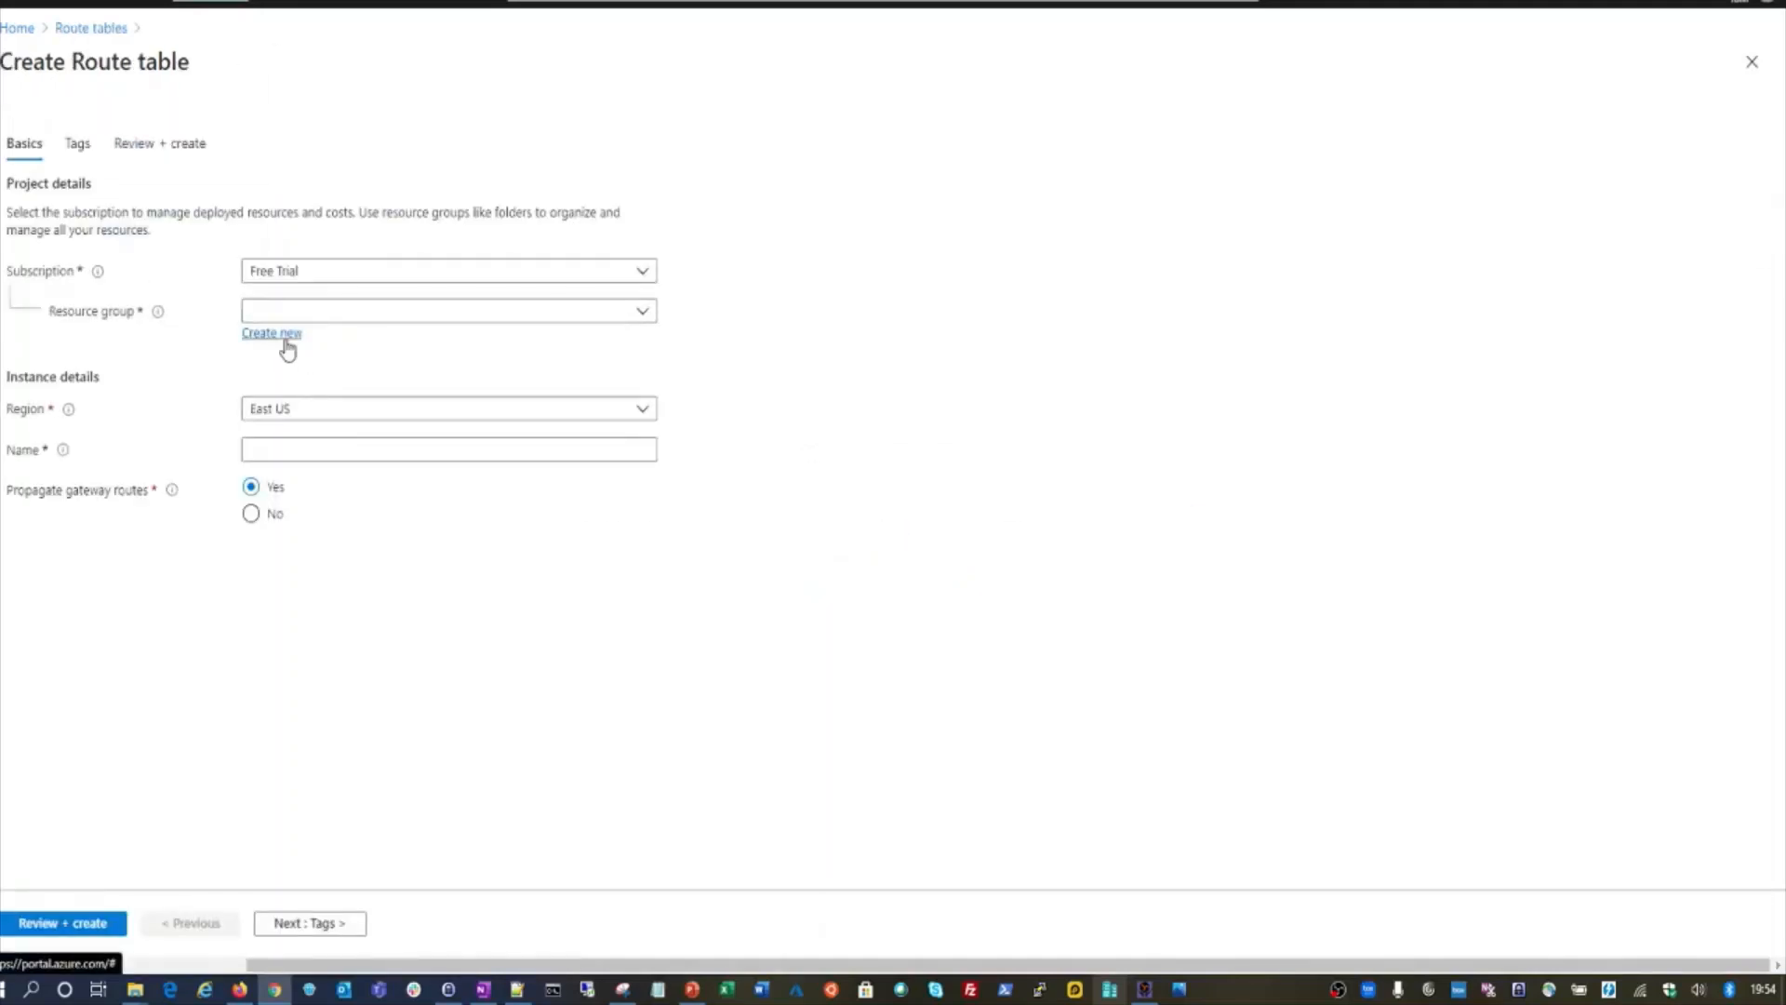
# - Set the route table's resource group to TestLab and its name to RouteTable-EUS
pyautogui.click(467, 314)
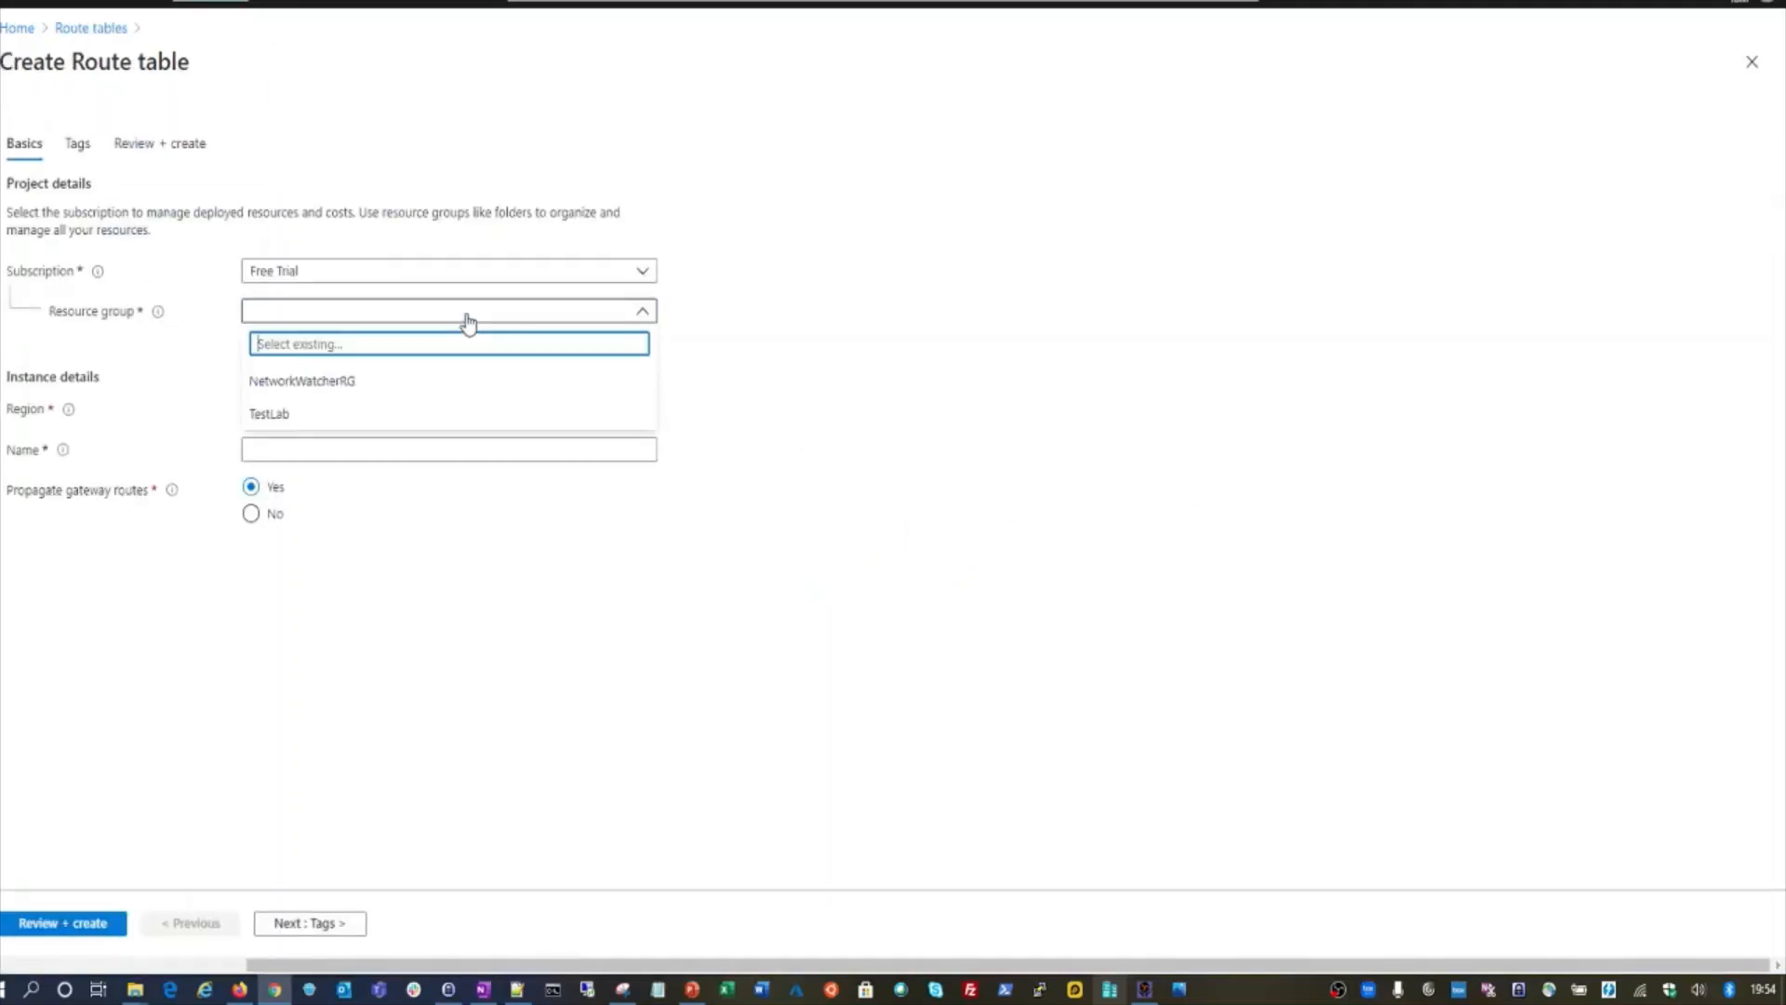
pyautogui.click(285, 416)
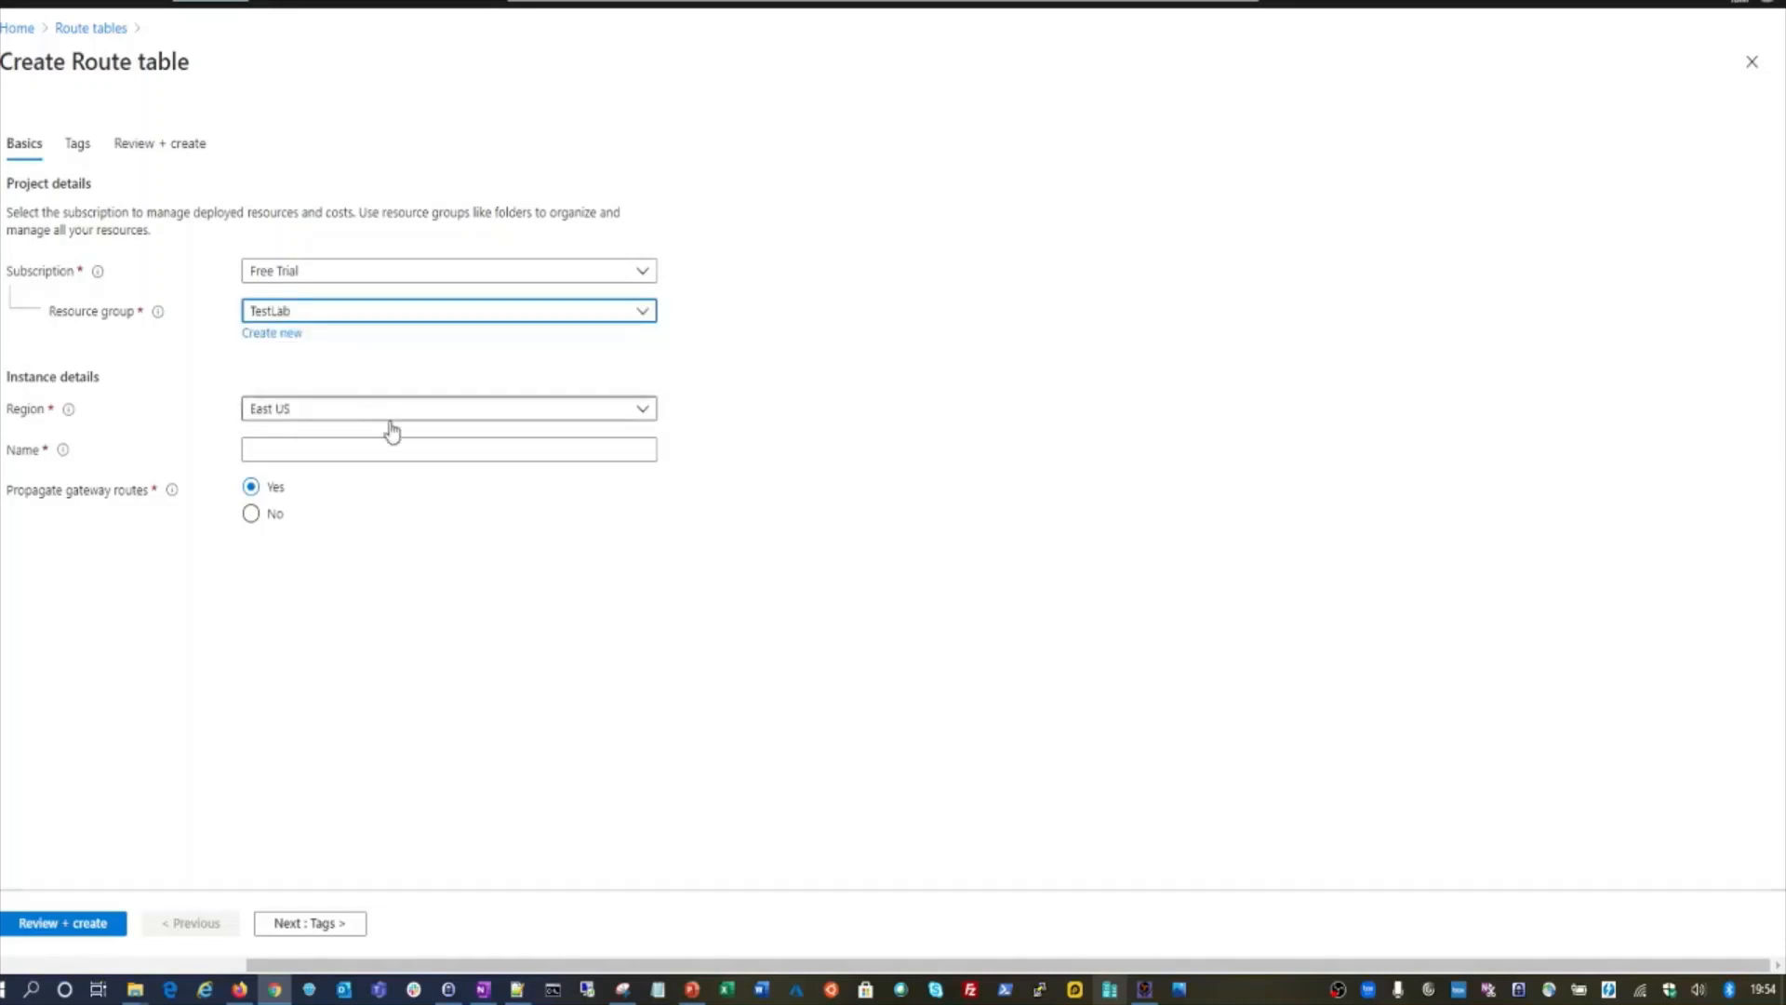
pyautogui.click(426, 443)
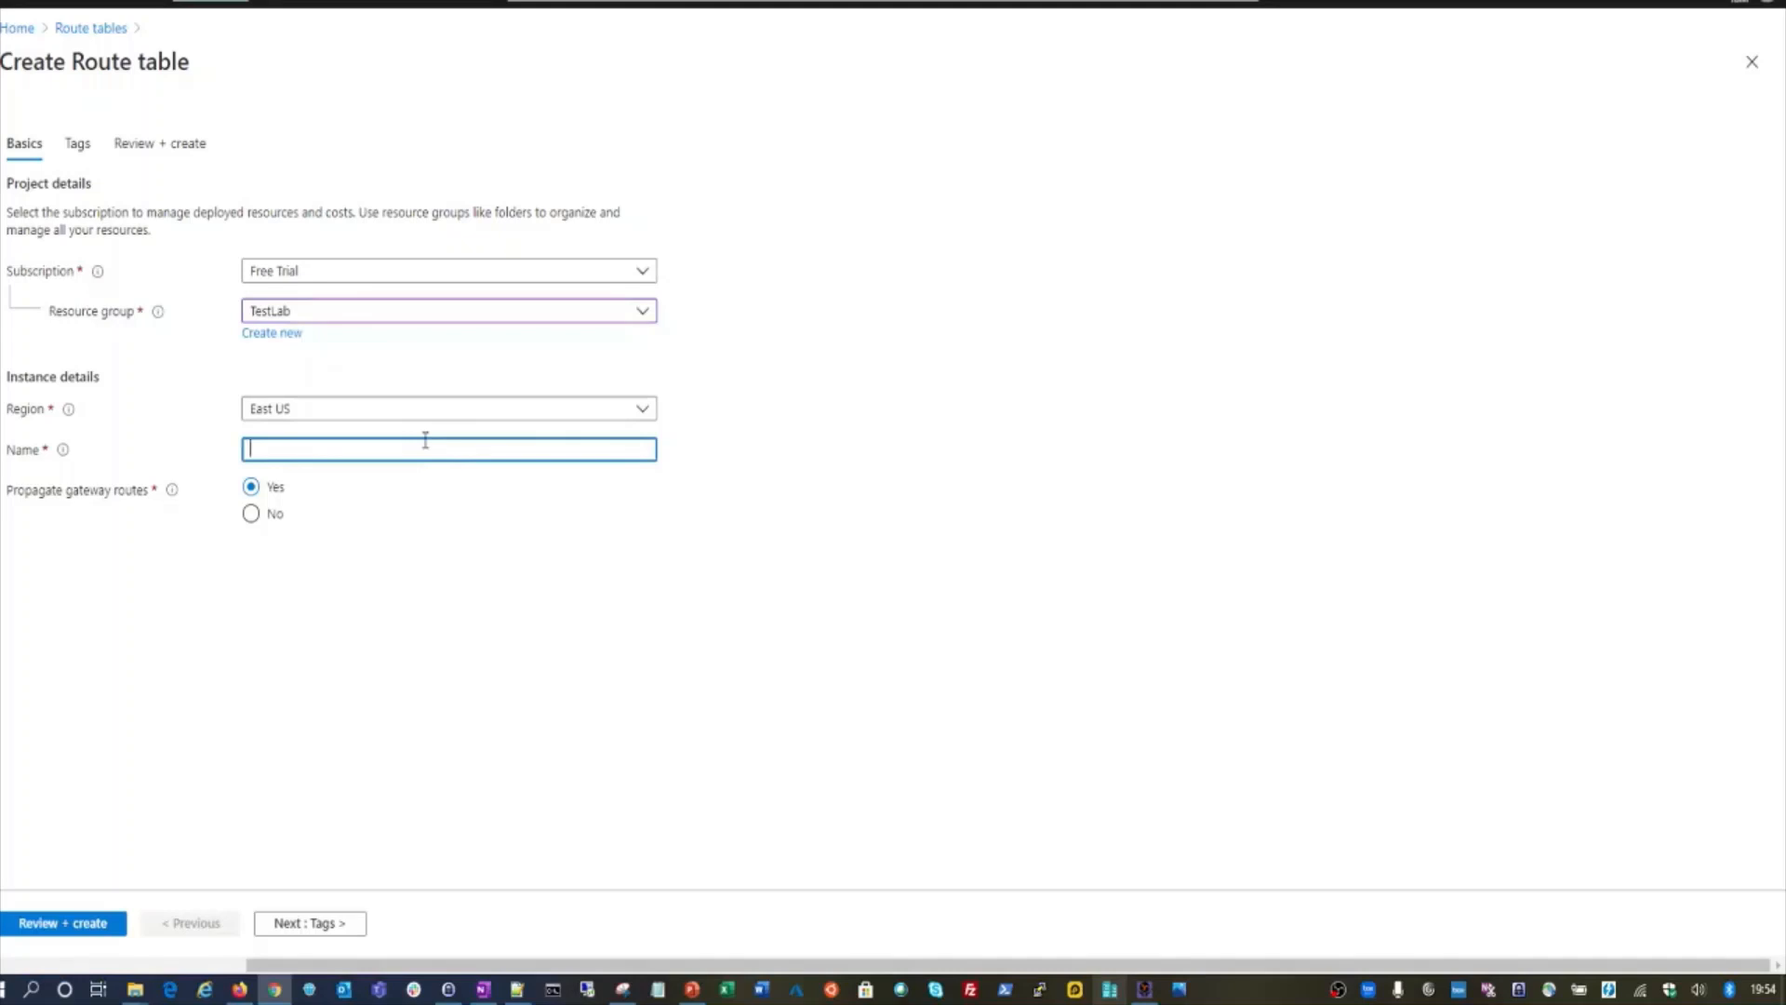
pyautogui.write('RouteTable-EUS')
# - Create the route table without tags and open its routes once it is deployed
pyautogui.click(310, 924)
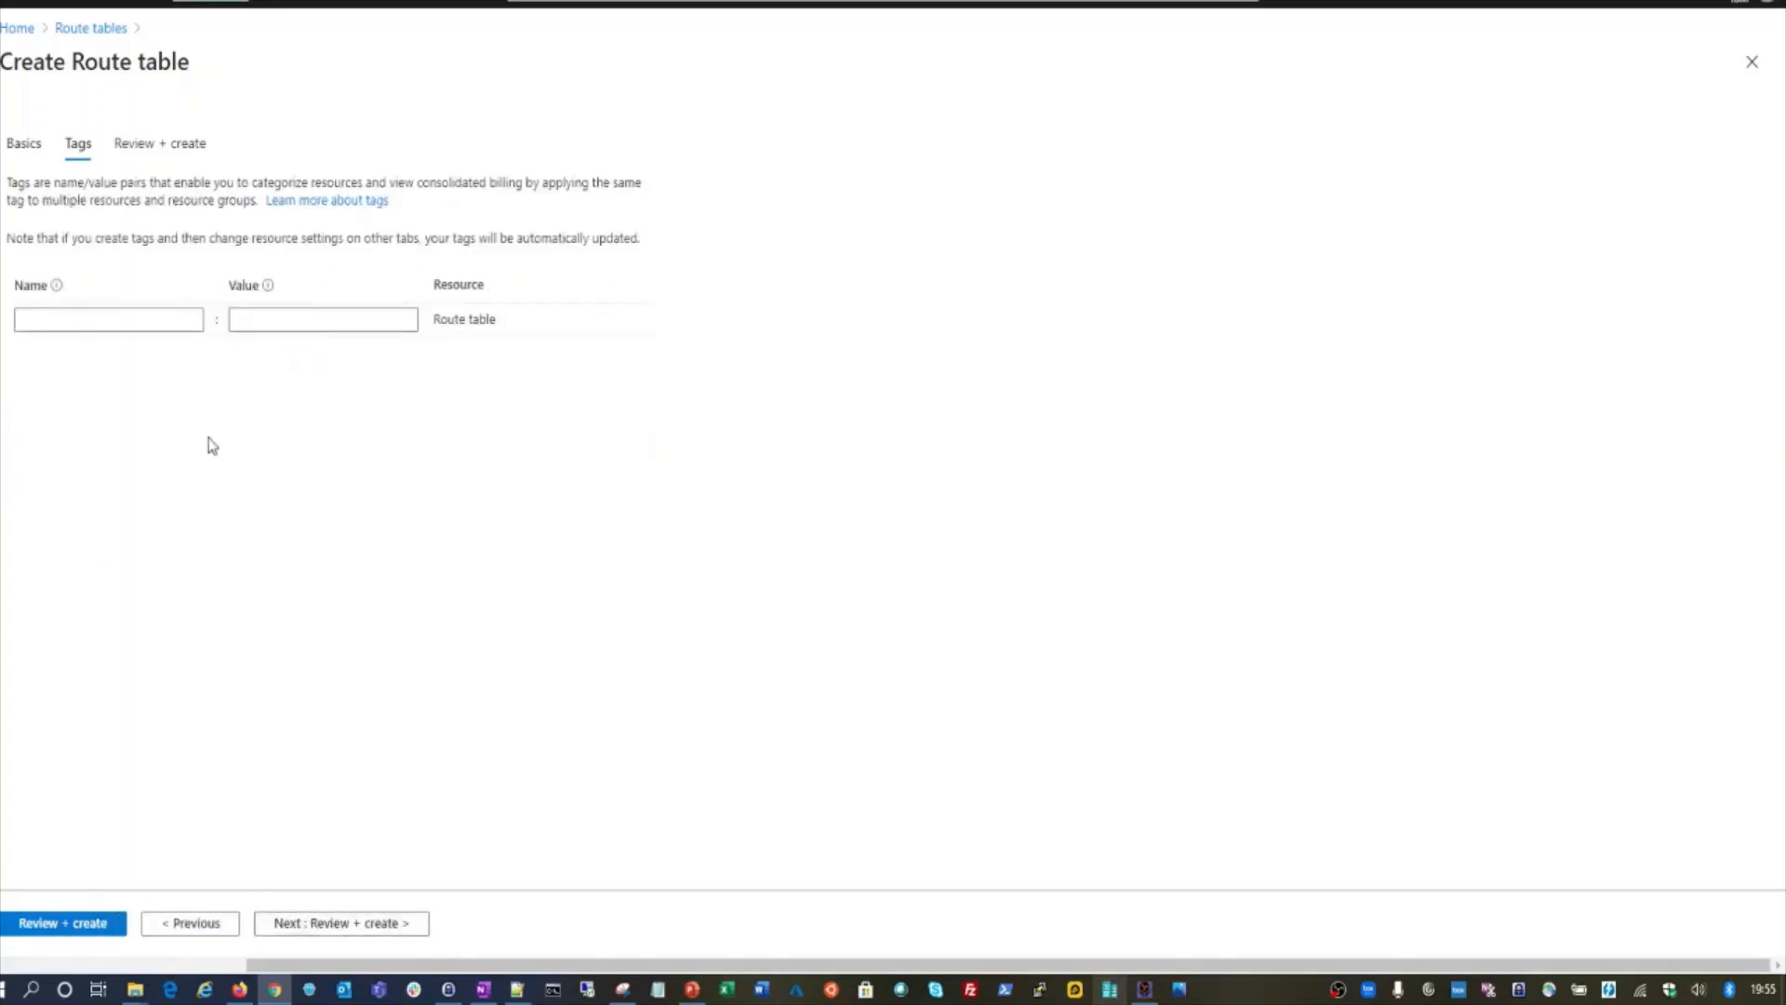
pyautogui.click(342, 926)
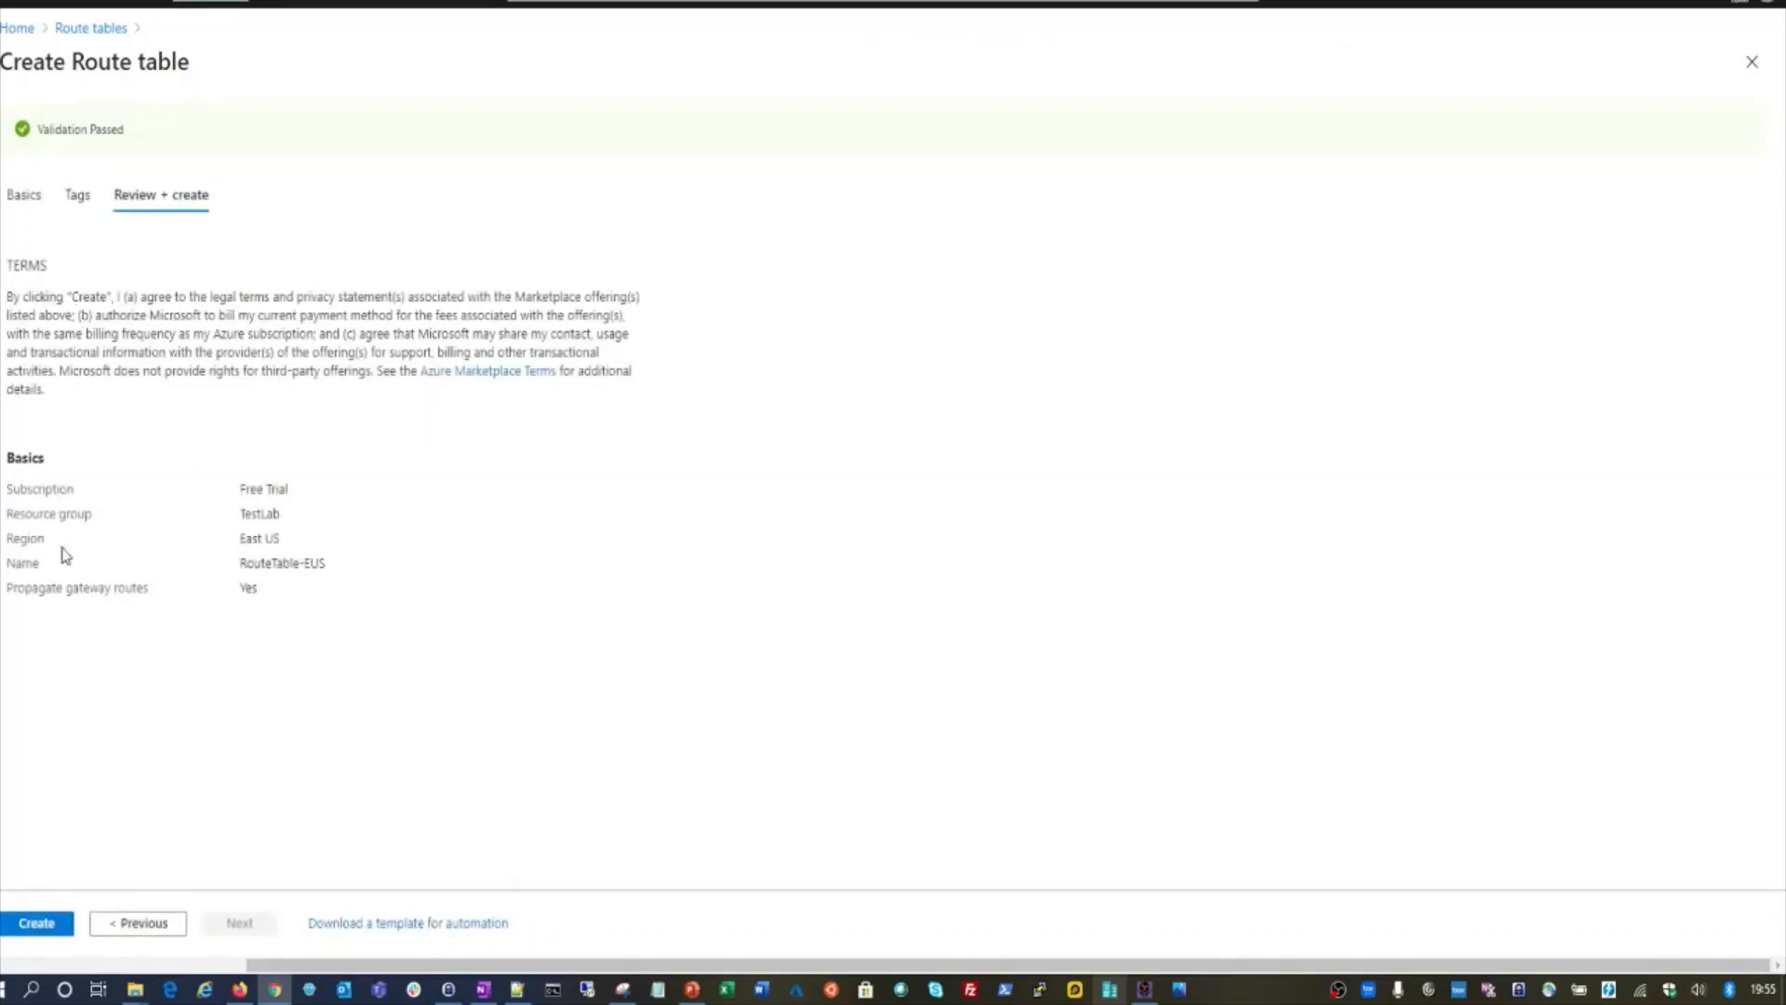
pyautogui.click(44, 926)
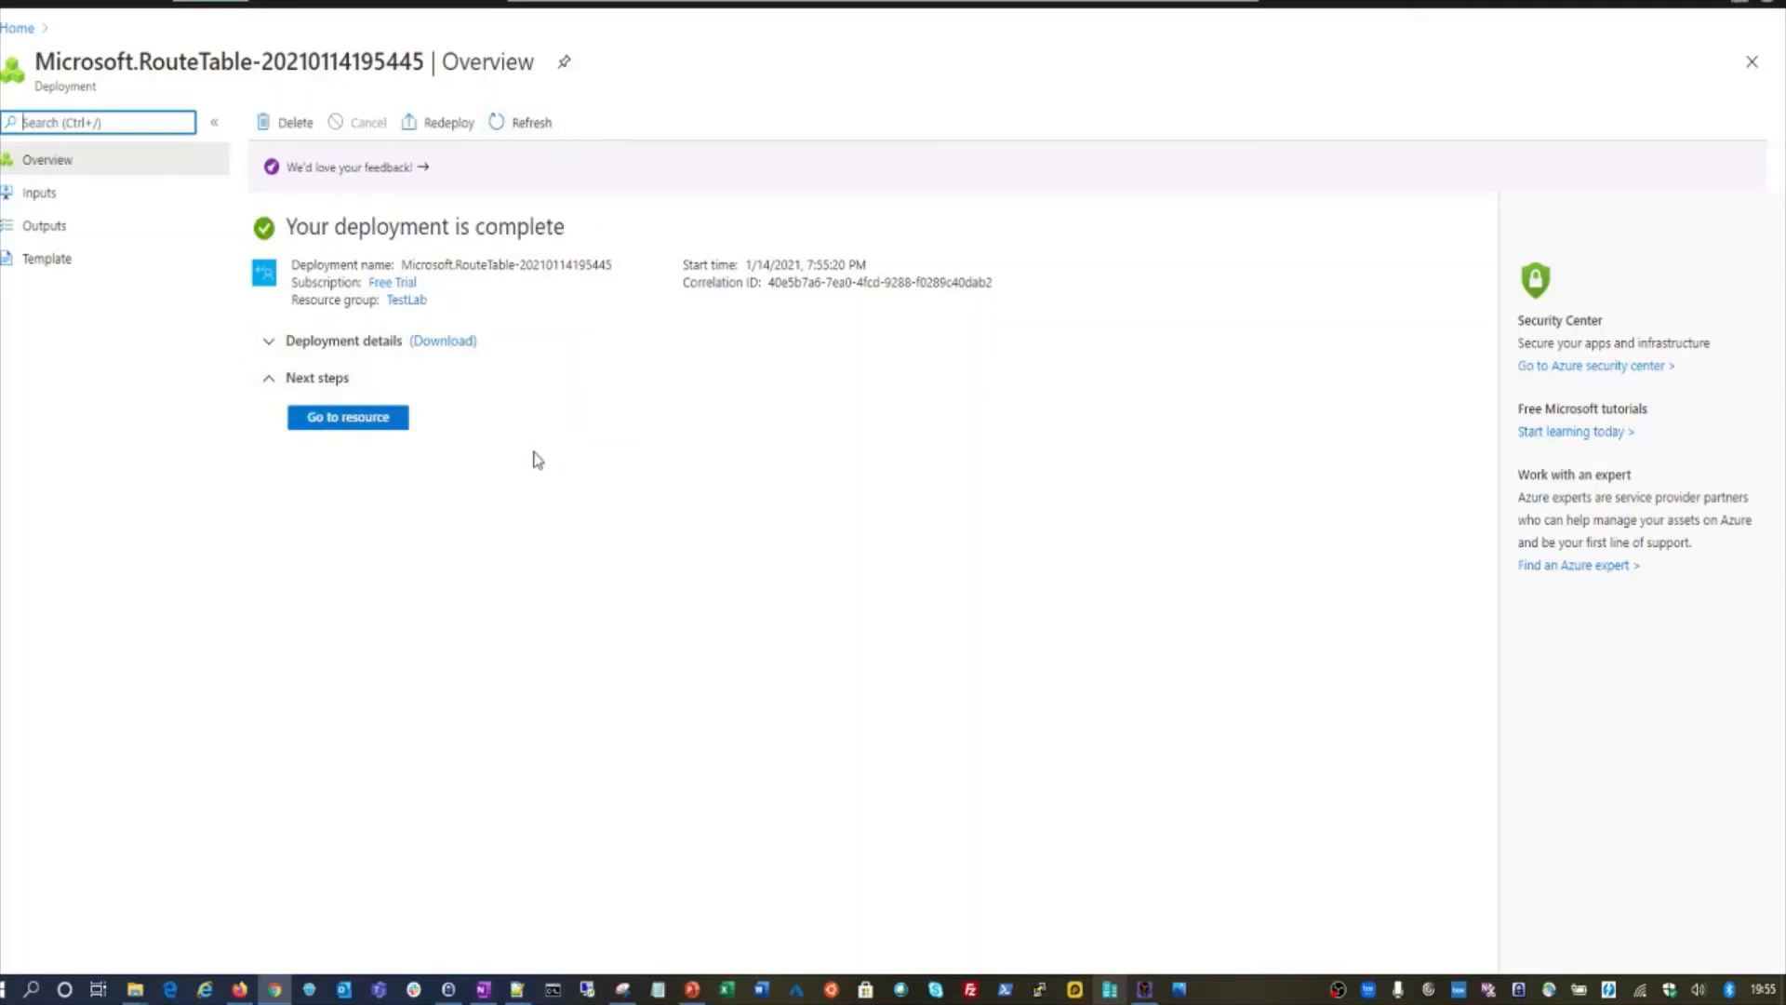
pyautogui.click(369, 422)
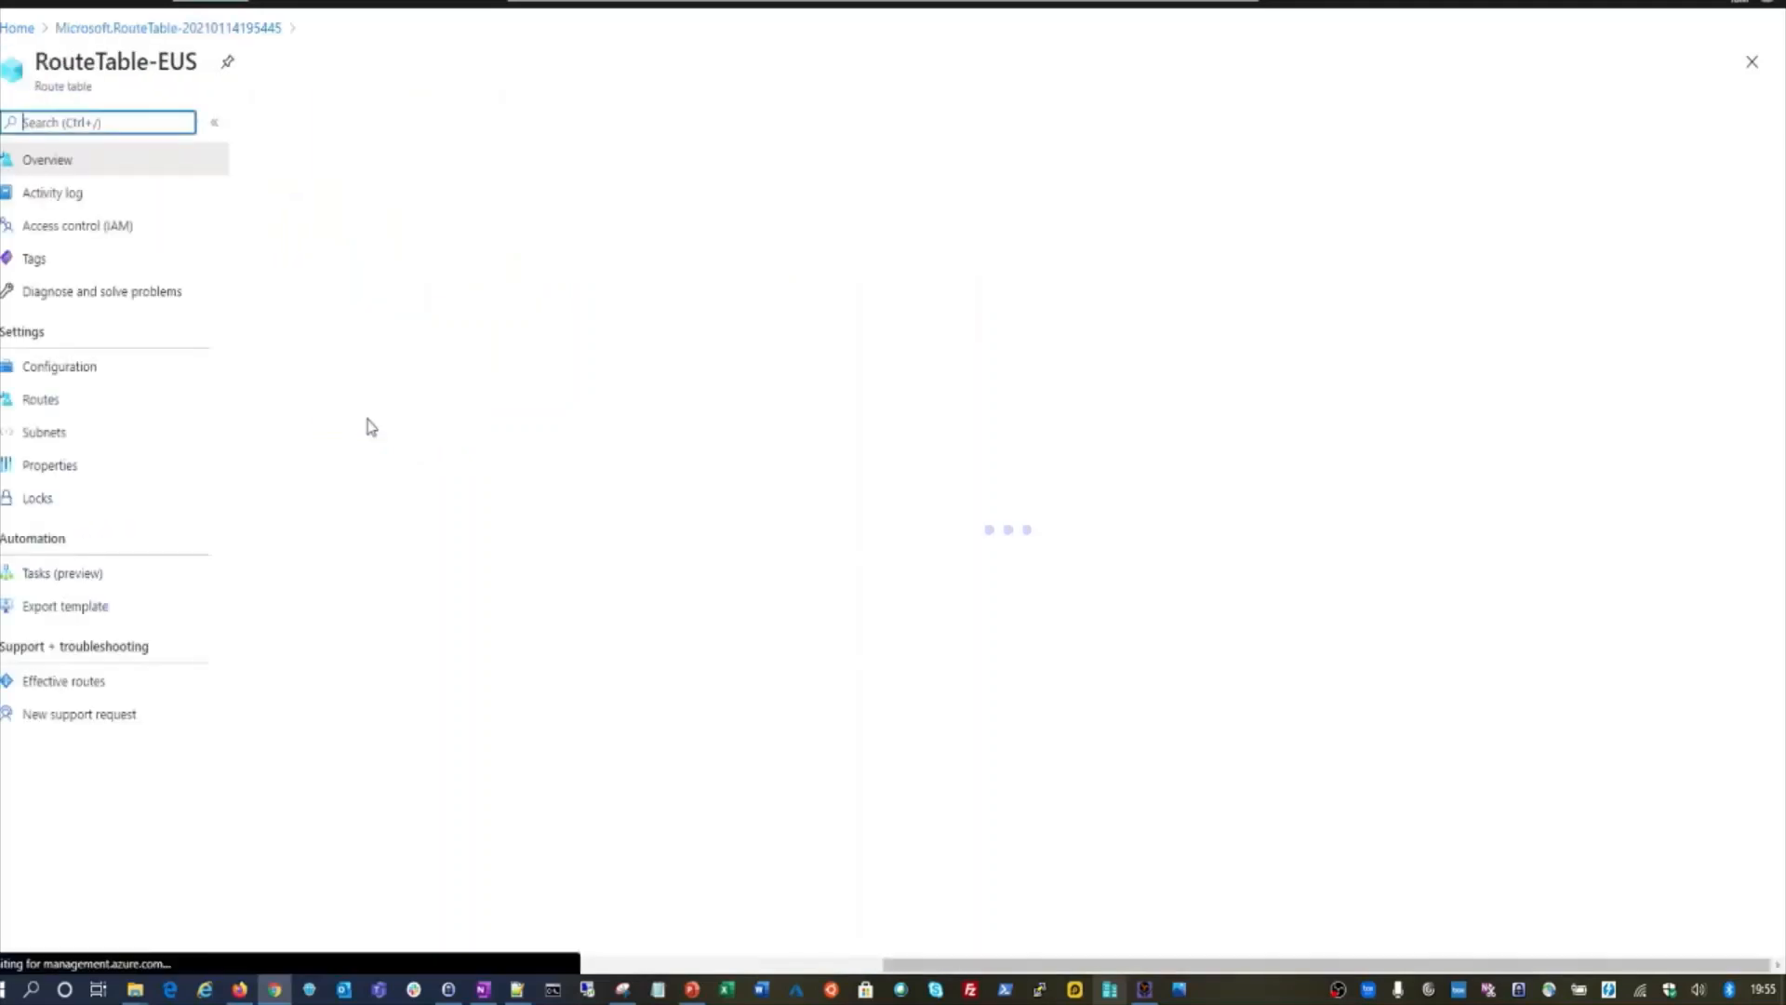
pyautogui.click(125, 403)
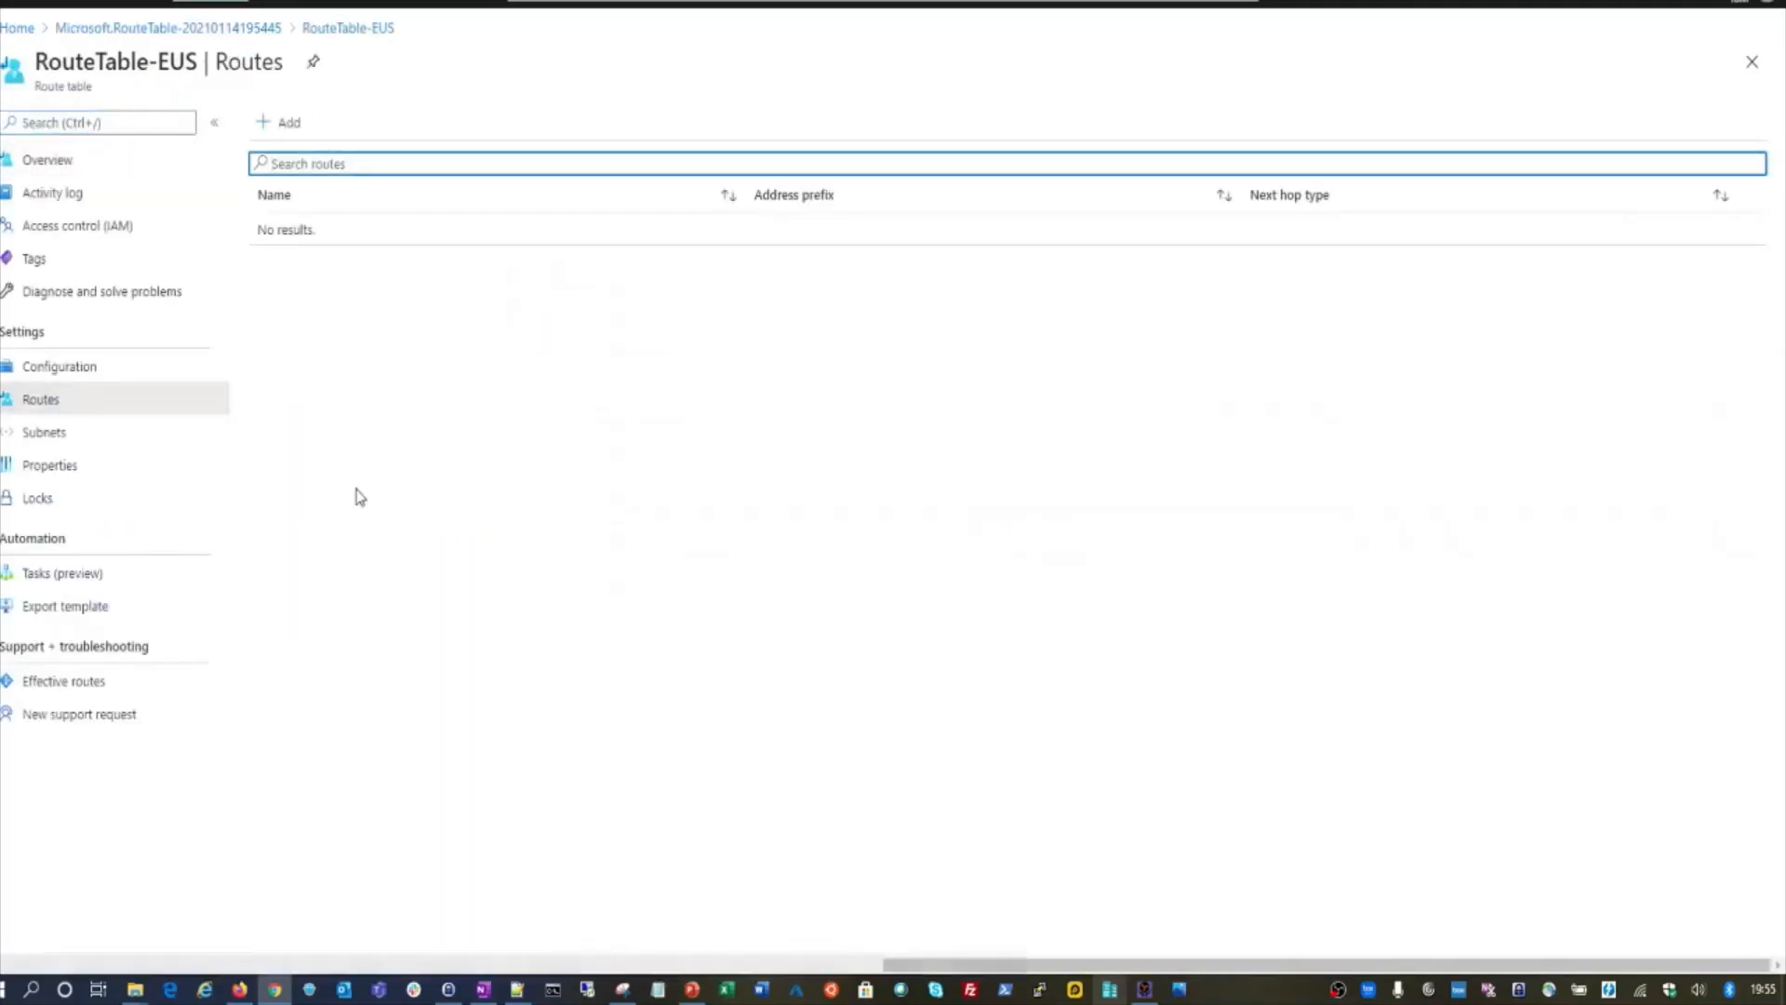
# - Try to add a route named VMtoFW-Route with address prefix 0.0.0.0/0 and next hop type Virtual appliance
pyautogui.click(284, 122)
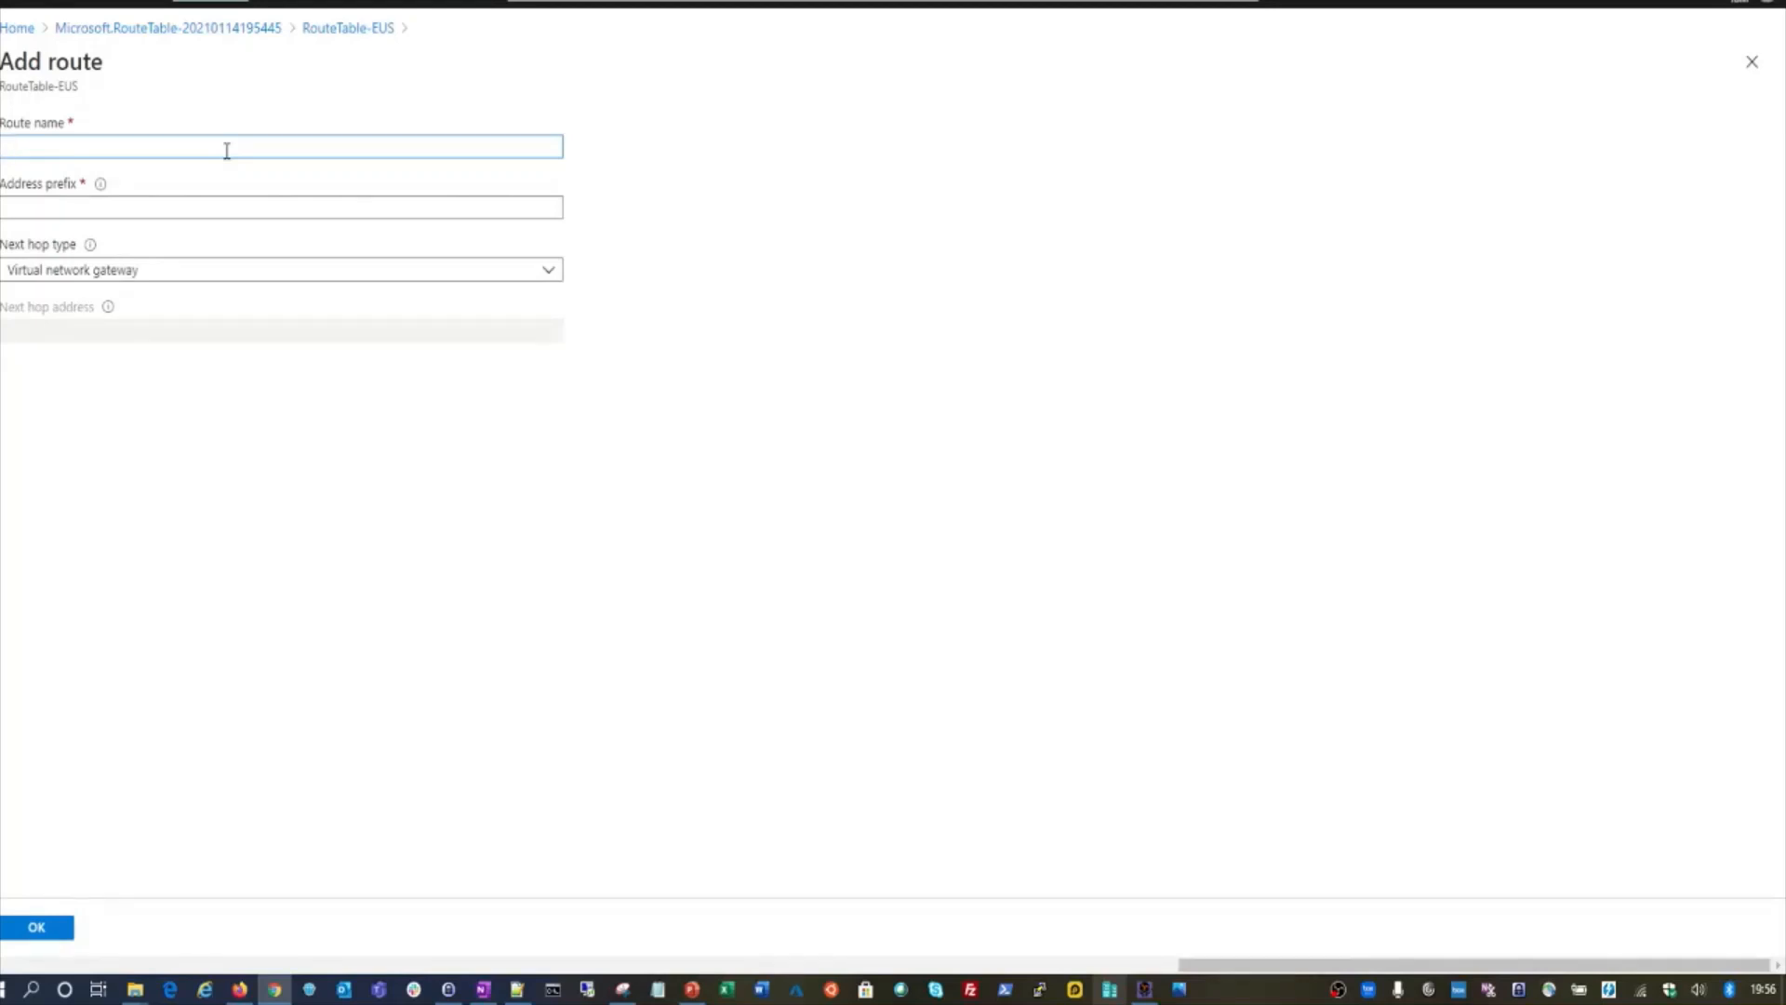
pyautogui.write('VMtoFW-Roye')
pyautogui.press('BackSpace')
pyautogui.write('ute')
pyautogui.click(128, 206)
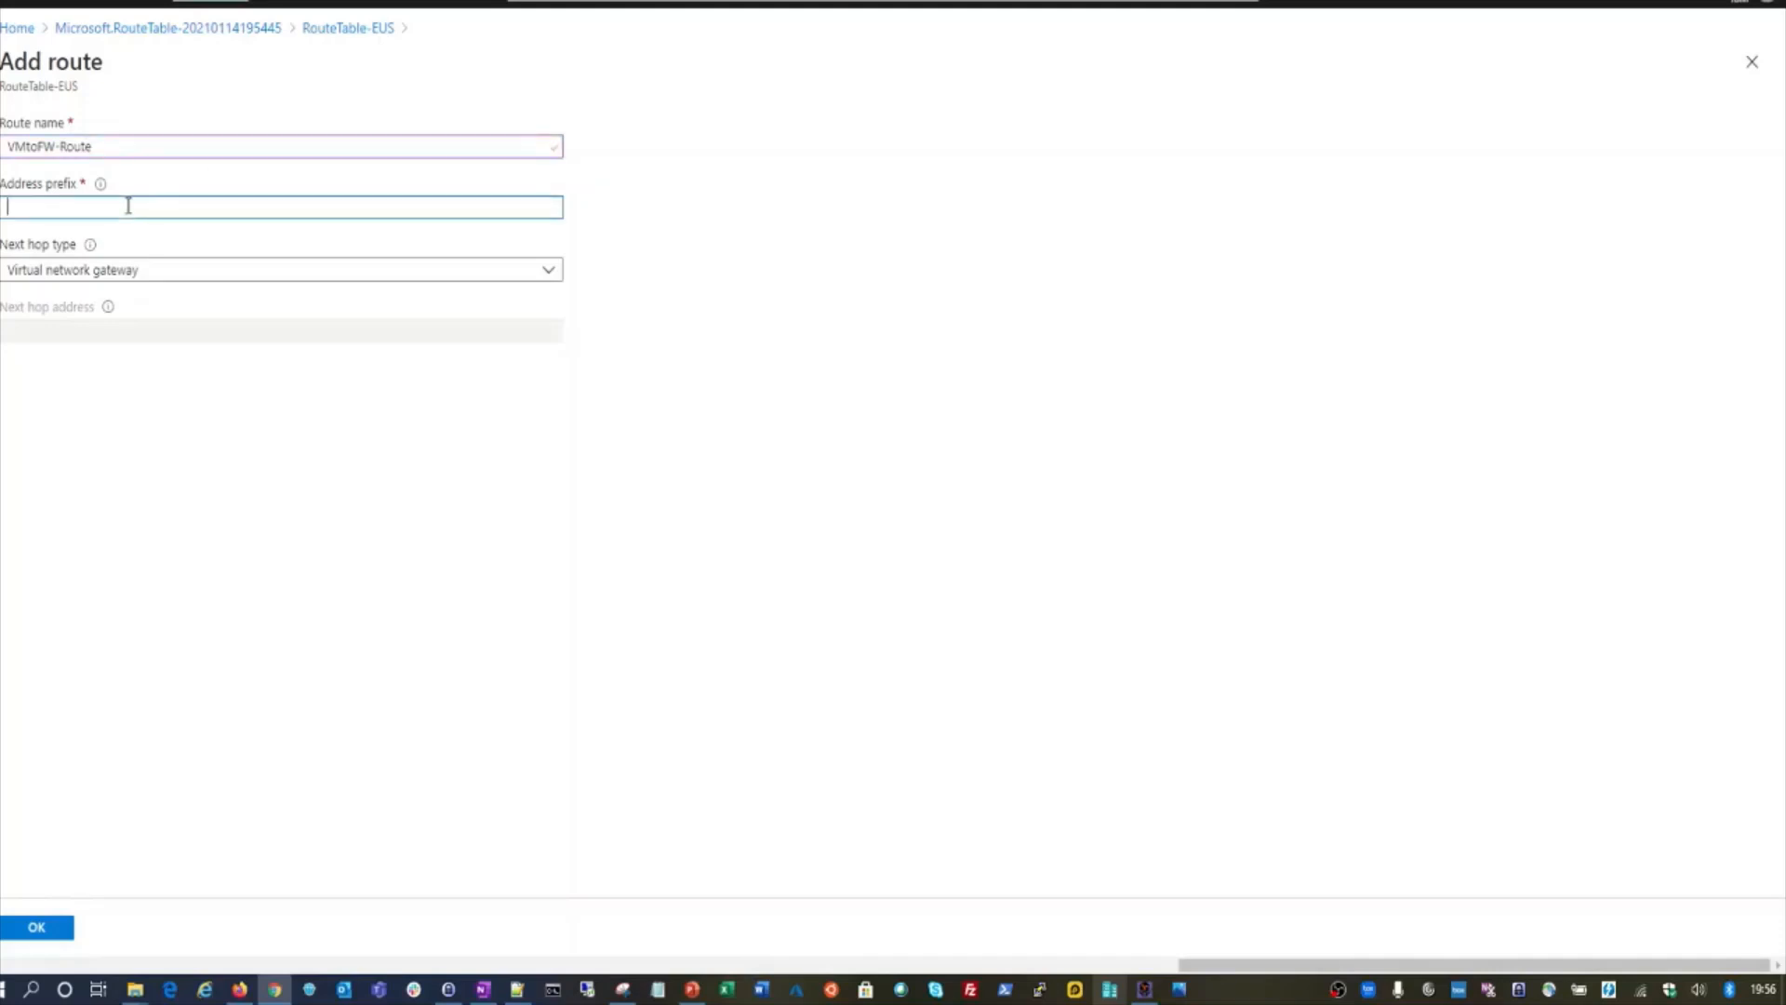
pyautogui.write('0.0.0.0/0')
pyautogui.click(173, 270)
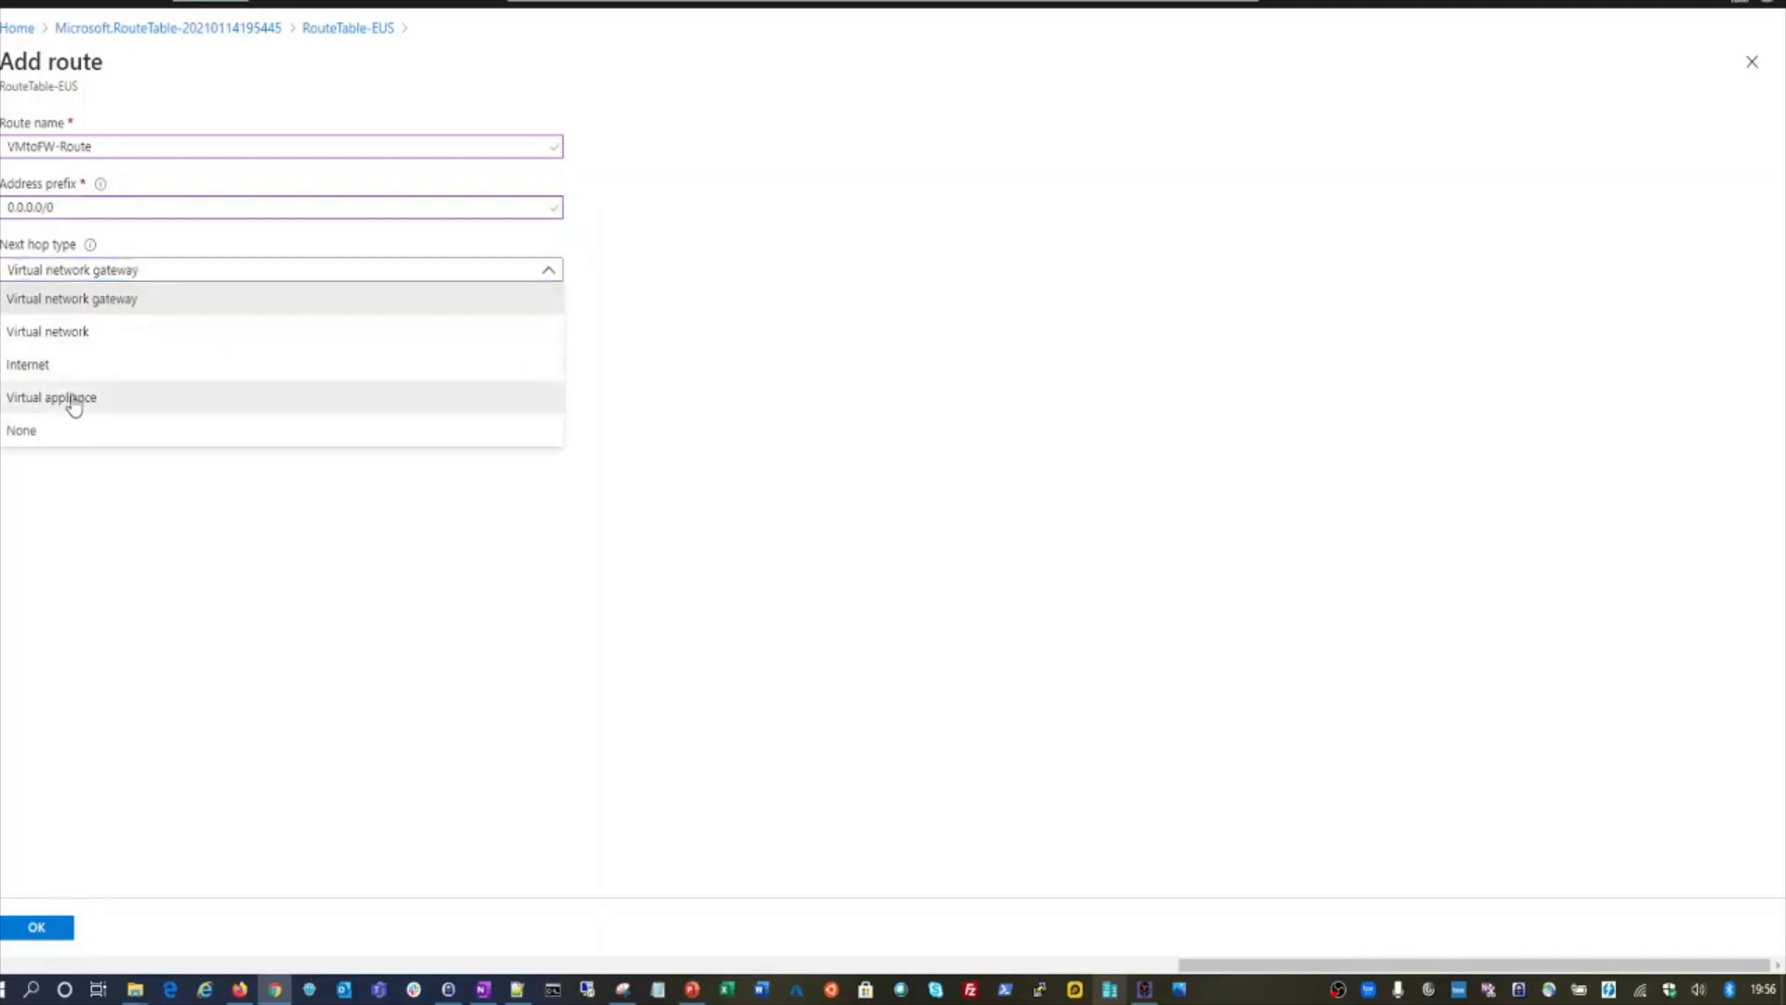
pyautogui.click(75, 400)
pyautogui.click(166, 331)
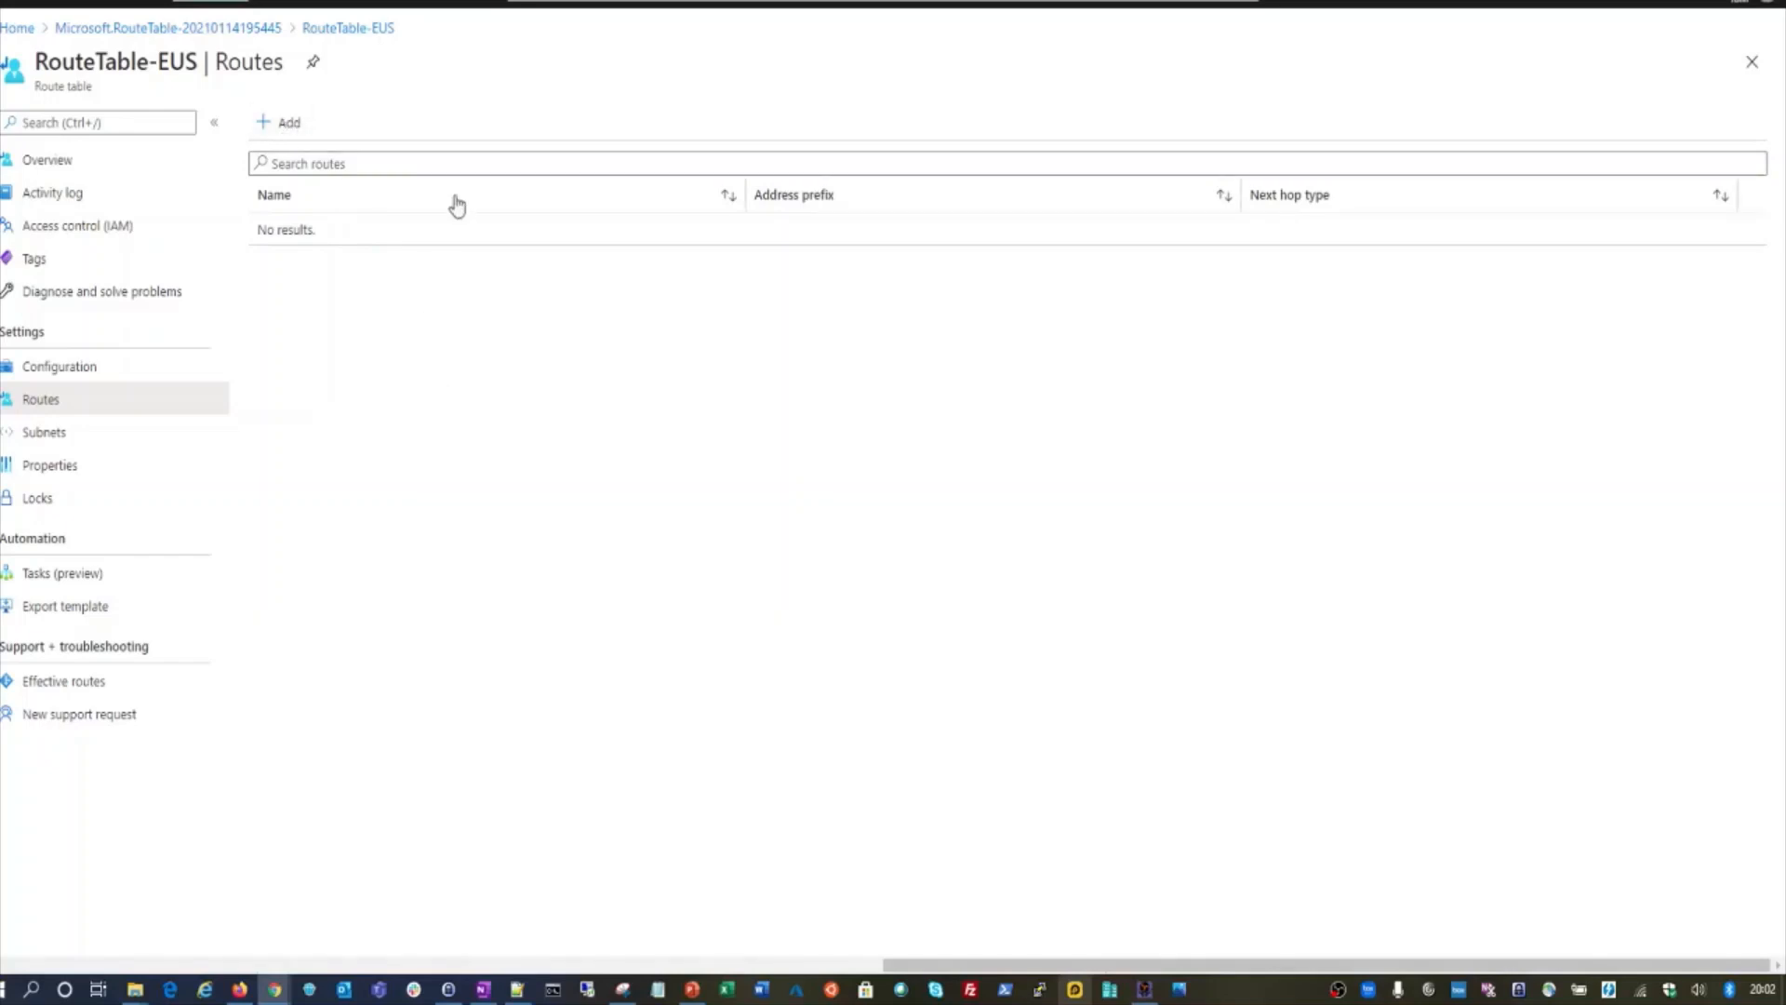
# - Leave the route table and open the networking settings of the VM-EUS virtual machine to check its IP addresses
pyautogui.click(1752, 62)
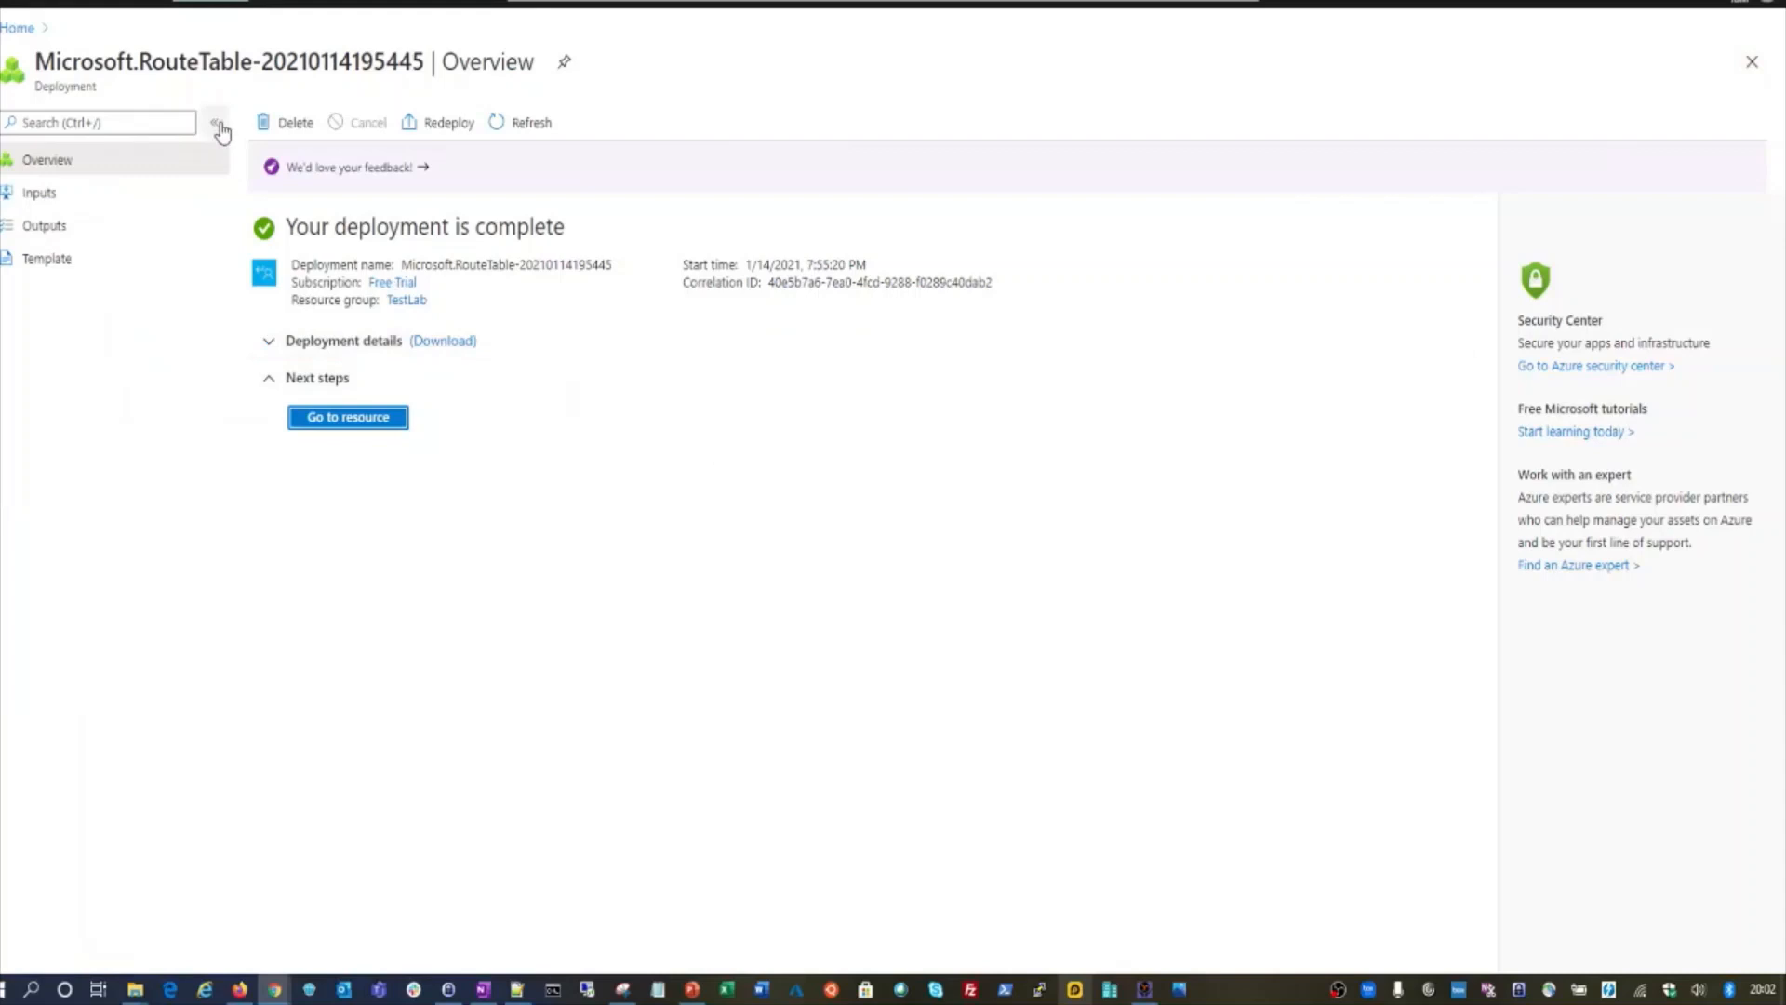
pyautogui.click(4, 4)
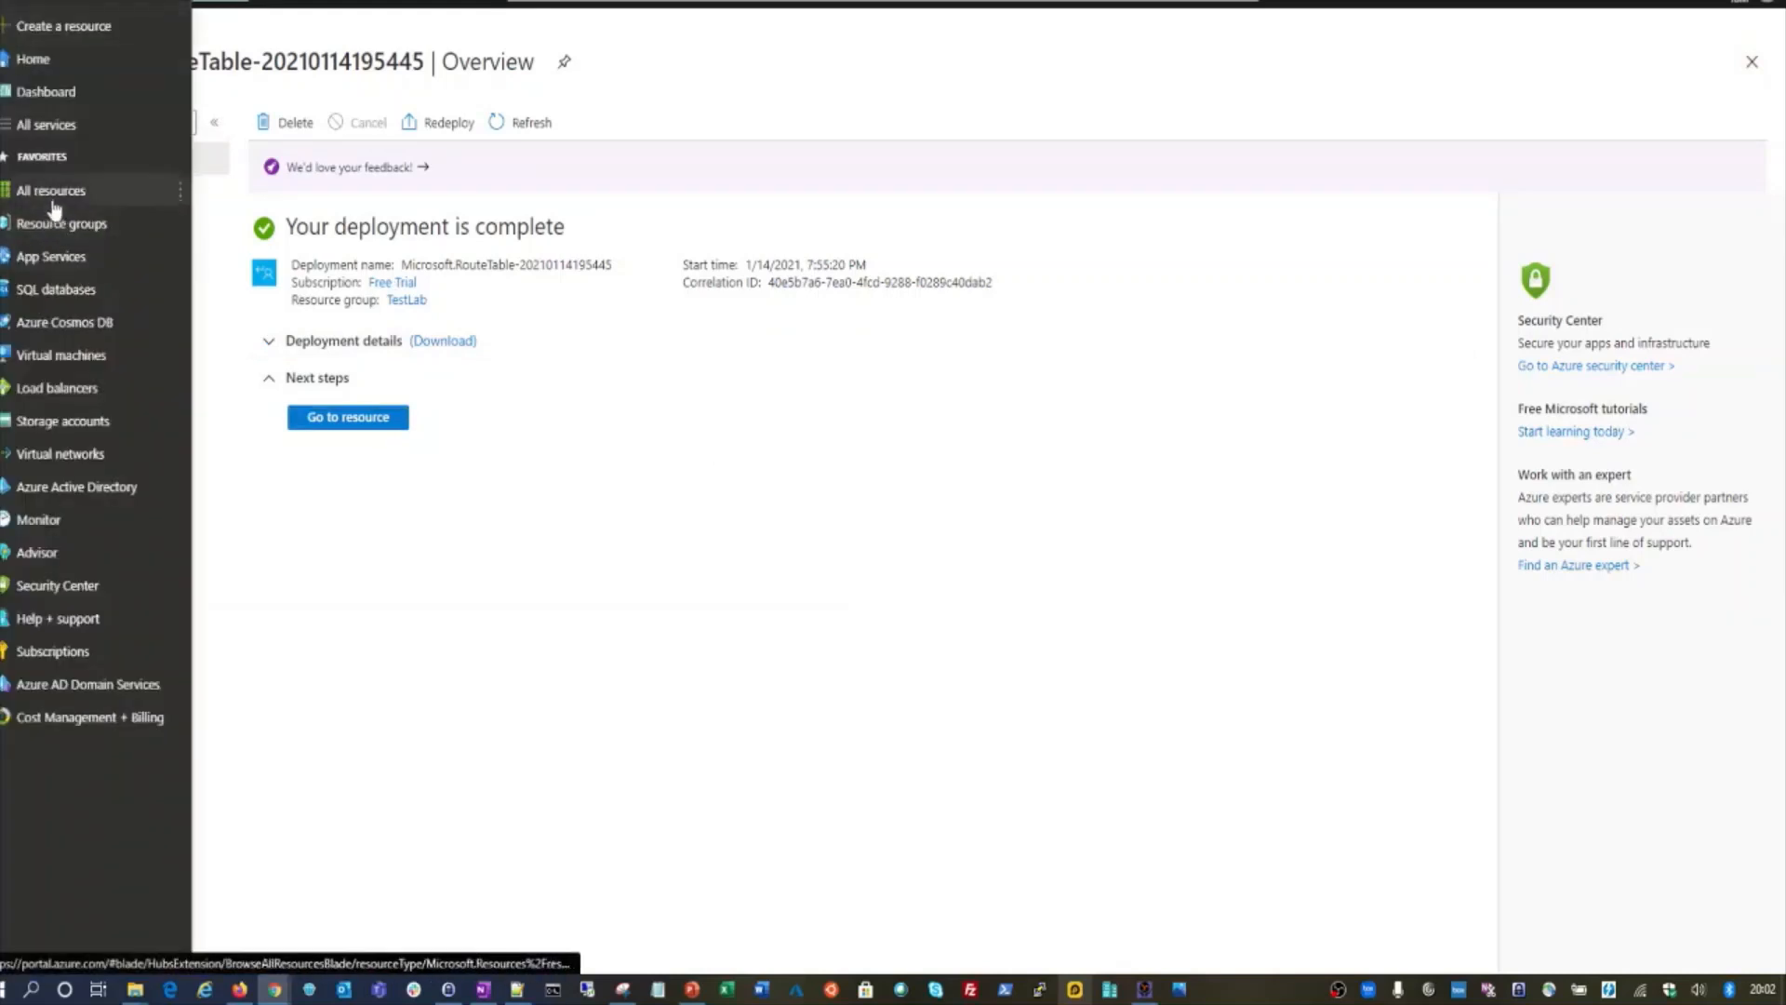
pyautogui.click(61, 356)
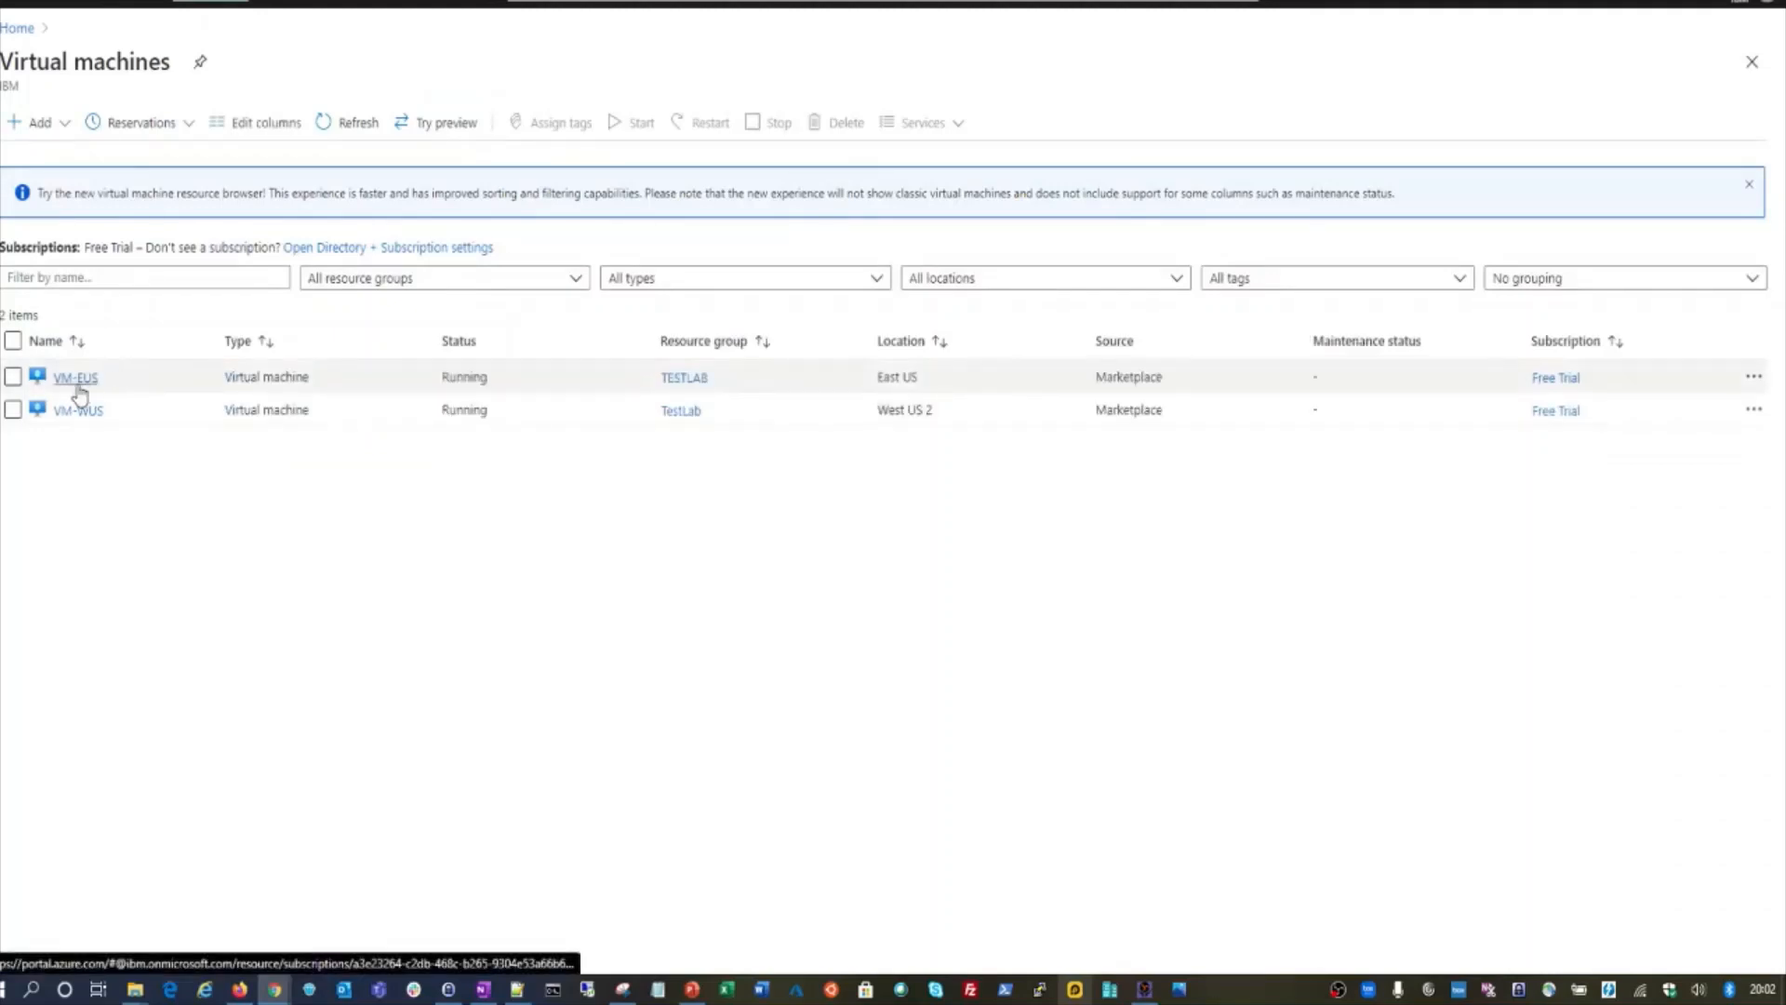
pyautogui.click(77, 379)
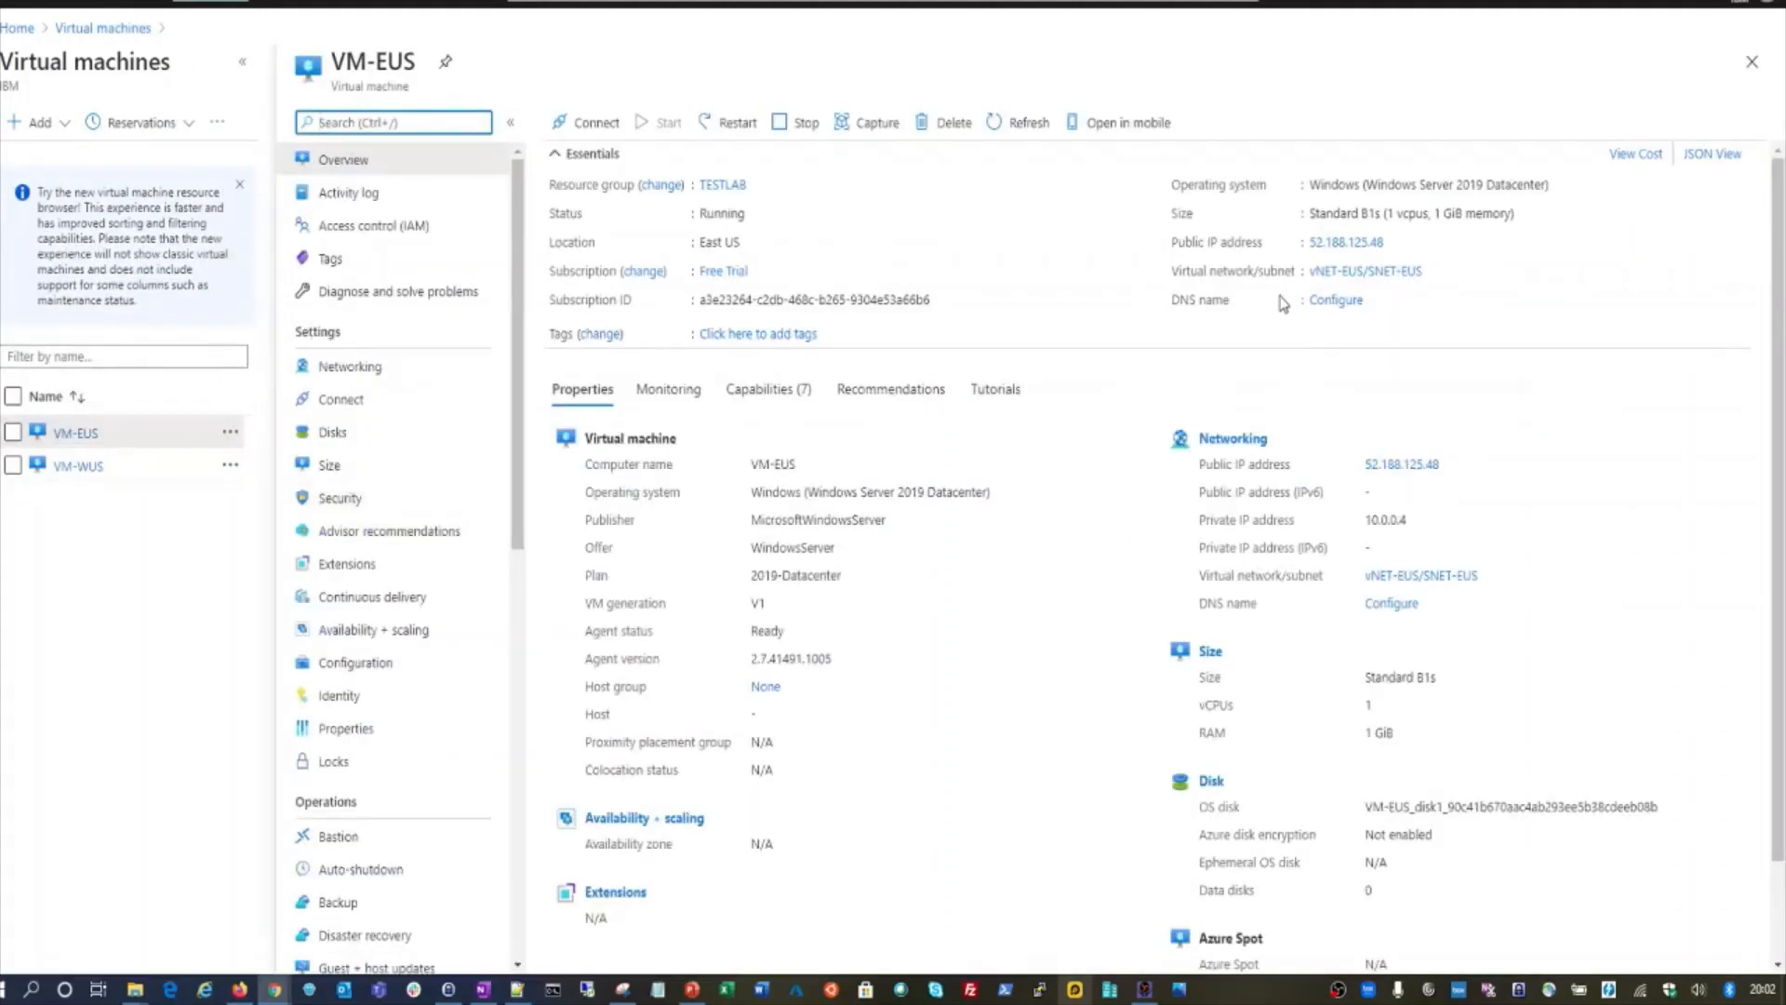
pyautogui.click(372, 365)
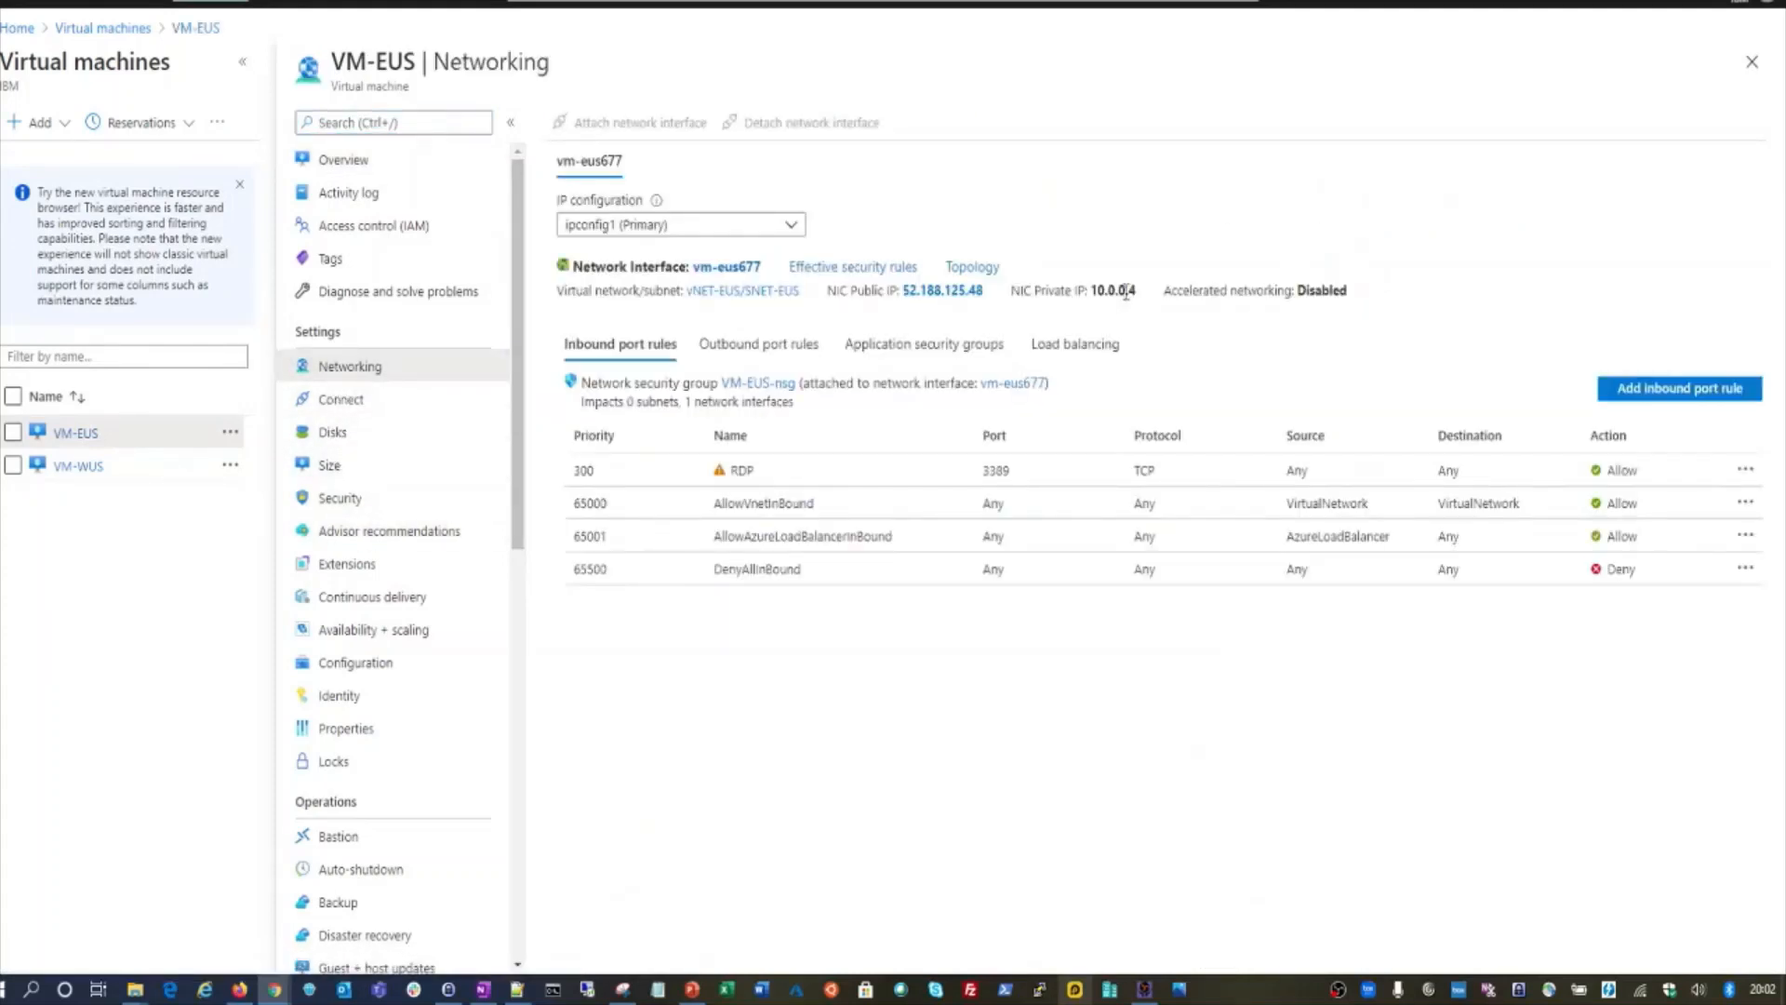
# - Copy the network interface's private IP address of VM-EUS and note it in Notepad as "VM IP - 10.0.0.4"
pyautogui.moveTo(1141, 292); pyautogui.dragTo(1097, 290)
pyautogui.hotkey('ctrl', 'c')
pyautogui.click(658, 989)
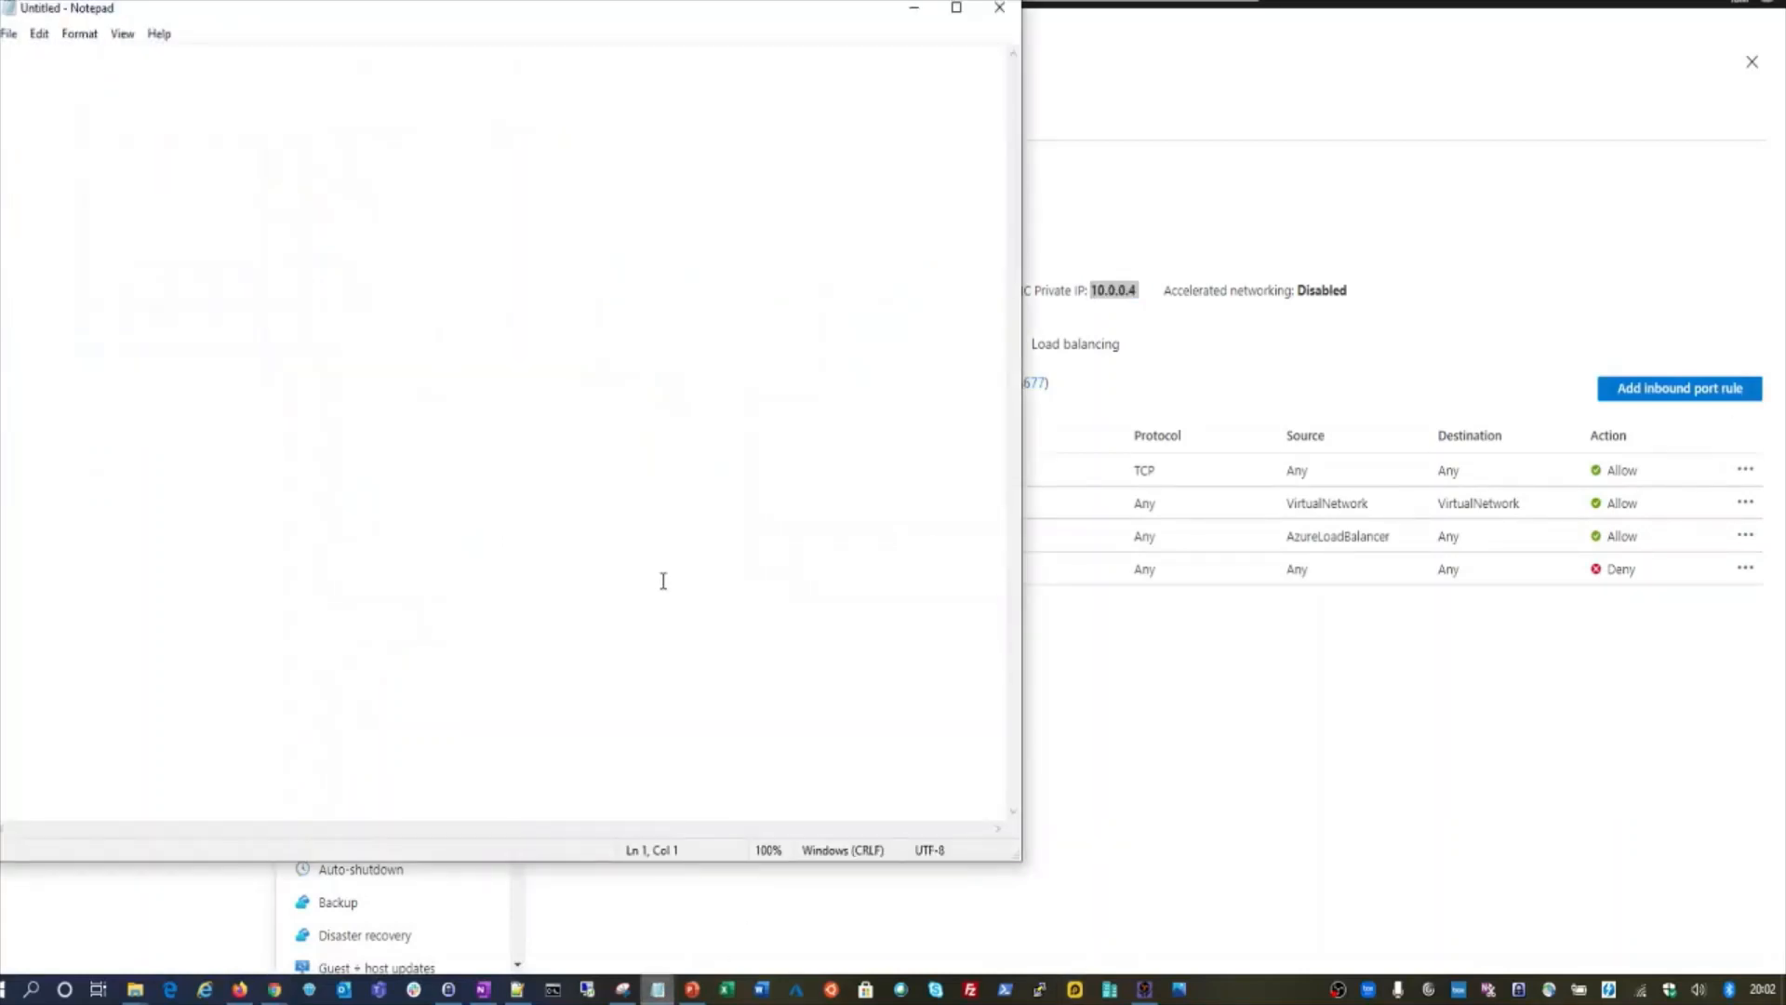
pyautogui.write('VM IP -')
pyautogui.hotkey('ctrl', 'v')
pyautogui.press('Return')
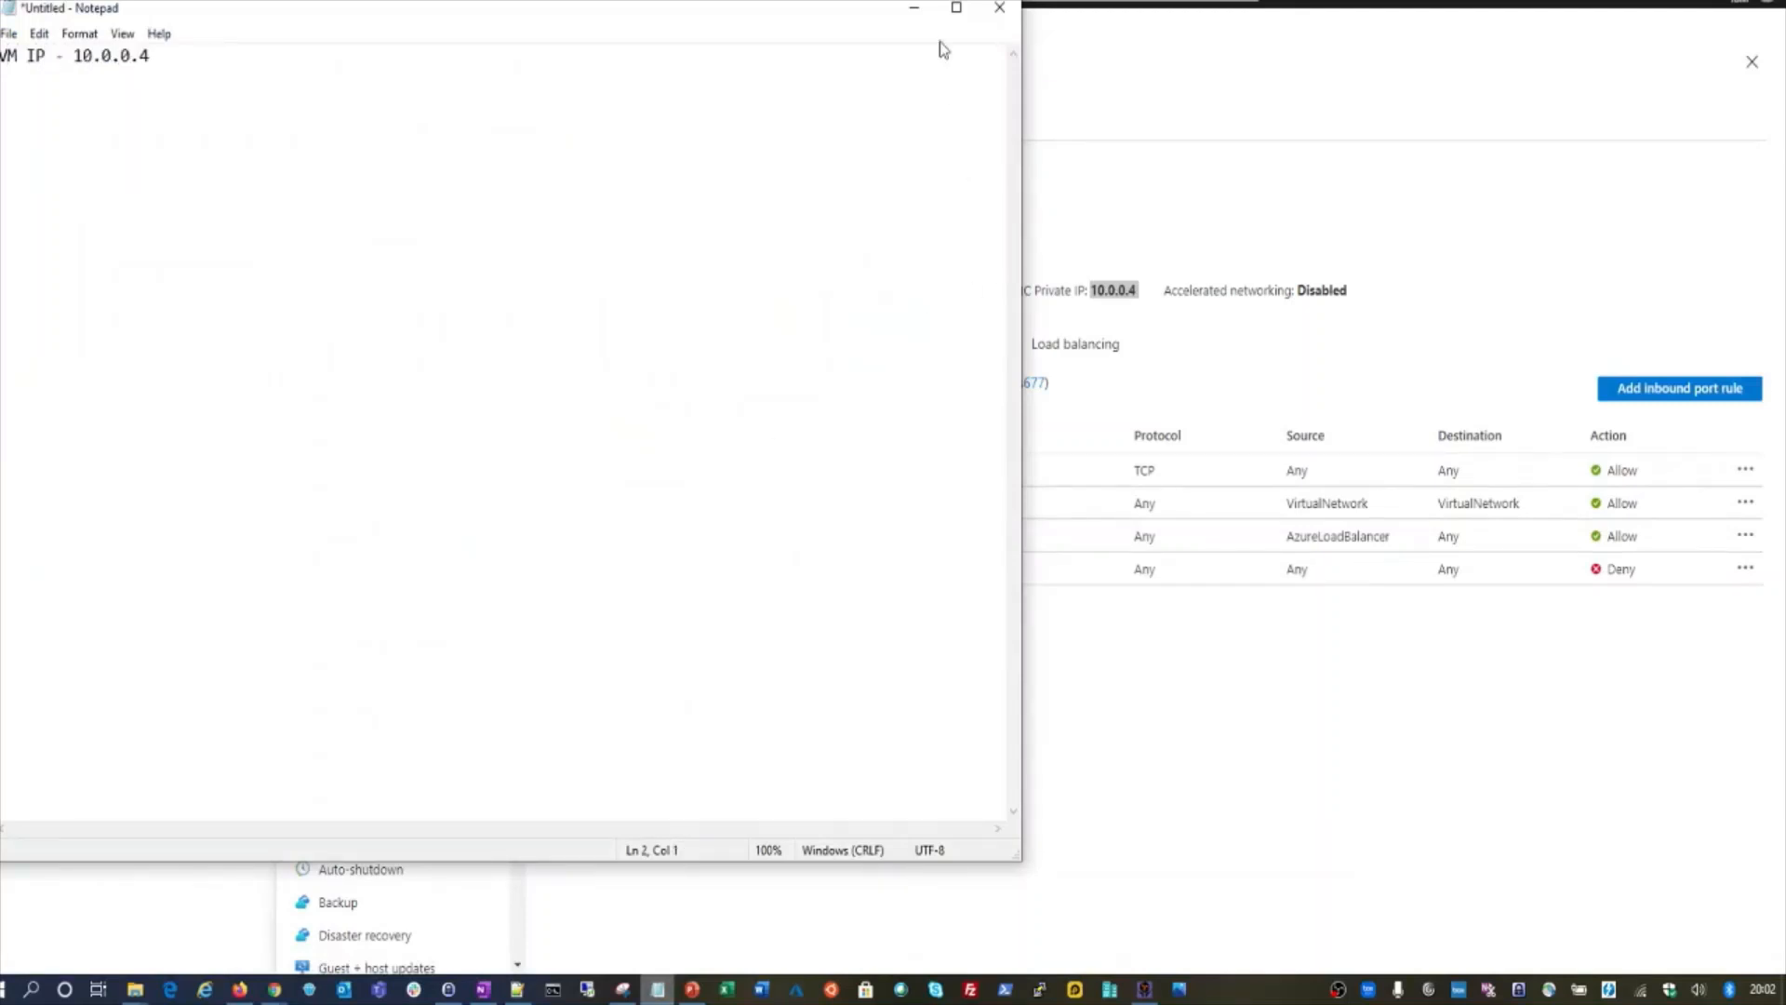
pyautogui.click(1213, 199)
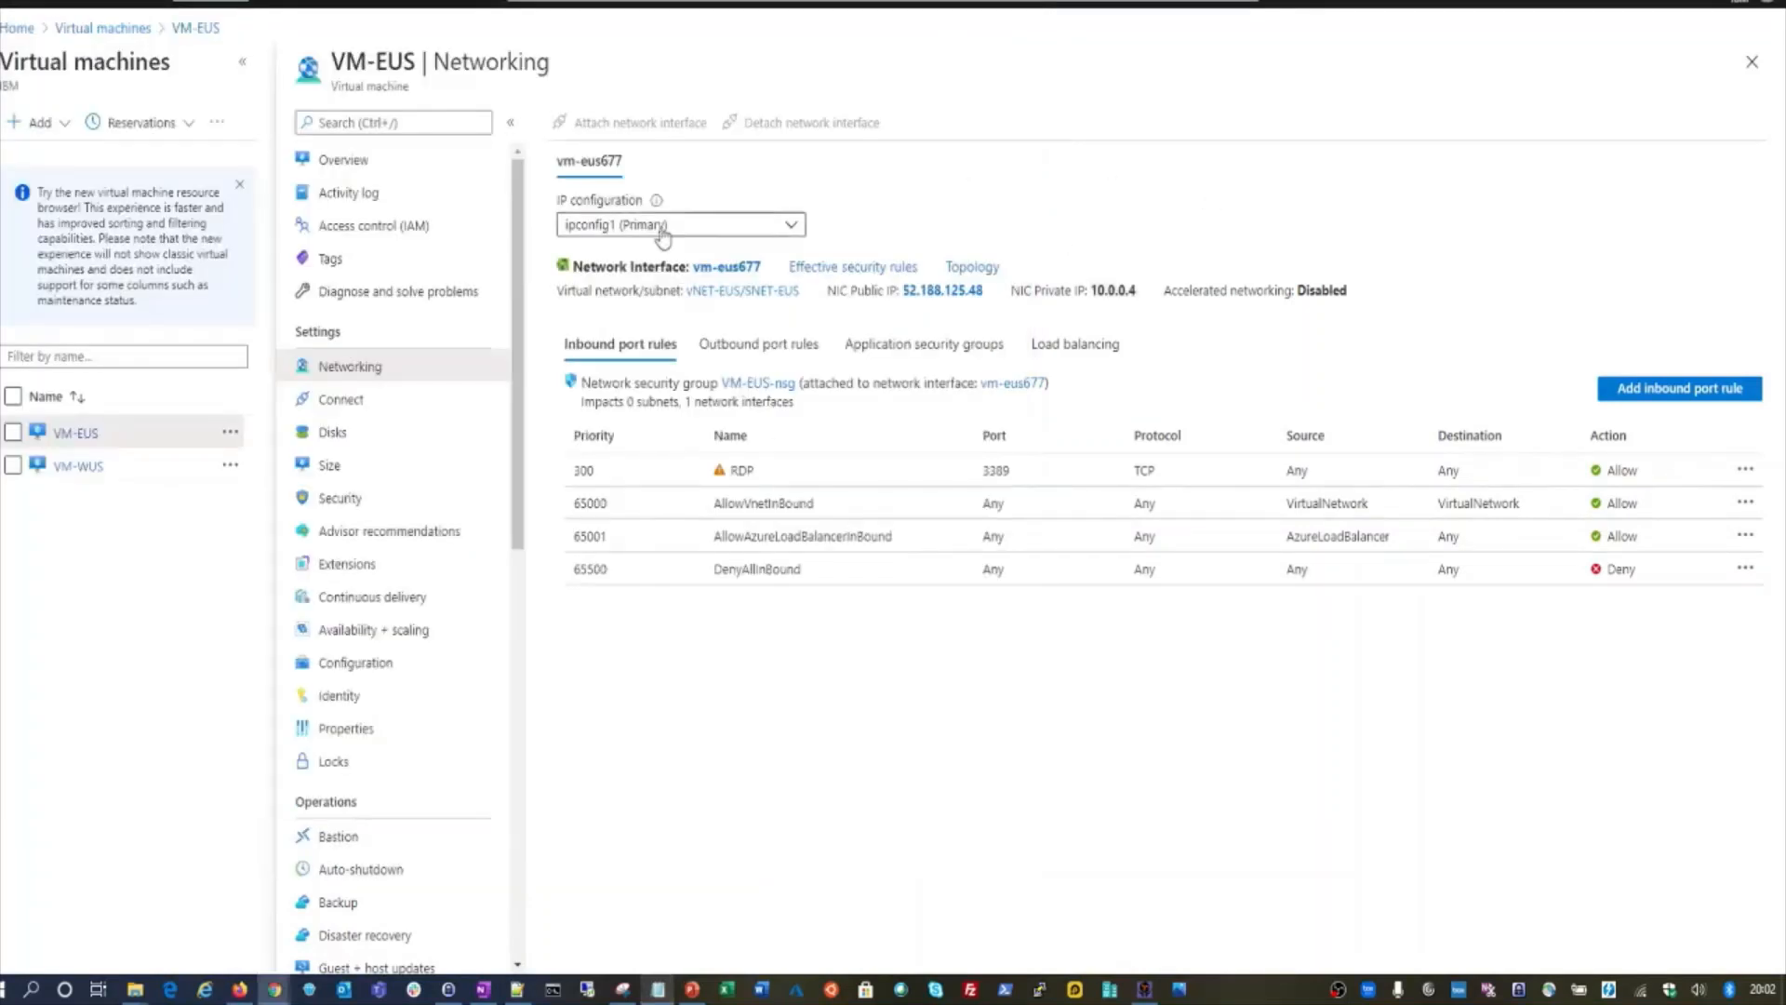
# - Leave the virtual machine, find the FW-EUS firewall in the Azure portal and open its public IP resource FW-EUS-pip
pyautogui.click(1752, 61)
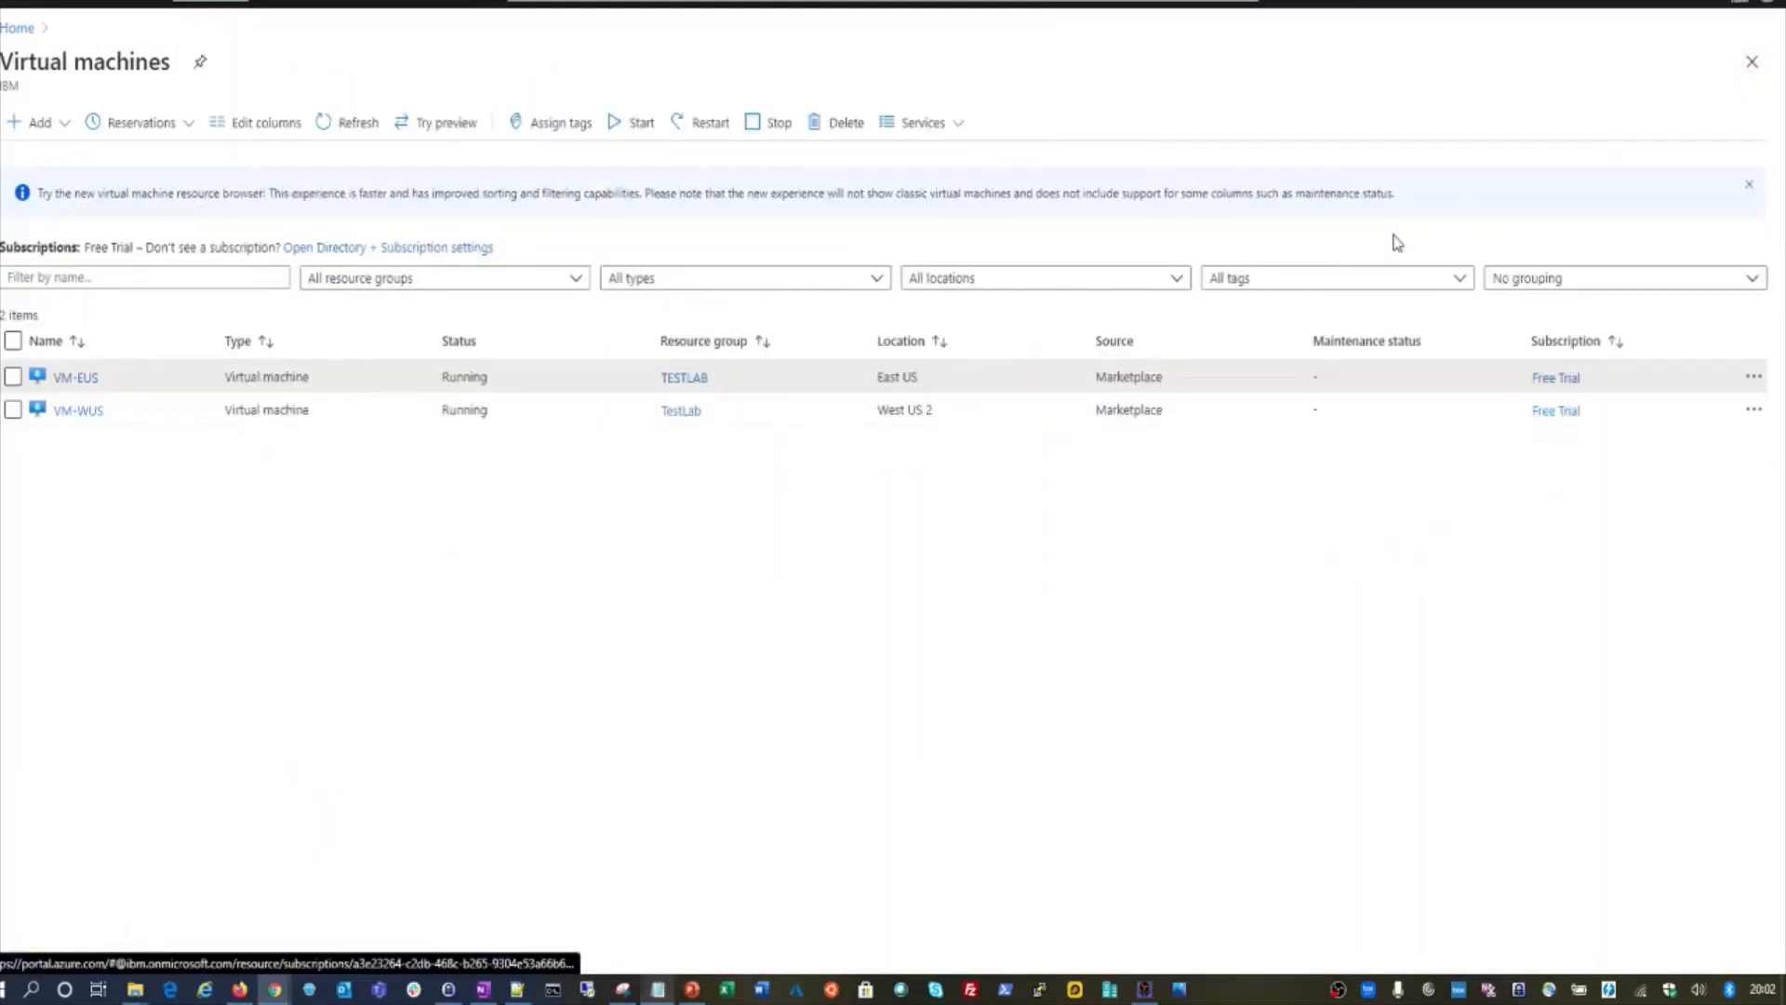
pyautogui.click(3, 3)
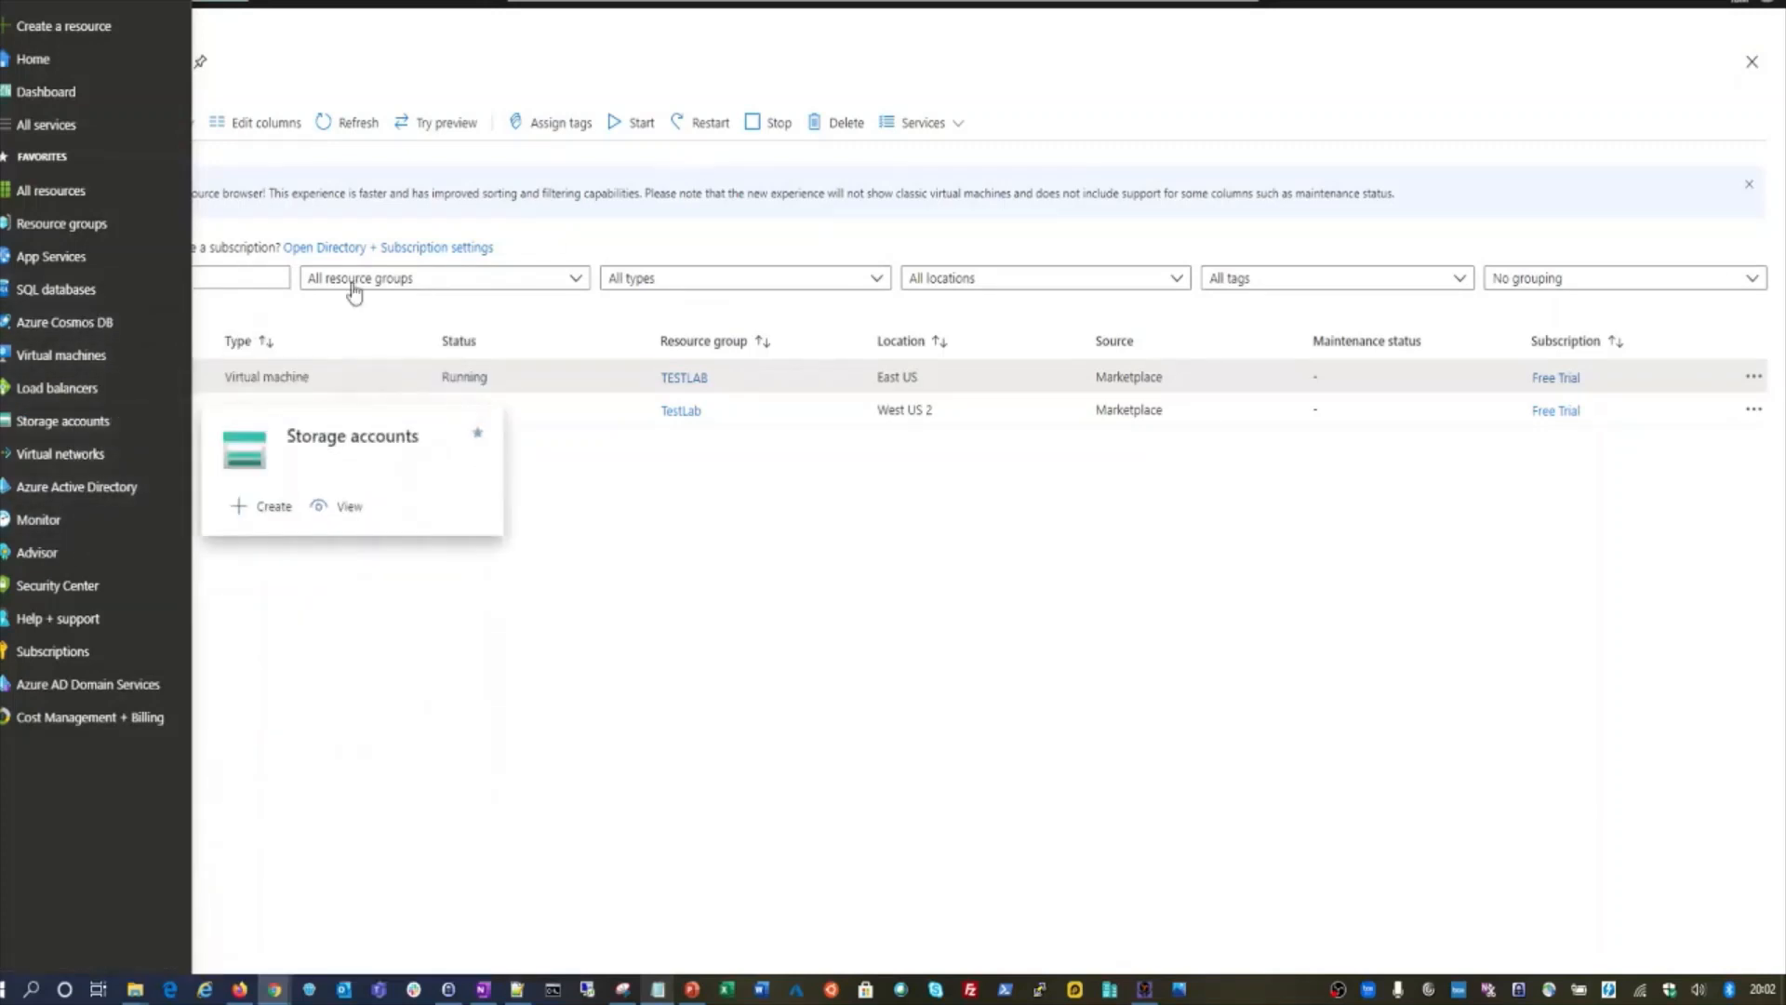
pyautogui.click(72, 354)
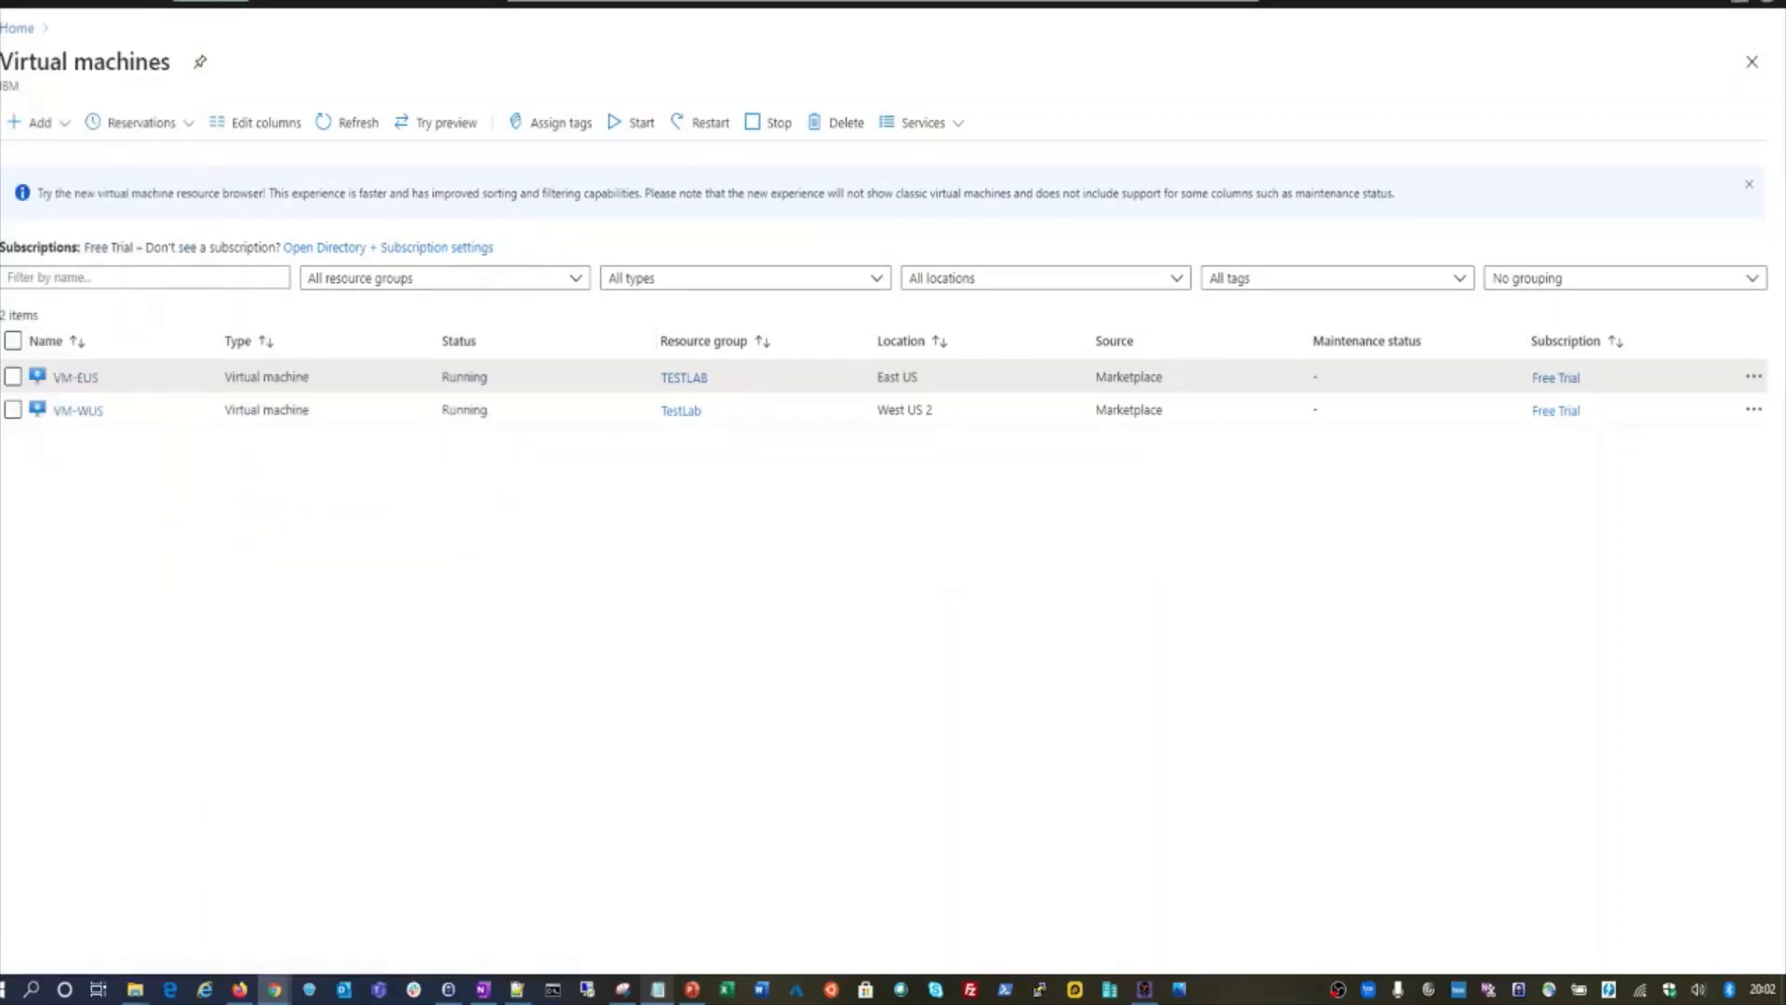
pyautogui.click(819, 0)
pyautogui.write('fire')
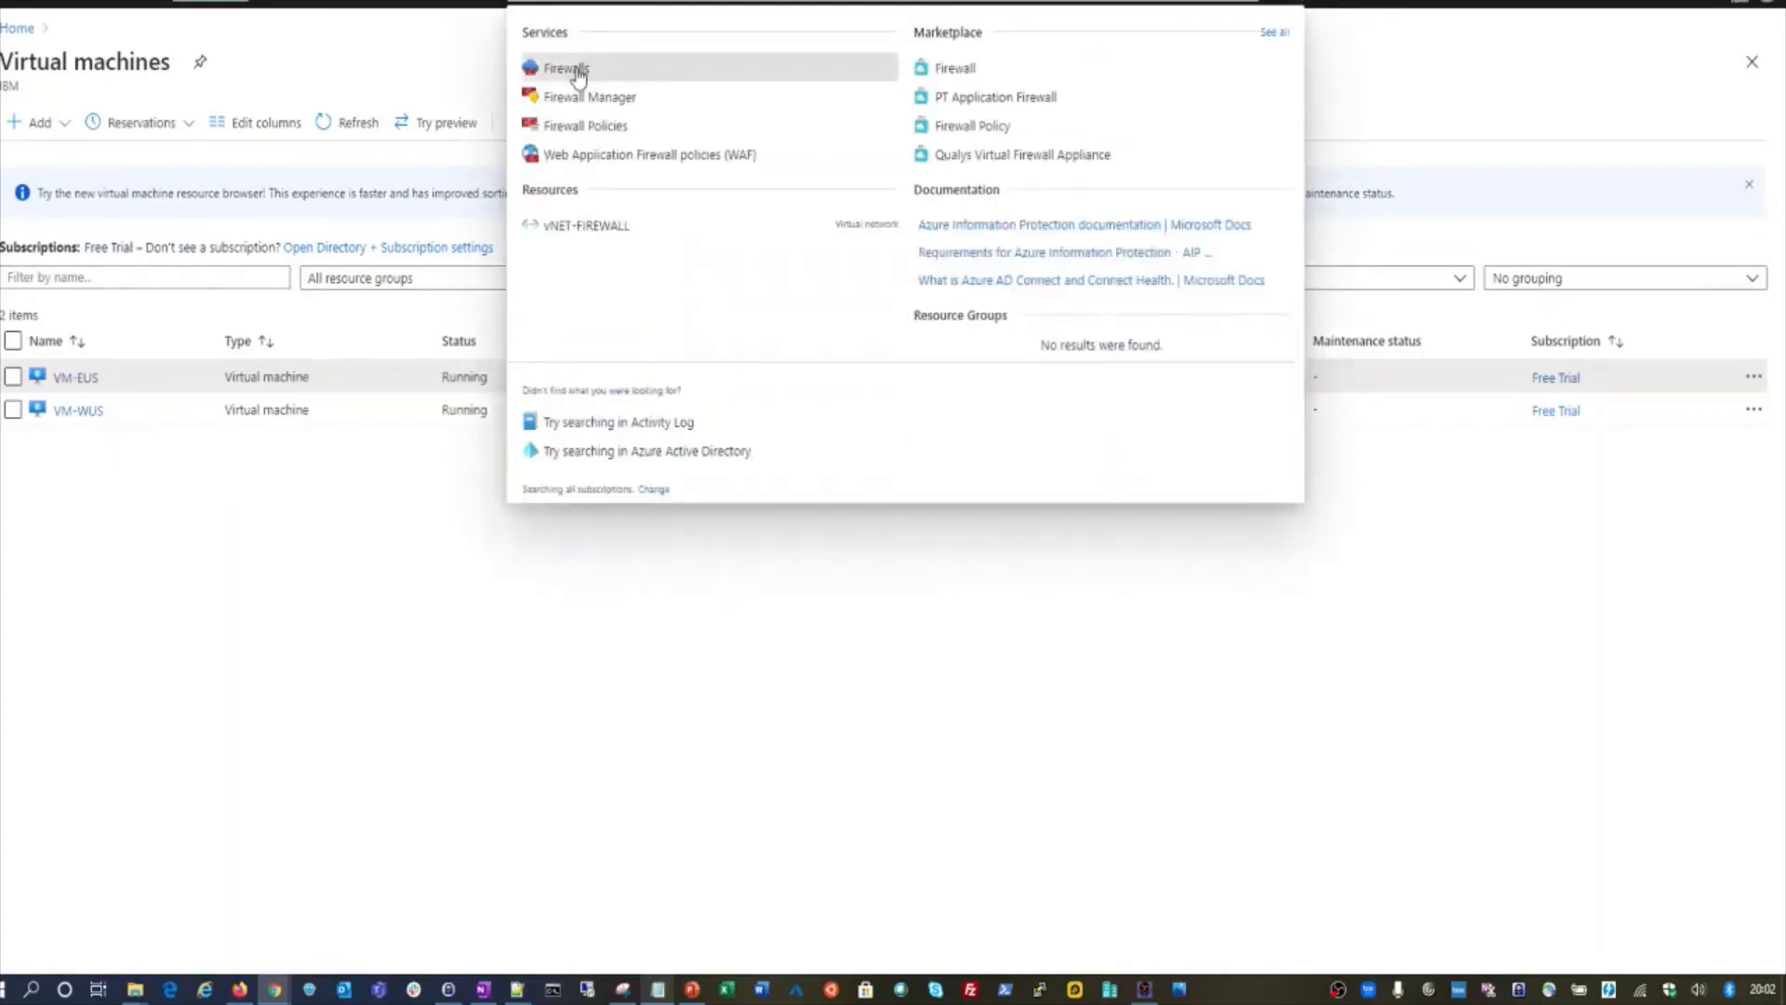
pyautogui.click(574, 68)
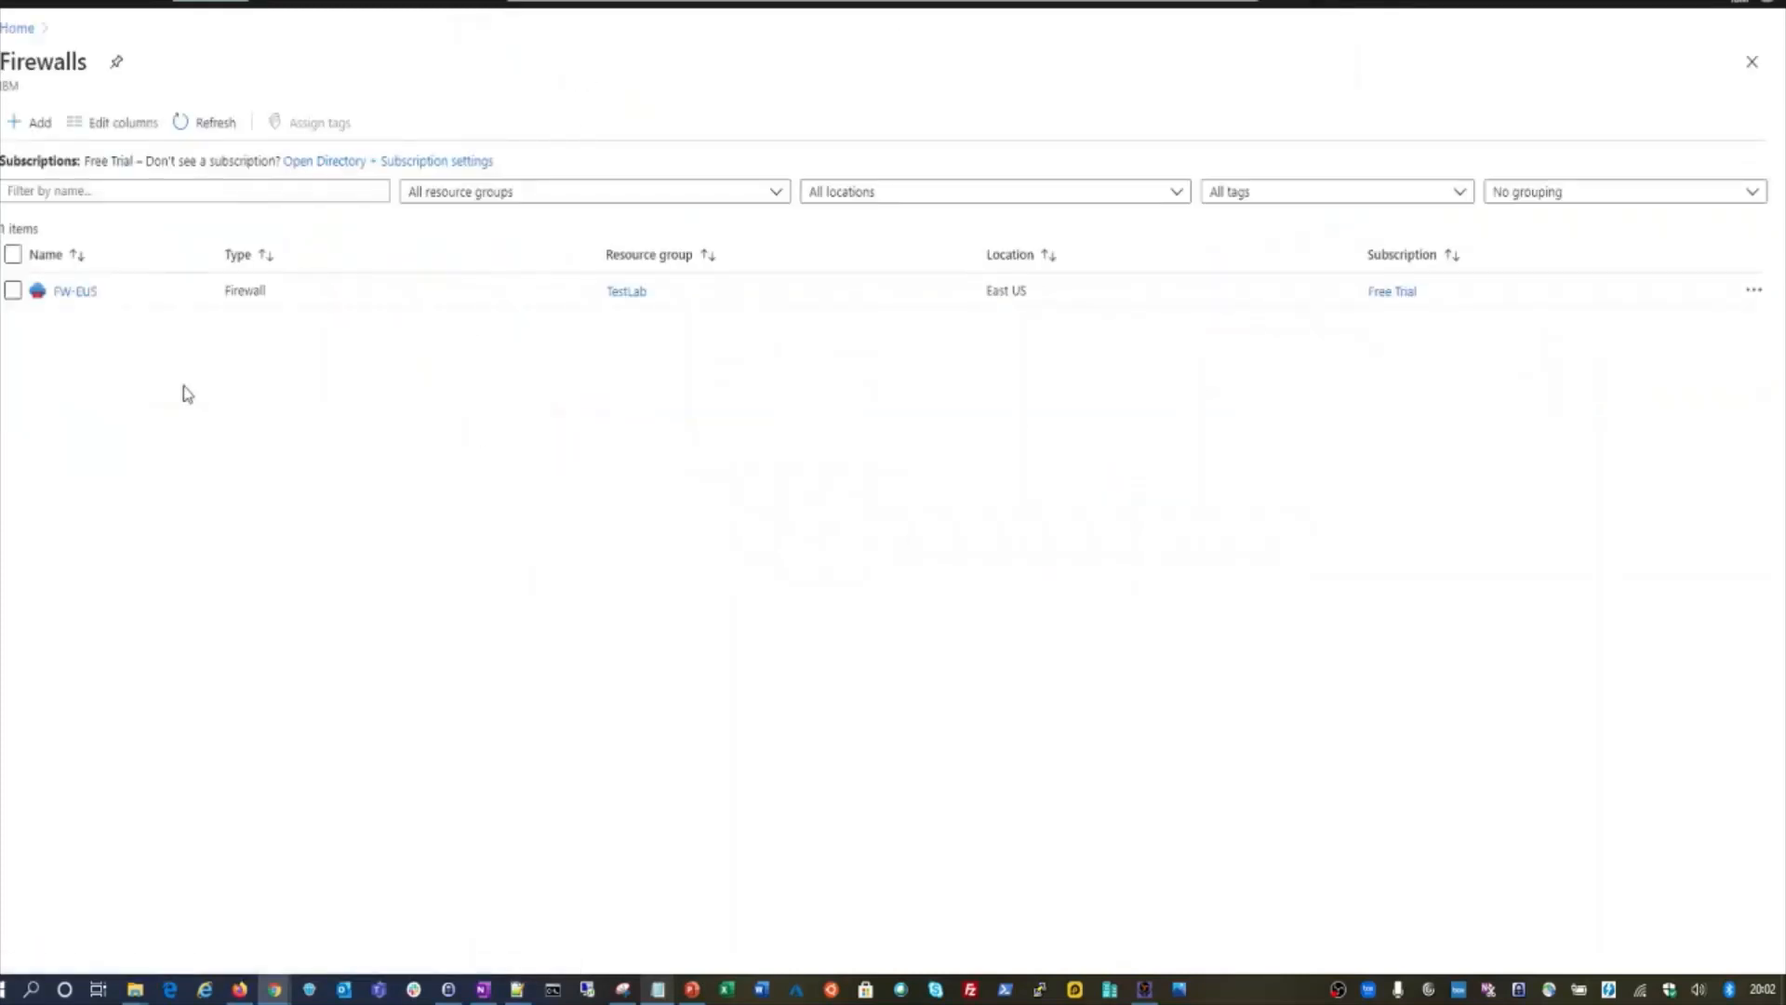
pyautogui.click(77, 291)
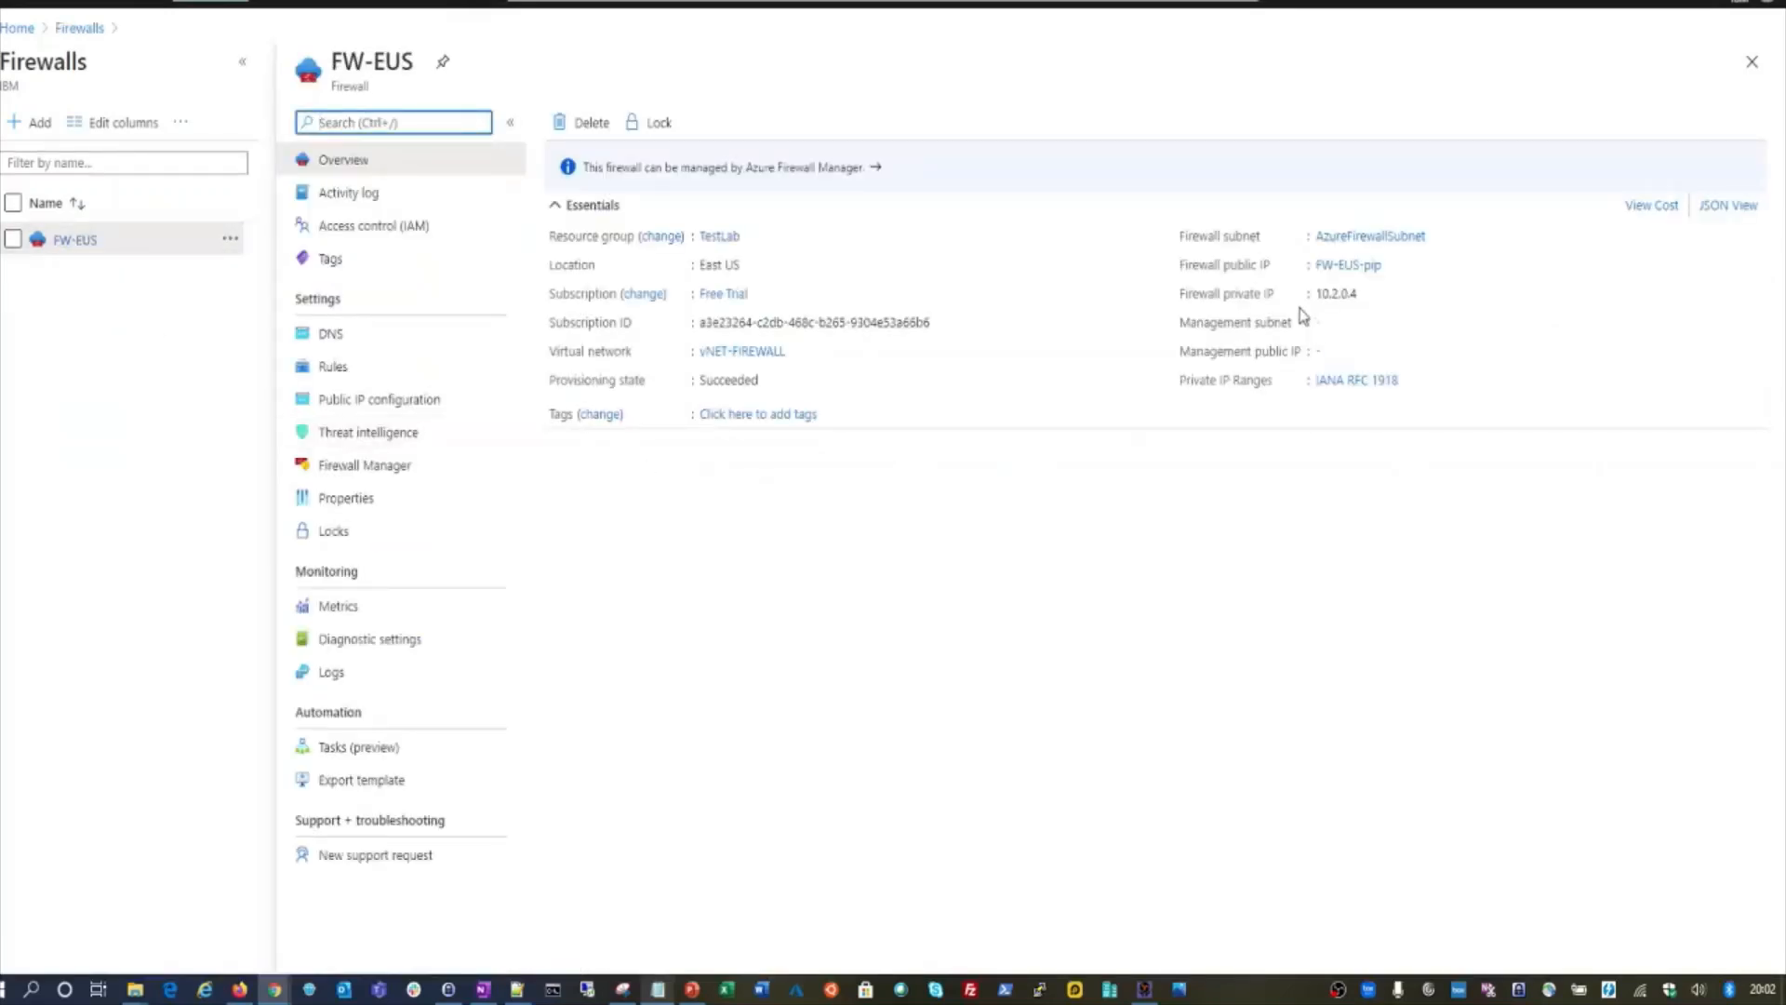
pyautogui.click(1359, 265)
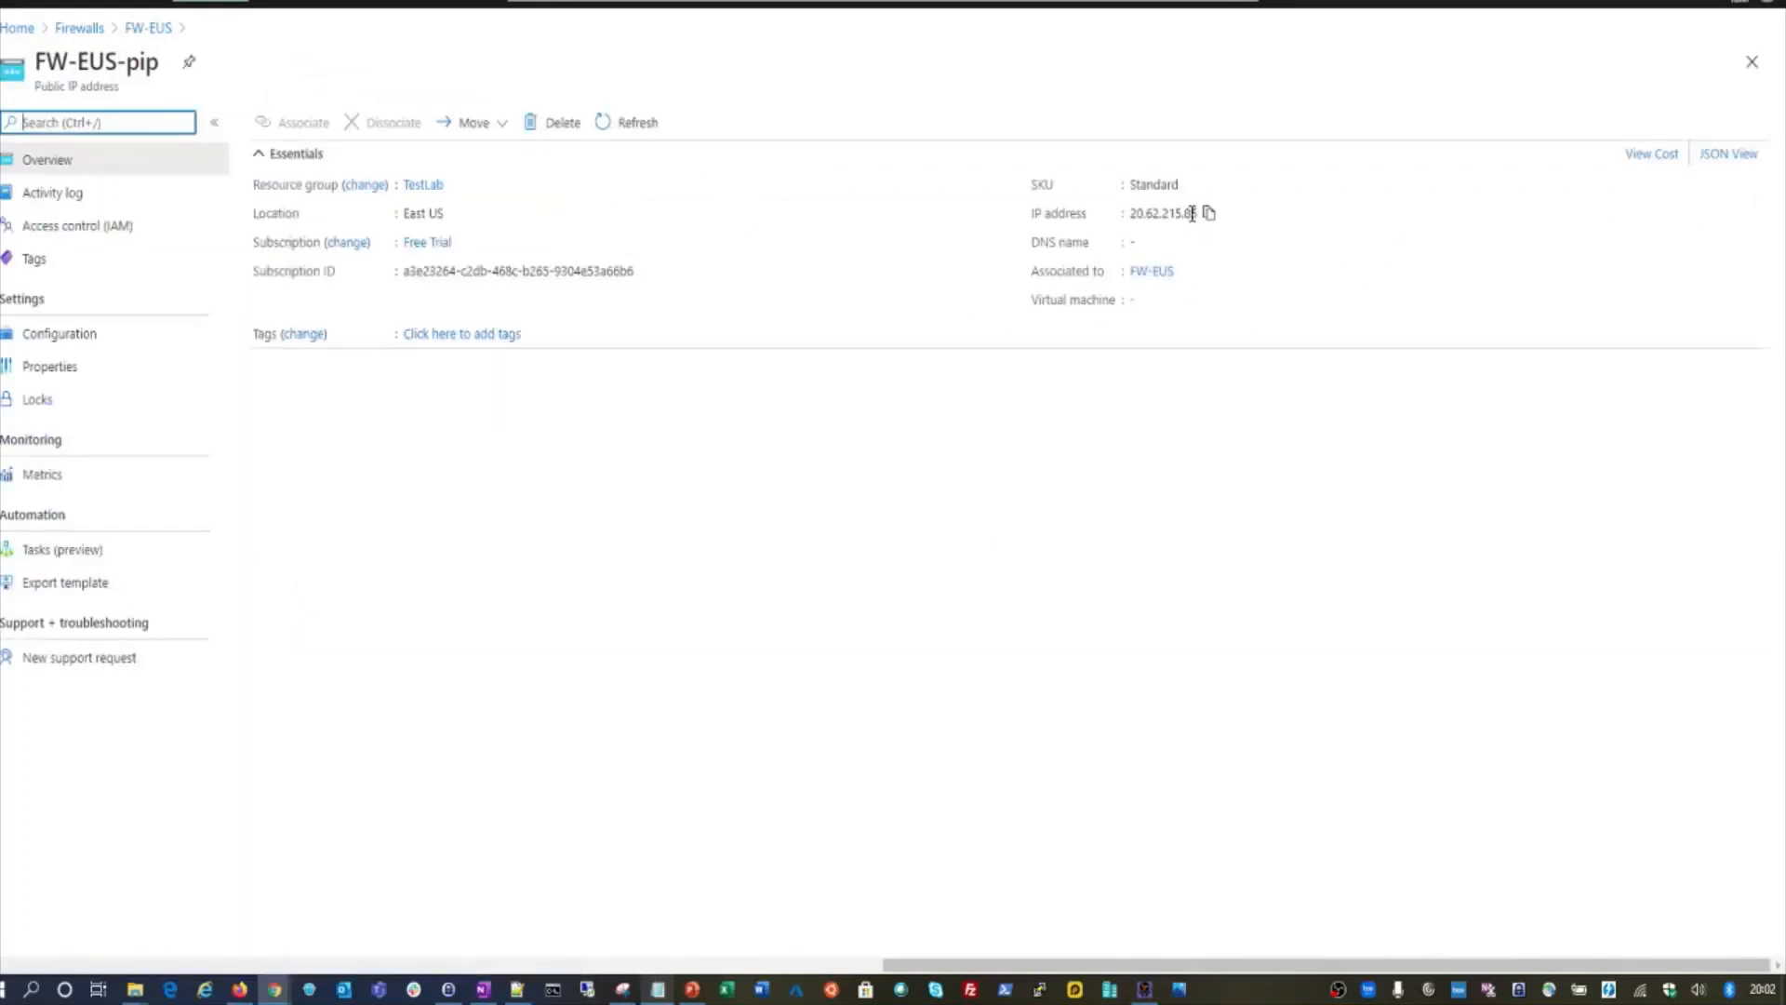
# - Copy the firewall's public IP address and note it on the second line in Notepad as "FW PIP - 20.62.215.85"
pyautogui.click(1209, 214)
pyautogui.hotkey('alt', 'Tab')
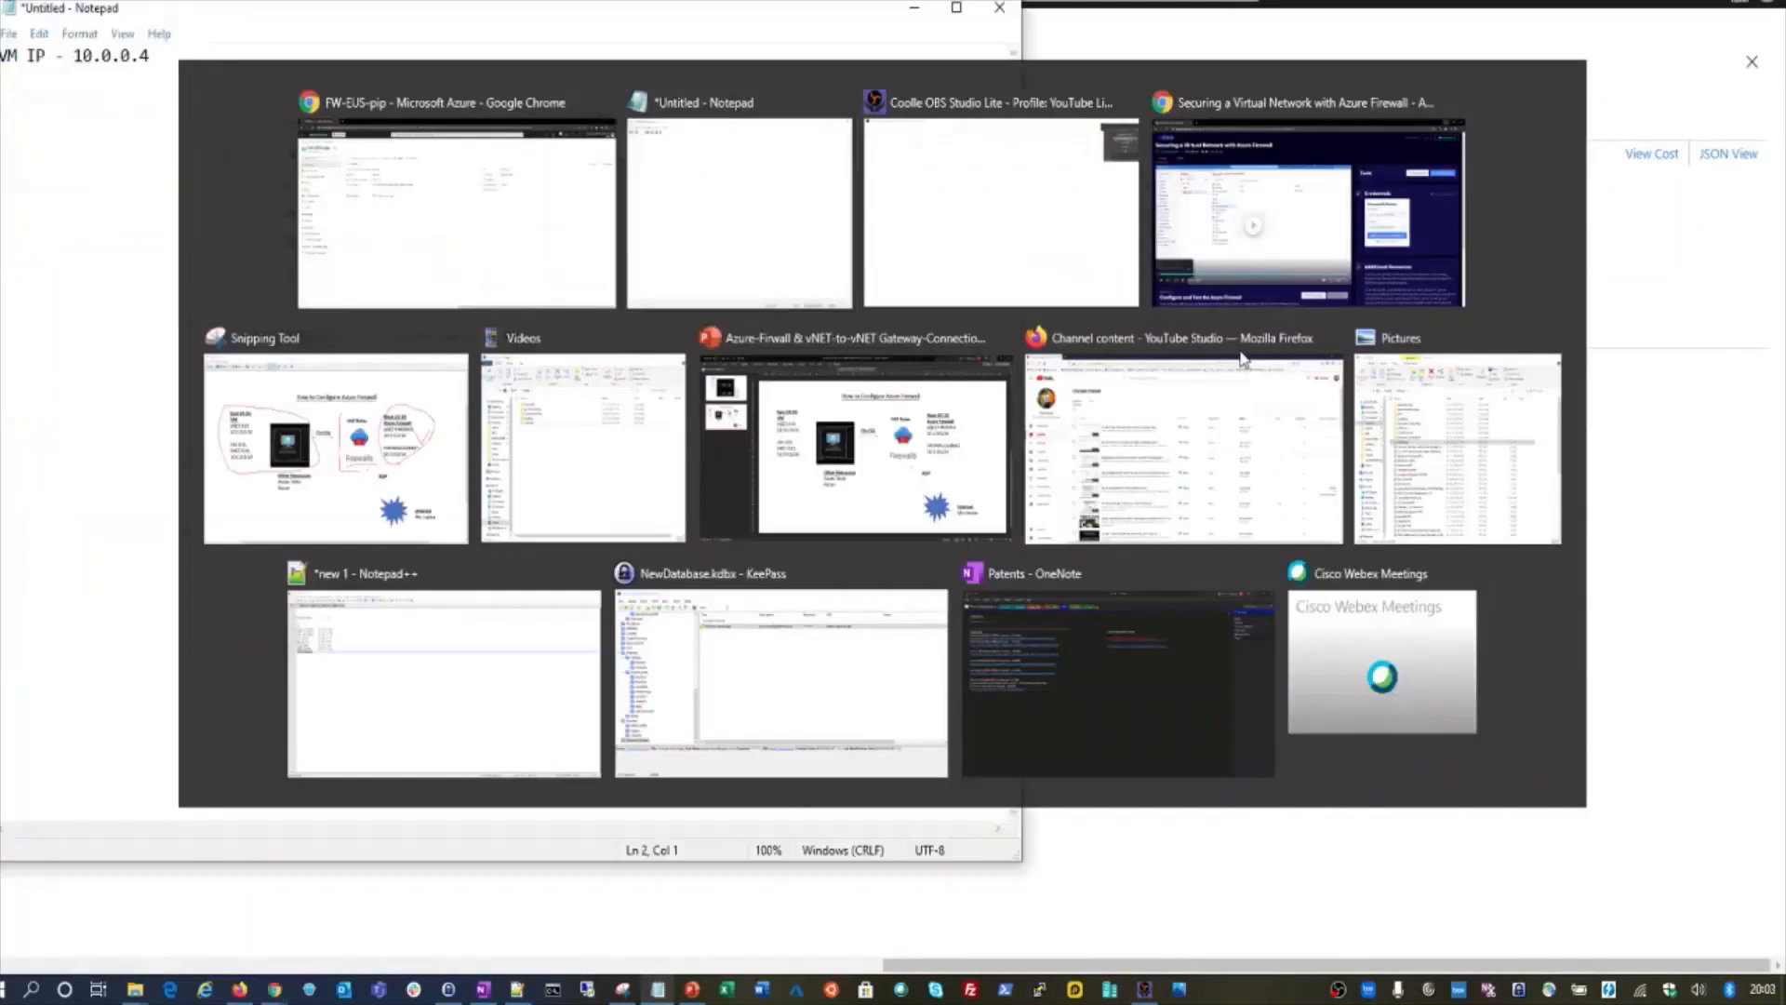
pyautogui.write('F')
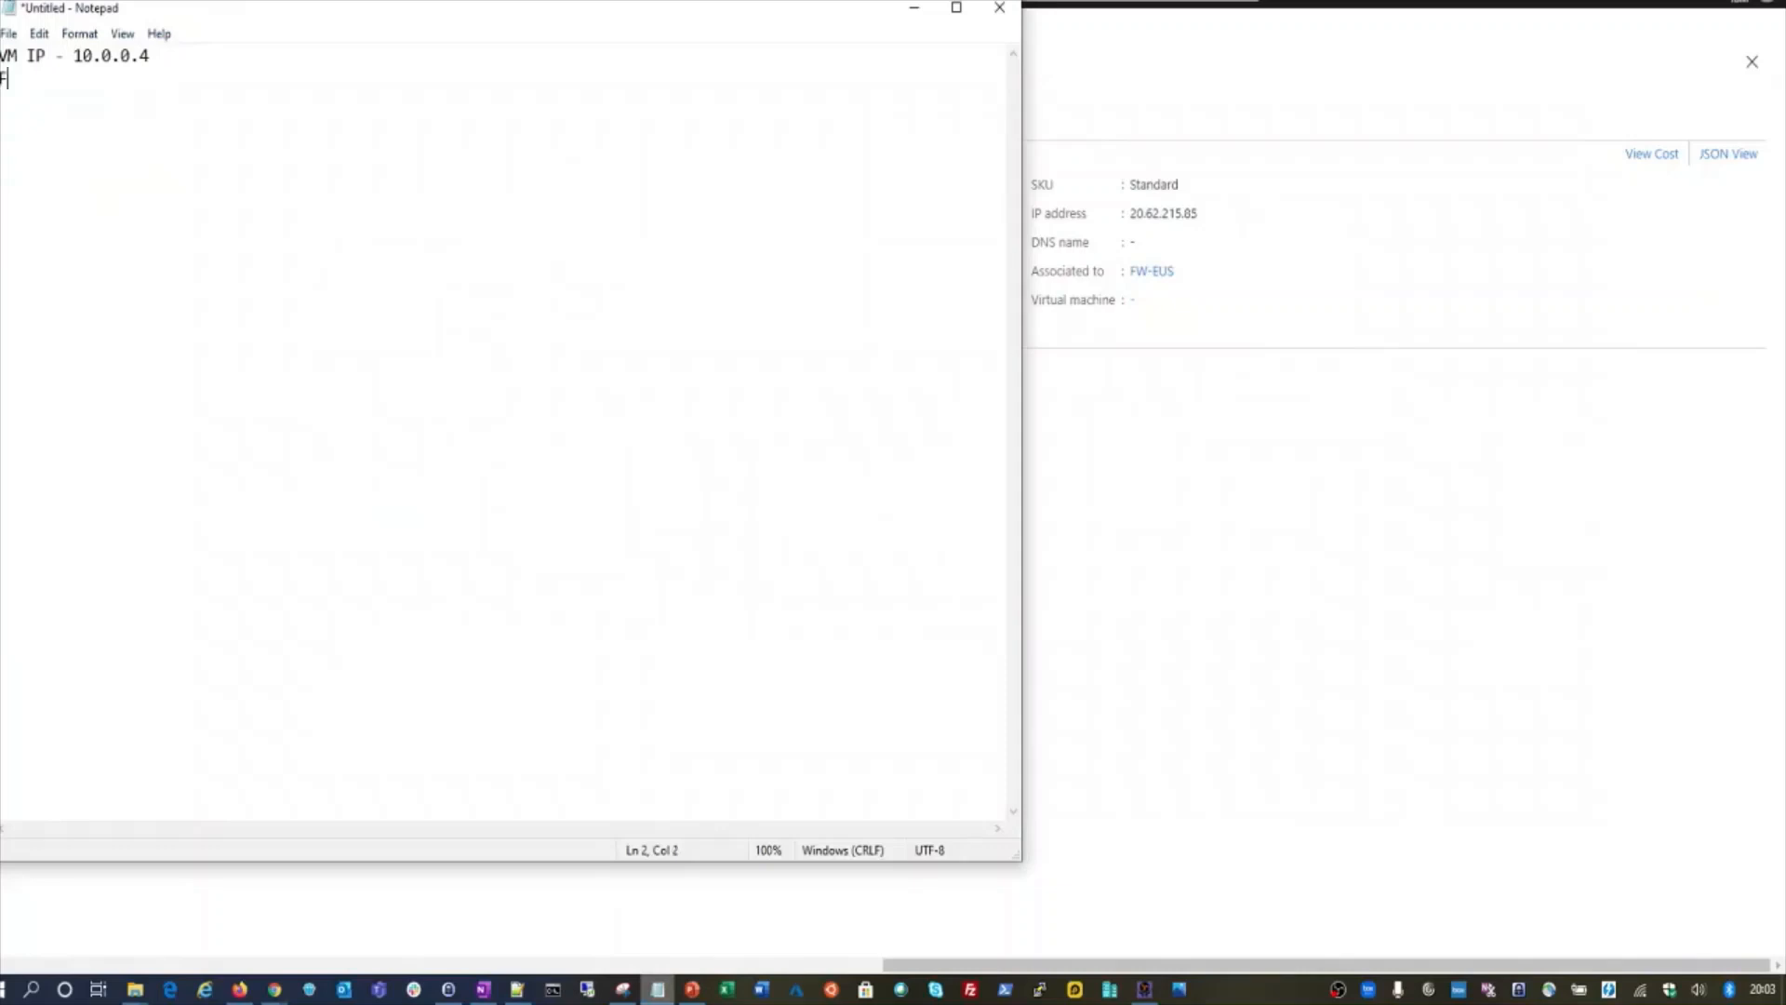
pyautogui.write('W PIP -')
pyautogui.hotkey('ctrl', 'v')
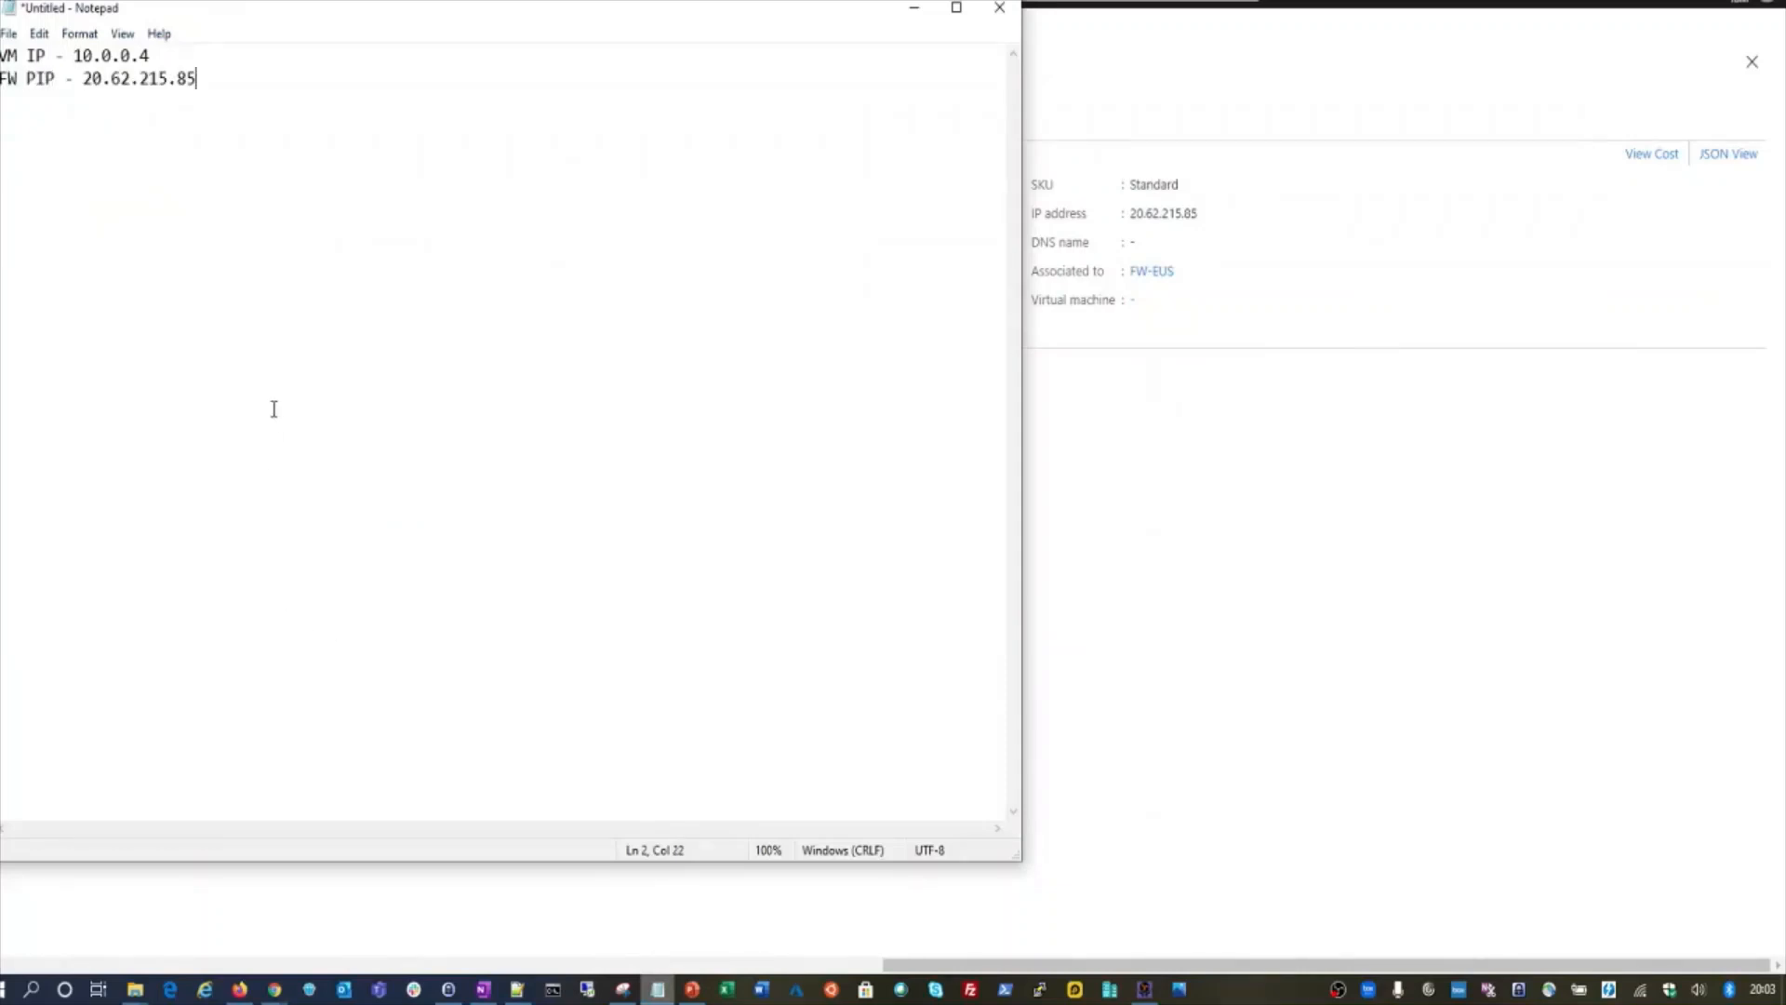
pyautogui.click(913, 11)
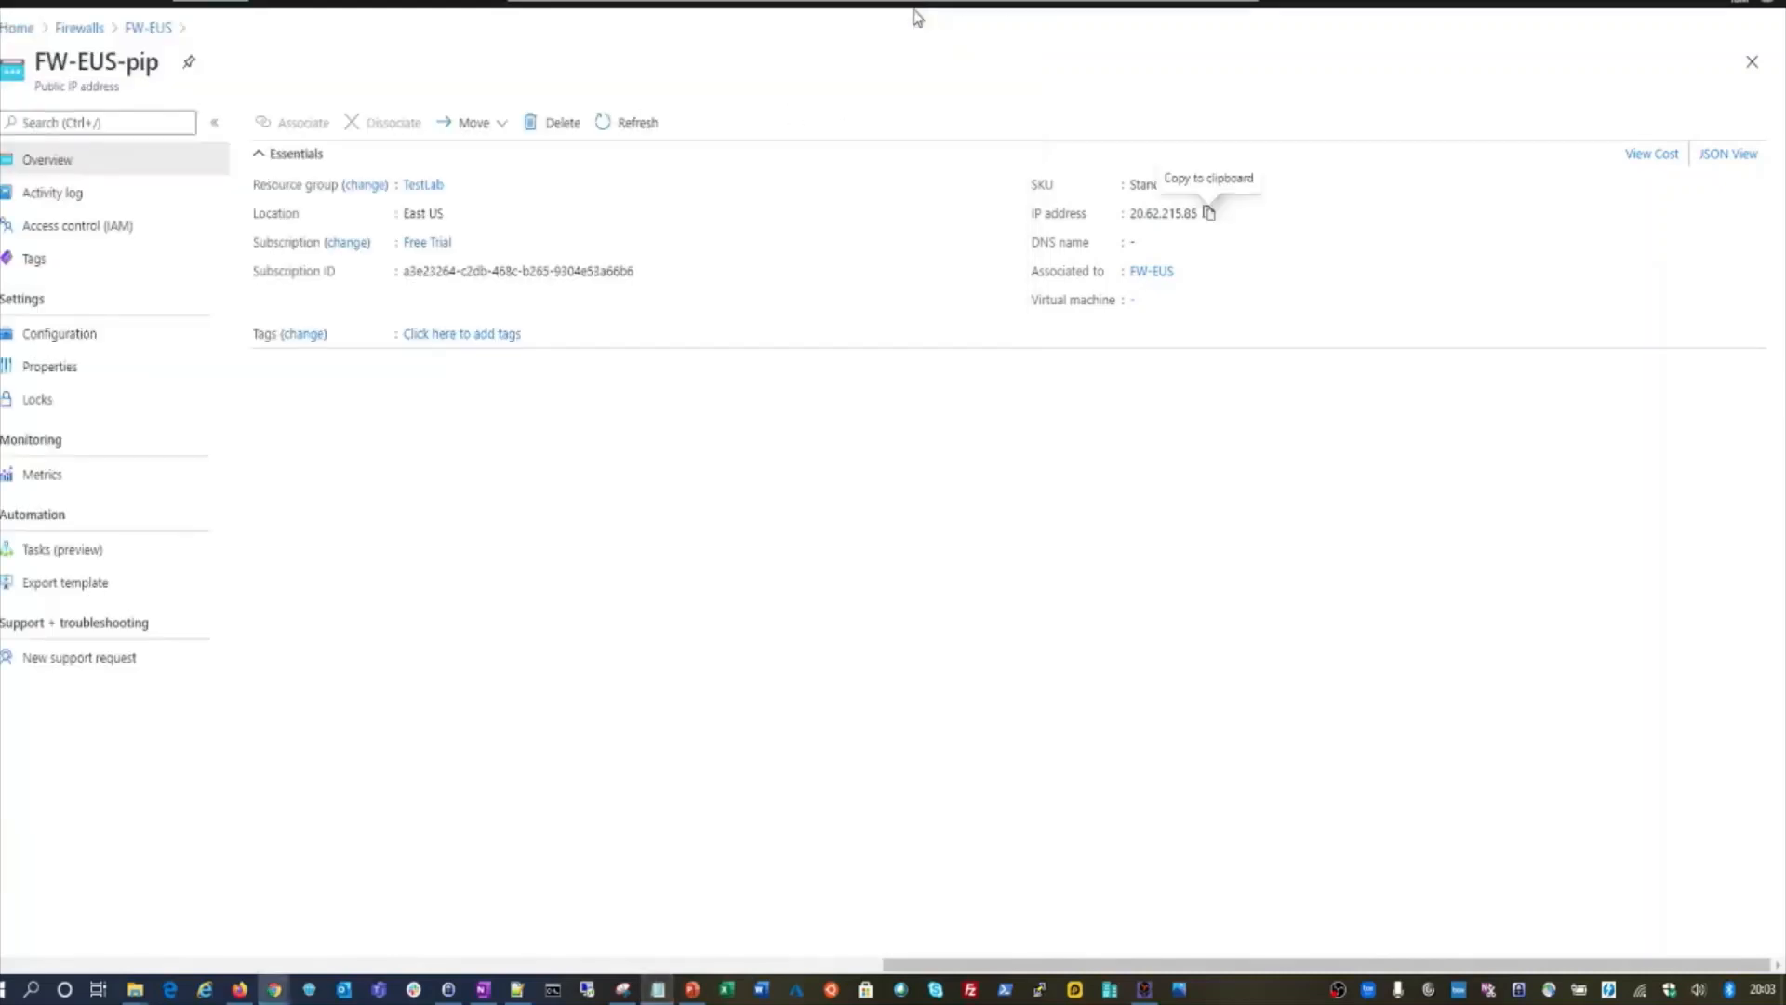
# - Look up the PC's own public IP address on whatismyip.hitechcandy.com in a new browser tab
pyautogui.hotkey('ctrl', 't')
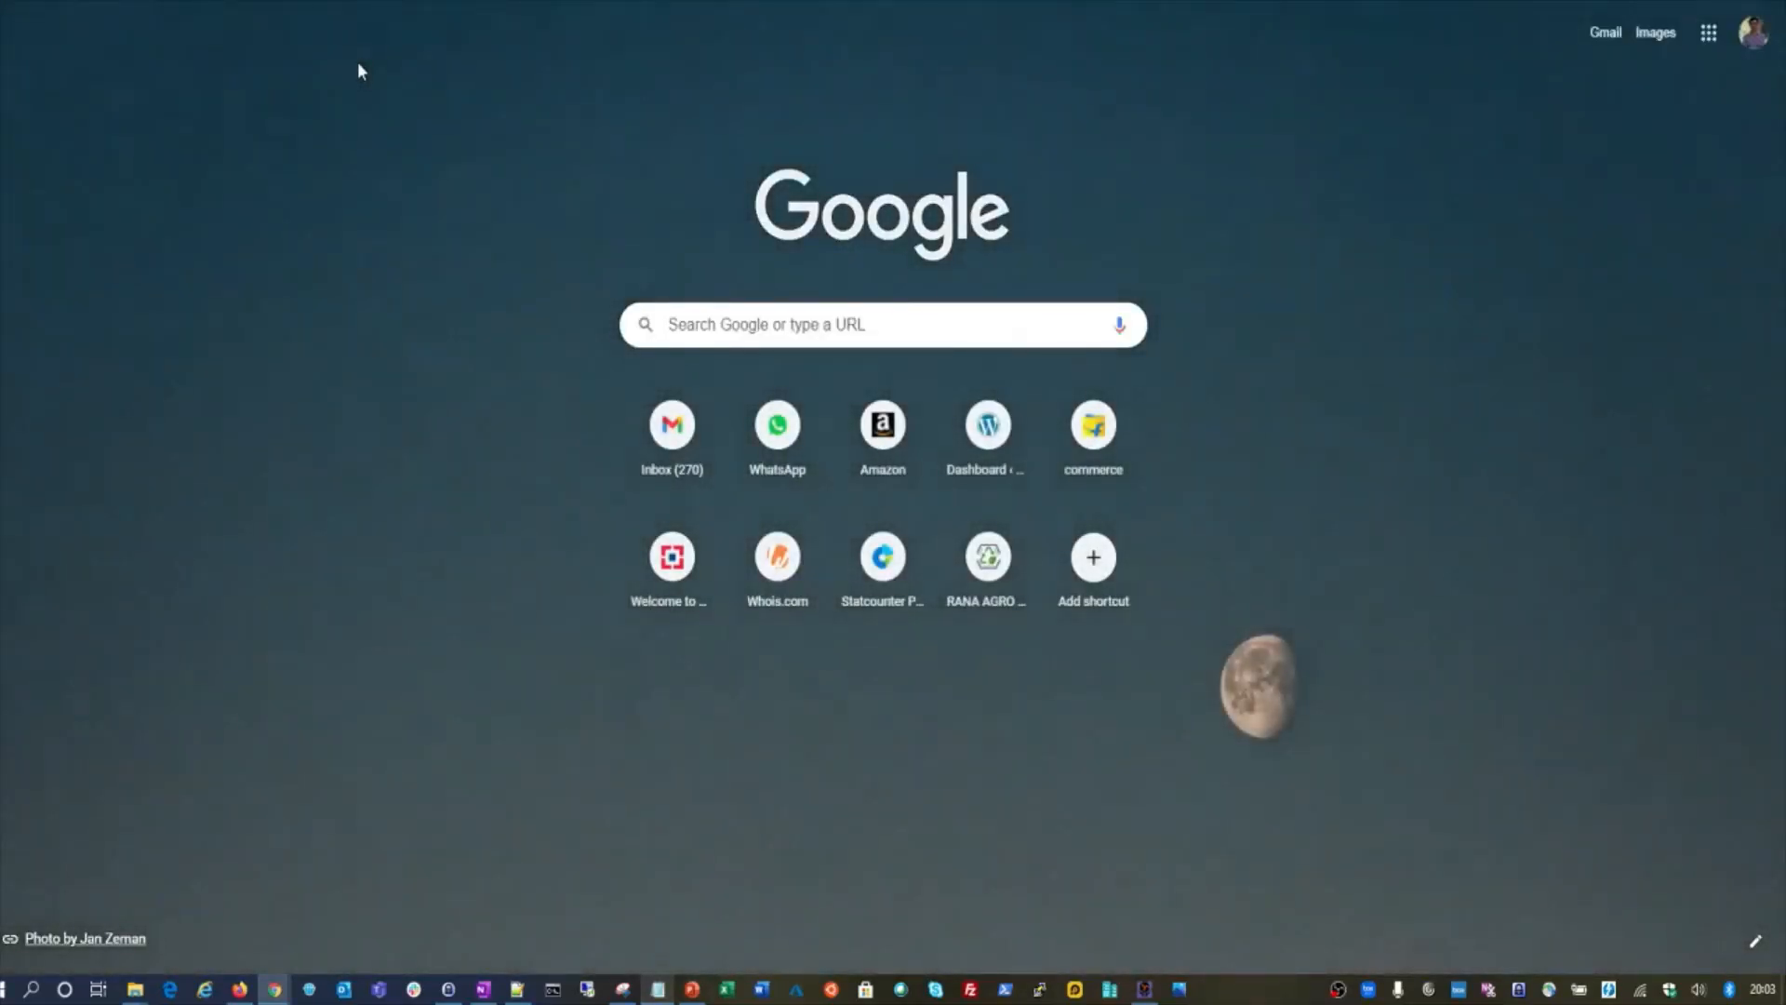
pyautogui.write('what')
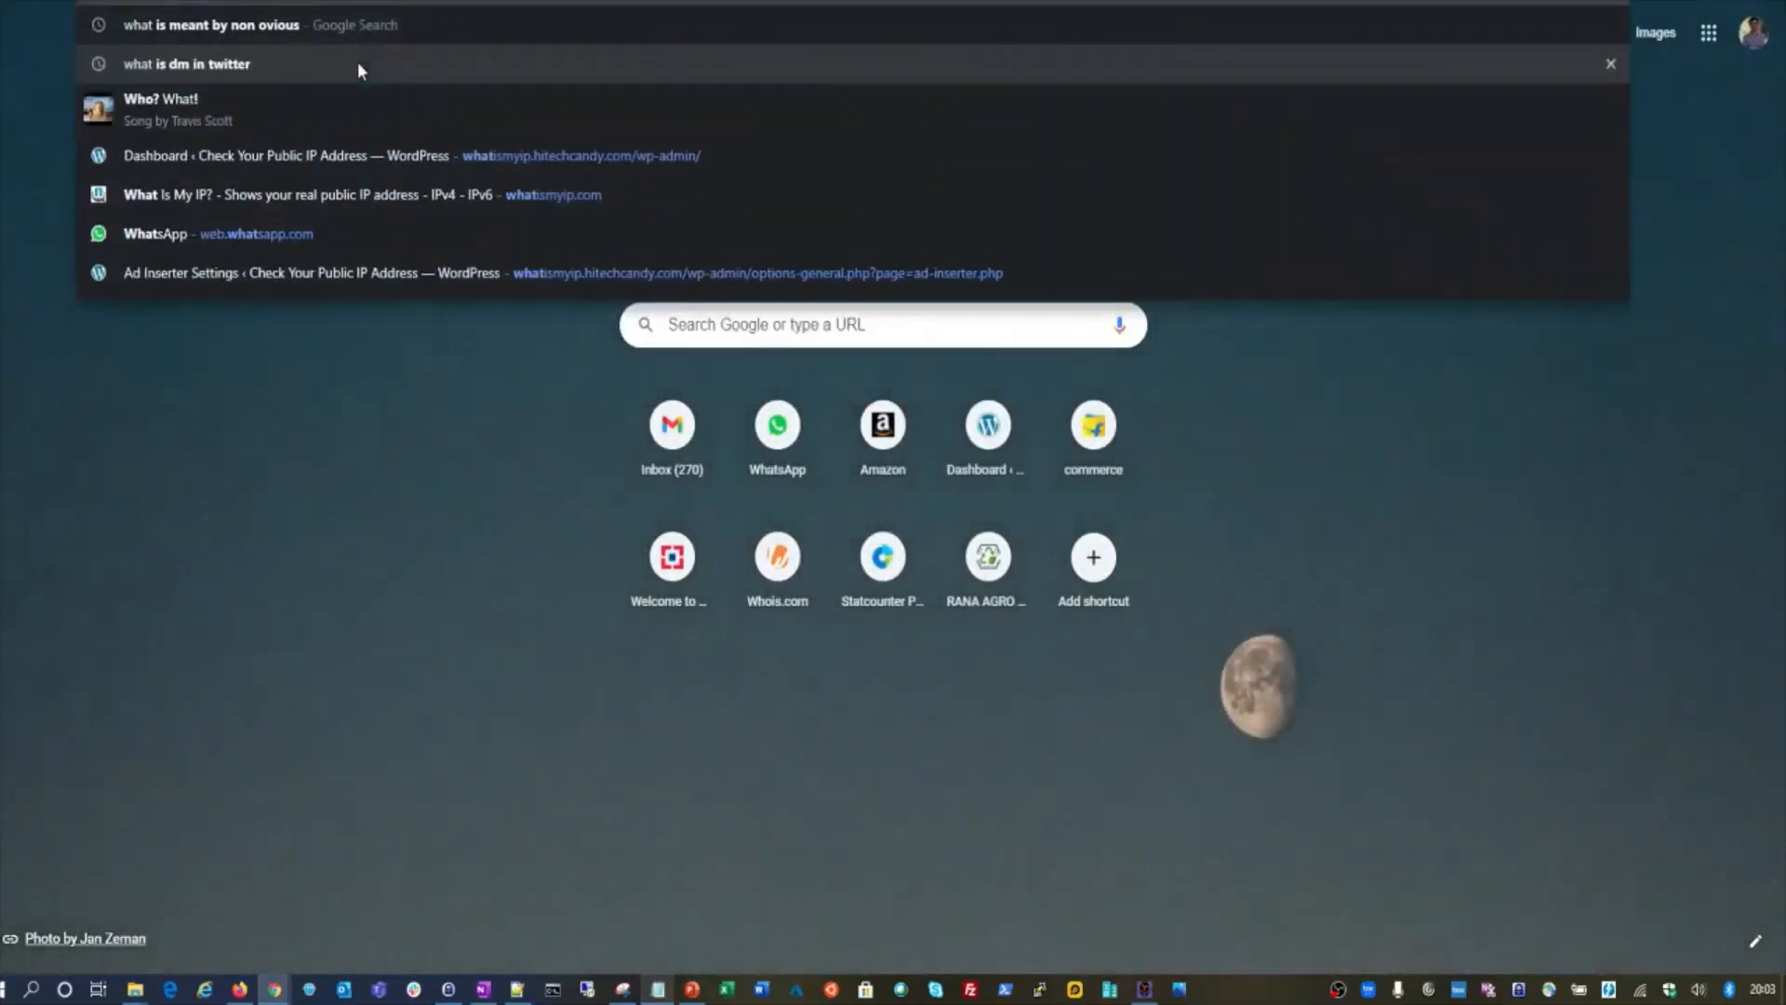
pyautogui.press('Escape')
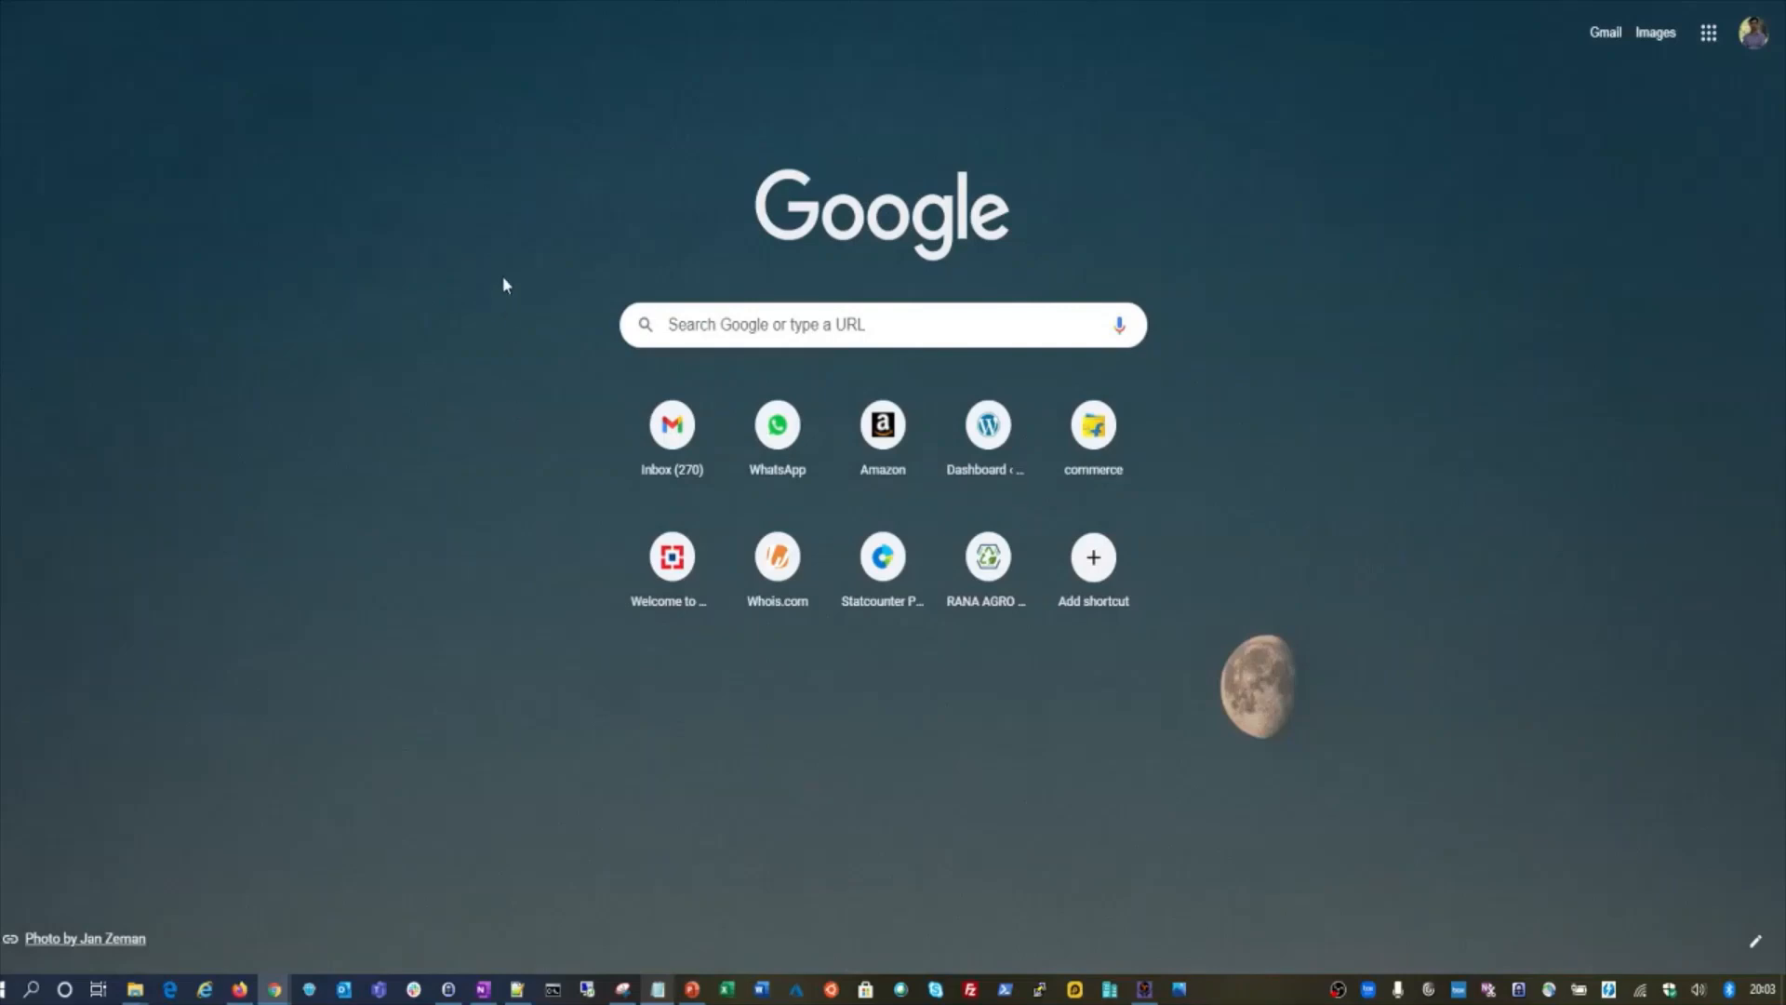
pyautogui.press('Return')
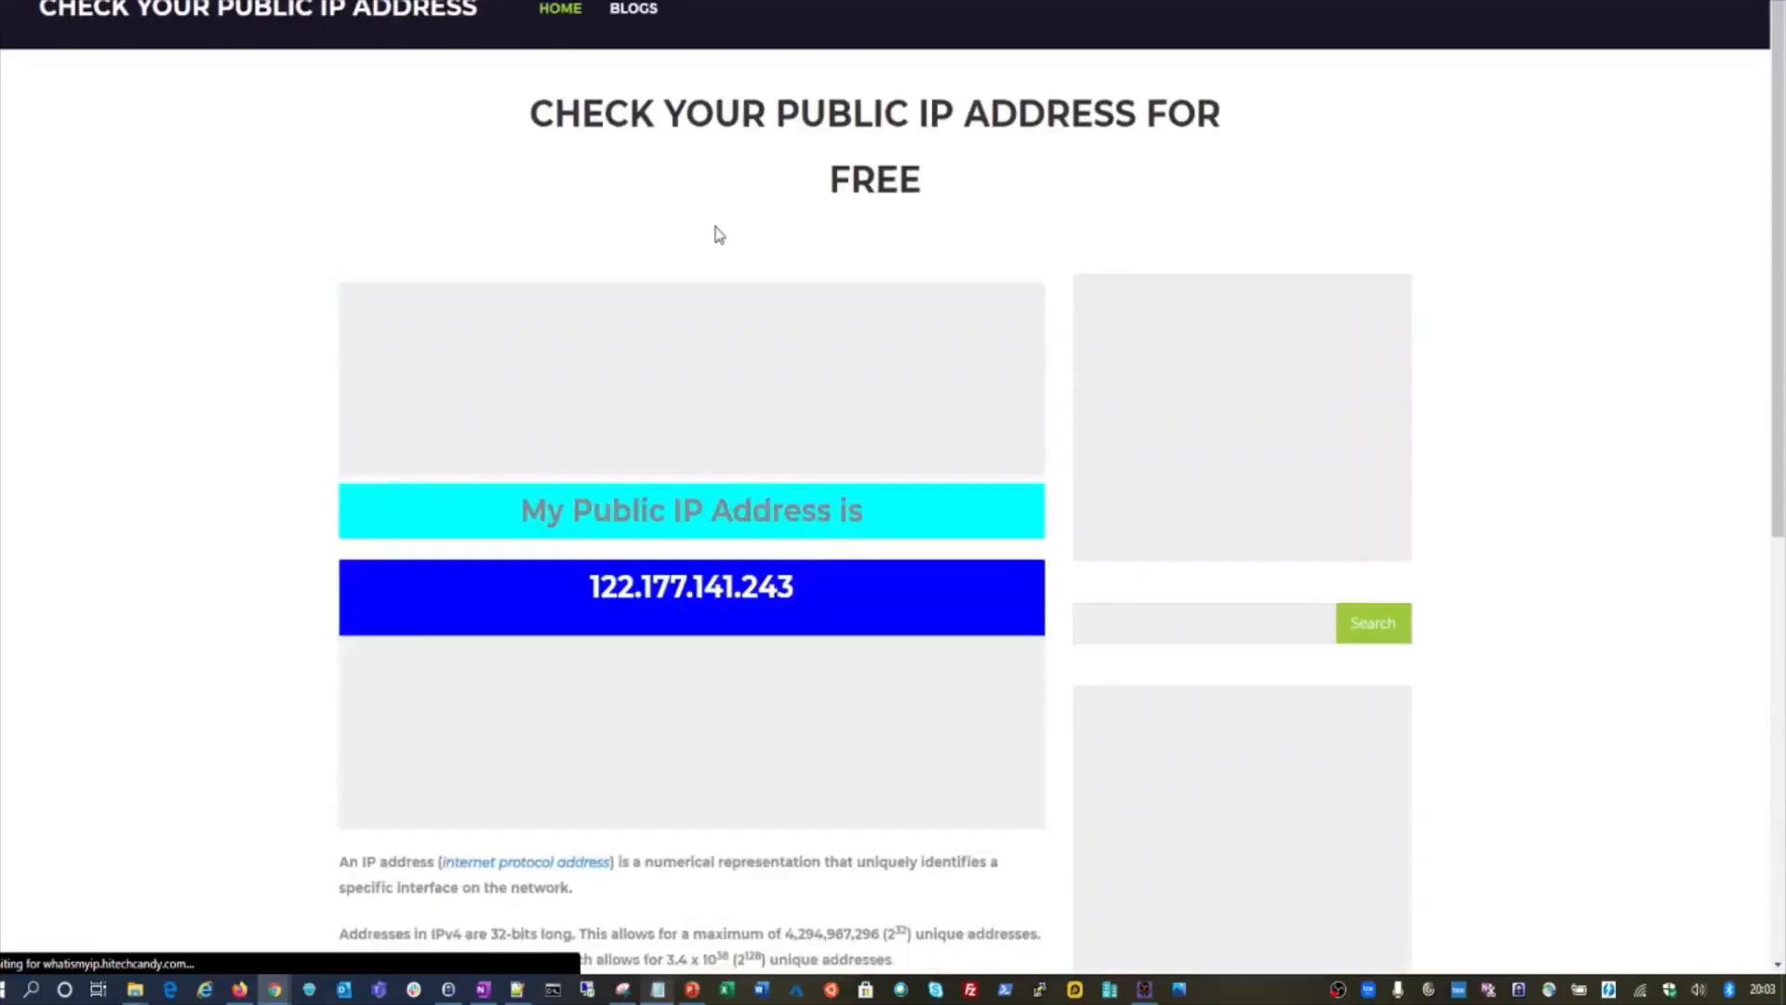
# - Copy the PC's public IP address onto a new line in Notepad, labelled "PC -", and return to the Azure portal
pyautogui.moveTo(812, 587); pyautogui.dragTo(591, 586)
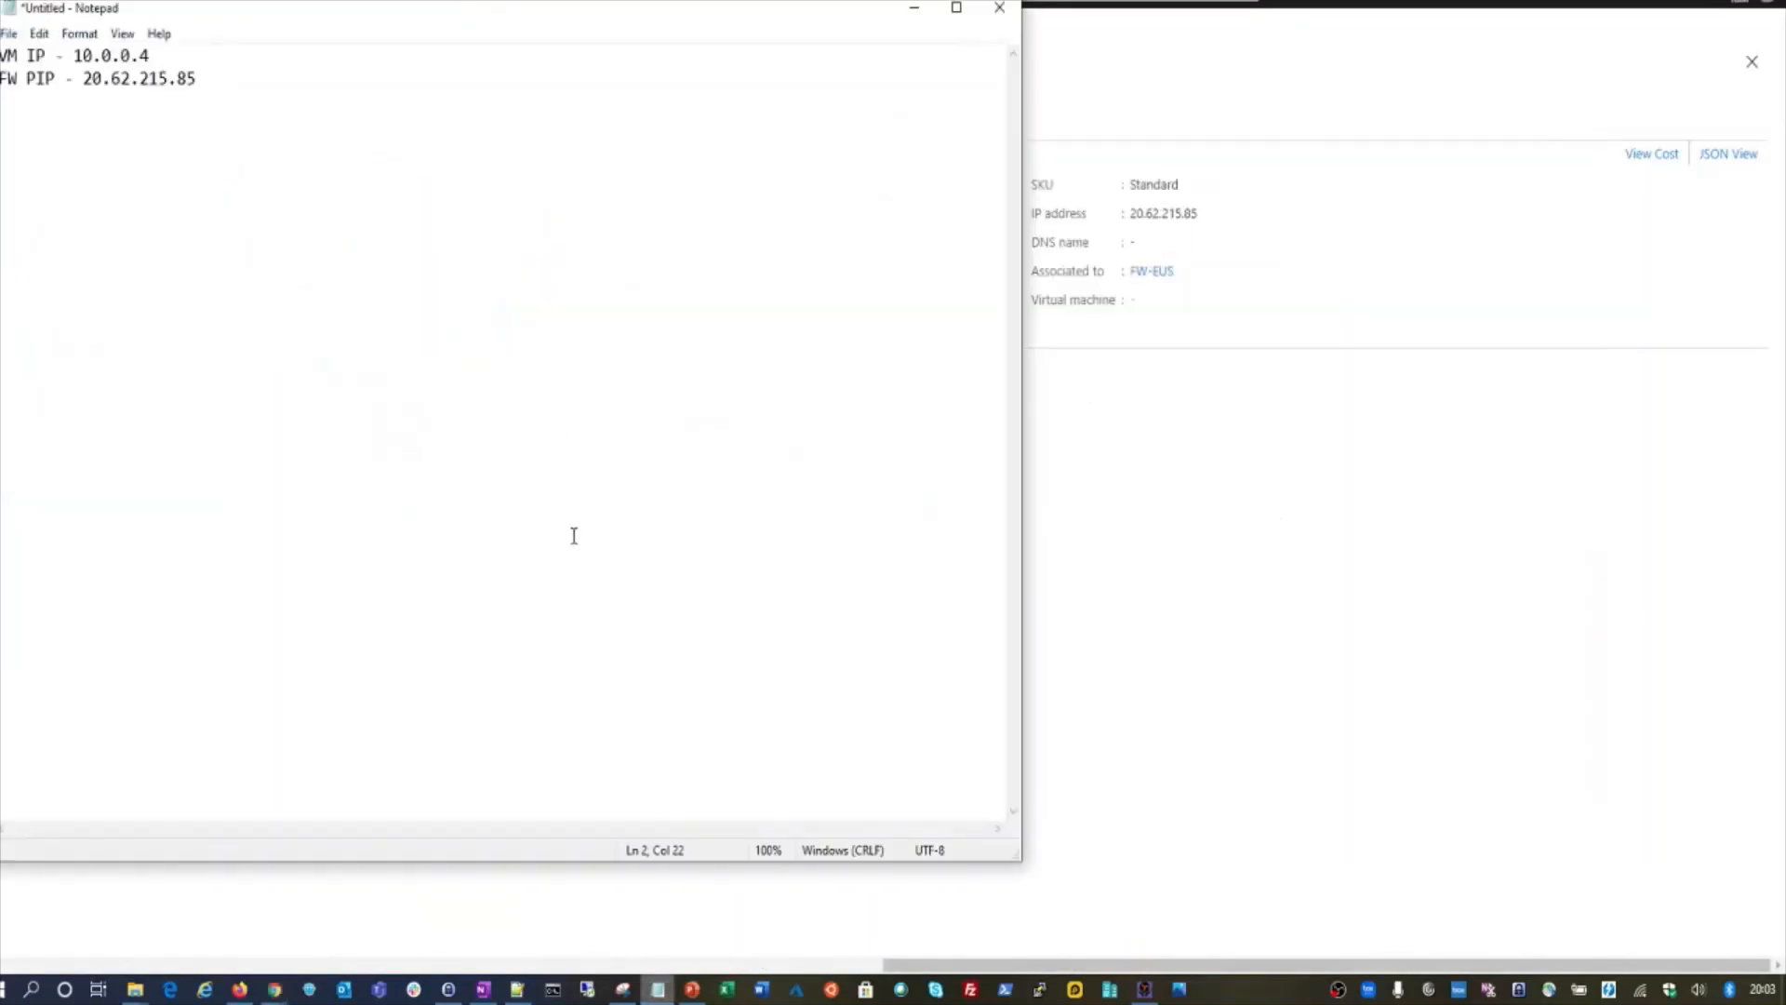
pyautogui.write('122.177.141.243')
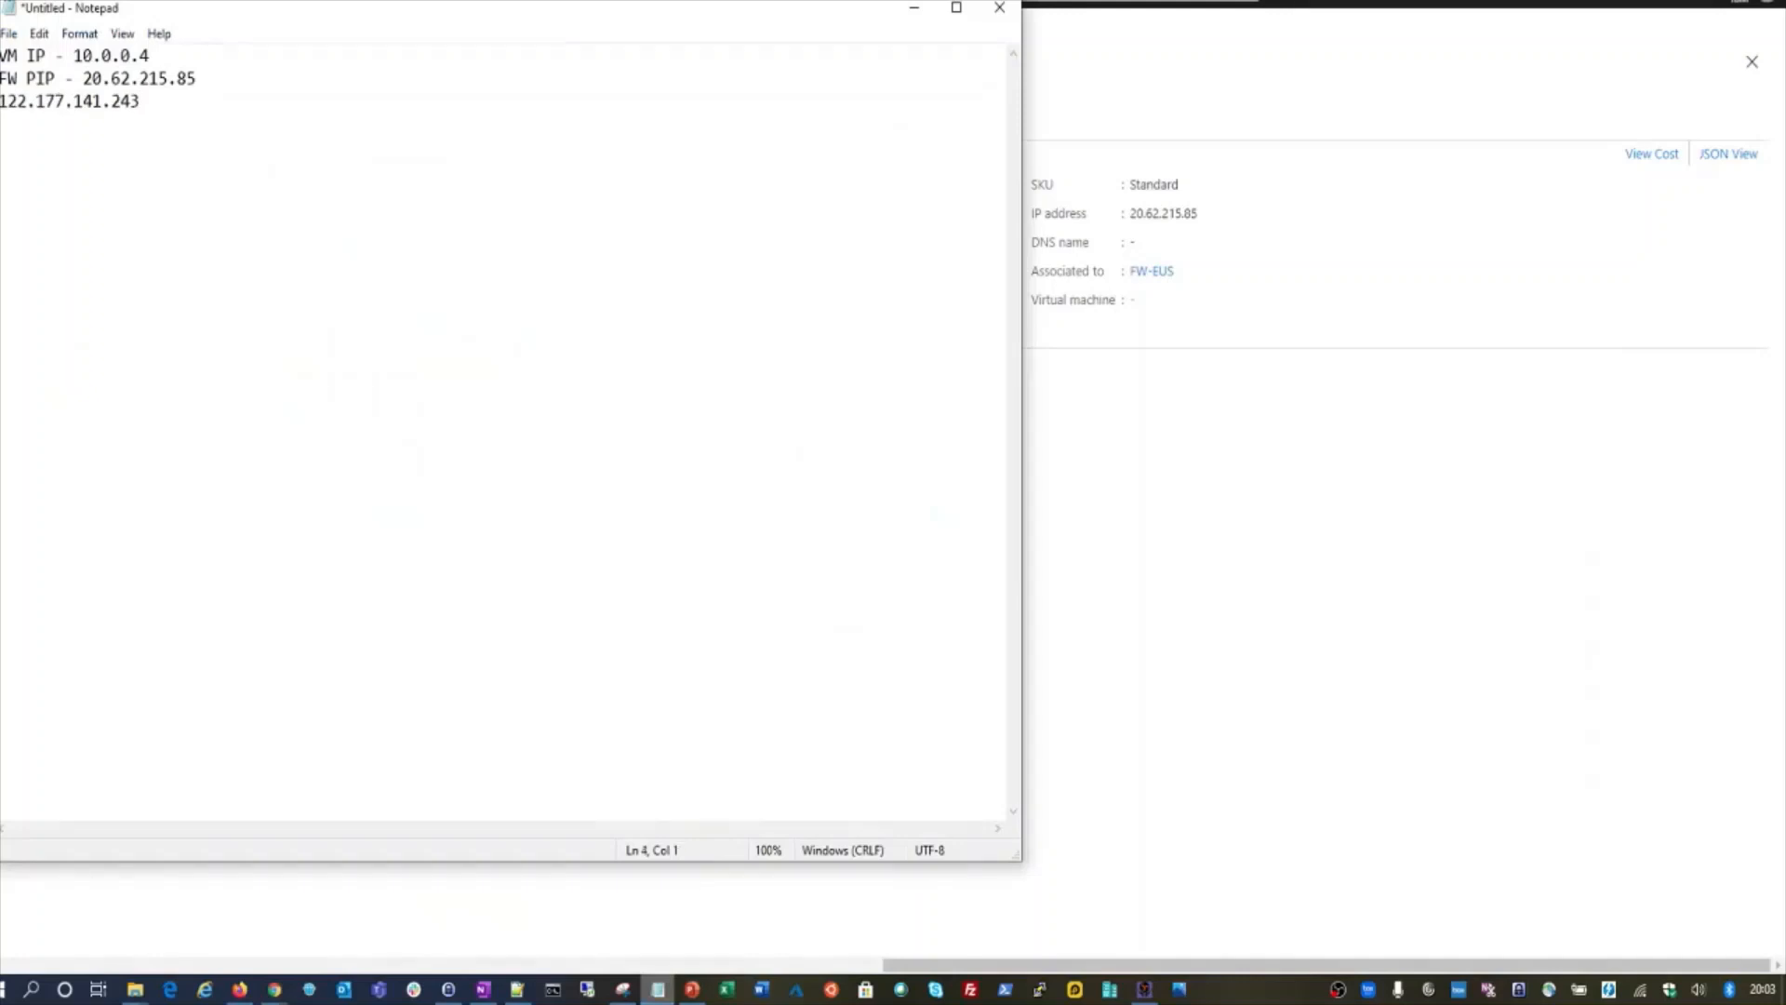
pyautogui.write('PC -')
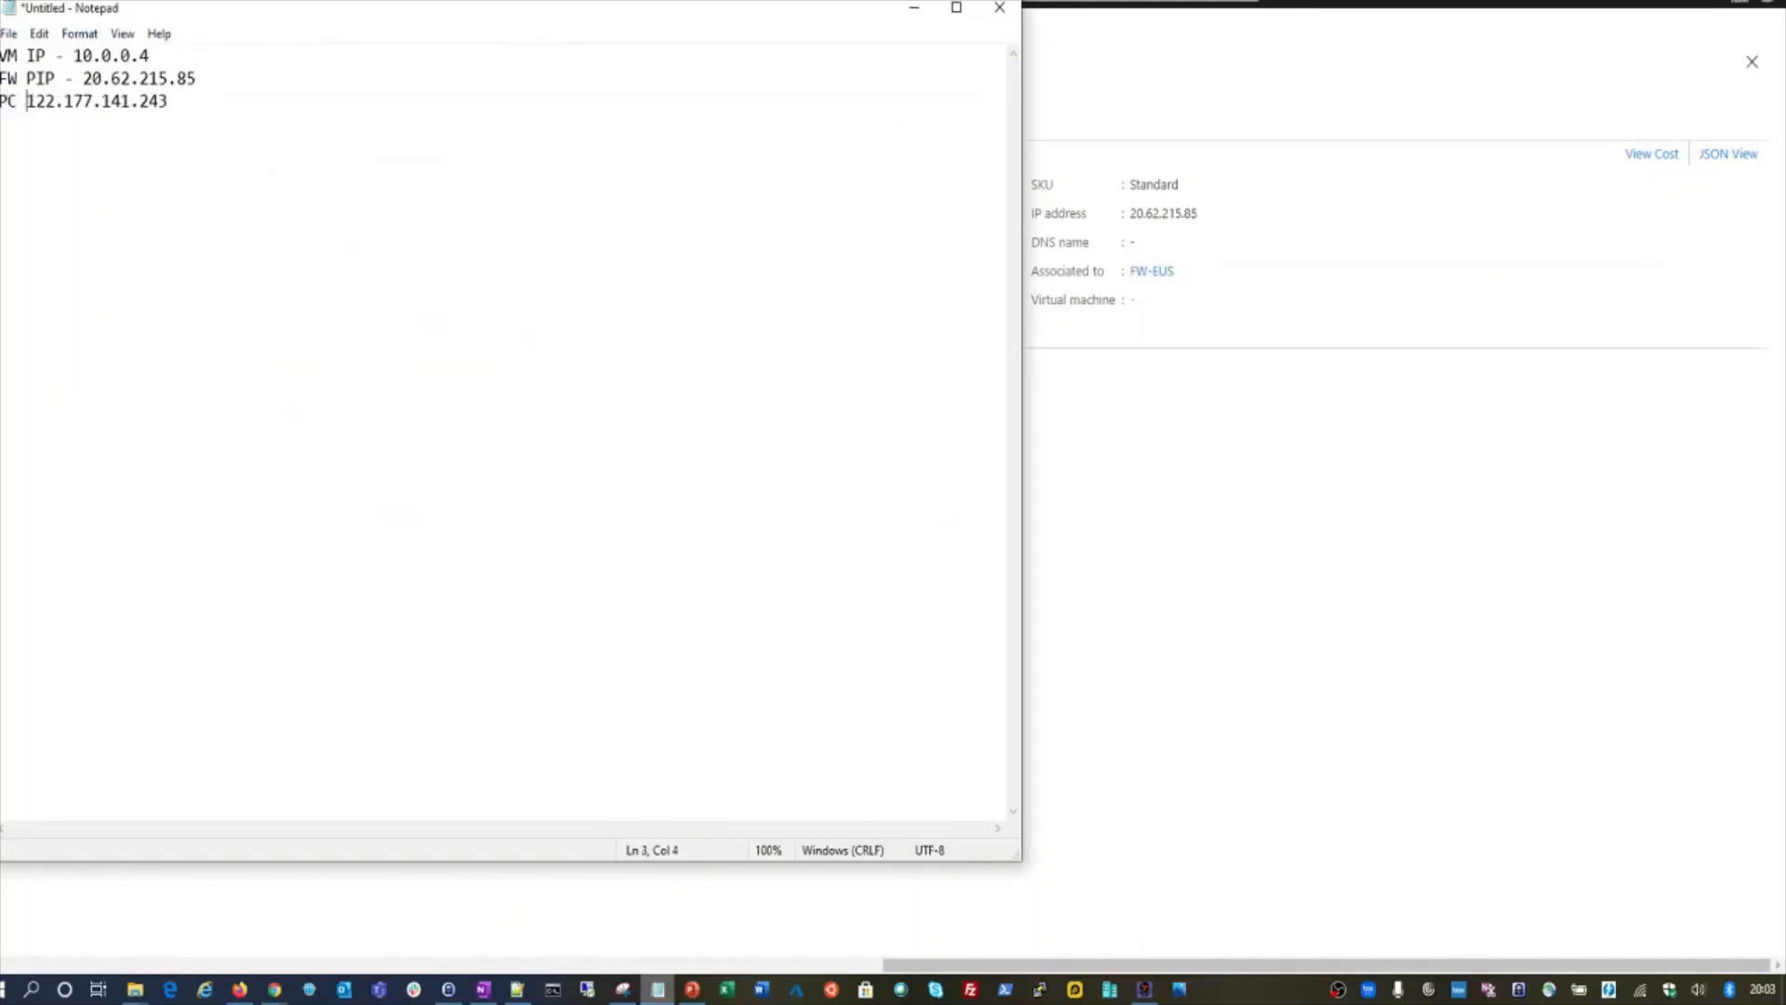
pyautogui.hotkey('alt', 'Tab')
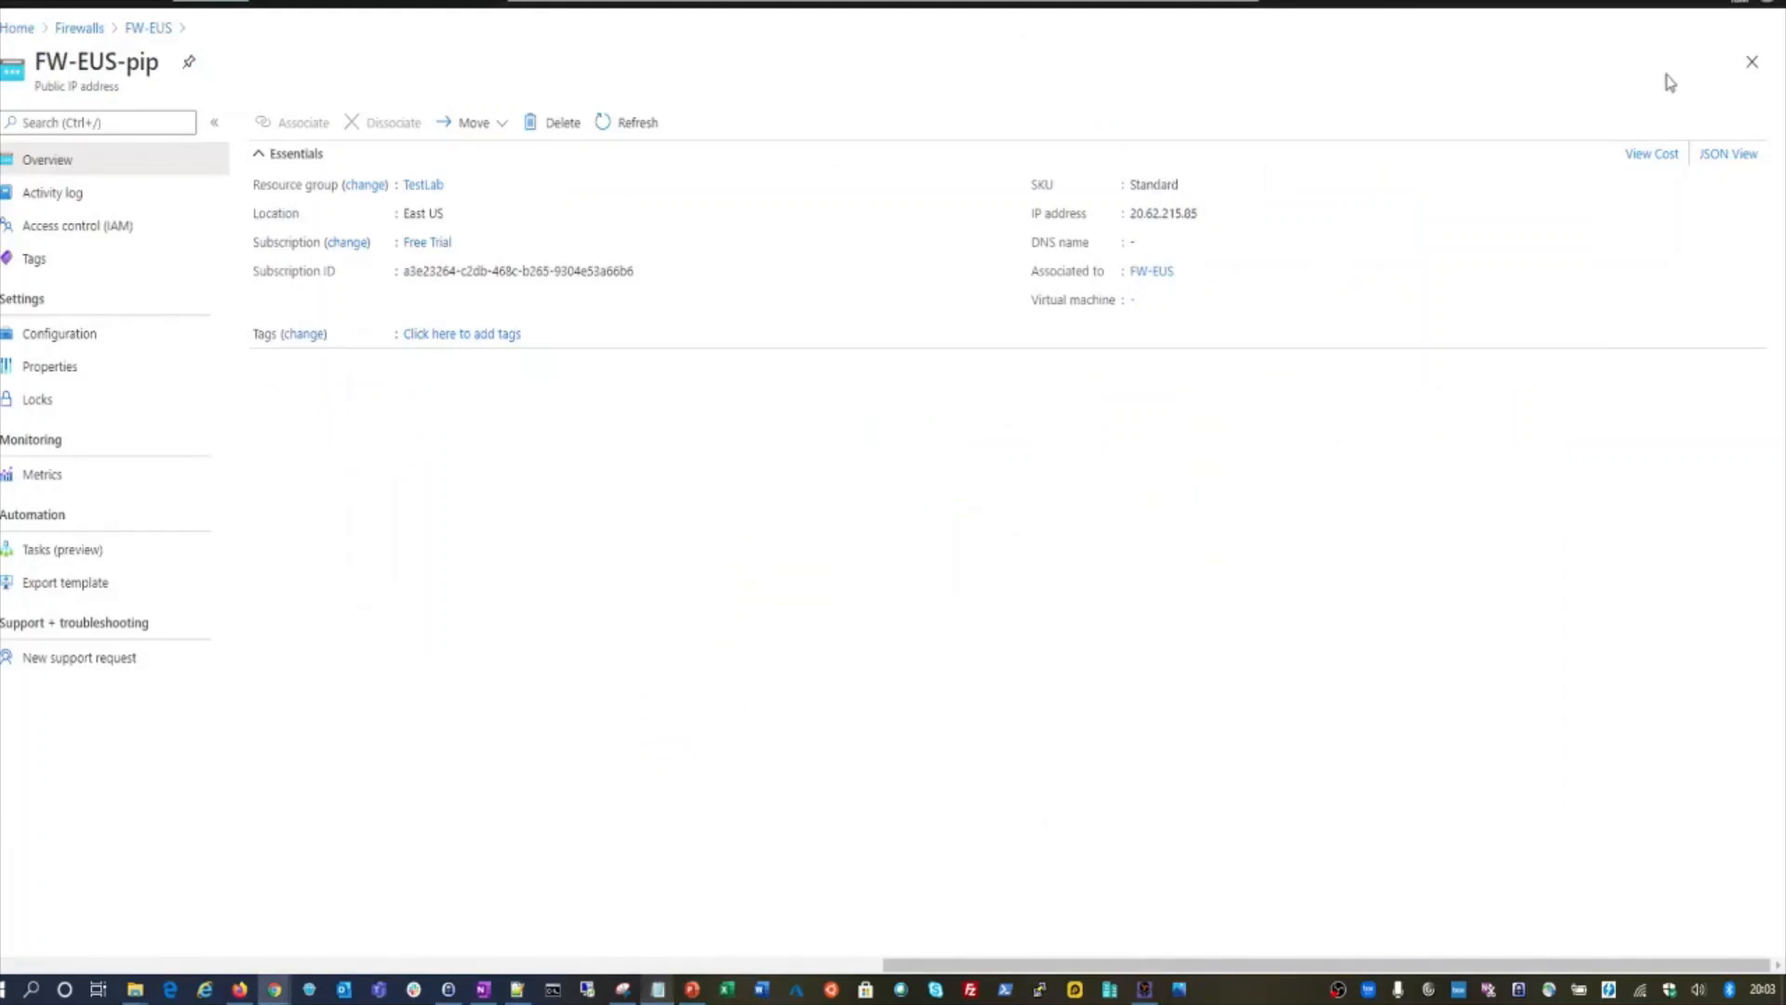
# - Leave the firewall pages and open the routes of RouteTable-EUS from the TestLab resource group
pyautogui.click(1752, 62)
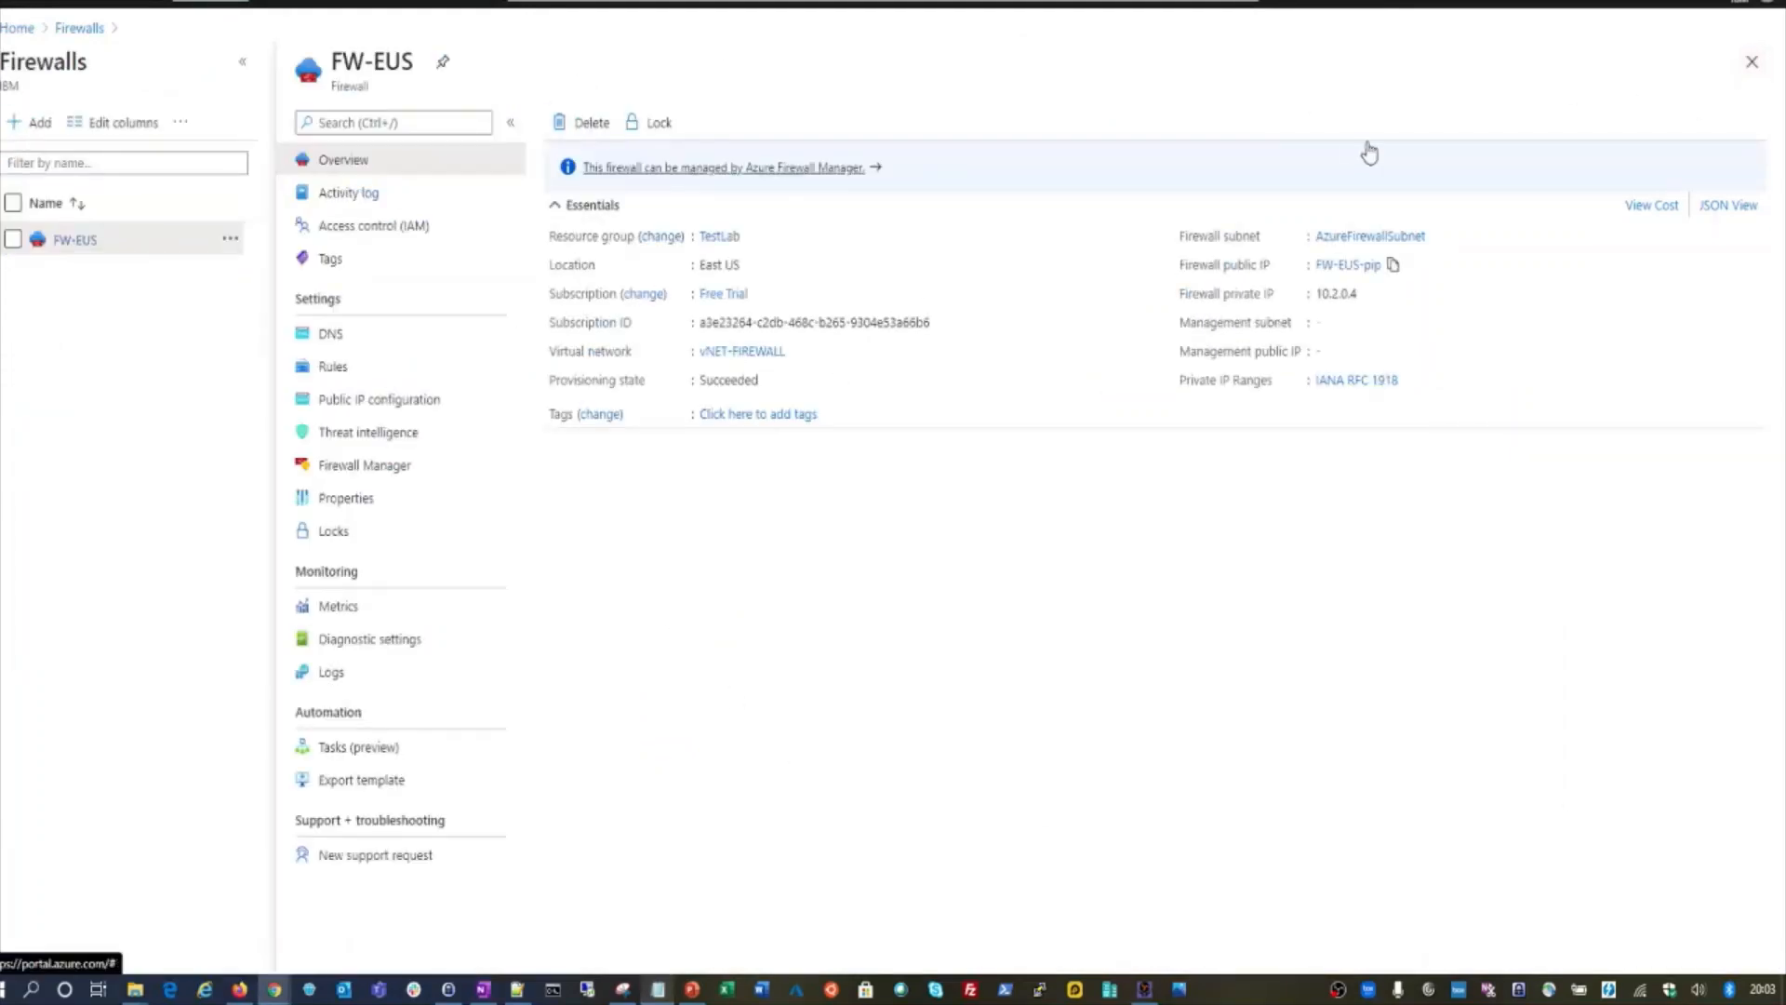
pyautogui.click(1752, 61)
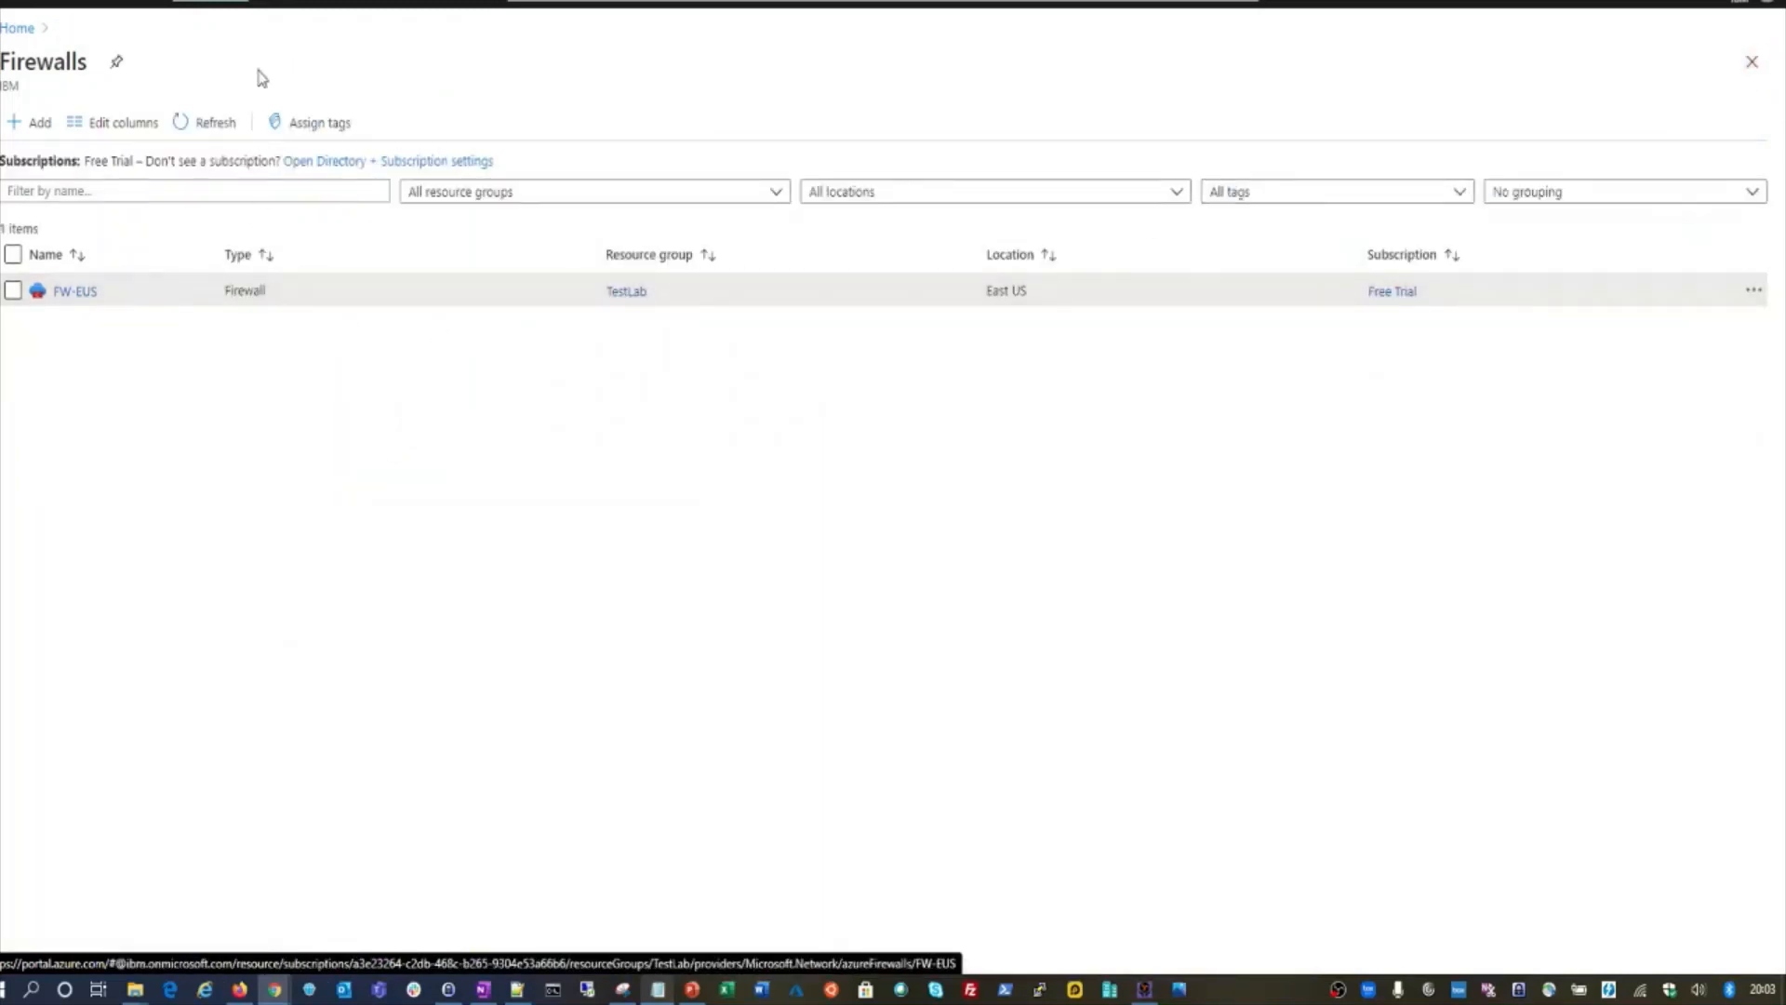
pyautogui.click(7, 10)
pyautogui.click(66, 222)
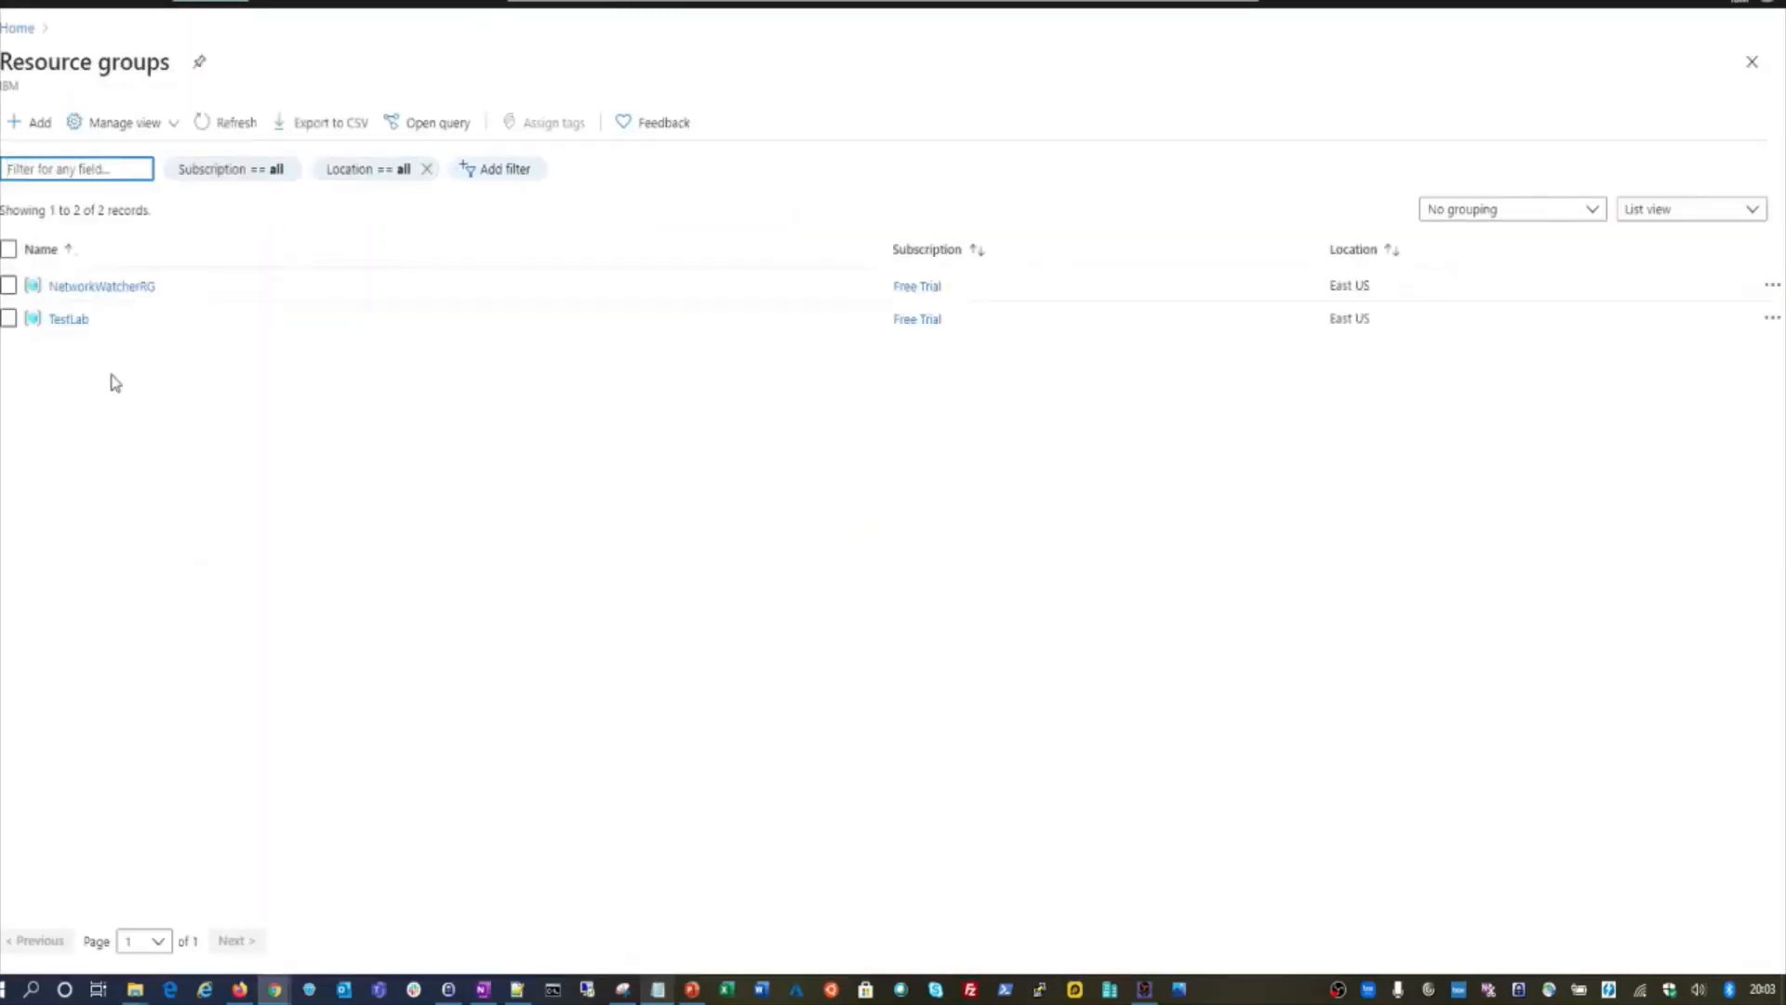
pyautogui.click(68, 320)
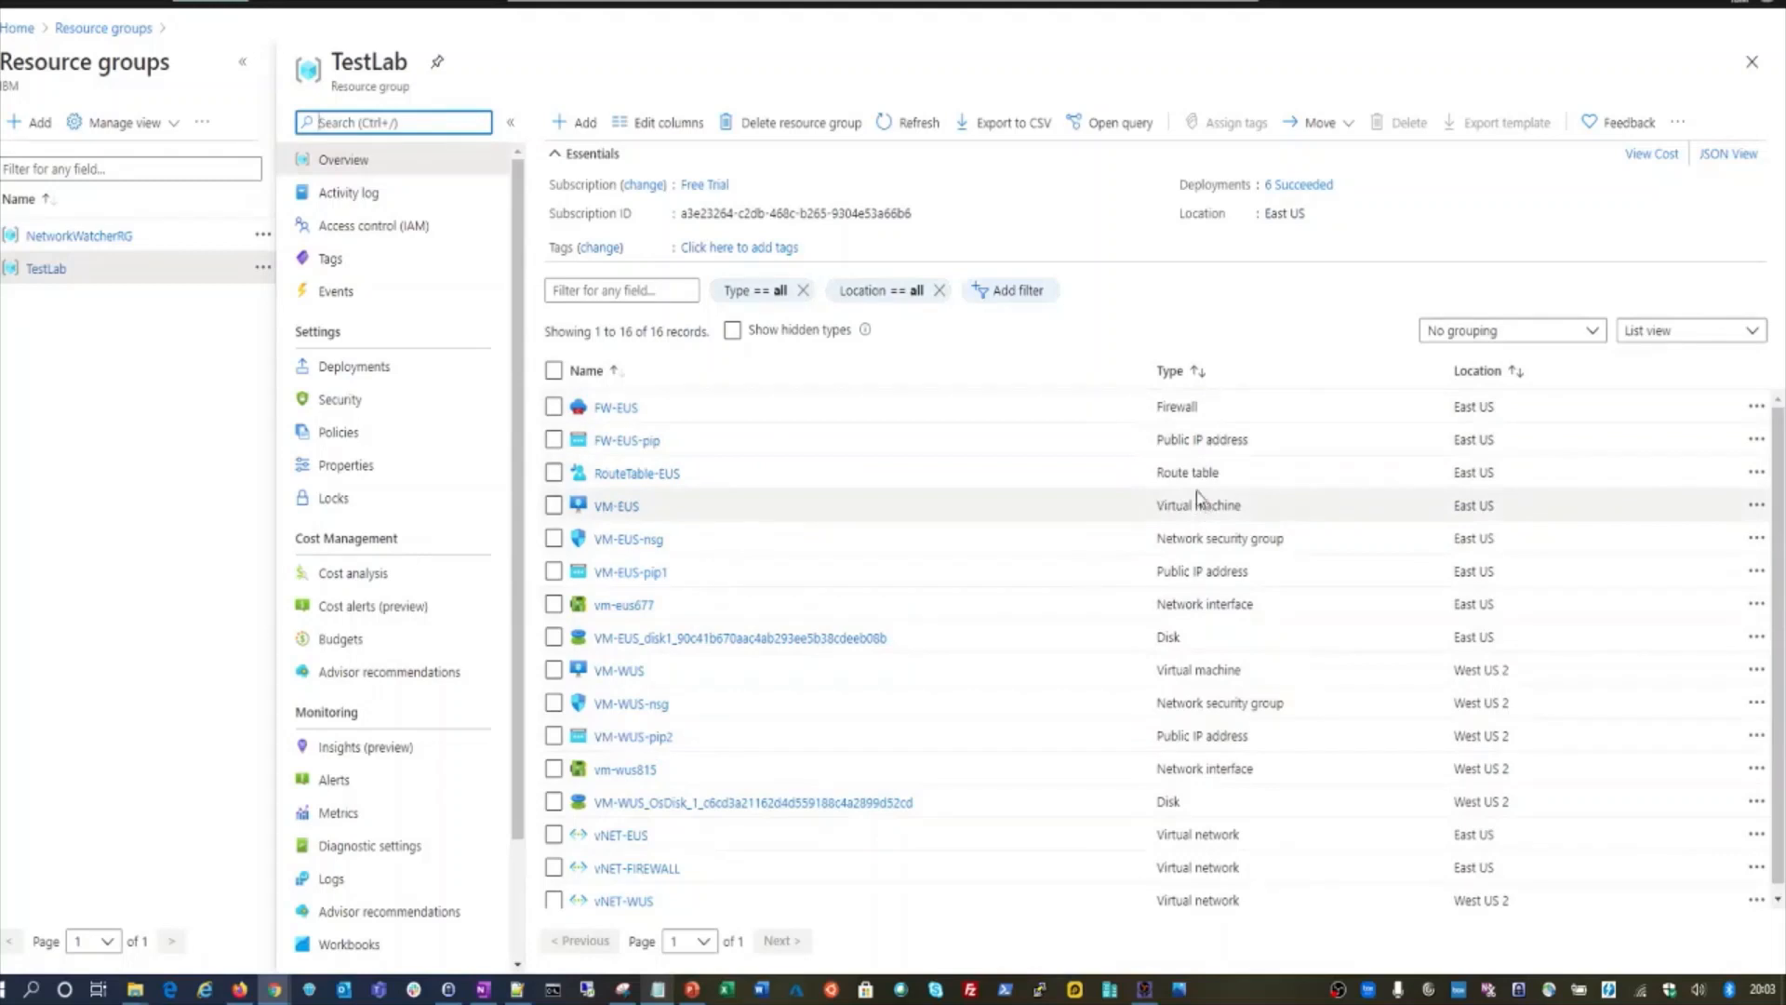
pyautogui.click(652, 474)
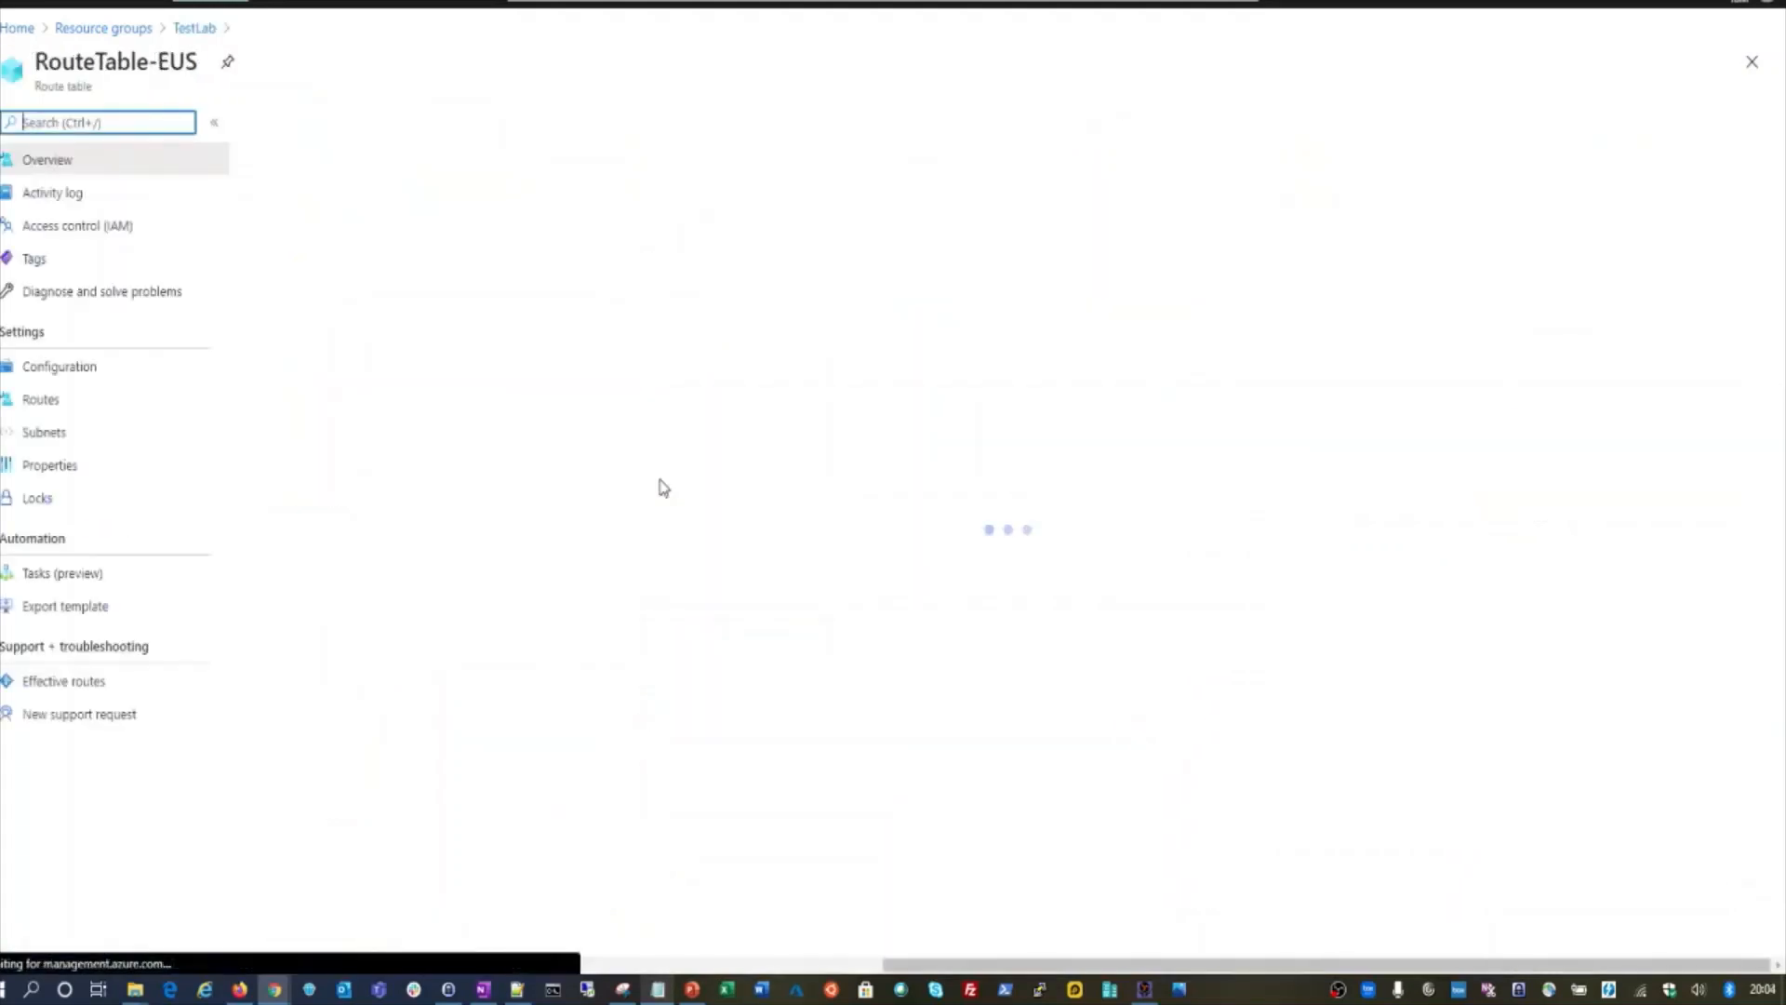
pyautogui.click(74, 408)
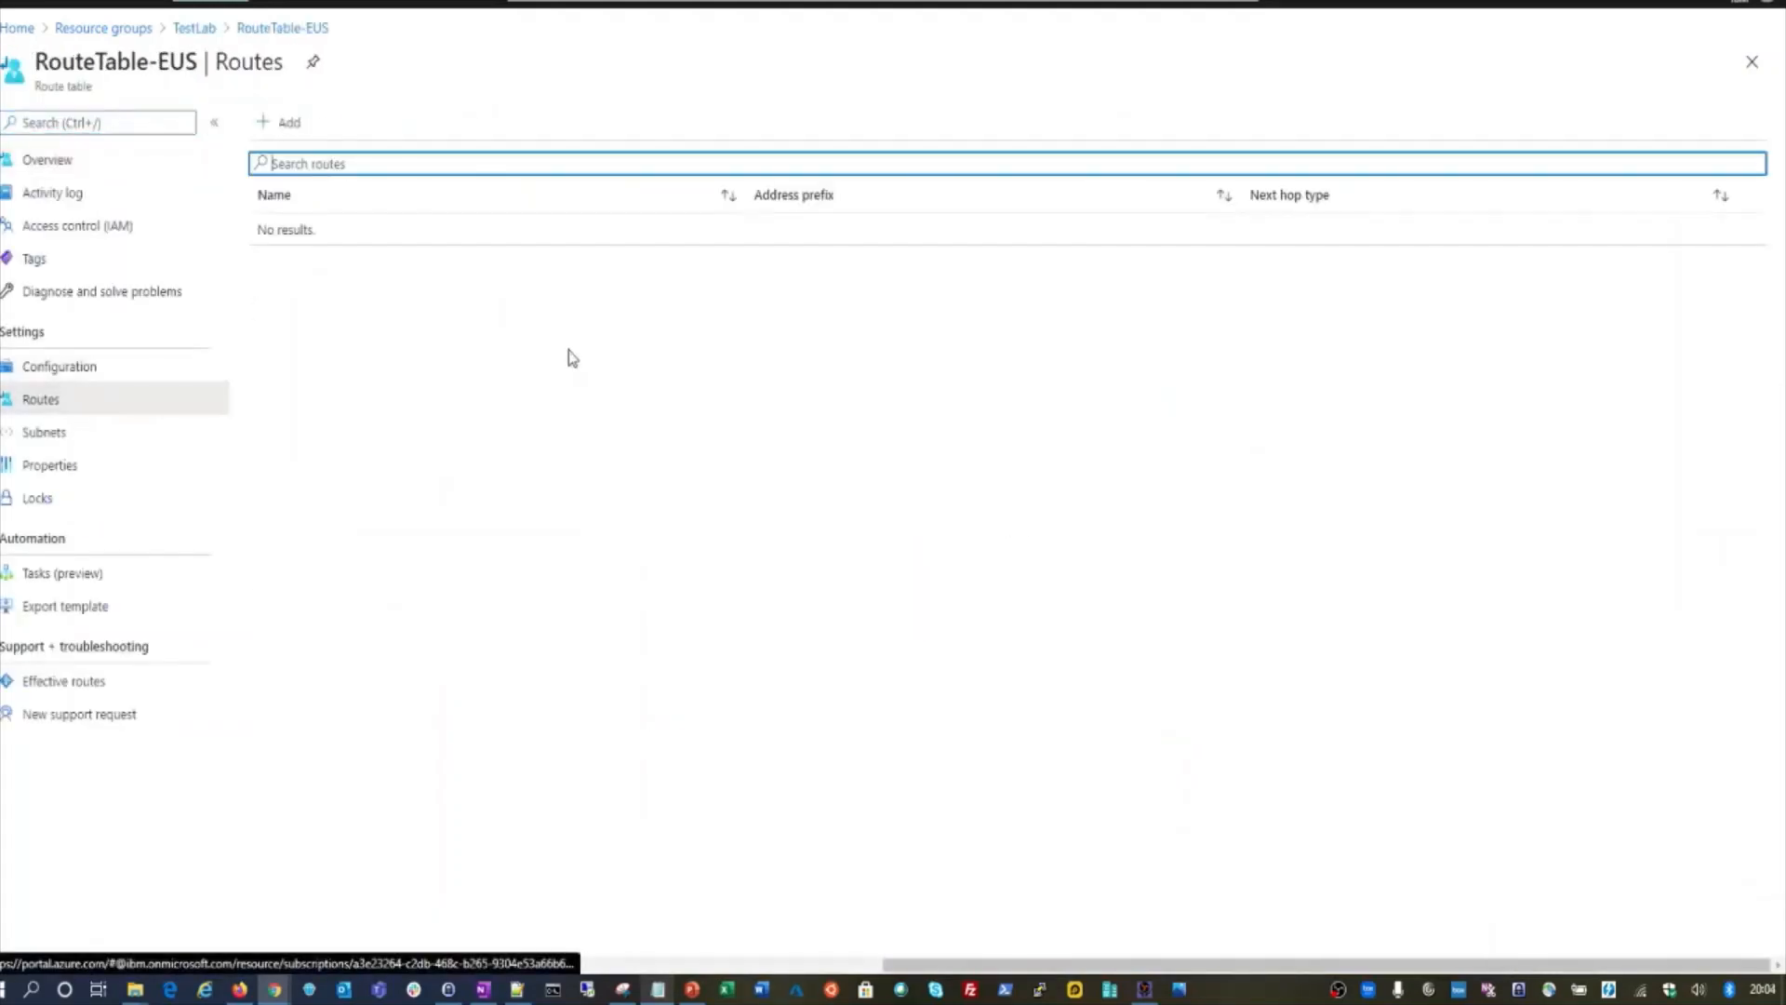
pyautogui.click(288, 123)
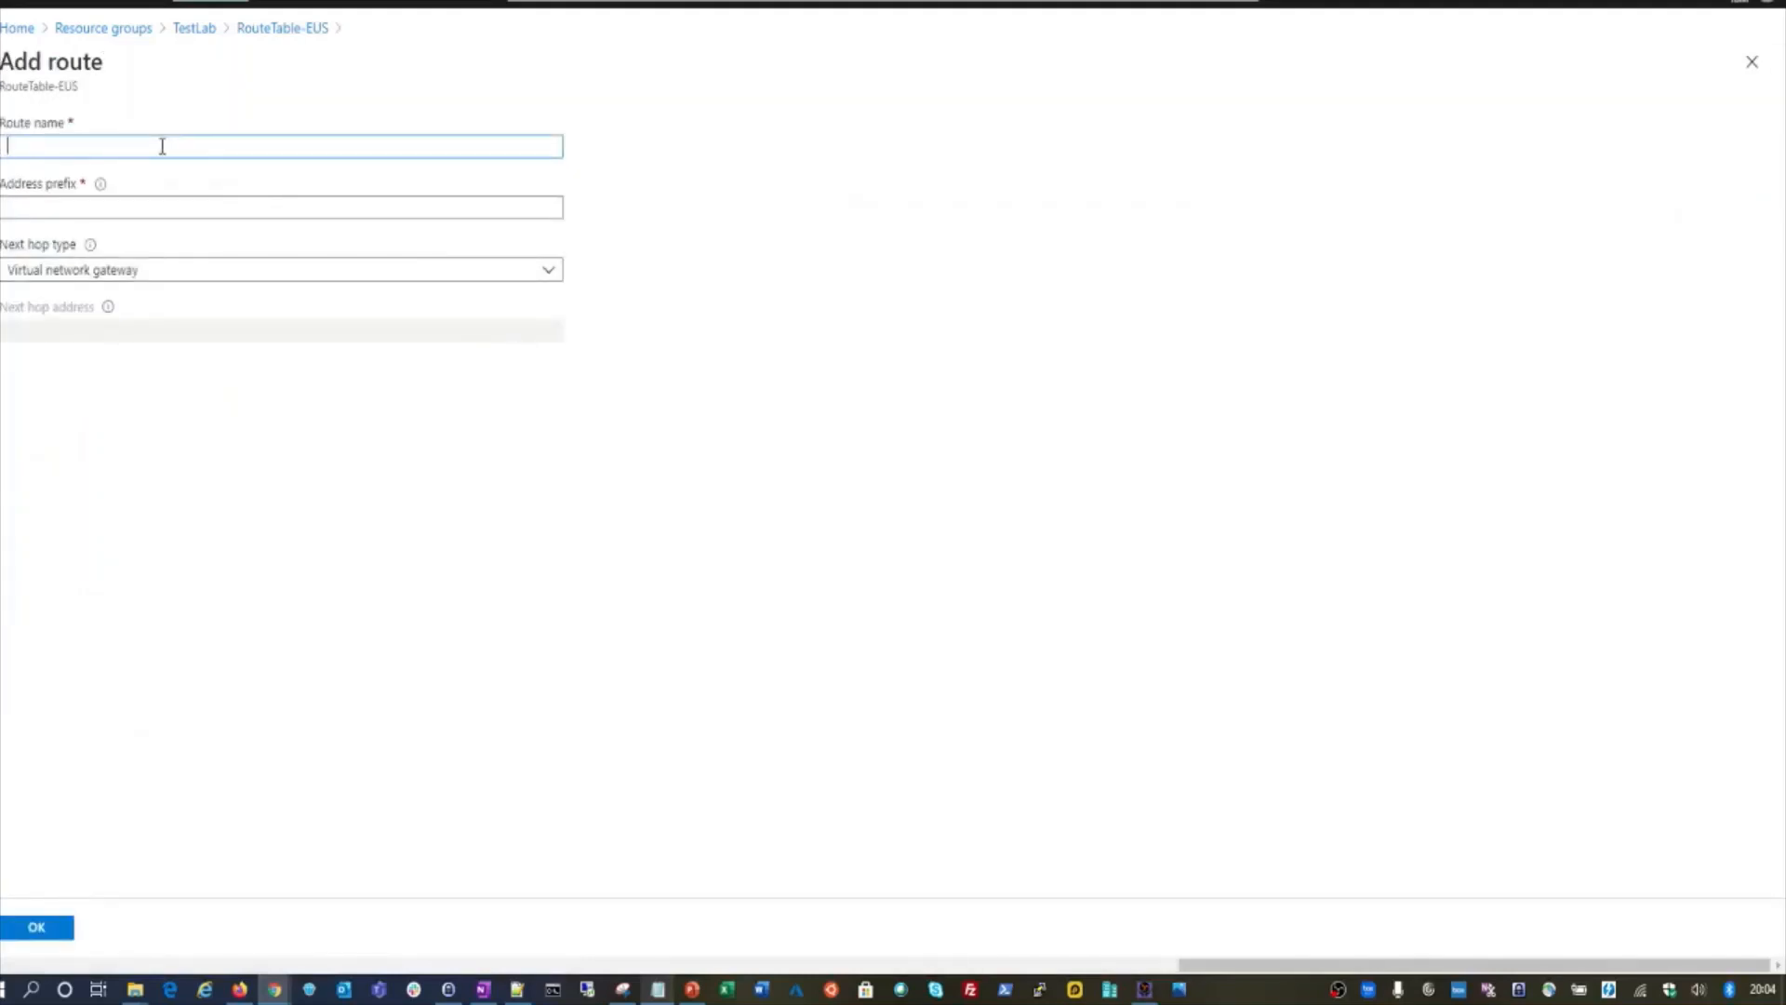
pyautogui.write('Route-ESUS')
pyautogui.click(56, 213)
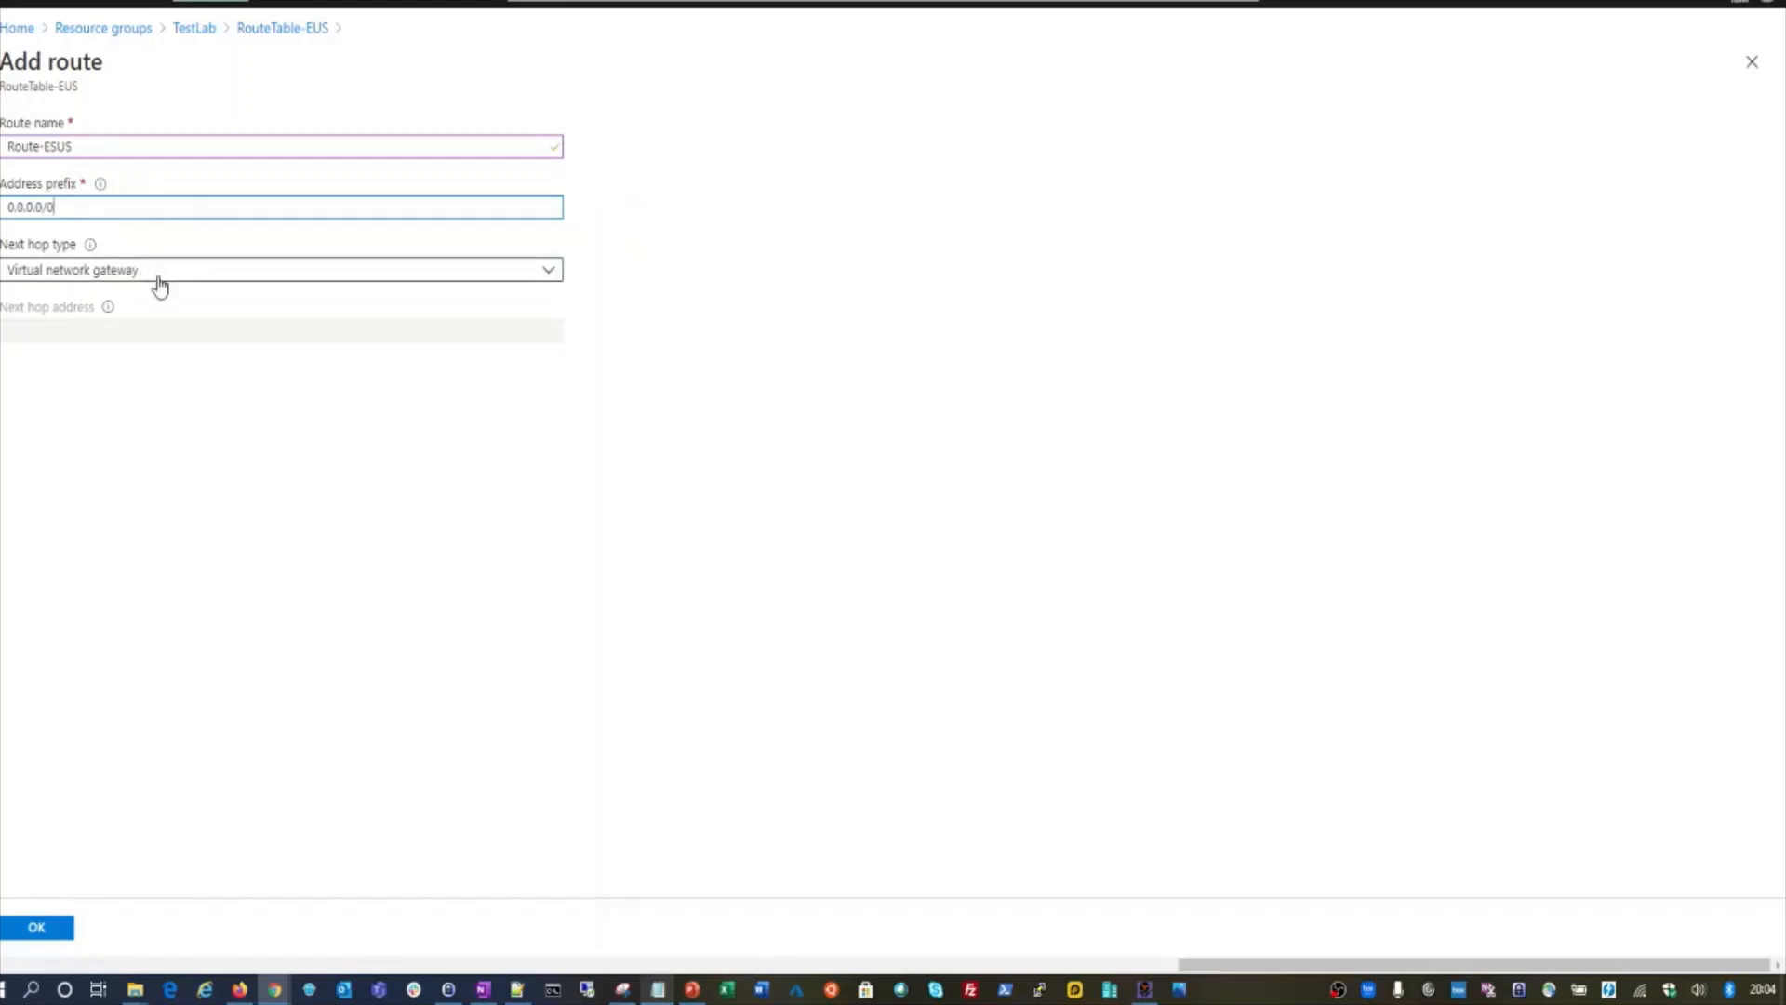
pyautogui.click(158, 275)
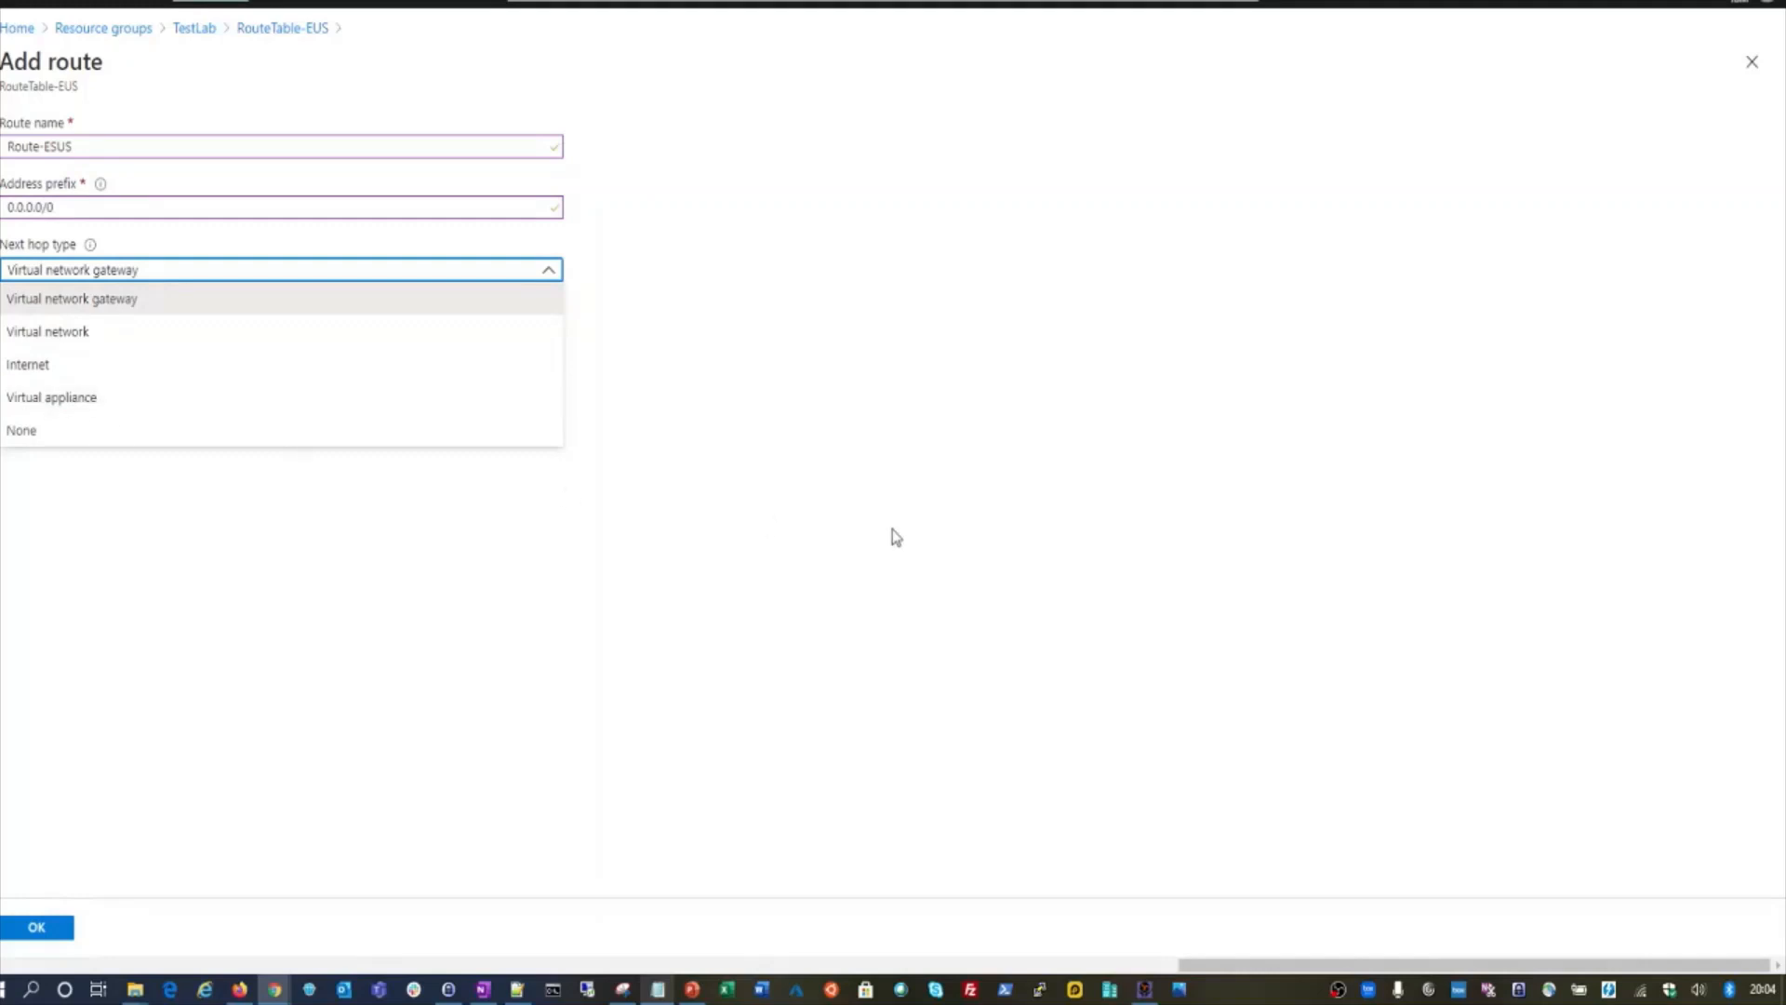
pyautogui.click(1752, 61)
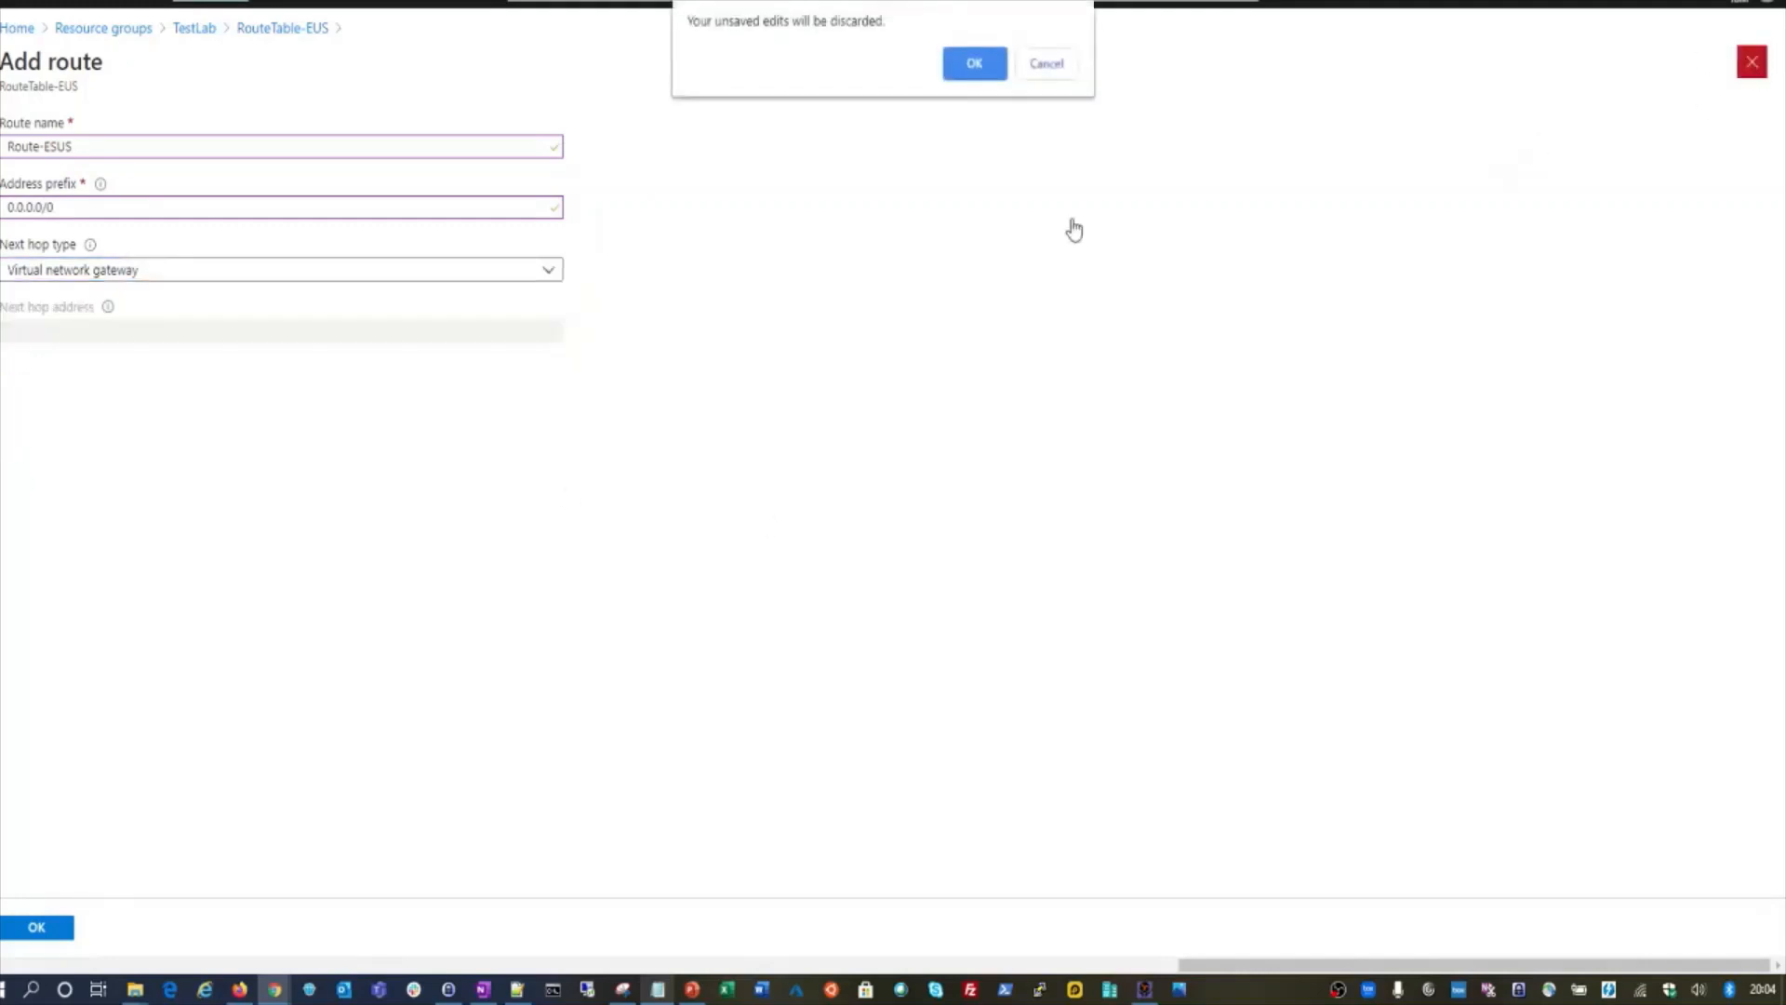
pyautogui.click(968, 76)
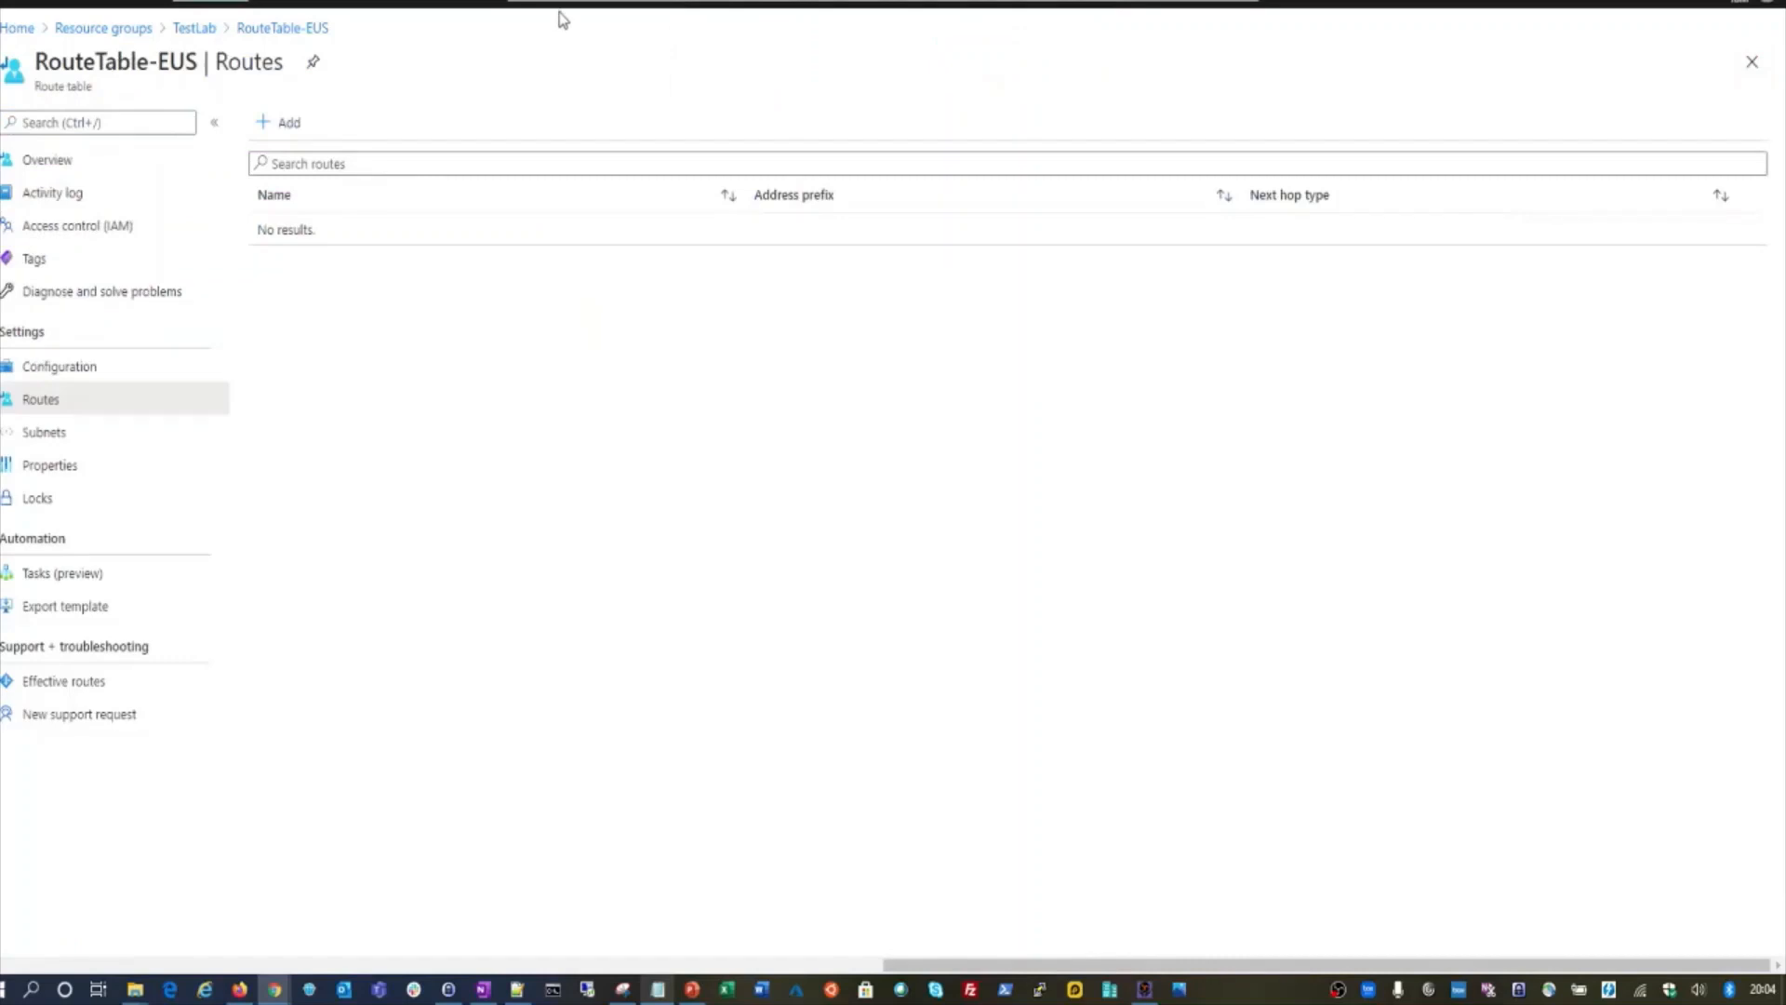
# - Open the firewall FW-EUS from the Firewalls service and copy its private IP address
pyautogui.click(572, 4)
pyautogui.write('fire')
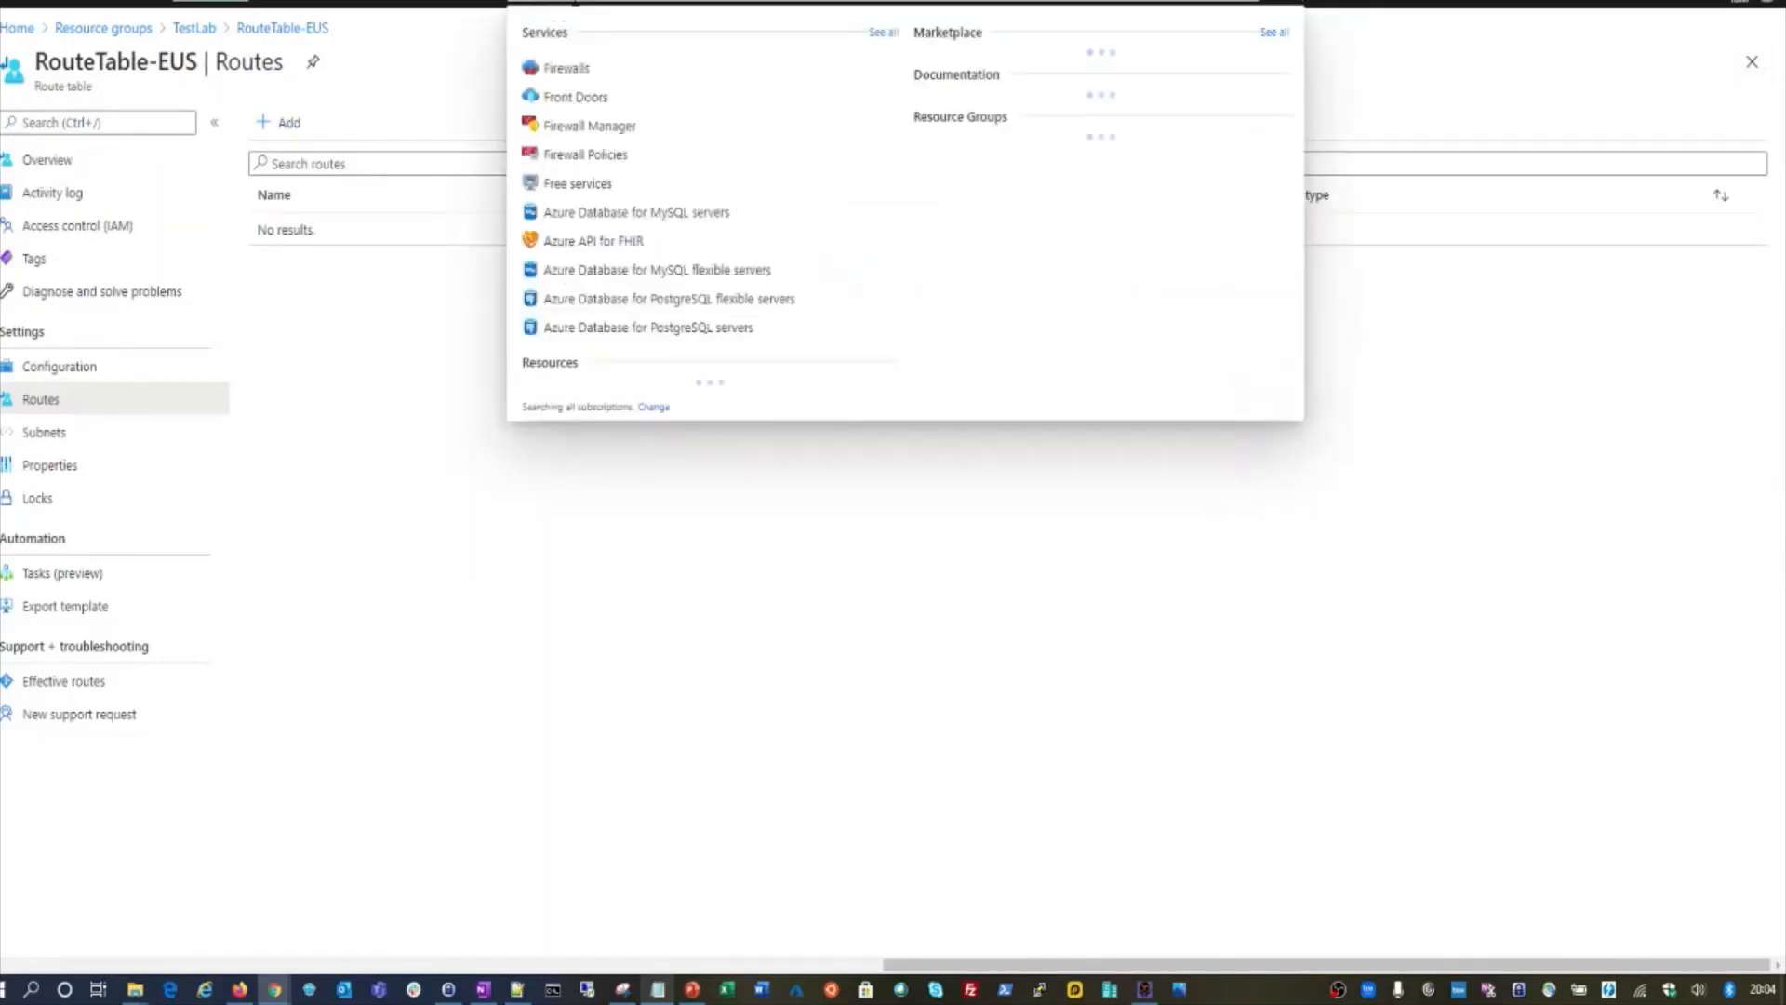
pyautogui.click(567, 68)
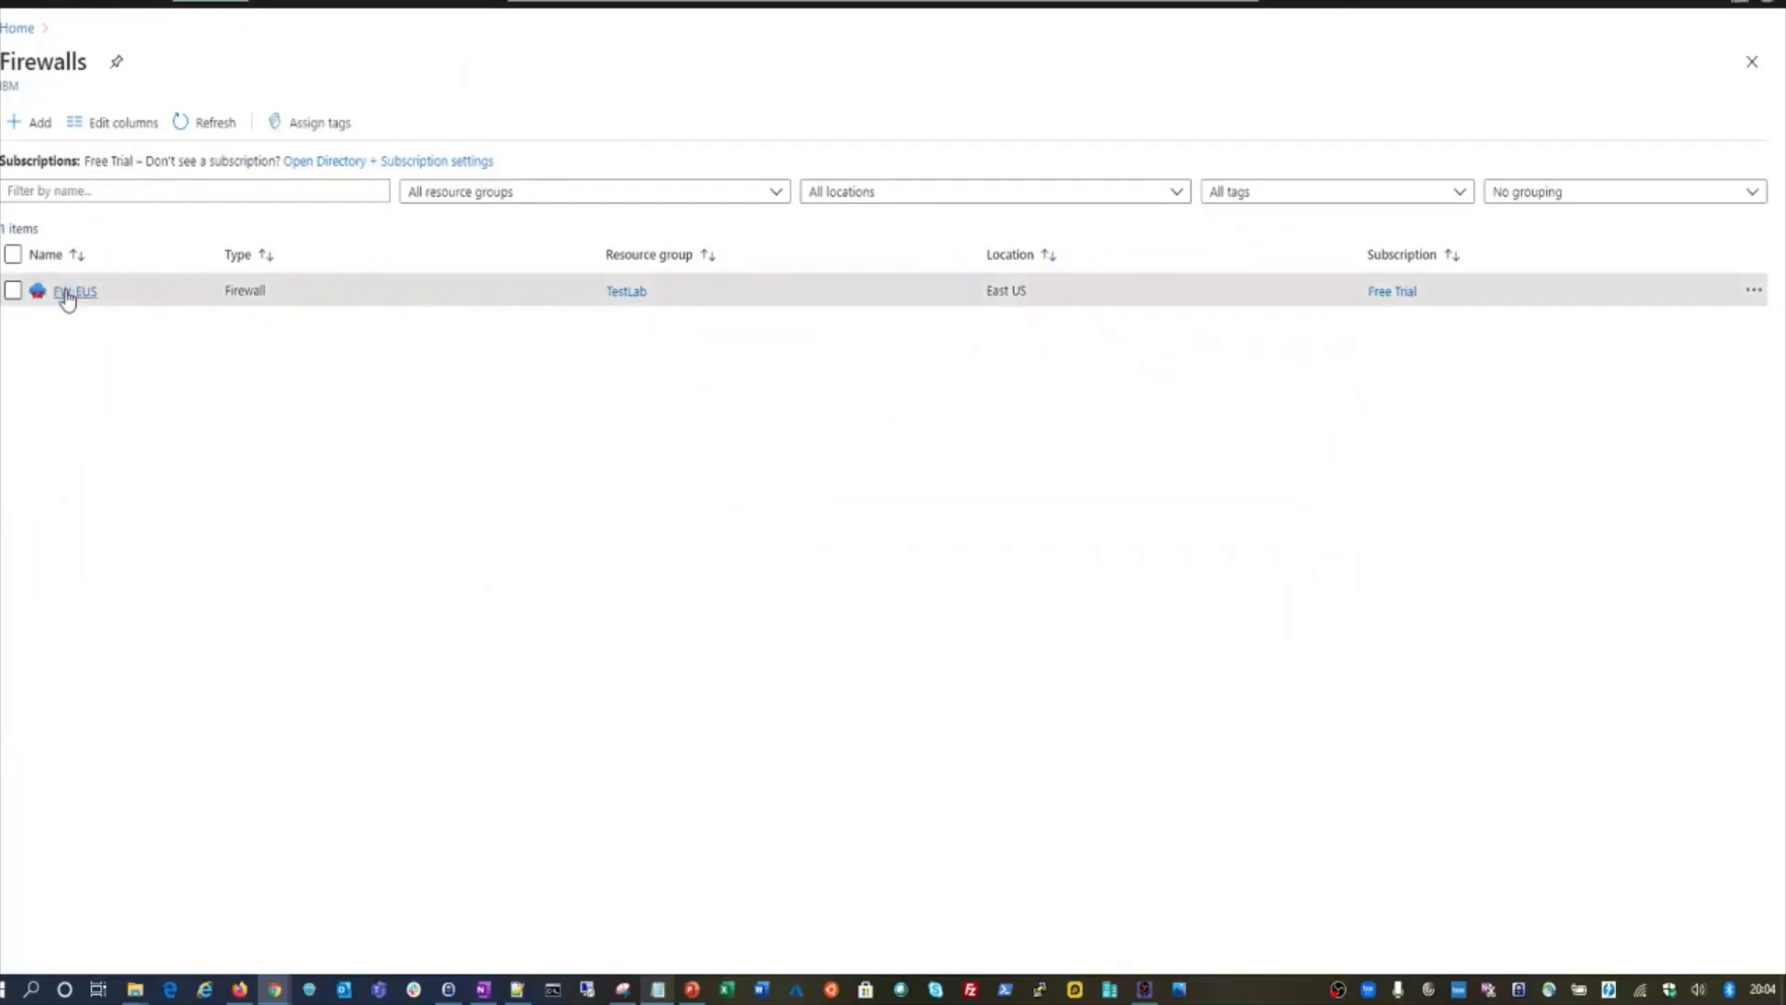
pyautogui.click(65, 290)
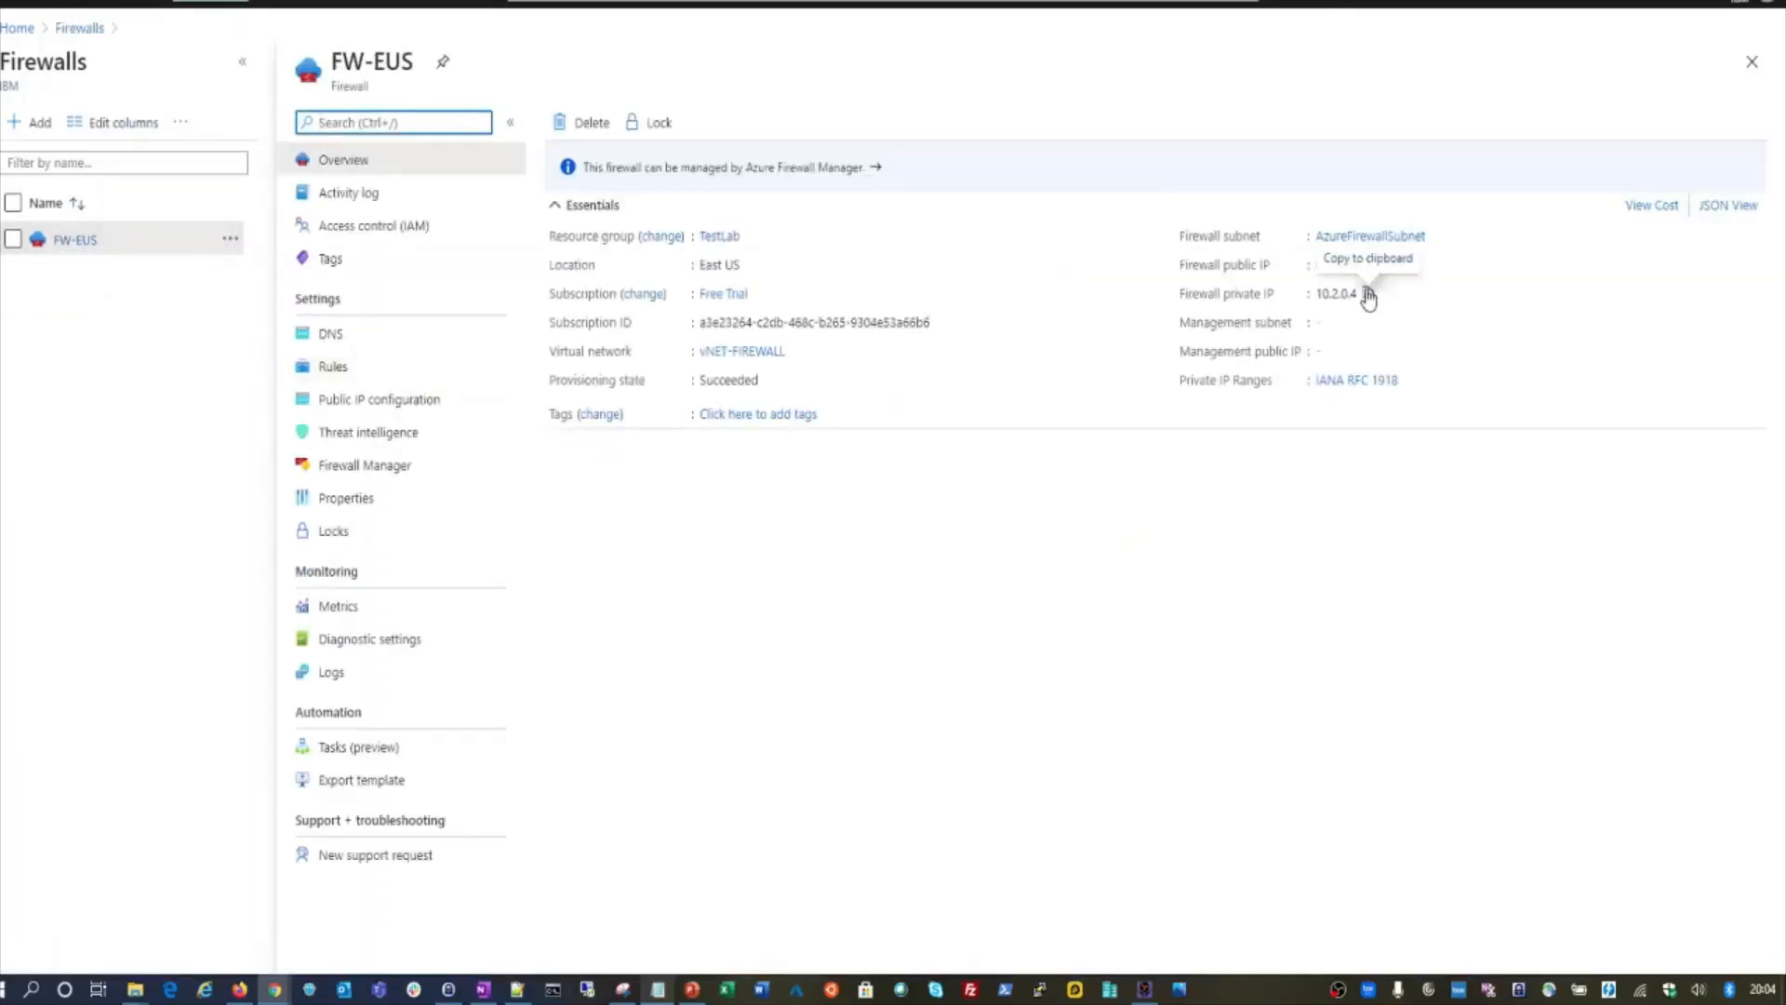
pyautogui.click(1371, 297)
# - Note the firewall's private IP in Notepad below the FW PIP line as "FW pvt - 10.2.0.4", and return to the Azure portal
pyautogui.hotkey('alt', 'Tab')
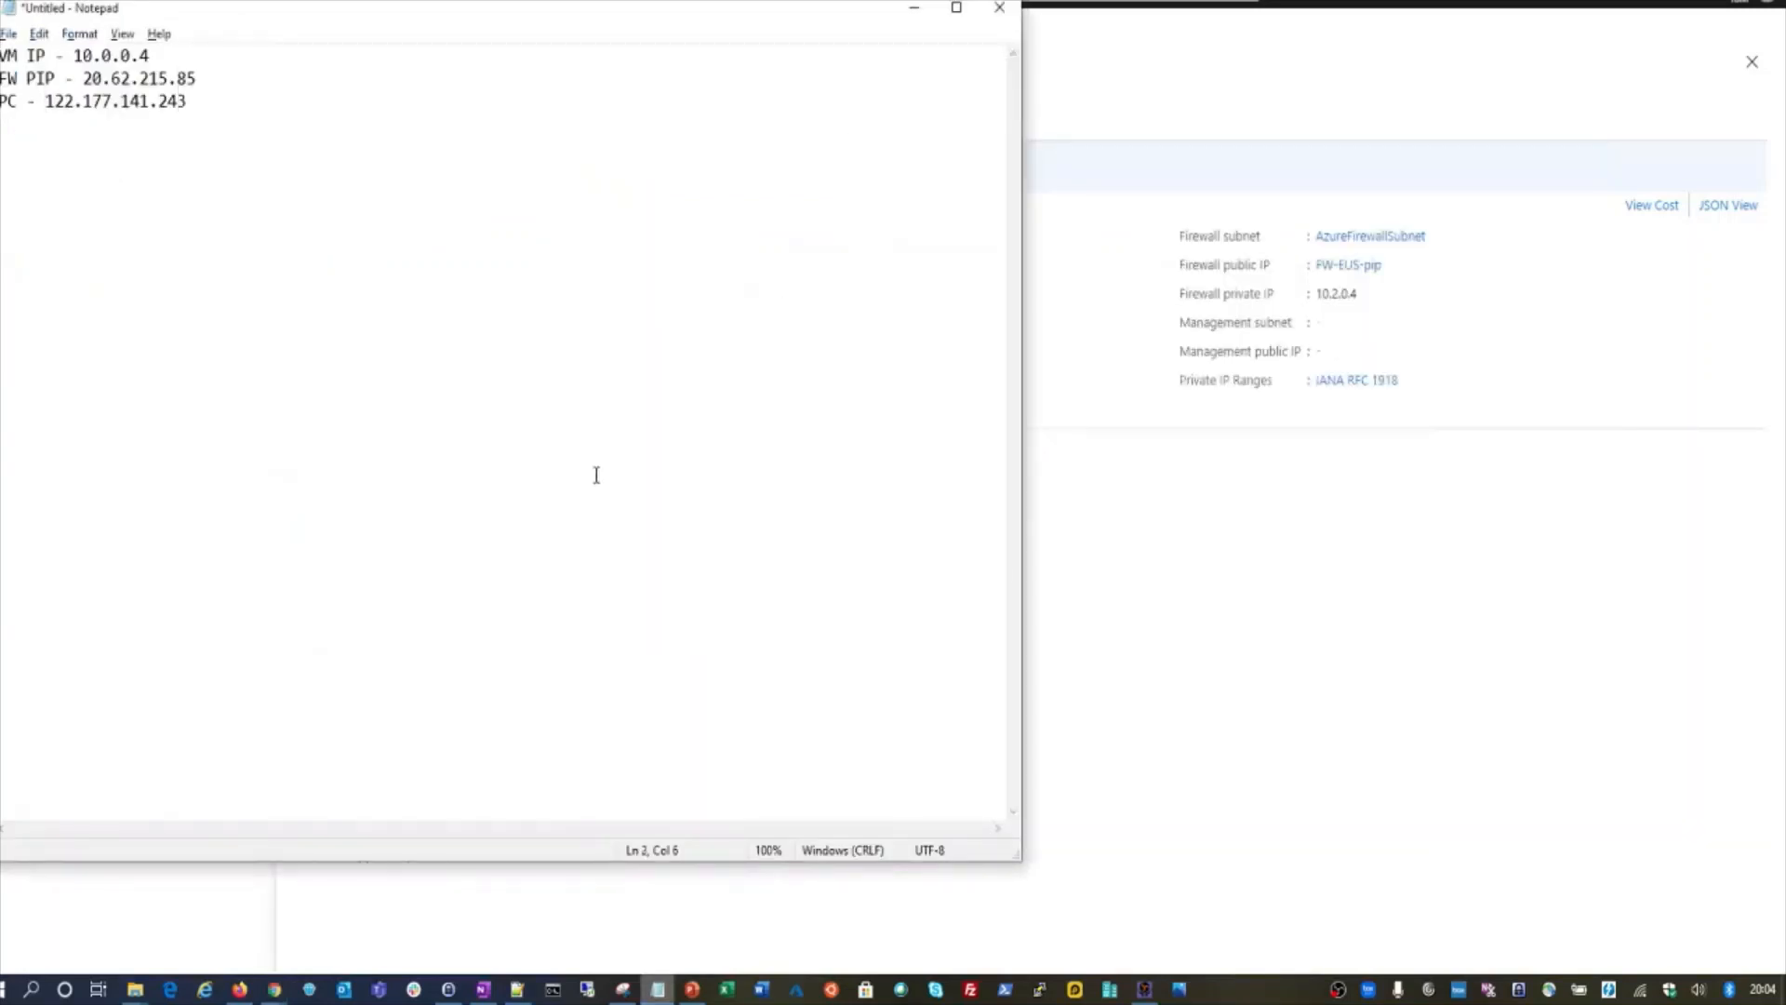
pyautogui.press('End')
pyautogui.press('Return')
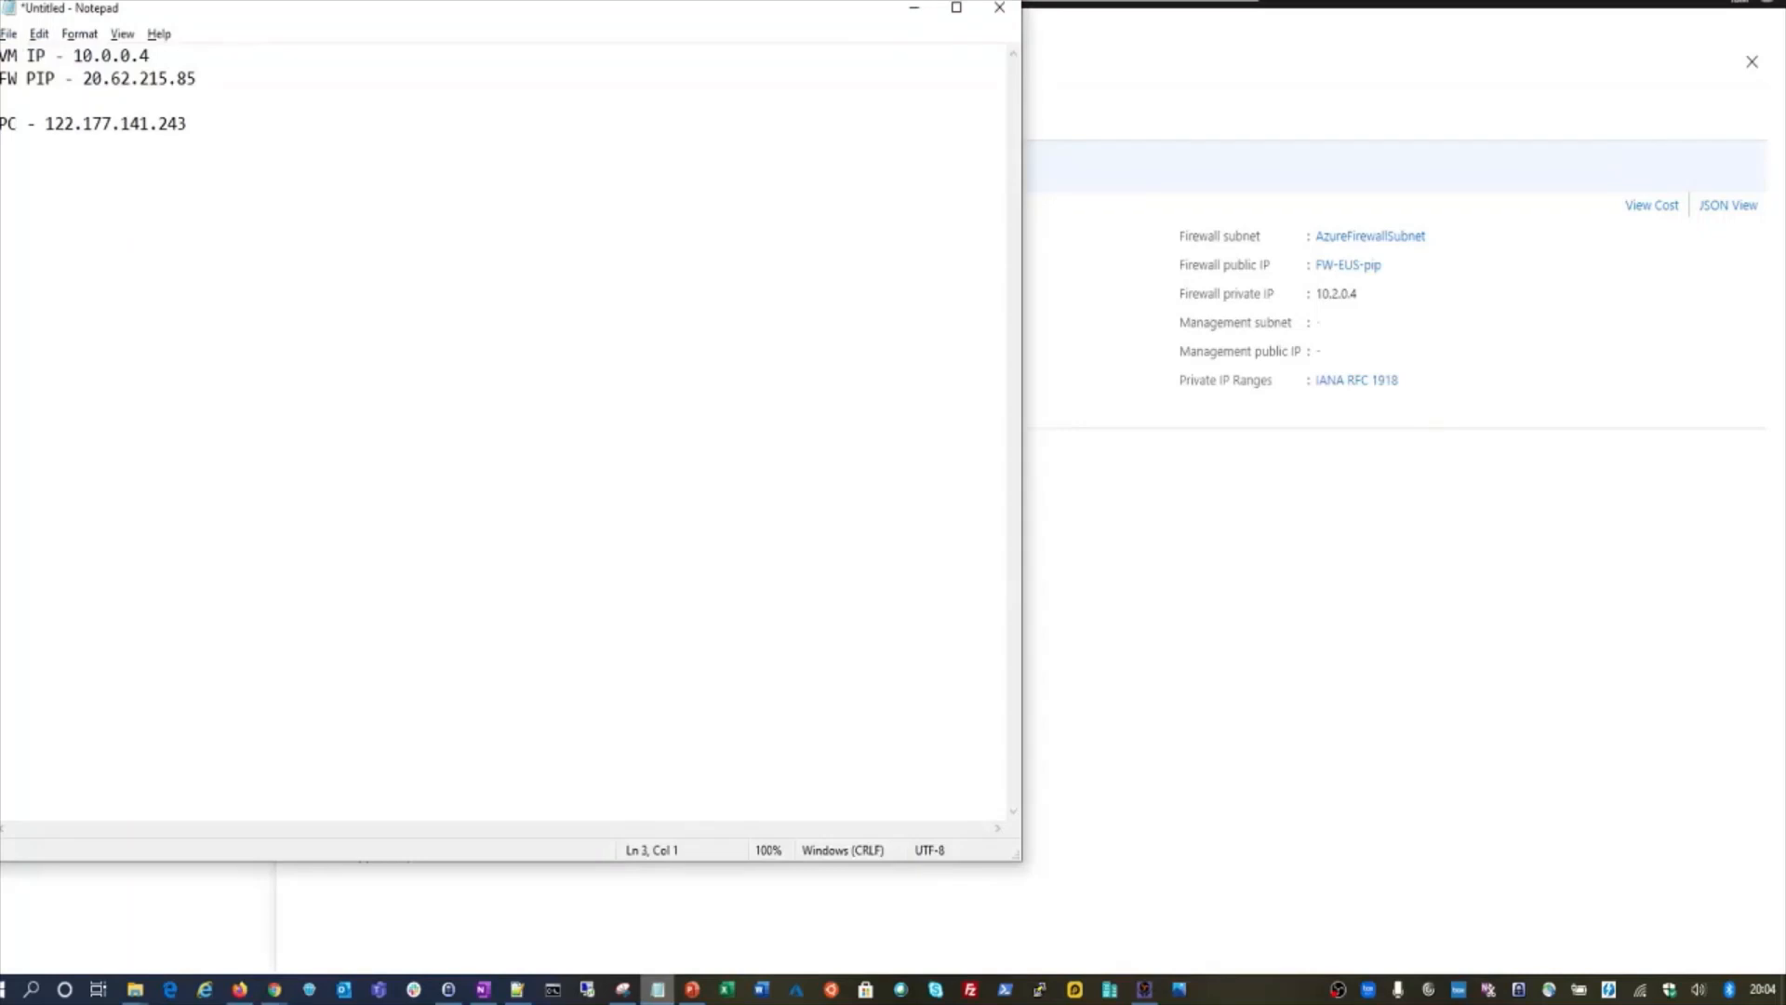
pyautogui.write('FW pvt -')
pyautogui.hotkey('ctrl', 'v')
pyautogui.hotkey('alt', 'Tab')
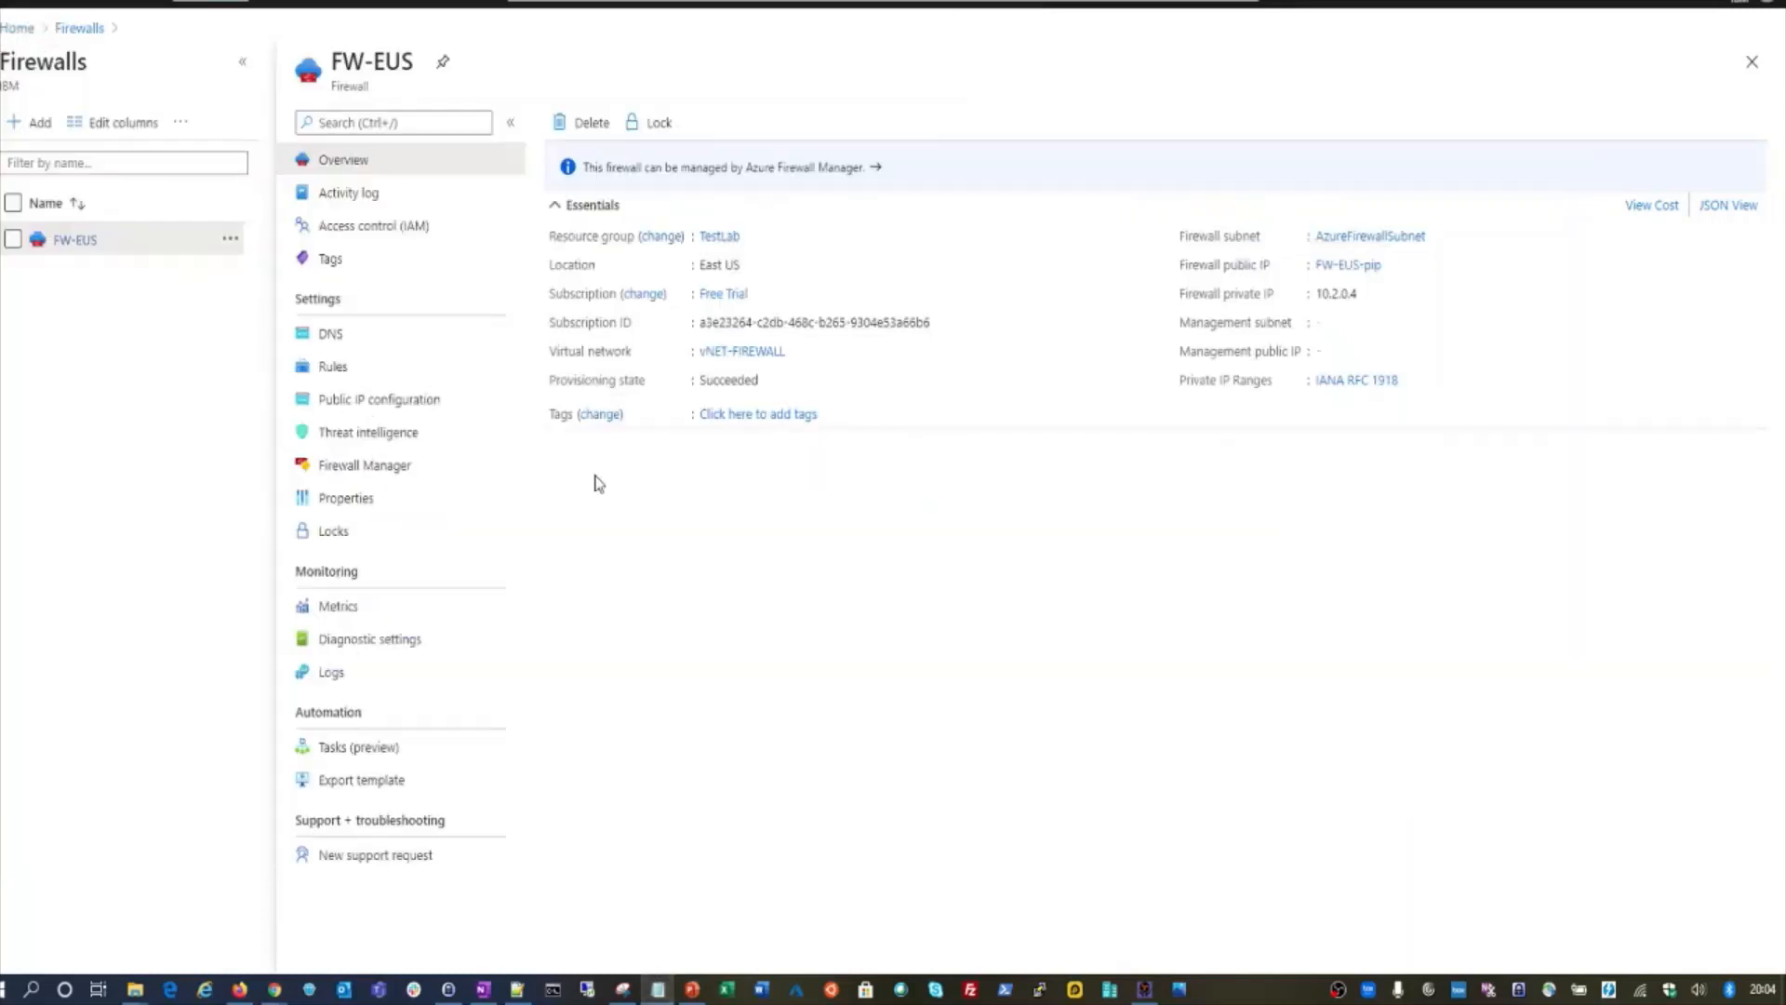
# - Close the firewall pages and reopen the routes of RouteTable-EUS from the recent resources
pyautogui.click(1752, 63)
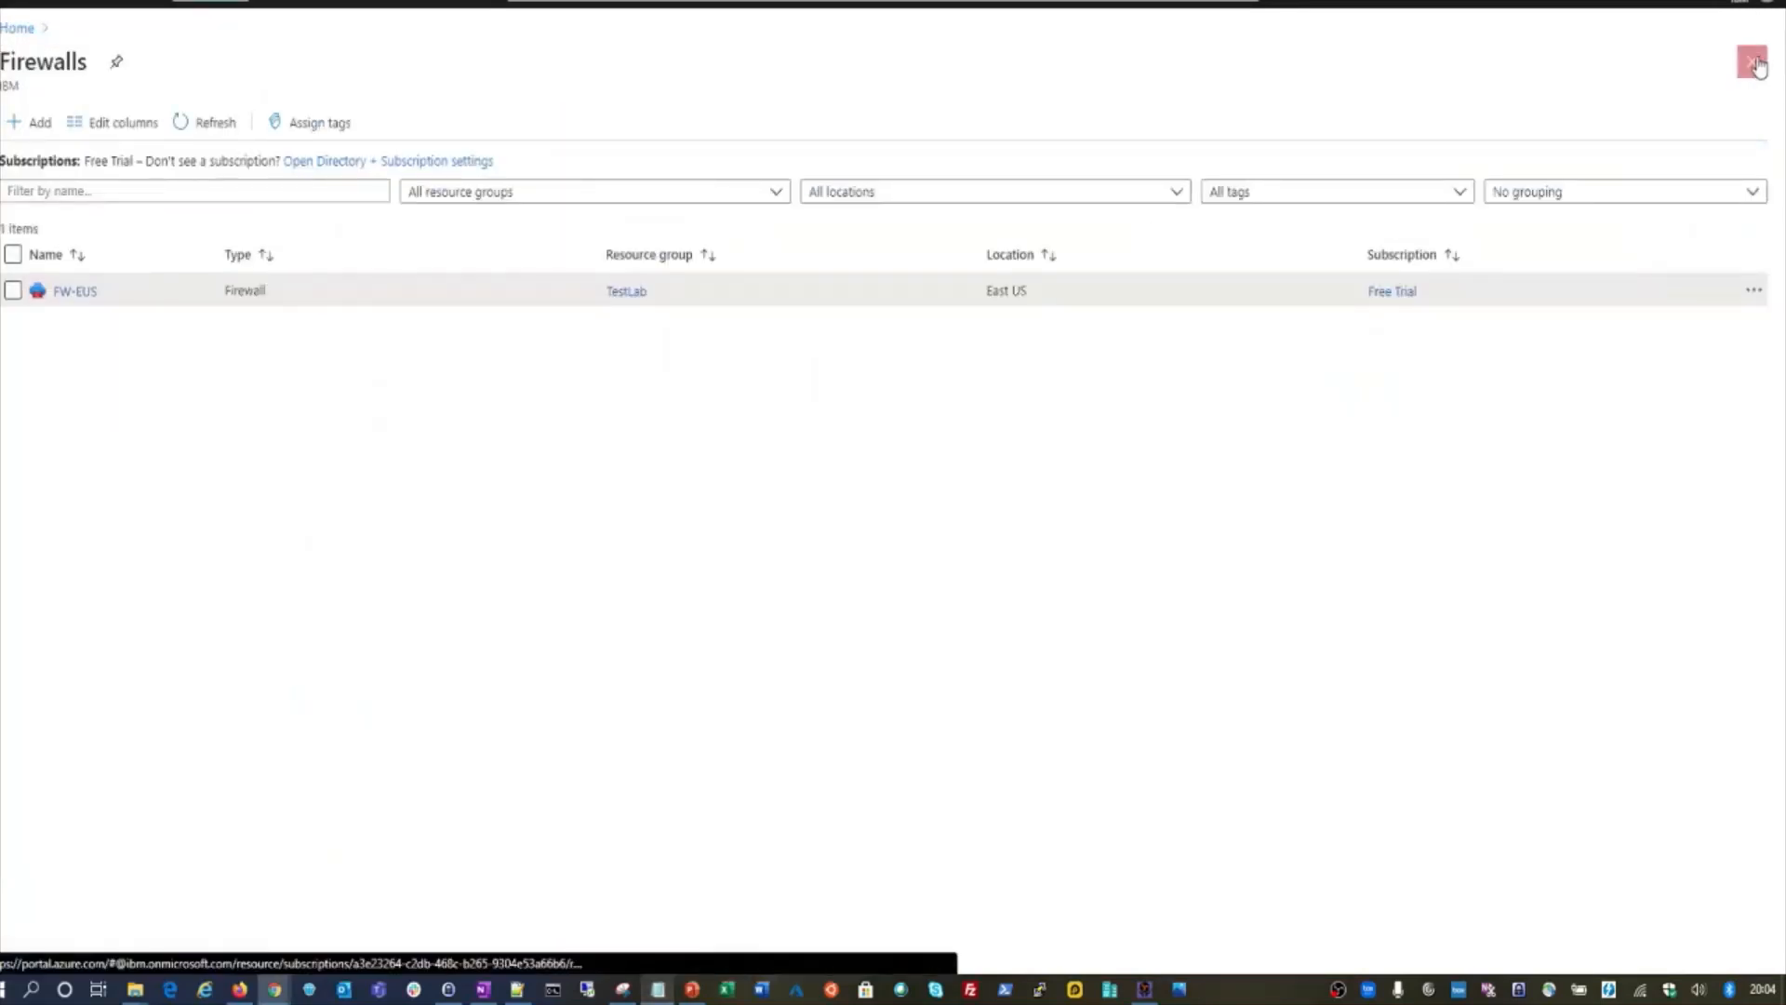
pyautogui.click(1752, 62)
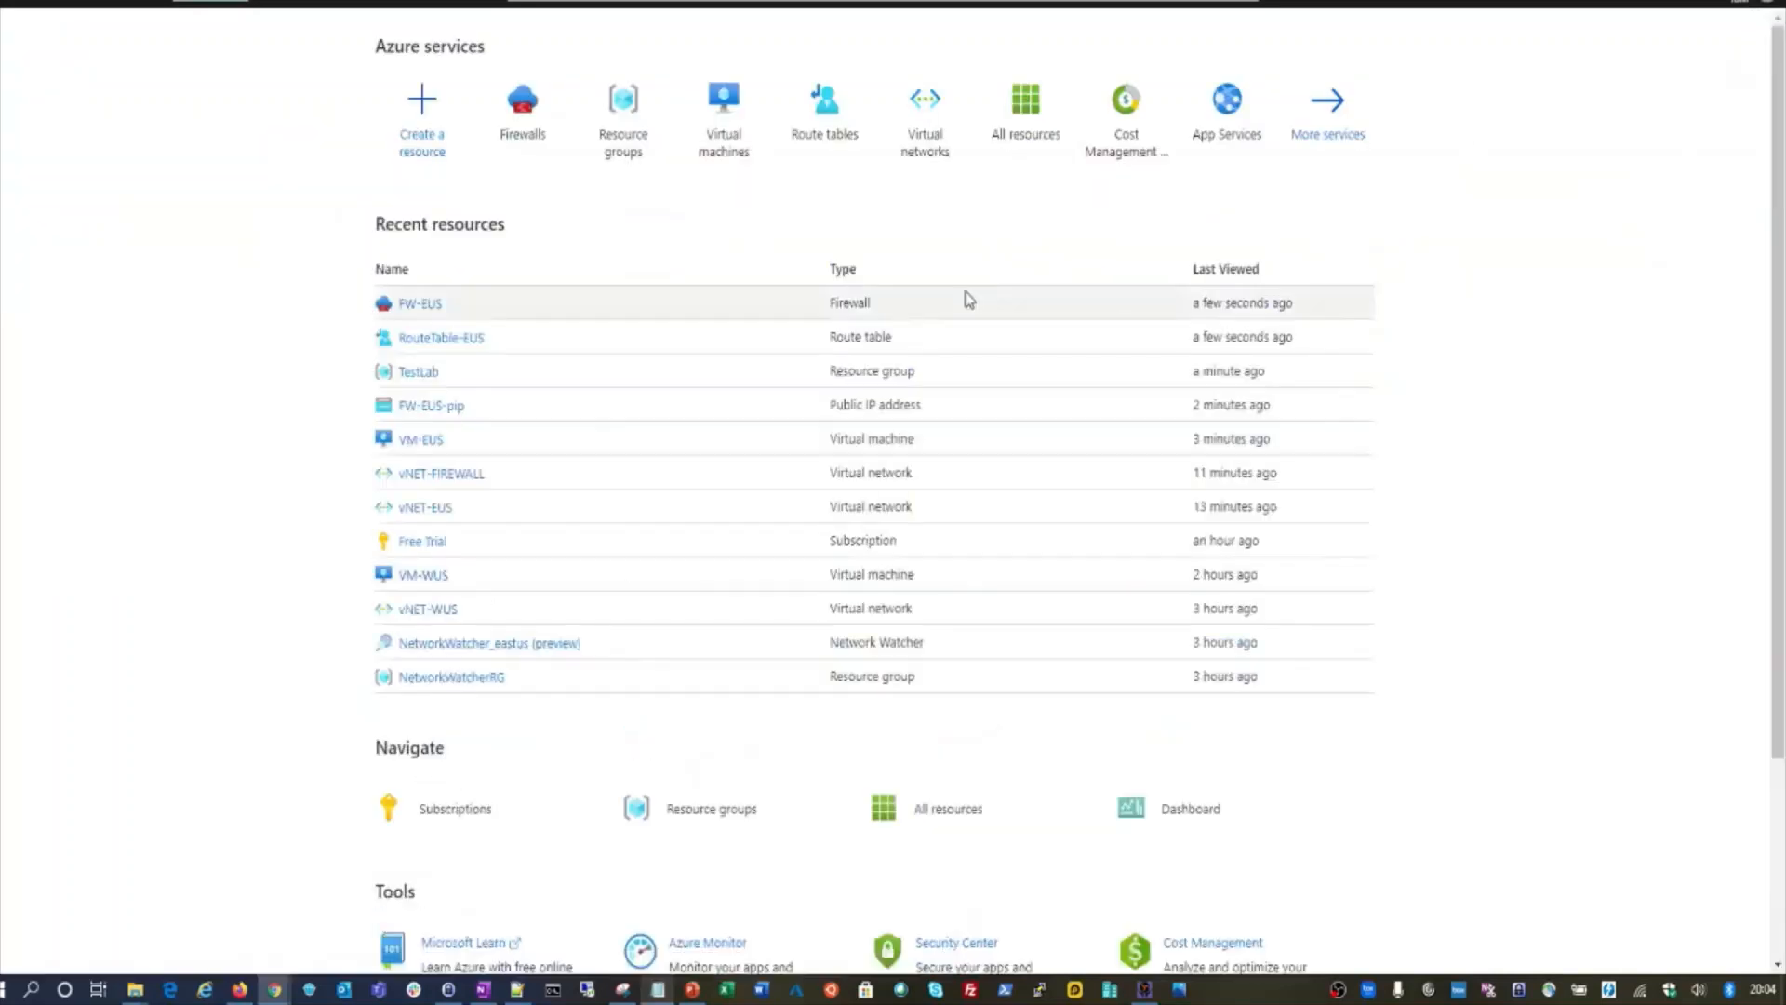
pyautogui.click(467, 344)
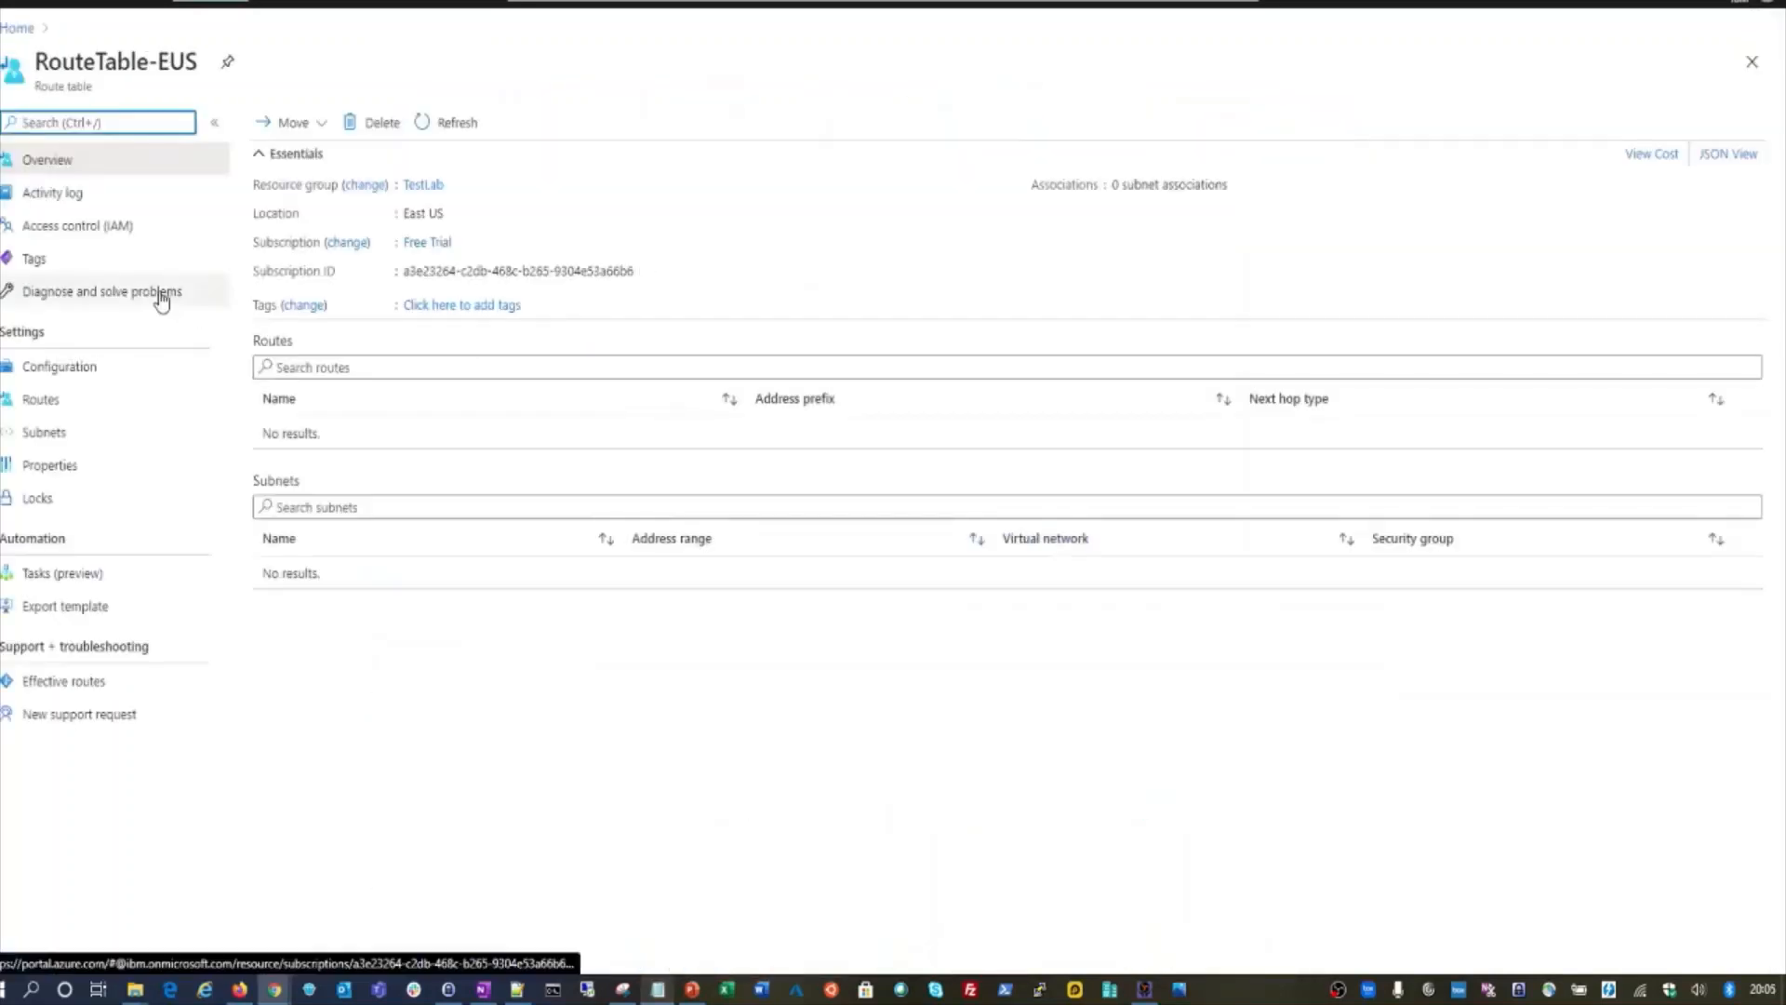
pyautogui.click(56, 407)
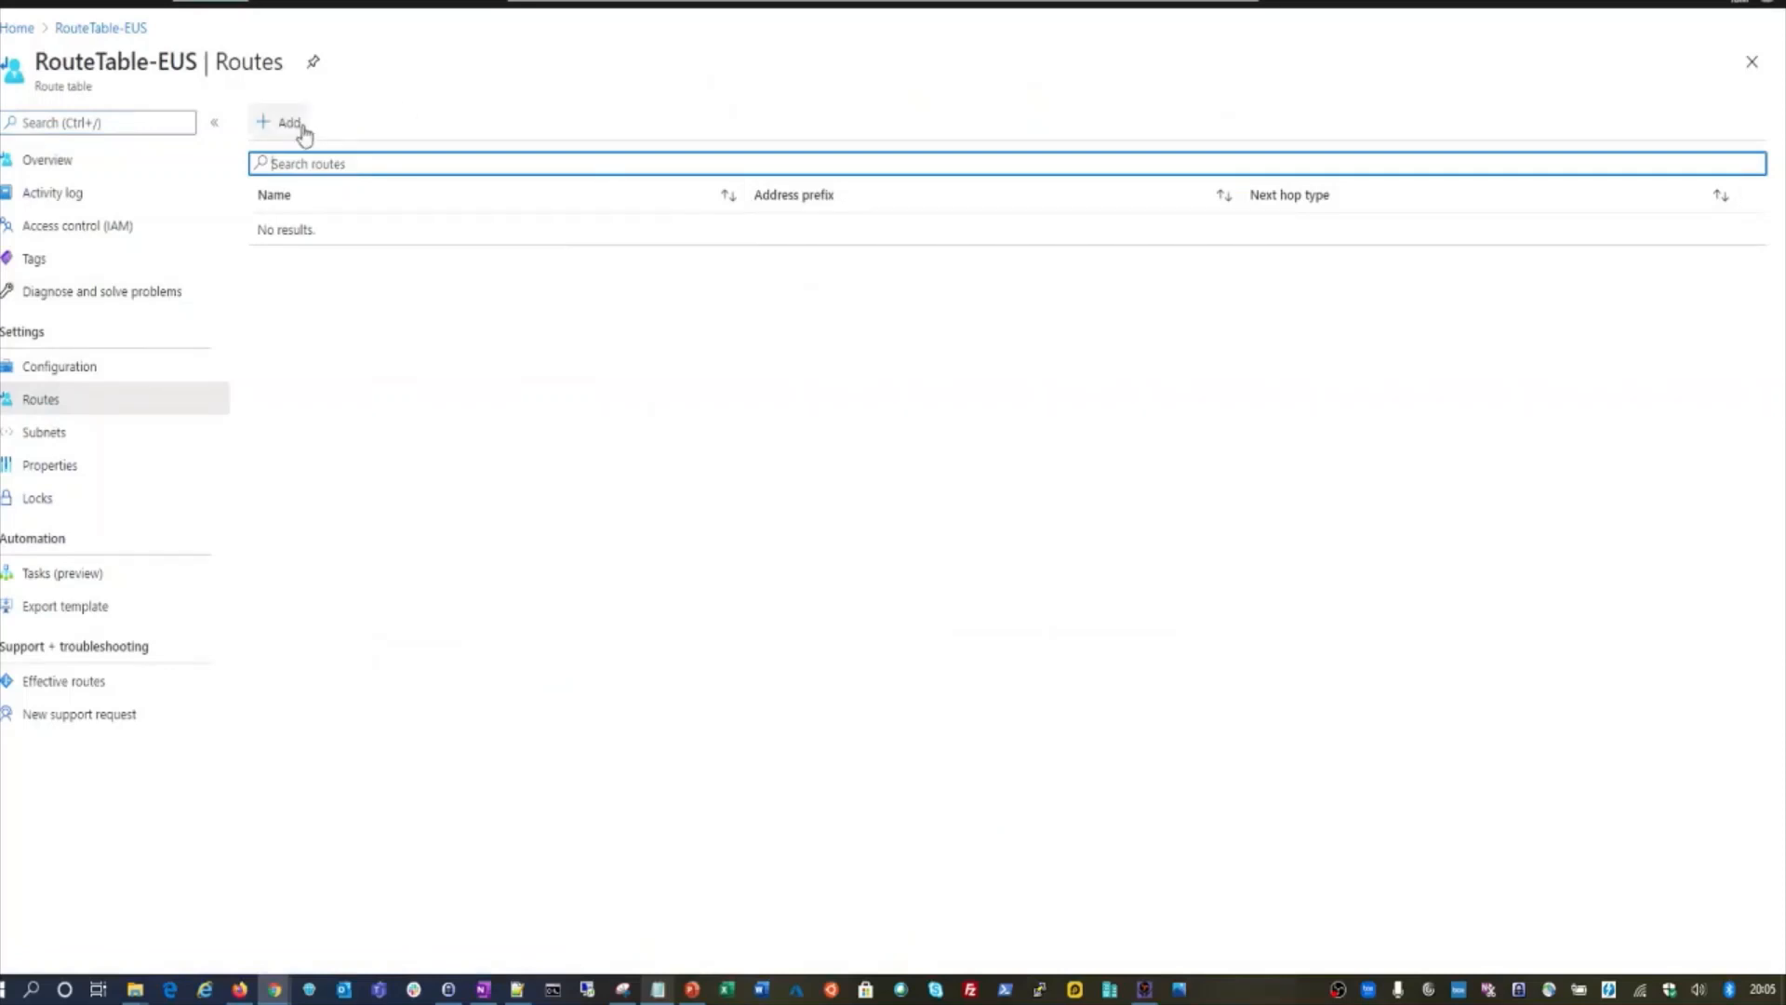
# - Start a new route named Route-EUS with address prefix 0.0.0.0/0 and next hop type Virtual appliance
pyautogui.click(290, 123)
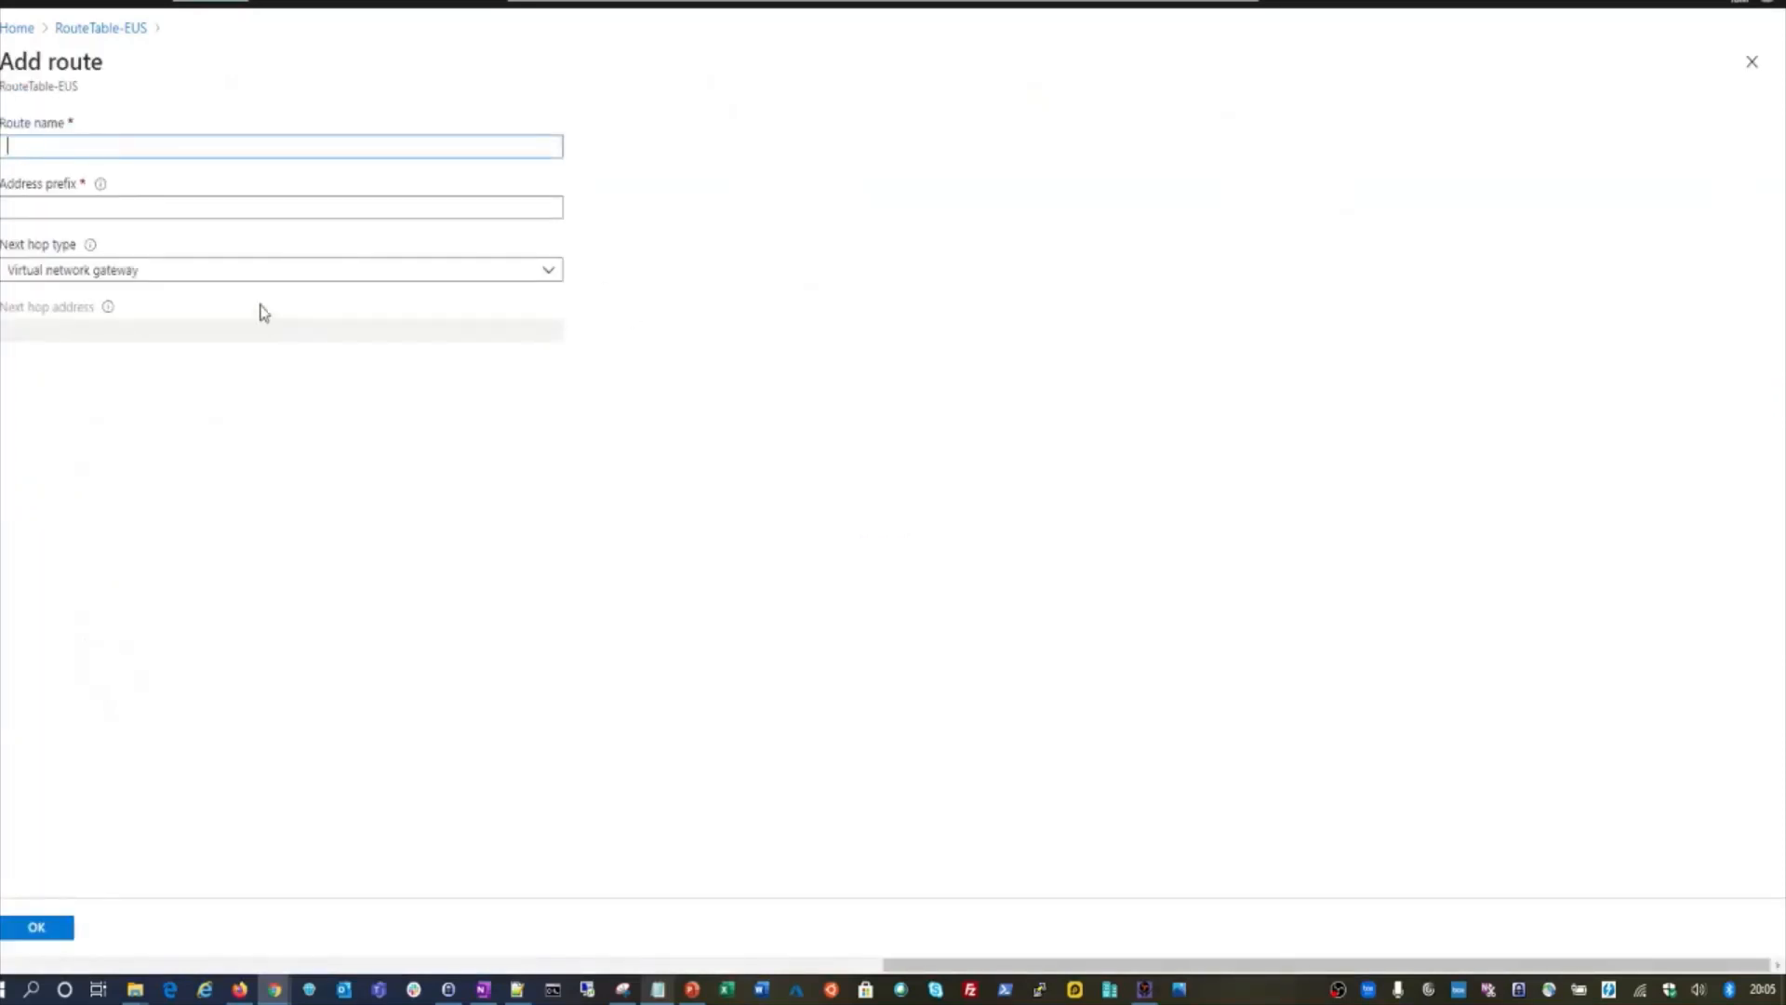
pyautogui.write('Roo')
pyautogui.click(153, 209)
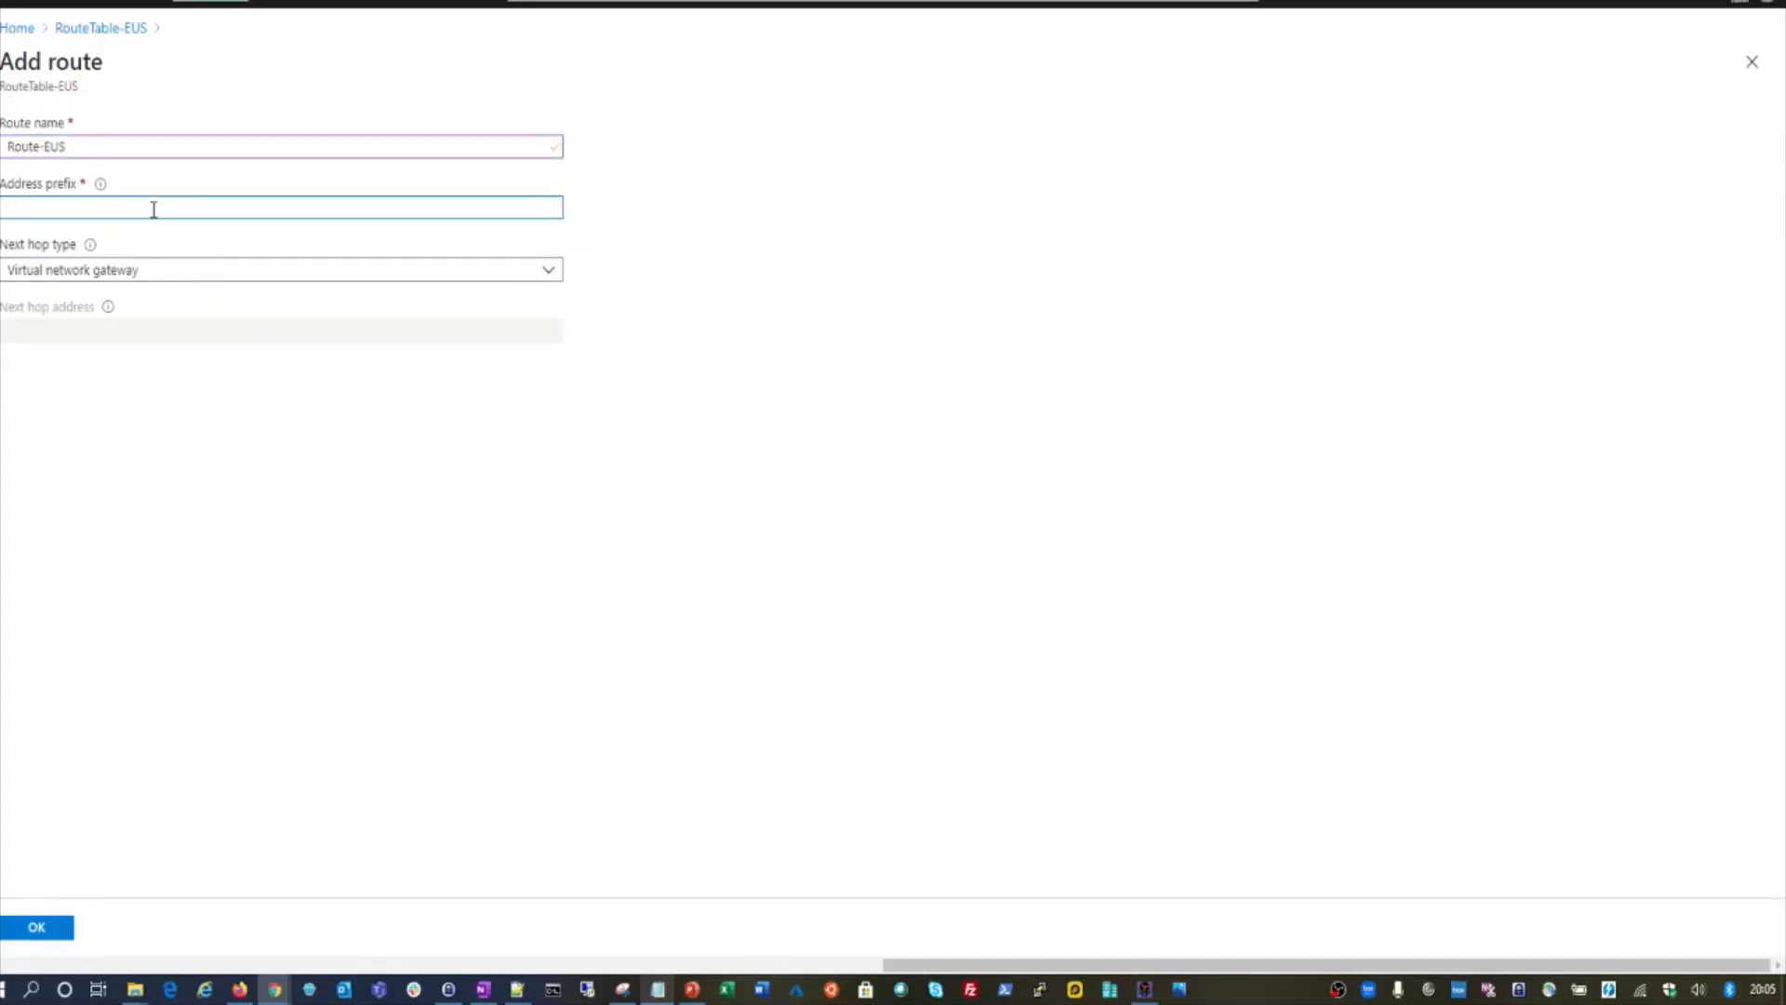
pyautogui.click(140, 272)
pyautogui.click(51, 396)
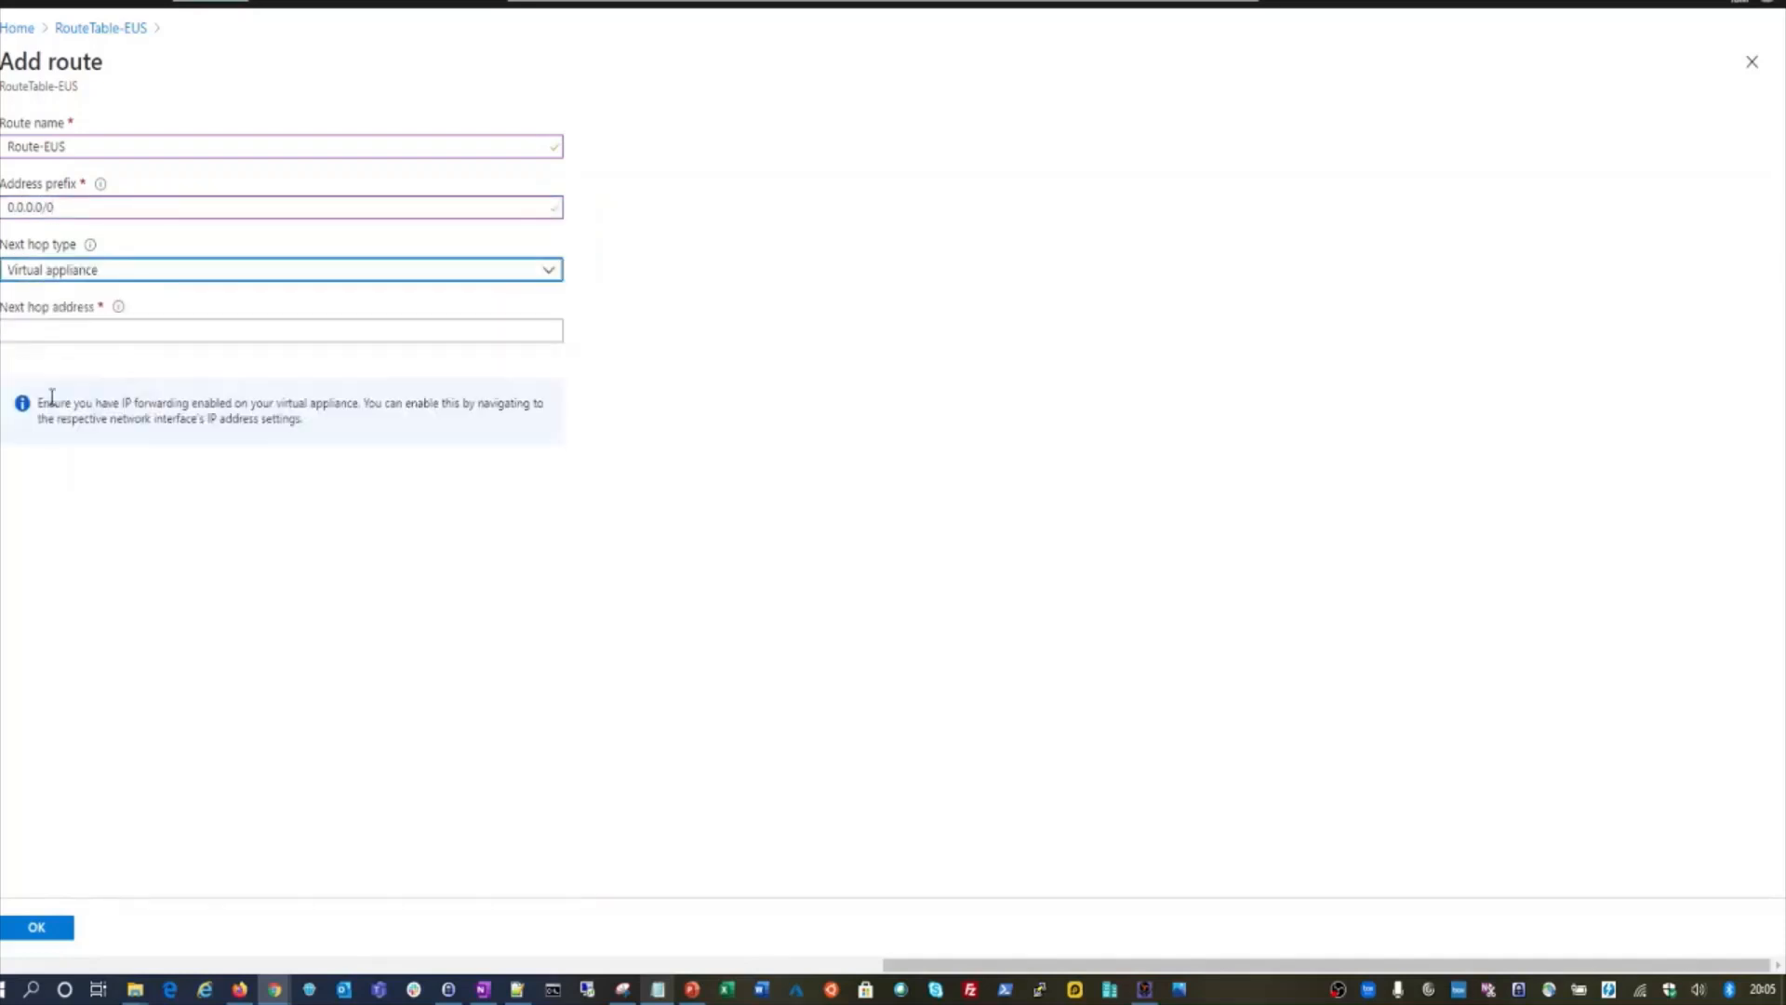
# - Copy the firewall's private IP 10.2.0.4 from Notepad into the route's next hop address and add the route
pyautogui.click(110, 340)
pyautogui.hotkey('alt', 'Tab')
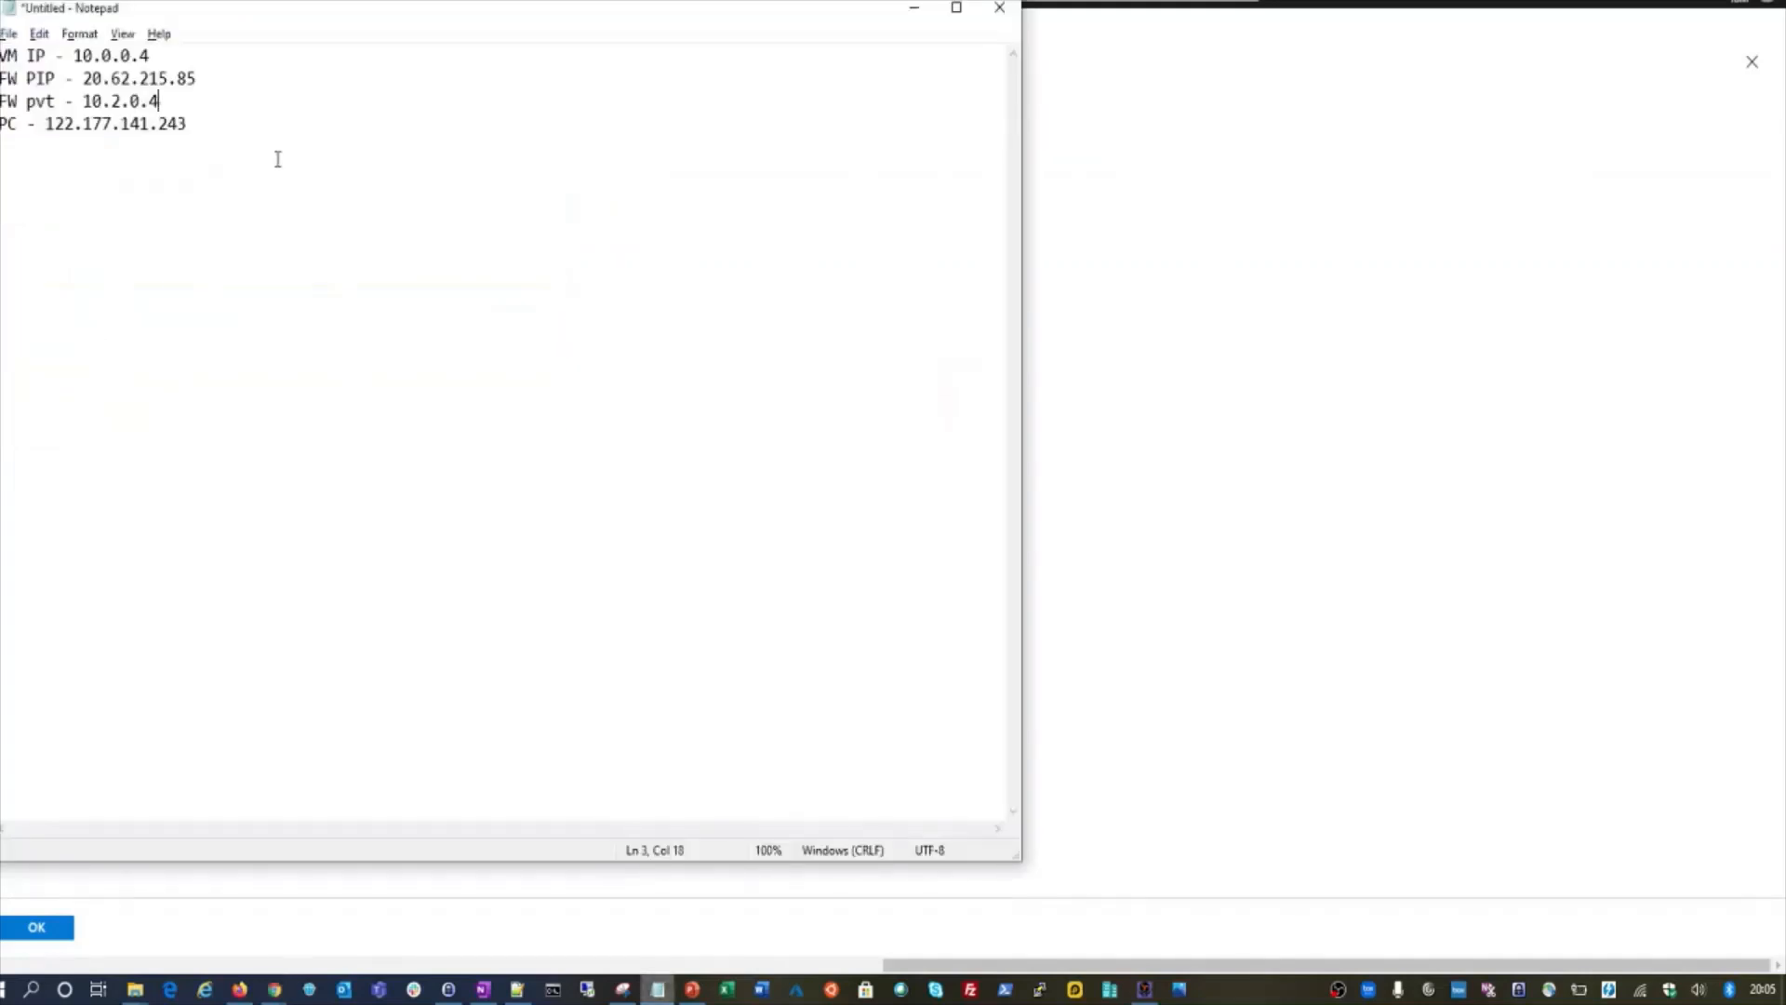
pyautogui.hotkey('shift', 'Left')
pyautogui.hotkey('shift', 'Left')
pyautogui.hotkey('shift', 'Left')
pyautogui.hotkey('shift', 'Left')
pyautogui.hotkey('shift', 'Left')
pyautogui.hotkey('shift', 'Left')
pyautogui.hotkey('shift', 'Left')
pyautogui.hotkey('shift', 'Left')
pyautogui.hotkey('ctrl', 'c')
pyautogui.hotkey('alt', 'Tab')
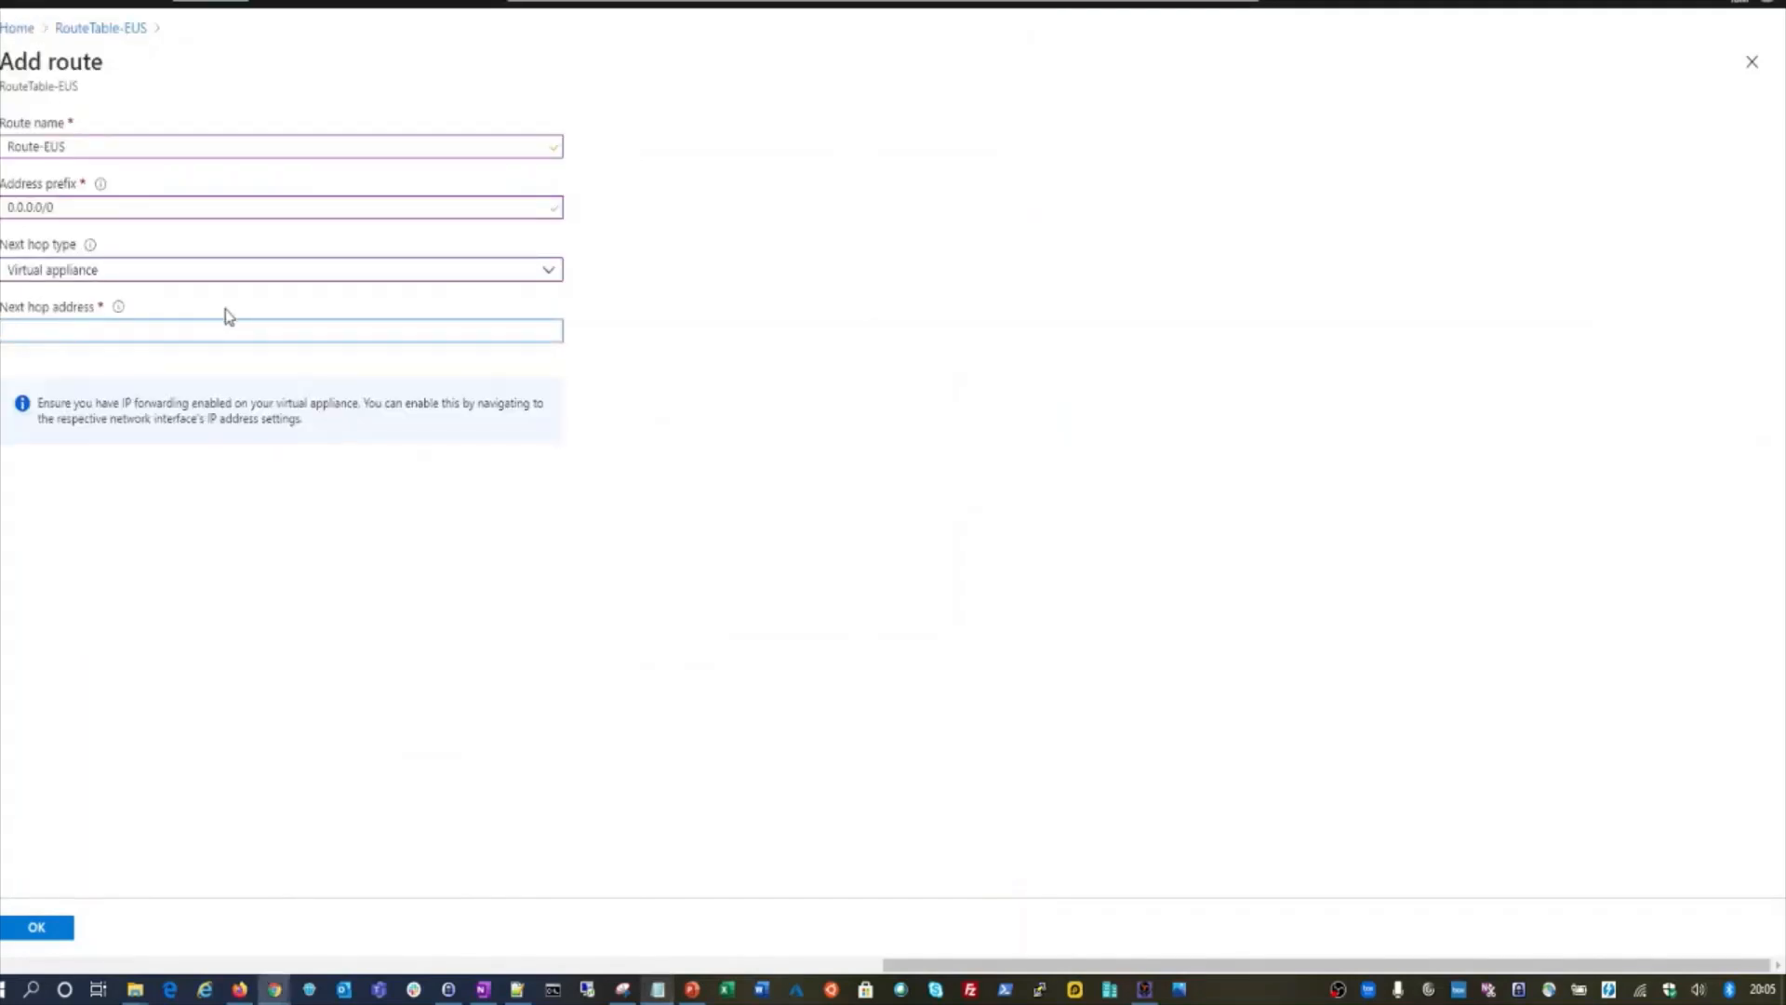
pyautogui.hotkey('ctrl', 'v')
pyautogui.click(440, 658)
pyautogui.click(46, 929)
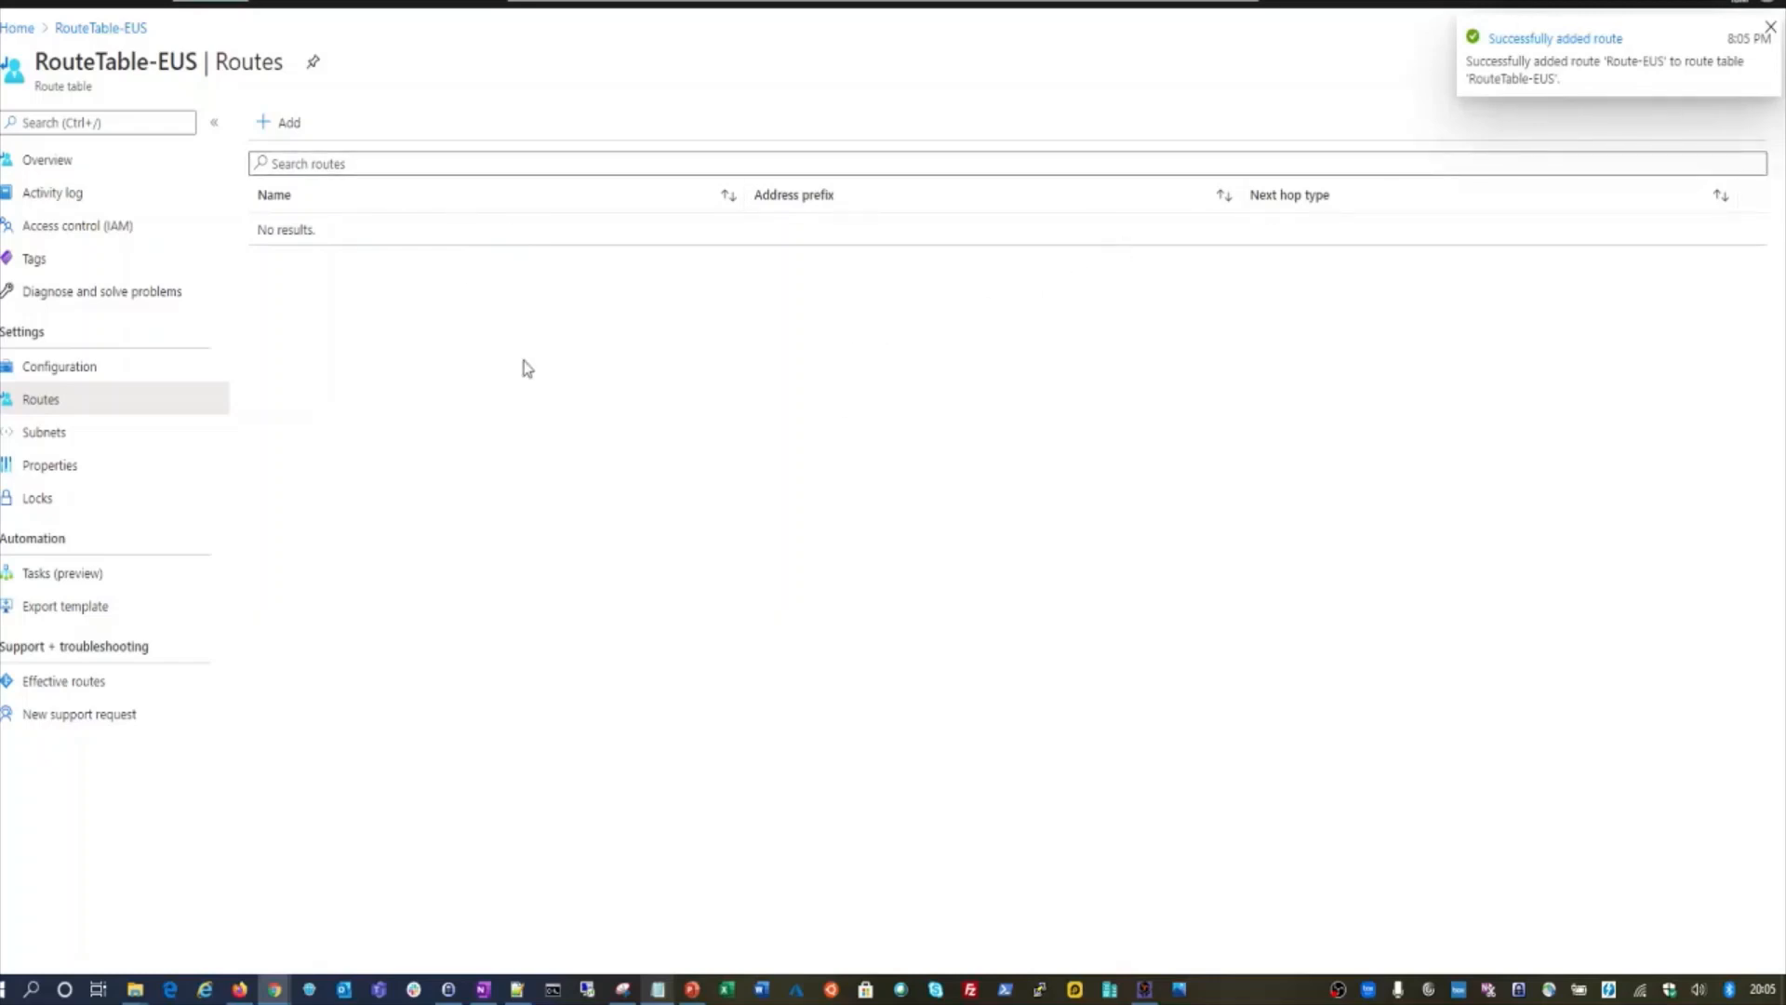
# - Reload the routes of RouteTable-EUS and check the address prefix and next hop settings of Route-EUS
pyautogui.click(67, 372)
pyautogui.click(65, 394)
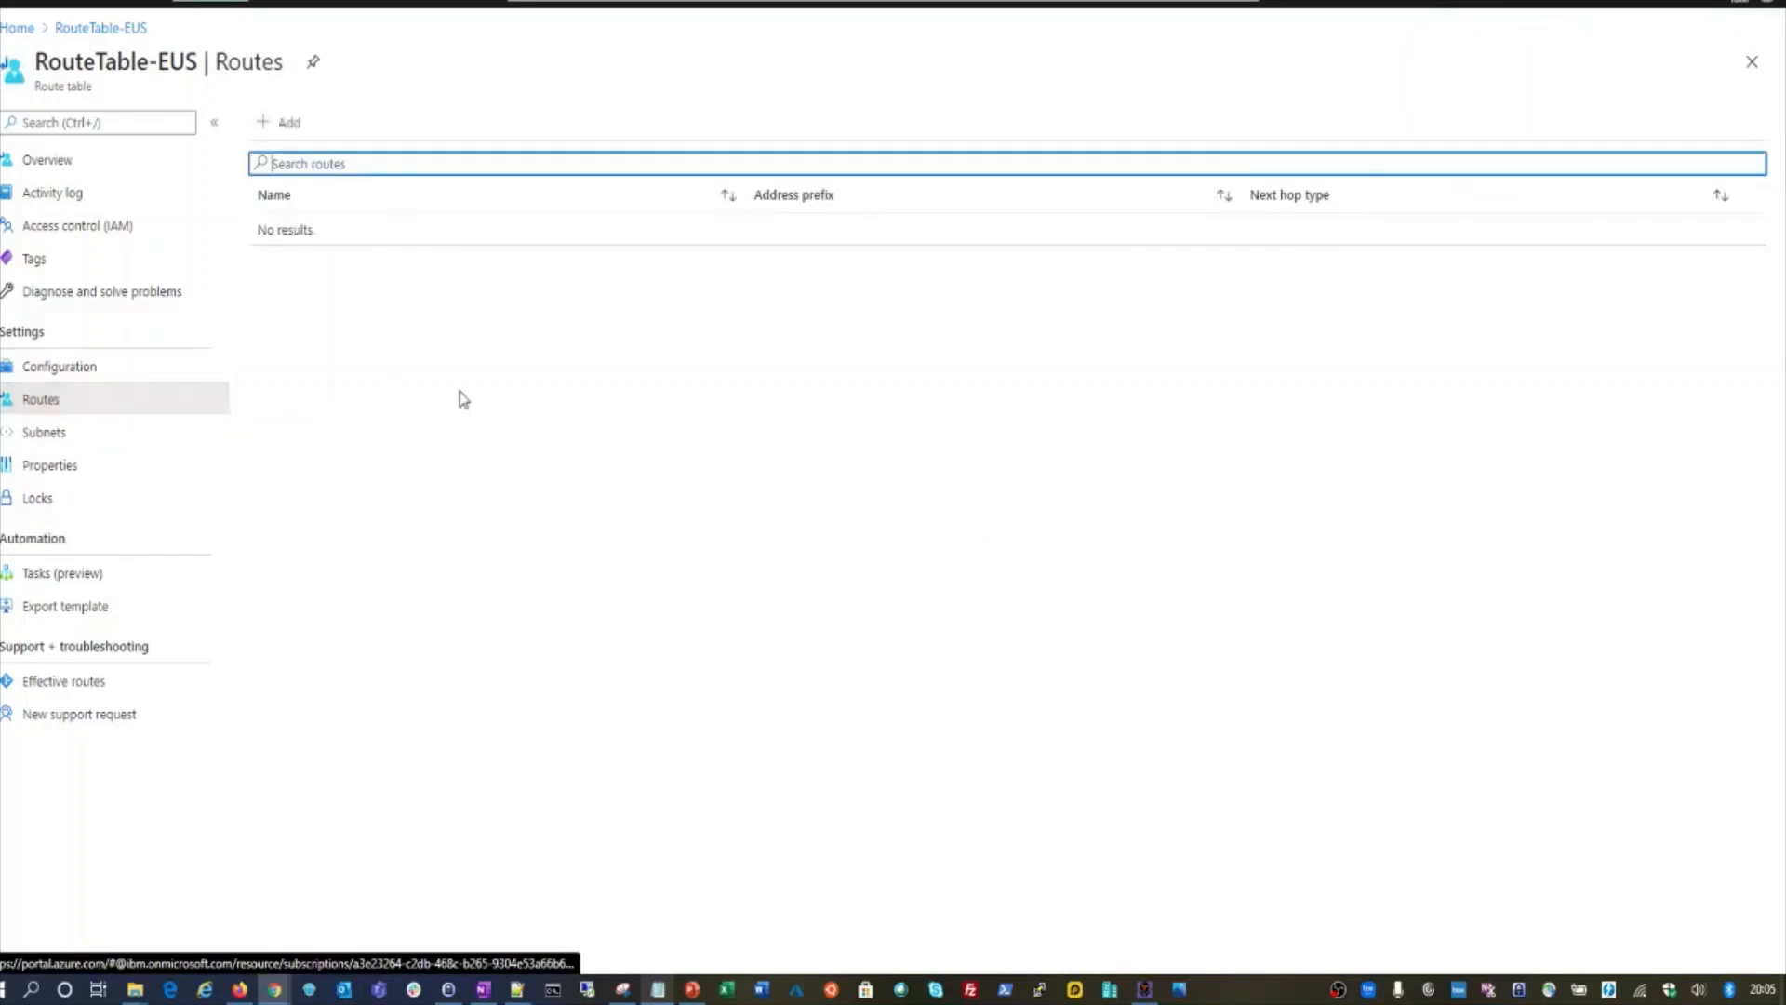
pyautogui.click(1752, 62)
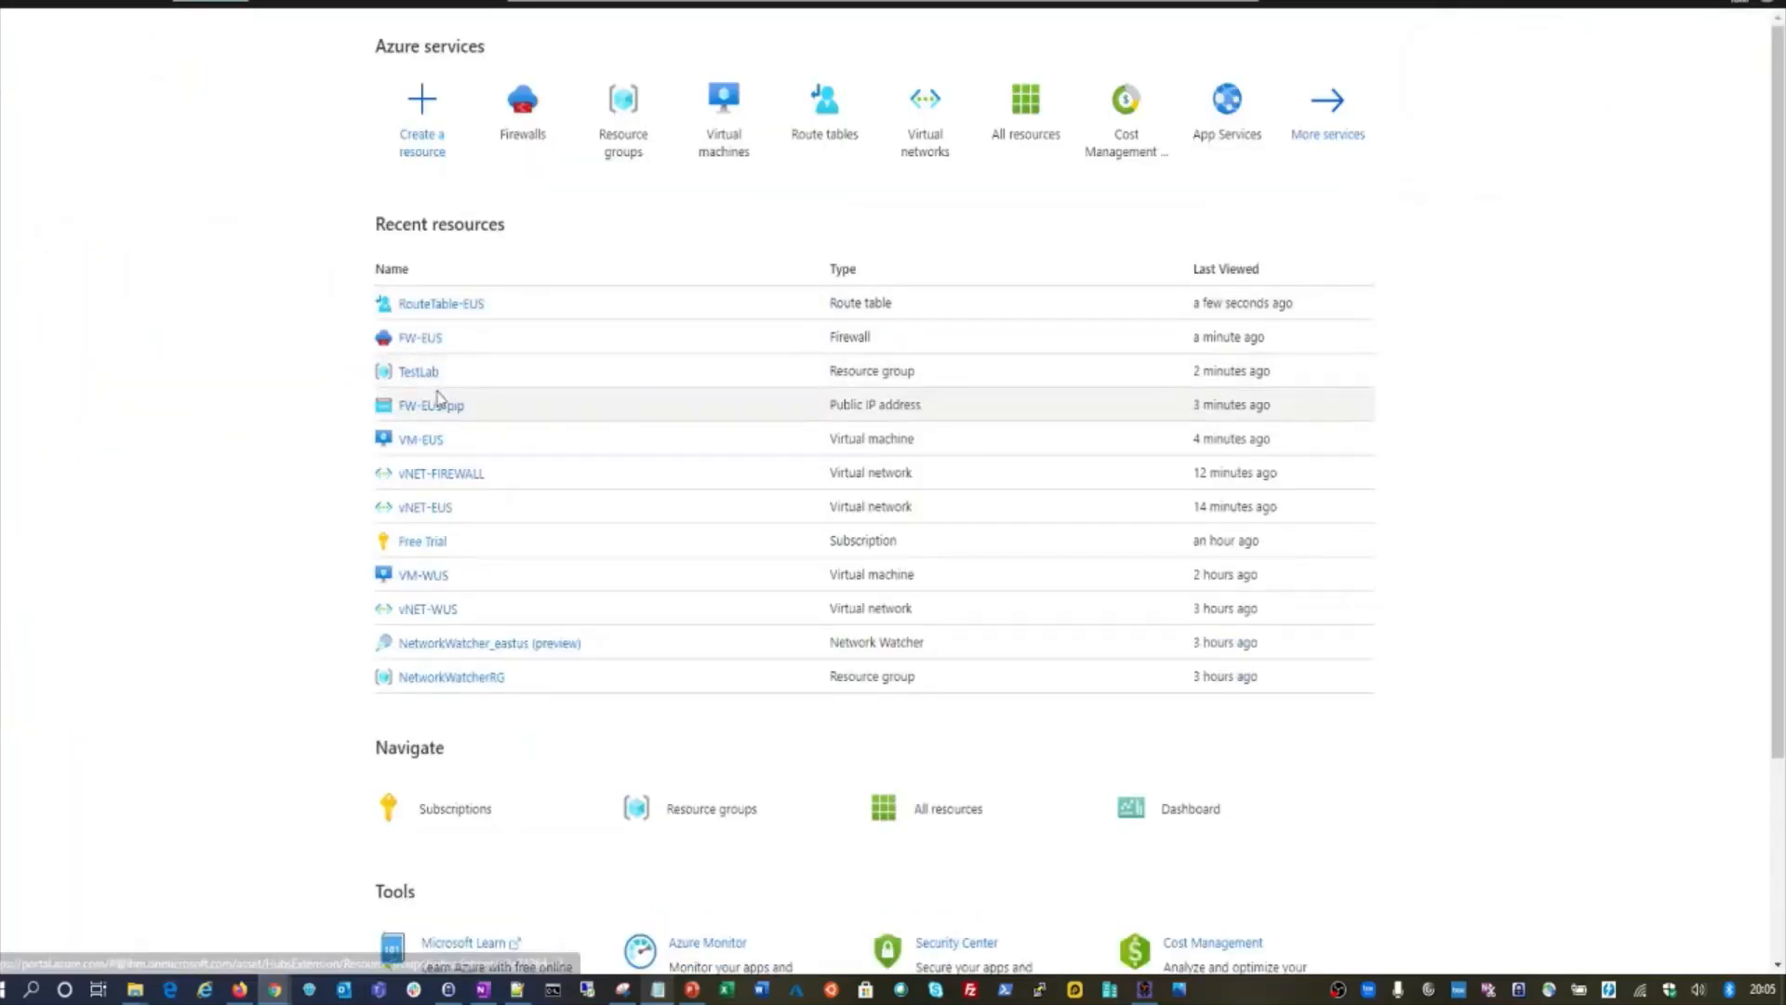
pyautogui.click(431, 305)
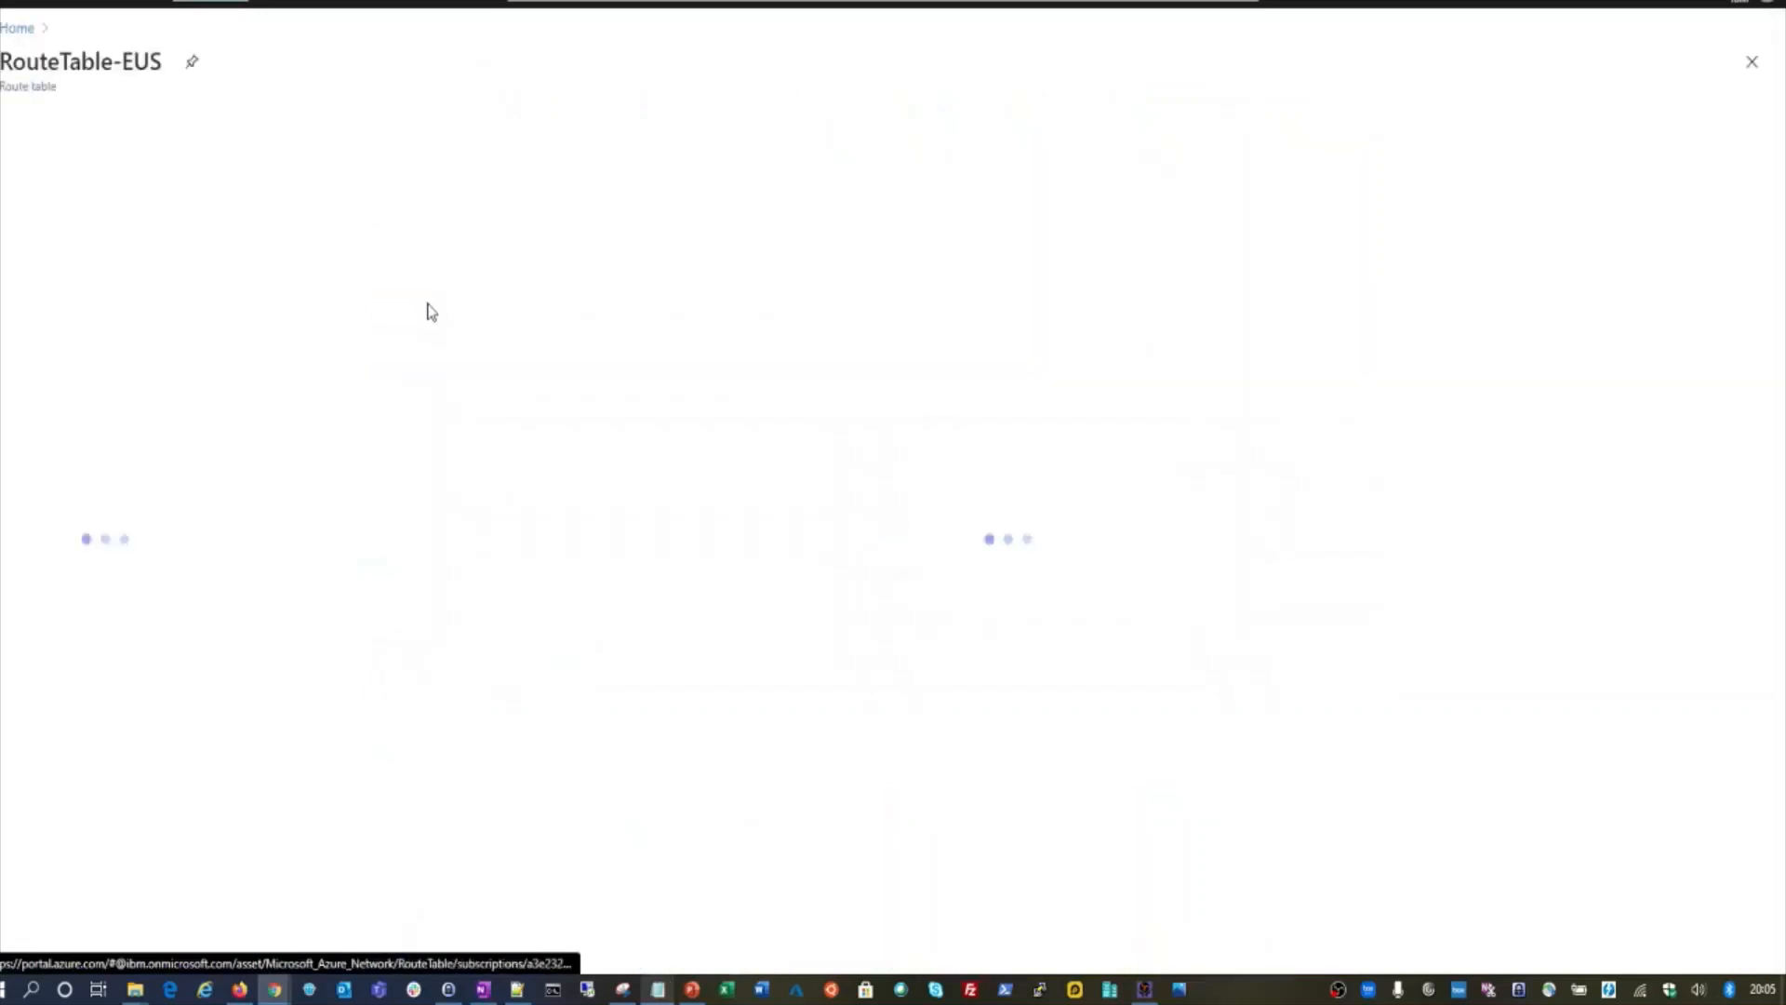
pyautogui.click(41, 401)
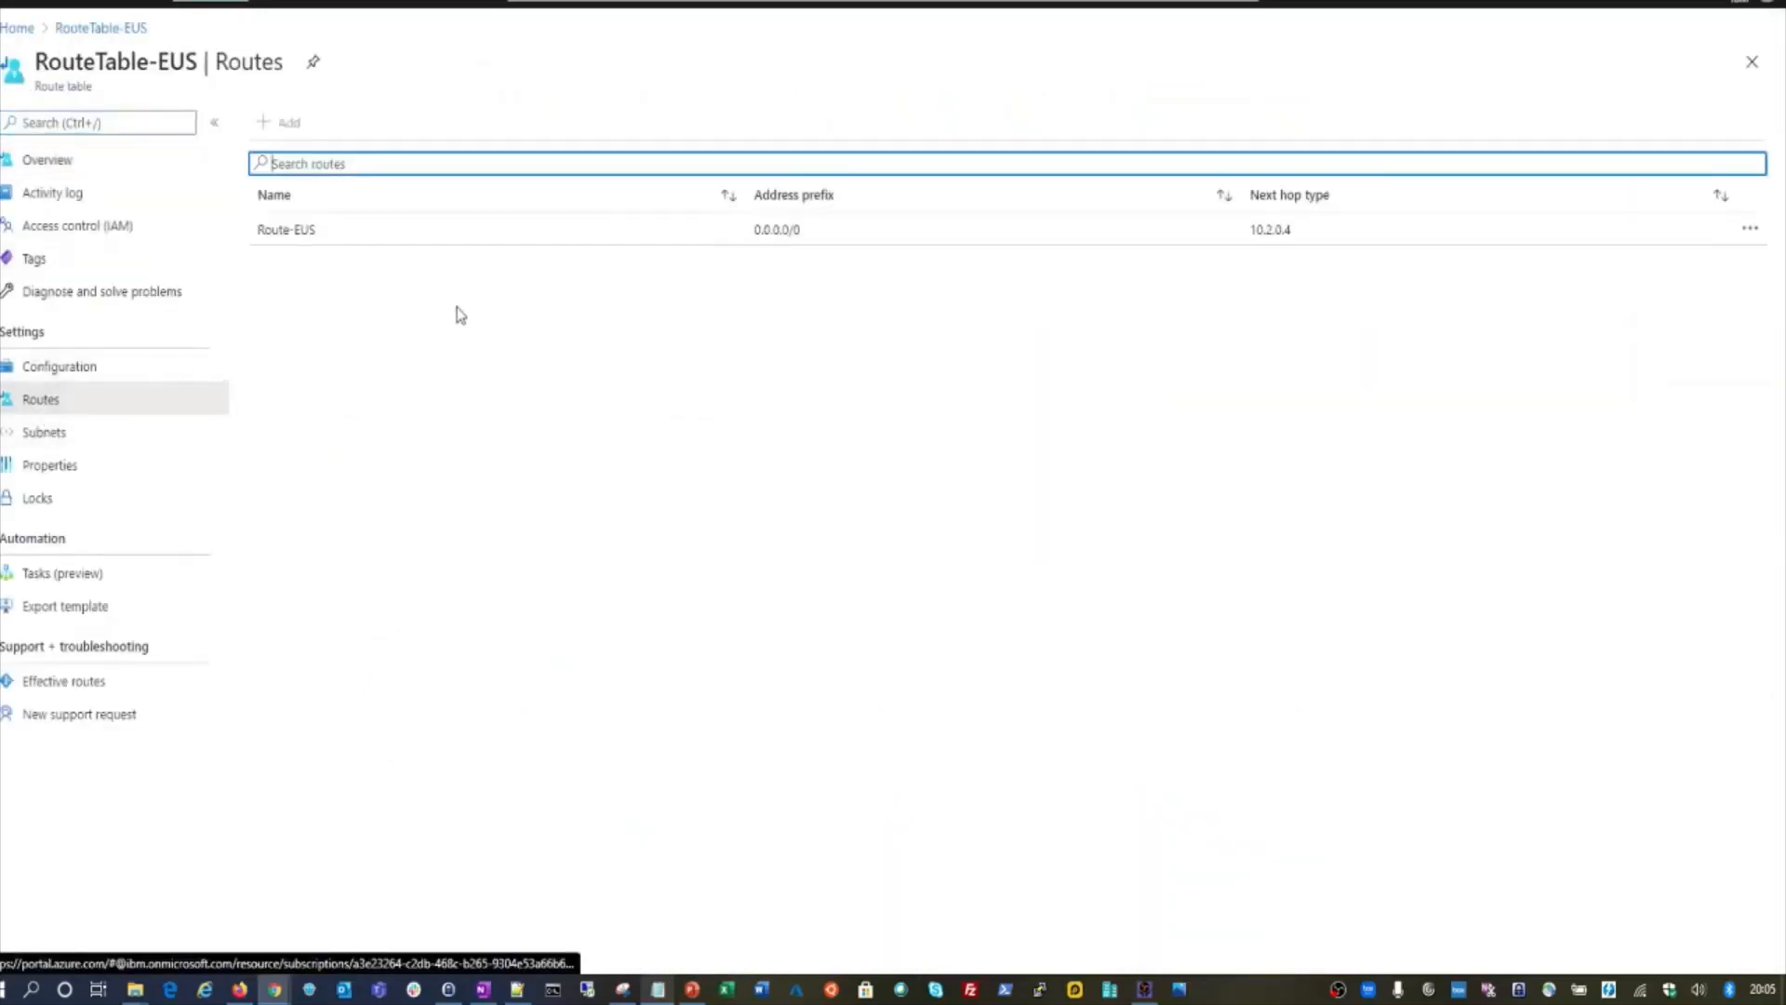
pyautogui.click(317, 231)
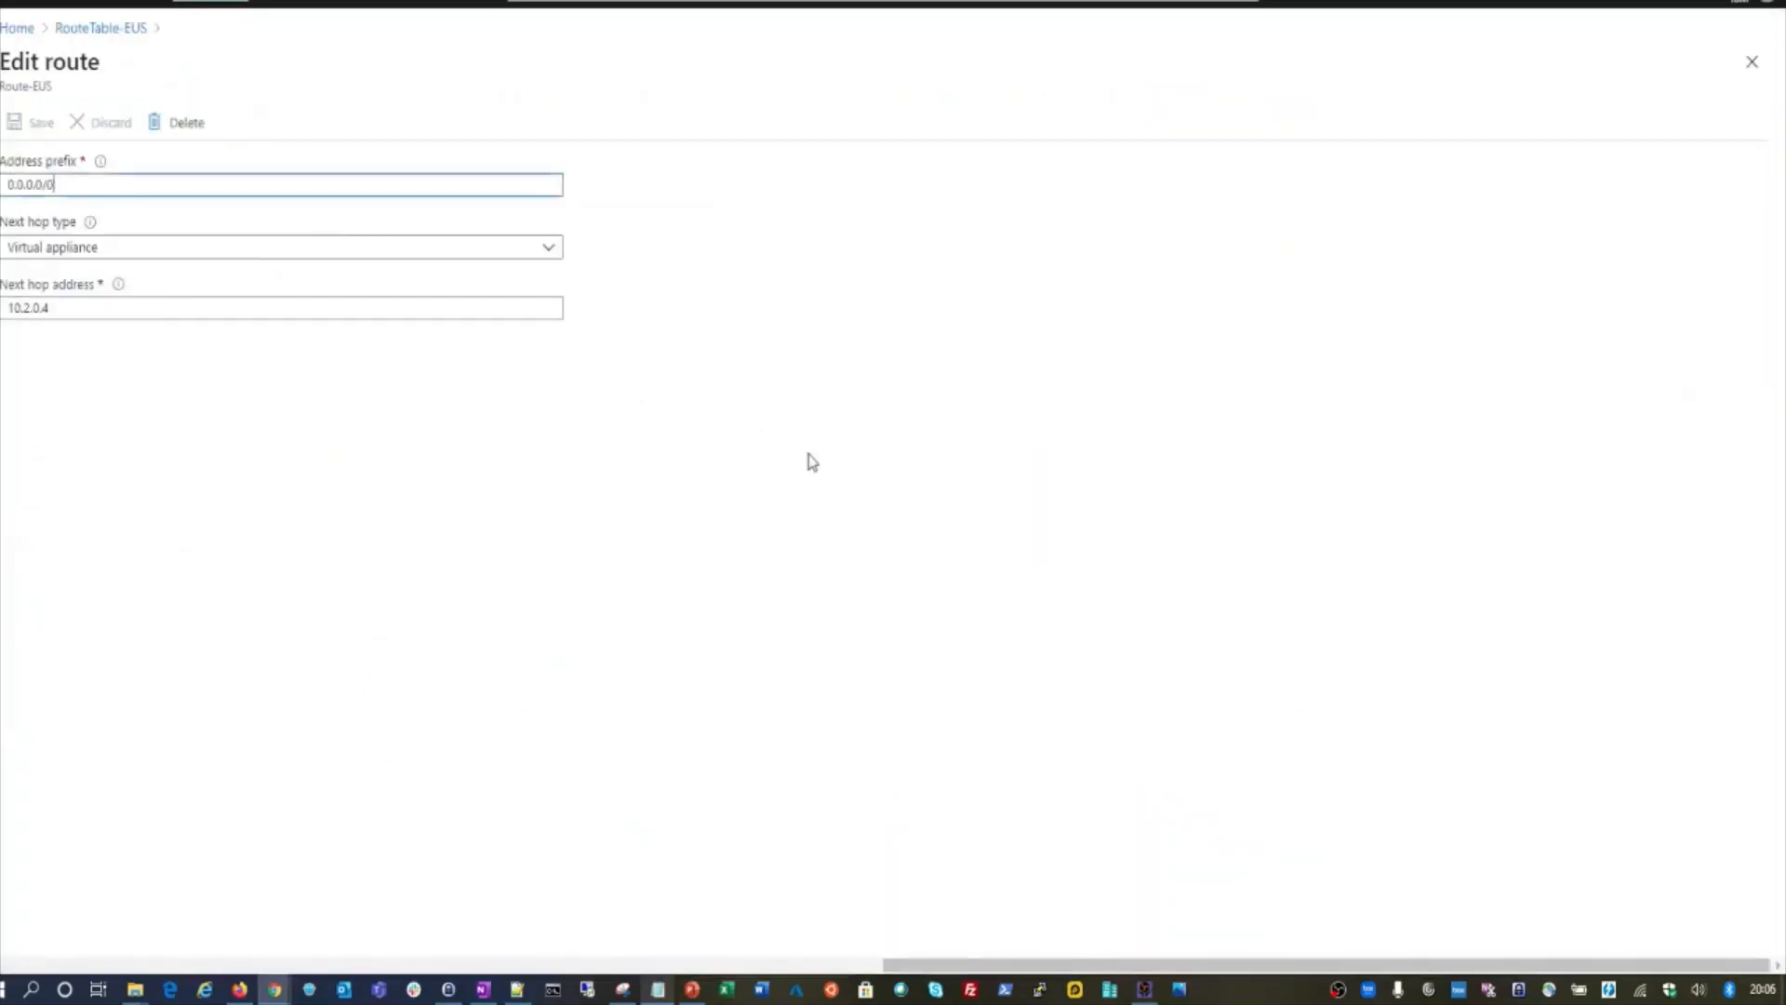
pyautogui.click(1752, 61)
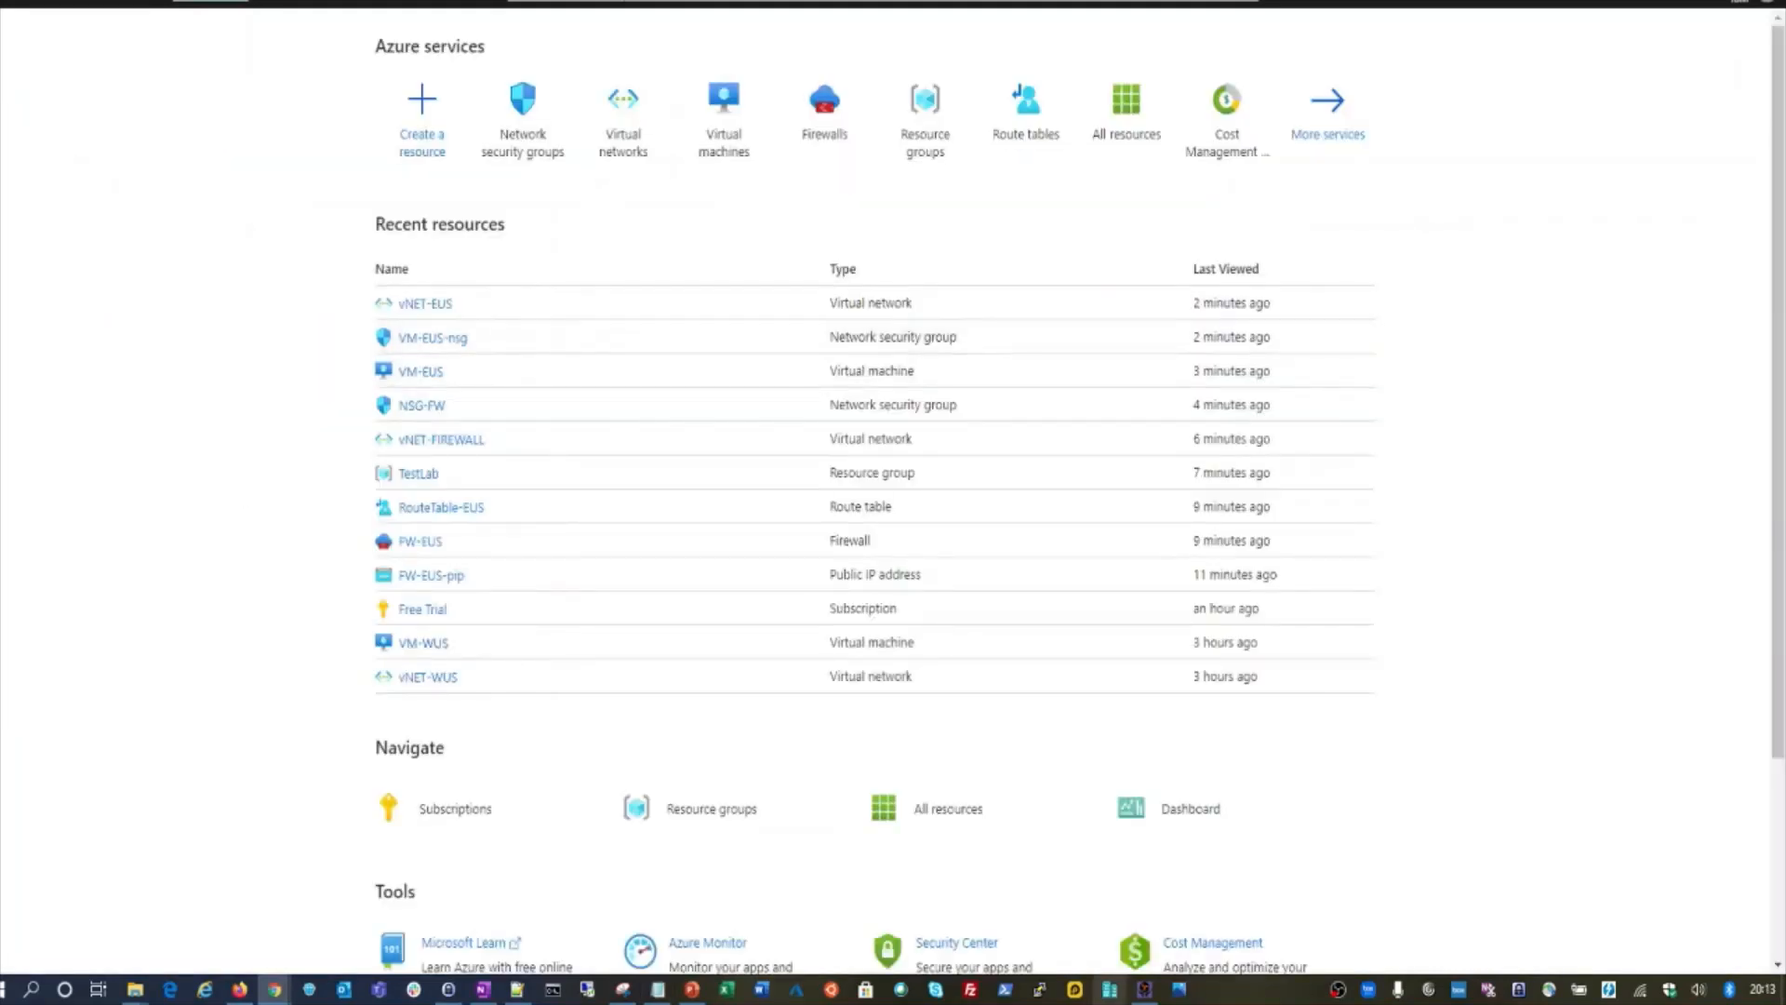
# - Find the network security groups service and start a new group in the TestLab resource group
pyautogui.click(628, 17)
pyautogui.write('n')
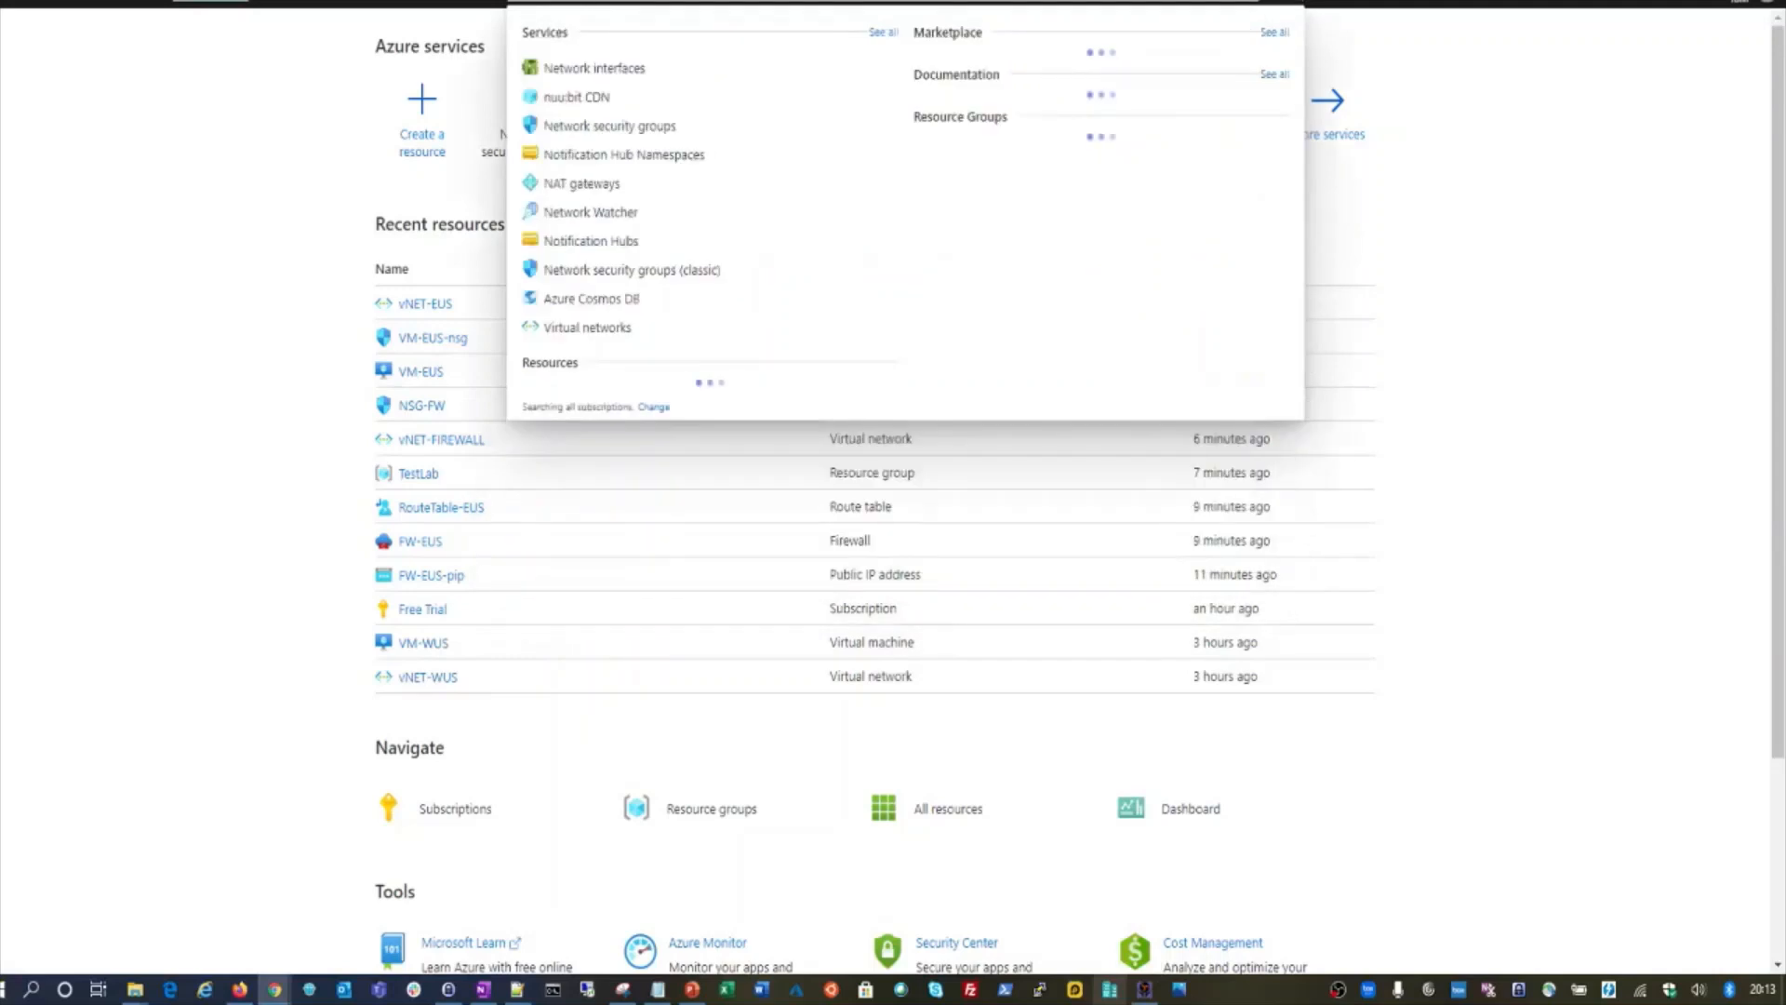
pyautogui.write('sg')
pyautogui.click(592, 70)
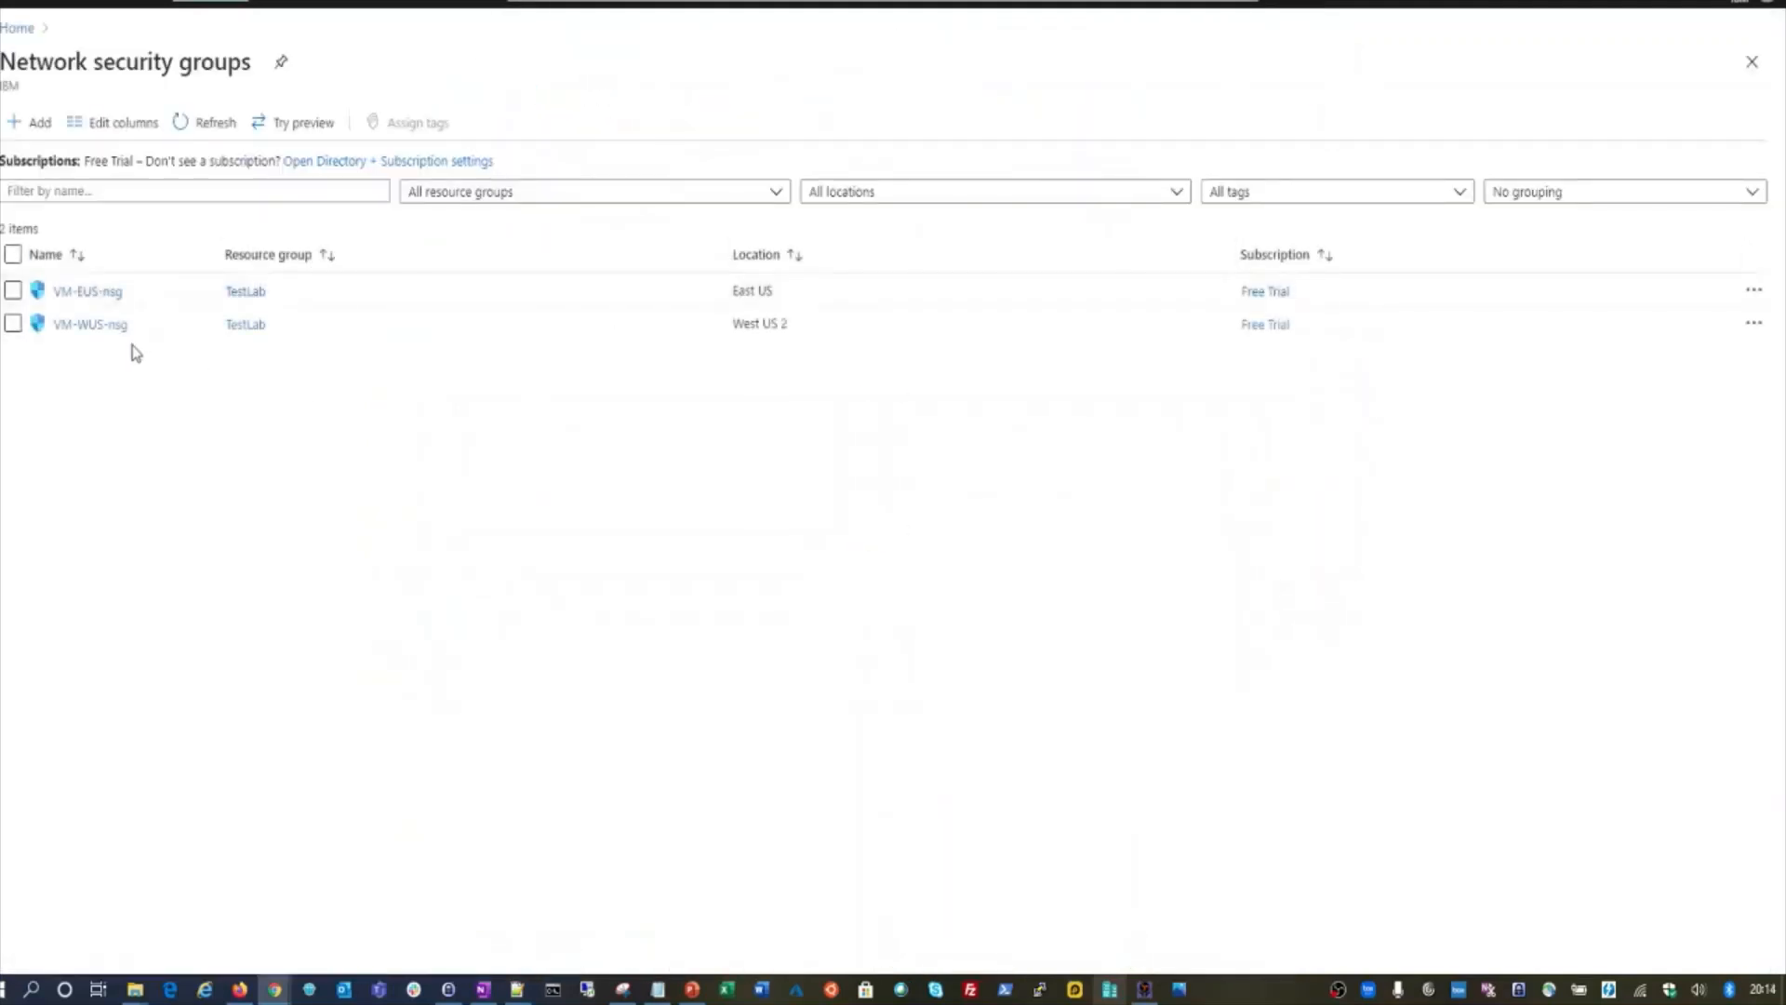
pyautogui.click(28, 122)
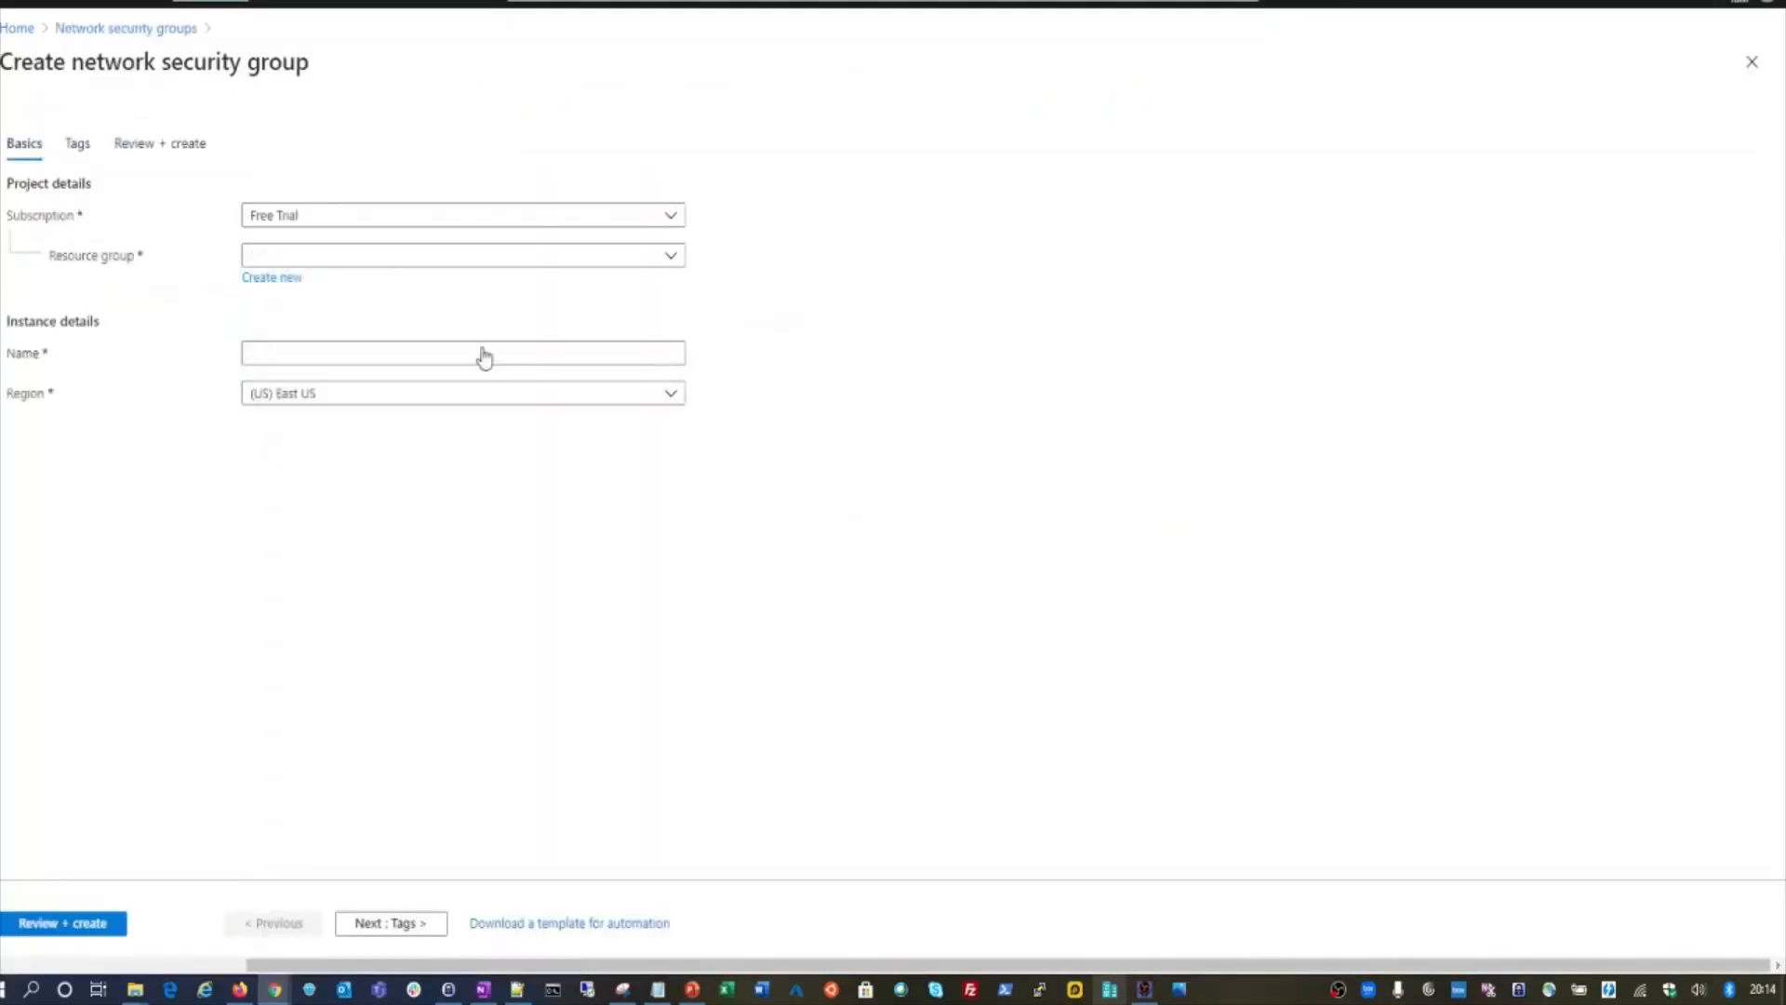
pyautogui.click(311, 260)
pyautogui.click(279, 359)
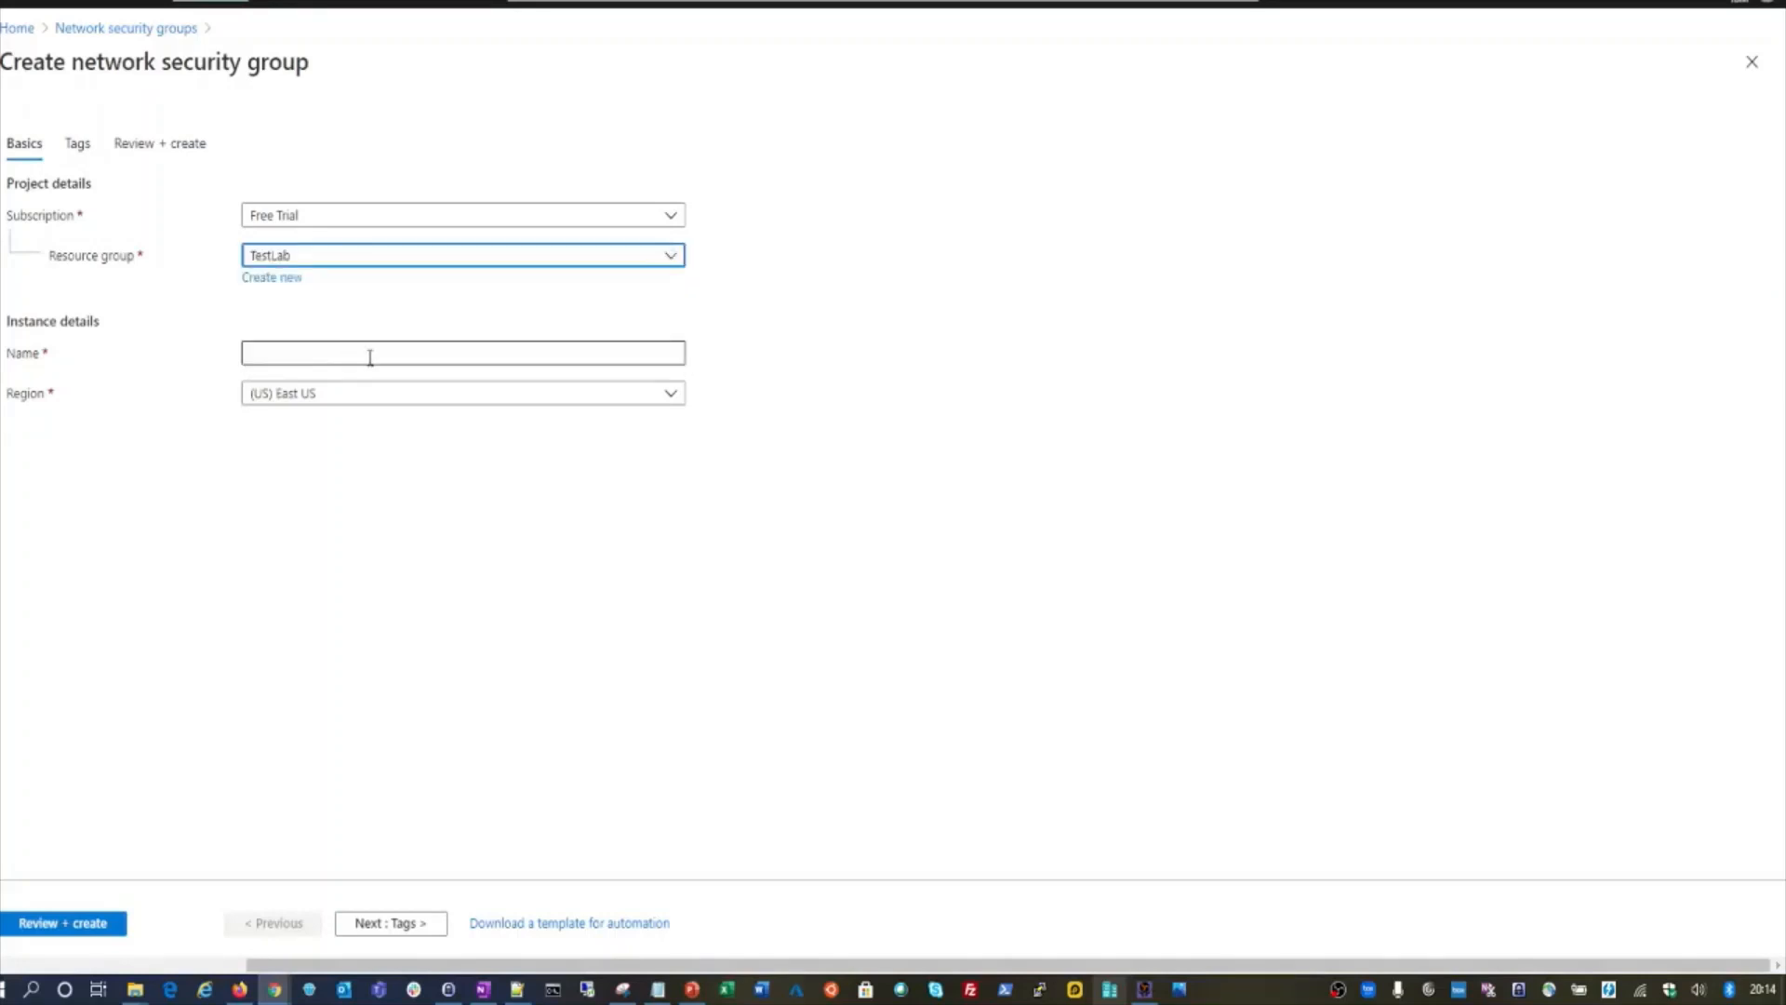
# - Name the network security group NSG-vNet-EUS, keep the region East US, and review and create it
pyautogui.click(397, 355)
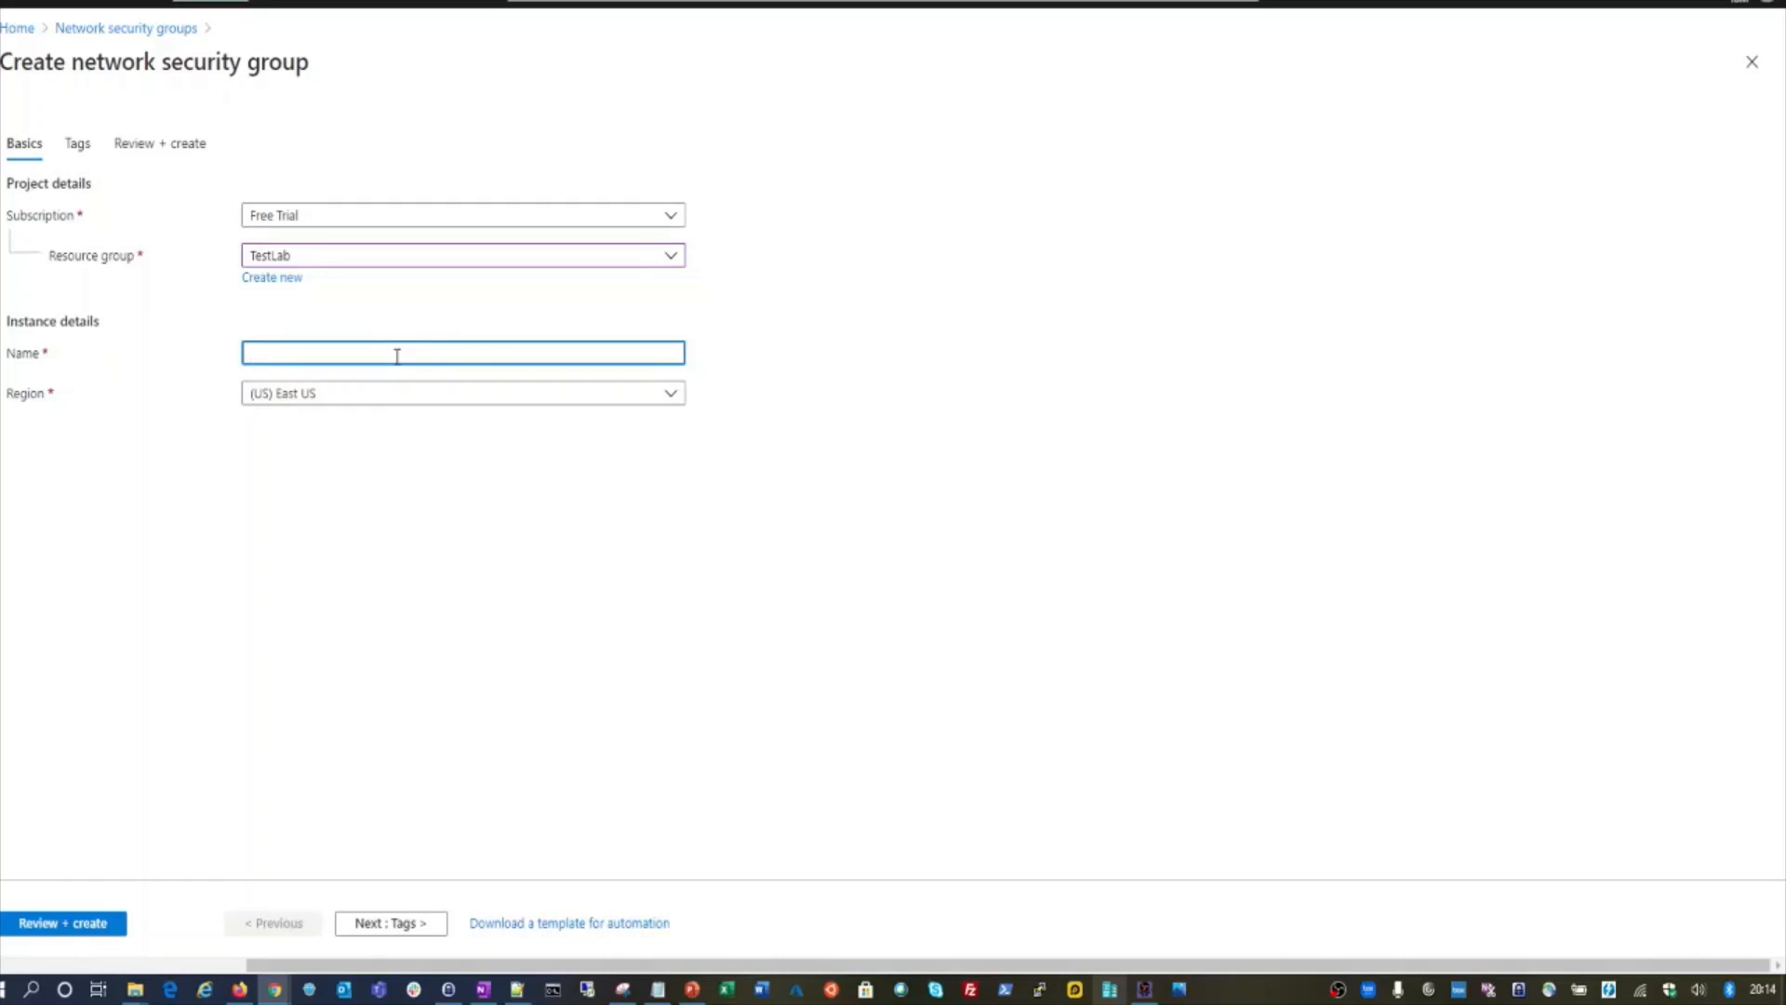
pyautogui.write('Net')
pyautogui.write('-EUS-')
pyautogui.write('NSG')
pyautogui.press('BackSpace')
pyautogui.press('BackSpace')
pyautogui.write('NSG-')
pyautogui.click(9, 934)
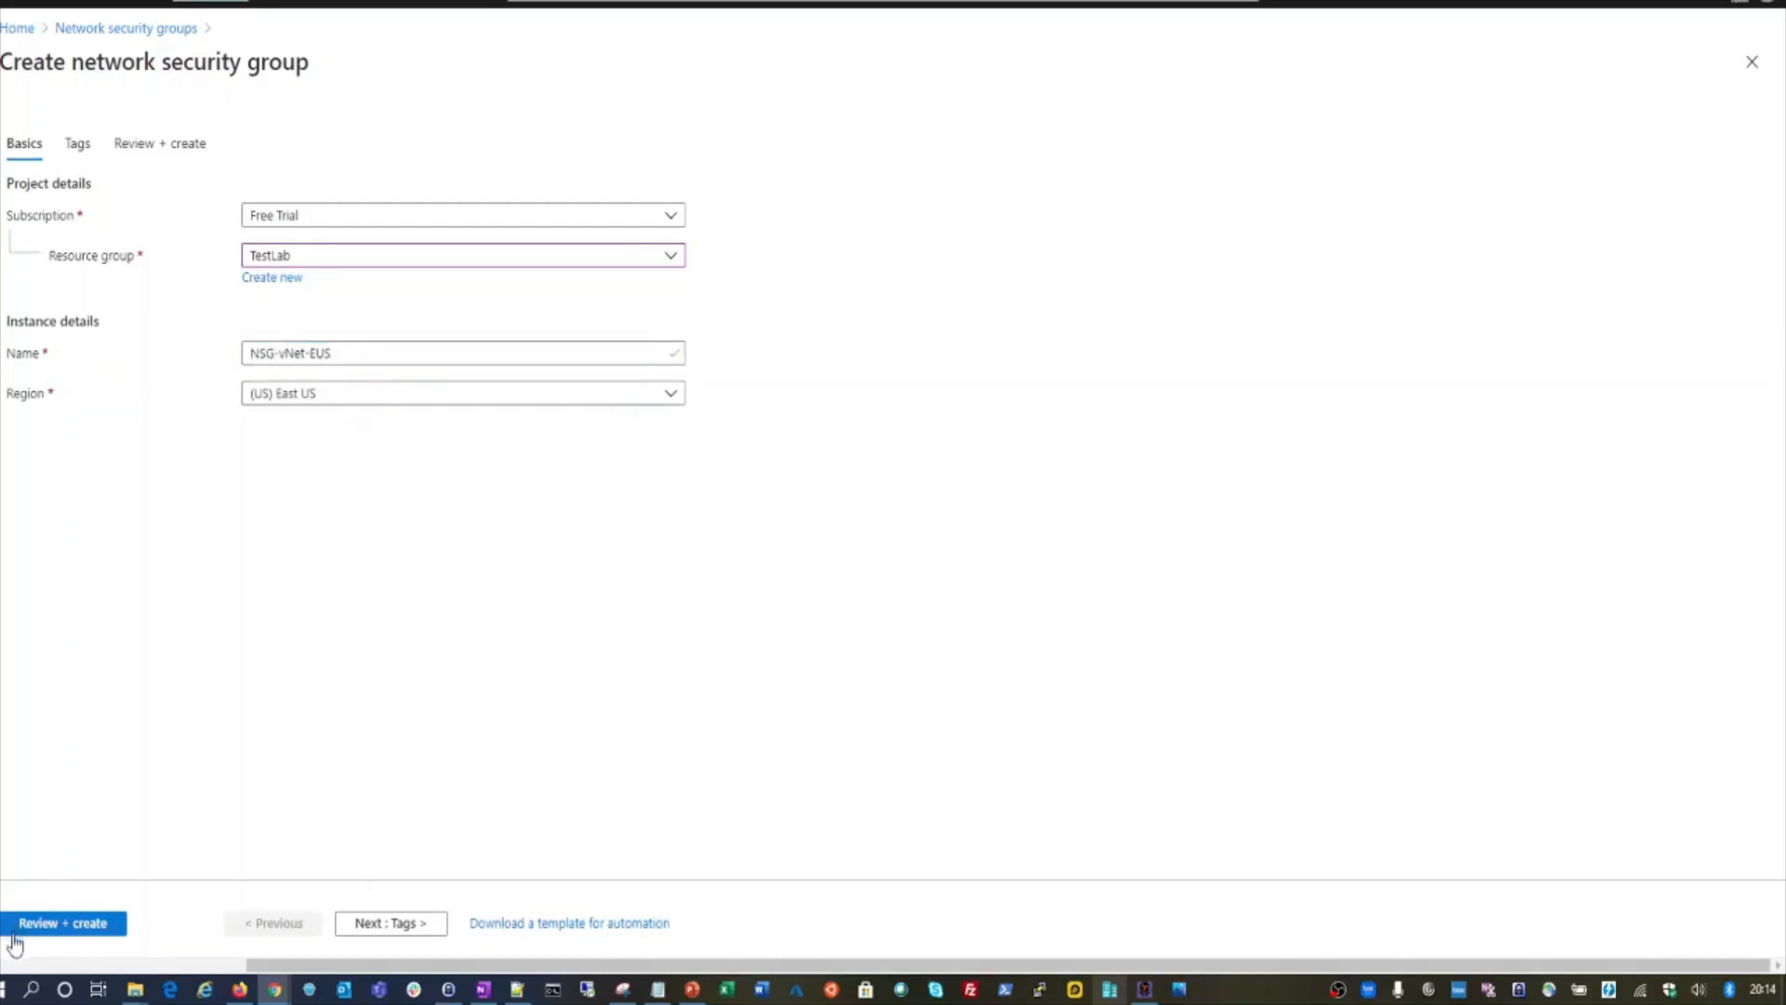
pyautogui.click(62, 924)
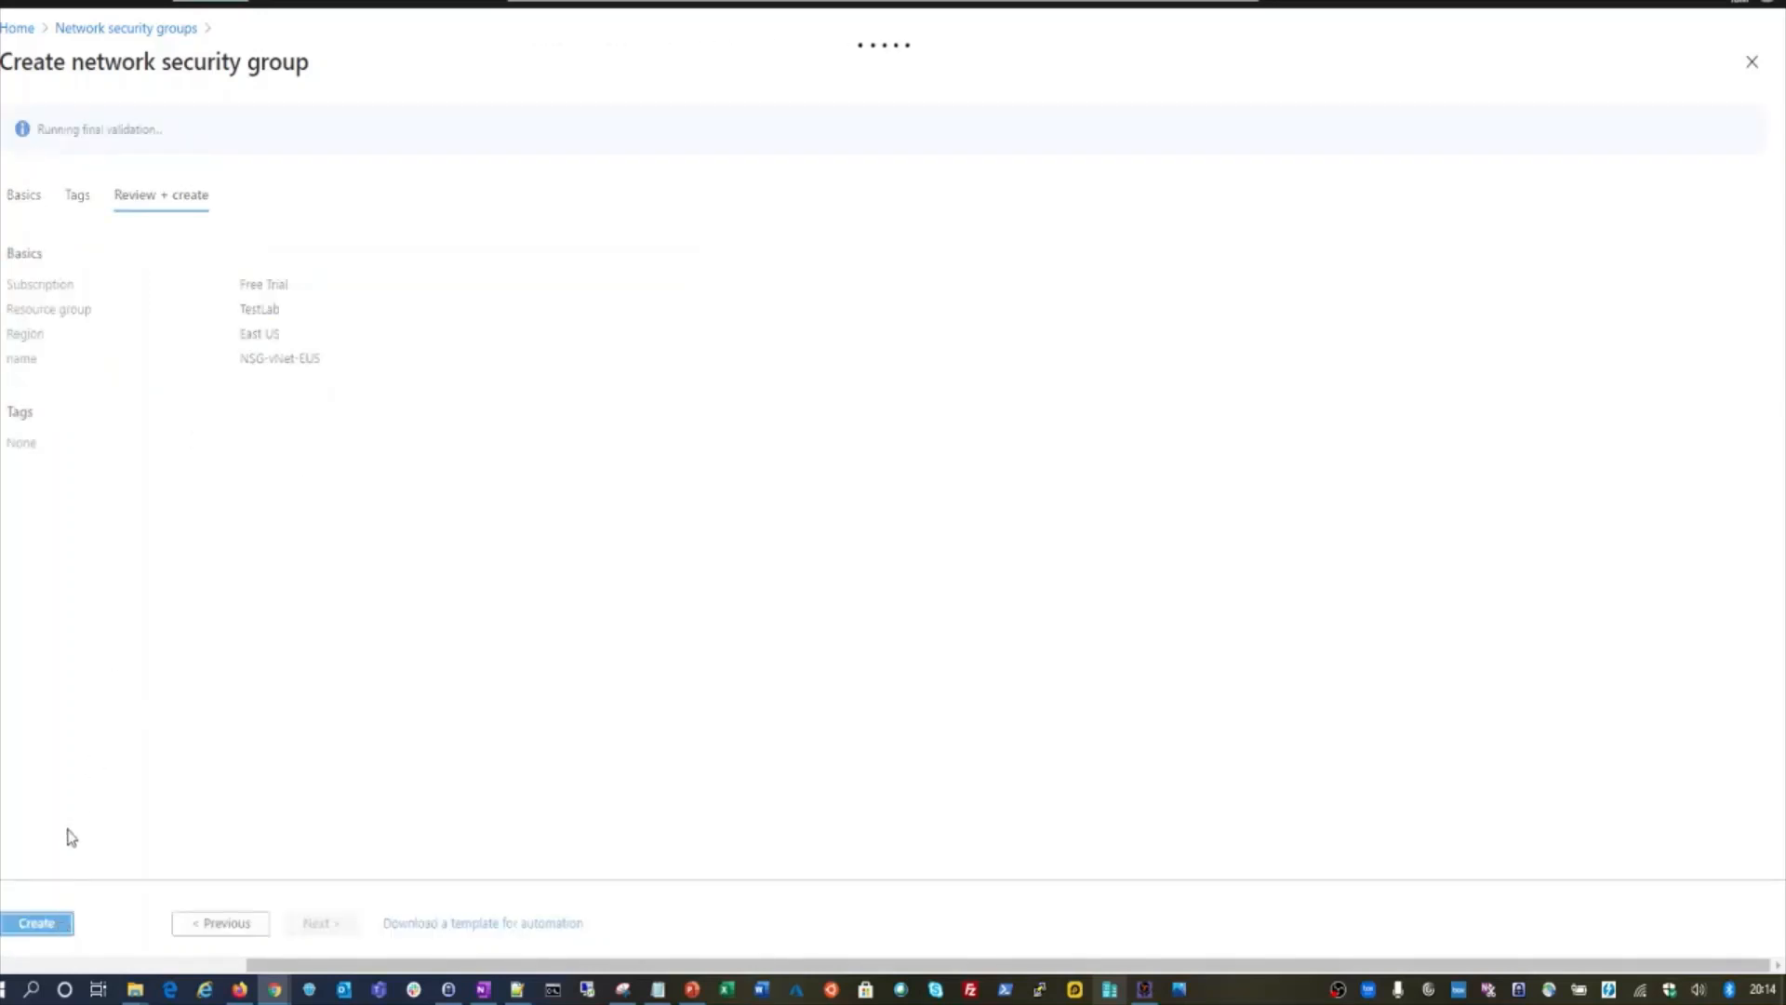
pyautogui.click(46, 925)
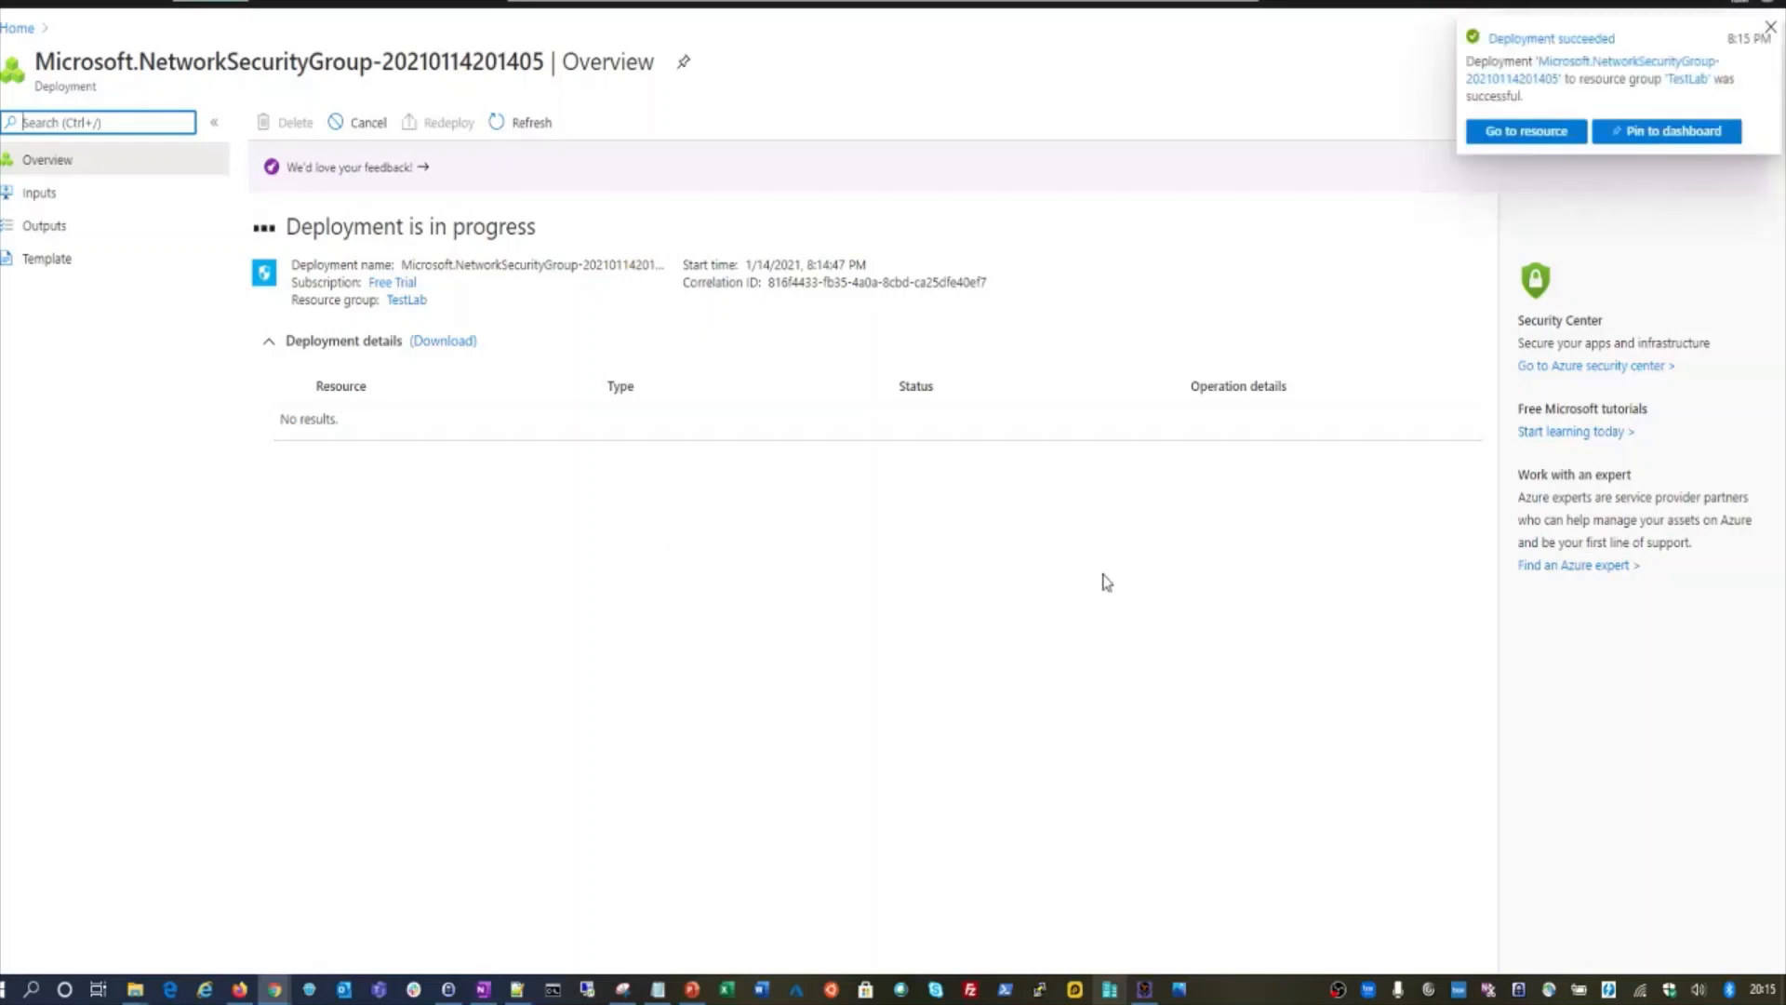
# - Open the deployed NSG-vNet-EUS and associate it with subnet SNET-EUS of virtual network vNET-EUS
pyautogui.click(353, 423)
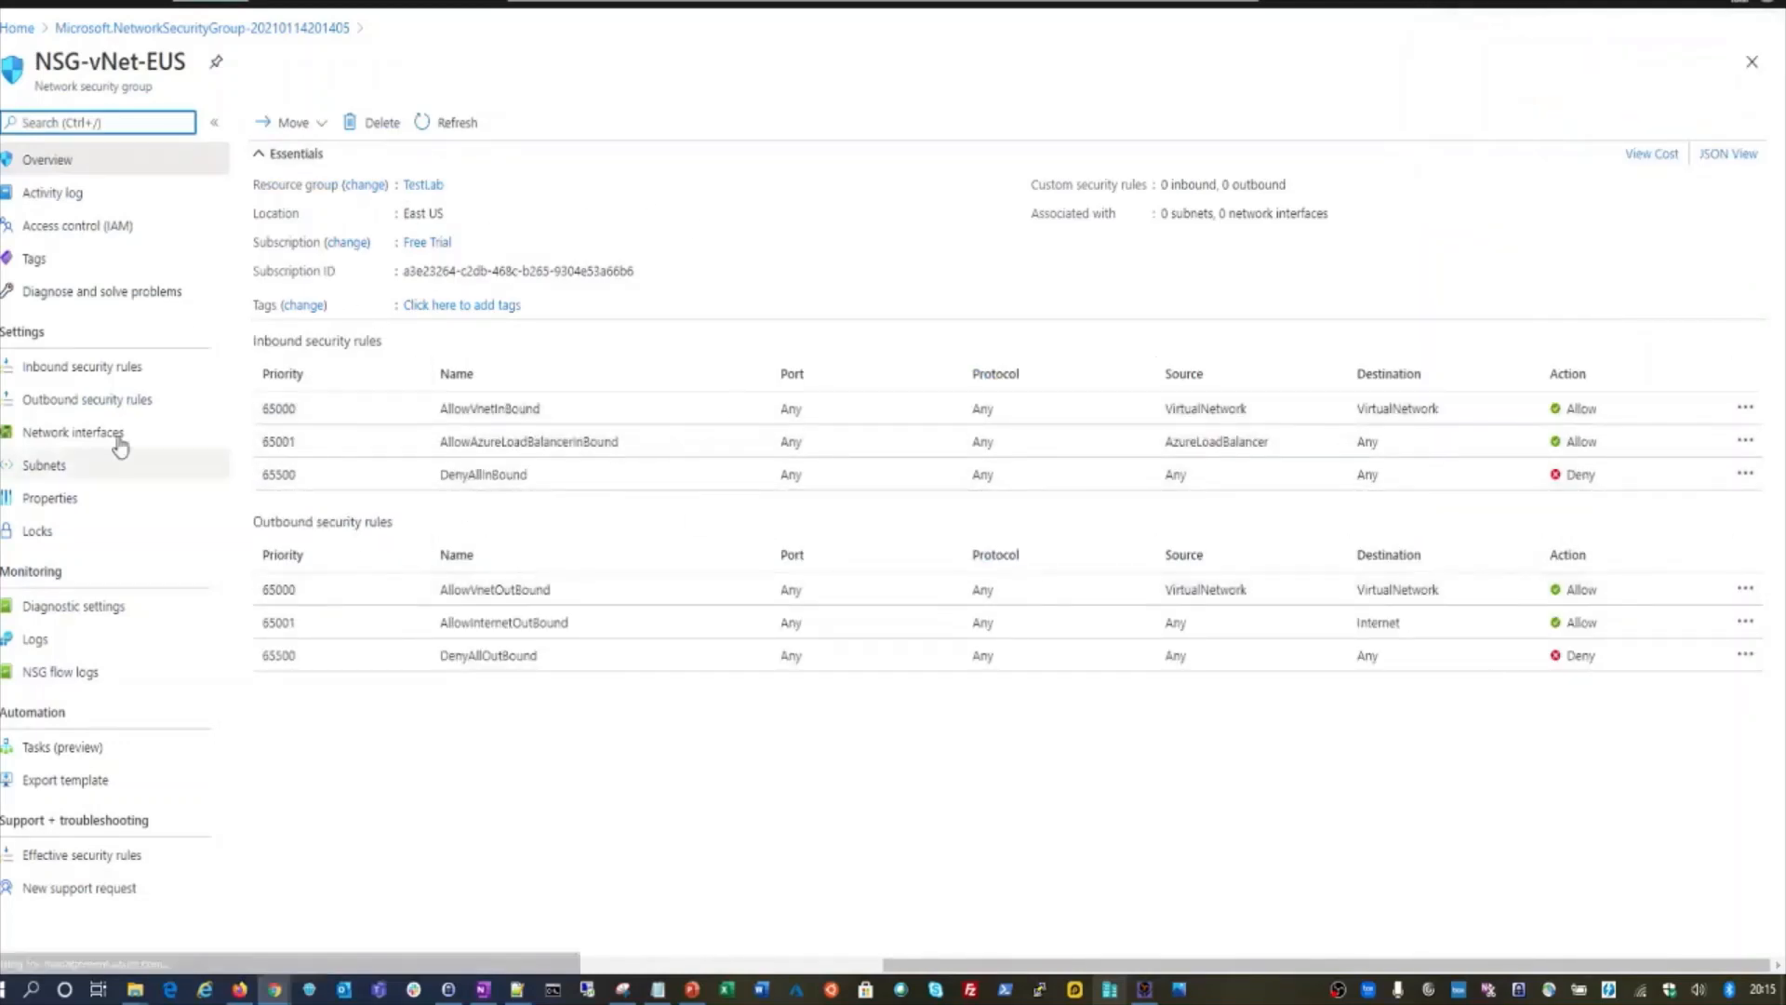
pyautogui.click(60, 467)
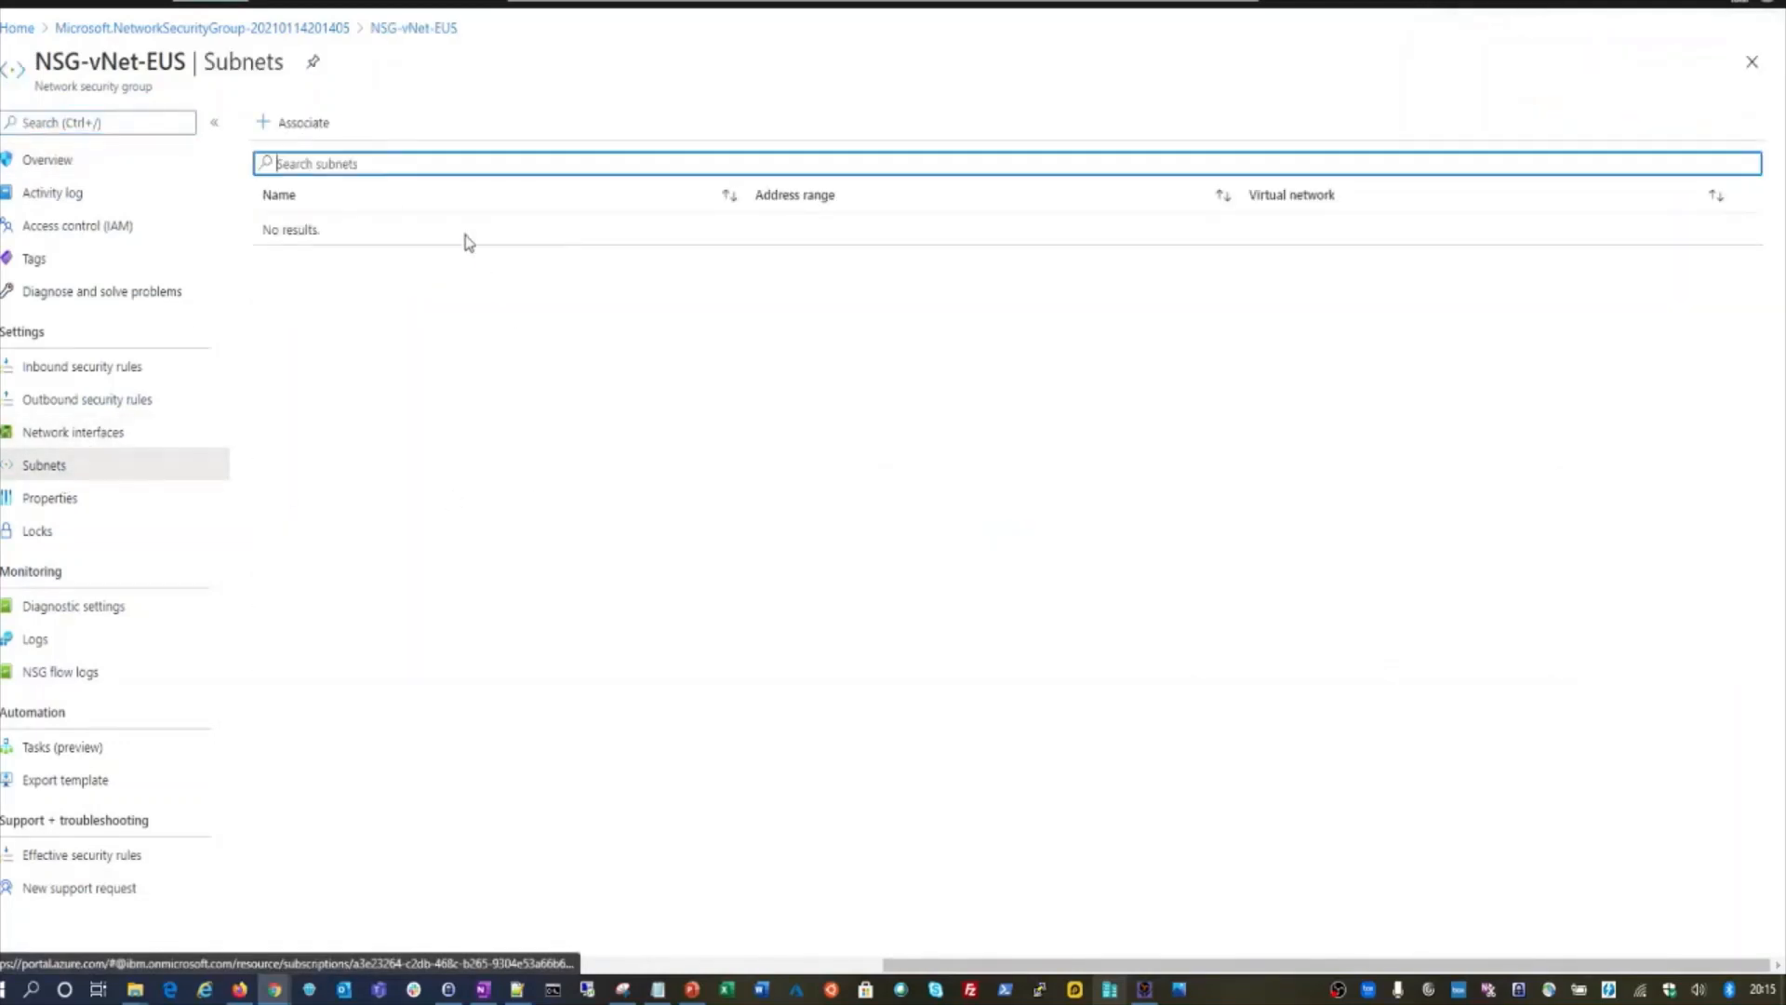
pyautogui.click(296, 124)
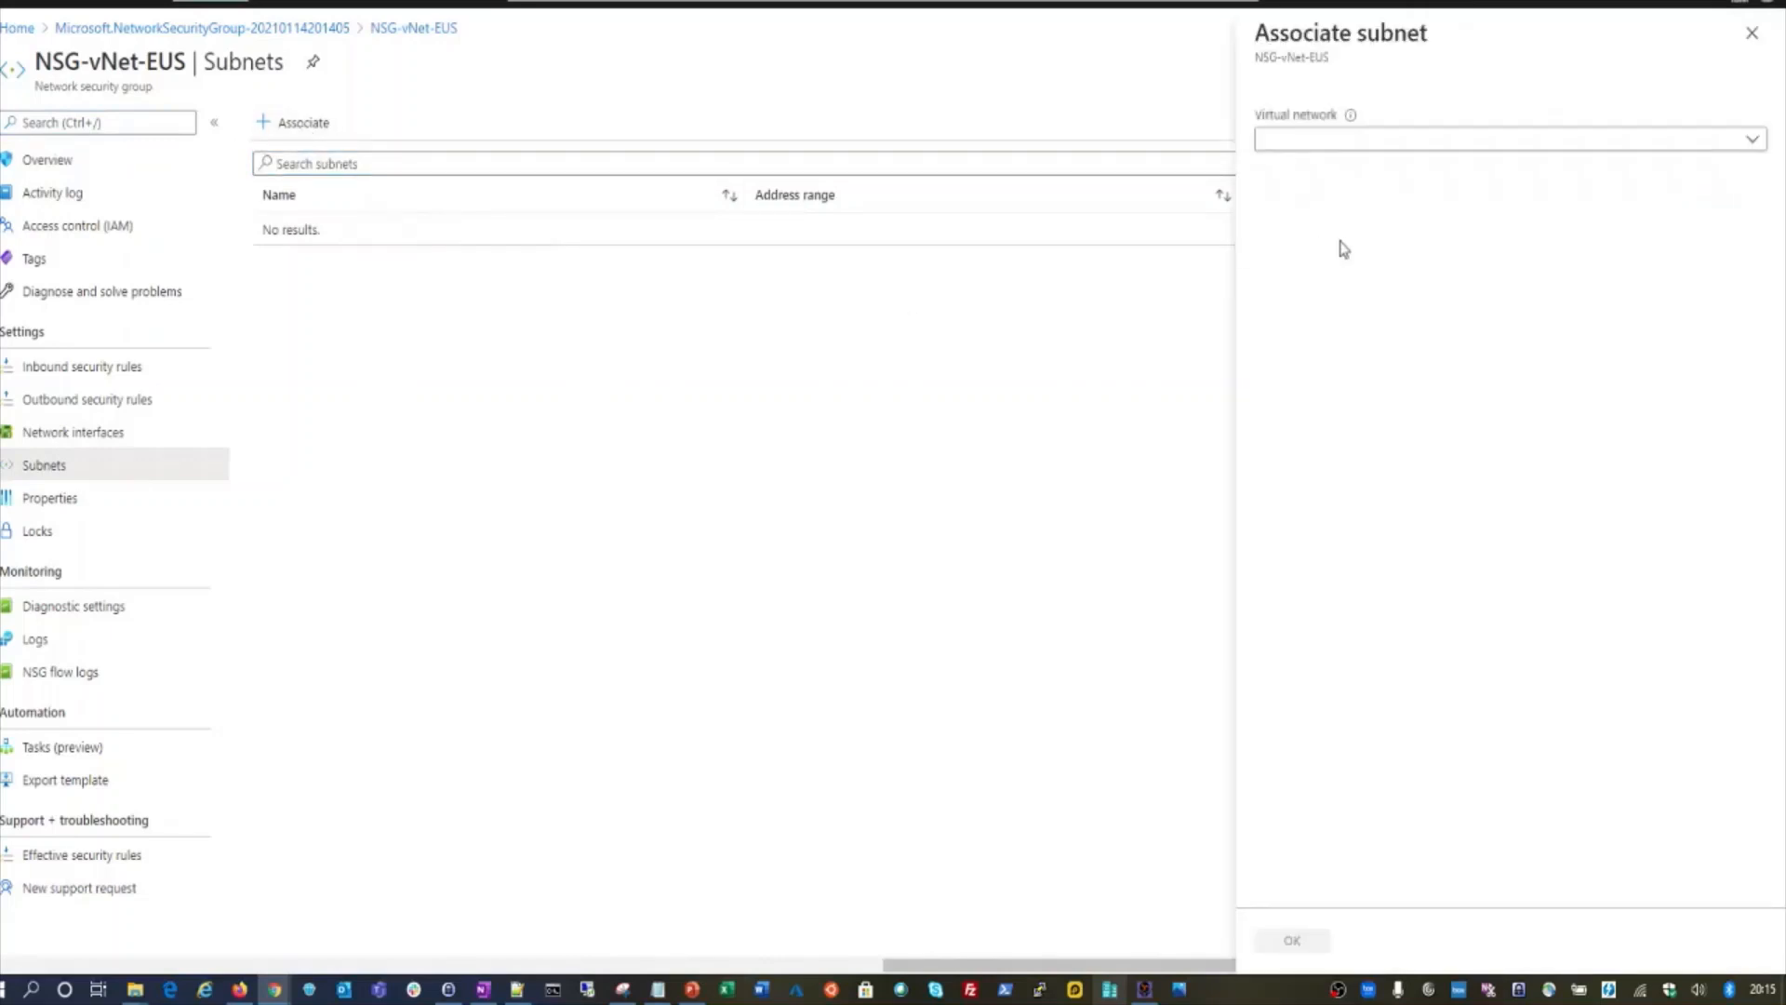
pyautogui.click(1386, 144)
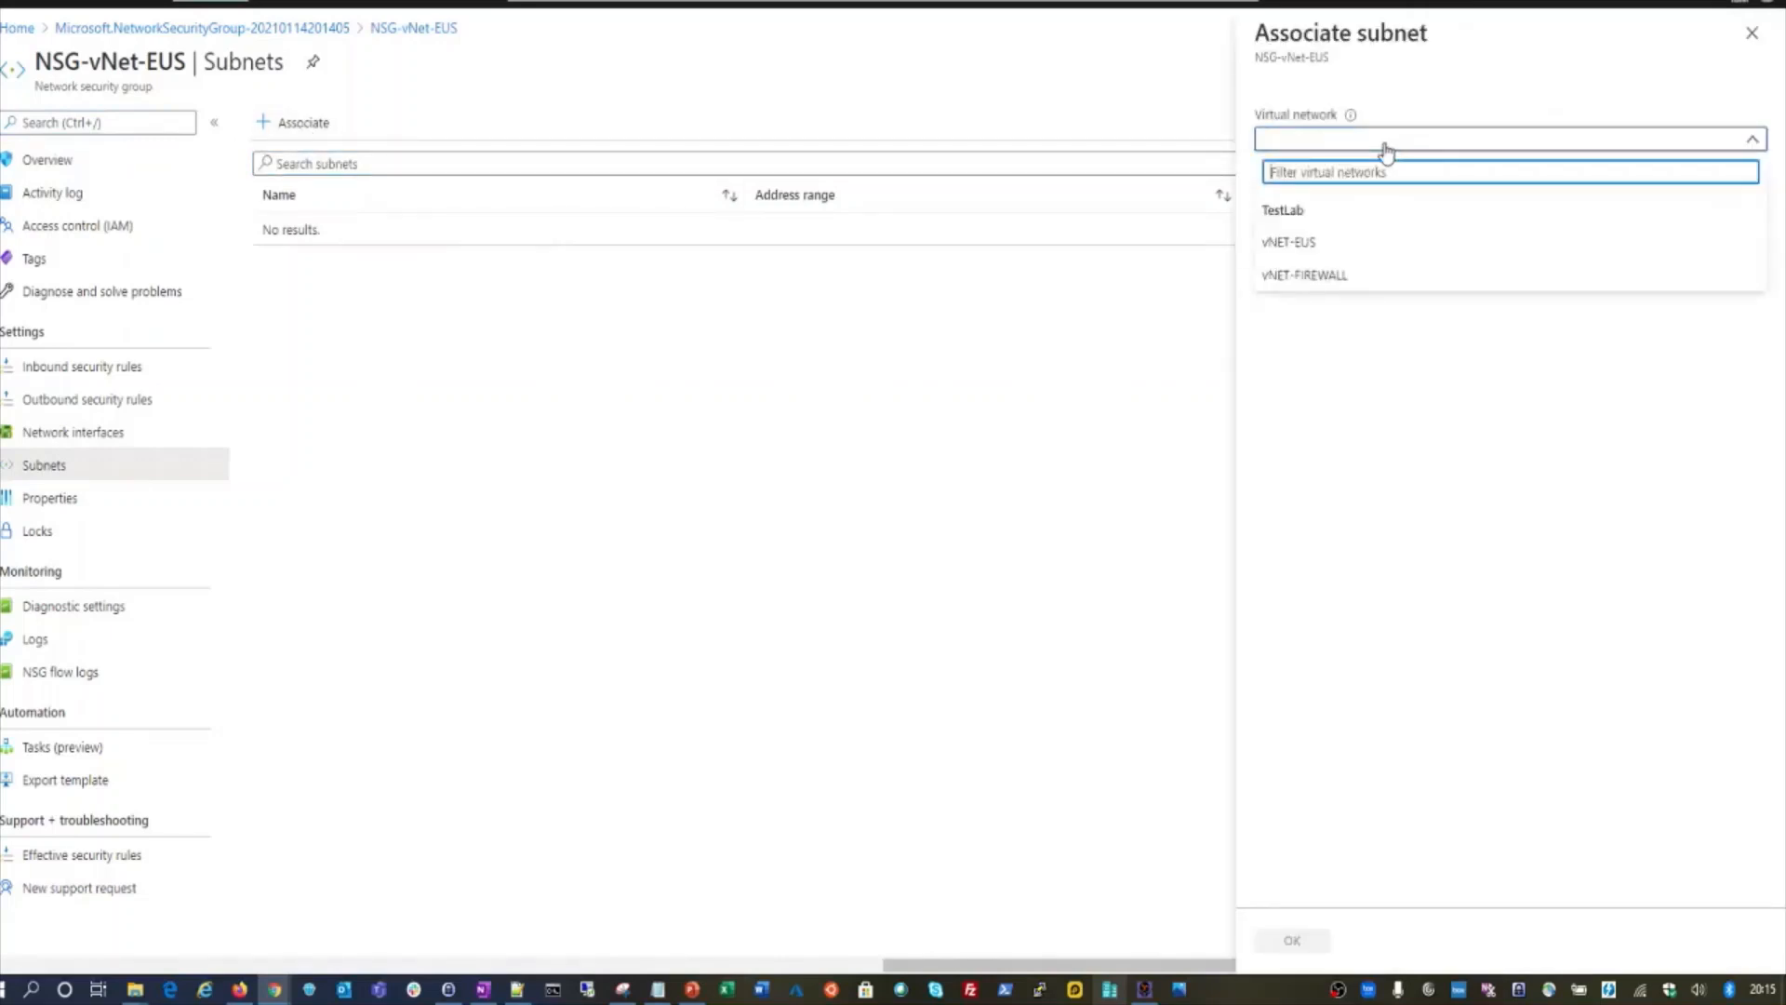
pyautogui.click(1316, 243)
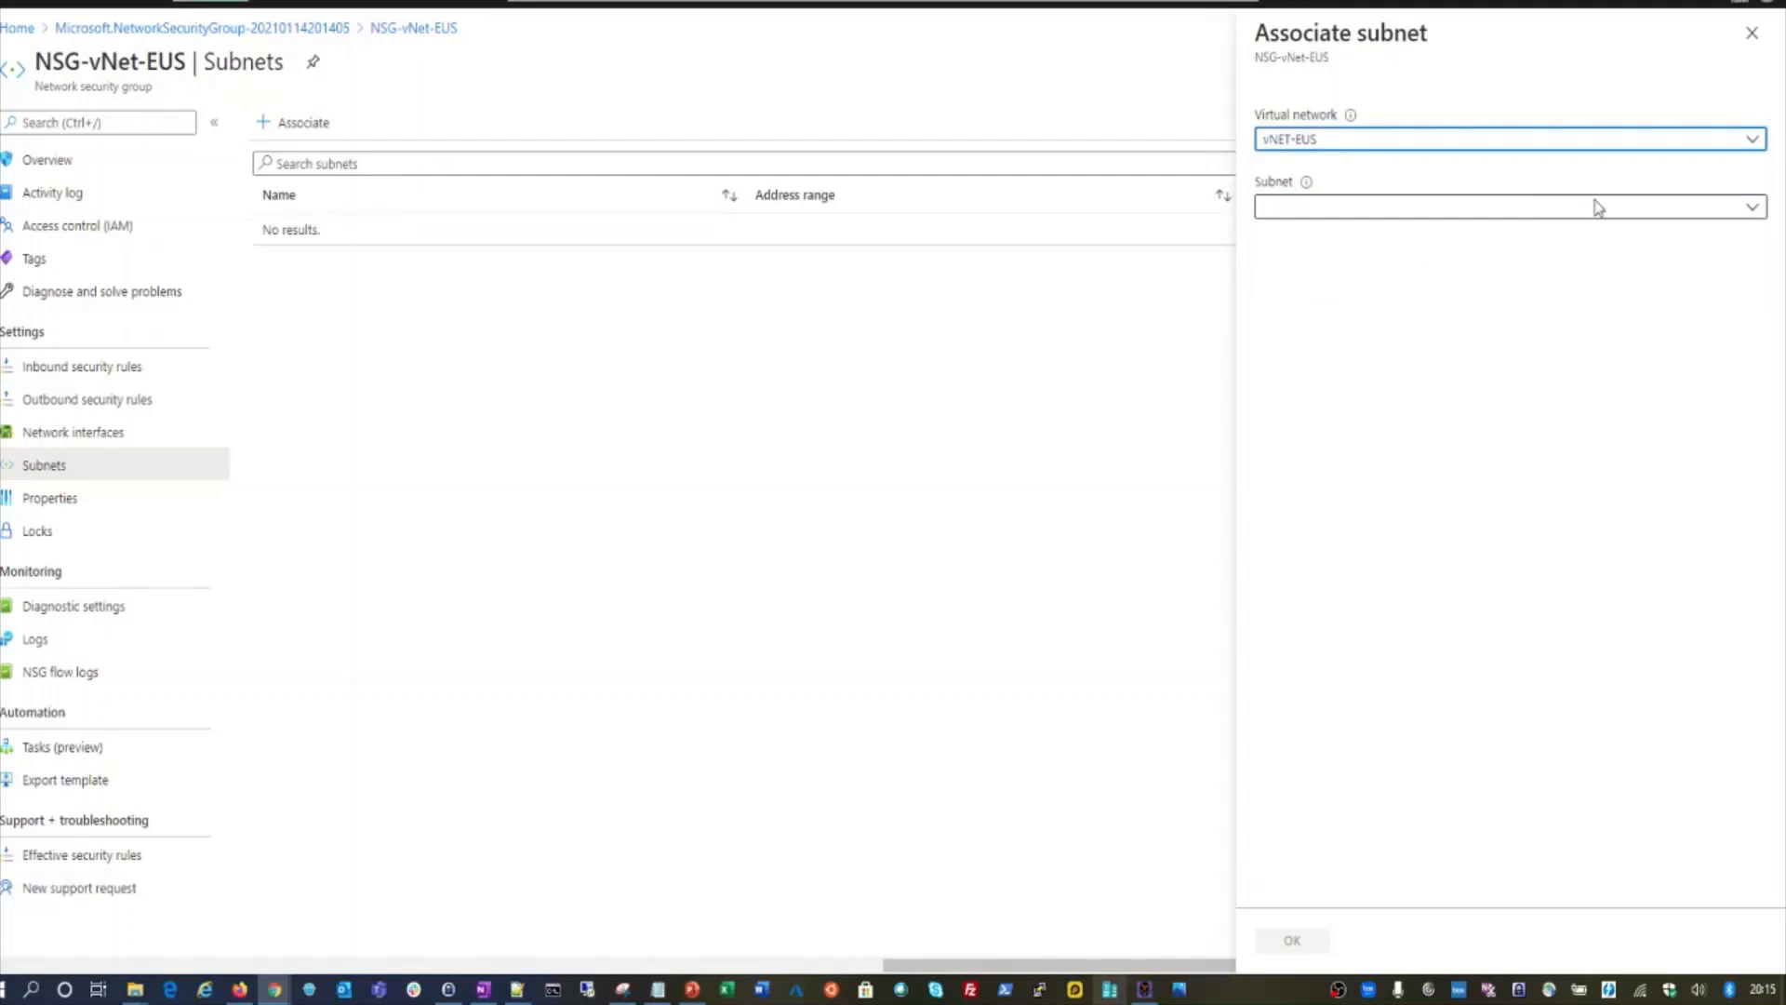
pyautogui.click(1651, 208)
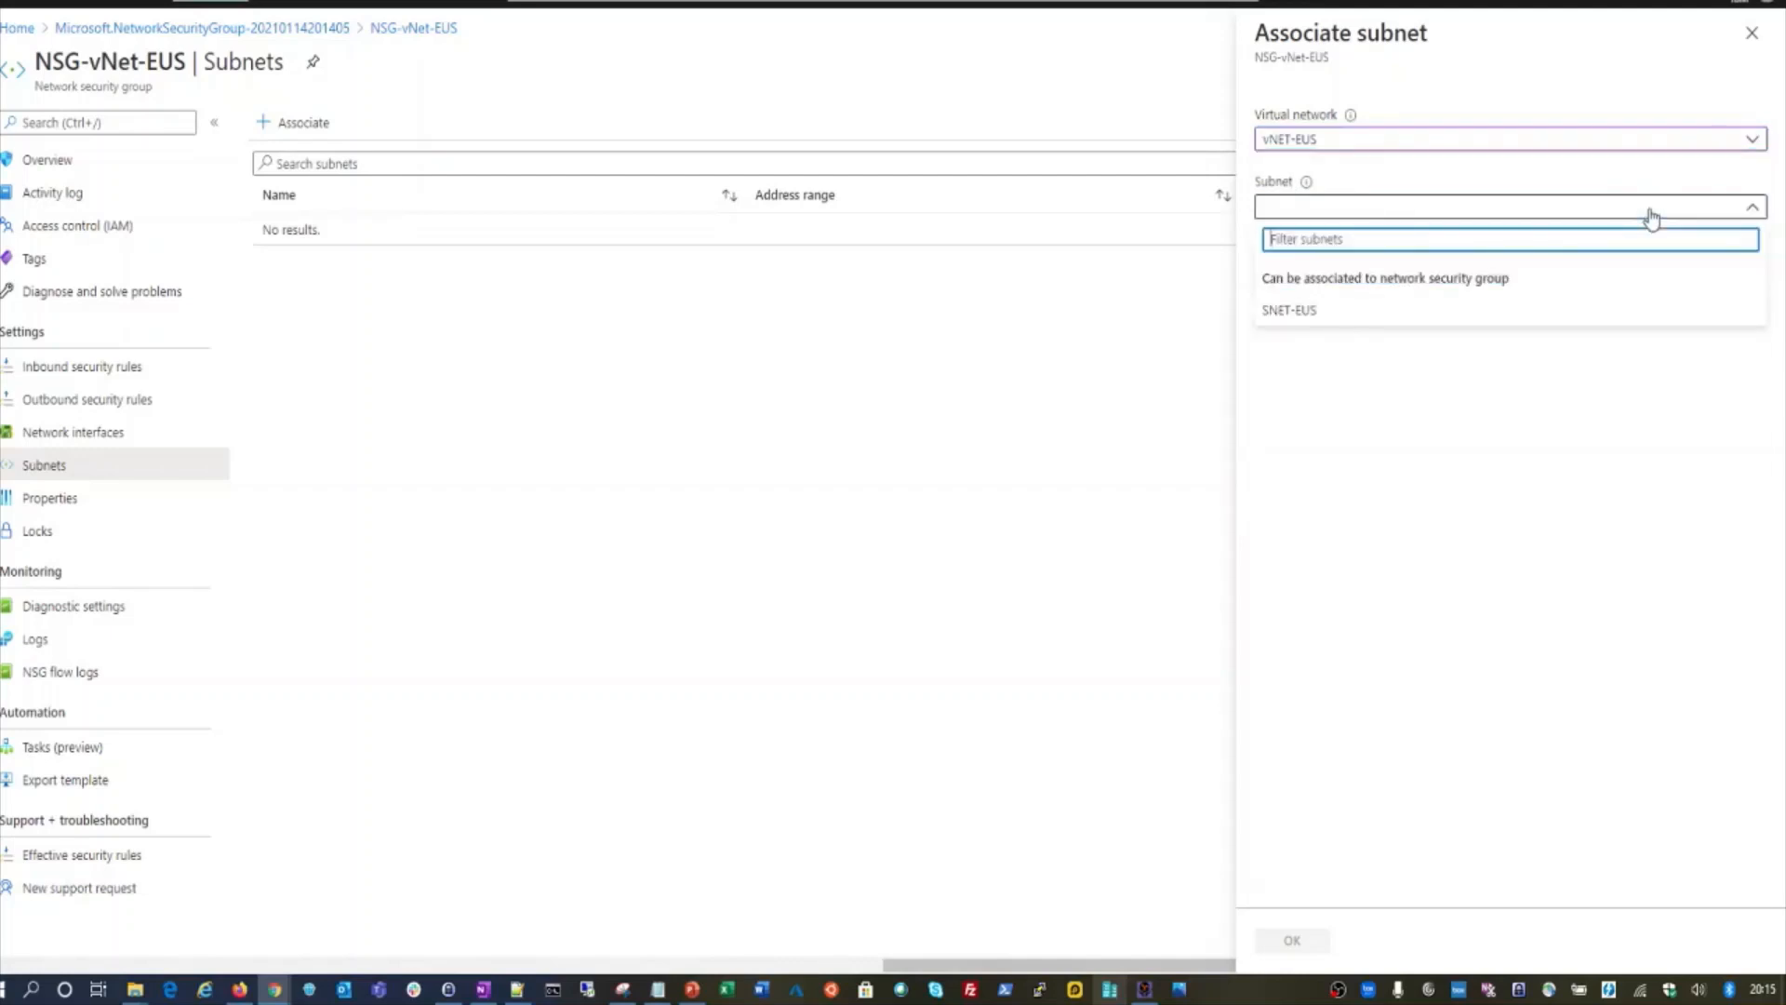
pyautogui.click(1358, 321)
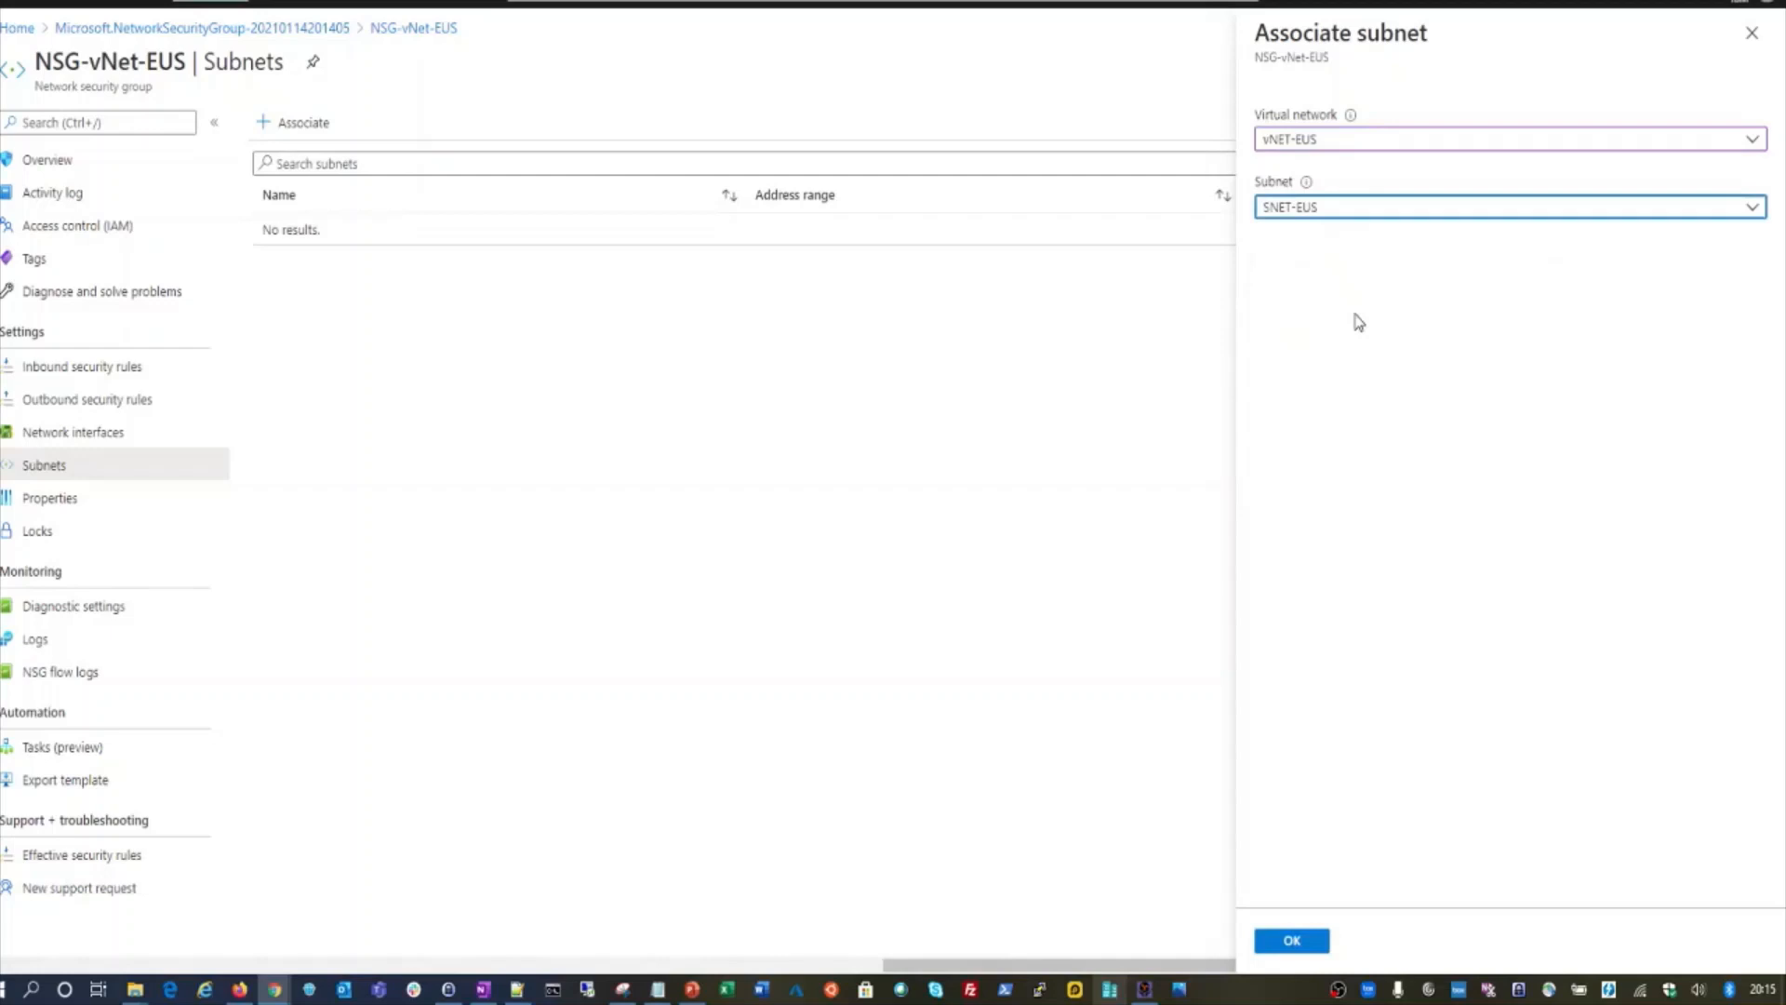
pyautogui.click(1292, 942)
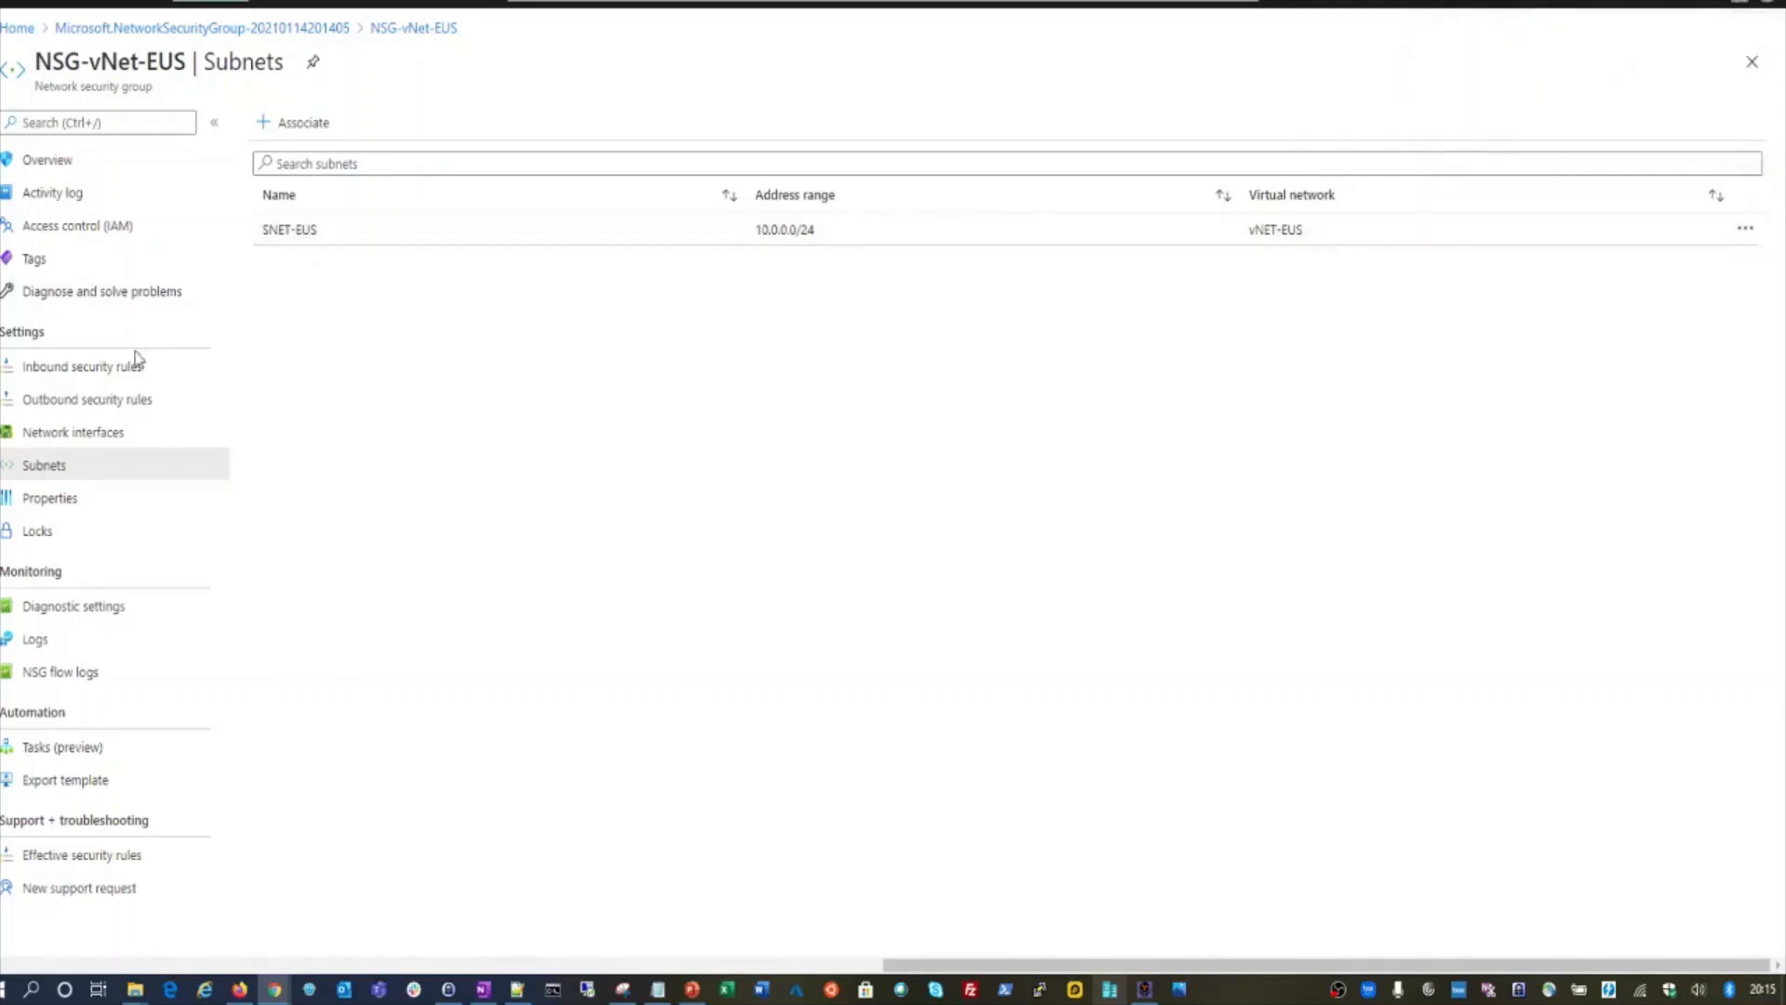
# - Start a new inbound security rule in NSG-vNet-EUS with source type IP Addresses and source range 10.2.0.0/24
pyautogui.click(119, 374)
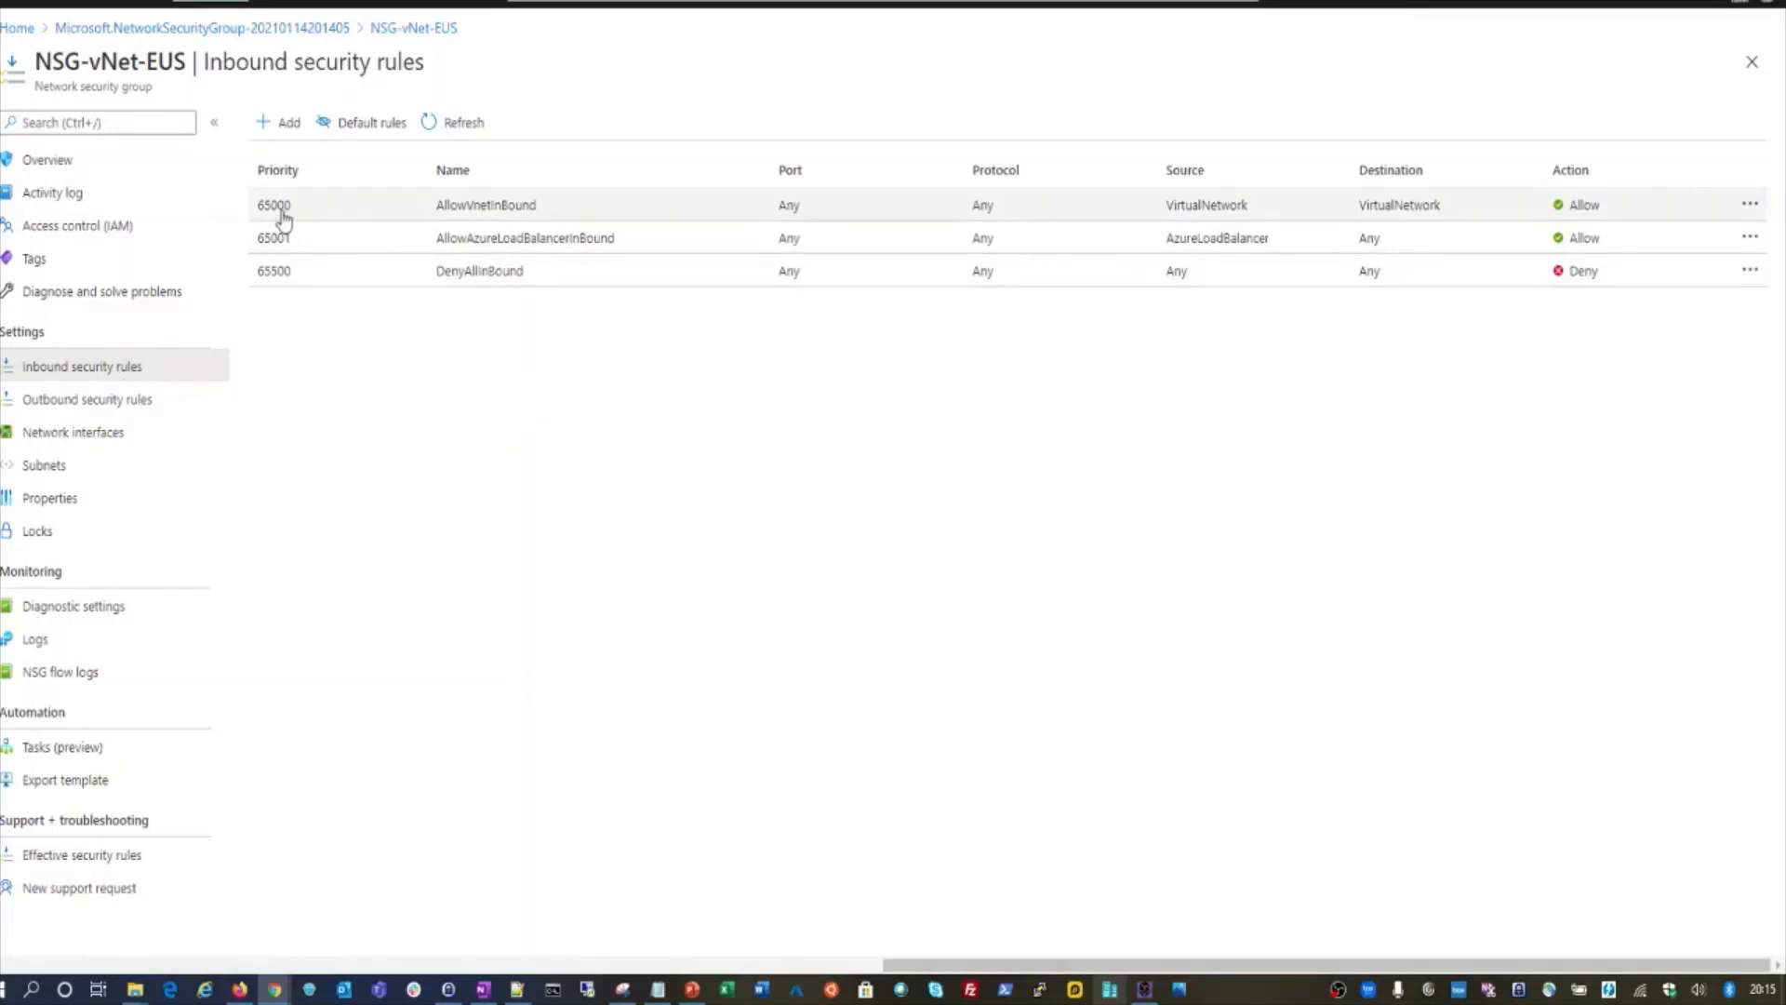
pyautogui.click(285, 124)
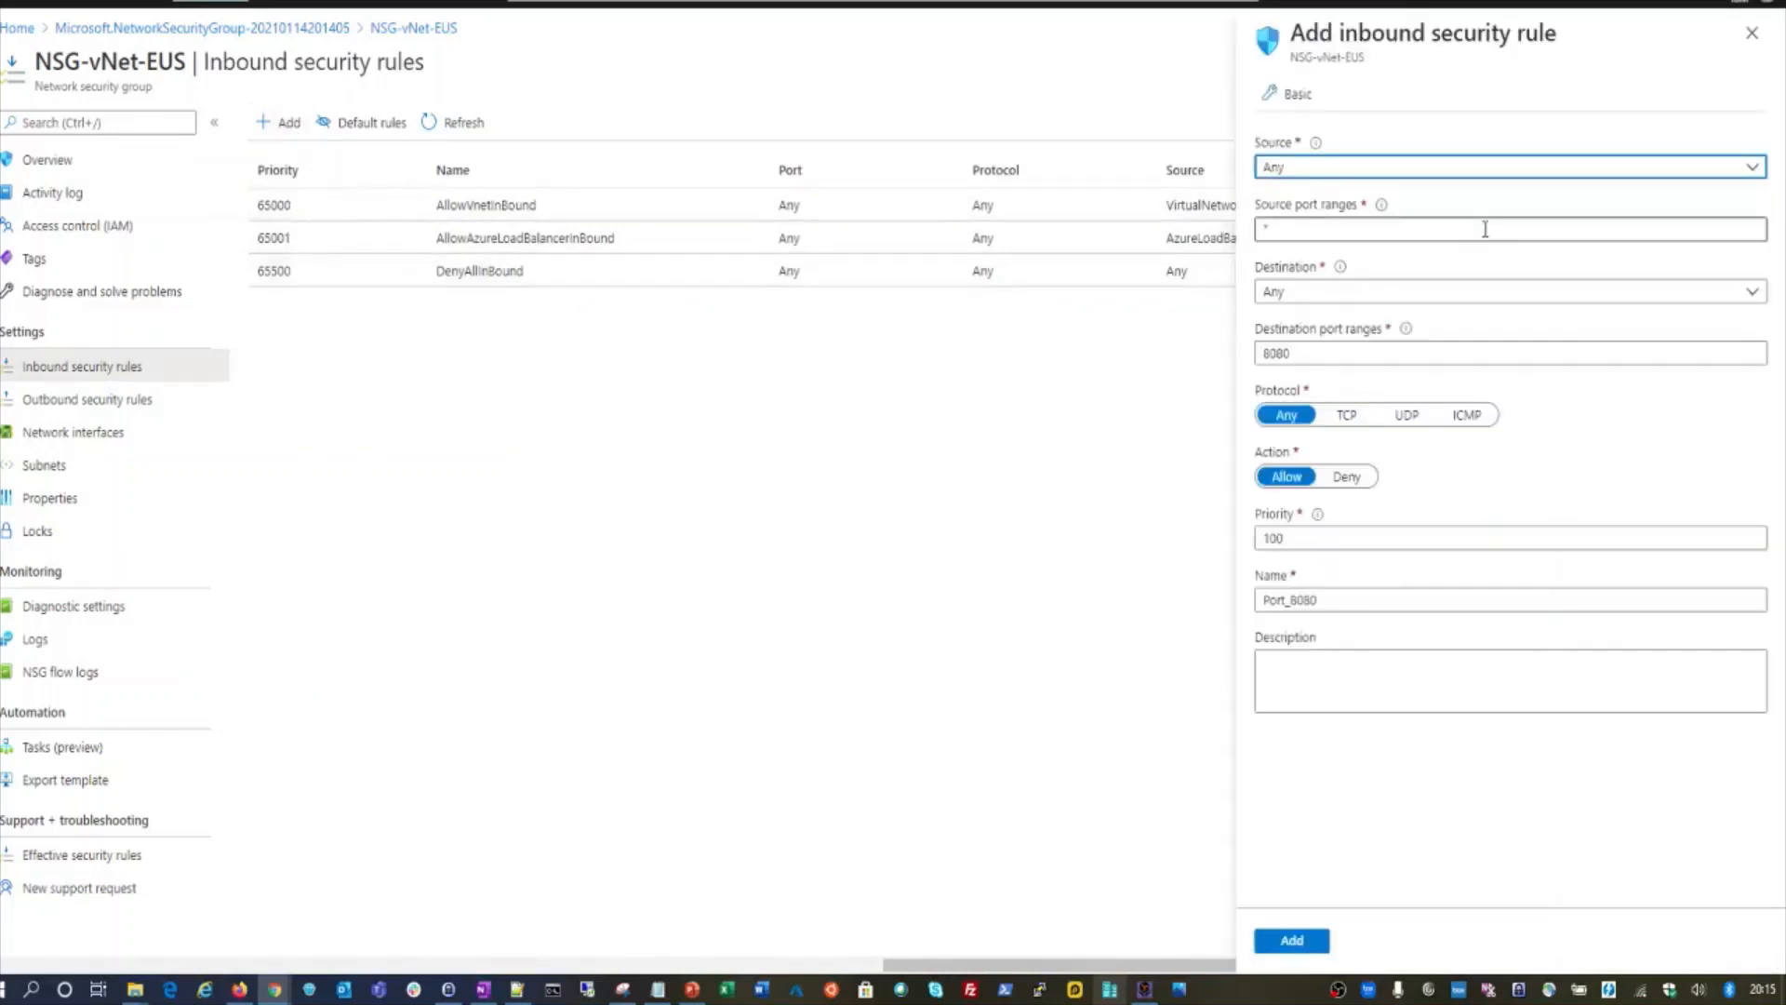
pyautogui.click(1476, 169)
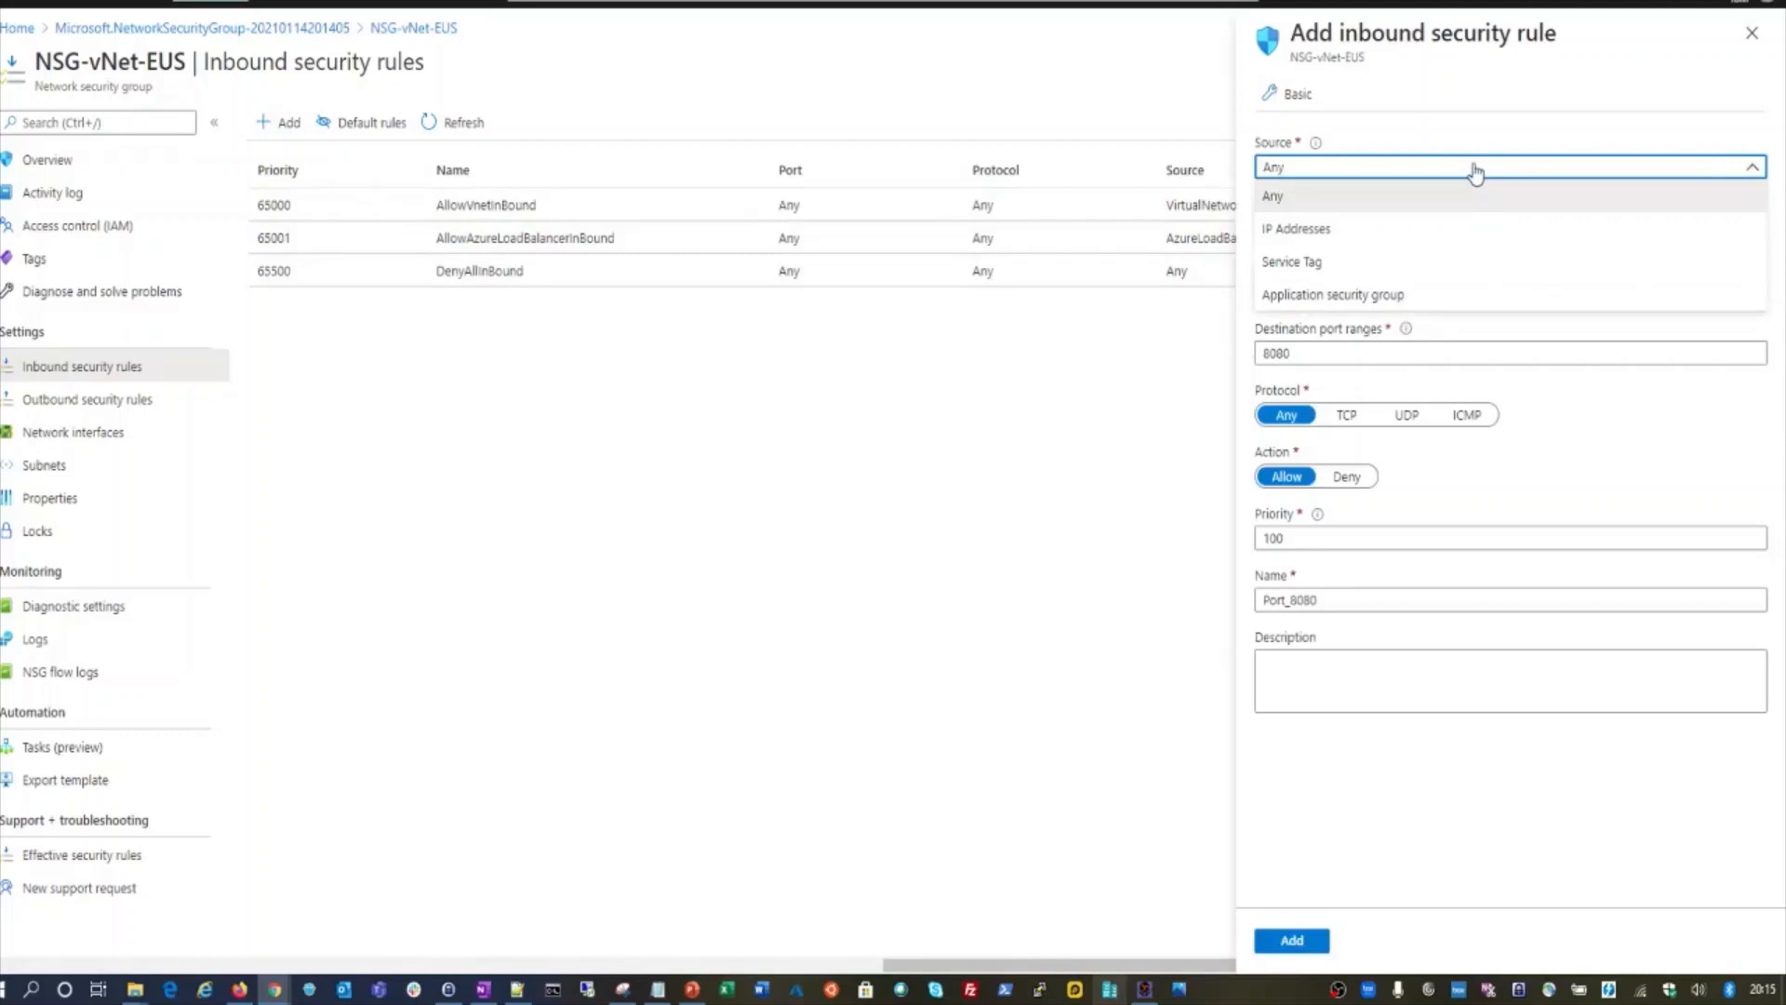
pyautogui.click(1325, 233)
pyautogui.click(1310, 230)
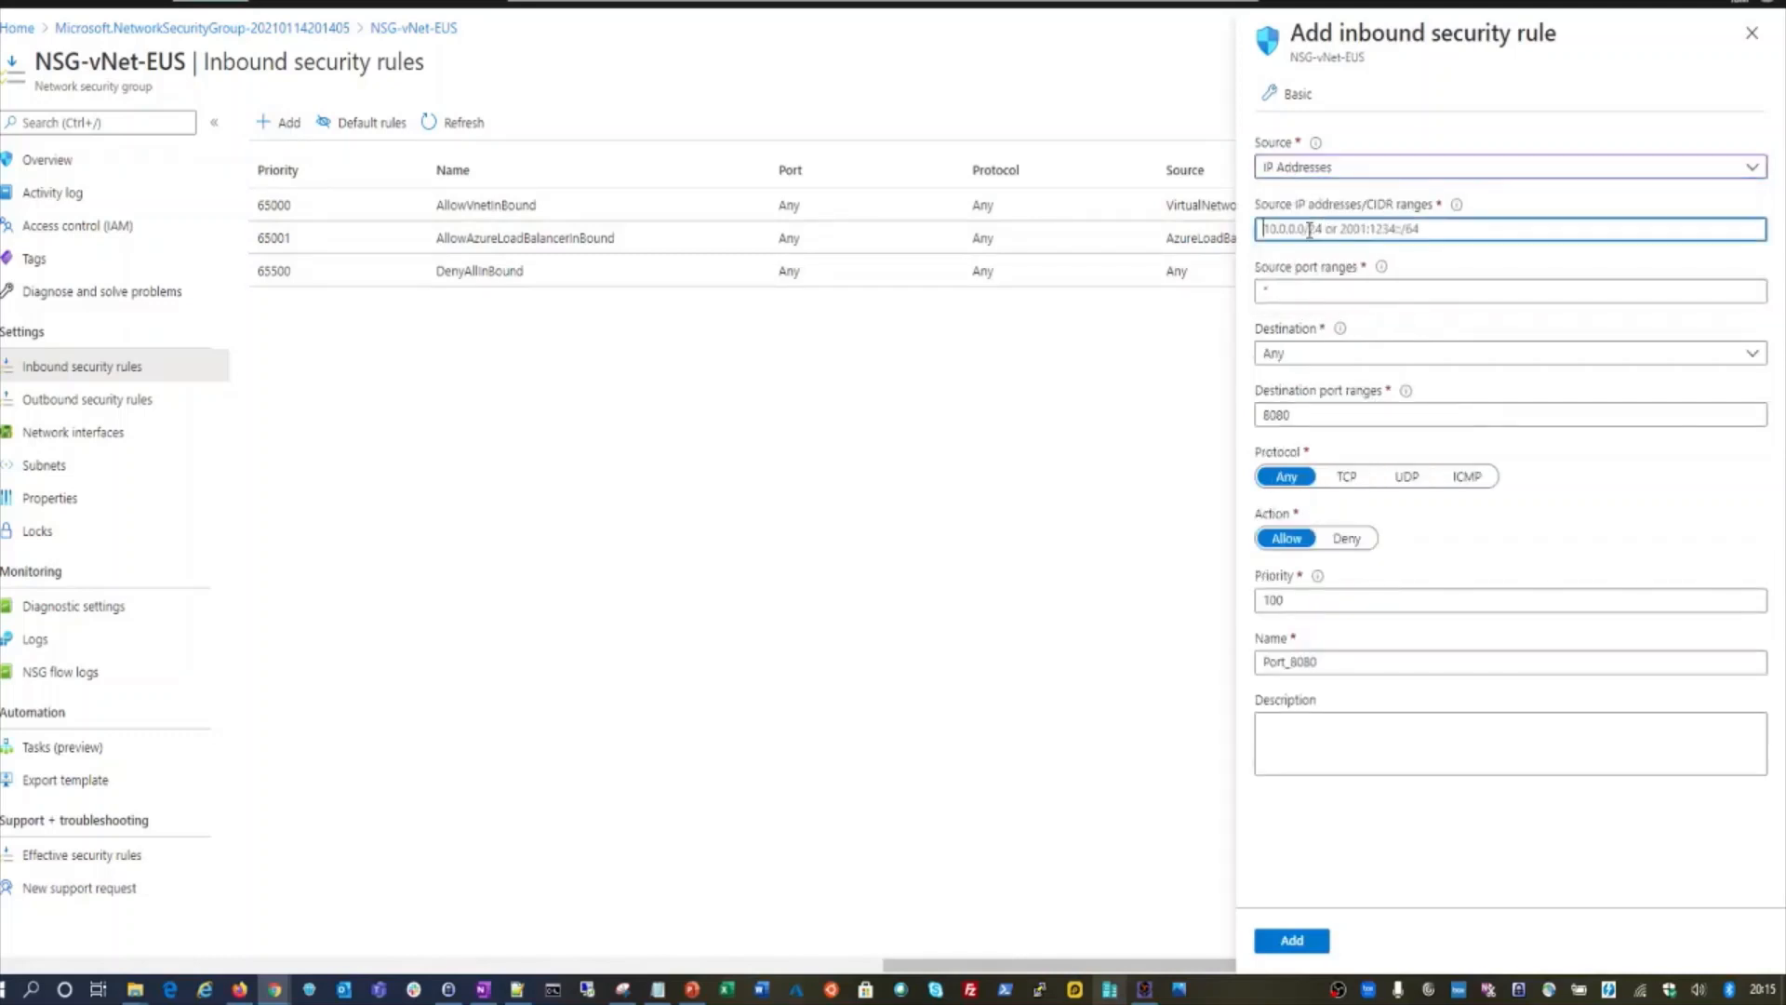
pyautogui.write('10')
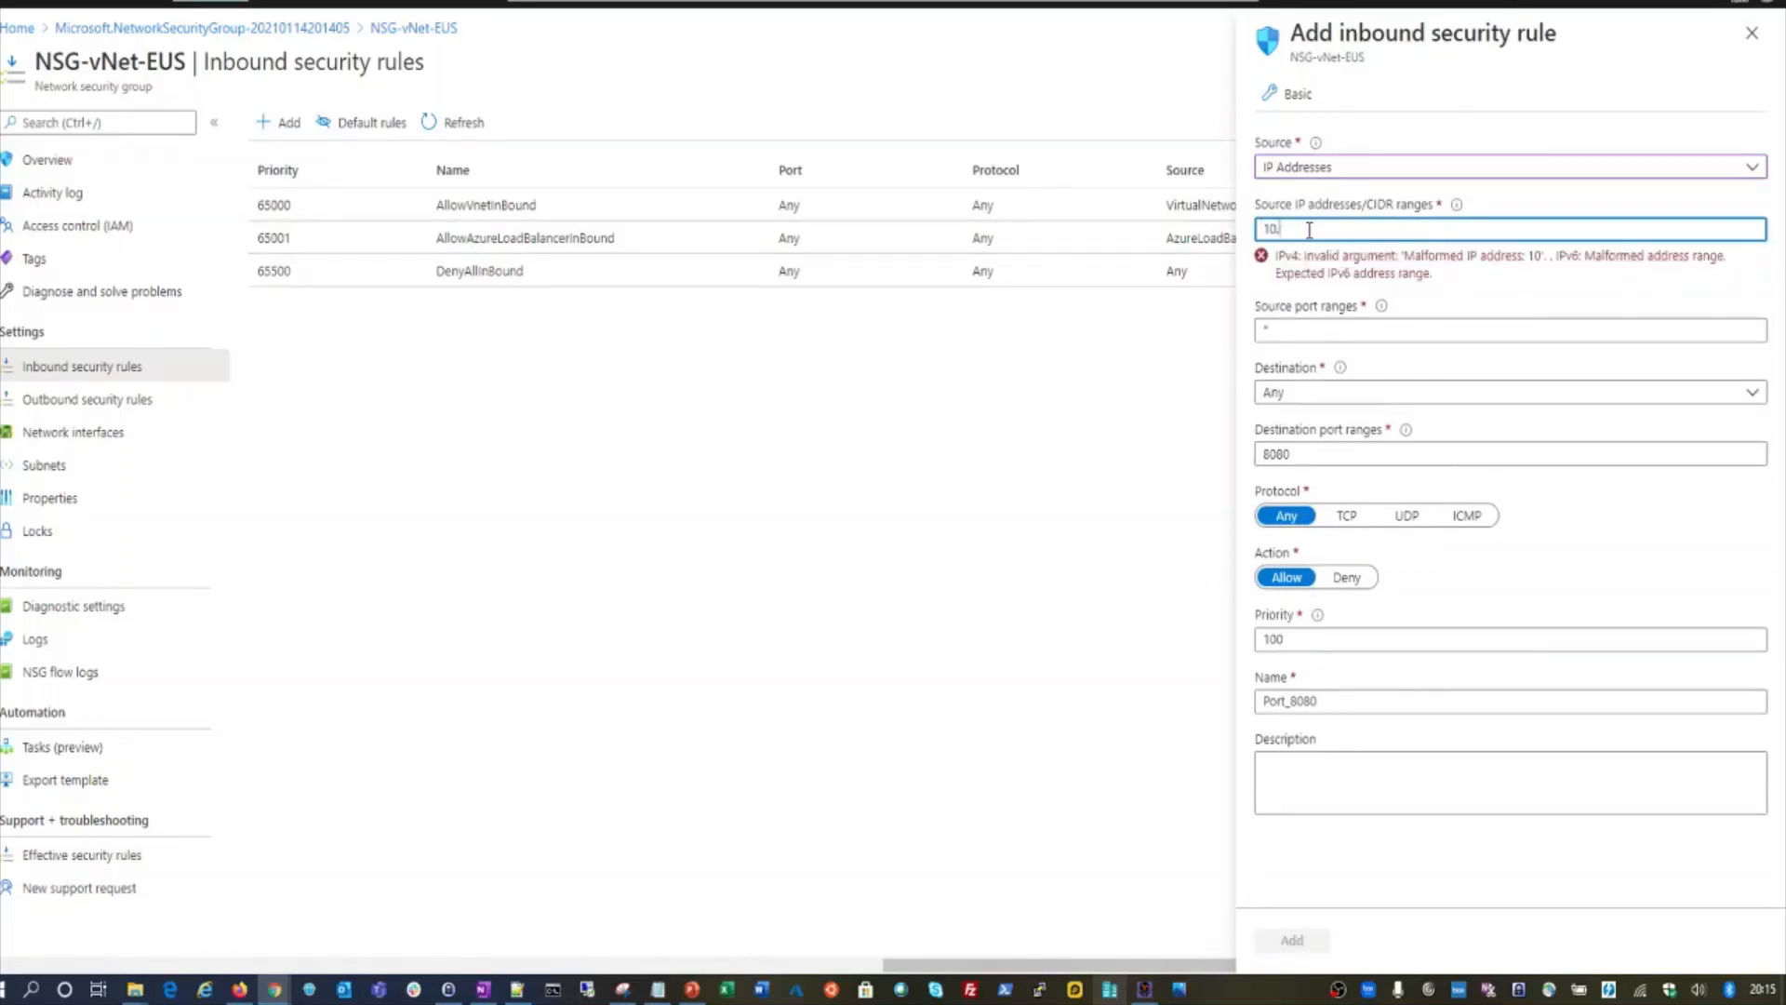
pyautogui.write('.2.0.0/24')
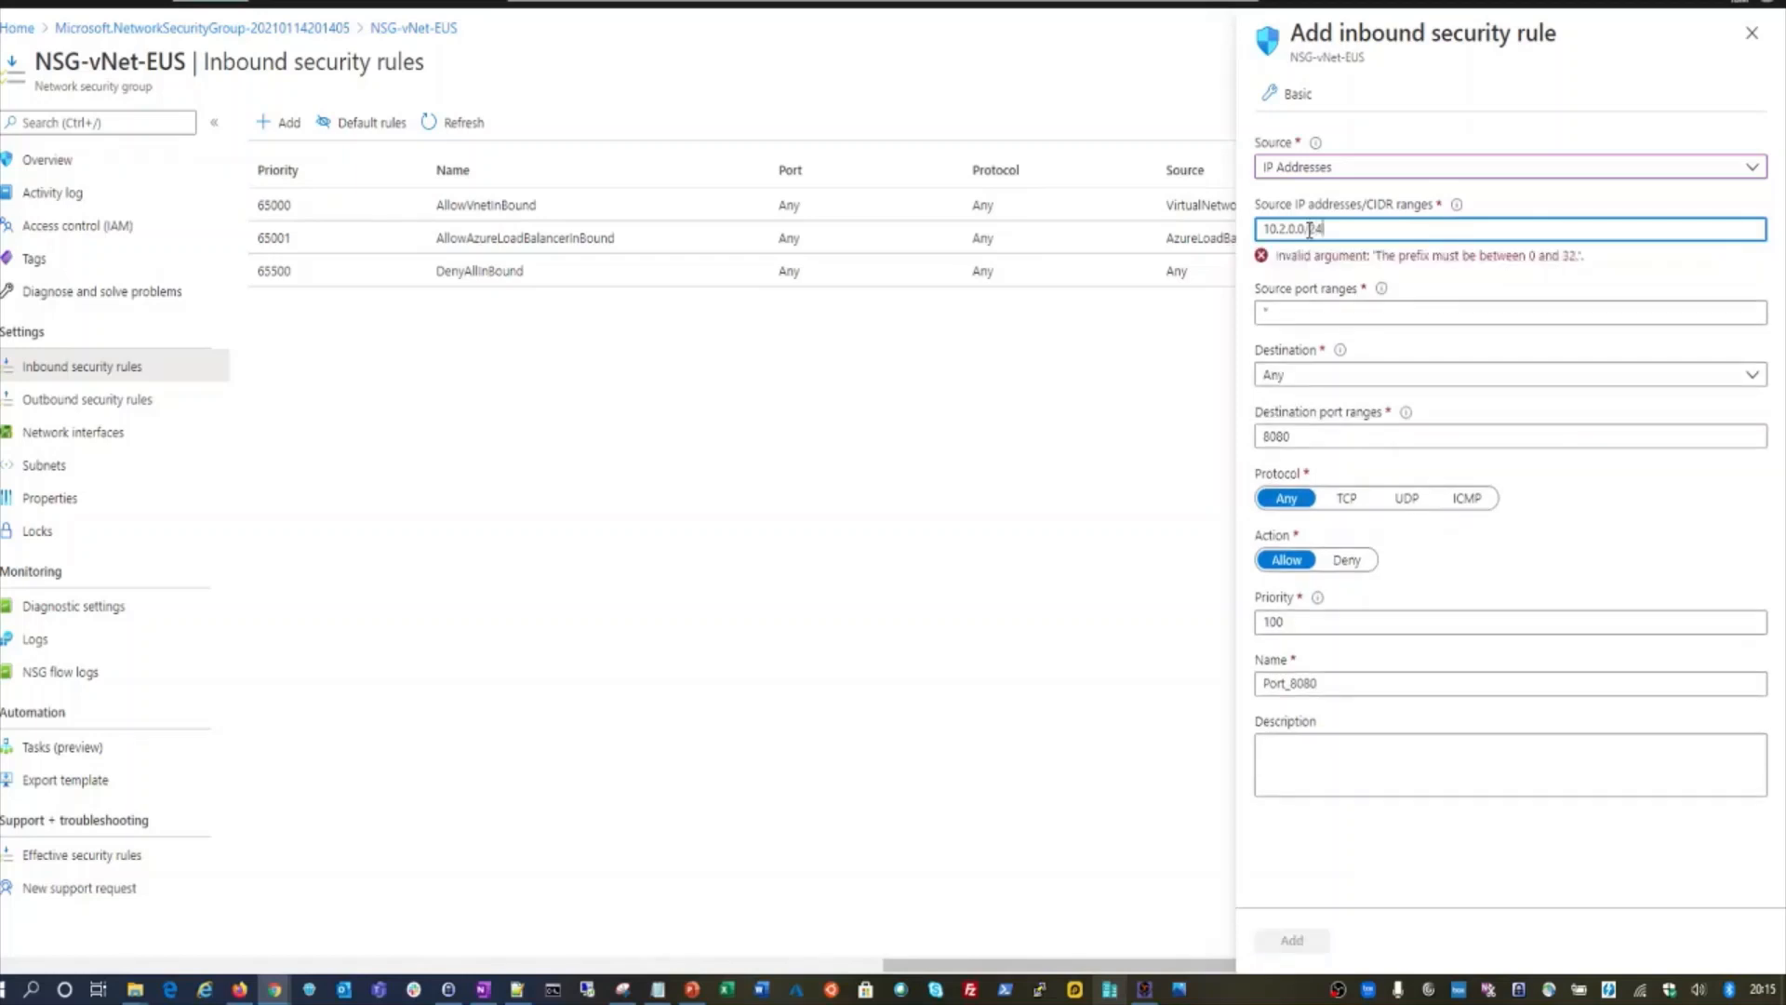
pyautogui.click(1304, 291)
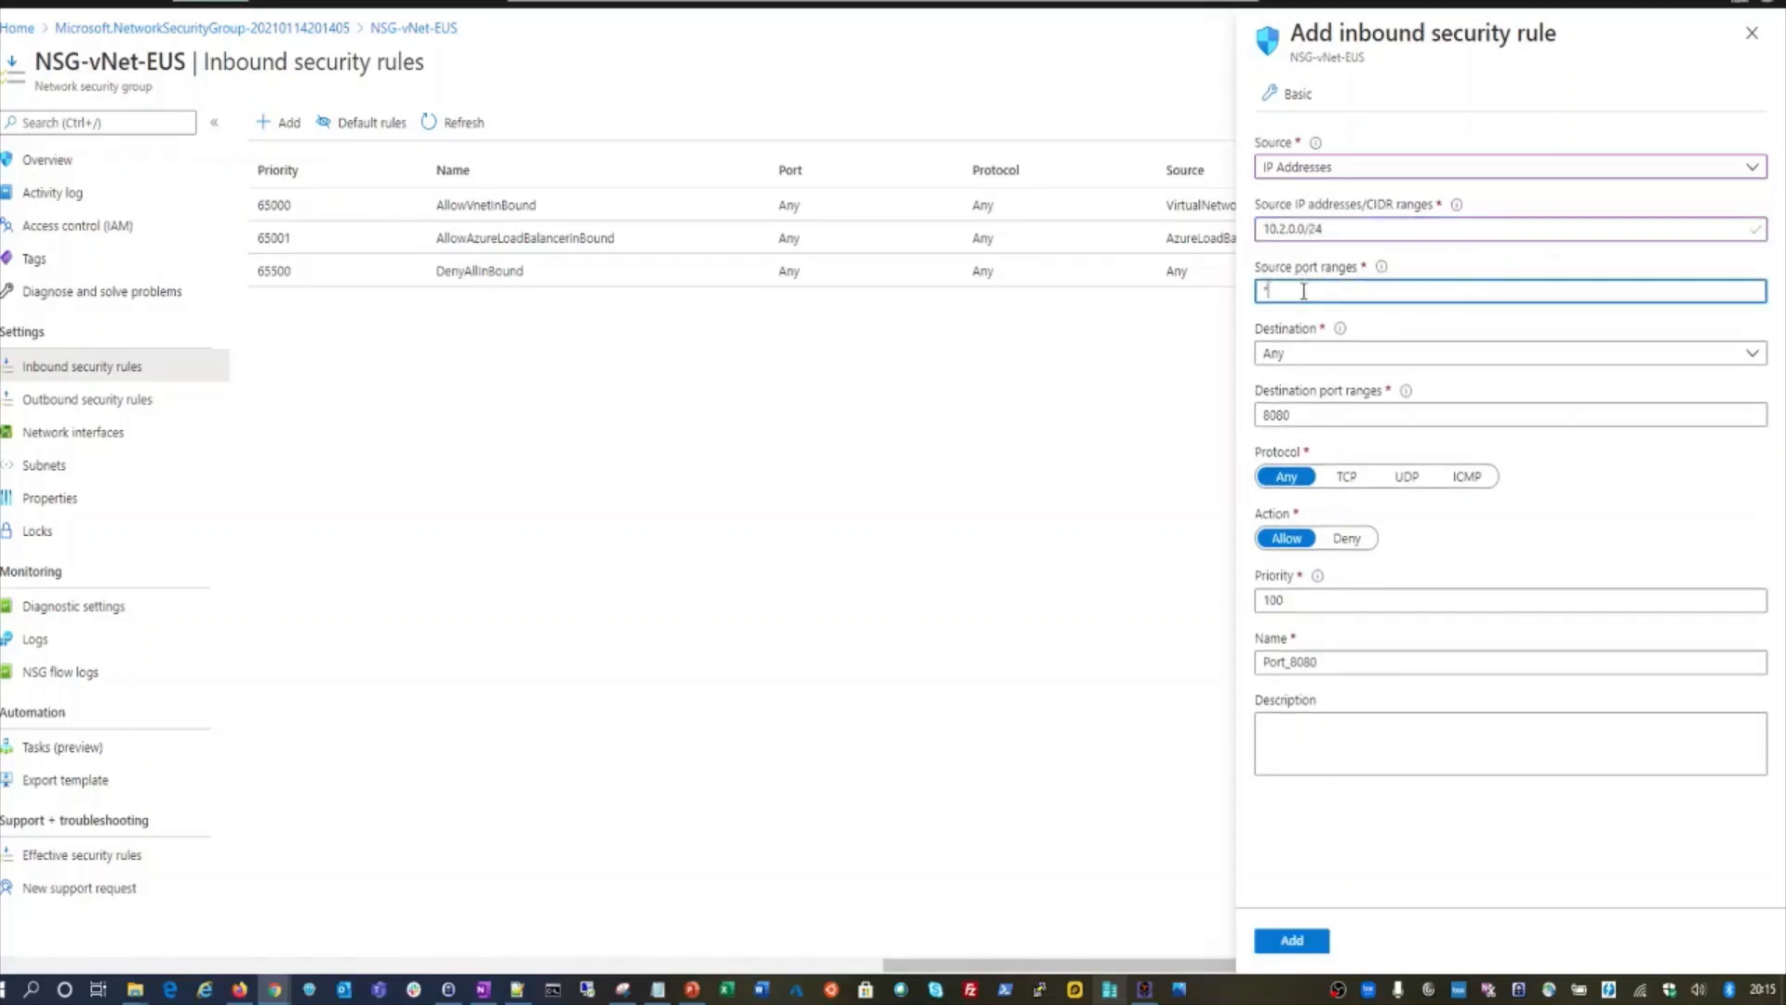
# - Set the inbound rule's destination type to IP Addresses and its destination address to 10.0.0.4
pyautogui.click(1340, 354)
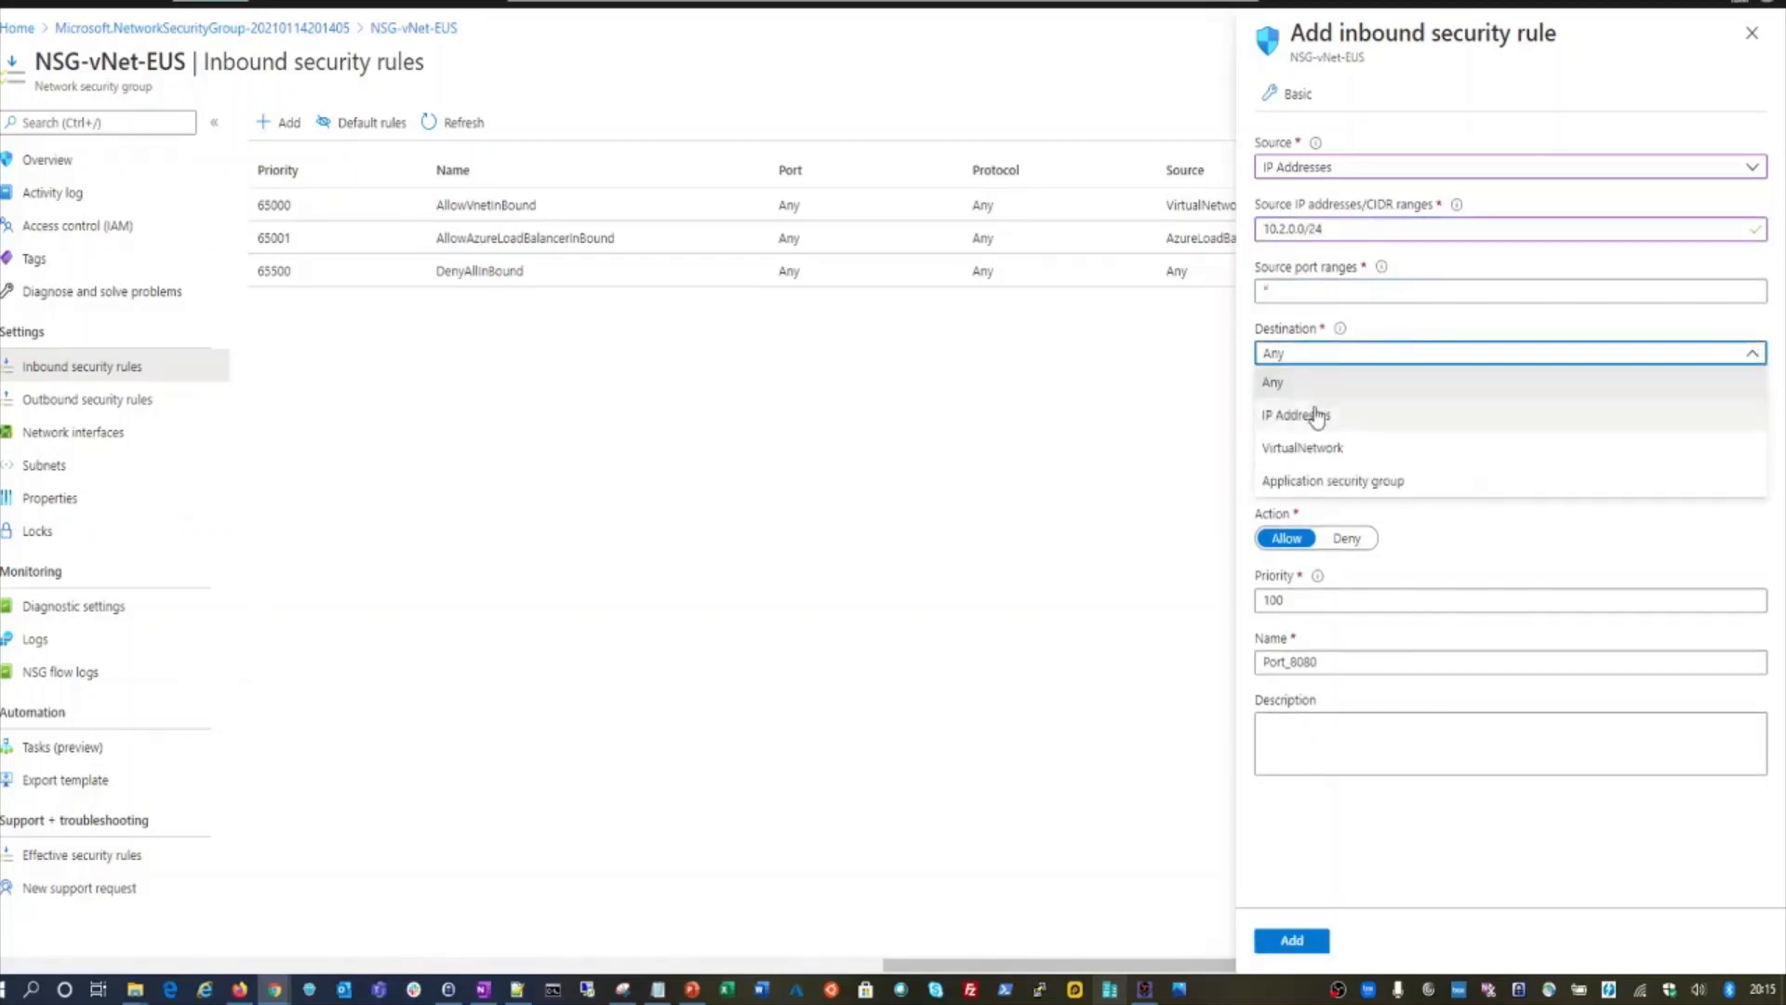
pyautogui.click(1316, 412)
pyautogui.click(1337, 415)
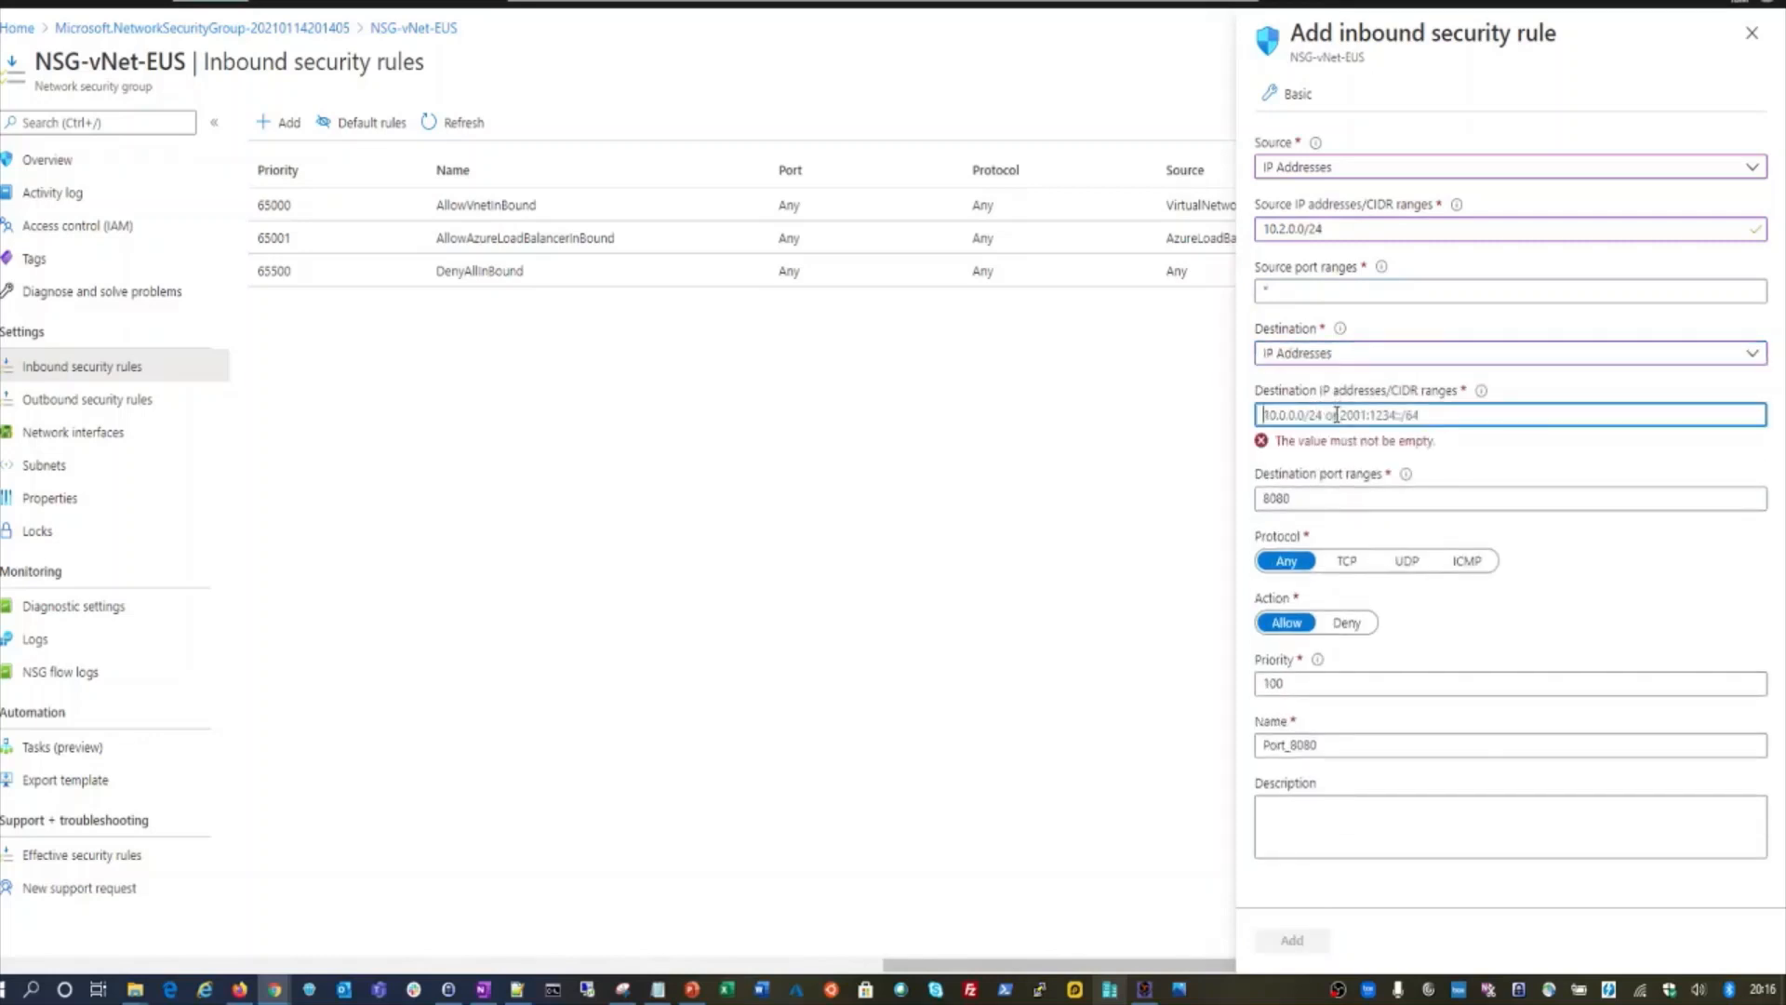
pyautogui.write('10.0.0.4')
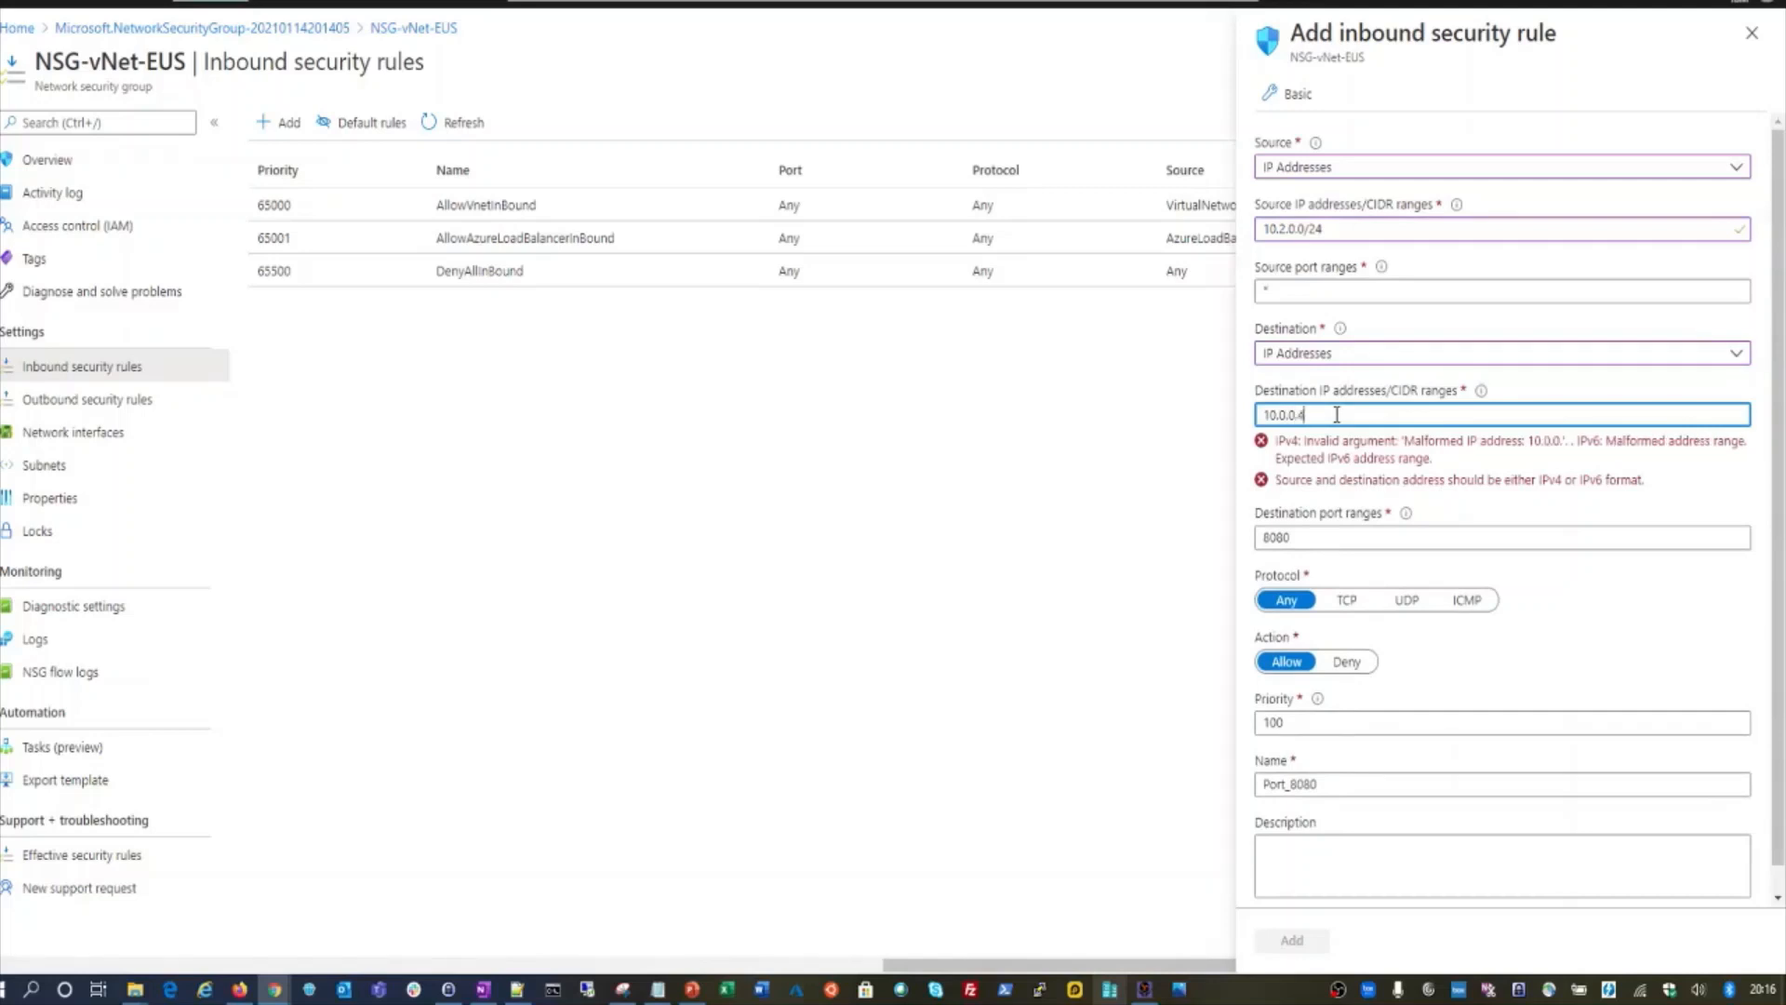
# - Check the VM IP and the firewall's private IP in the Notepad notes against the rule's addresses
pyautogui.hotkey('alt', 'Tab')
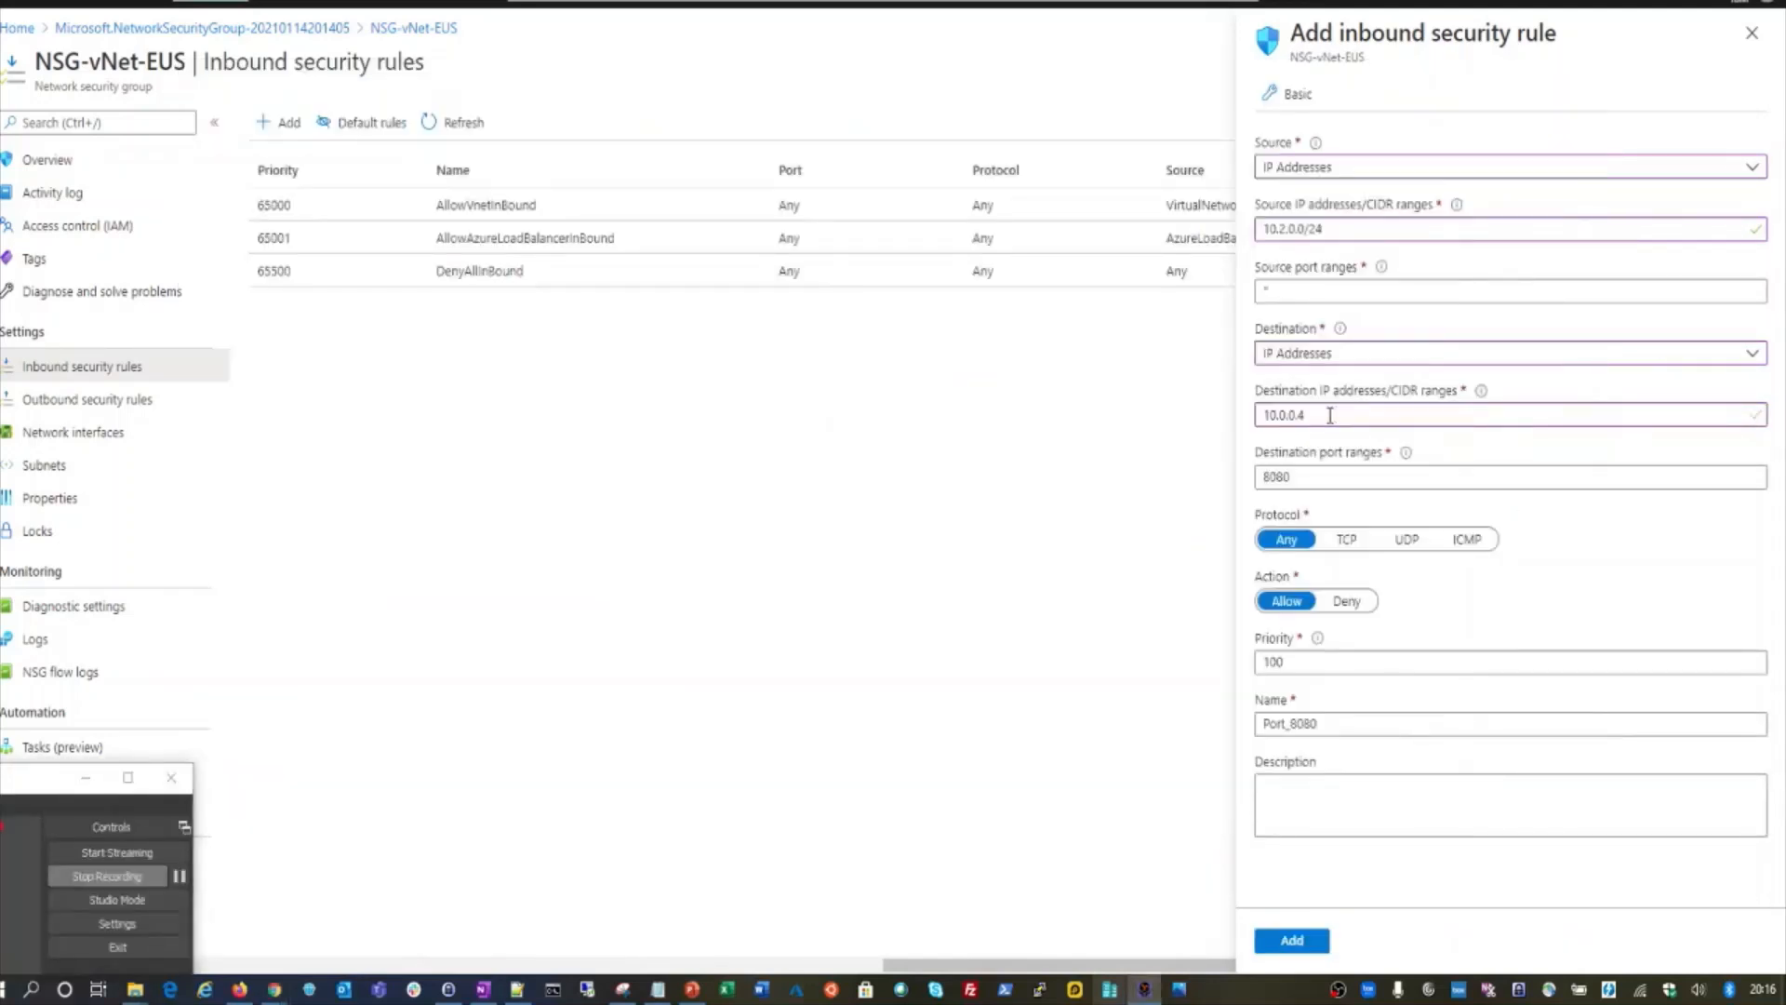
pyautogui.click(1330, 416)
pyautogui.hotkey('alt', 'Tab')
pyautogui.press('Tab')
pyautogui.press('Tab')
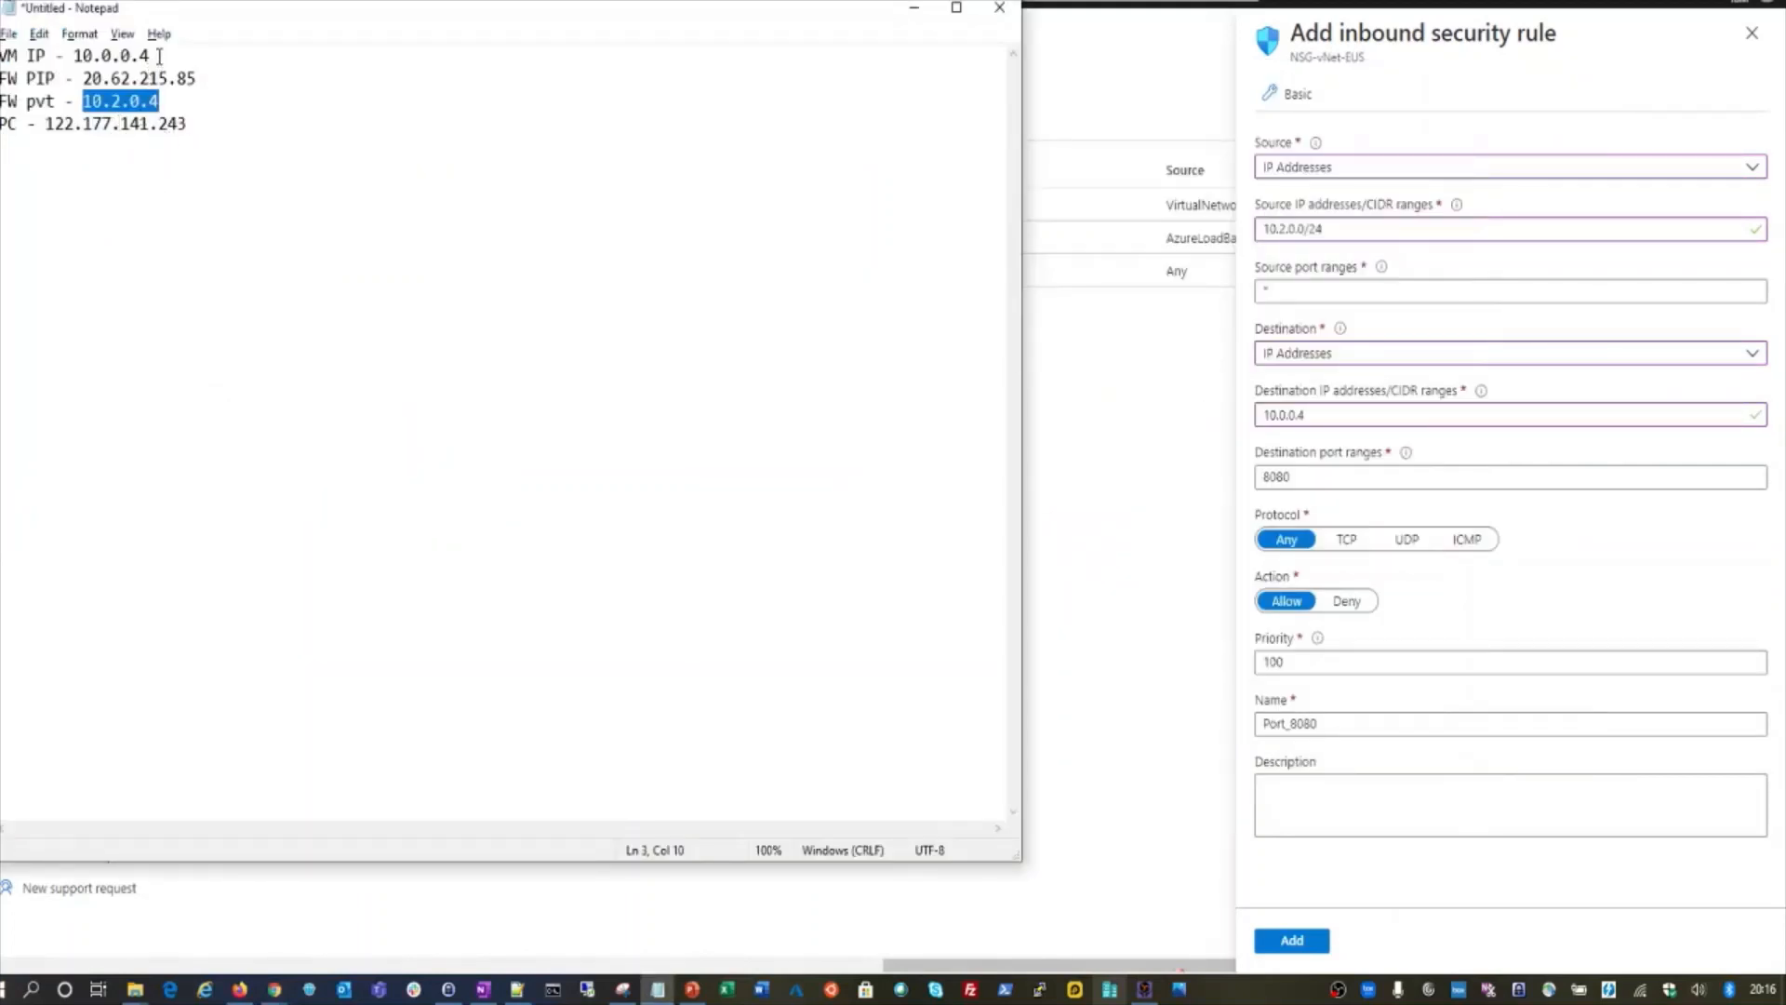
pyautogui.moveTo(159, 56); pyautogui.dragTo(65, 58)
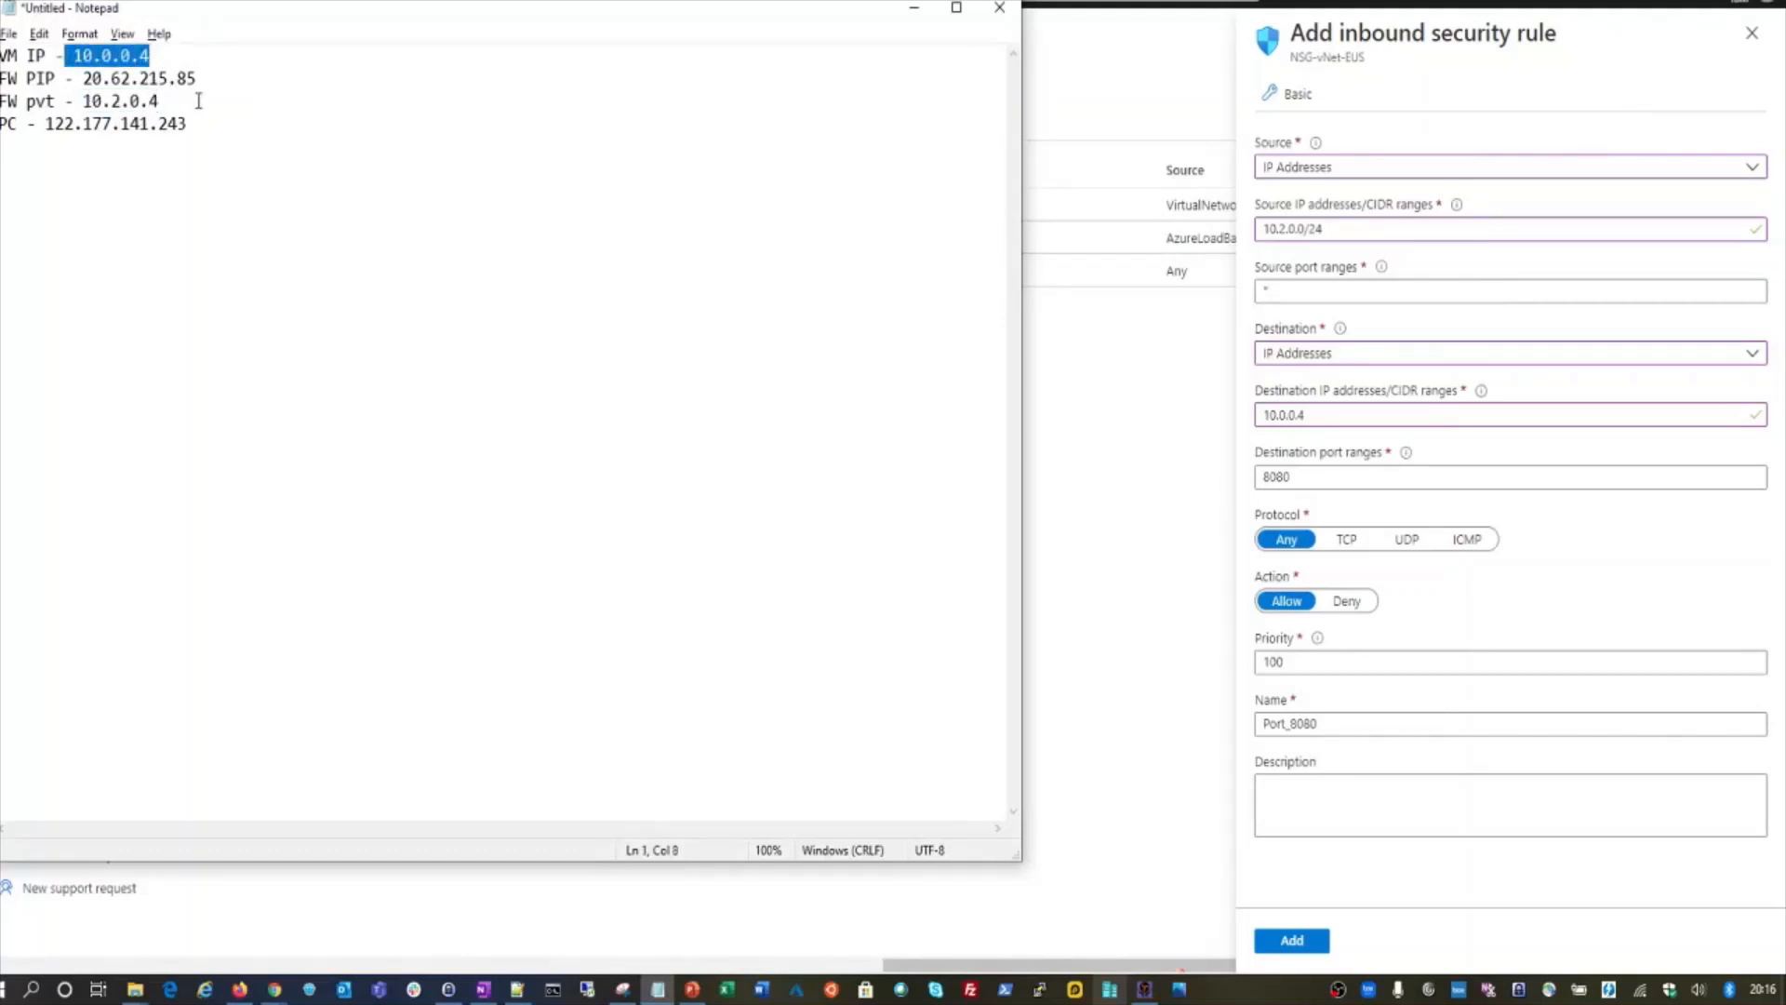
pyautogui.moveTo(160, 102); pyautogui.dragTo(82, 103)
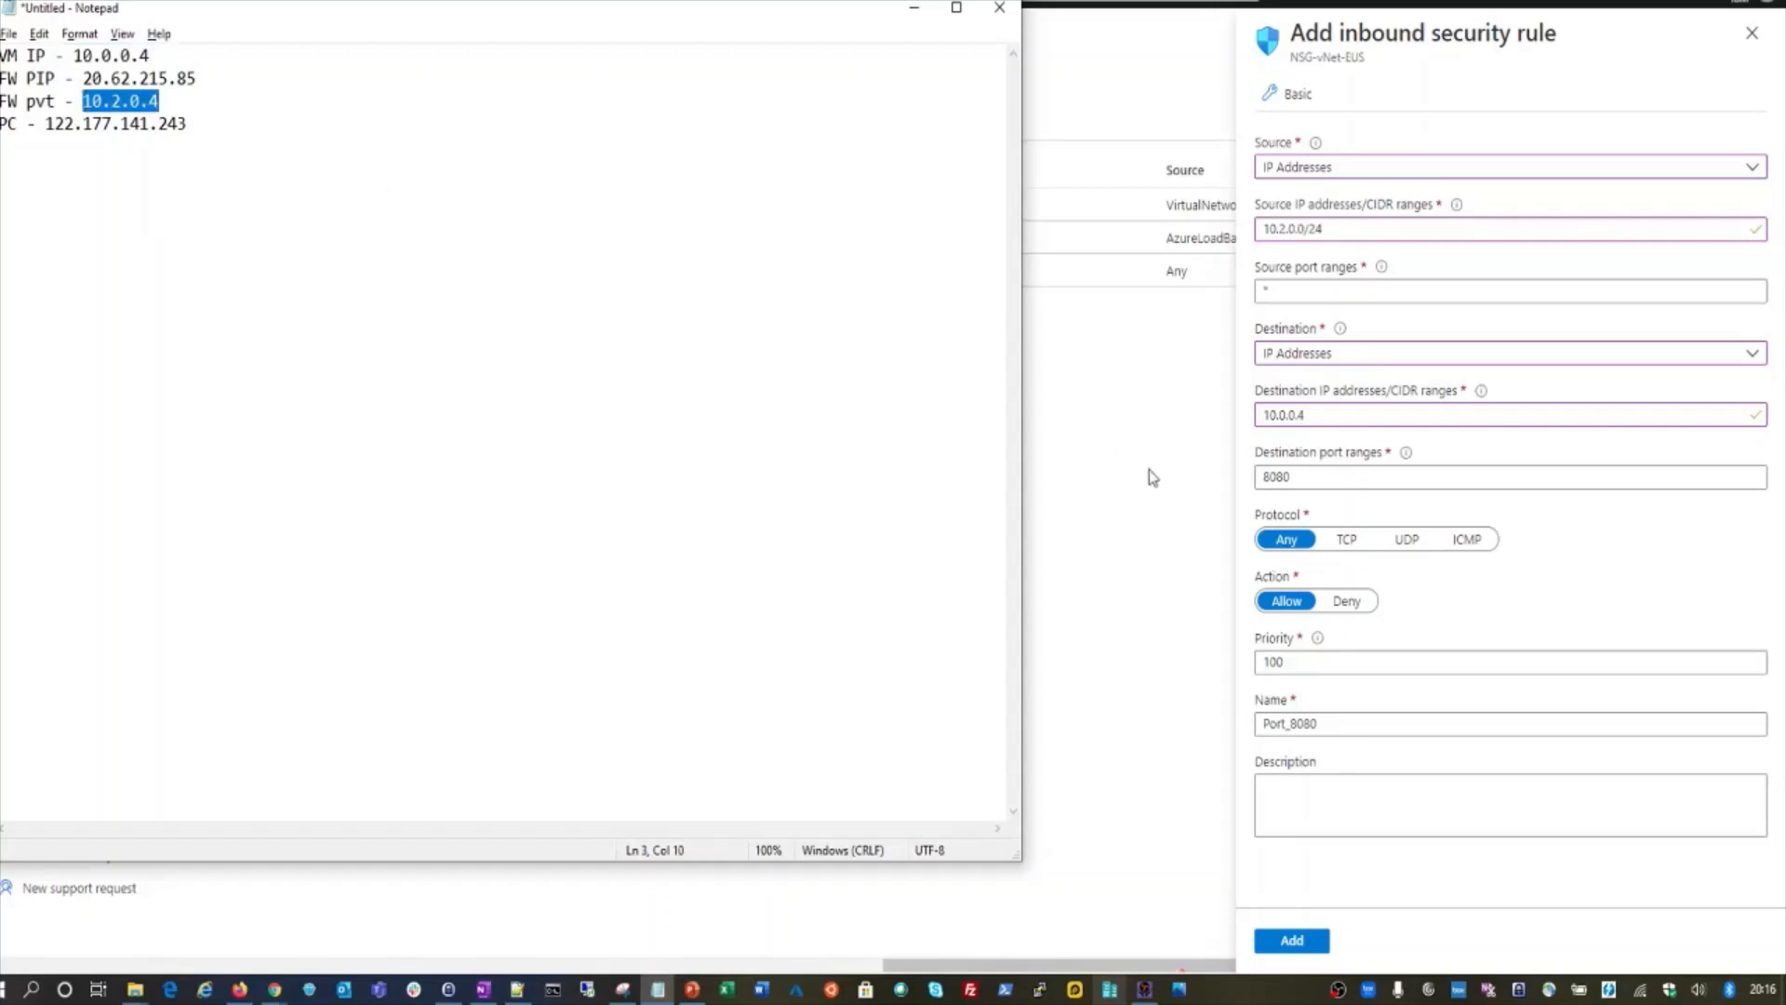
pyautogui.click(1360, 421)
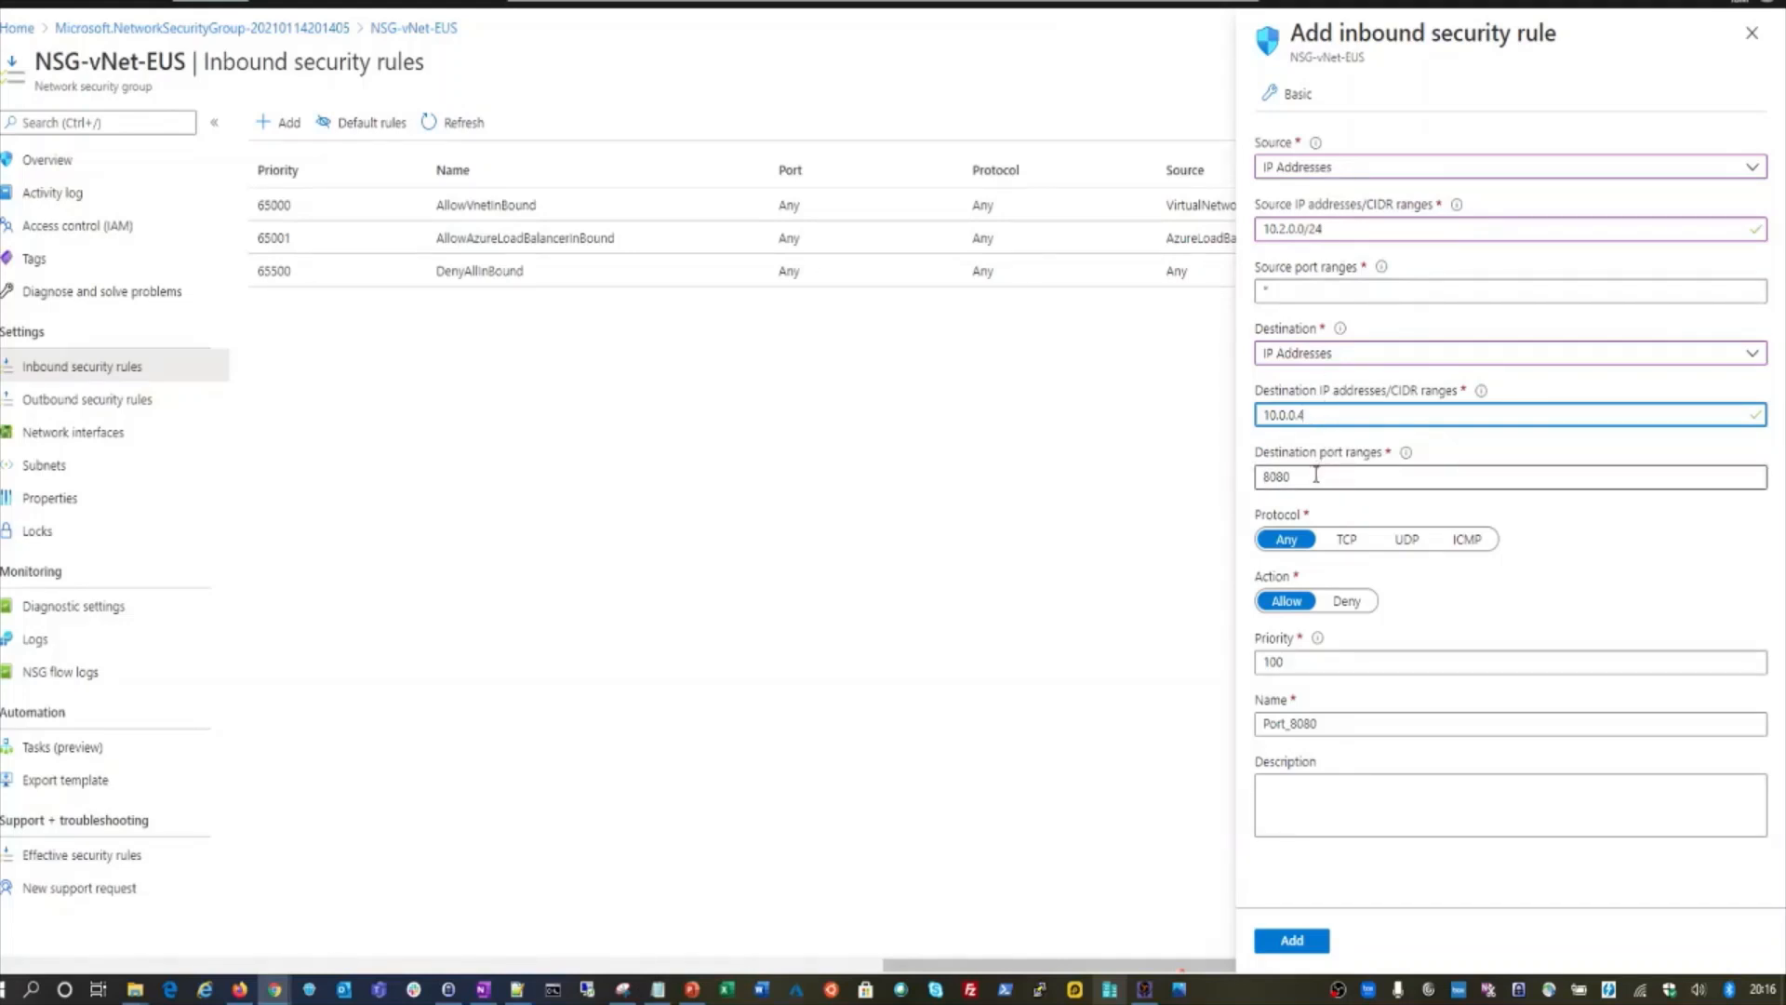
# - Set the rule's destination port to 3389, keep priority 100, name it RDP_3389 and add the rule
pyautogui.moveTo(1315, 475); pyautogui.dragTo(1042, 491)
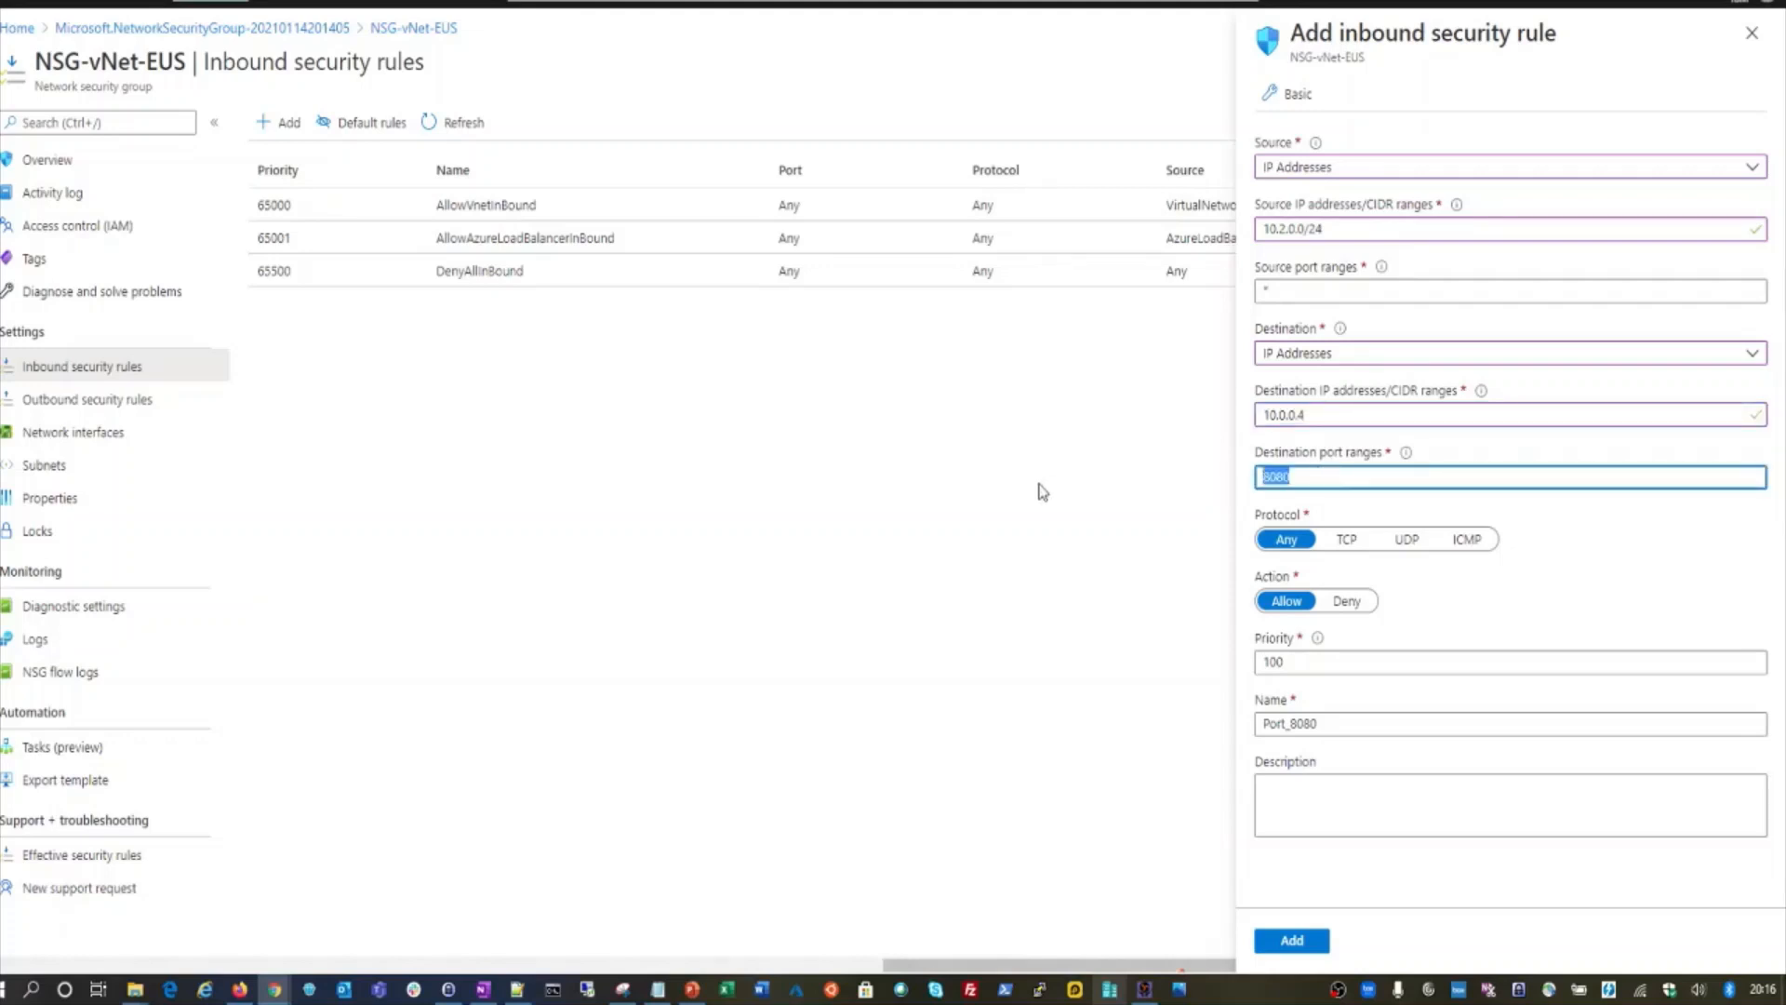
pyautogui.write('3389')
pyautogui.click(1296, 661)
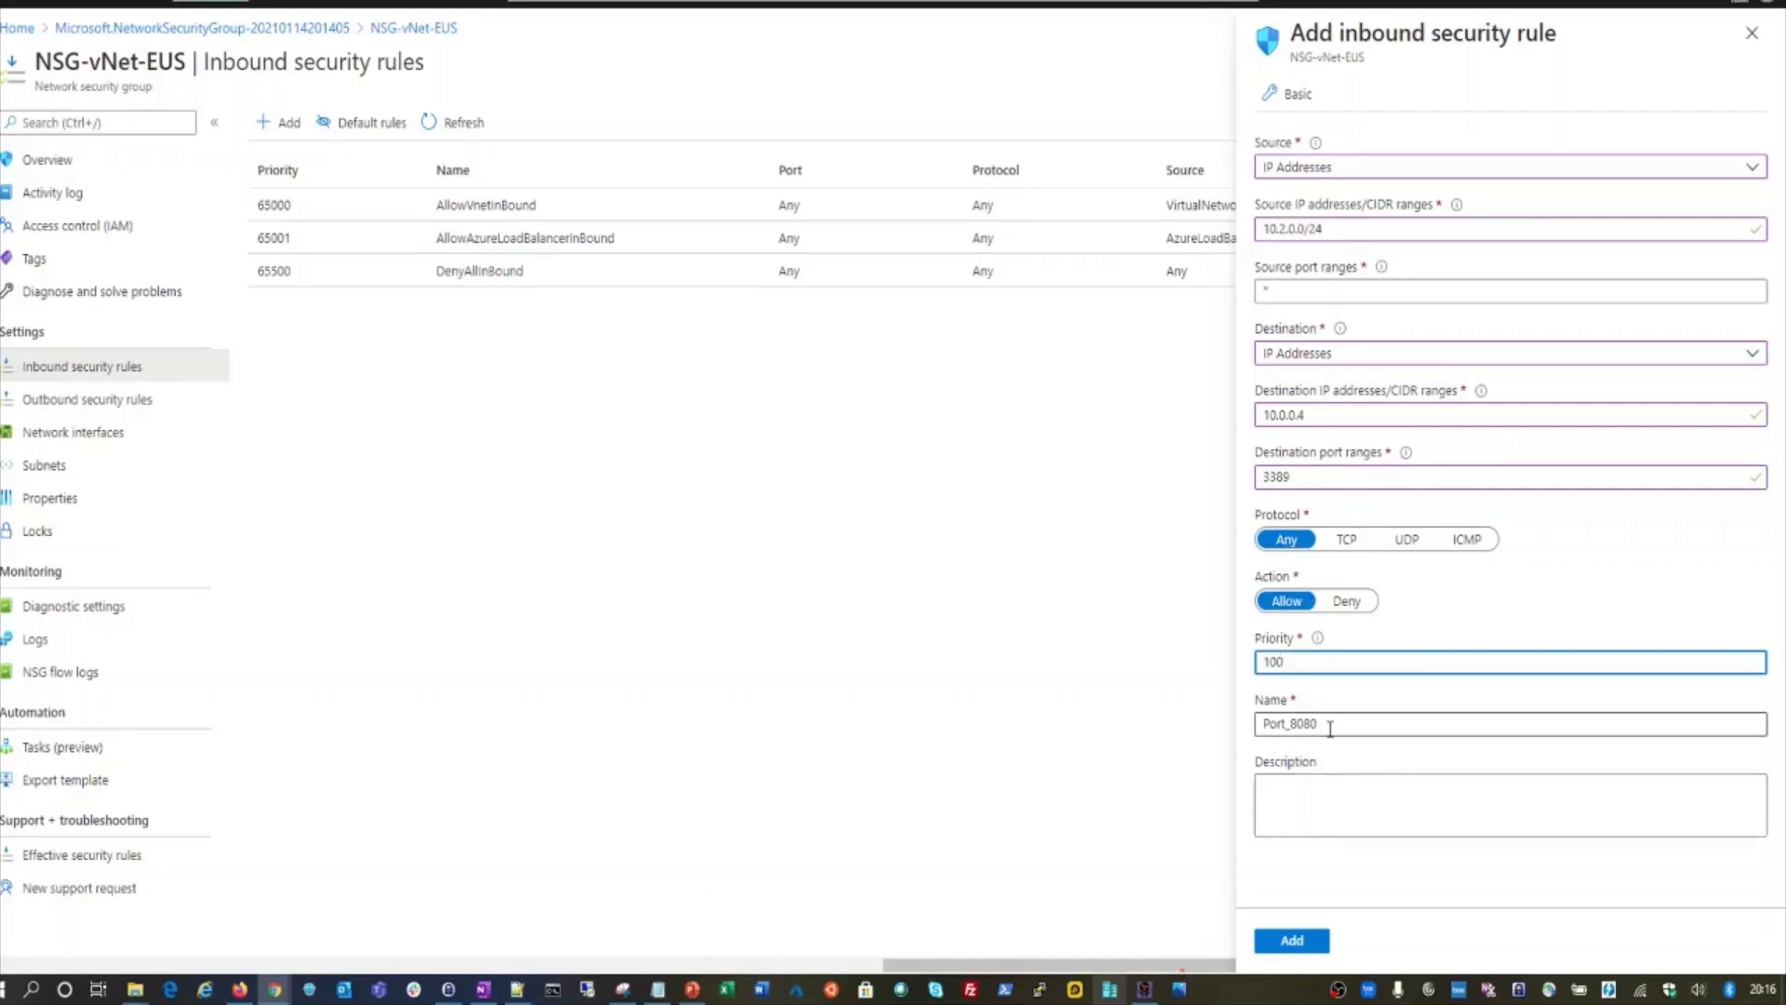
pyautogui.press('Tab')
pyautogui.write('RDP')
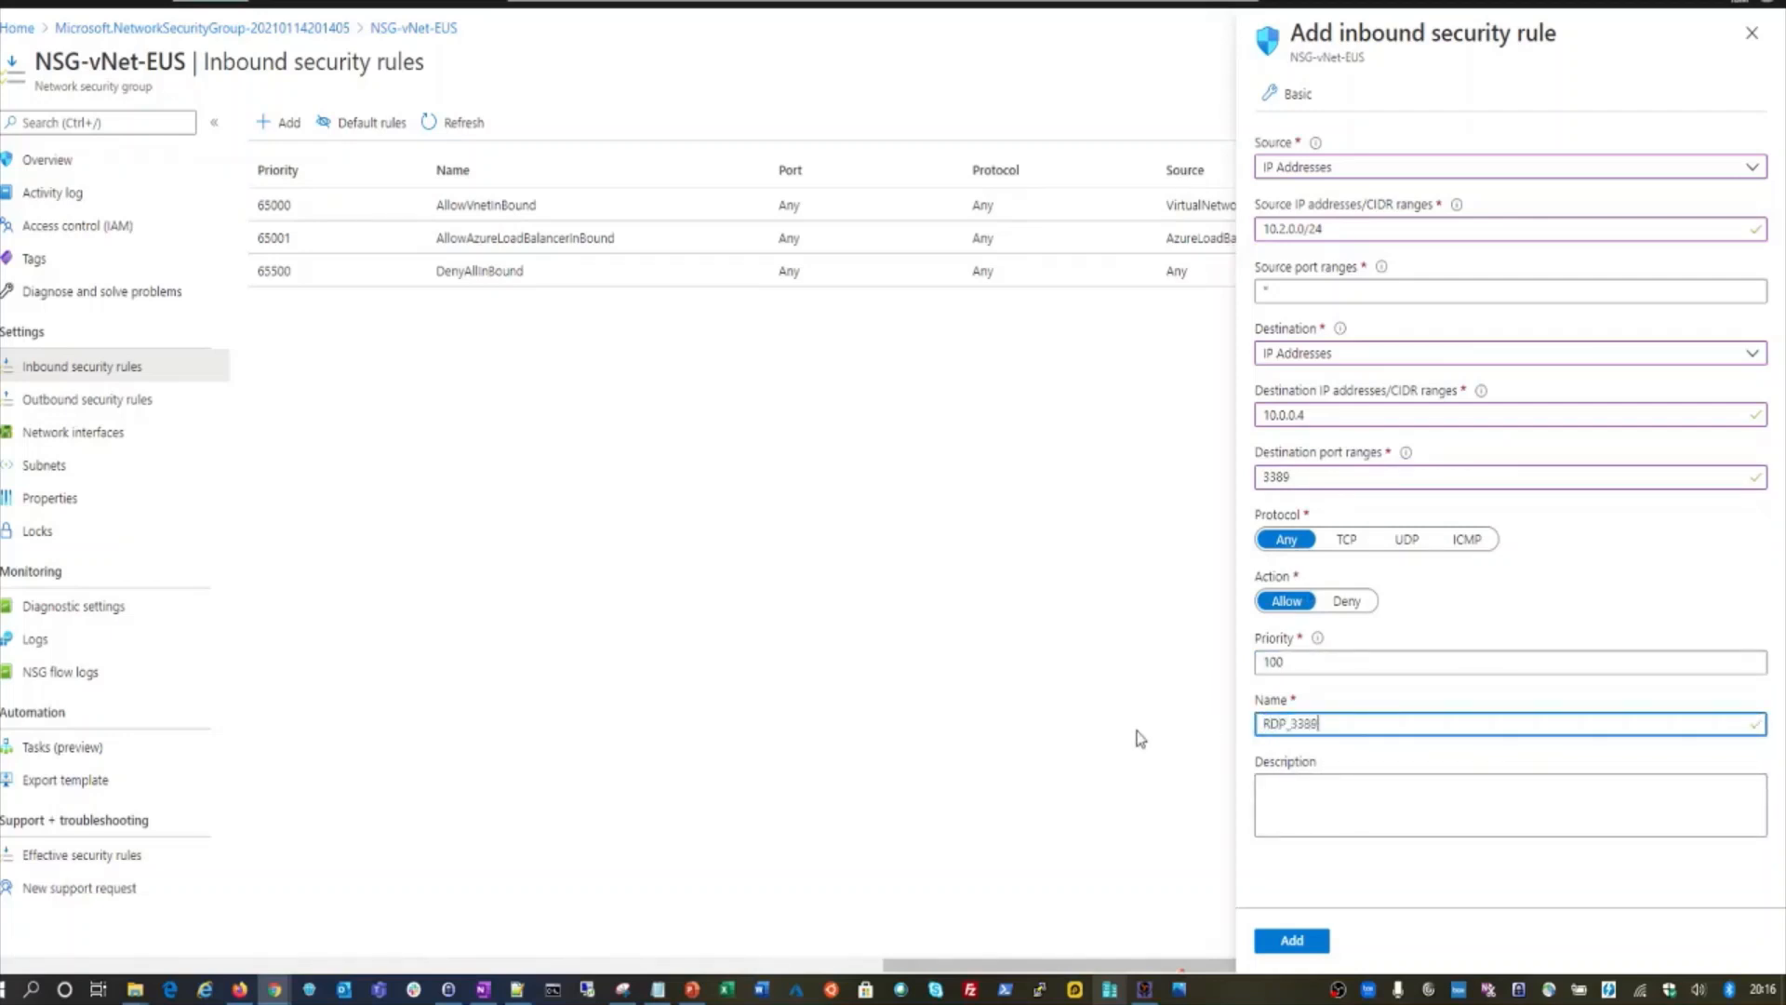
pyautogui.click(1291, 940)
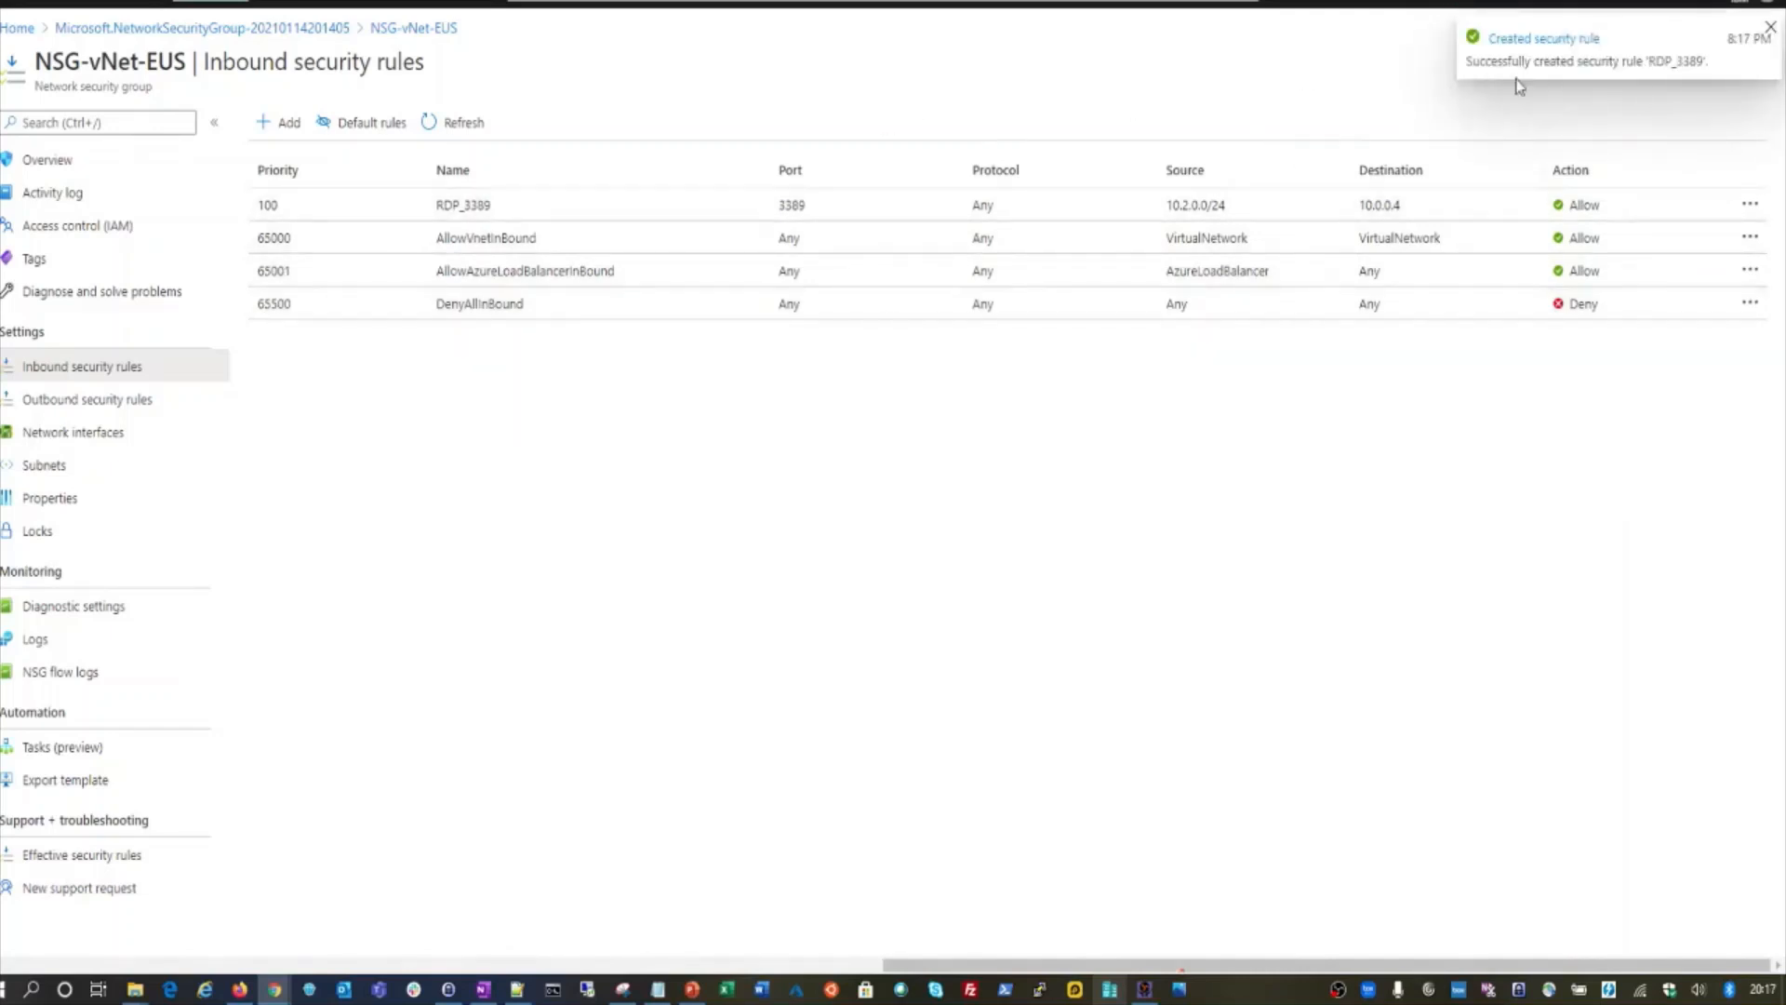
# - Close the network security group and deployment pages and open the FW-EUS firewall from the recent resources
pyautogui.click(1771, 29)
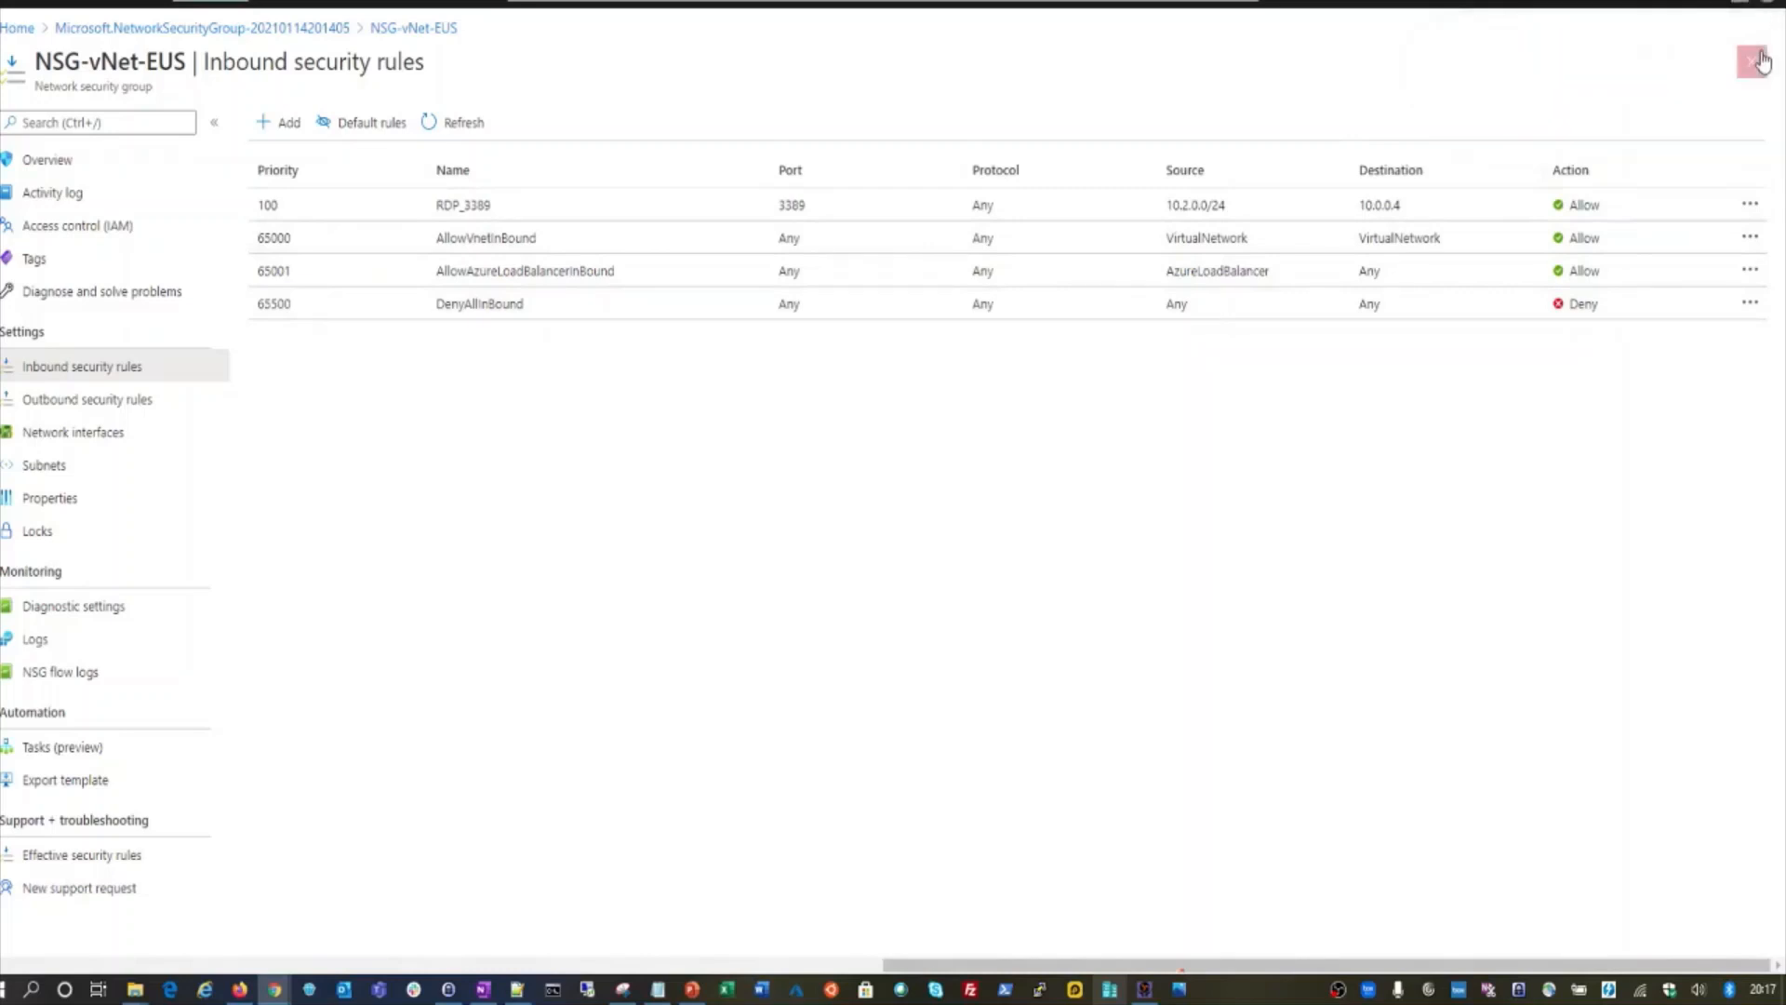
pyautogui.click(1752, 62)
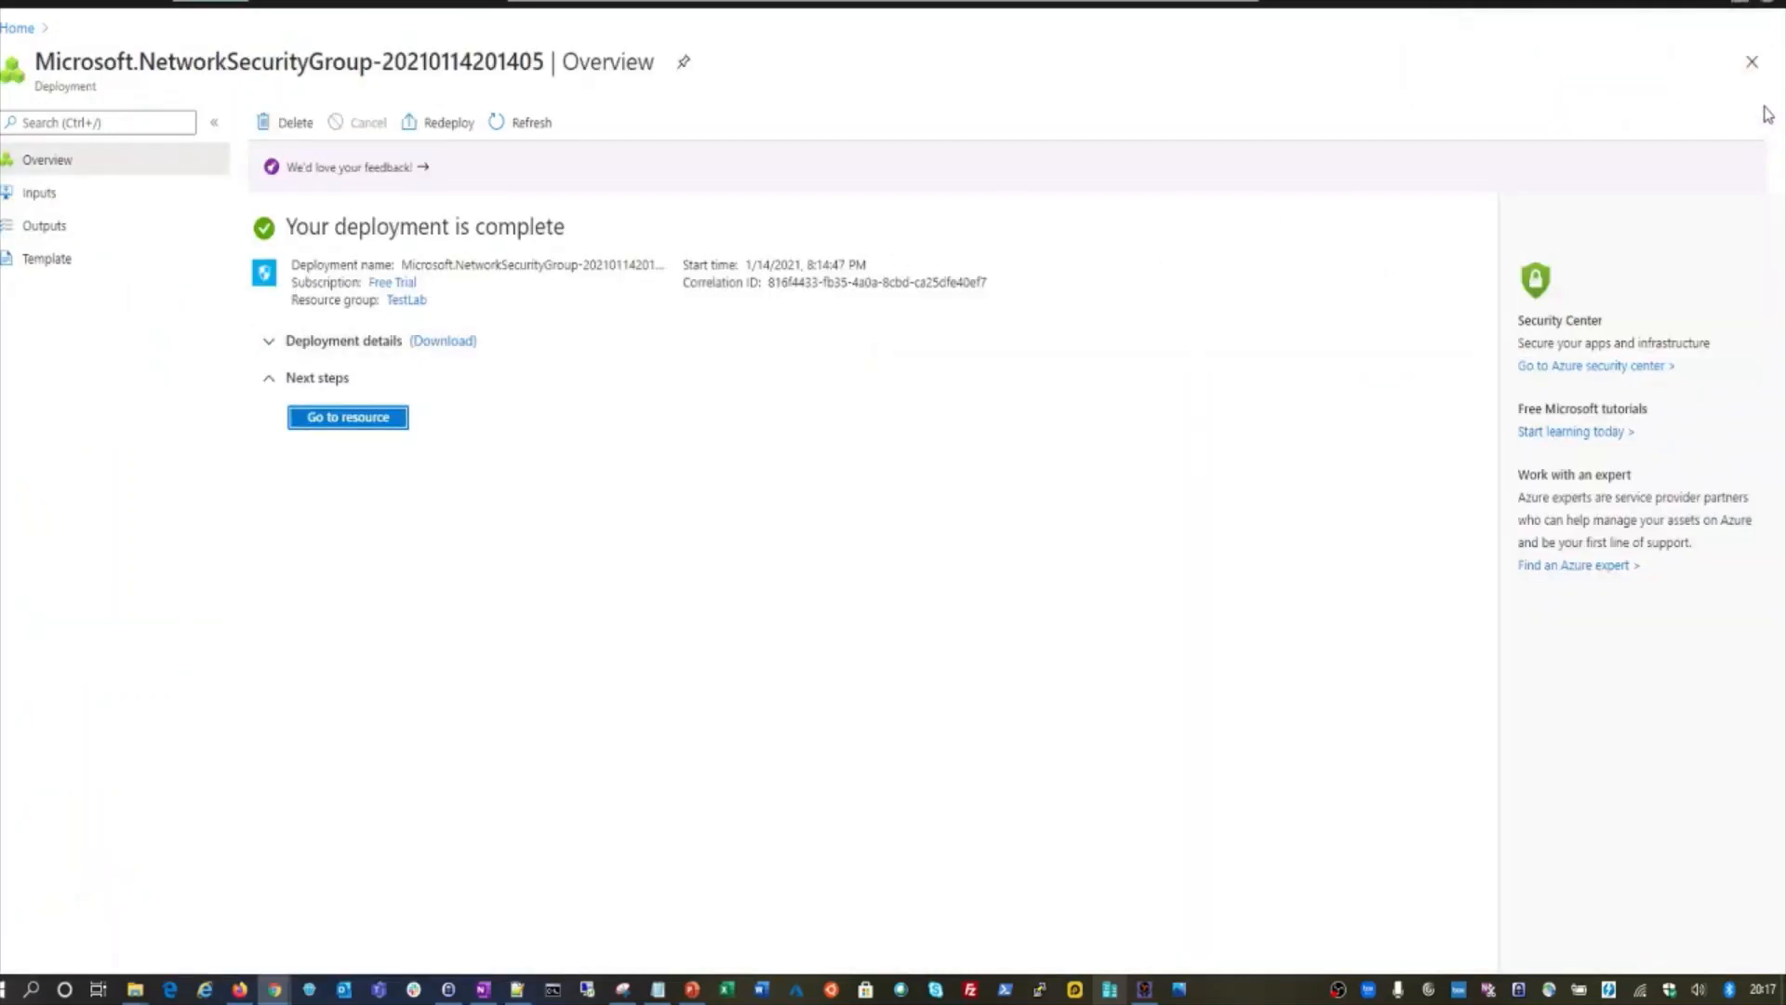
pyautogui.click(1752, 62)
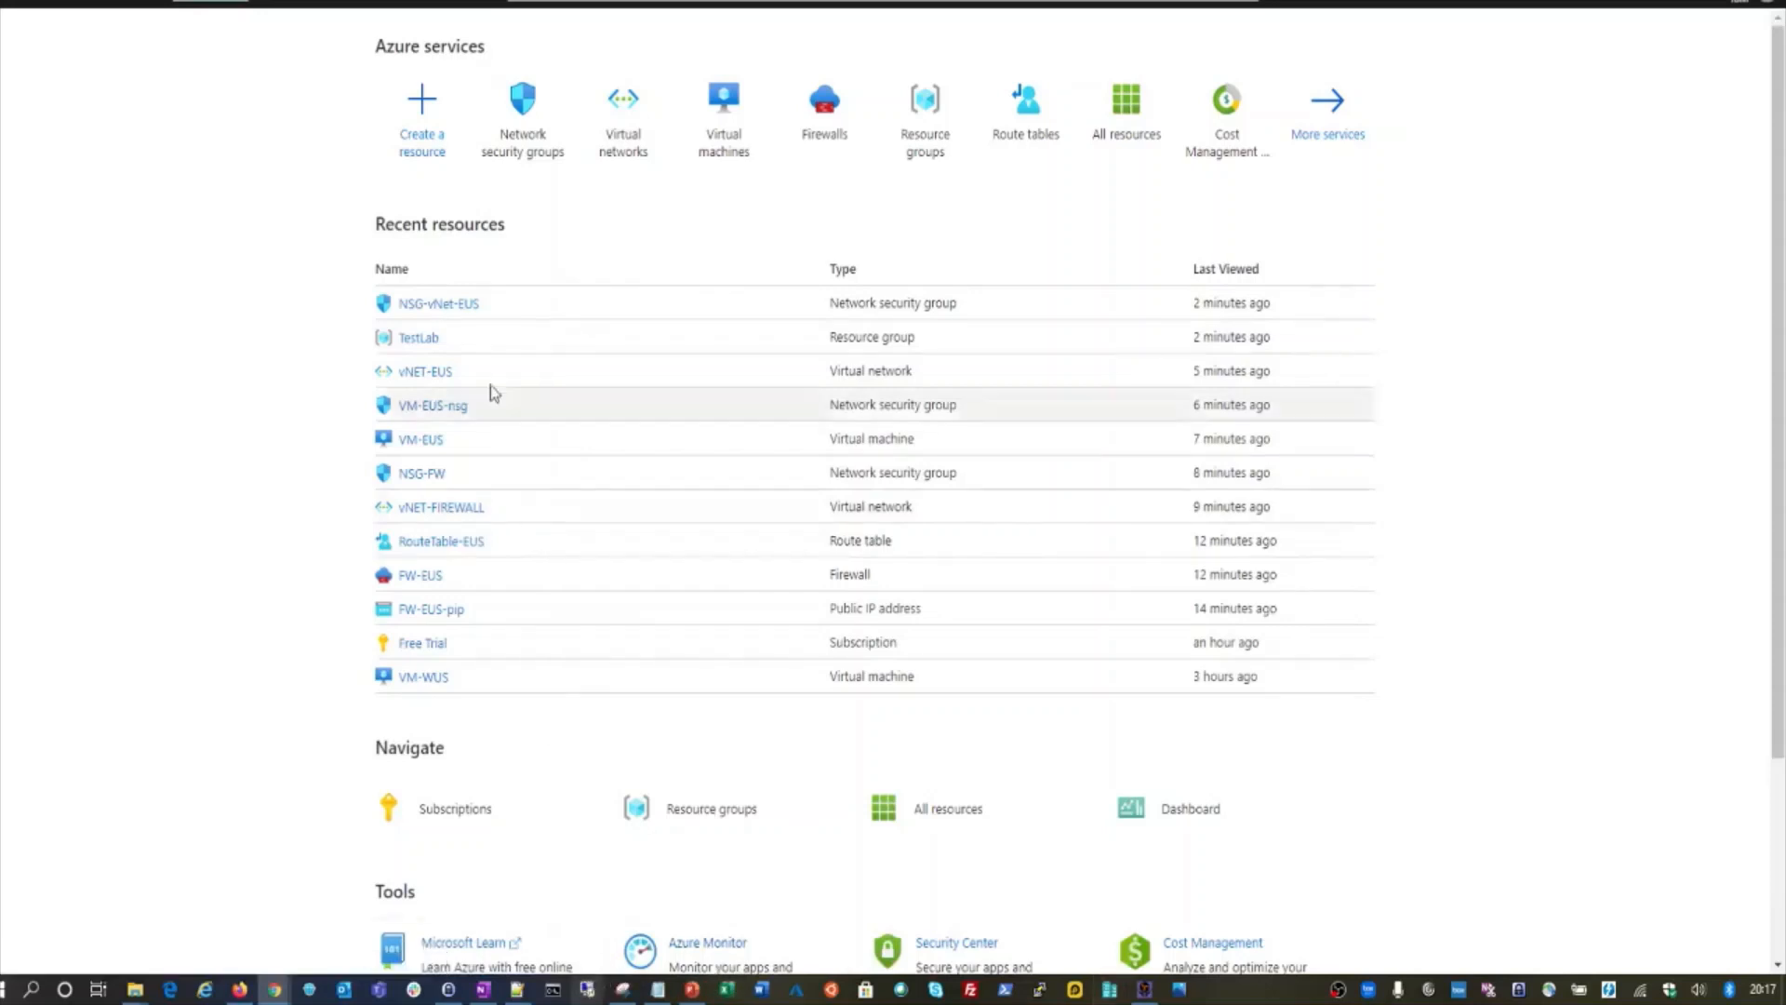
pyautogui.click(432, 577)
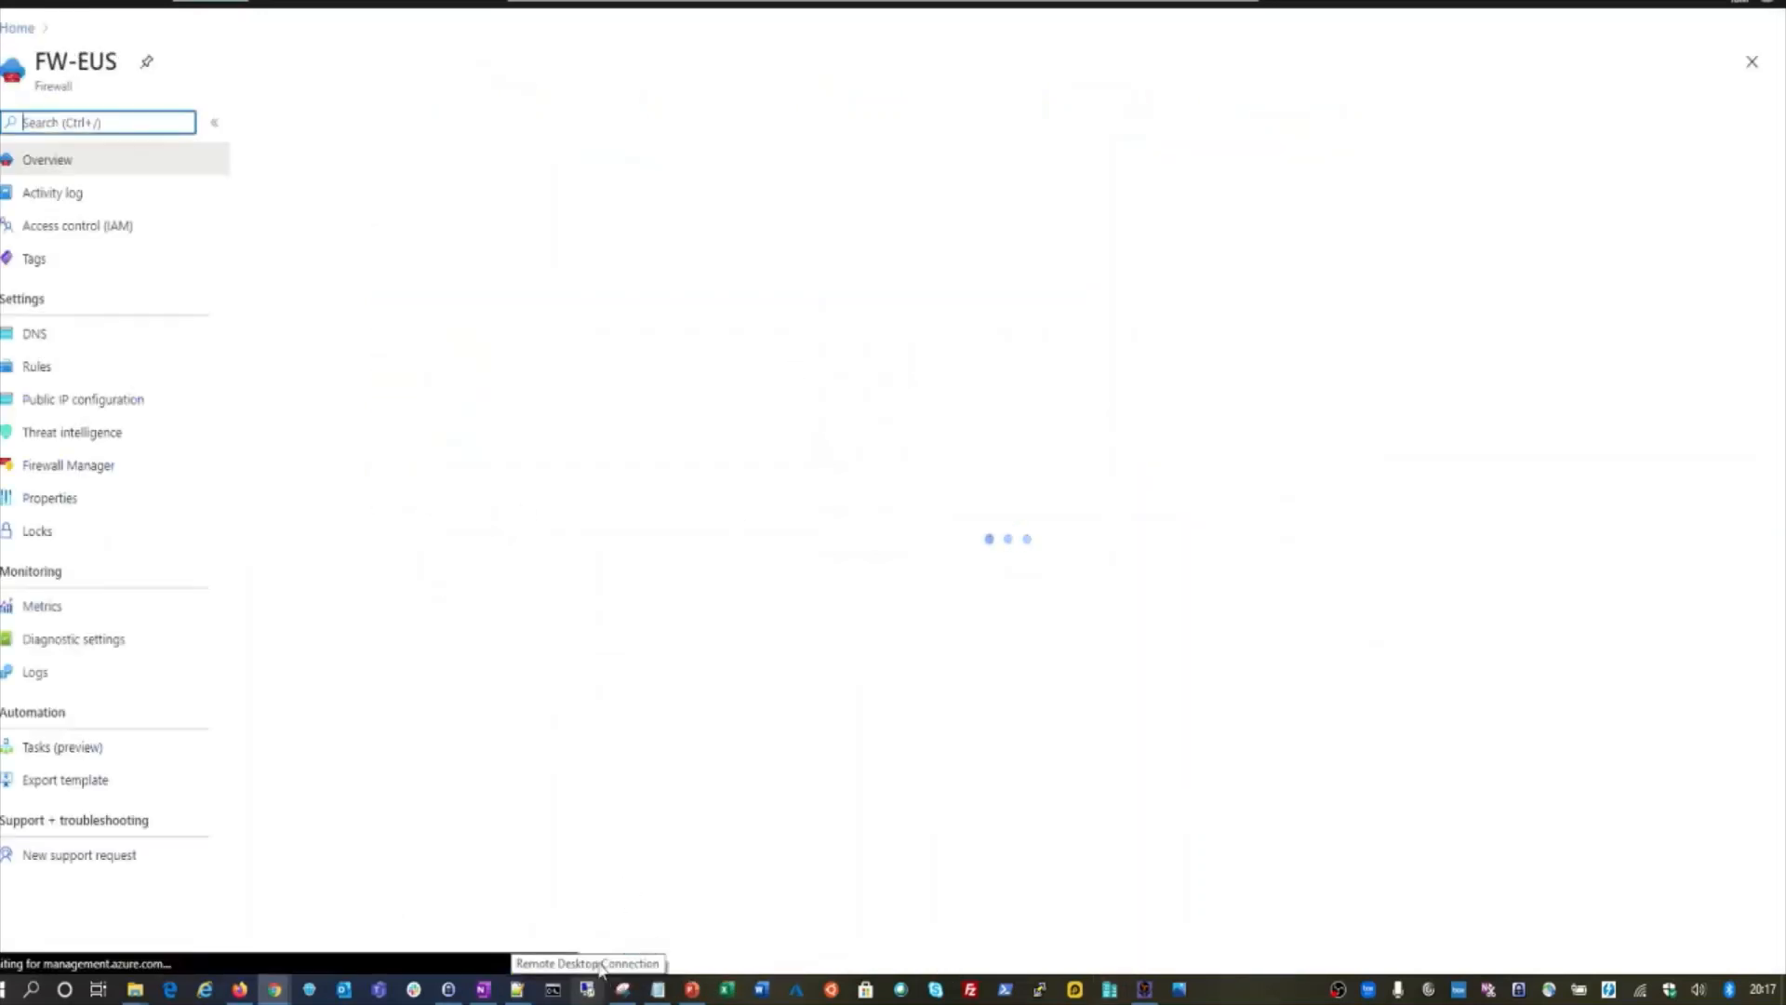
# - Open Remote Desktop Connection and enter the firewall's public IP 20.62.215.85, copied from Notepad, as the computer to connect to
pyautogui.click(587, 991)
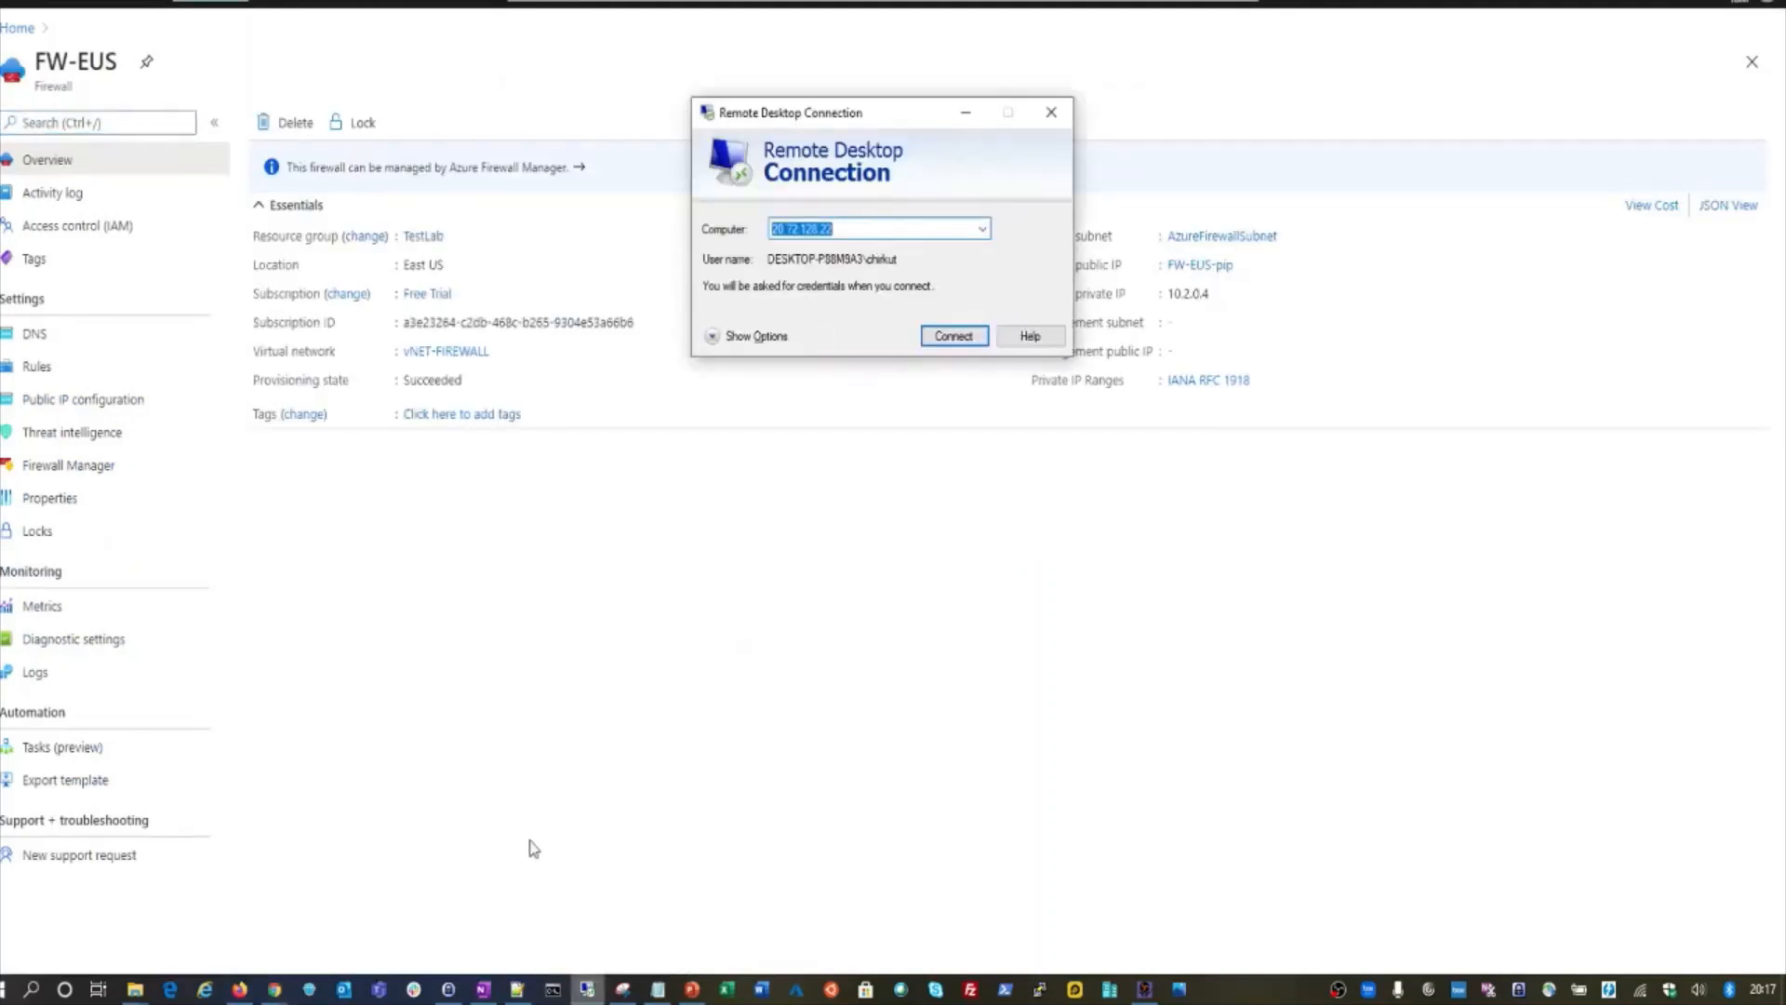
pyautogui.click(658, 989)
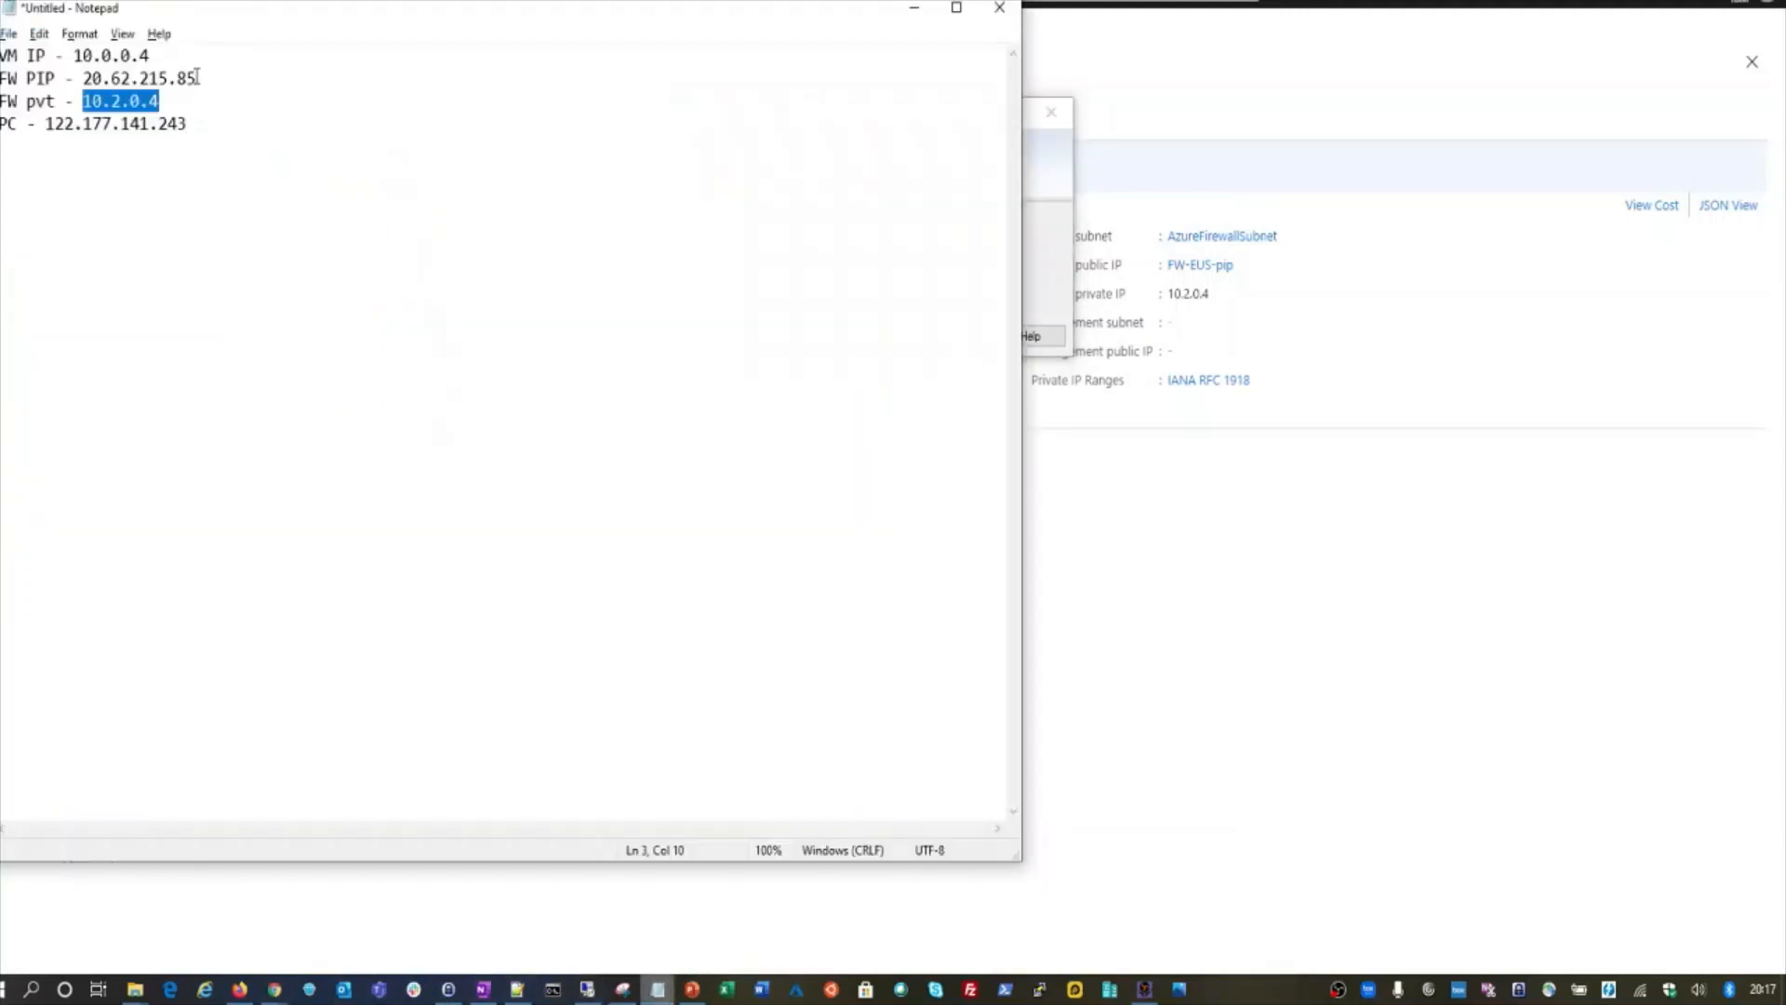
pyautogui.moveTo(197, 78); pyautogui.dragTo(81, 78)
pyautogui.hotkey('ctrl', 'c')
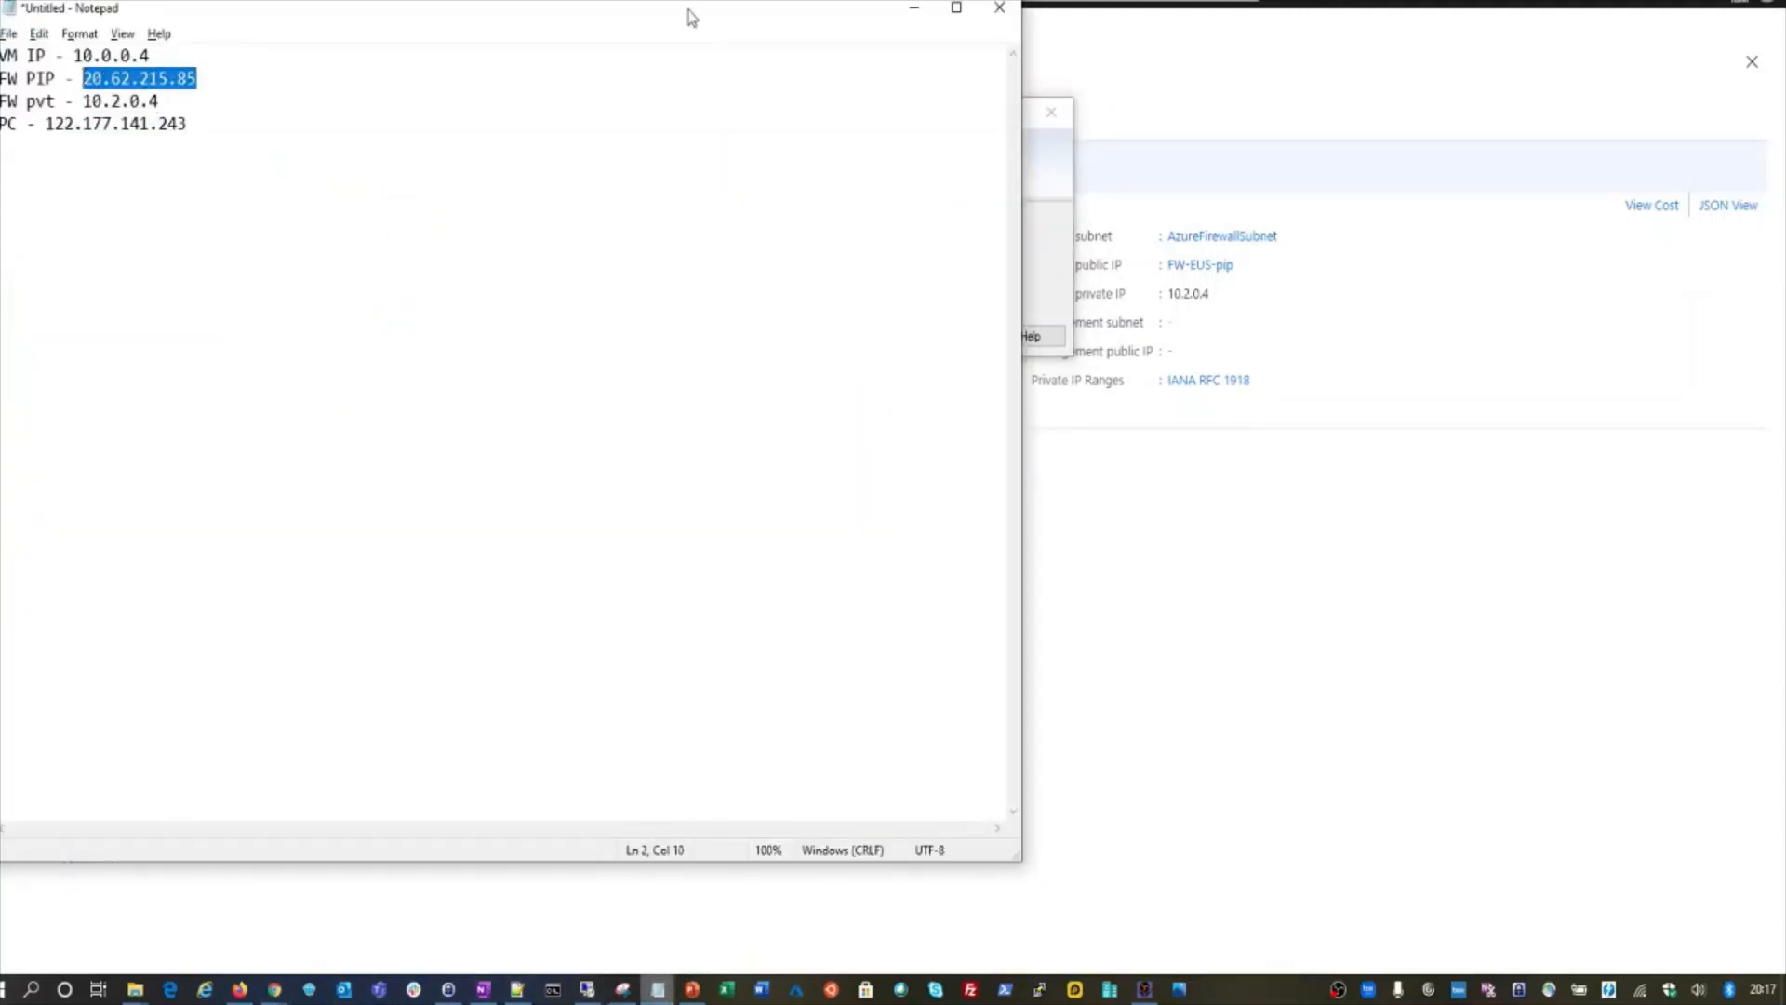
pyautogui.click(915, 8)
pyautogui.hotkey('ctrl', 'v')
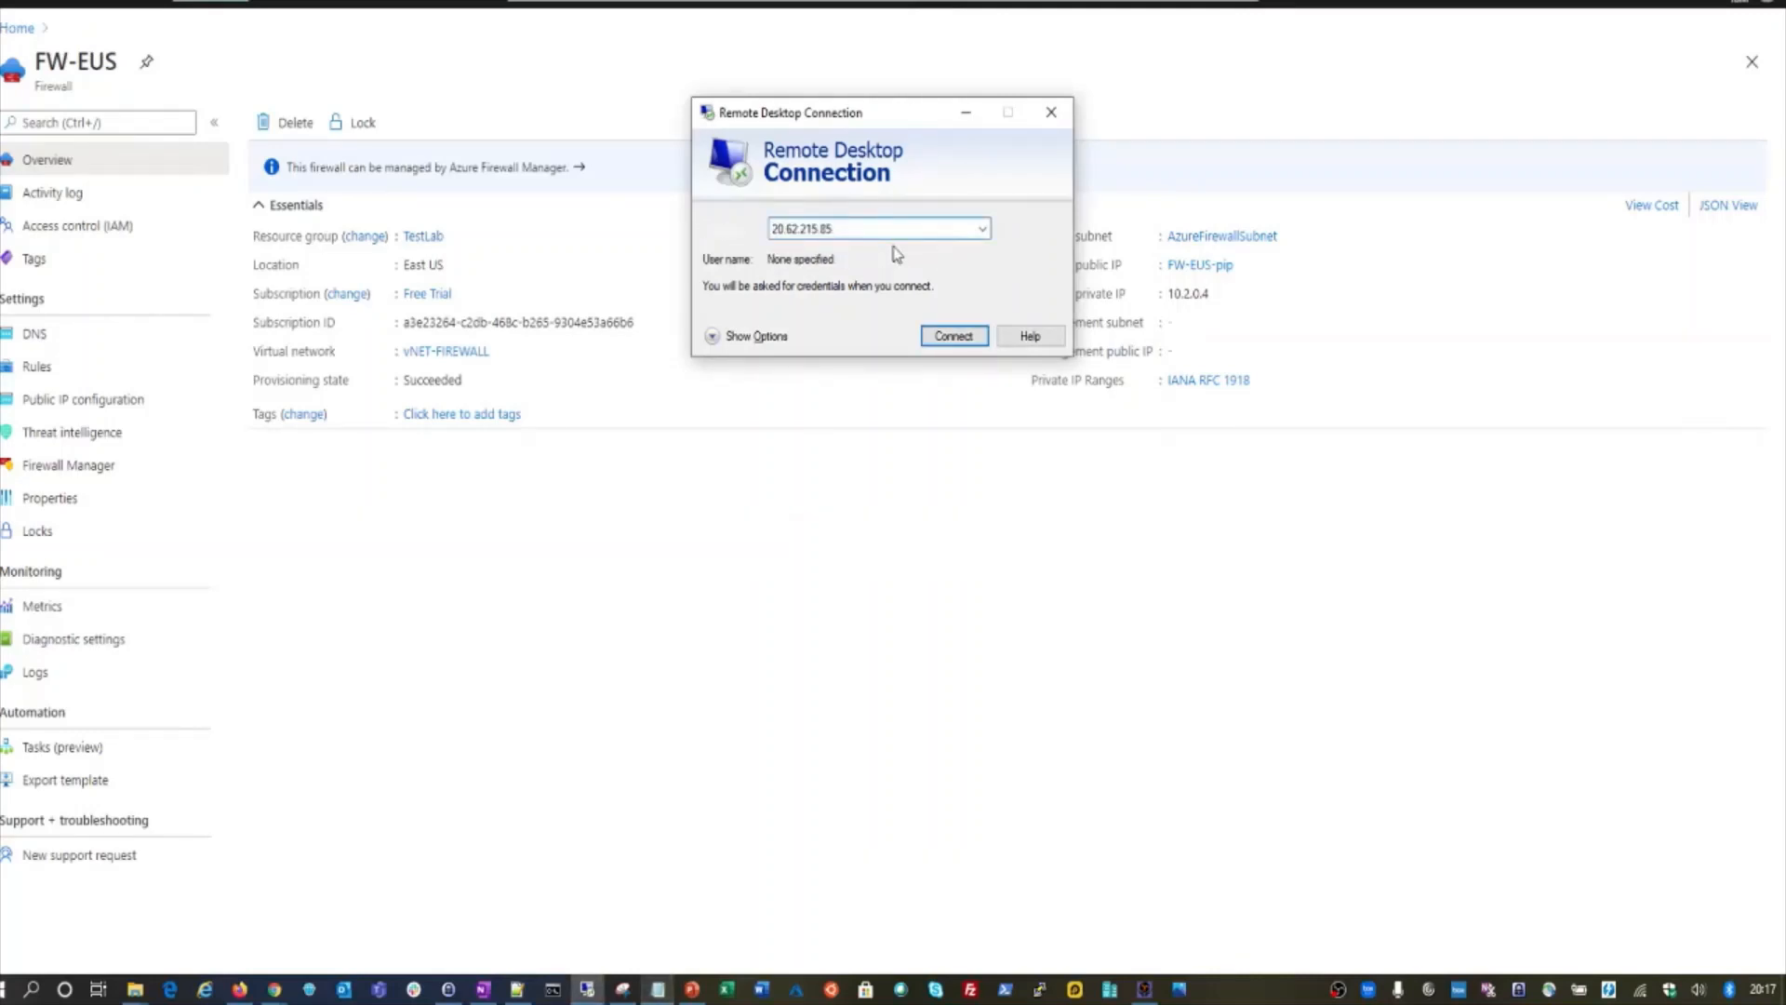
# - Try to connect to 20.62.215.85 over Remote Desktop, then minimize the connection window
pyautogui.press('Return')
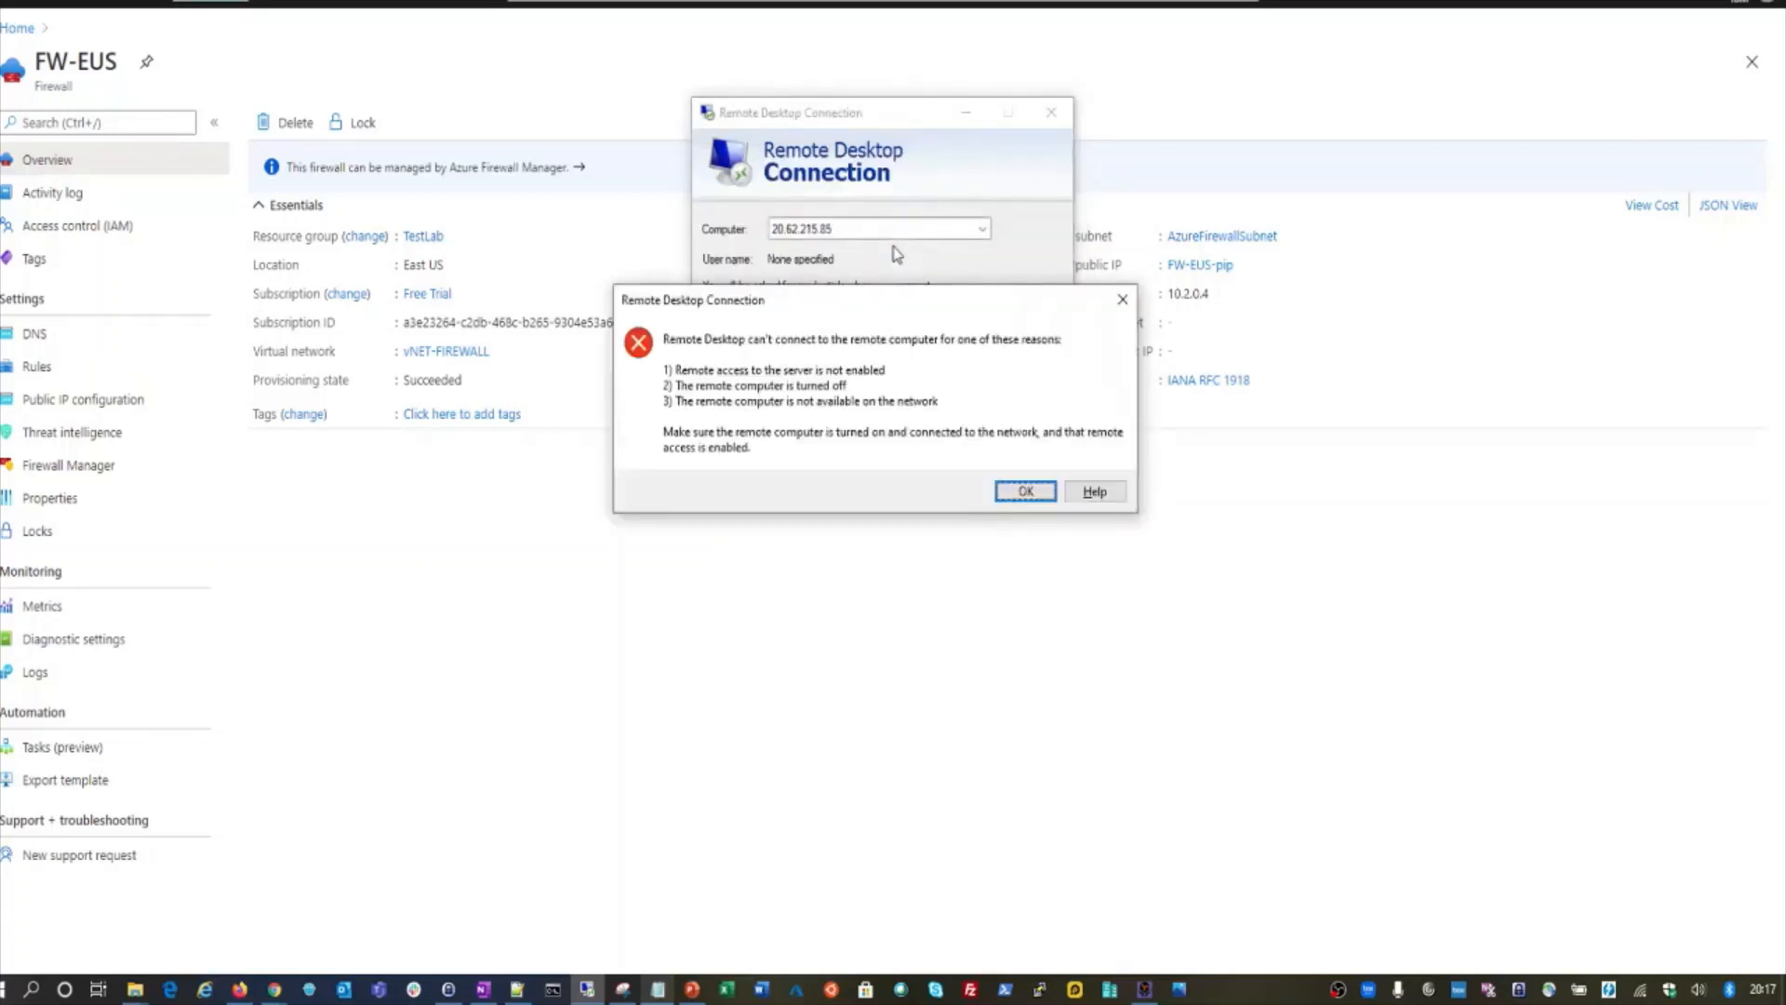
pyautogui.click(1023, 491)
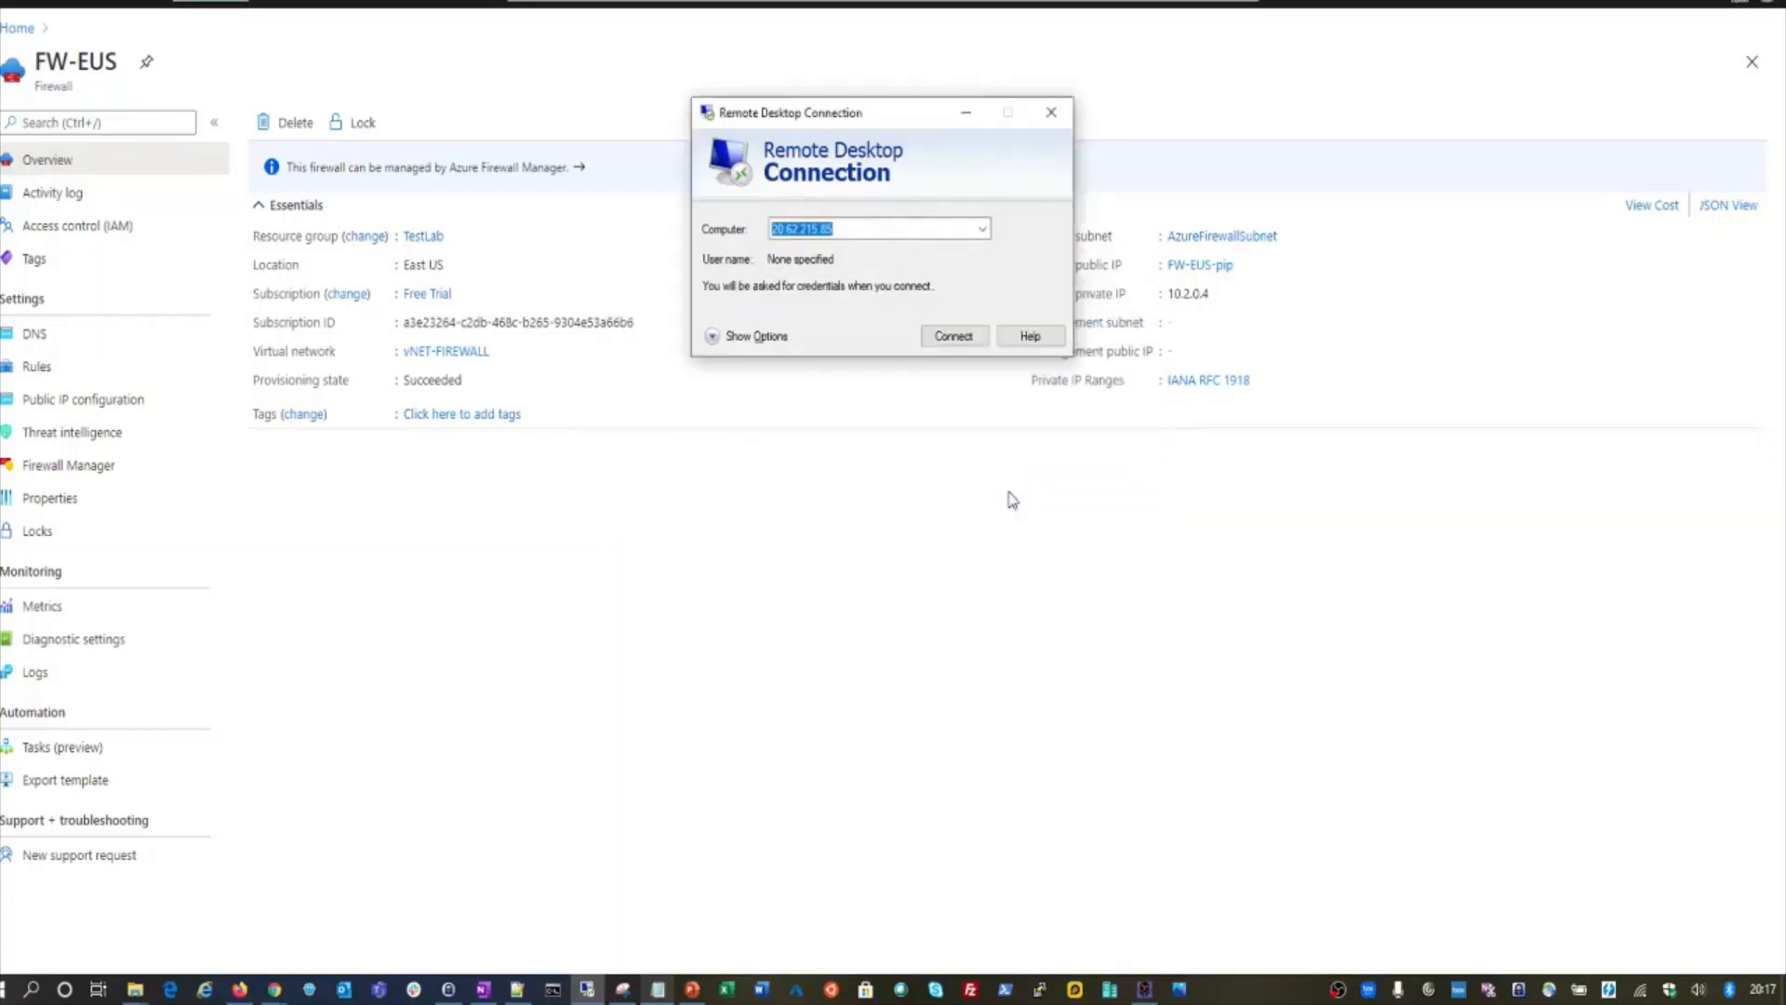
pyautogui.click(965, 113)
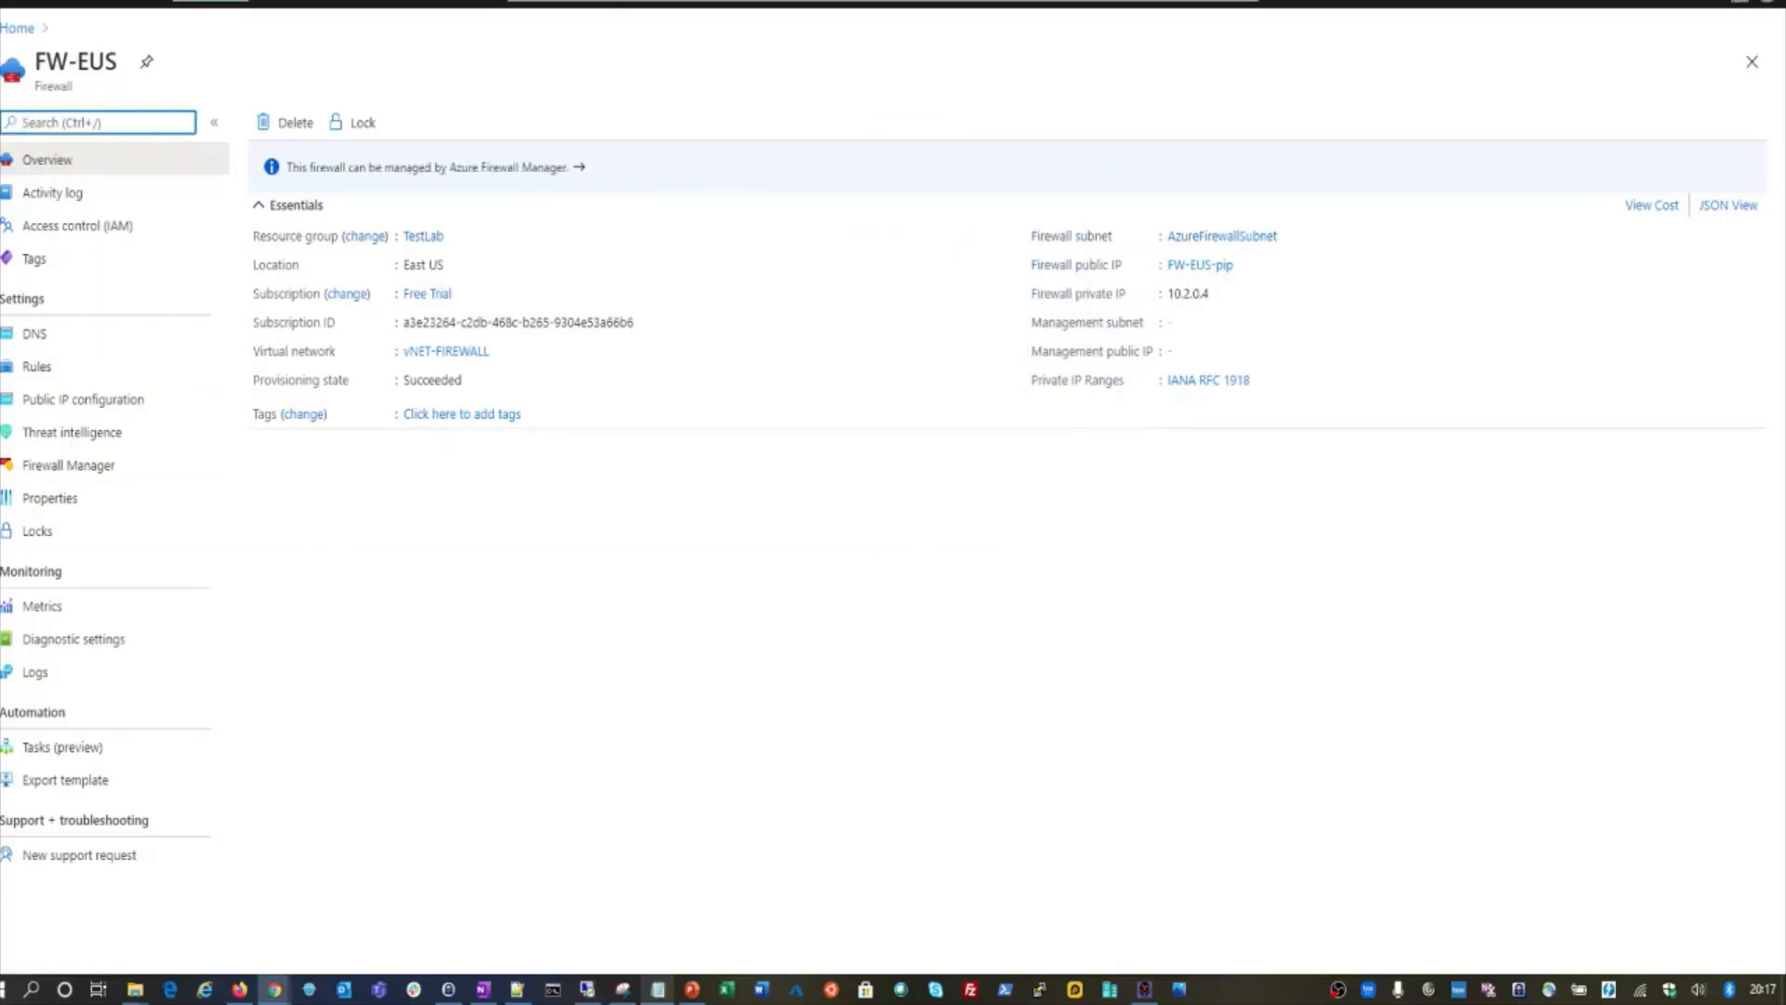
# - Find the Firewalls service through the portal search and open the rules of the FW-EUS firewall
pyautogui.click(620, 16)
pyautogui.write('fire')
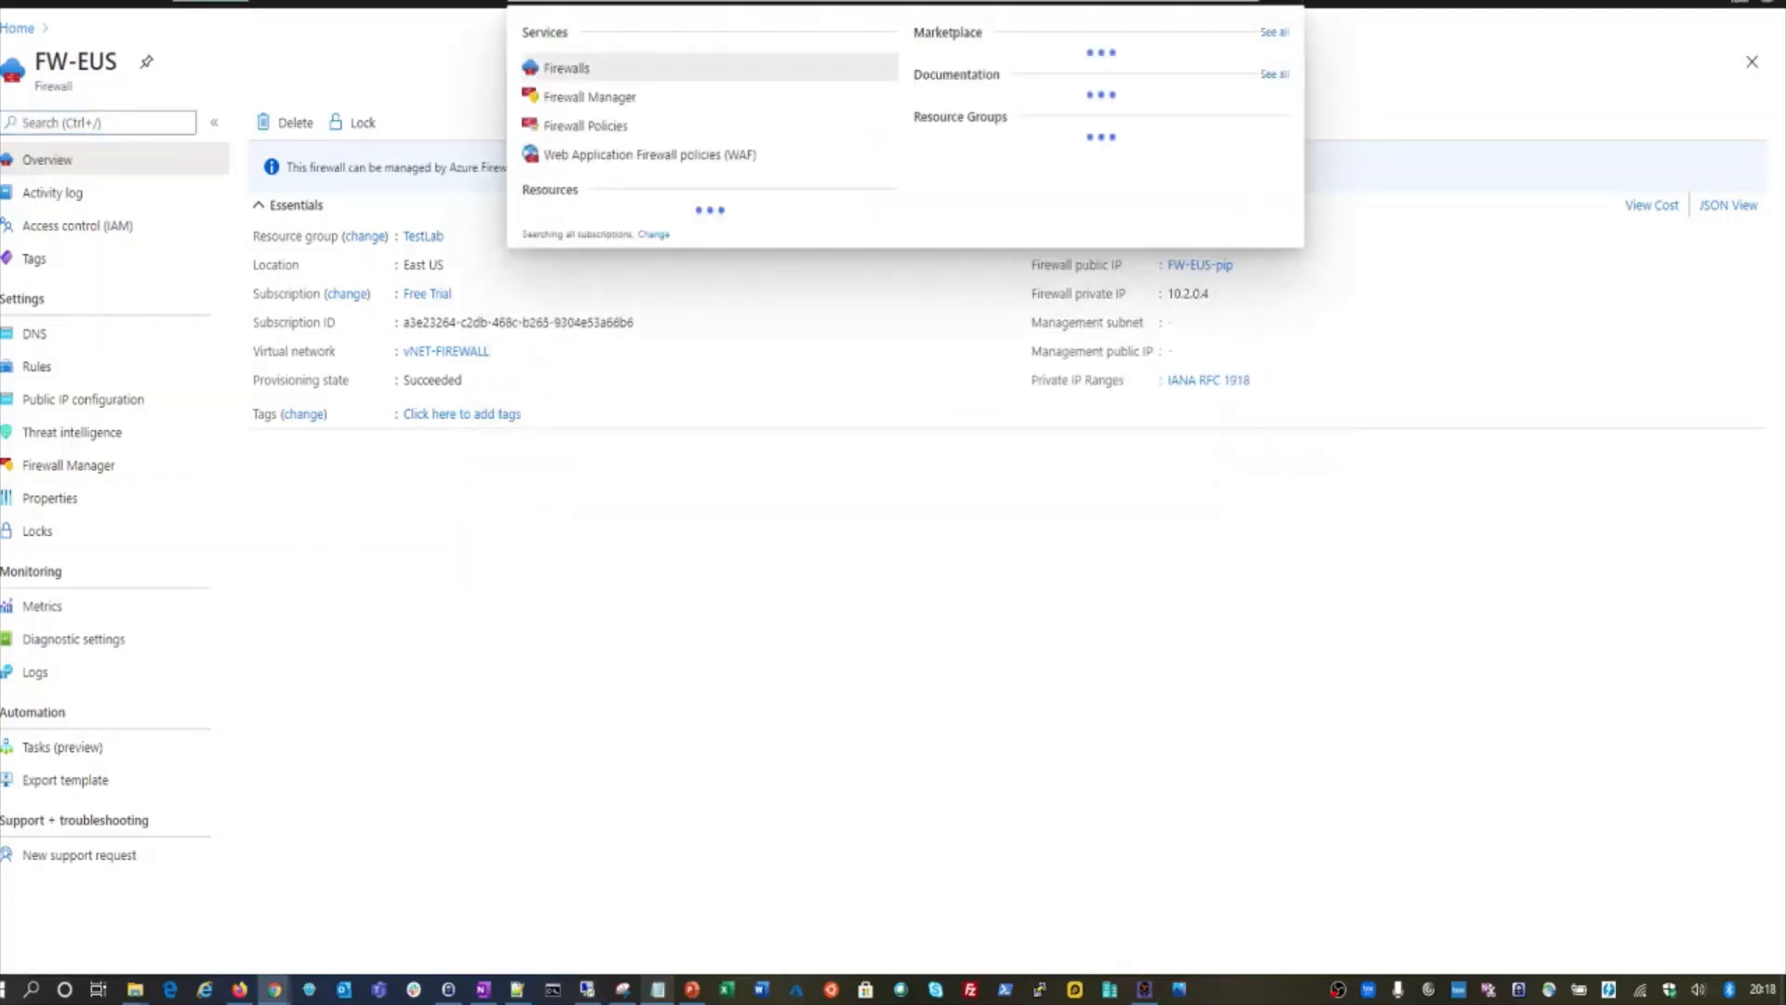
pyautogui.click(563, 67)
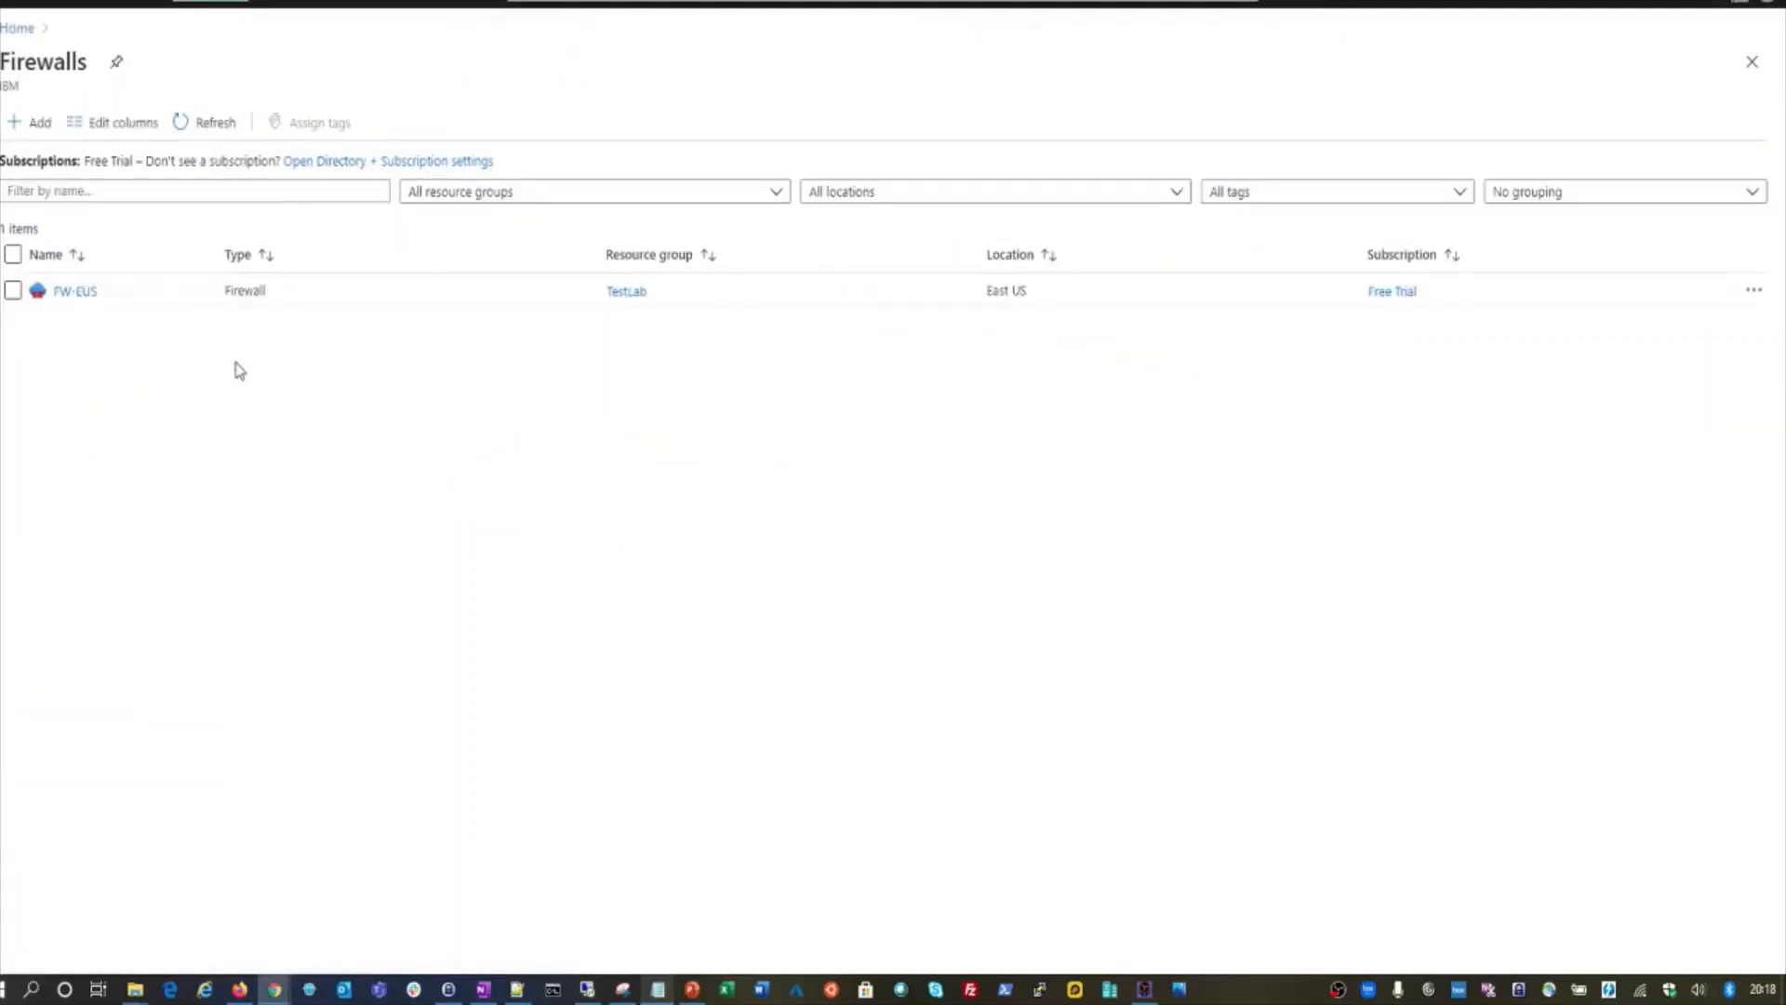
pyautogui.click(87, 291)
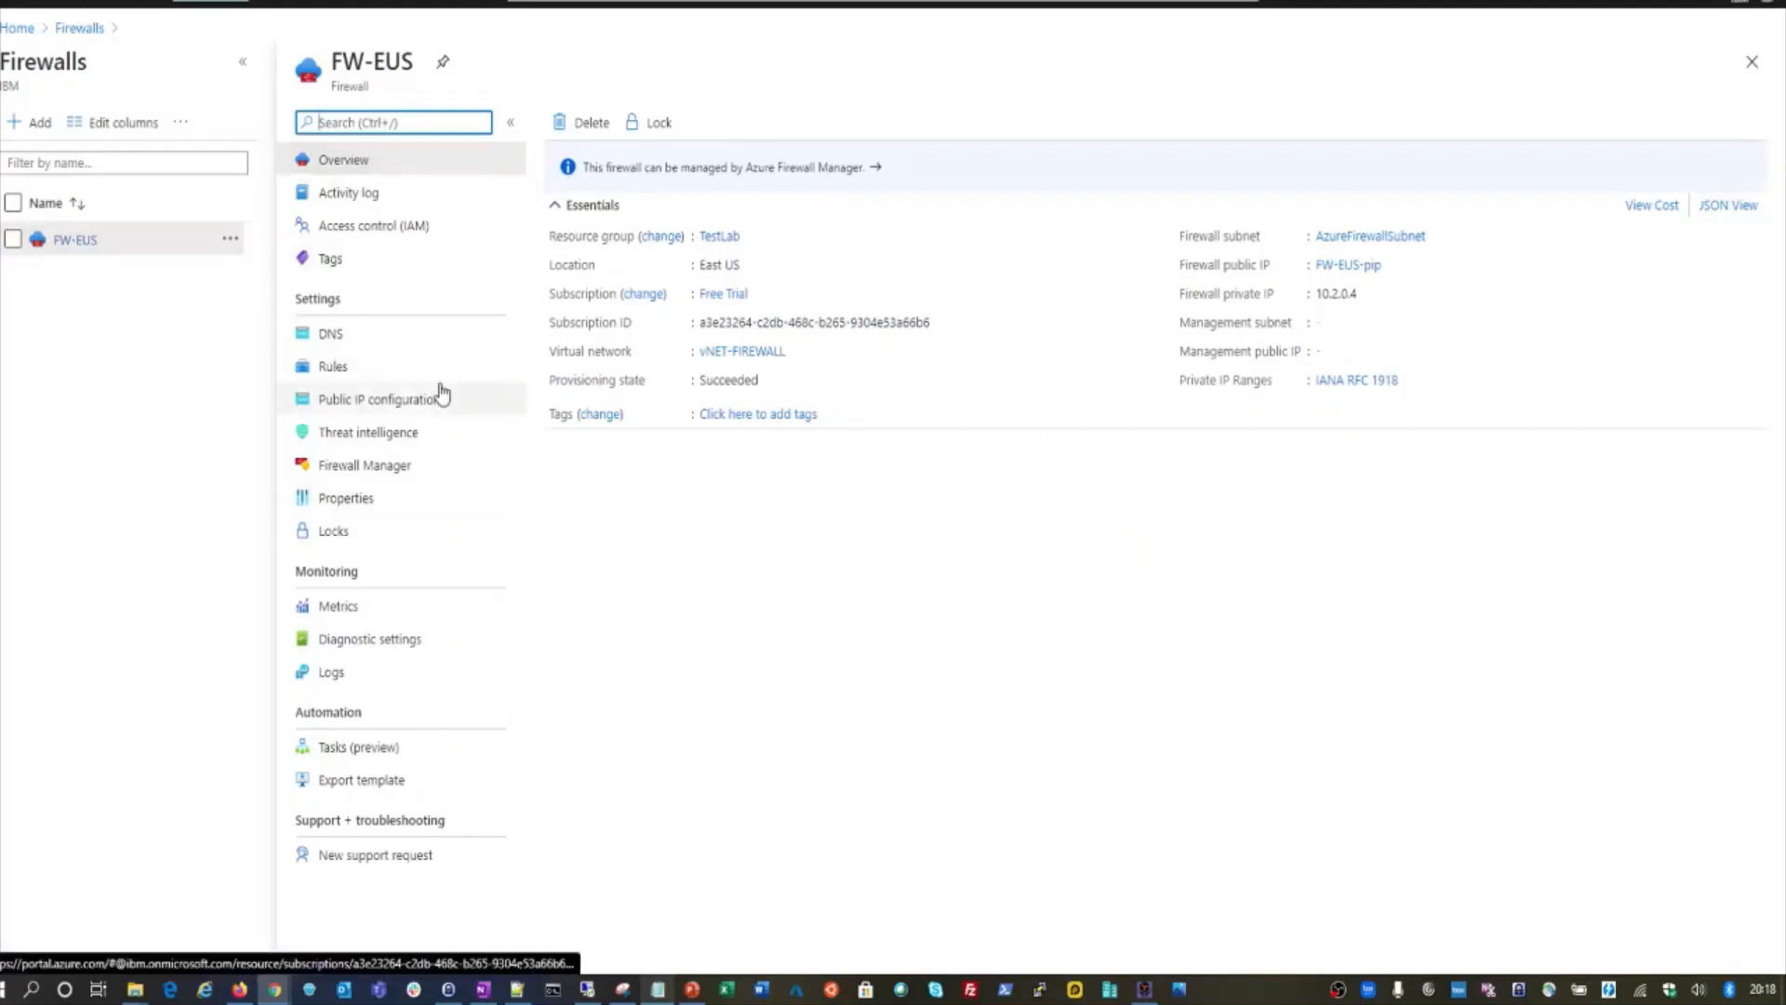
pyautogui.click(339, 368)
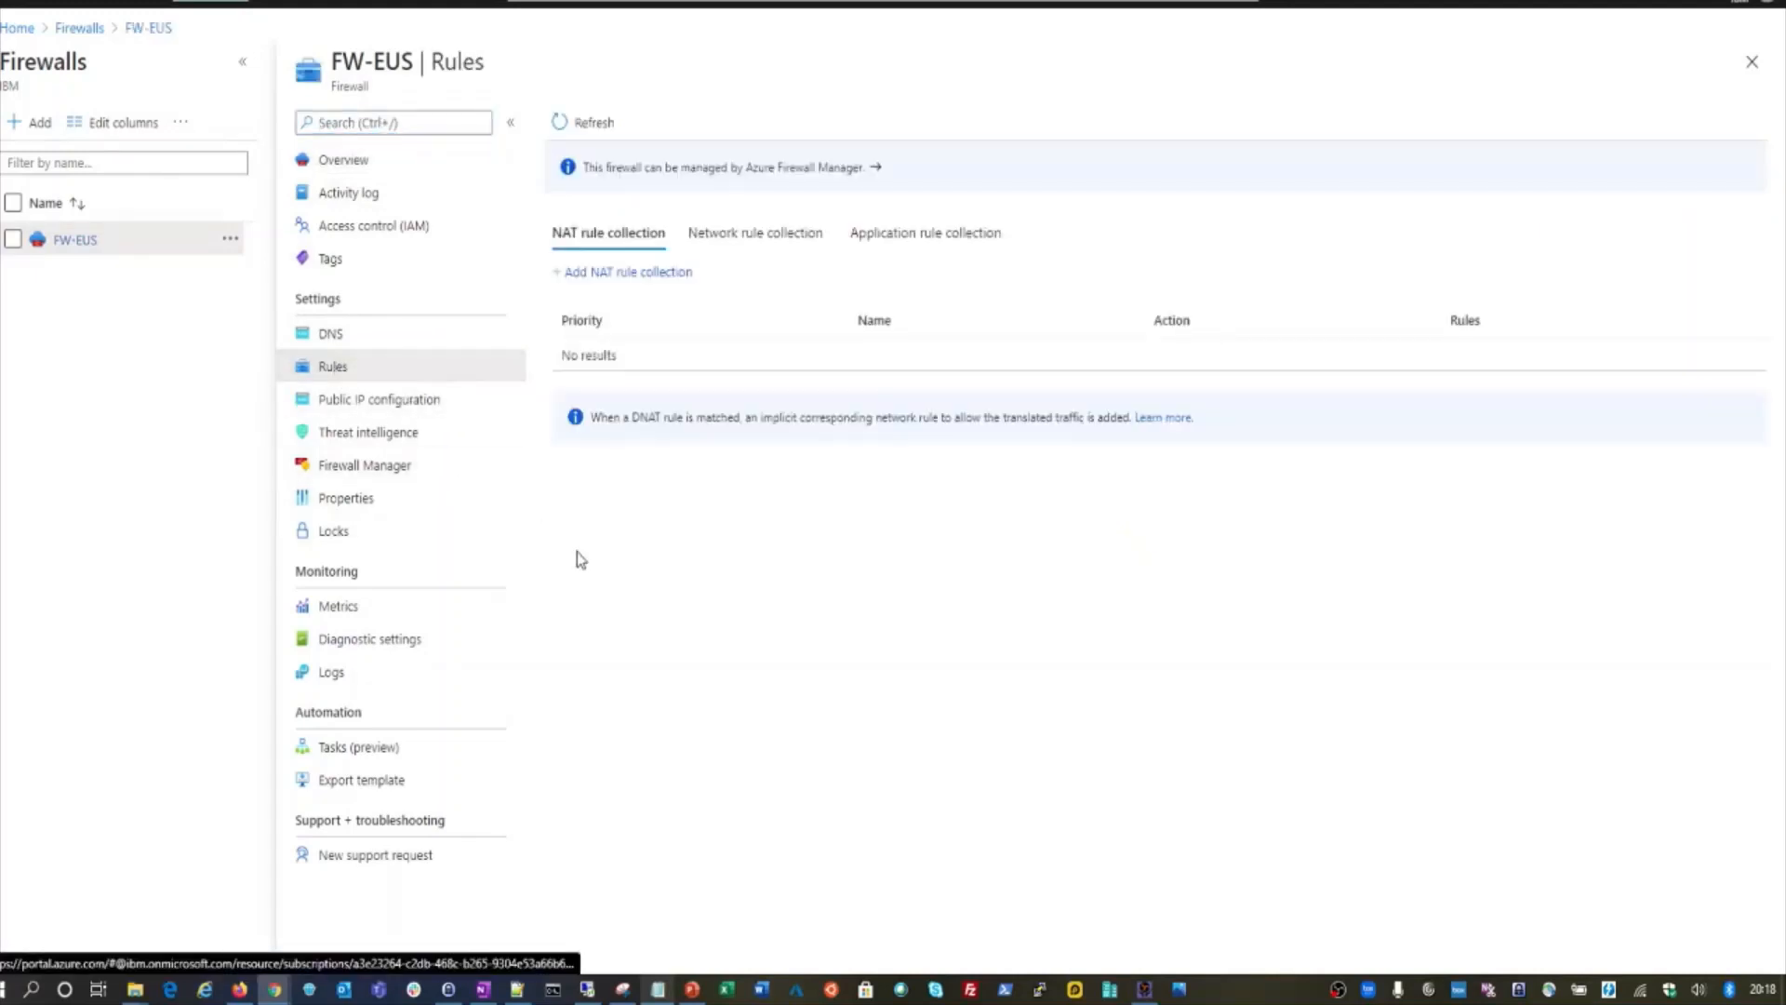
# - Start a new NAT rule collection named RDPtoVMRule with priority 100
pyautogui.click(618, 278)
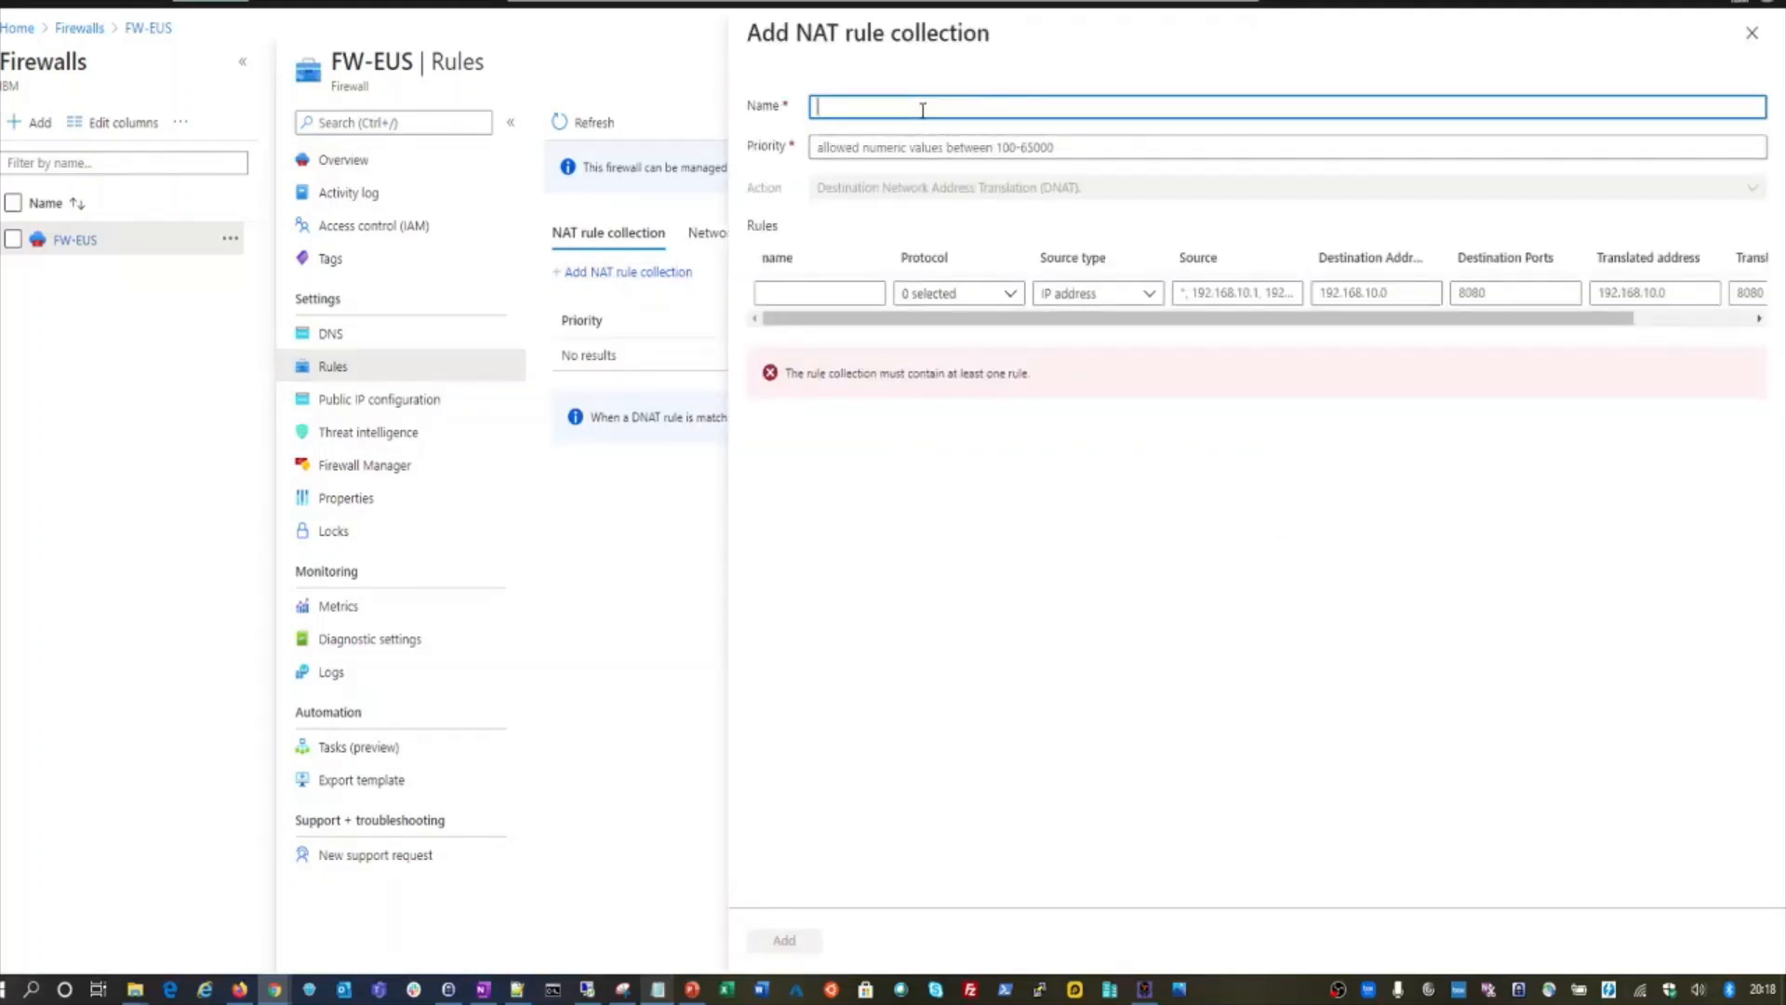
pyautogui.write('RDPtoVMRule')
pyautogui.click(860, 149)
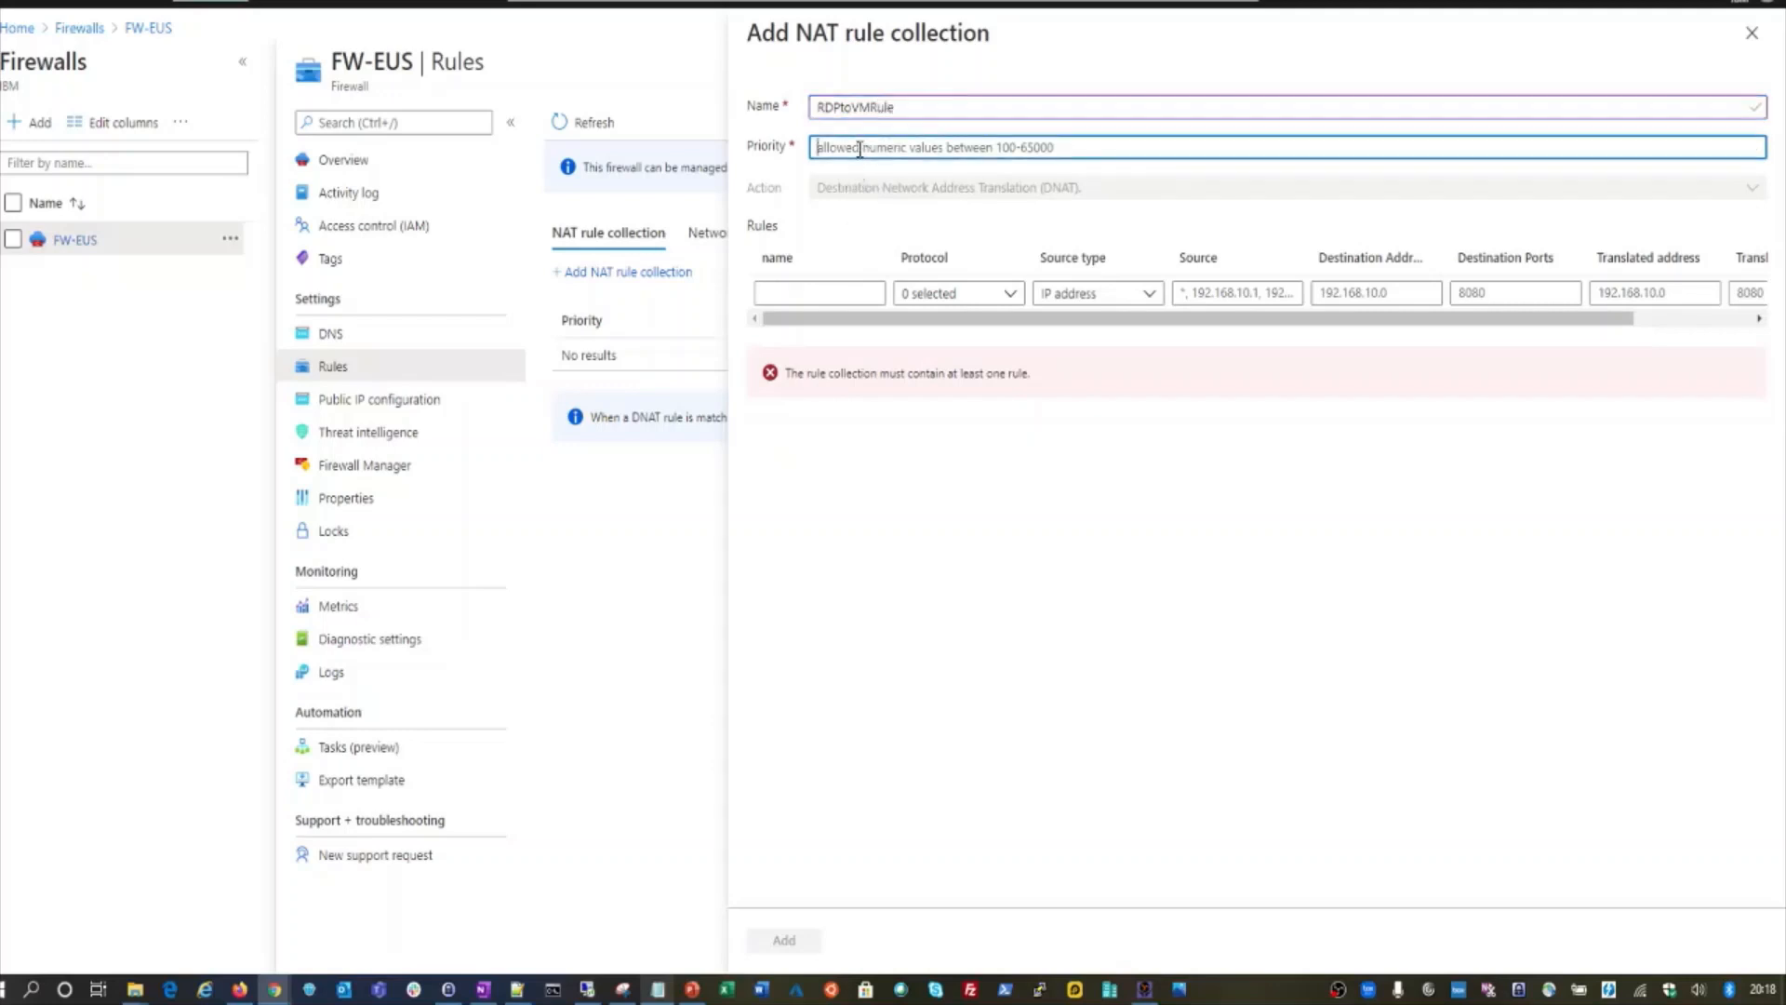
pyautogui.write('100')
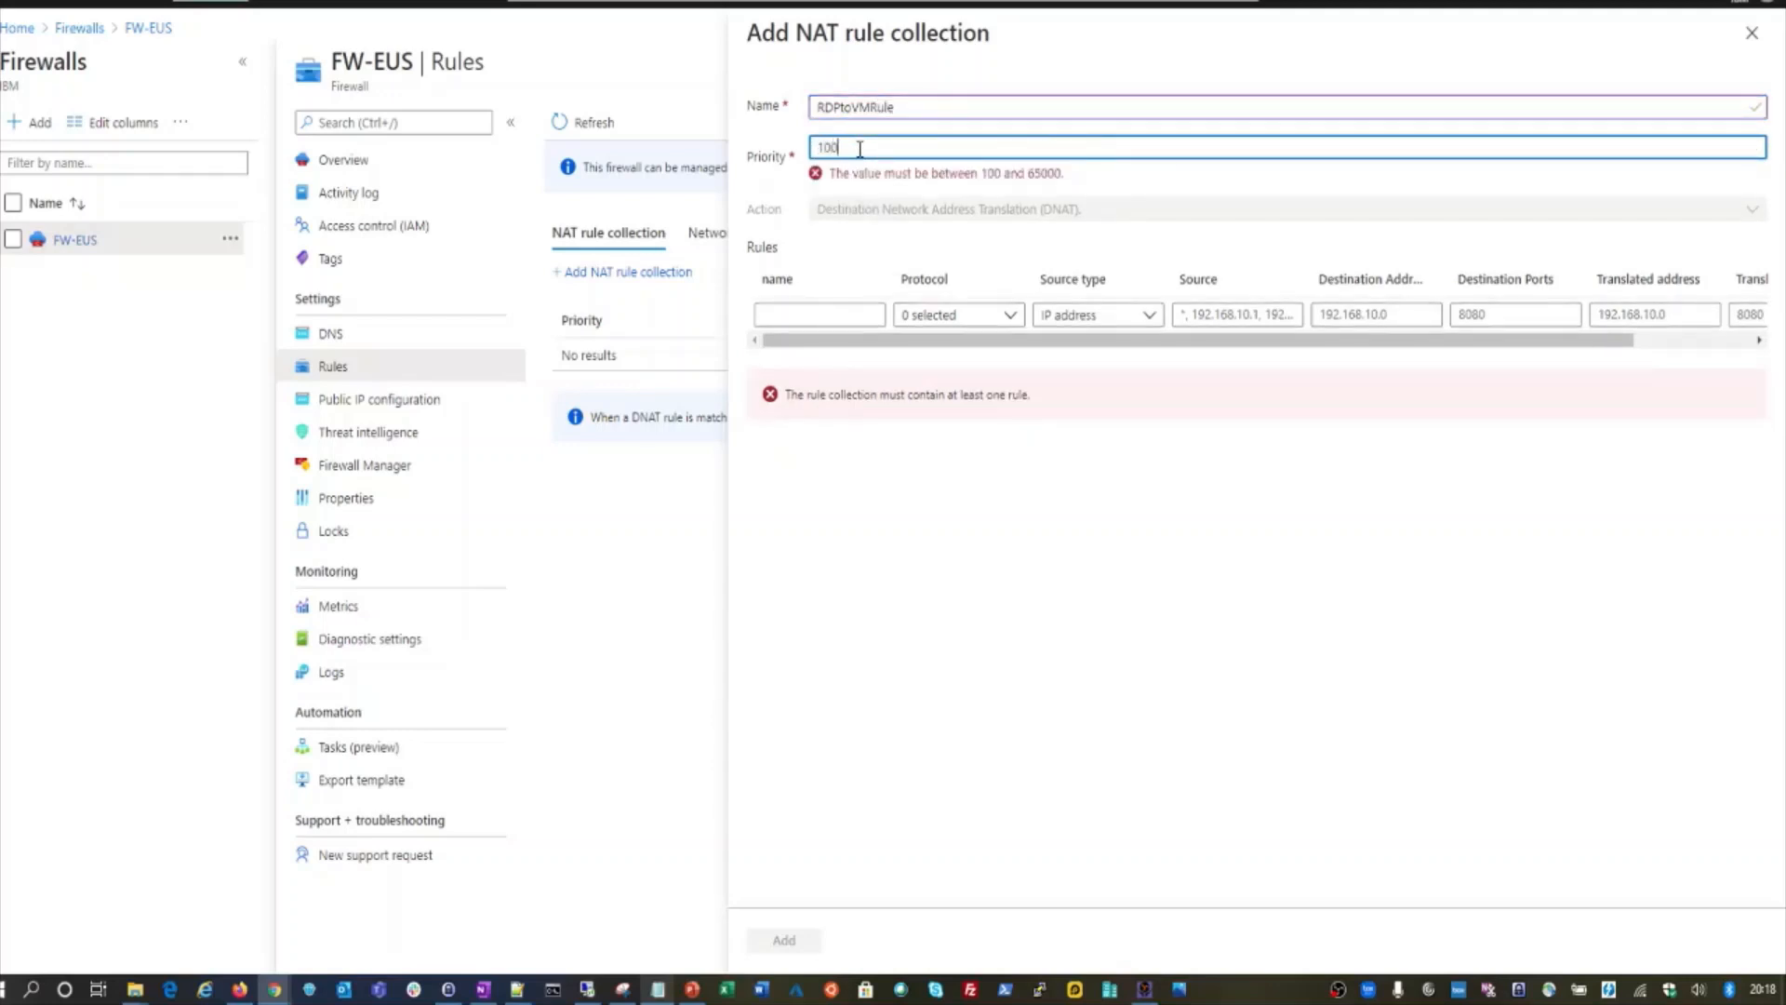
# - Name the first NAT rule RDPtoVM, select both TCP and UDP as protocols and keep IP address as the source type
pyautogui.click(850, 292)
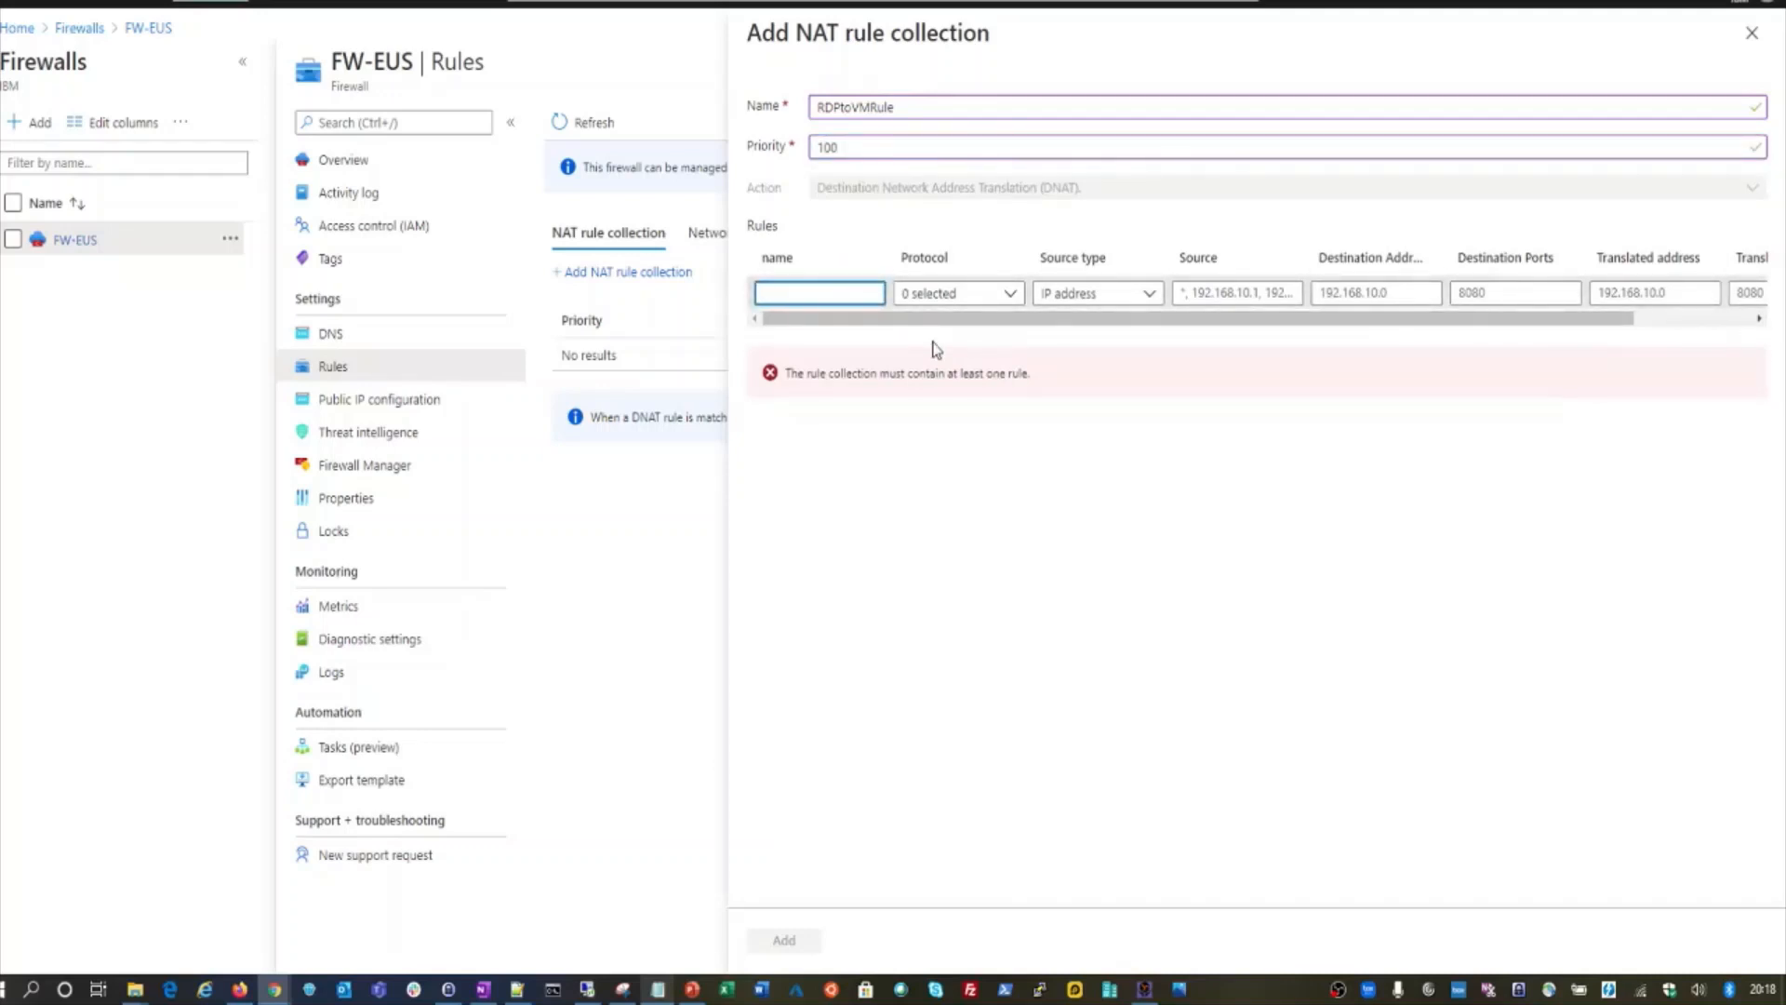
pyautogui.write('RDPtoVM')
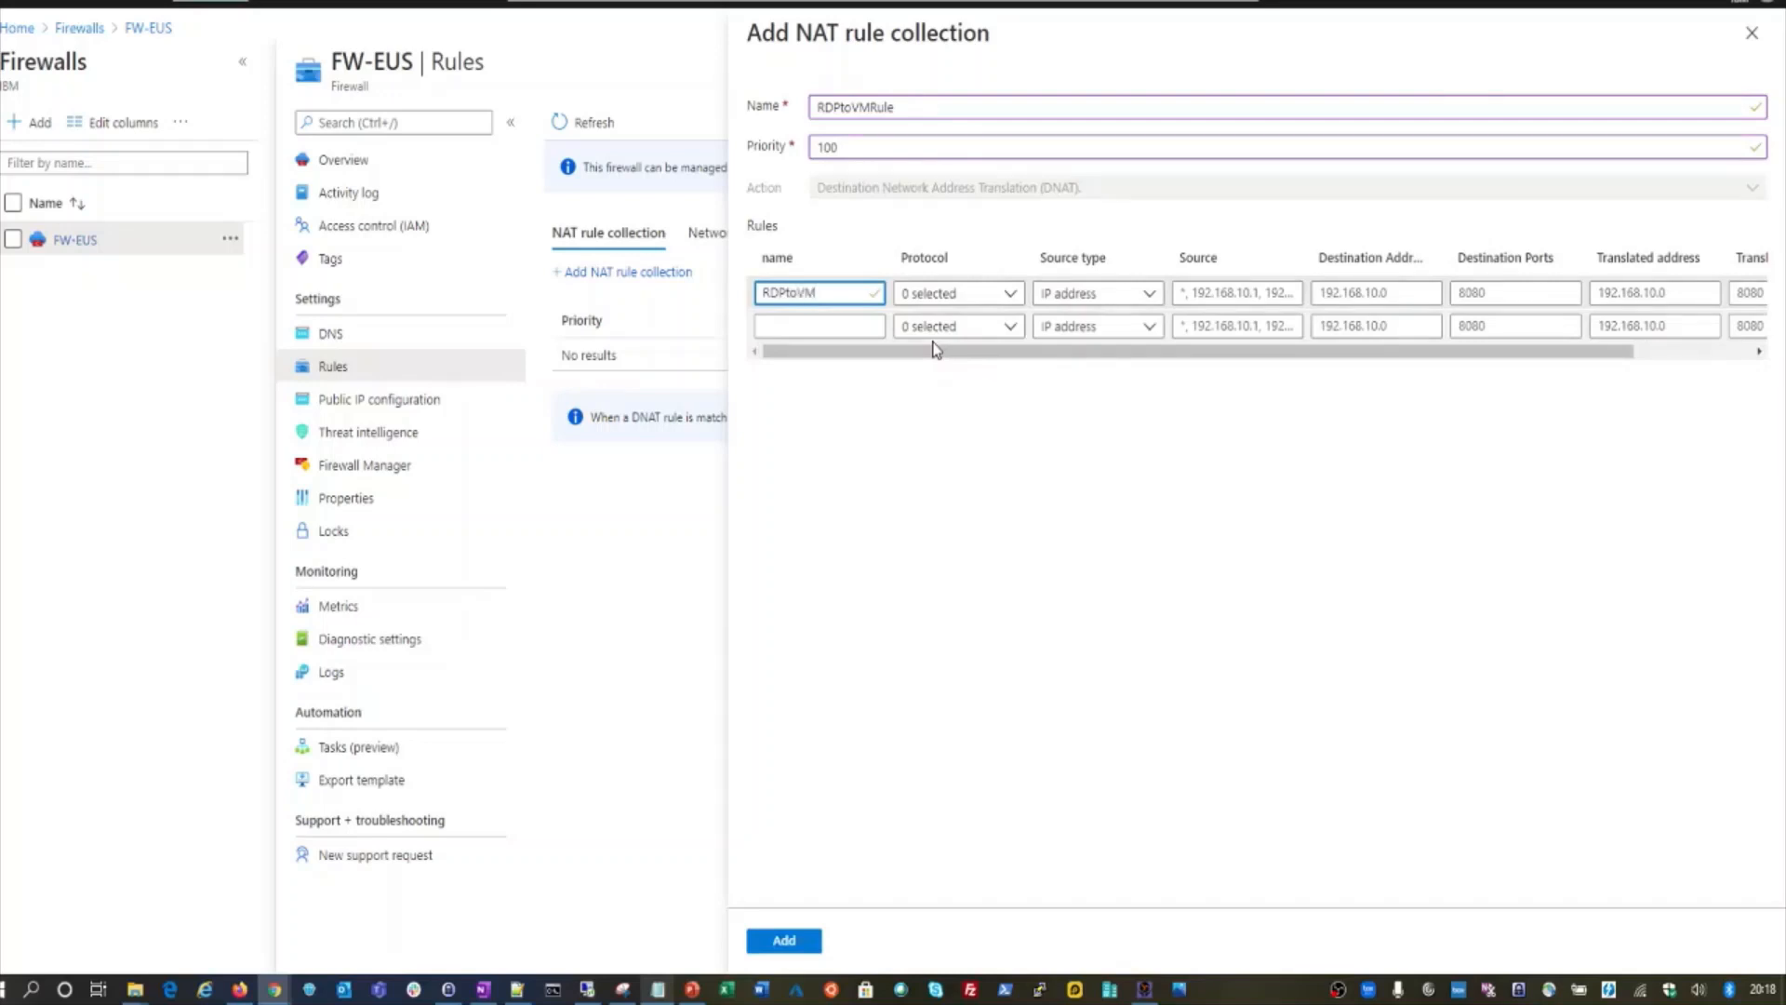
pyautogui.click(986, 293)
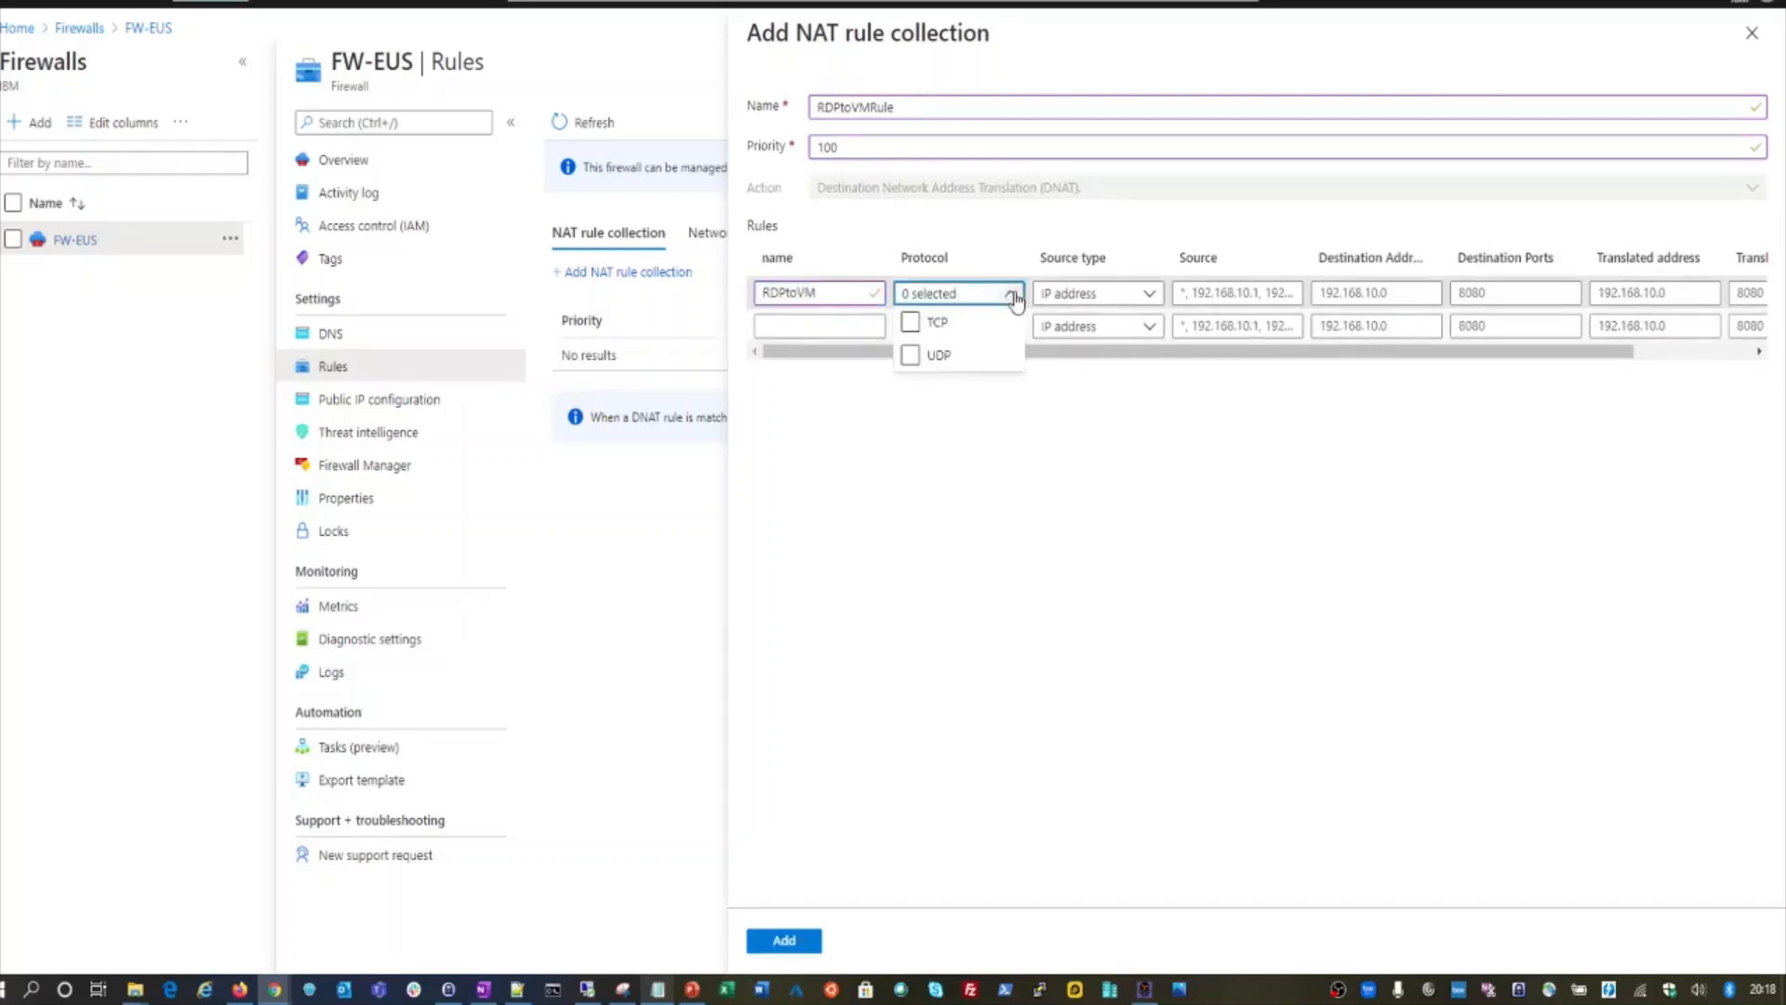
pyautogui.click(910, 322)
pyautogui.click(910, 356)
pyautogui.click(1061, 454)
pyautogui.click(1150, 296)
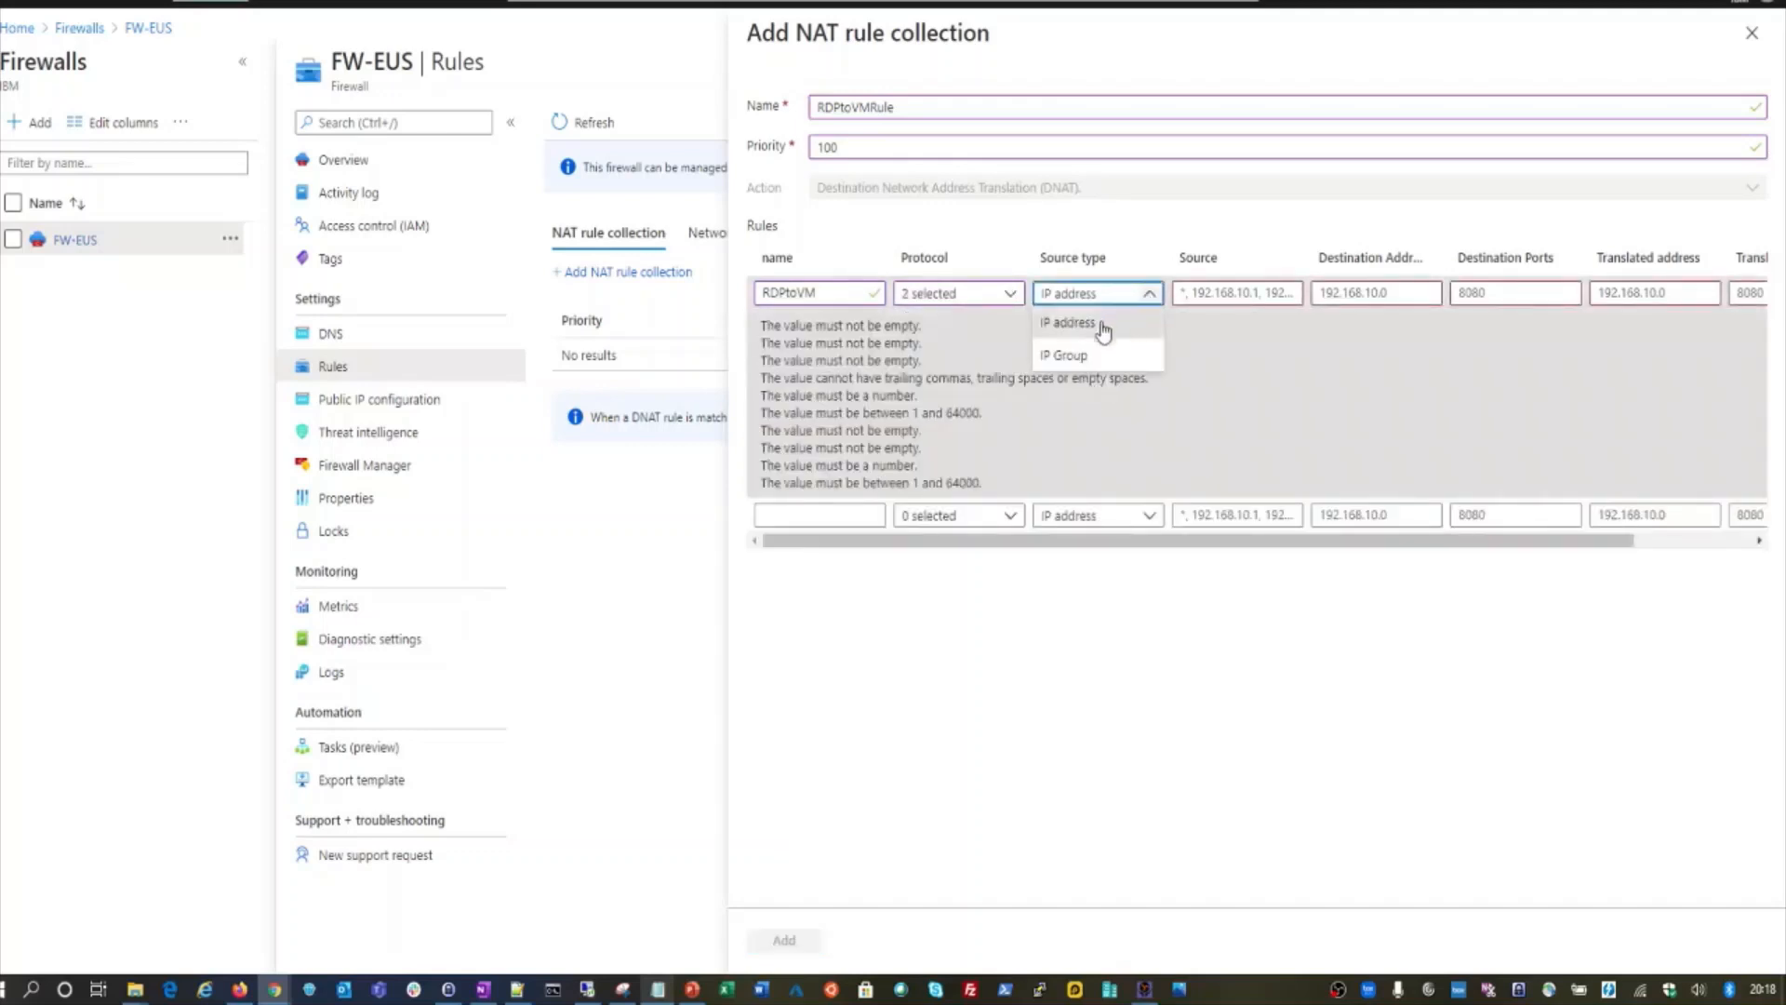
pyautogui.click(1072, 322)
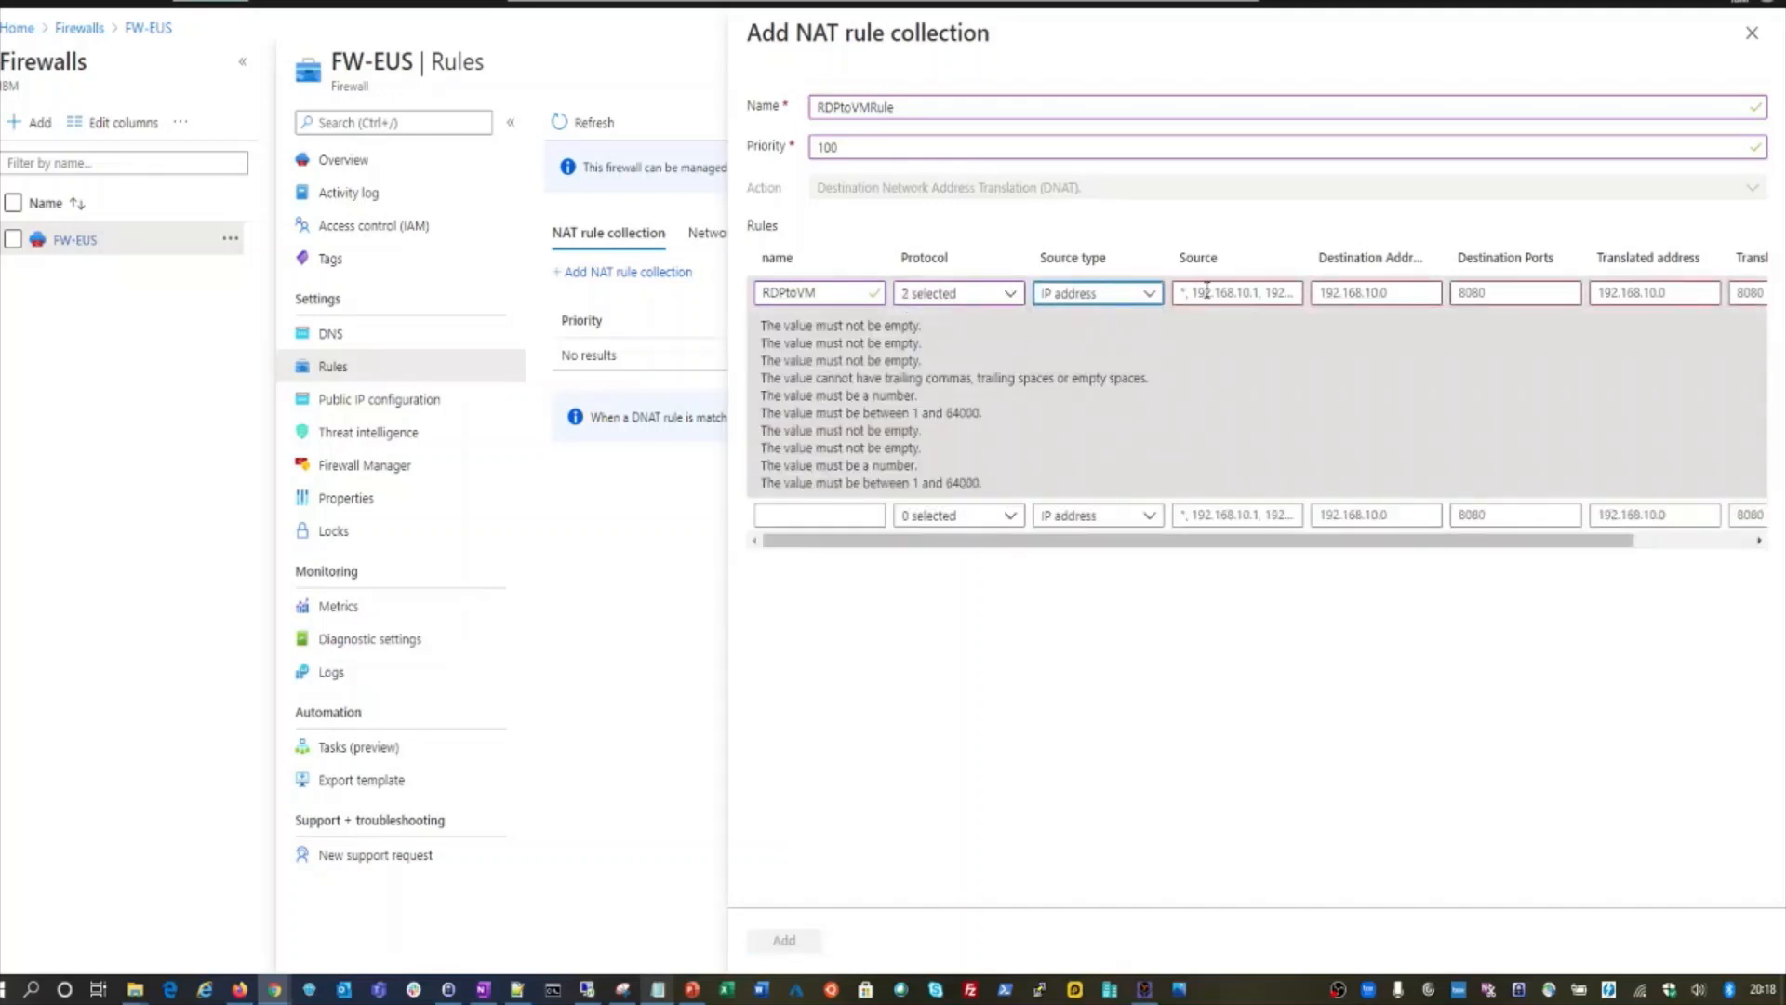
pyautogui.click(1208, 291)
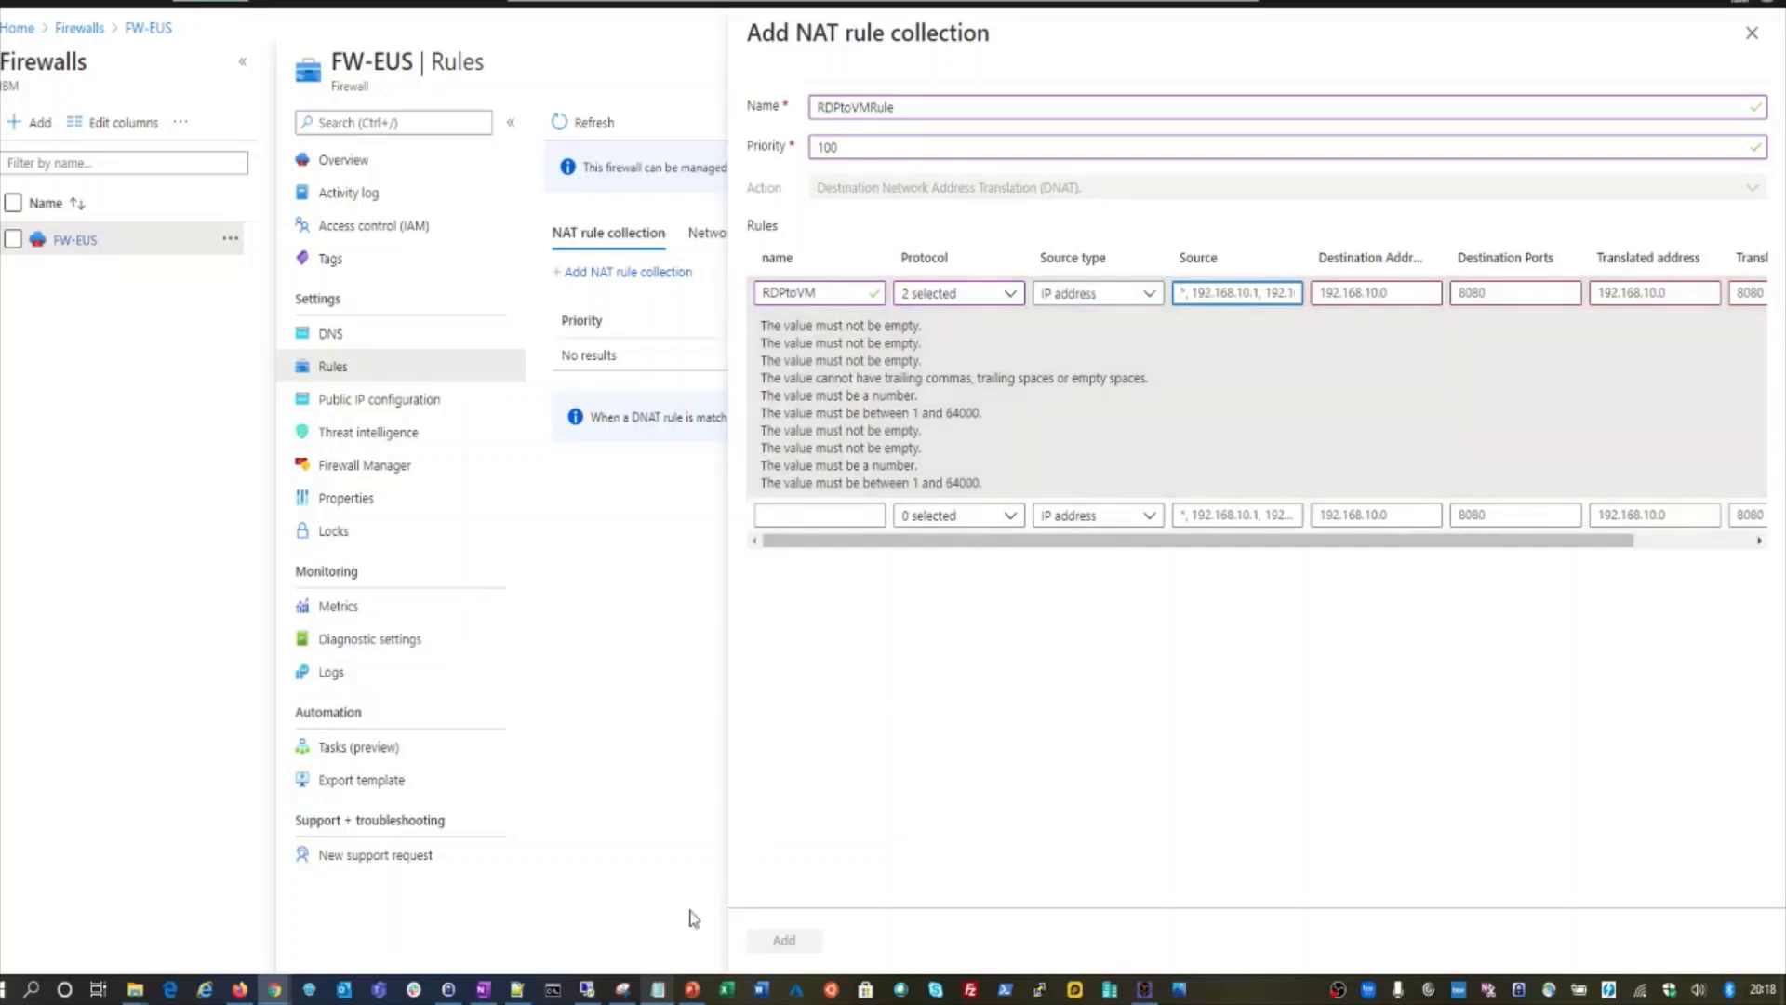
pyautogui.click(658, 990)
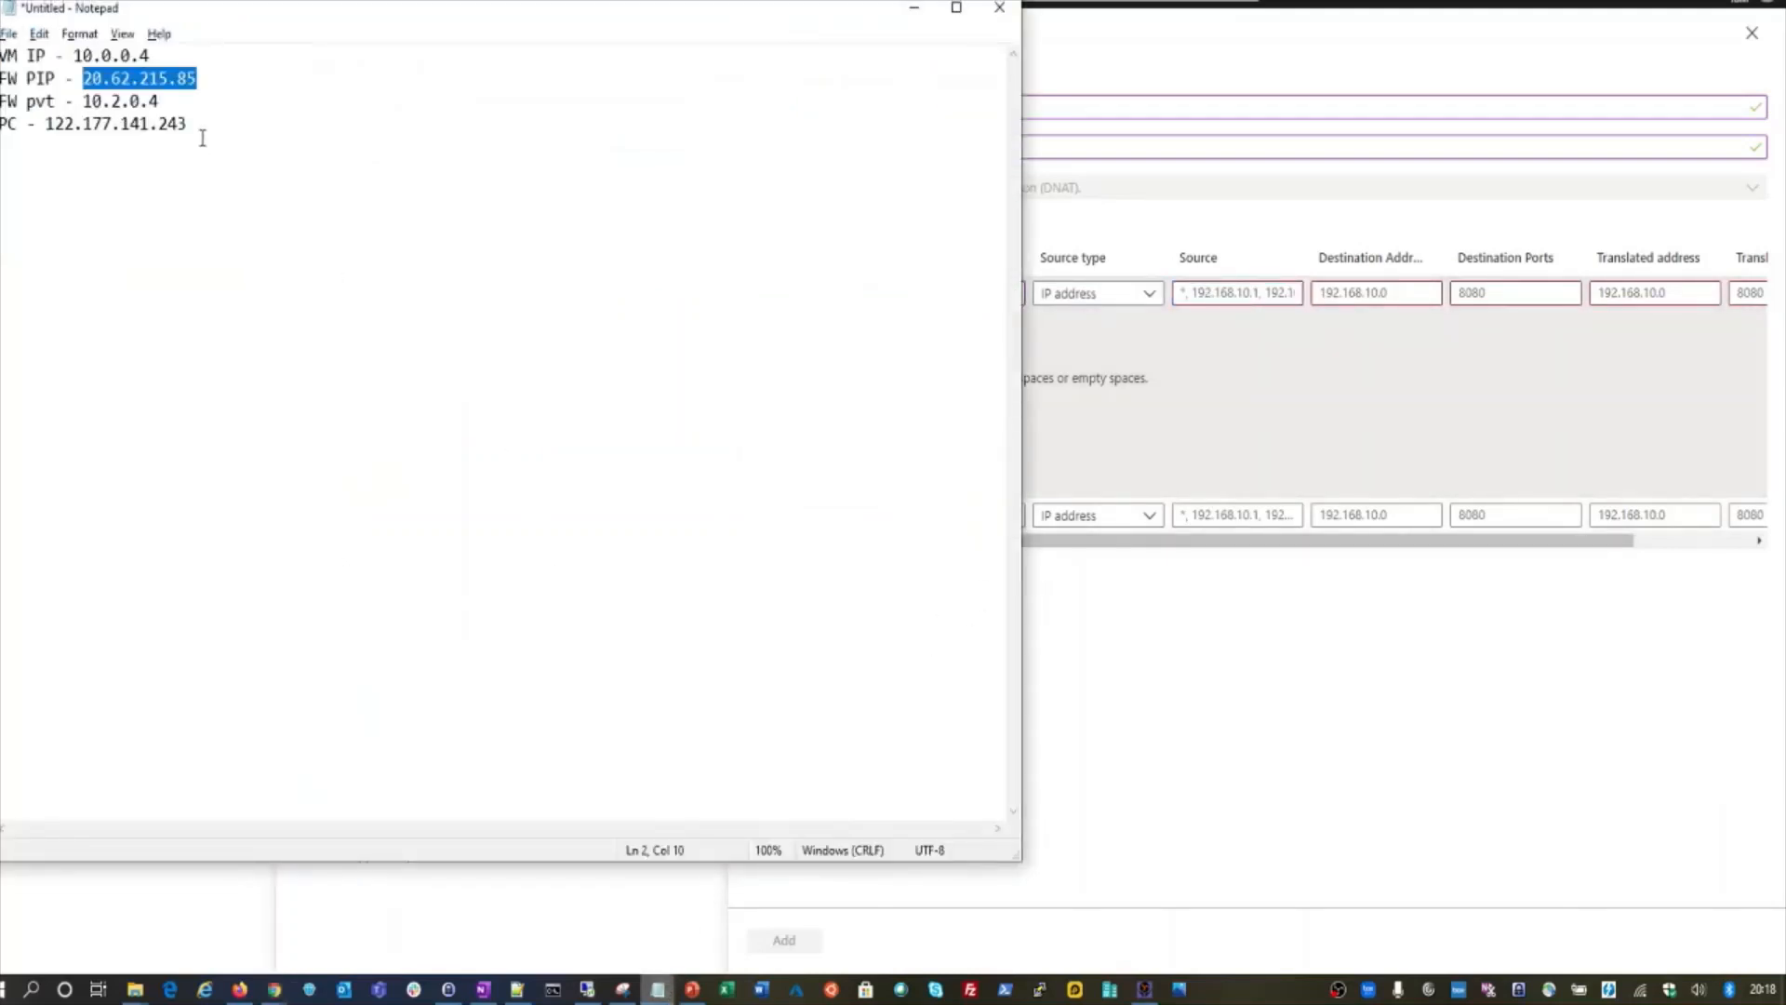
pyautogui.moveTo(202, 138); pyautogui.dragTo(45, 125)
pyautogui.hotkey('ctrl', 'c')
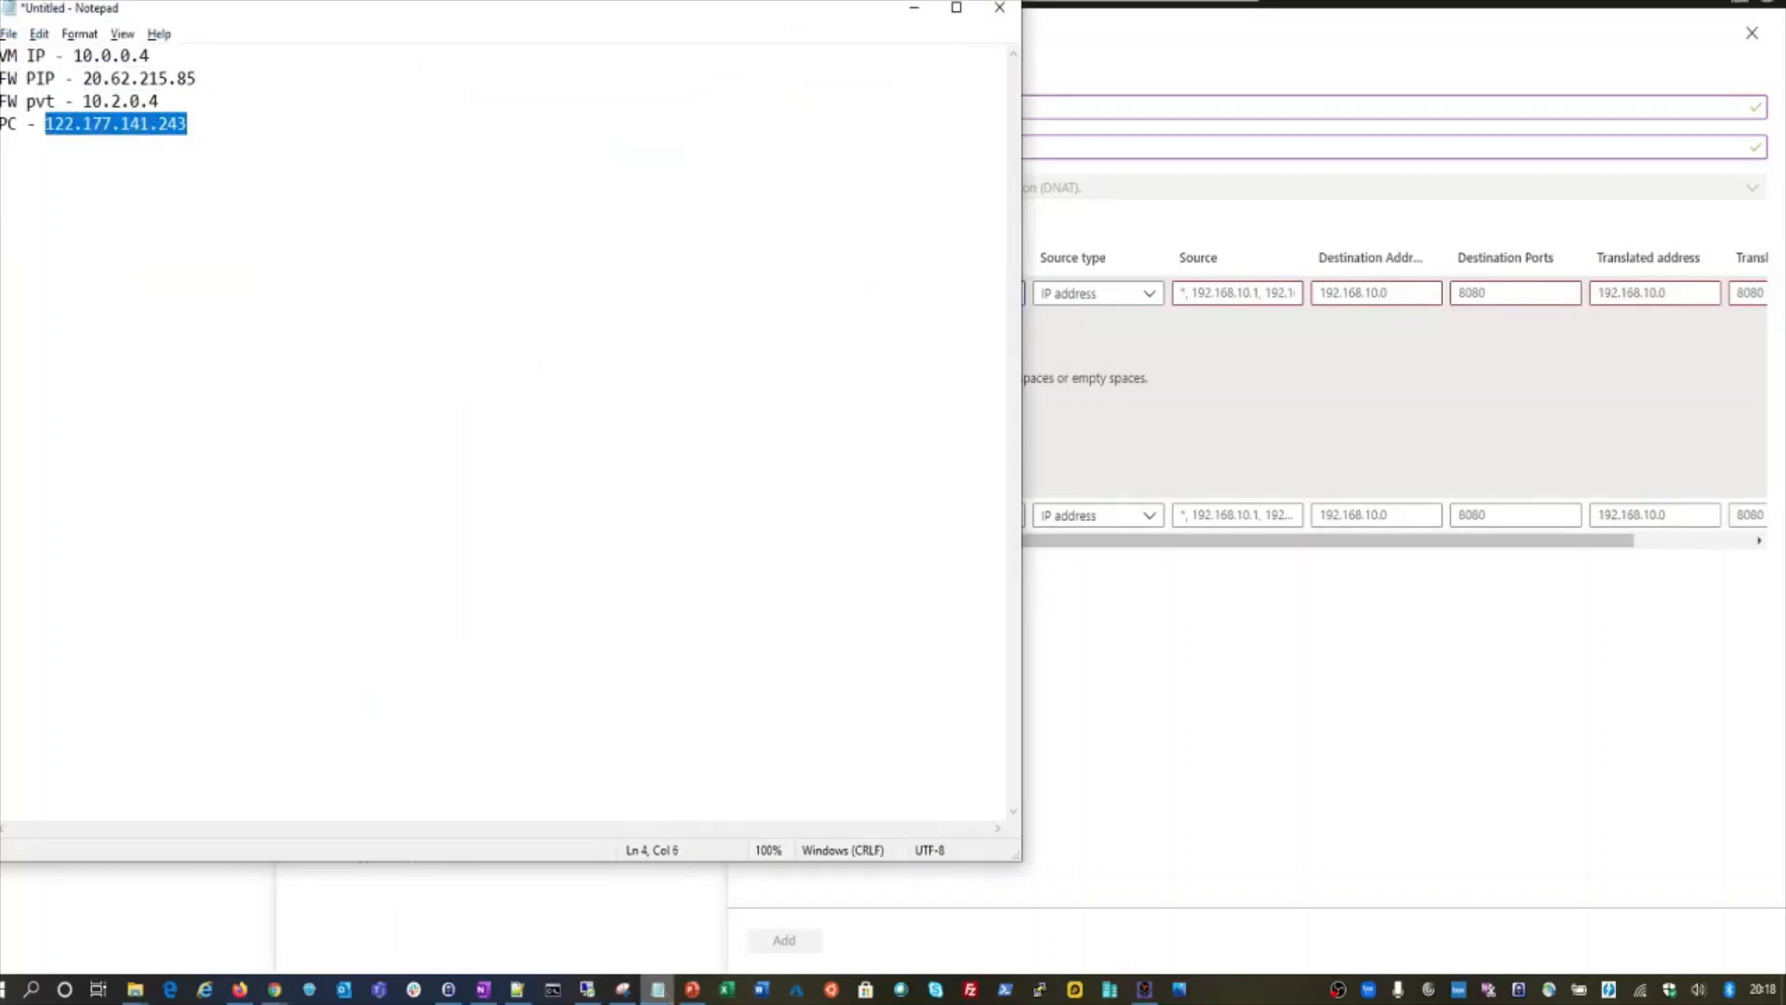
pyautogui.click(915, 7)
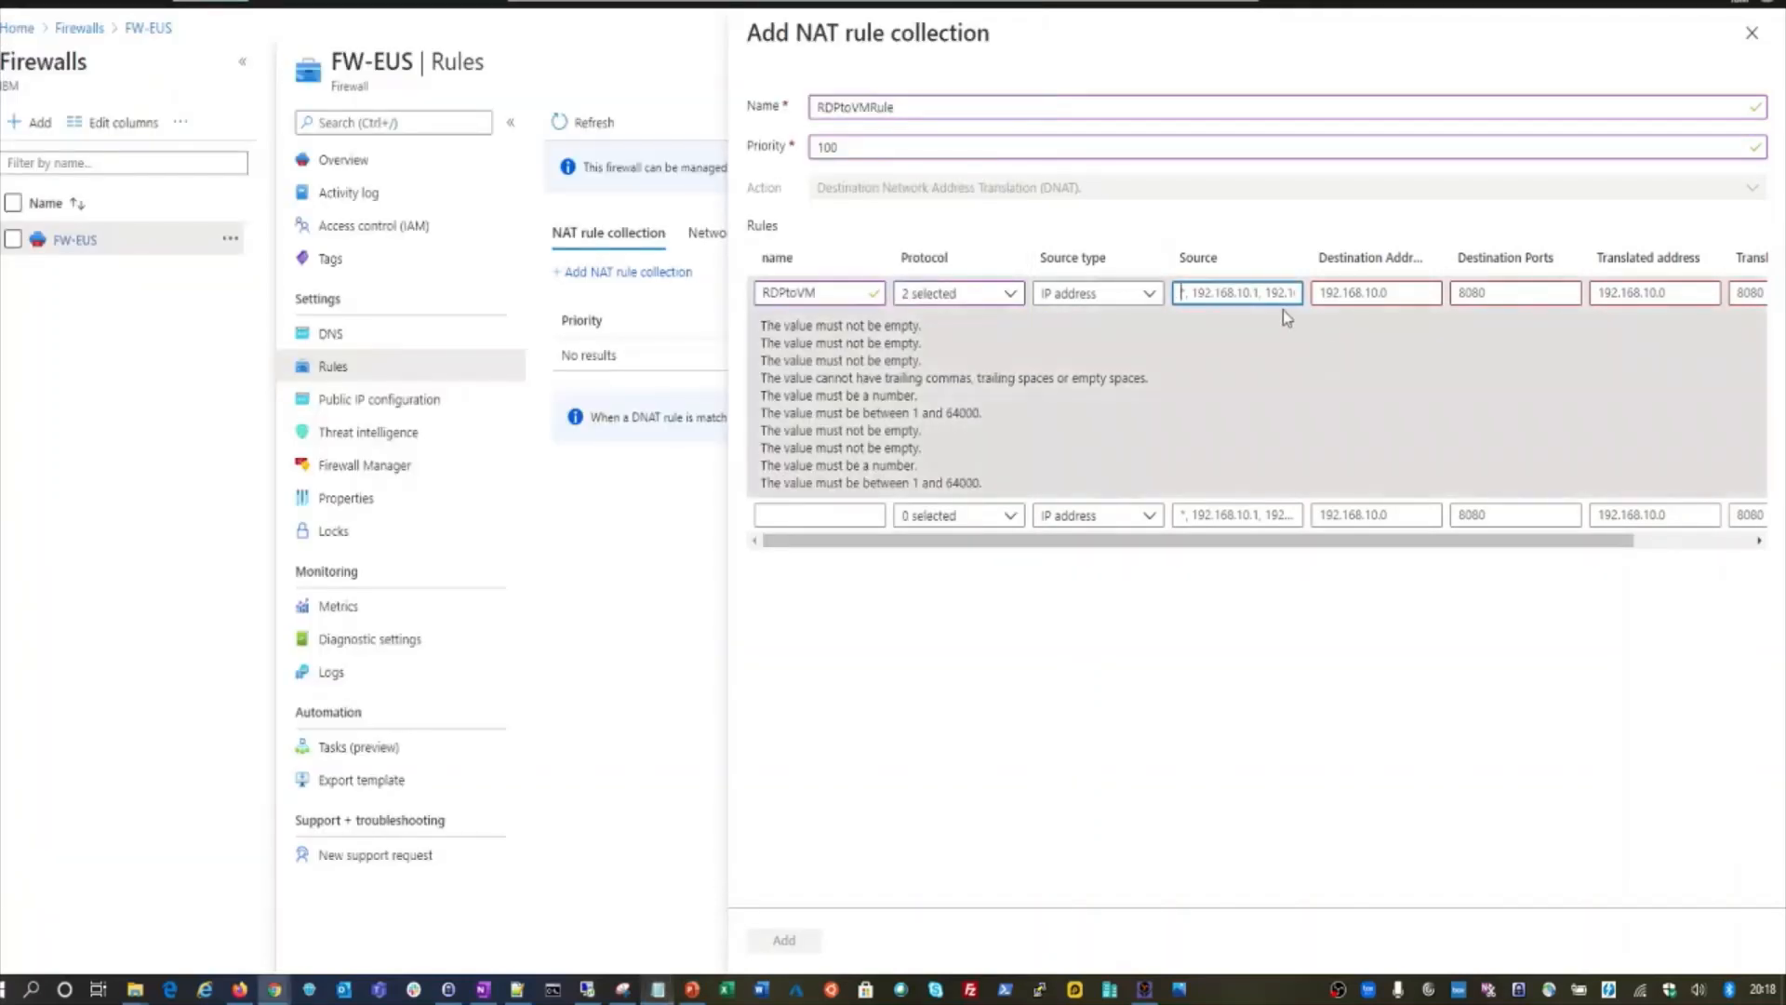
pyautogui.hotkey('ctrl', 'v')
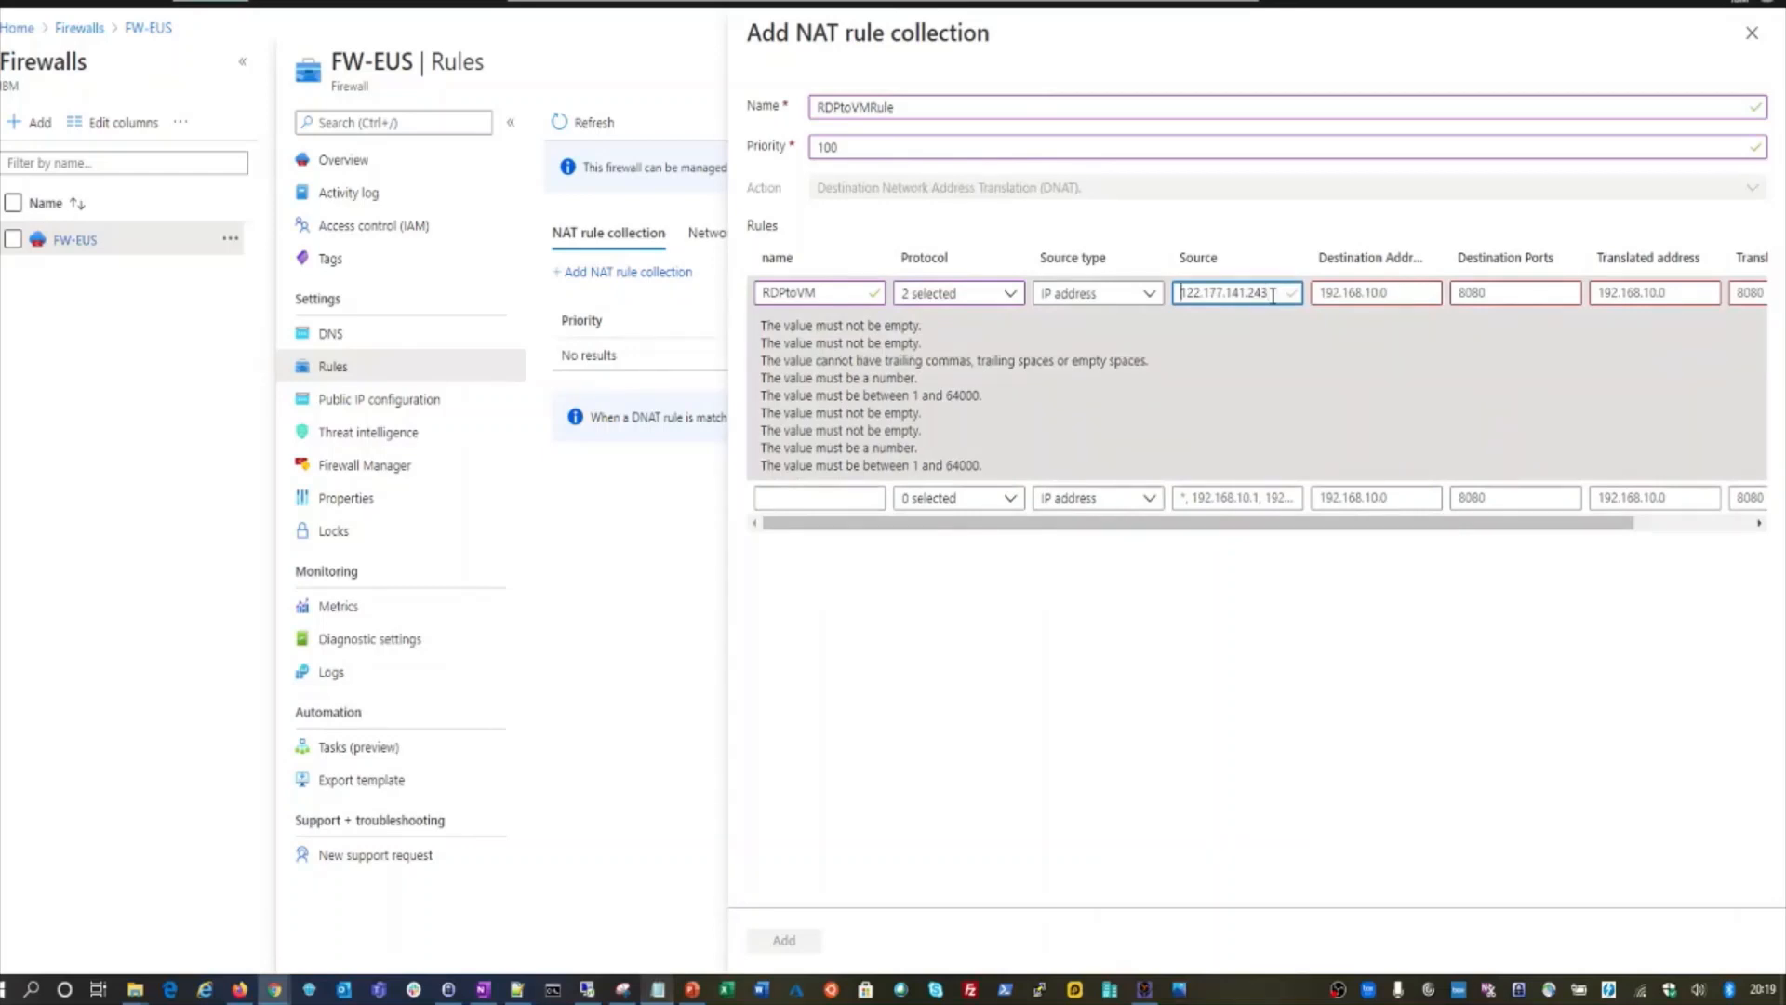
# - Set the rule's destination address to the firewall's public IP 20.62.215.85 from Notepad and the destination port to 3389
pyautogui.click(1339, 298)
pyautogui.hotkey('alt', 'Tab')
pyautogui.moveTo(196, 77); pyautogui.dragTo(85, 77)
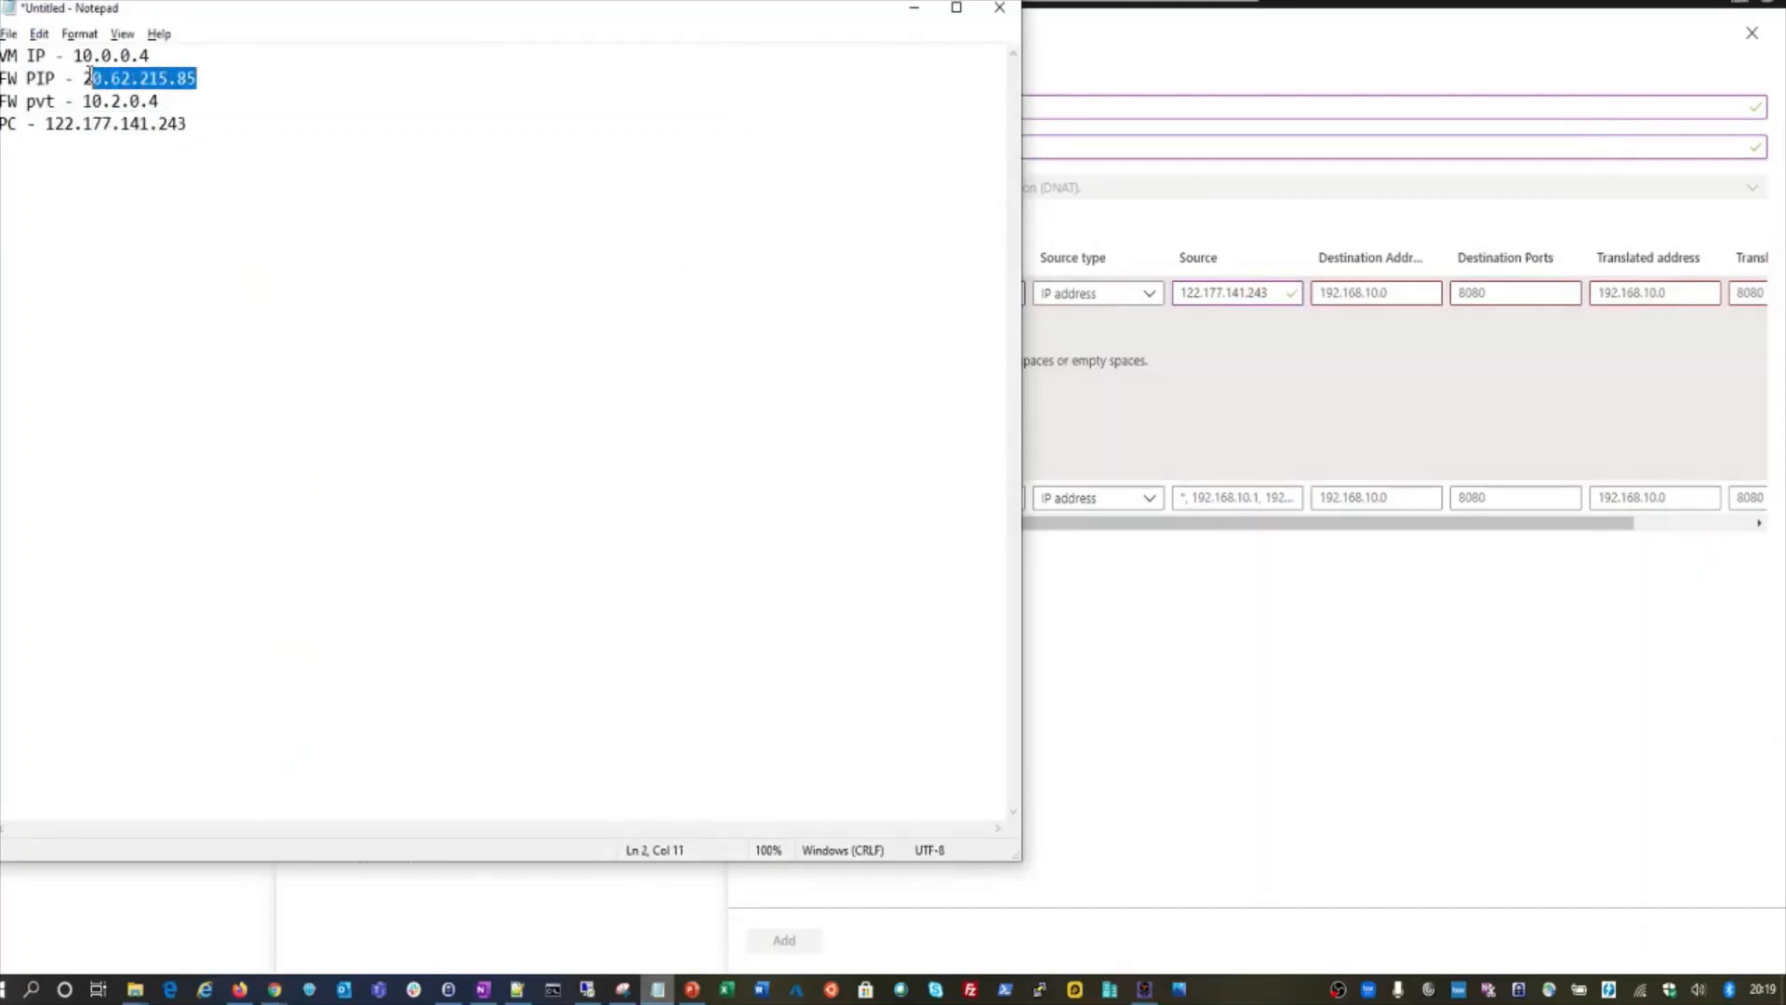
pyautogui.hotkey('ctrl', 'c')
pyautogui.hotkey('alt', 'Tab')
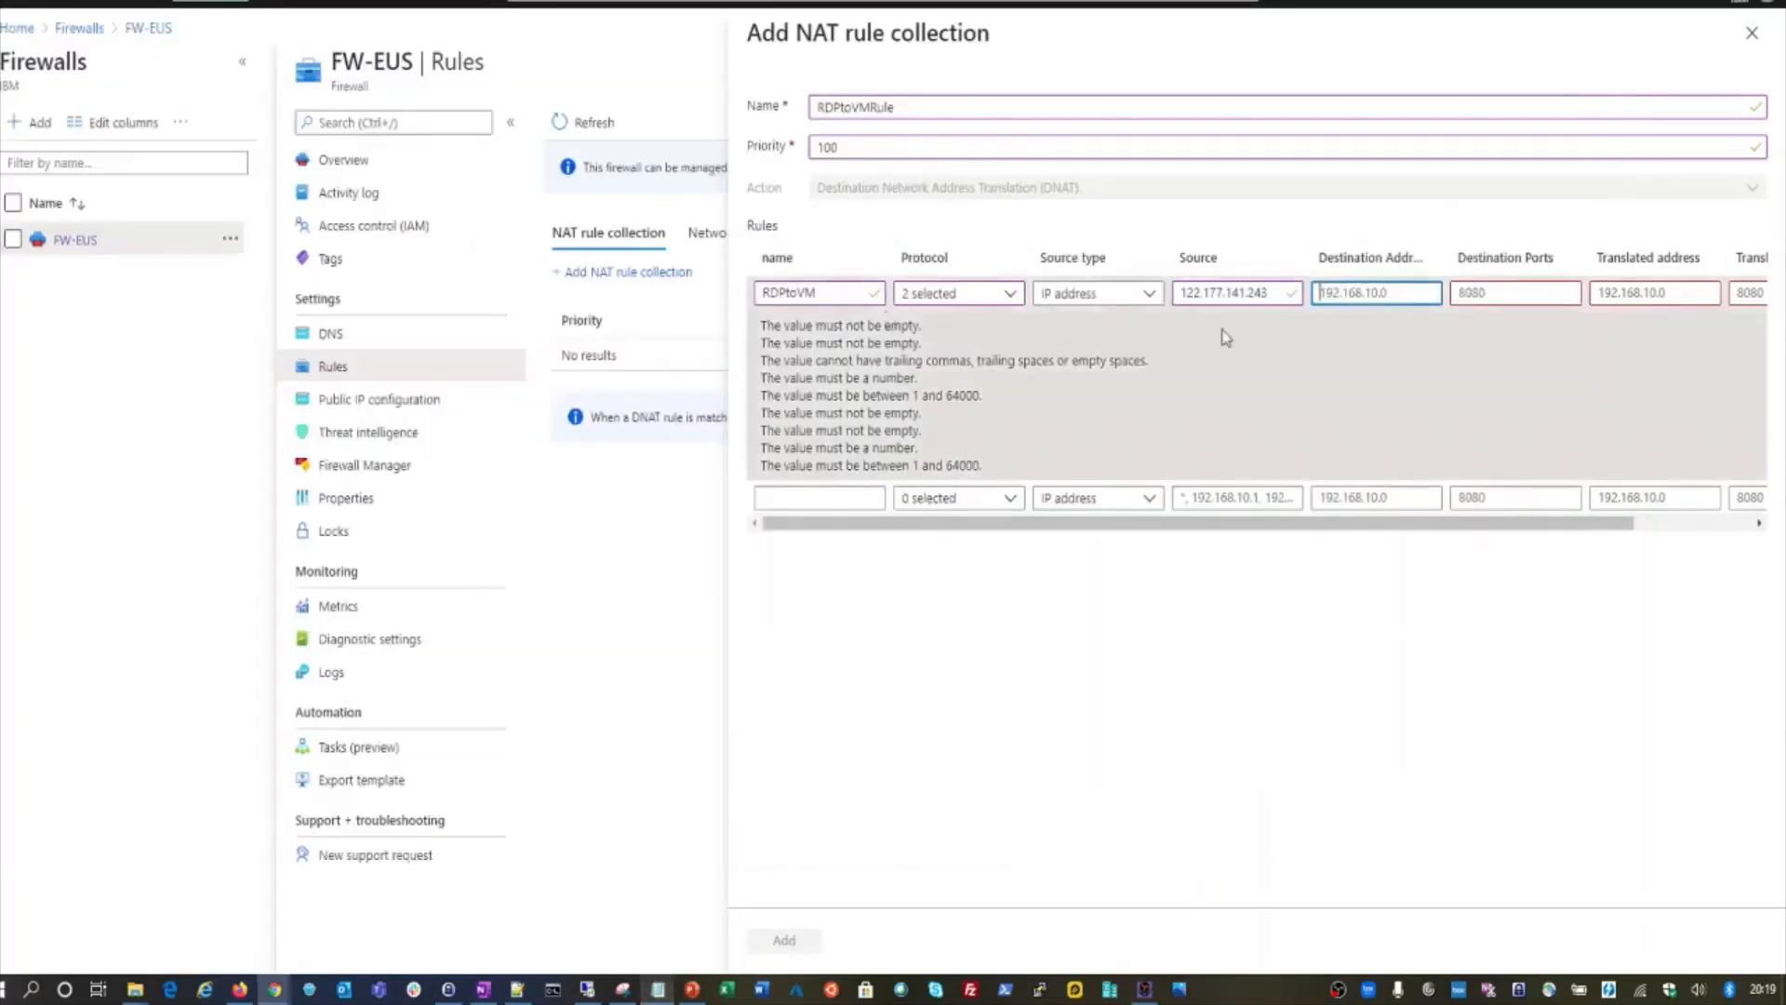
pyautogui.hotkey('ctrl', 'v')
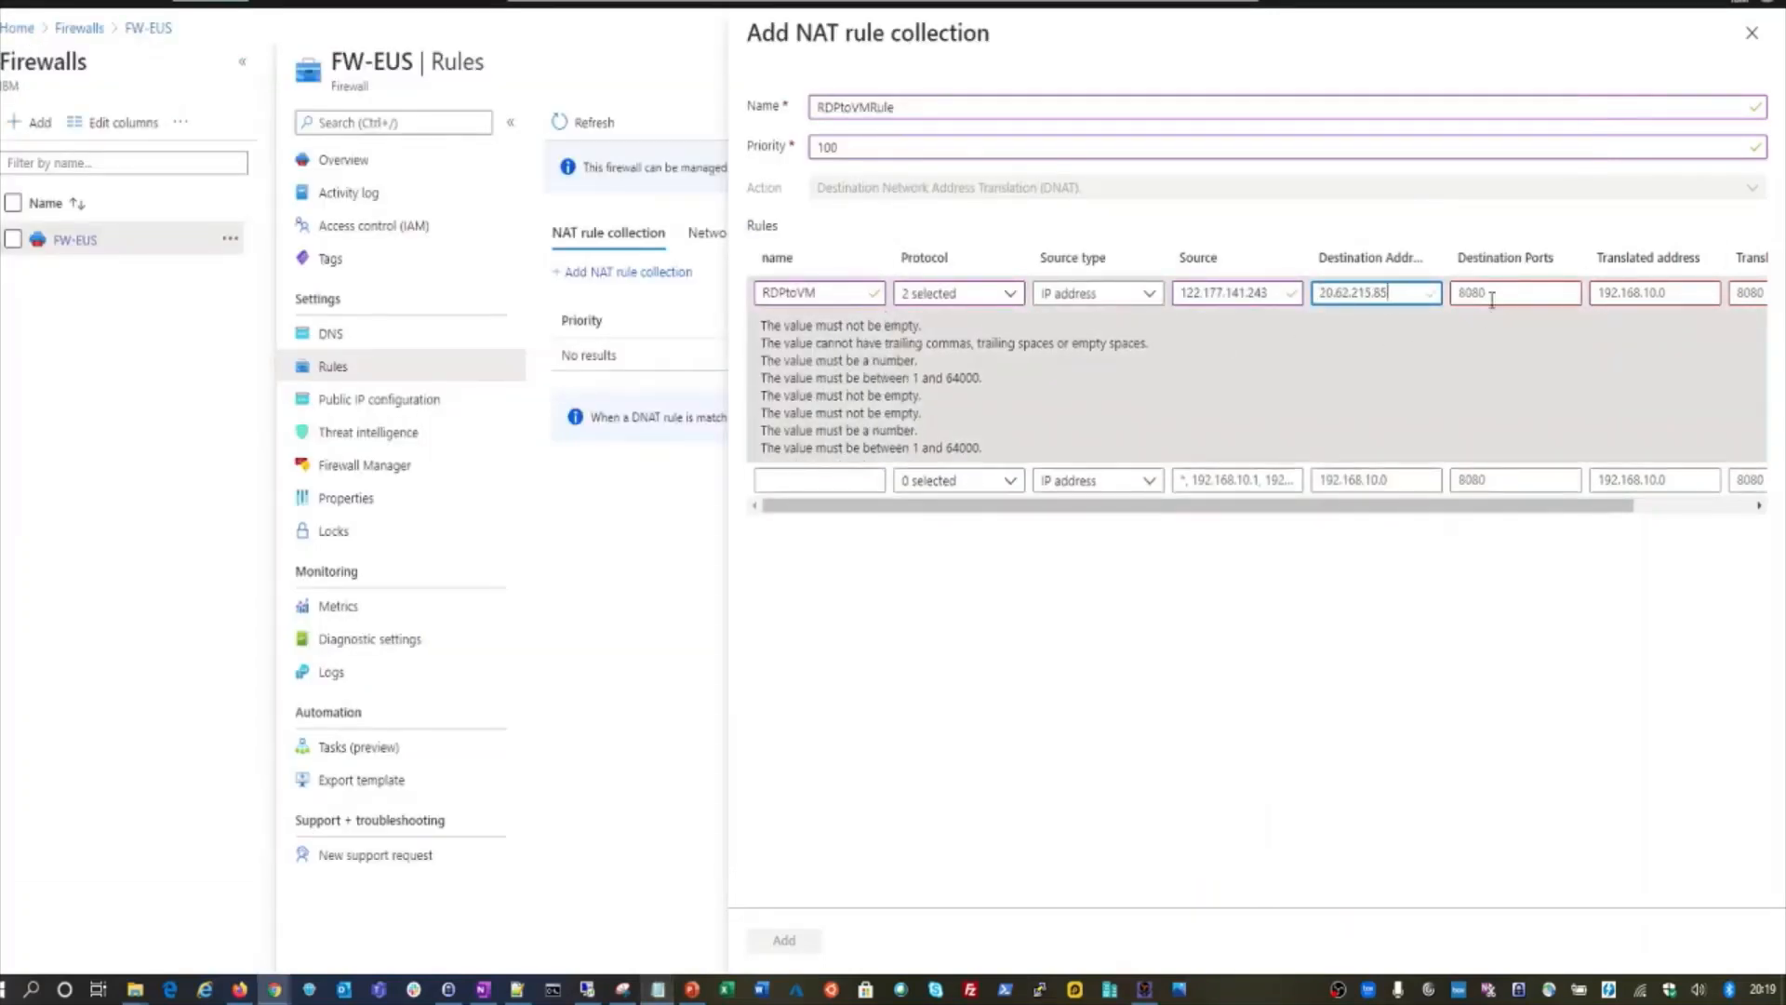
pyautogui.click(1495, 291)
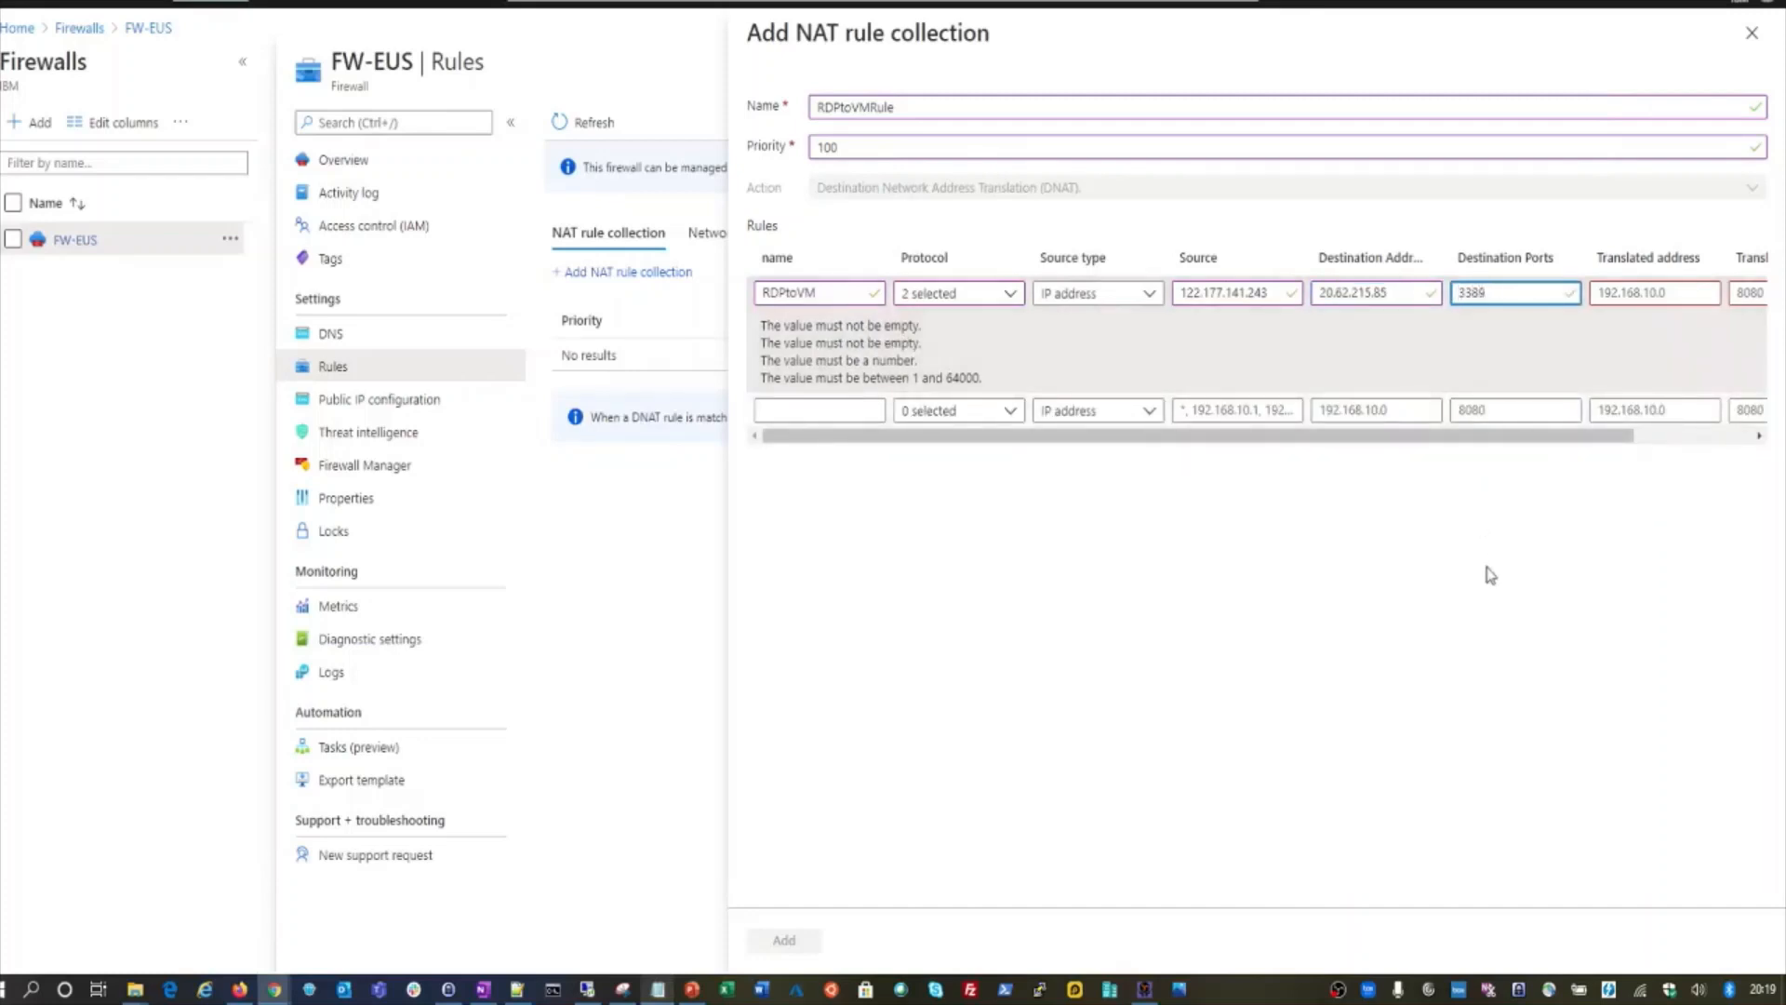
# - Set the rule's translated address to the VM IP 10.0.0.4, copied from the Notepad notes
pyautogui.click(1614, 293)
pyautogui.hotkey('alt', 'Tab')
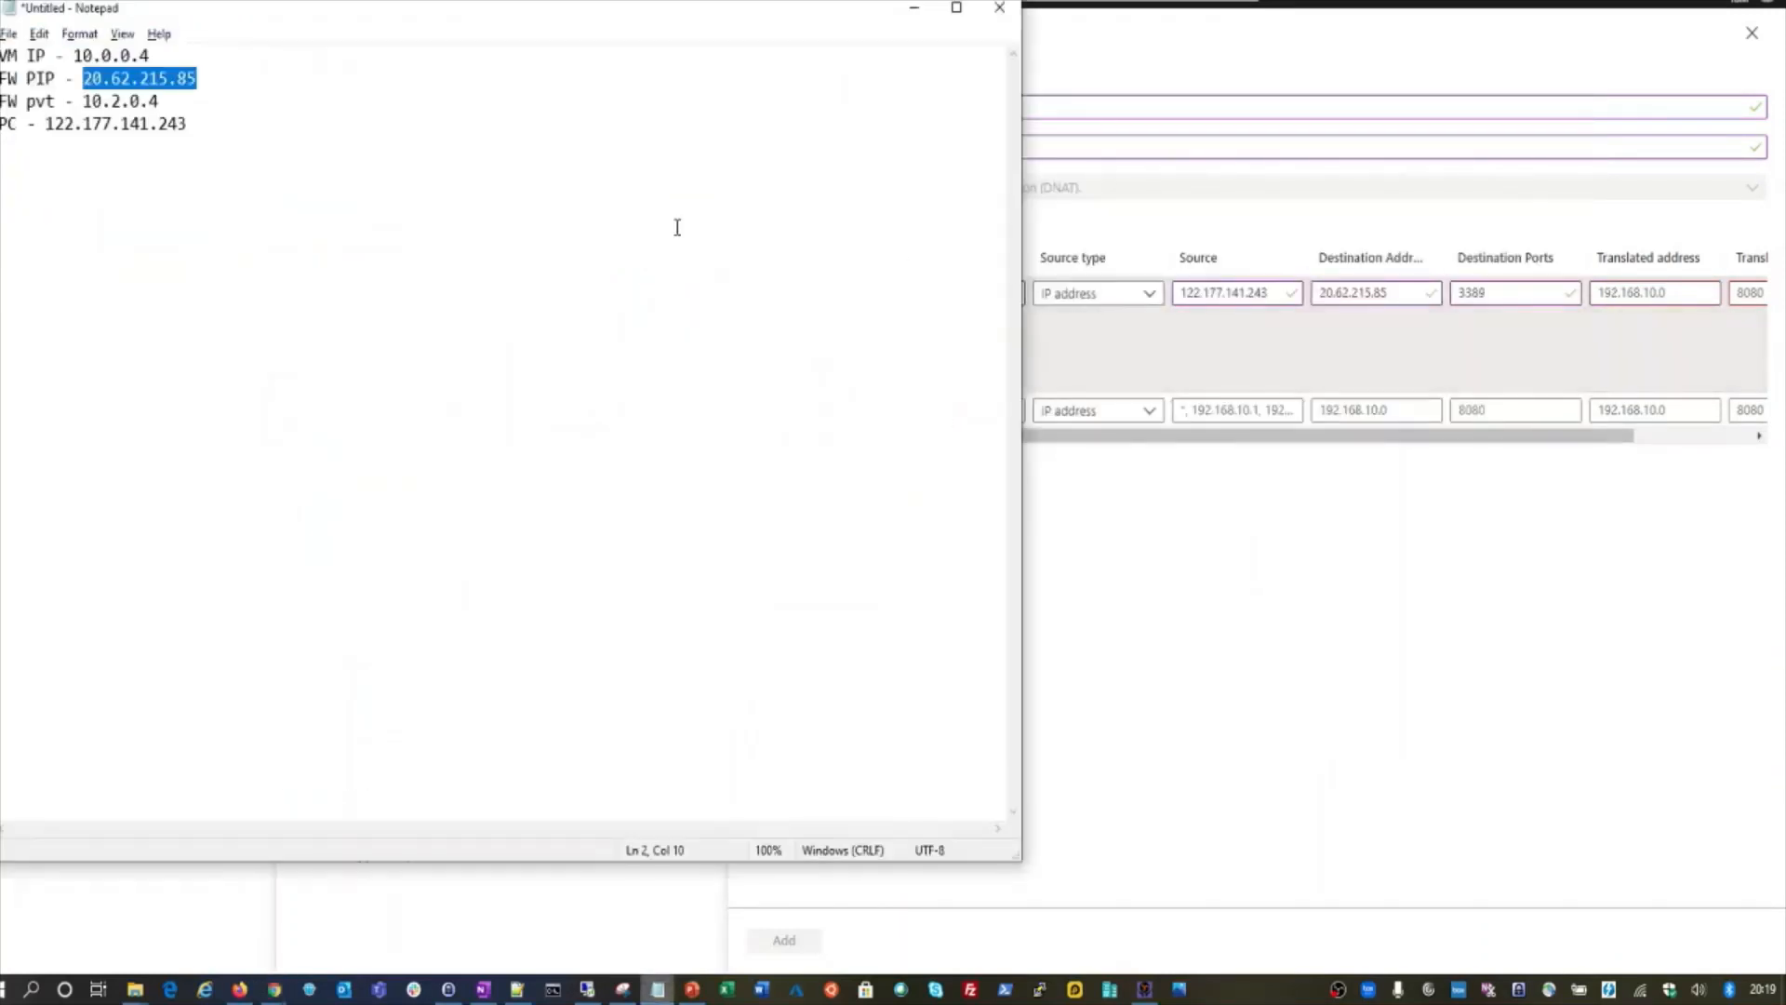
pyautogui.moveTo(155, 54); pyautogui.dragTo(77, 56)
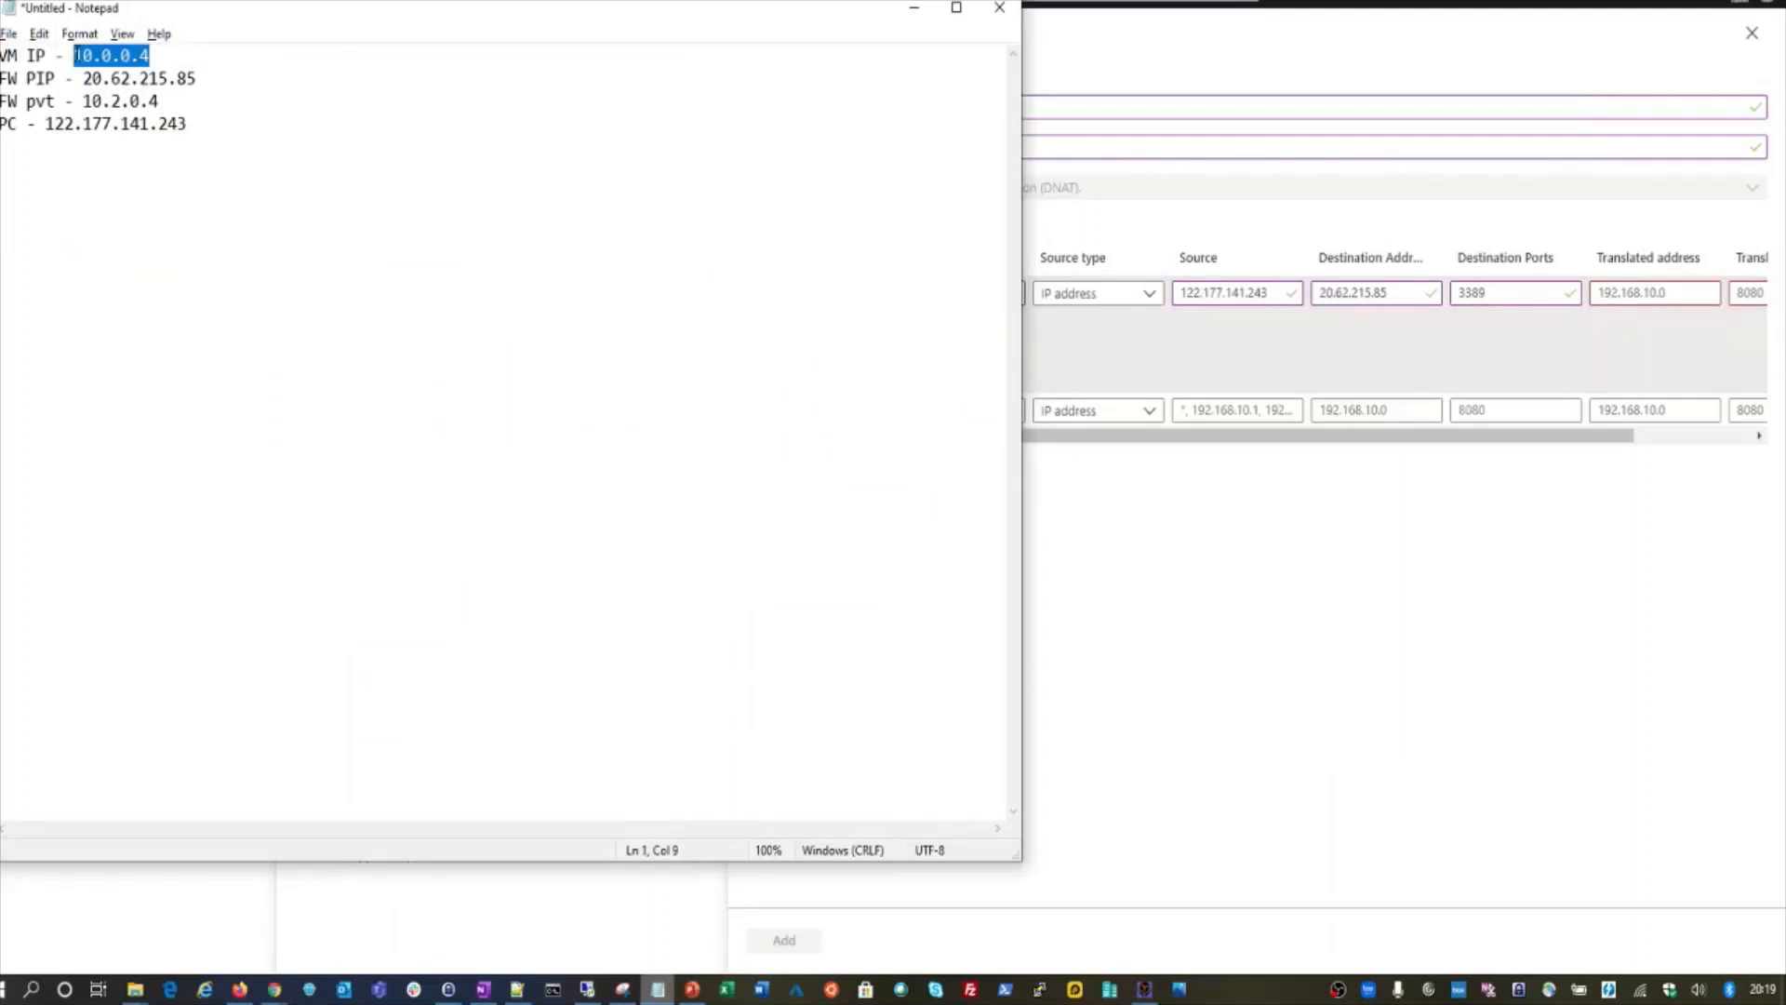
pyautogui.hotkey('ctrl', 'c')
pyautogui.hotkey('alt', 'Tab')
pyautogui.hotkey('ctrl', 'v')
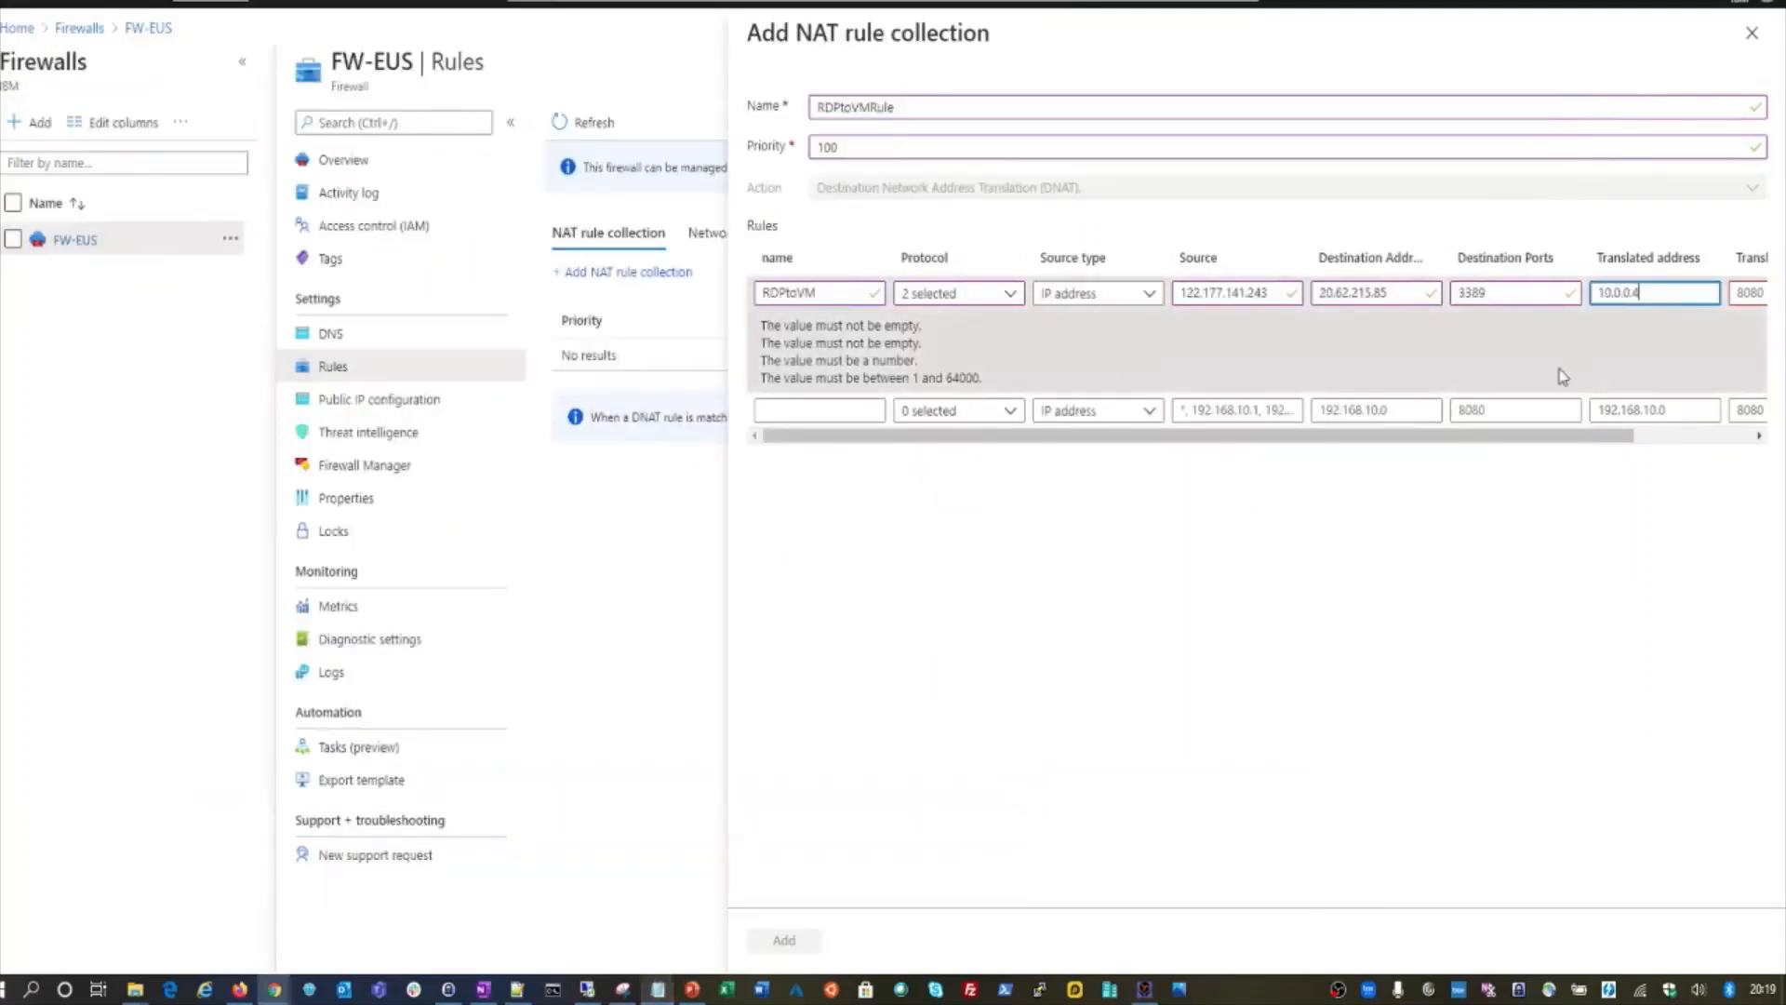
# - Set the translated port to 3389 and add the NAT rule collection to the firewall
pyautogui.moveTo(1546, 421); pyautogui.dragTo(1699, 400)
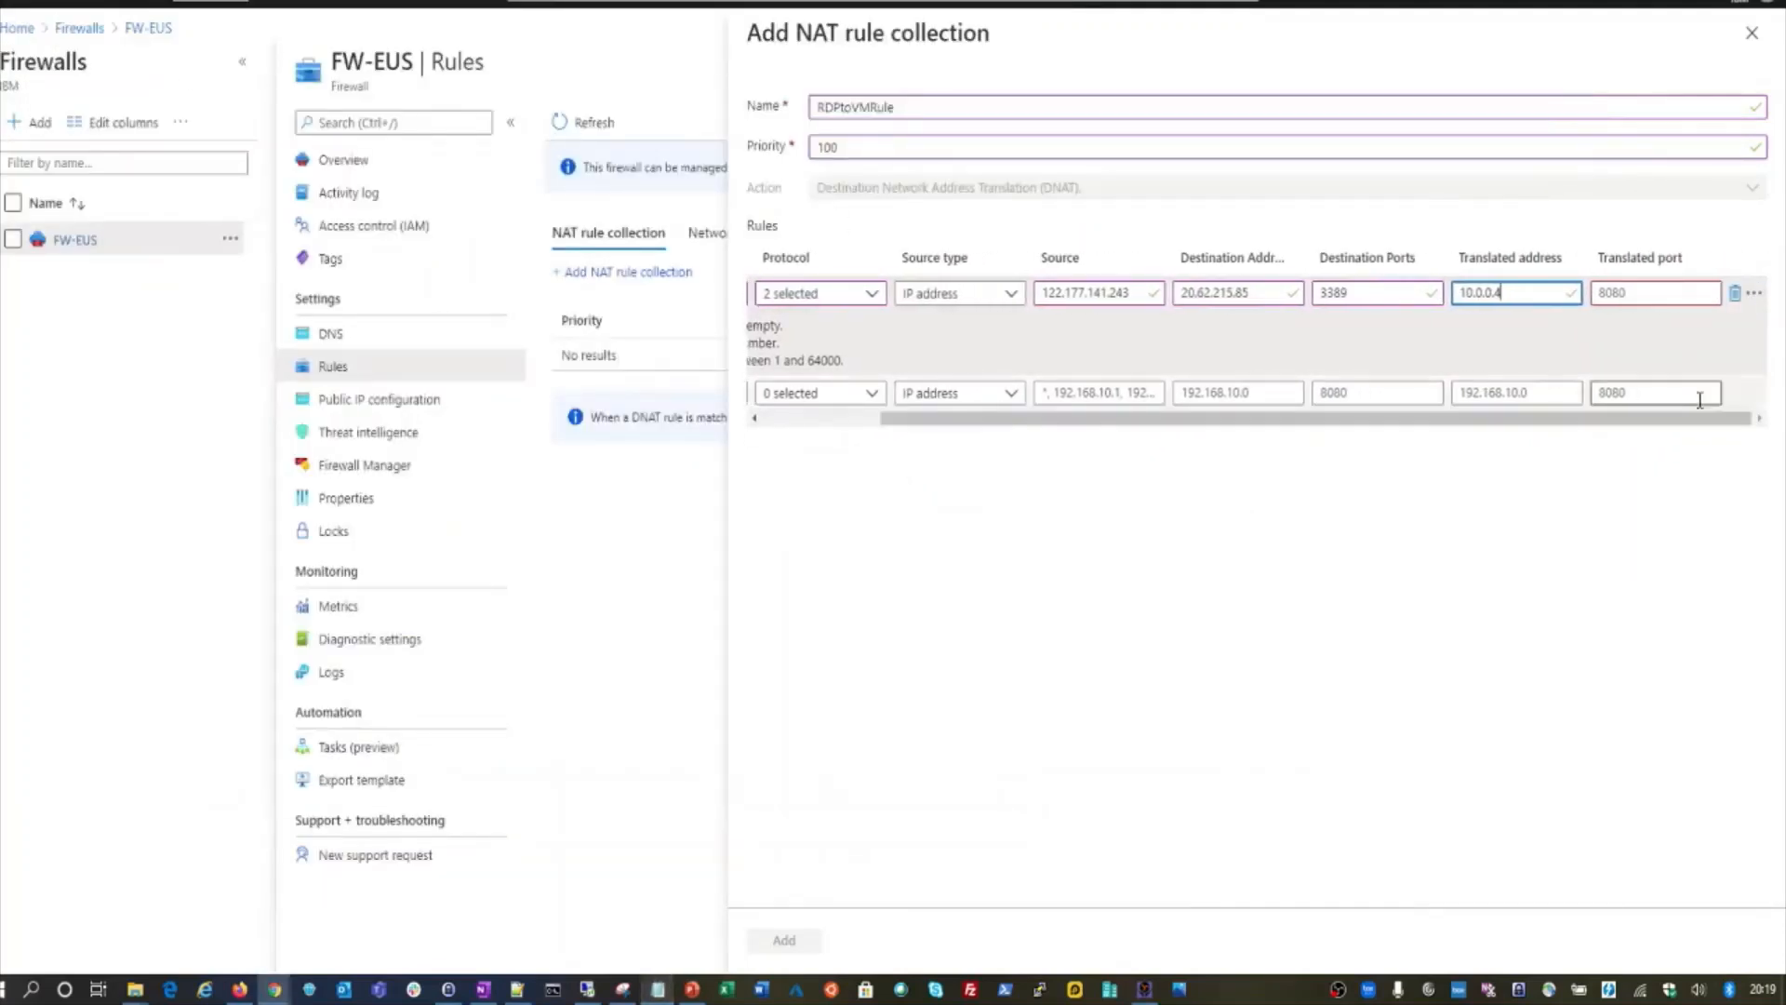
pyautogui.click(1636, 293)
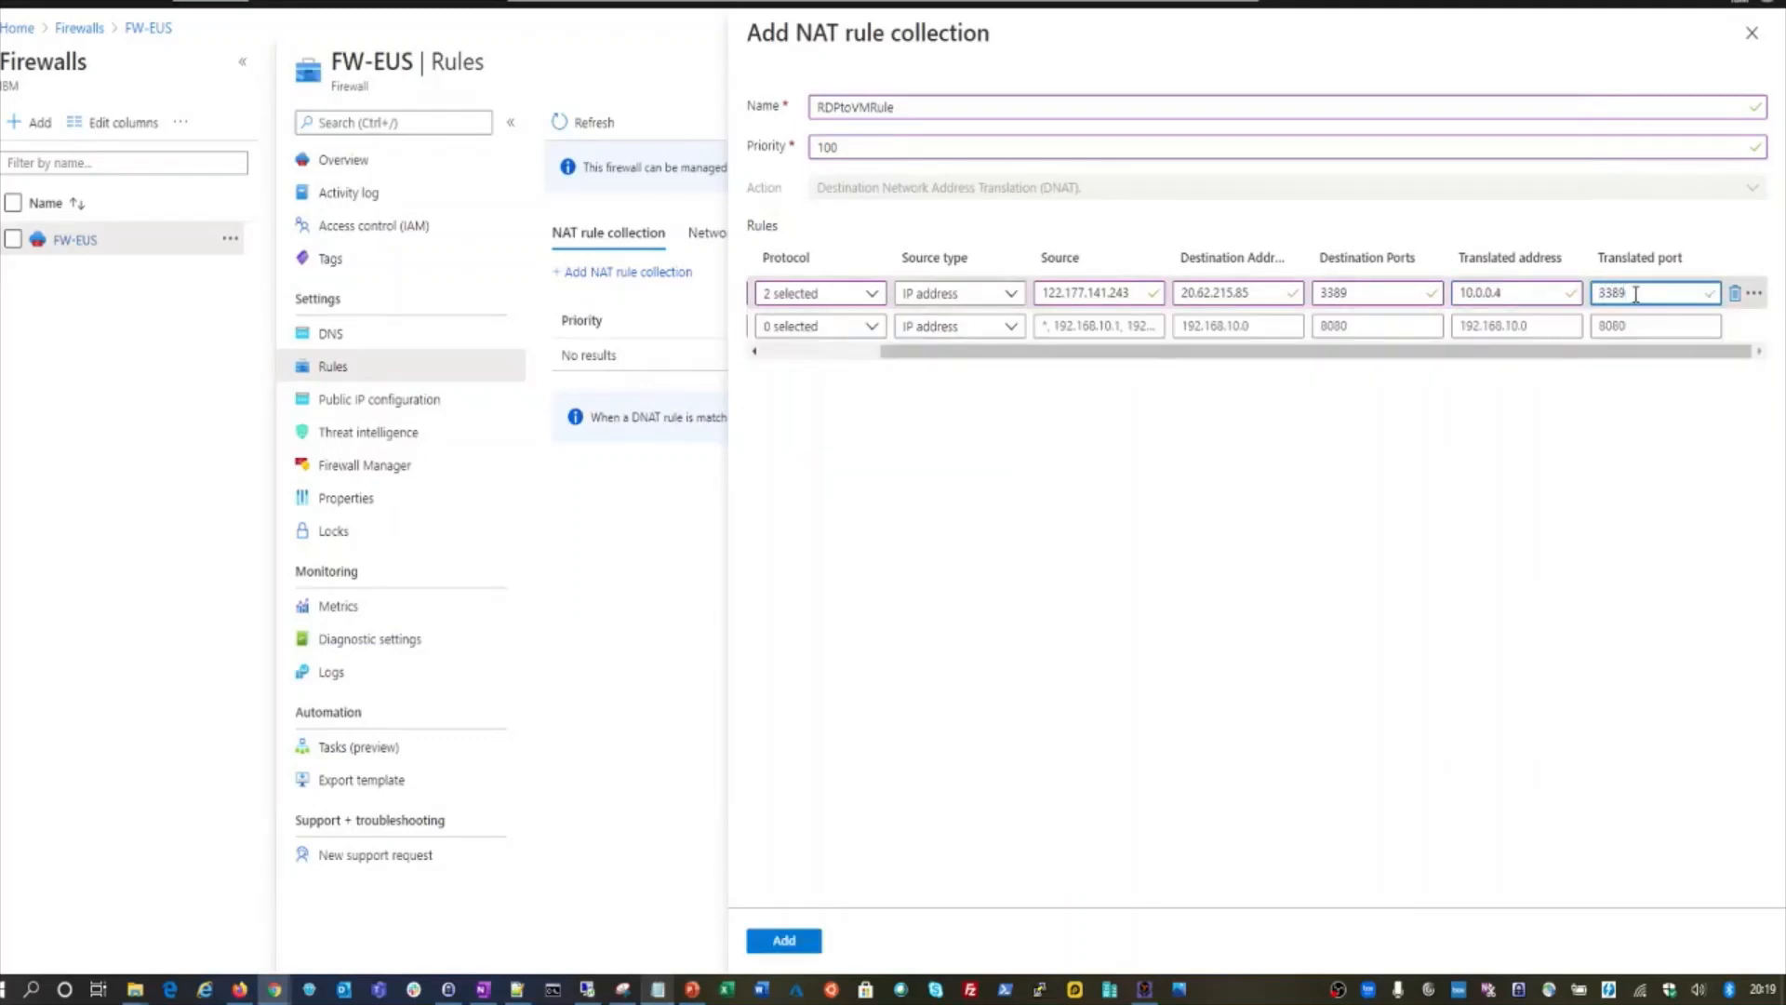
pyautogui.click(1014, 515)
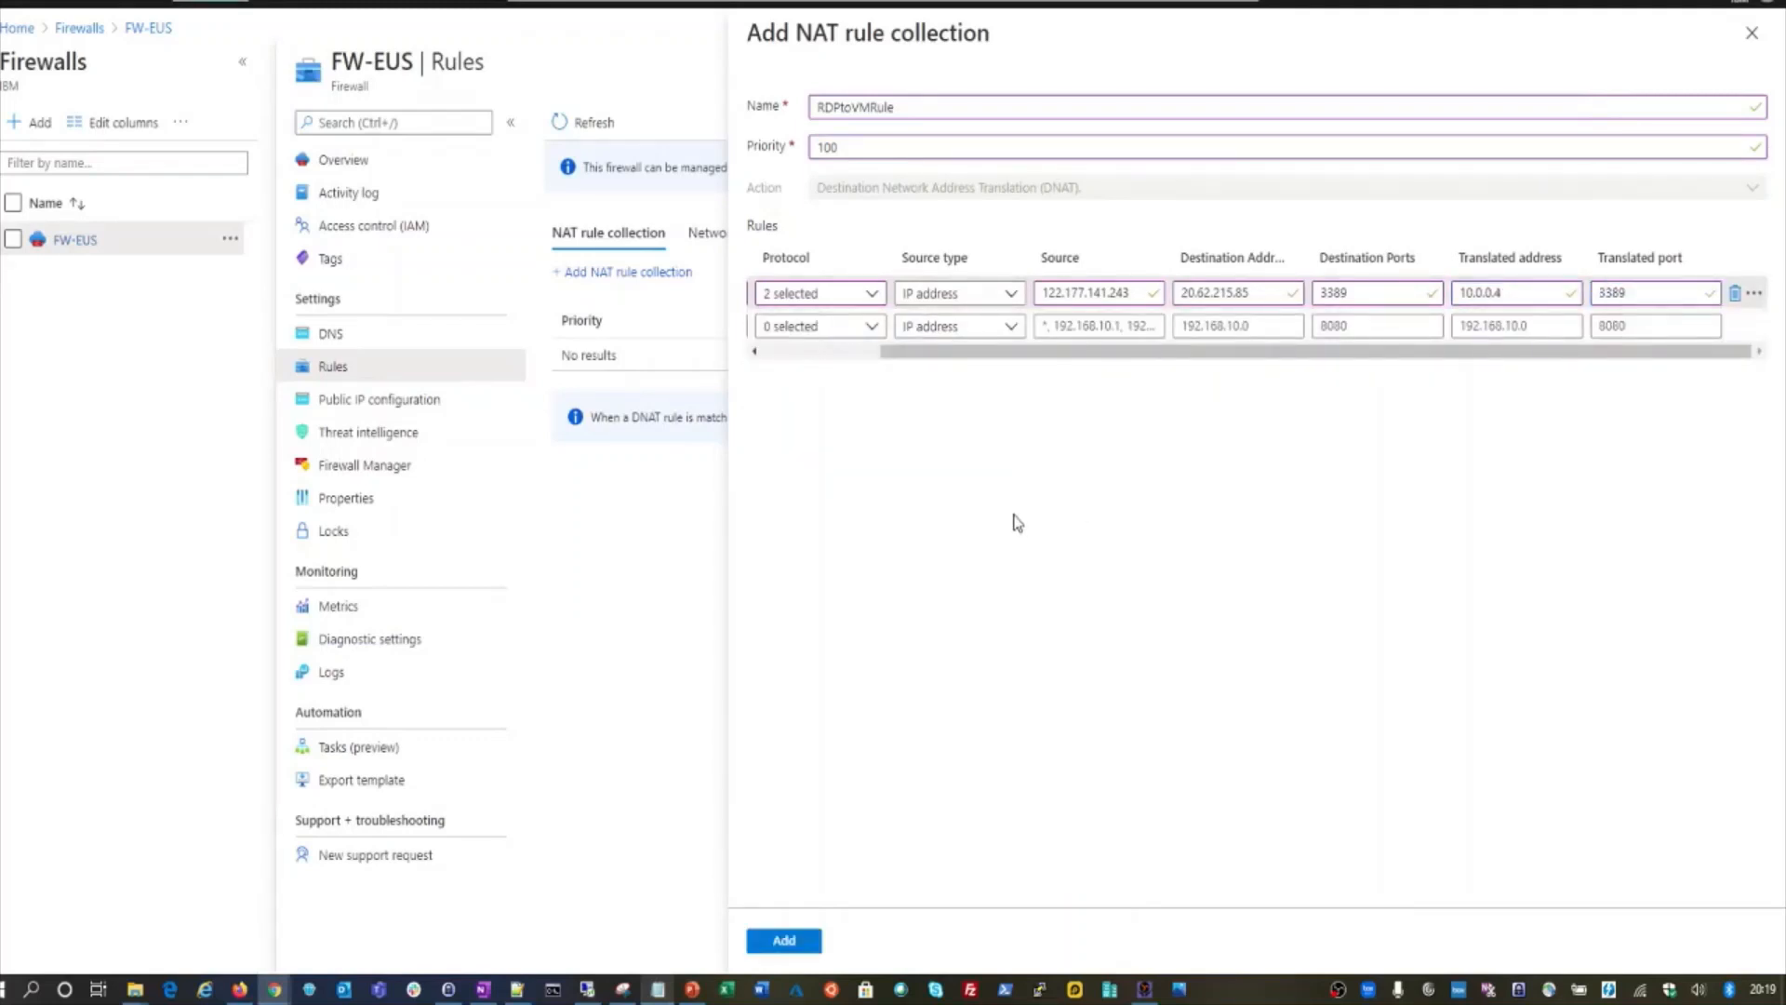
pyautogui.click(784, 940)
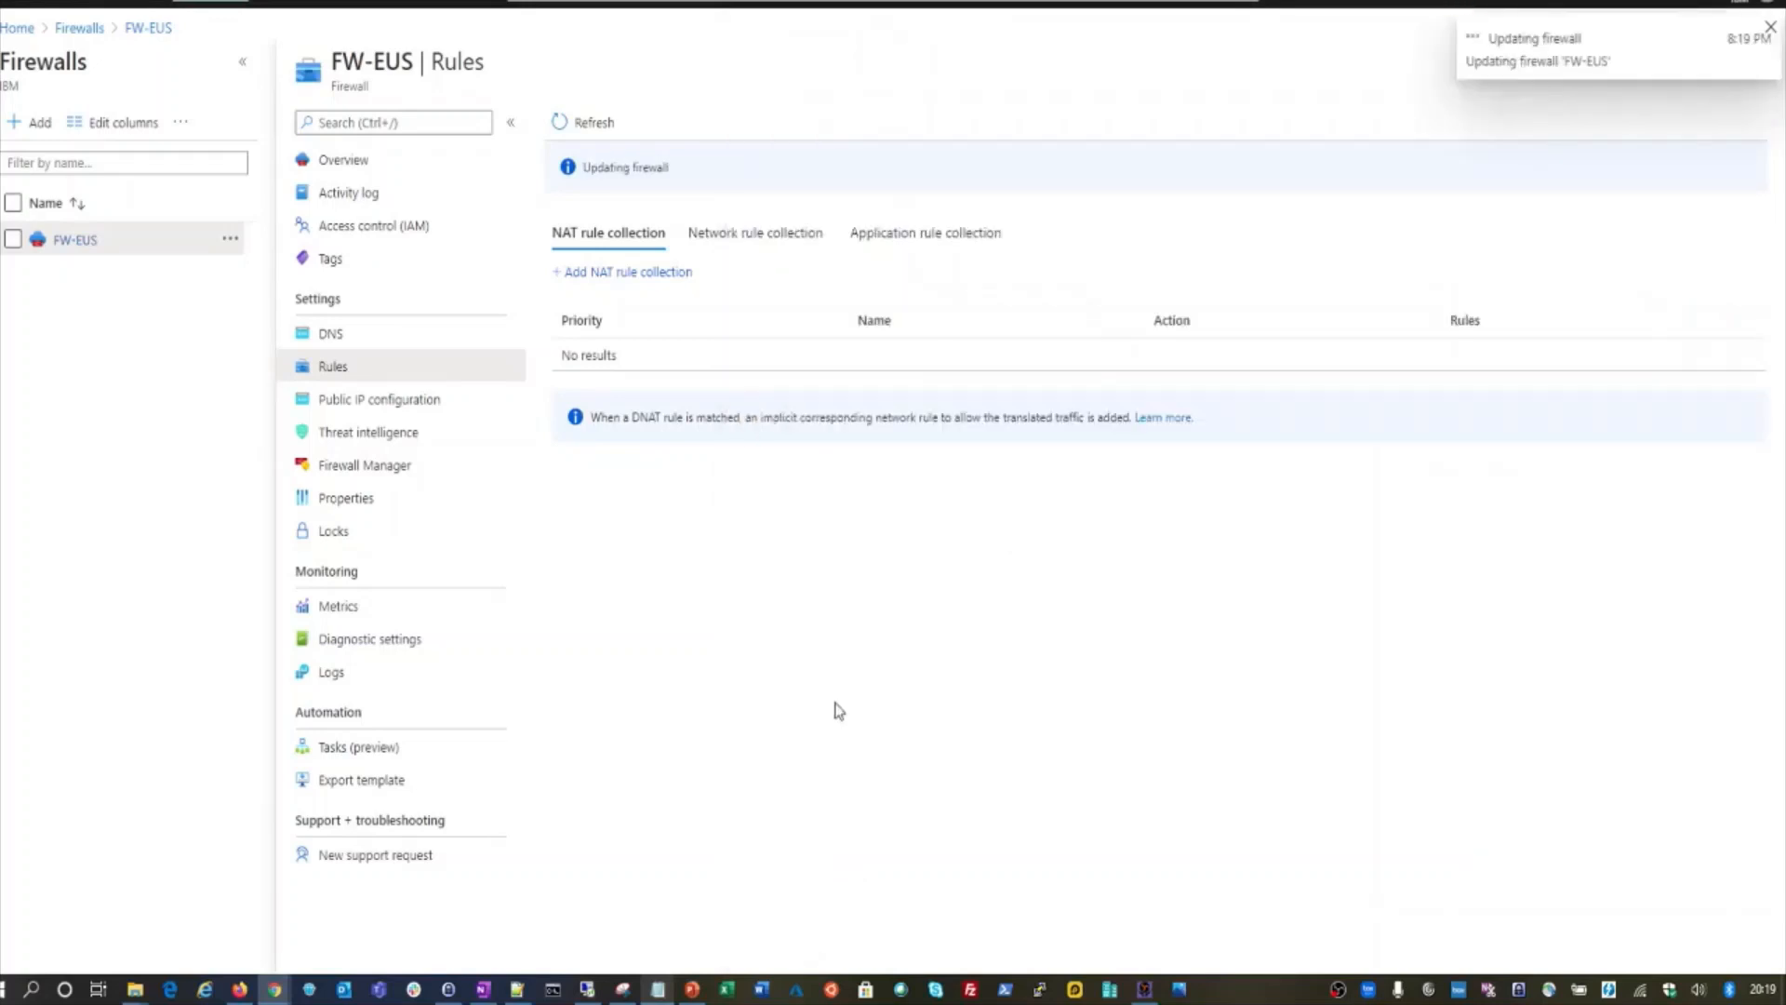
# - Check the firewall update notification, expand RDPtoVMRule to review its rule, and close the FW-EUS page
pyautogui.click(1537, 44)
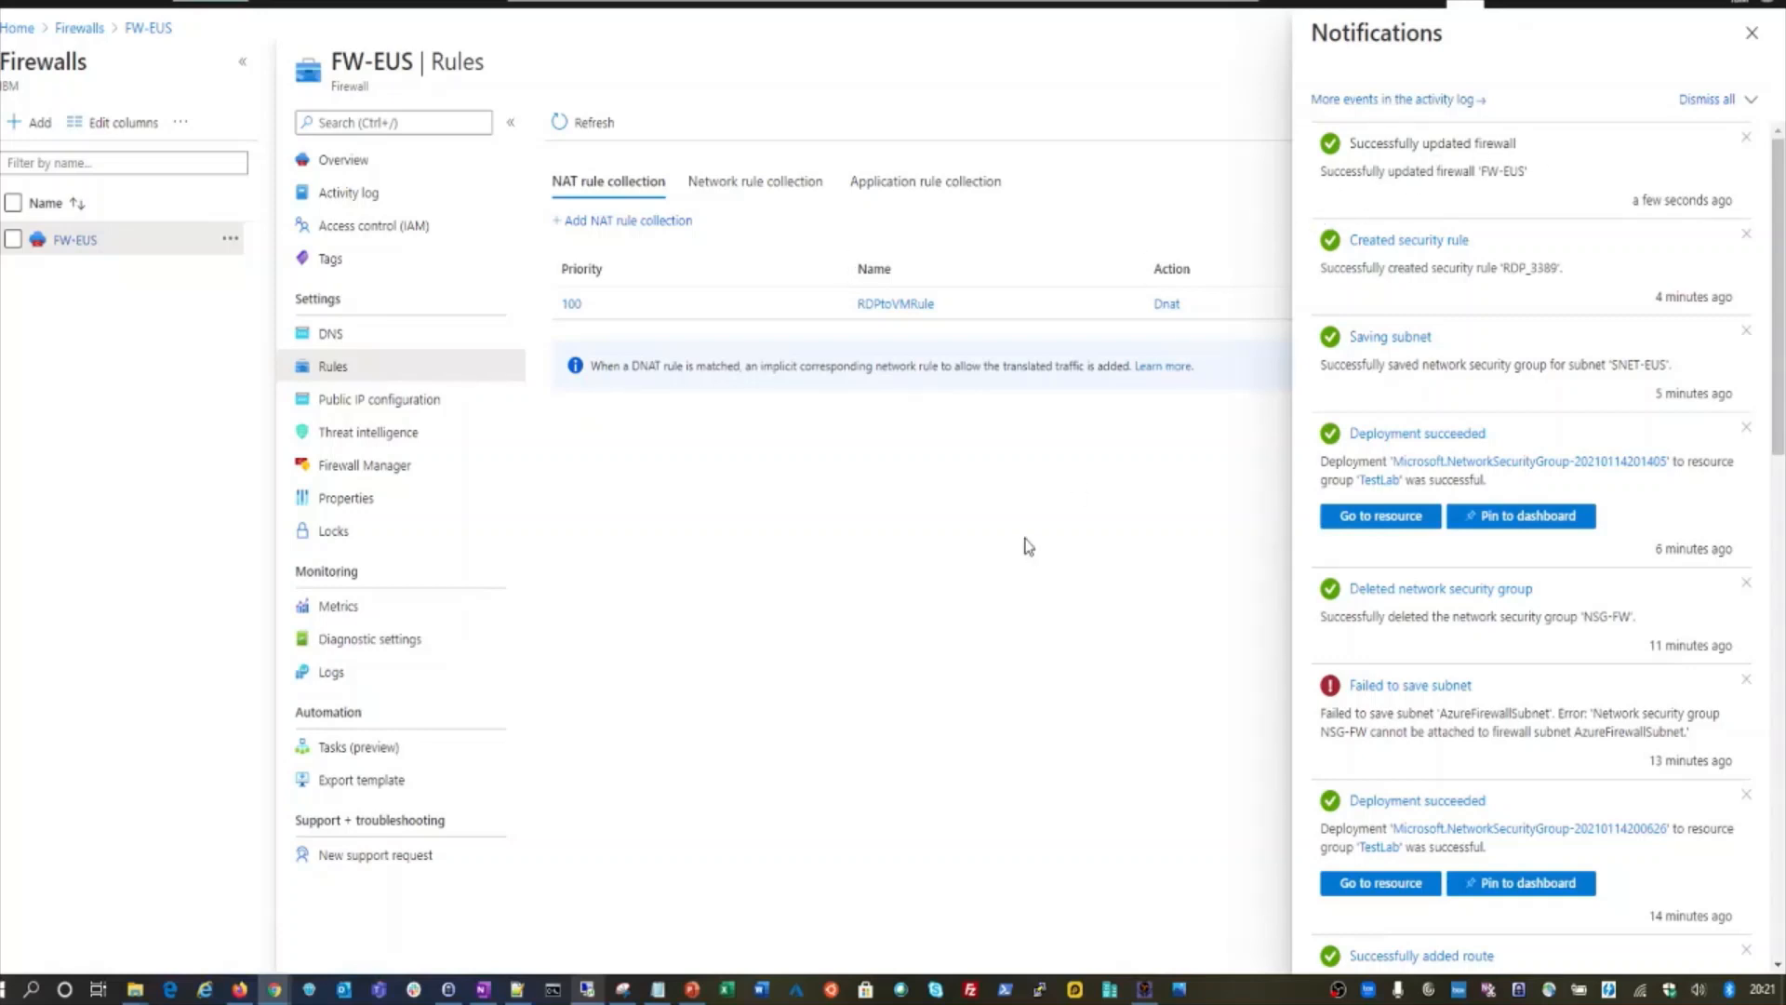
pyautogui.click(563, 122)
pyautogui.click(1752, 33)
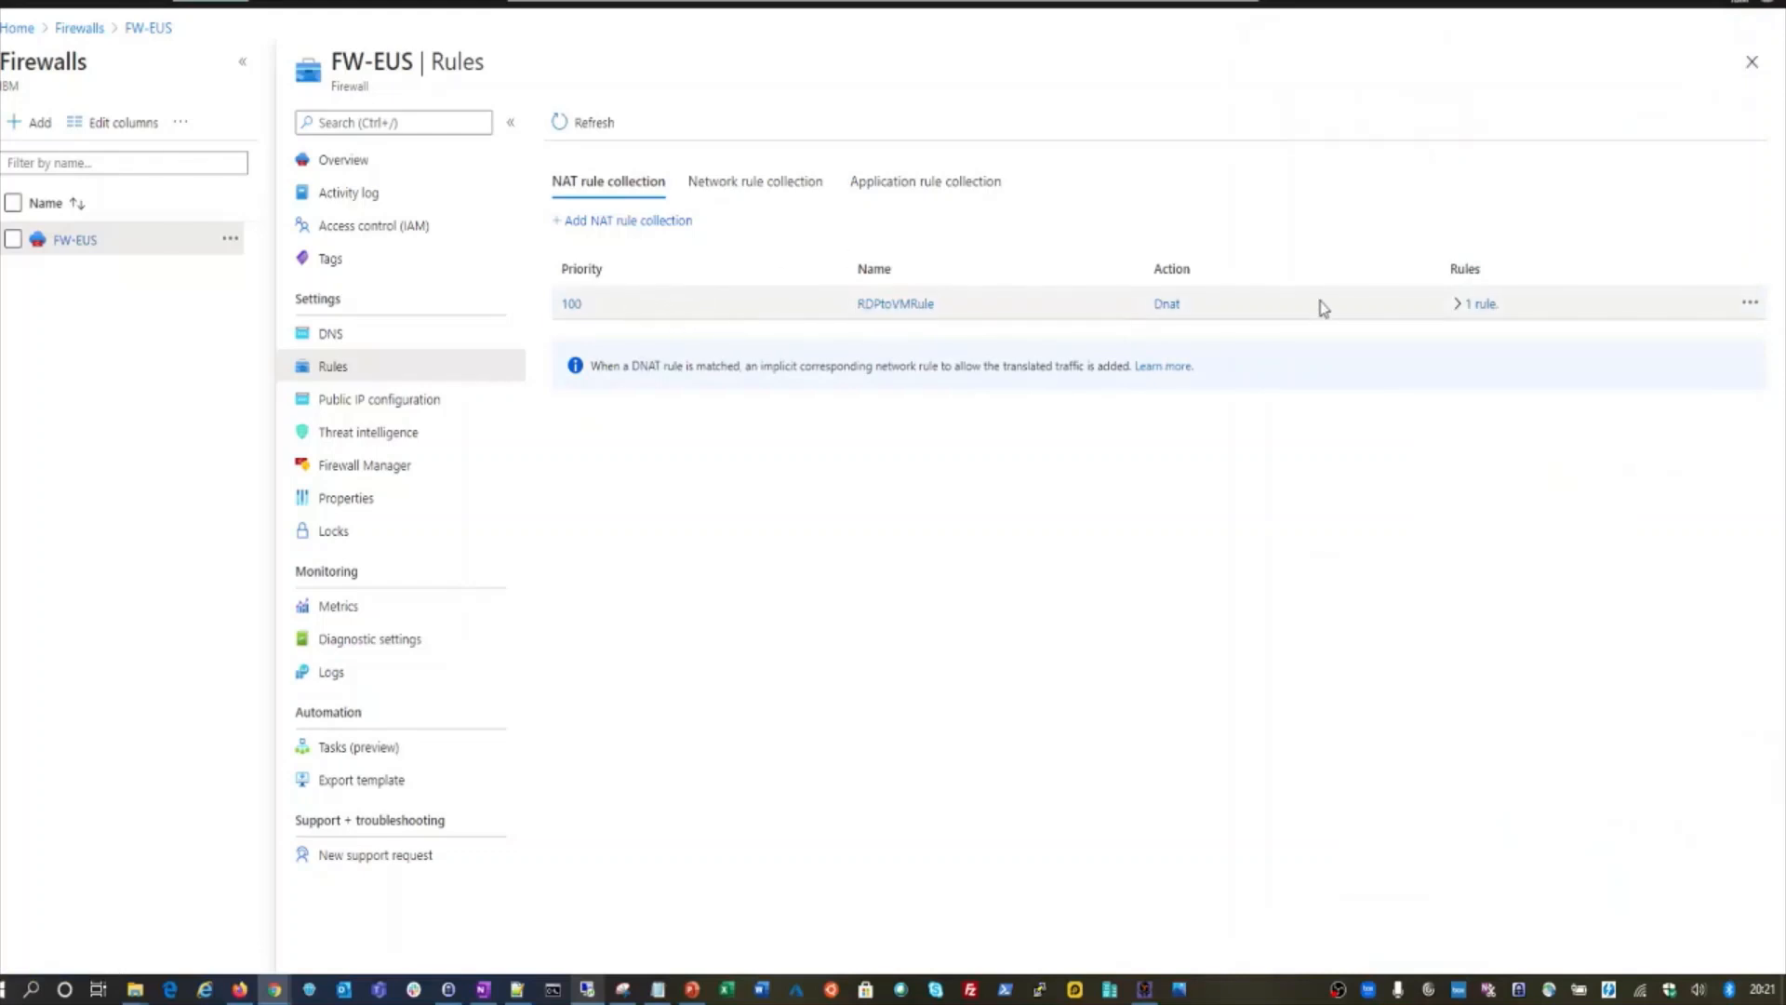
pyautogui.click(1457, 308)
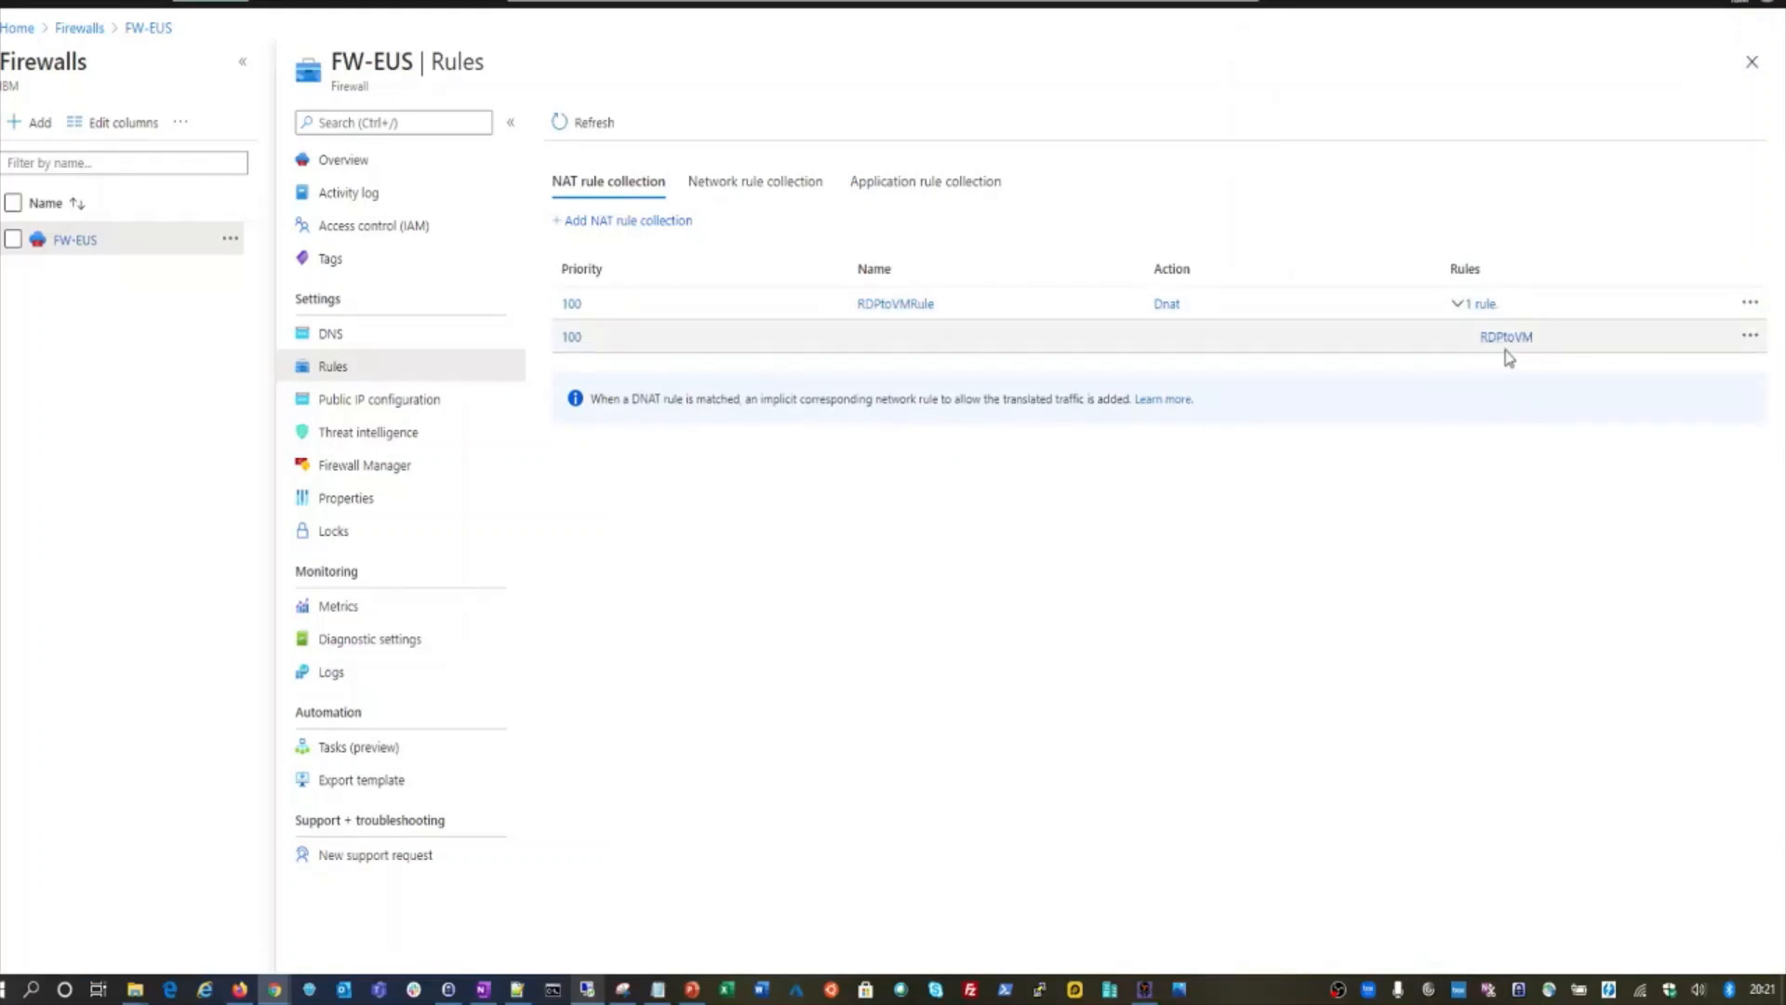
pyautogui.click(1758, 73)
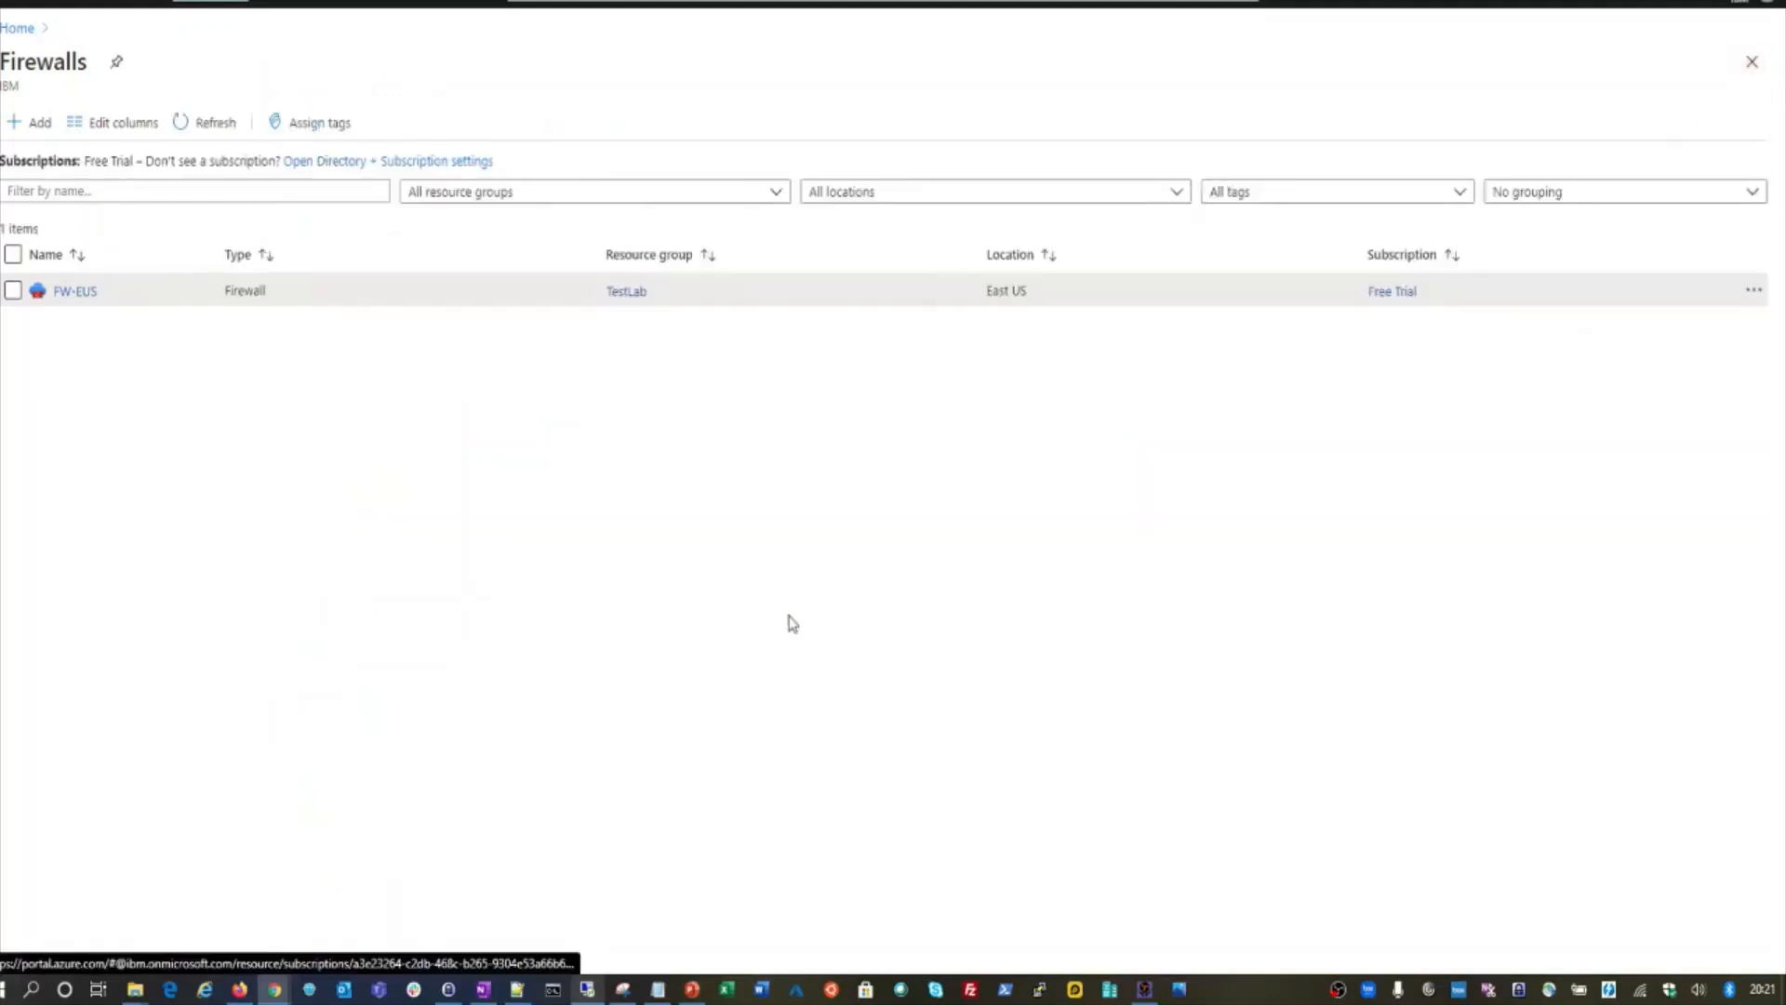
# - Switch to the firewall diagram, write 1 below 10.1.0.0/16 and 2 below 10.1.0.0/24, and outline the East US DC text
pyautogui.click(637, 992)
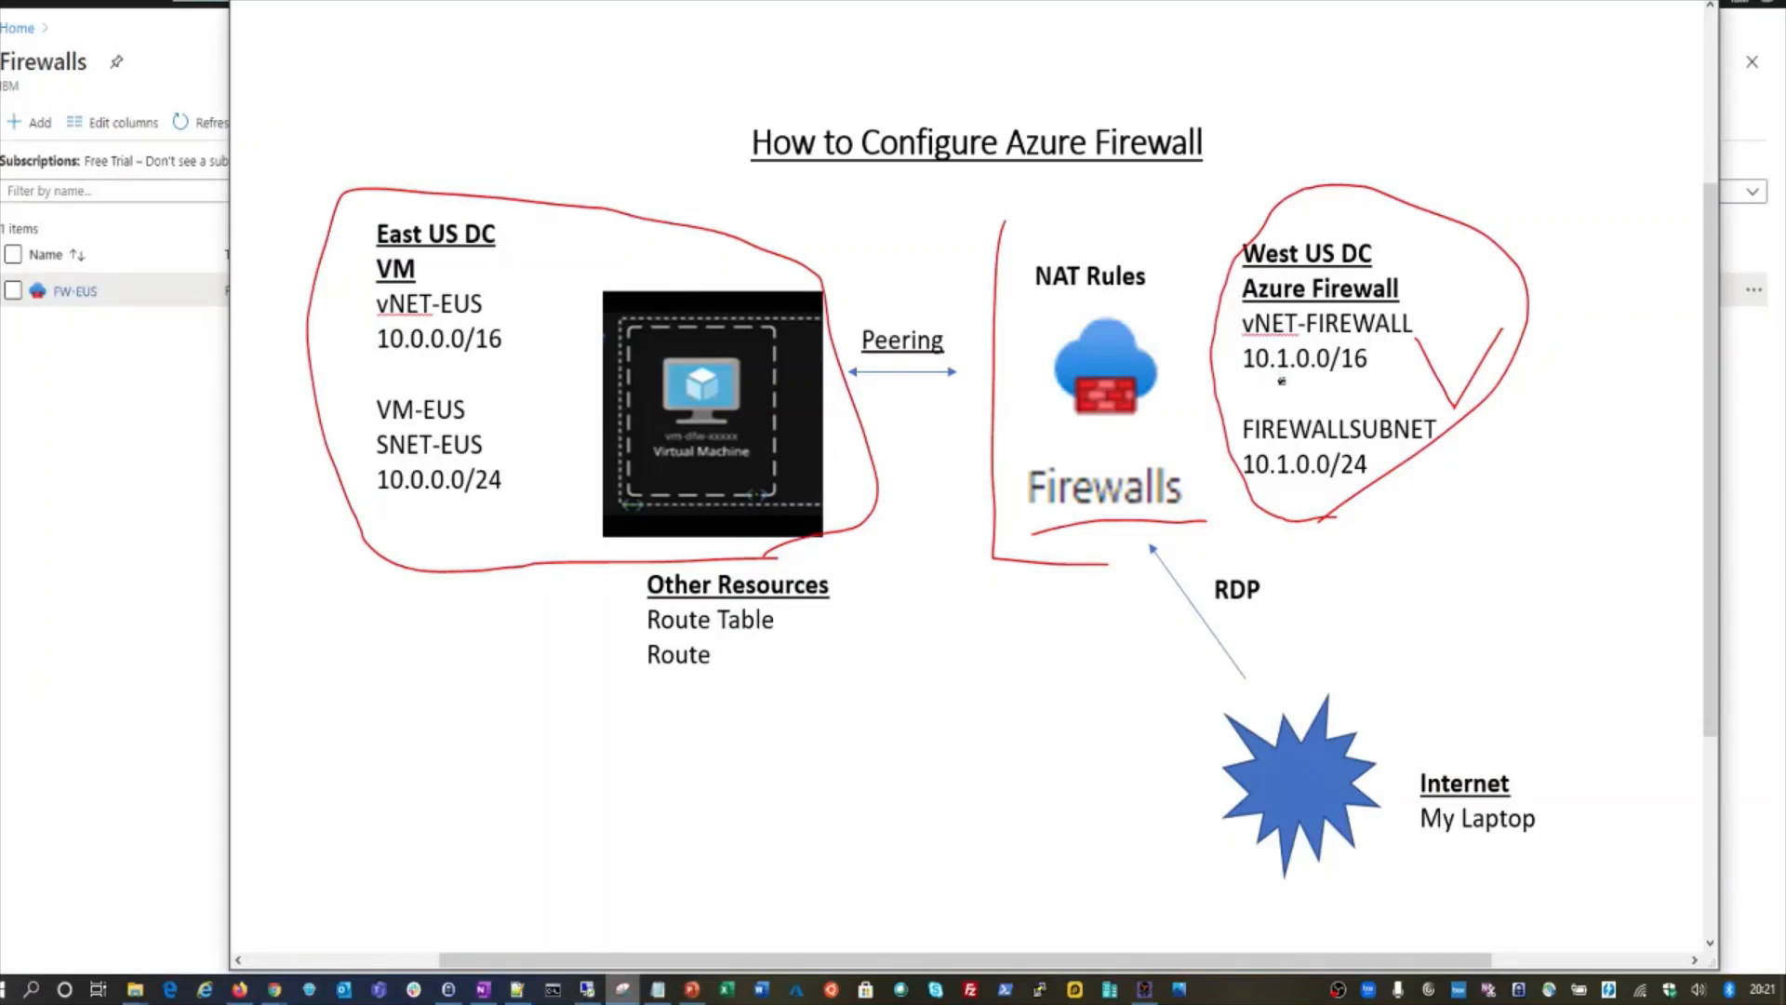
pyautogui.moveTo(1282, 387)
pyautogui.mouseDown()
pyautogui.moveTo(1301, 399)
pyautogui.moveTo(1263, 376)
pyautogui.mouseUp()
pyautogui.moveTo(1272, 484); pyautogui.dragTo(1308, 516)
pyautogui.moveTo(527, 157)
pyautogui.mouseDown()
pyautogui.moveTo(542, 433)
pyautogui.moveTo(410, 597)
pyautogui.moveTo(285, 215)
pyautogui.moveTo(518, 131)
pyautogui.moveTo(544, 160)
pyautogui.mouseUp()
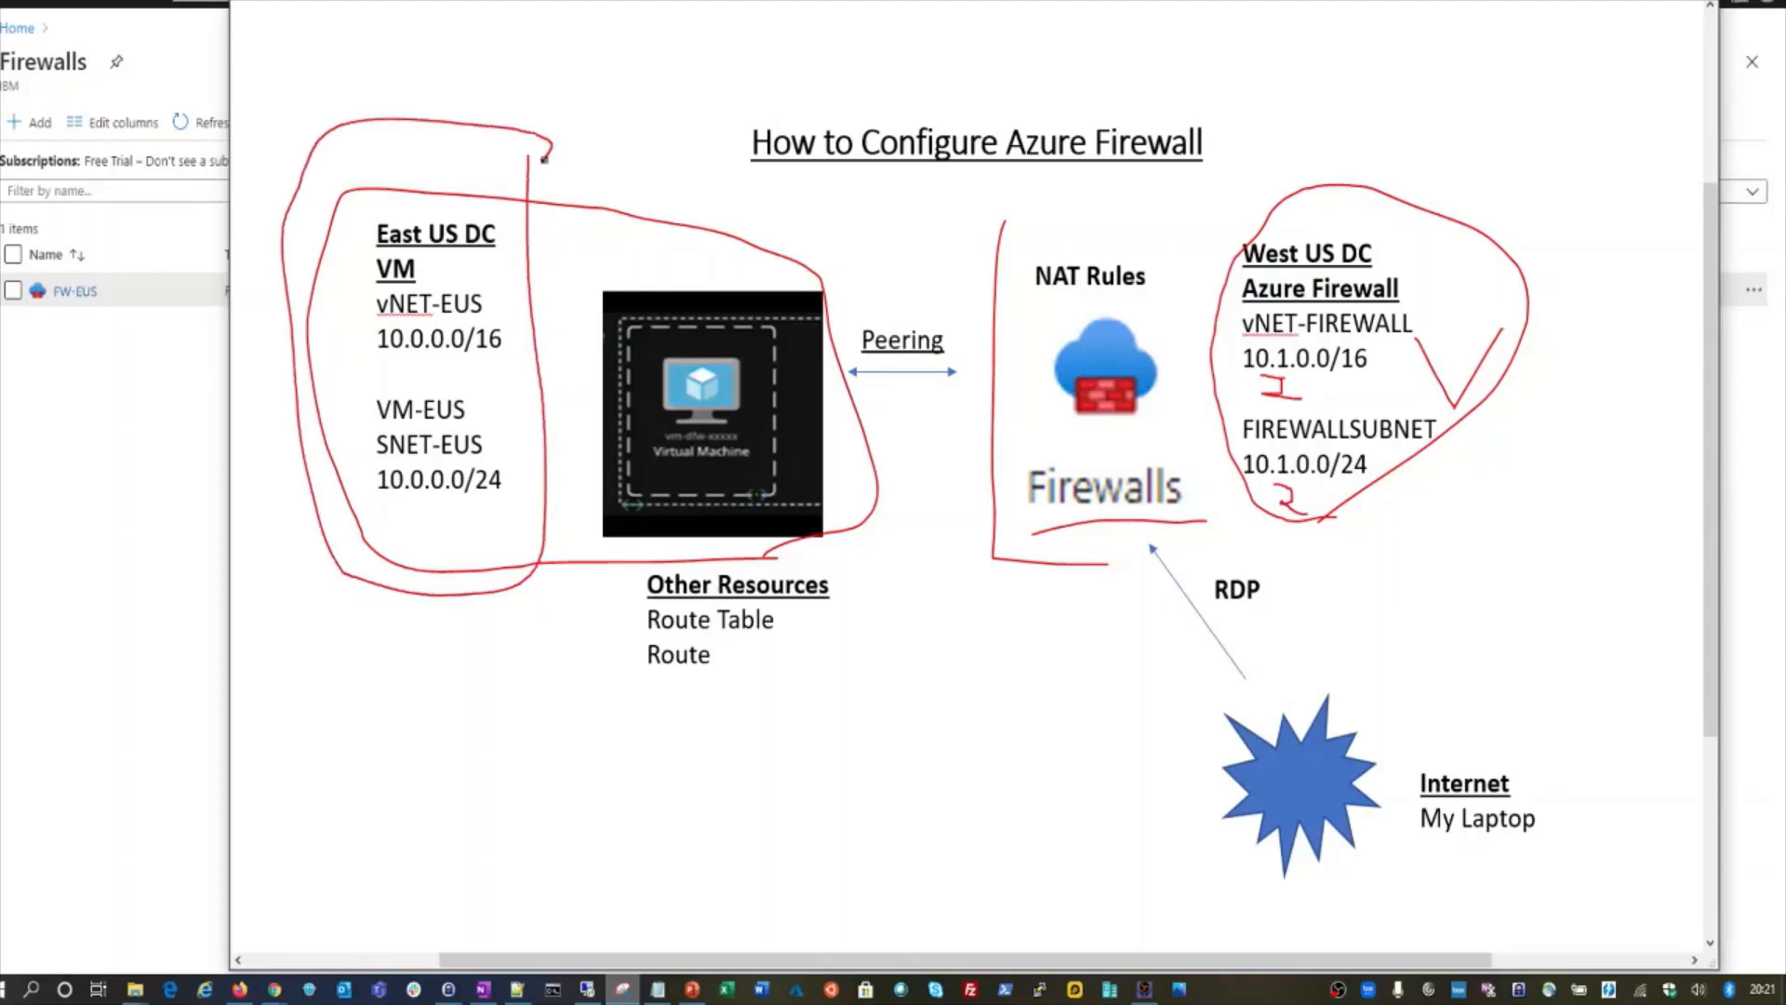